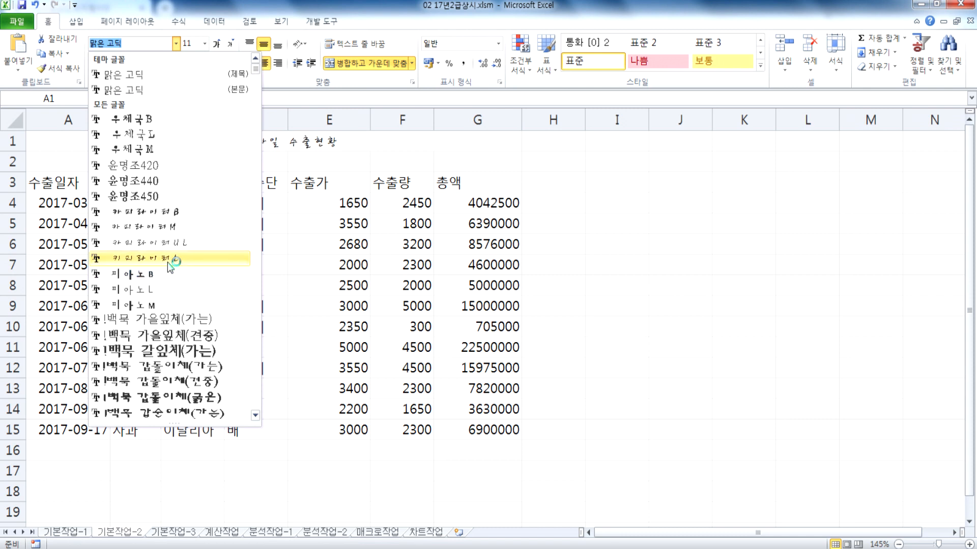
Set the title font to 굴림체 and enlarge it to size 20.
type("굴림")
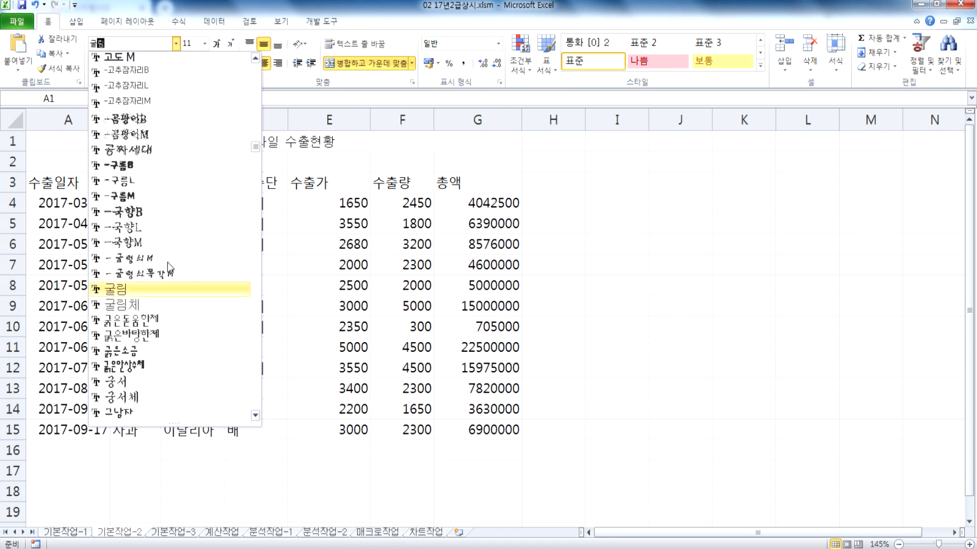
key("Down")
key("Return")
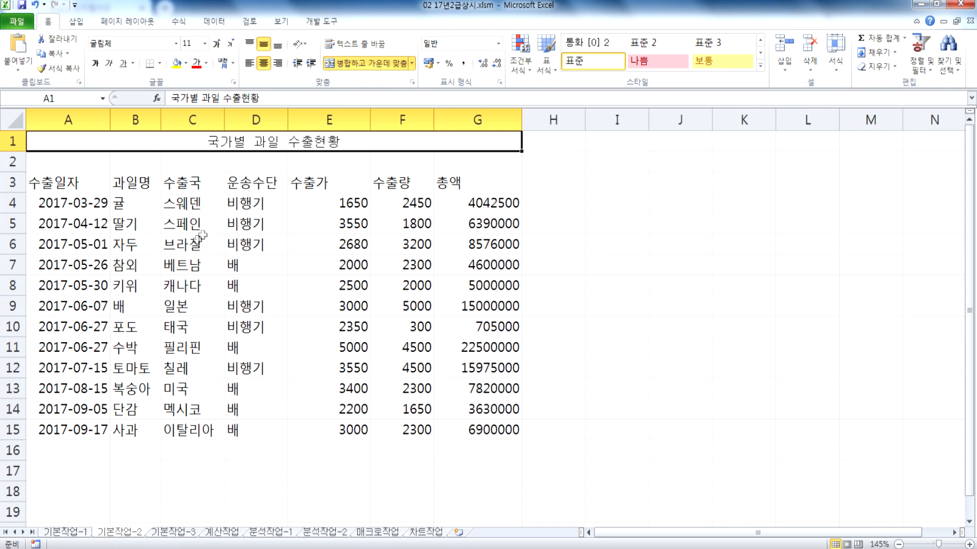
left_click(219, 44)
left_click(219, 45)
left_click(219, 44)
left_click(218, 44)
left_click(219, 44)
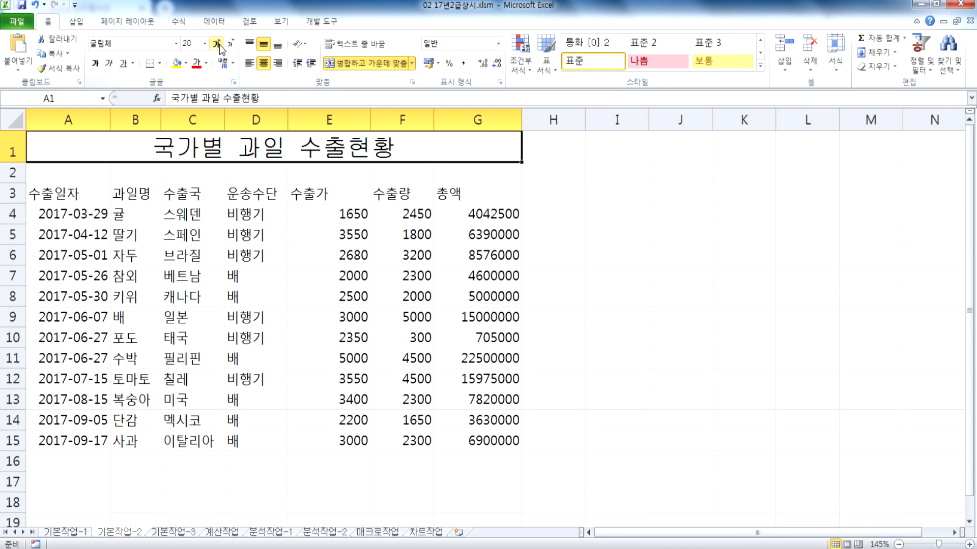
Make the 국가별 과일 수출현황 title bold and blue.
left_click(95, 63)
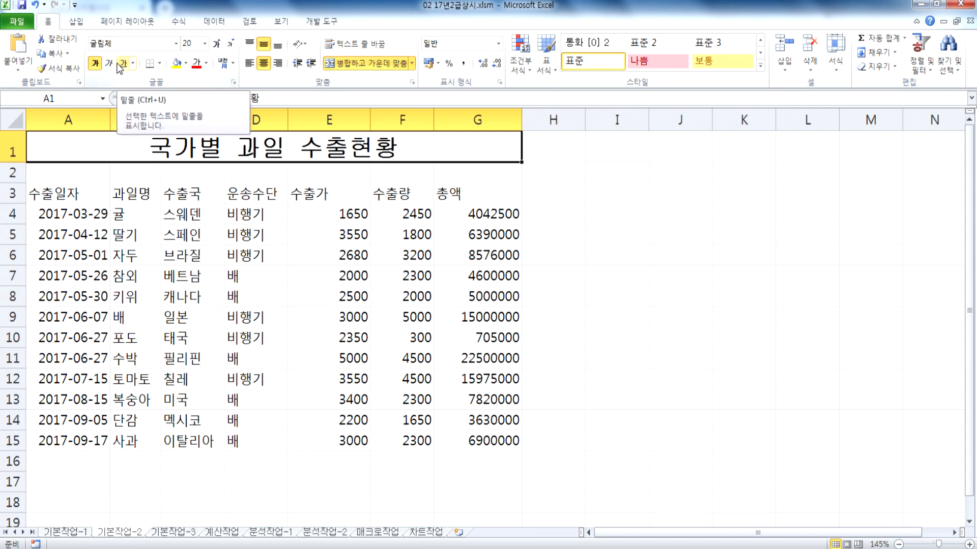
left_click(207, 63)
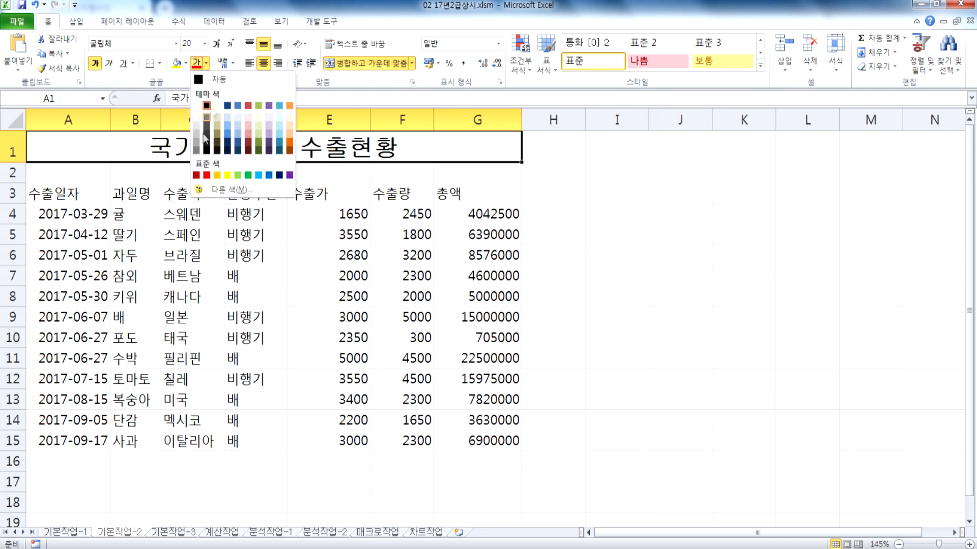
left_click(269, 176)
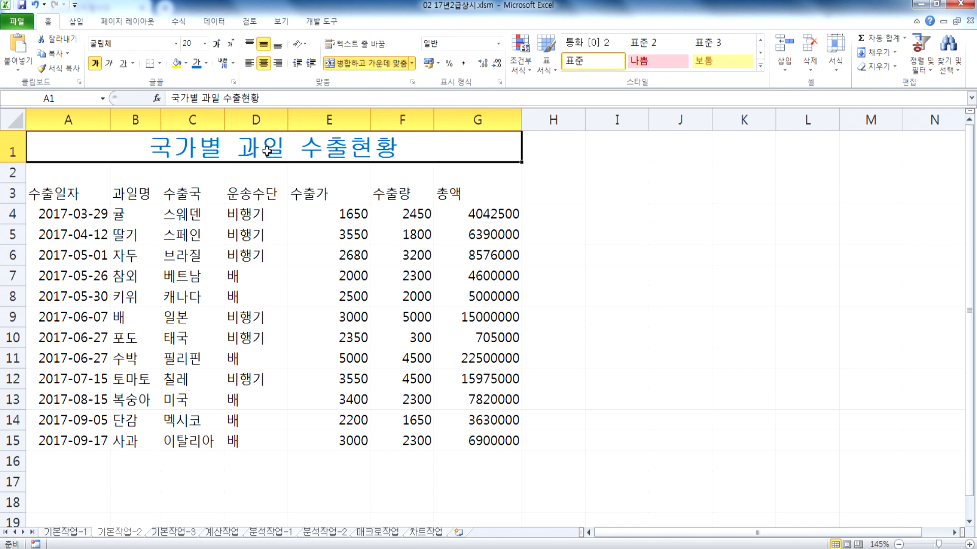
double_click(478, 196)
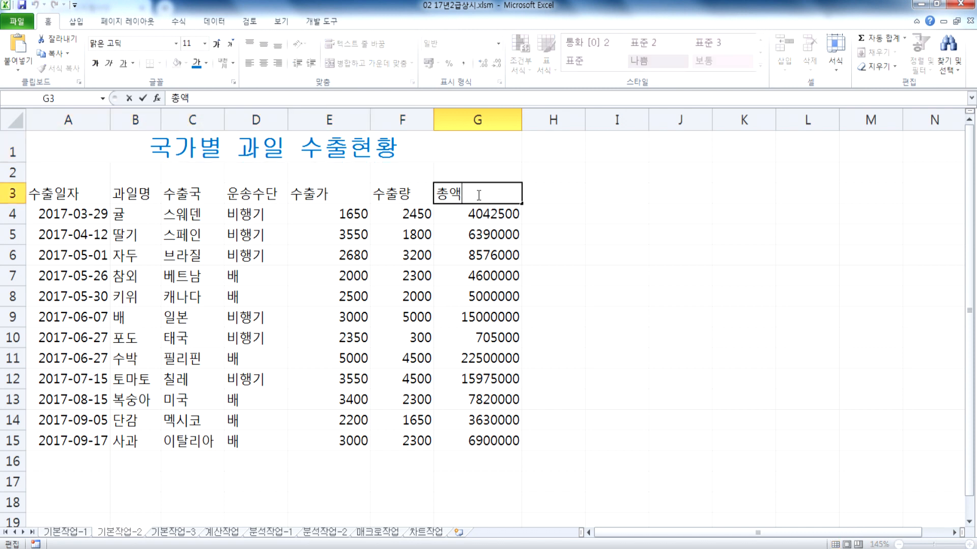
Convert the G3 header 총액 into its hanja form 總額.
key("Hangul_Hanja")
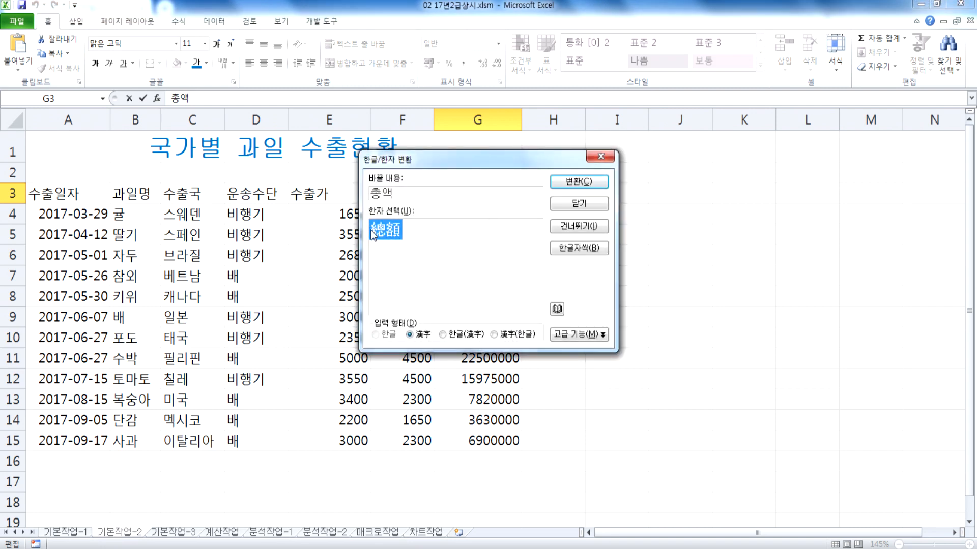
left_click(586, 192)
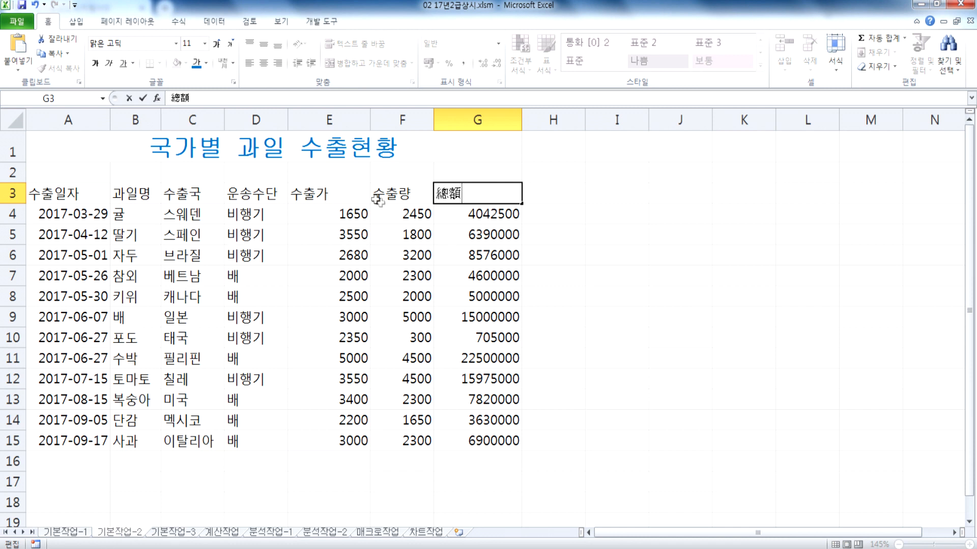
left_click_drag(388, 216, 397, 437)
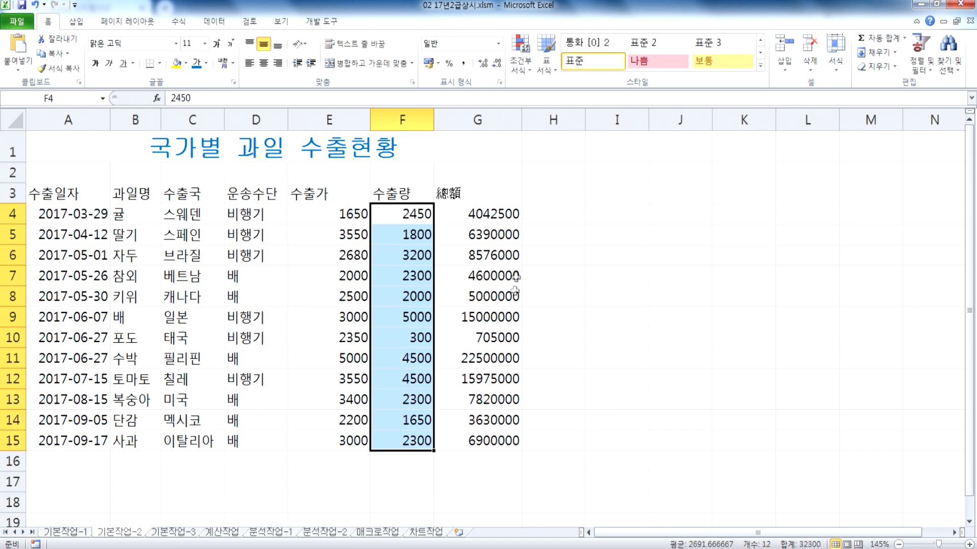
Give 수출량 F4:F15 comma style and format E4:E15 and G4:G15 as #,##0원.
left_click(463, 63)
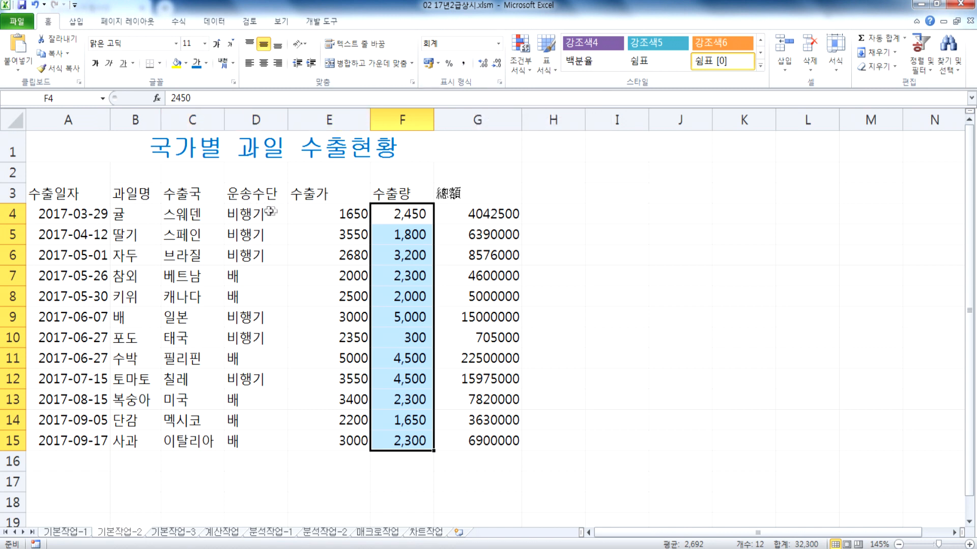
left_click_drag(311, 210, 319, 441)
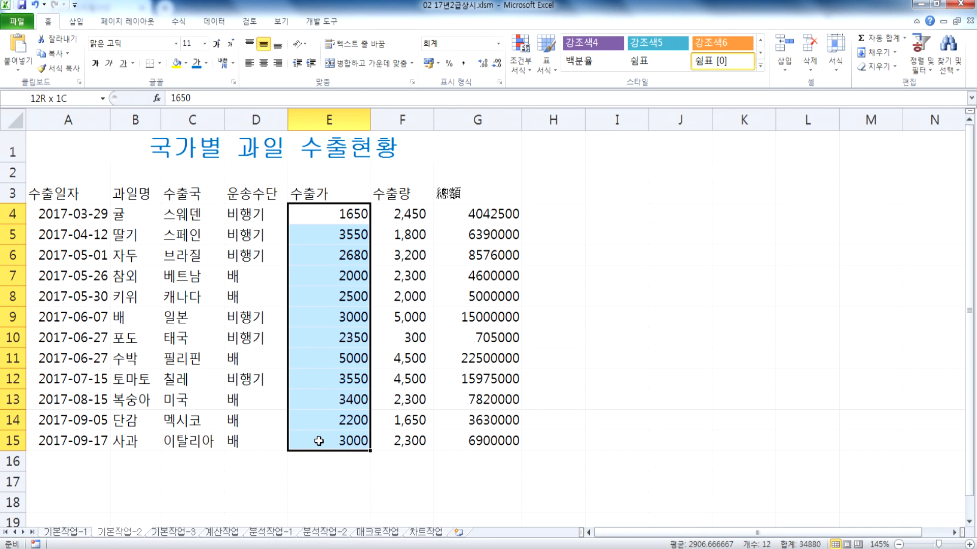
left_click_drag(478, 214, 480, 437, "ctrl")
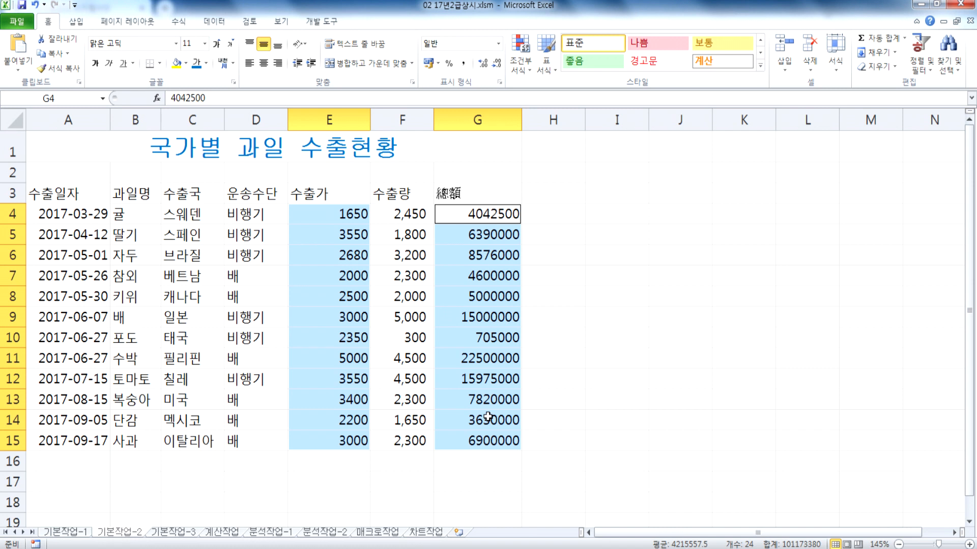
key("ctrl+1")
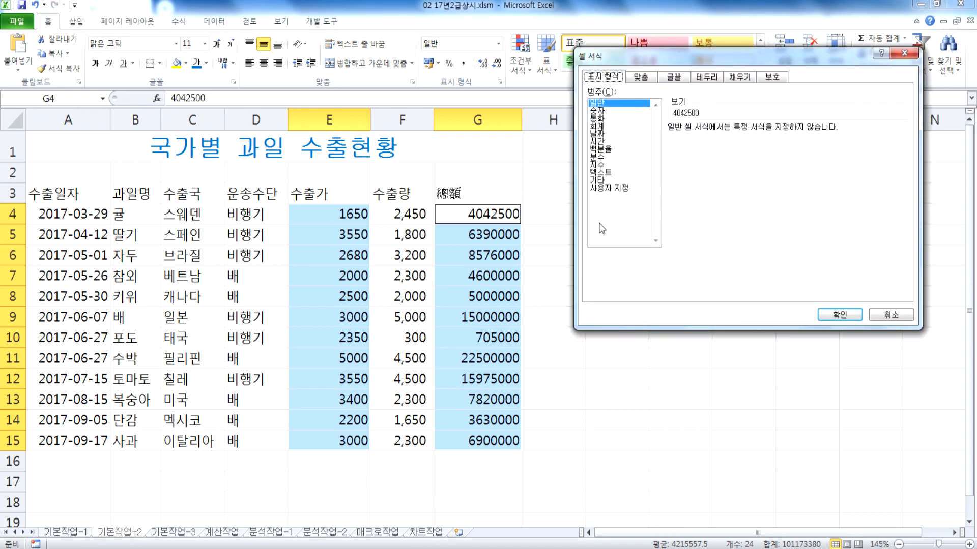
left_click(618, 187)
left_click(681, 173)
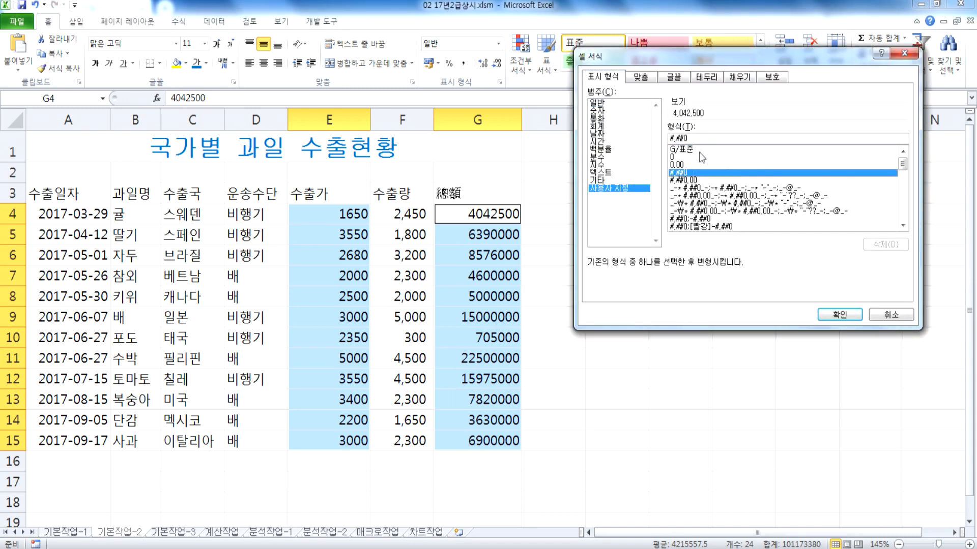
type("원")
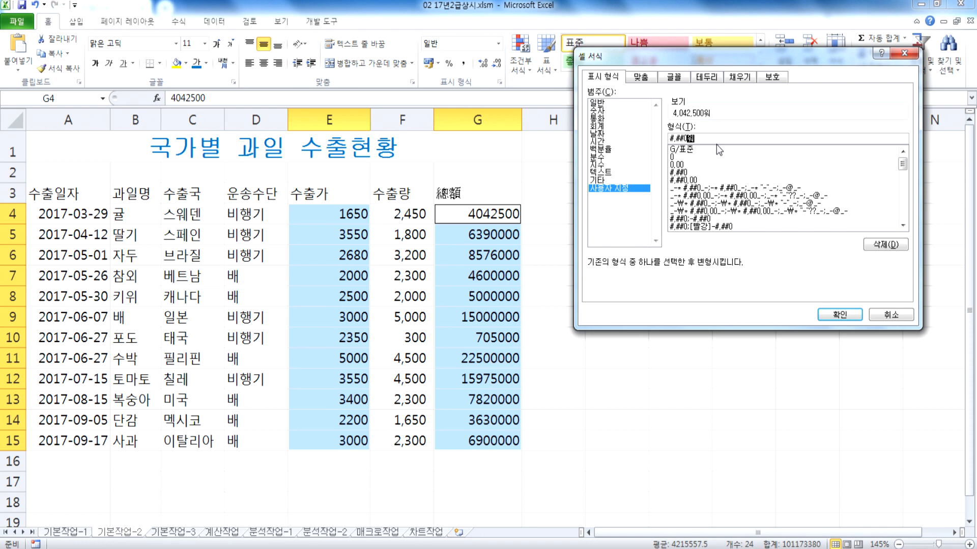
key("Return")
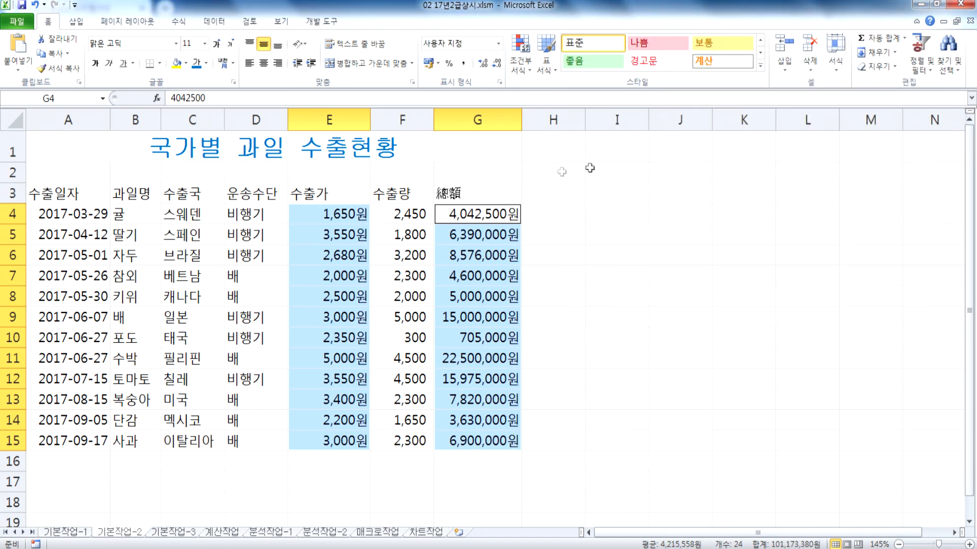
Test the format by entering 0 in G4, then undo it.
left_click(445, 205)
type("0")
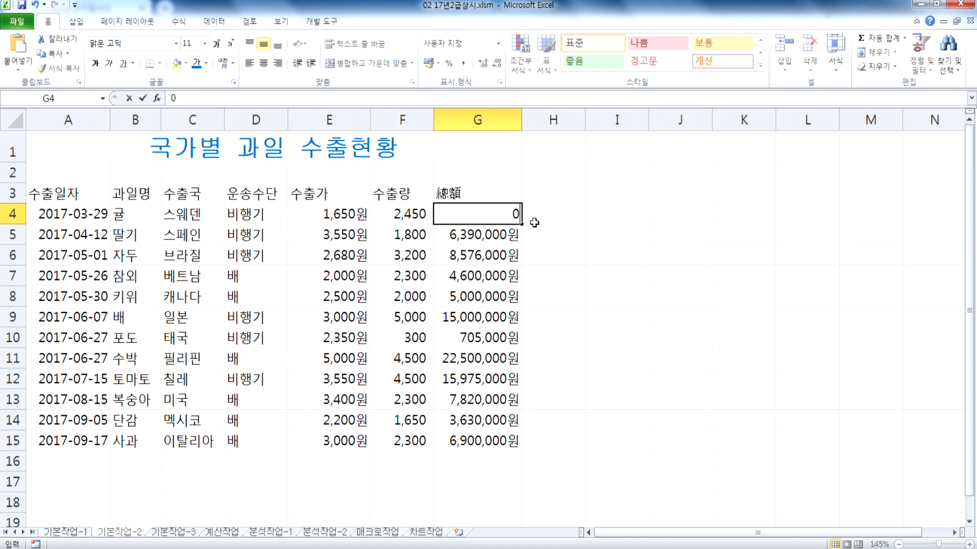
key("Return")
key("ctrl+z")
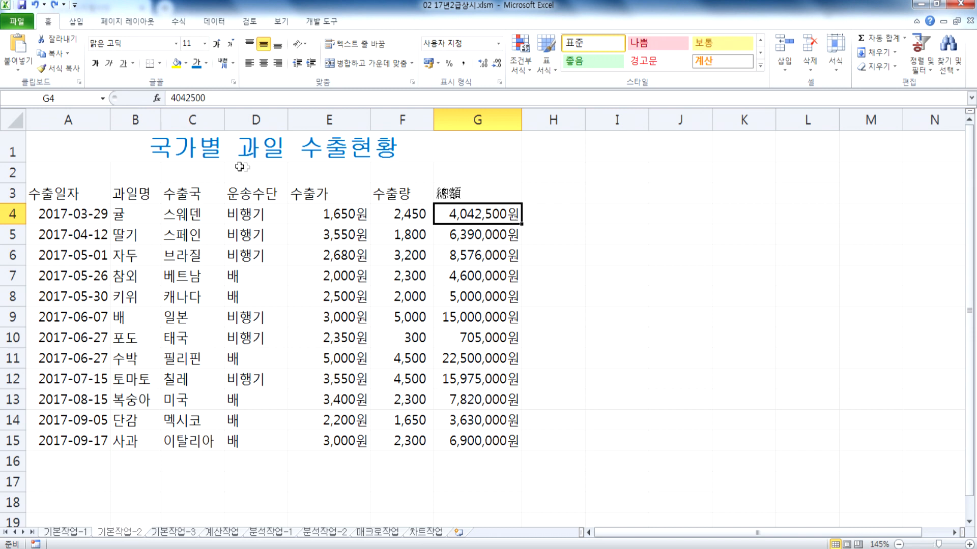
left_click(91, 192)
Center the A3:G3 header row and the A4:D15 data.
left_click_drag(90, 192, 476, 195)
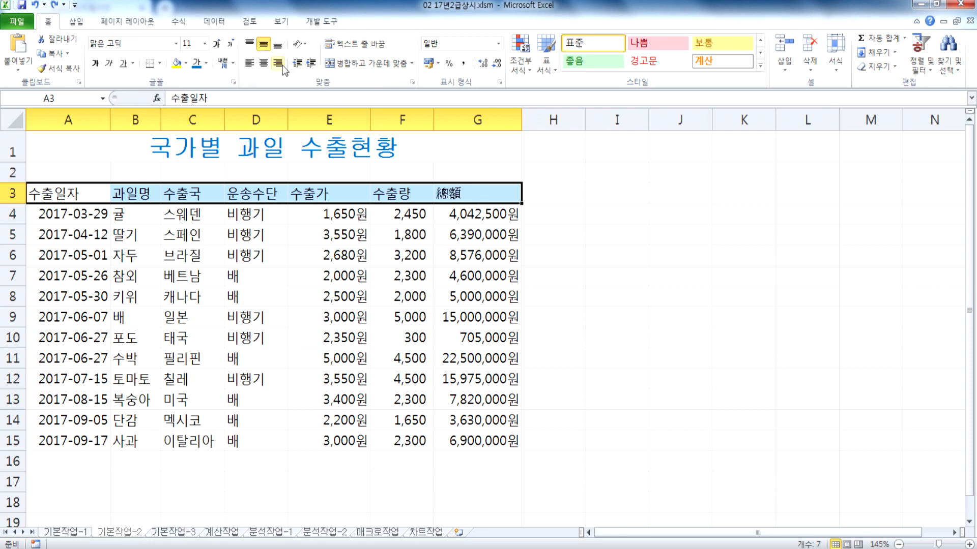
left_click(263, 63)
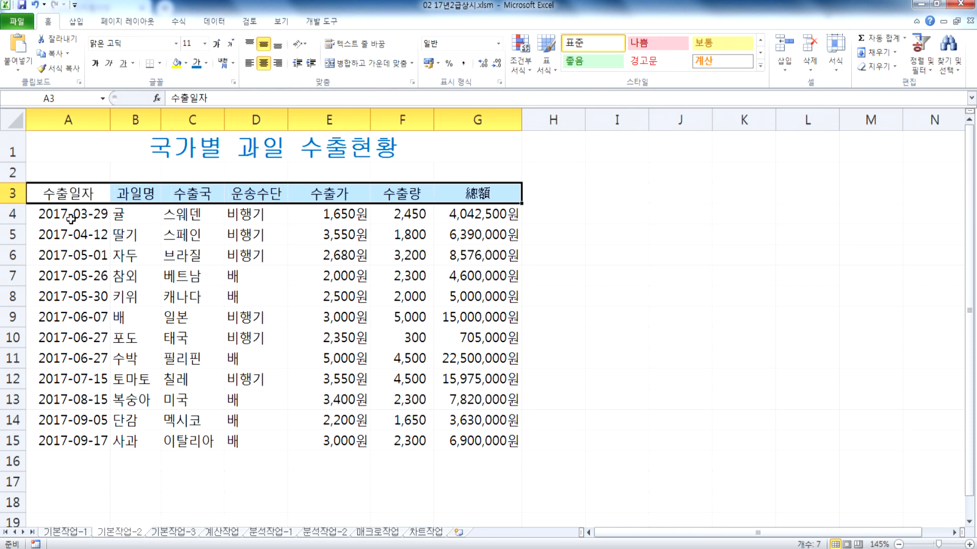
left_click_drag(71, 219, 244, 432)
left_click(263, 63)
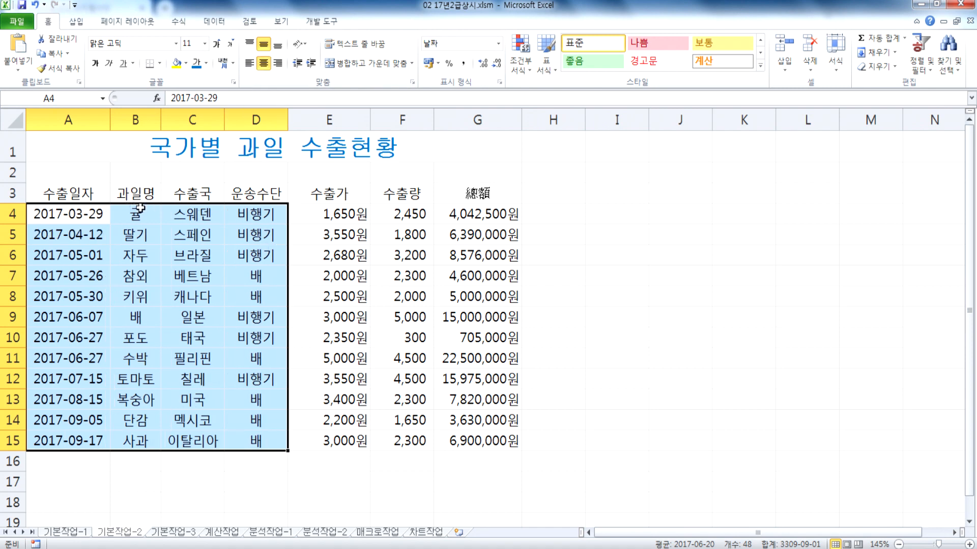
Put all borders on the A3:G15 table.
left_click(93, 197)
left_click_drag(93, 197, 465, 443)
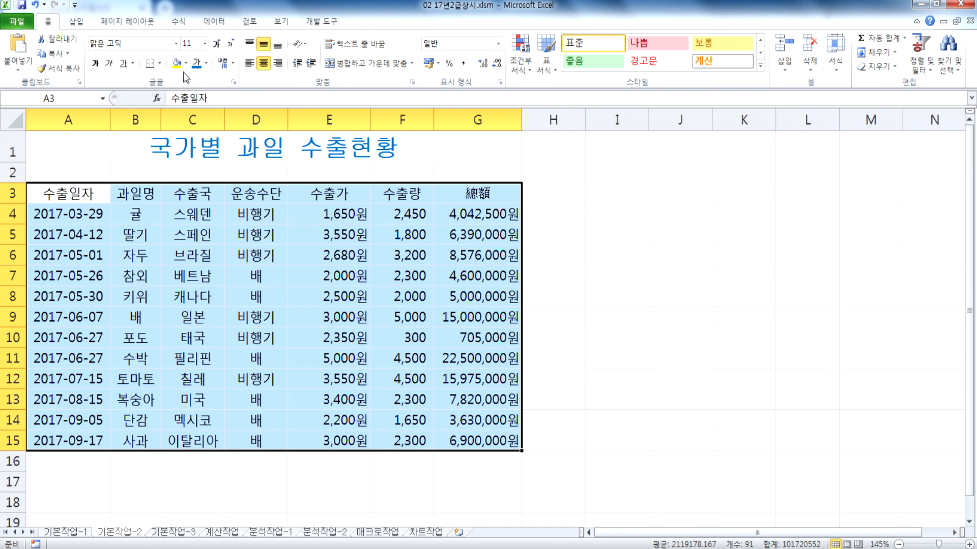
left_click(161, 64)
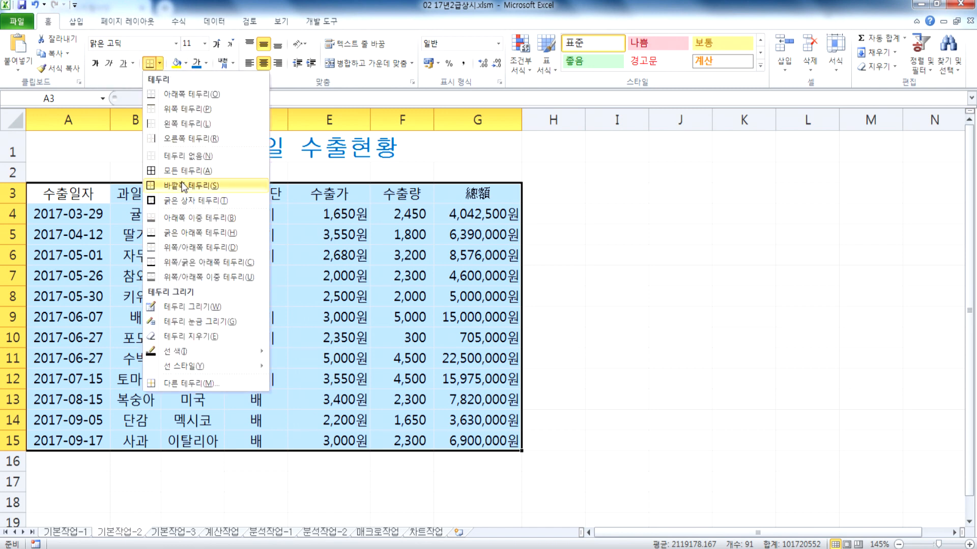
left_click(184, 172)
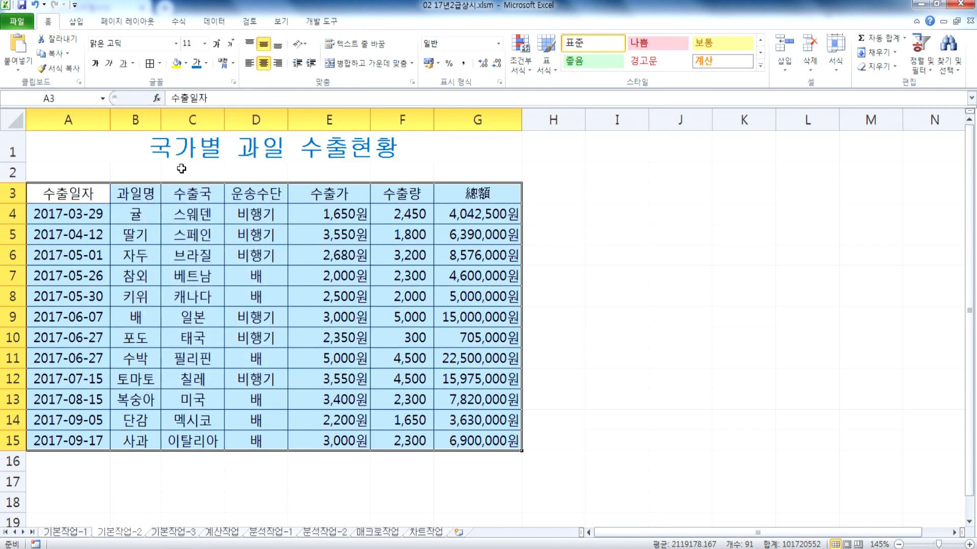
left_click(603, 238)
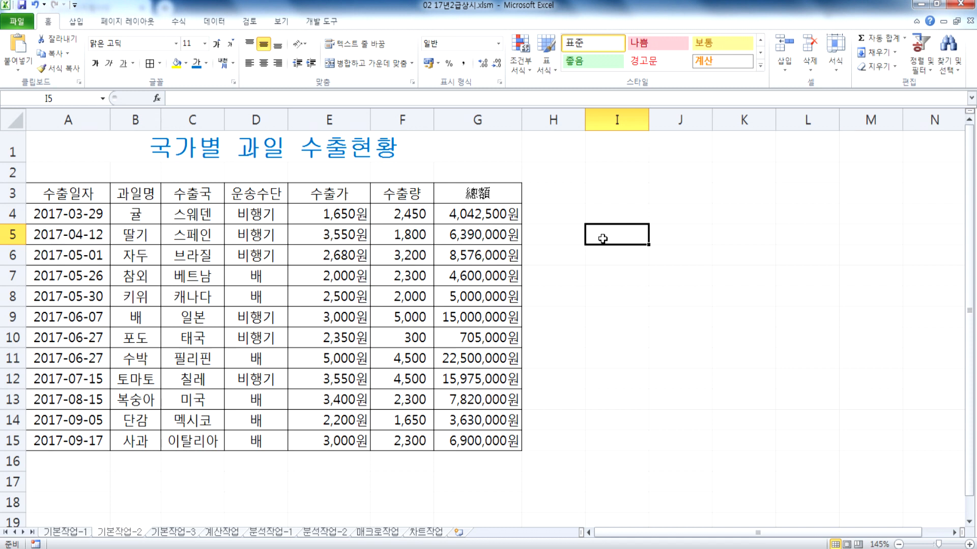
Switch to the 기본작업-3 sheet showing the 상공초 체험 일정 table.
left_click(187, 534)
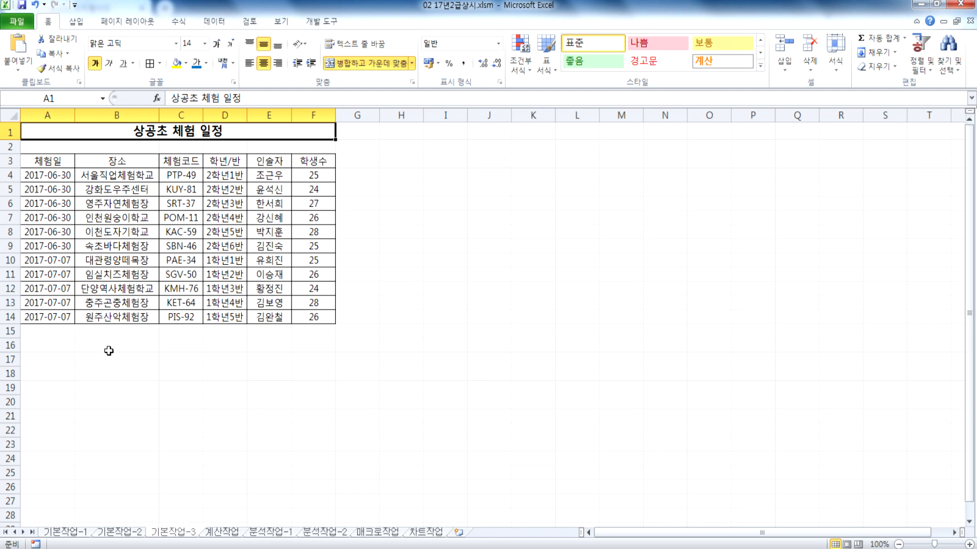
scroll(109, 351, "up", 3)
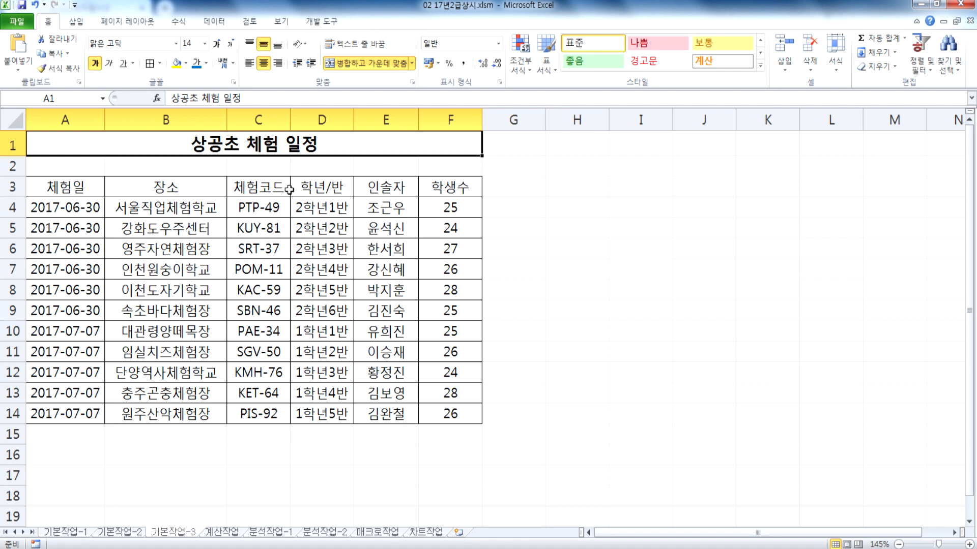
Create a new formula conditional rule for the schedule data using =LEFT($C4,1)="P".
left_click_drag(79, 206, 451, 412)
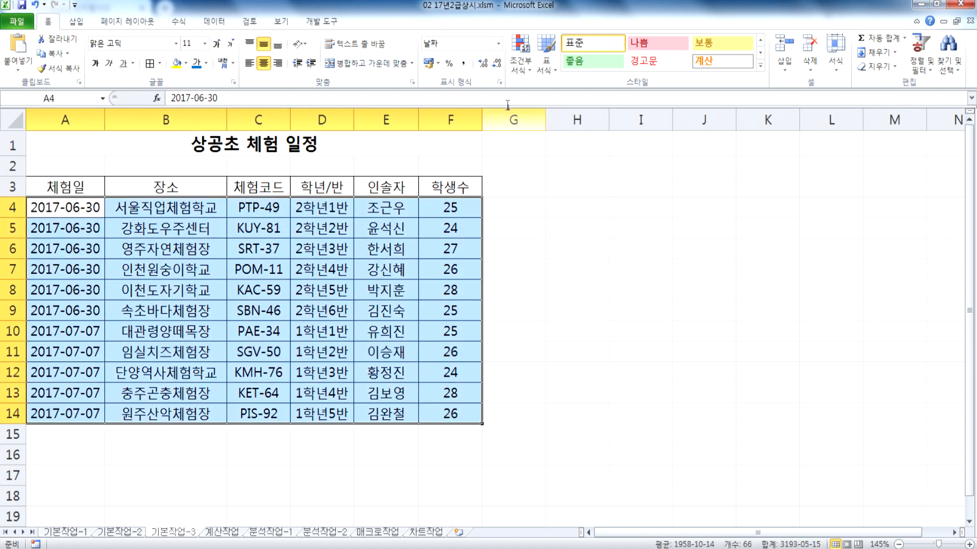
left_click(531, 60)
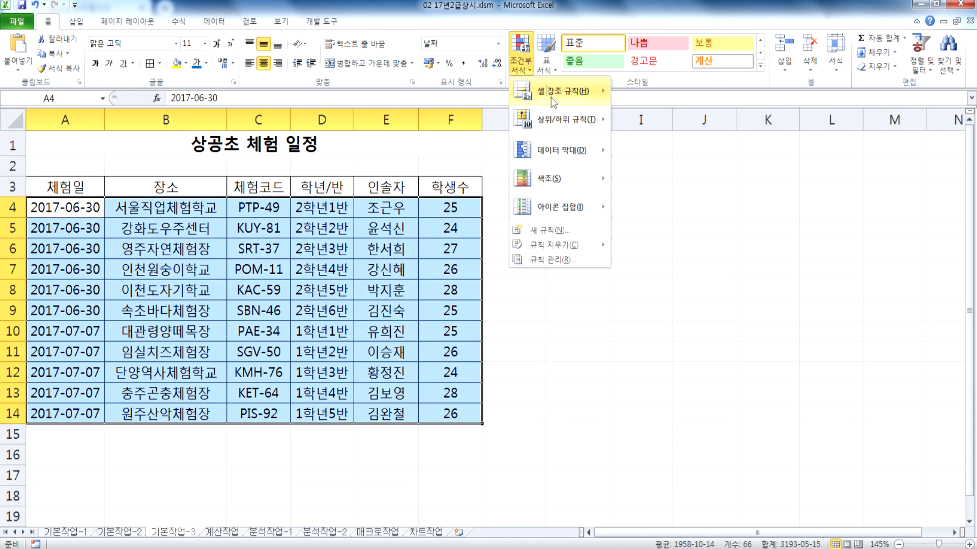
left_click(559, 232)
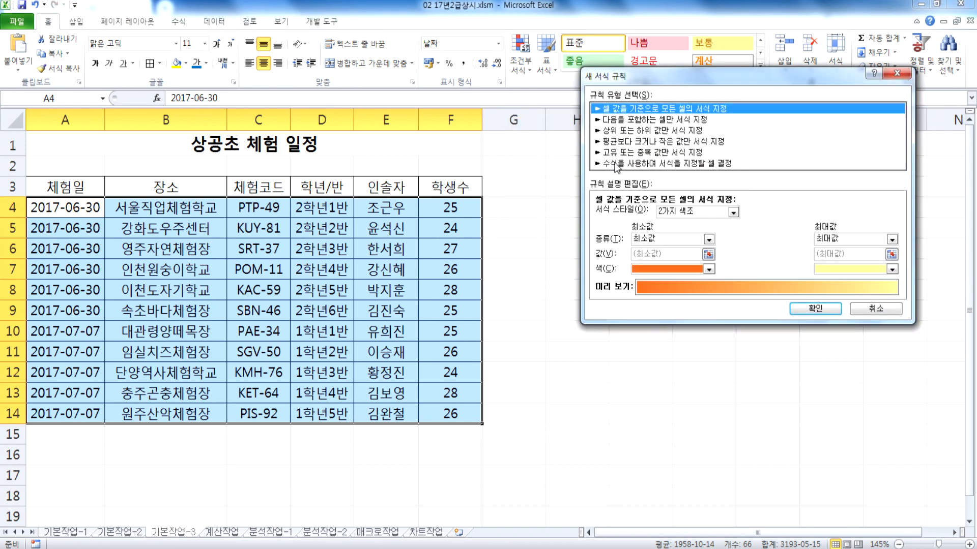
left_click(618, 163)
left_click(615, 220)
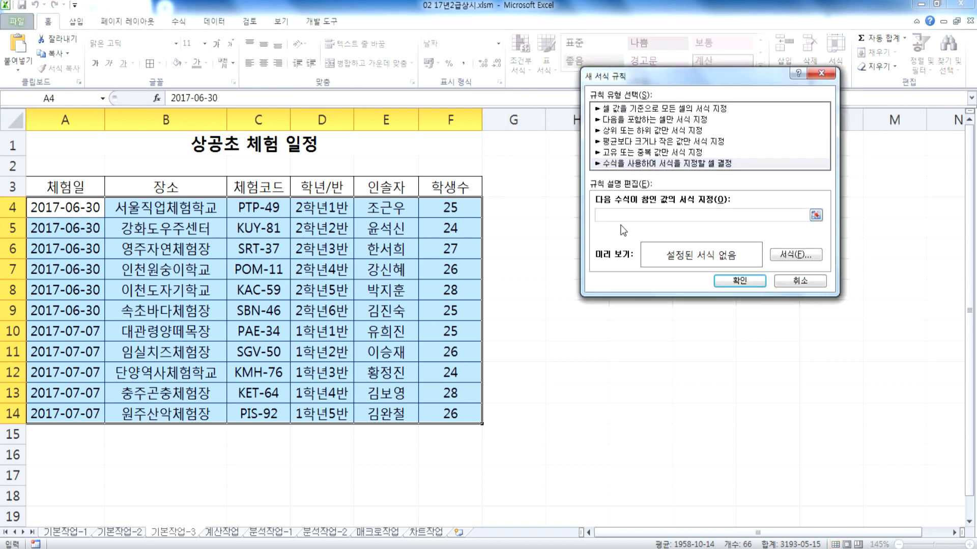
type("ㅋ")
key("BackSpace")
type("=left(")
left_click(253, 205)
key("F4")
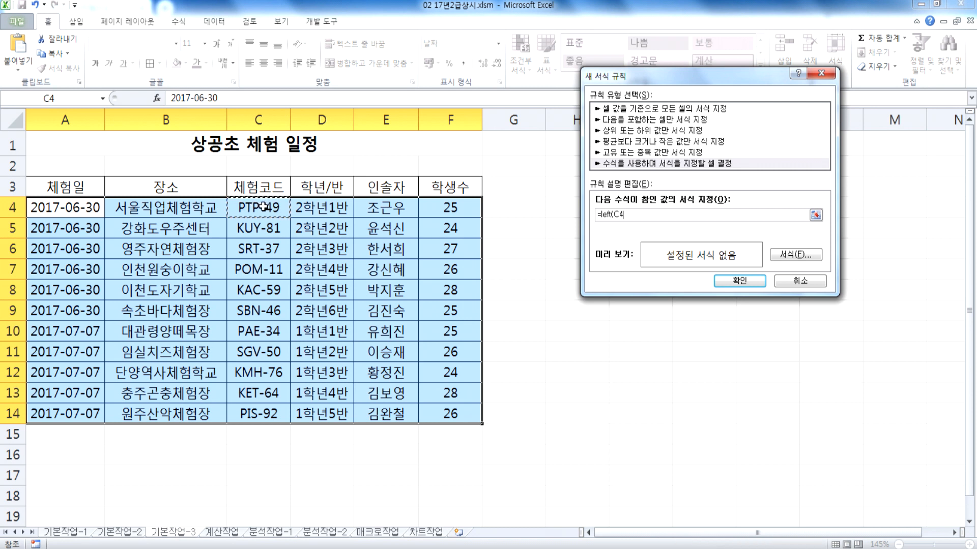
key("F4")
type(",1)=")
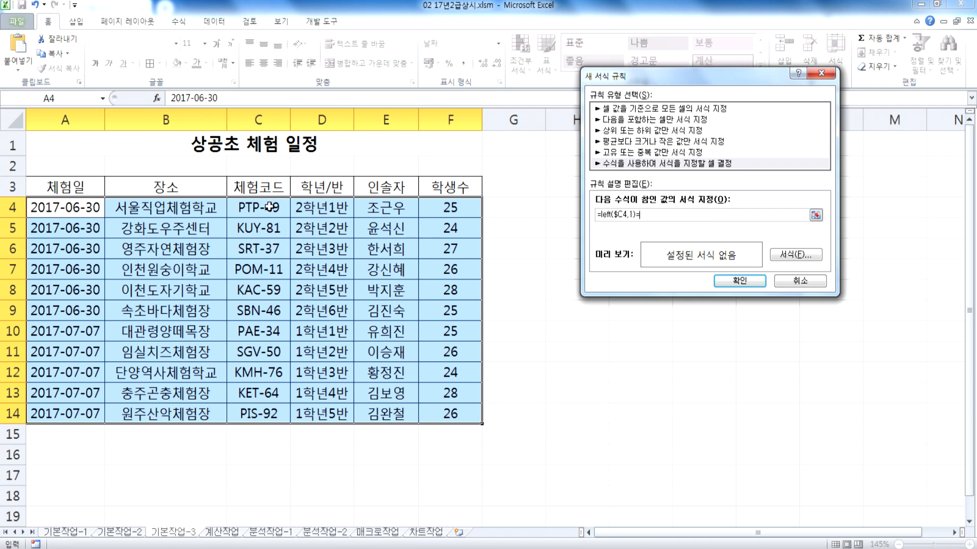
type("\"p\"")
type("P")
left_click_drag(678, 214, 501, 216)
Give the rule red text on a light-green fill and apply it.
left_click(790, 256)
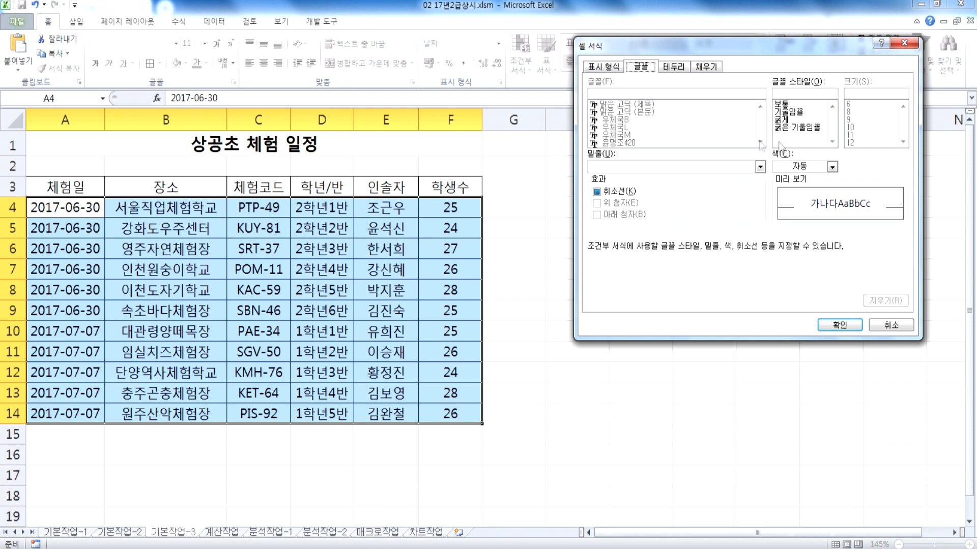
left_click(789, 164)
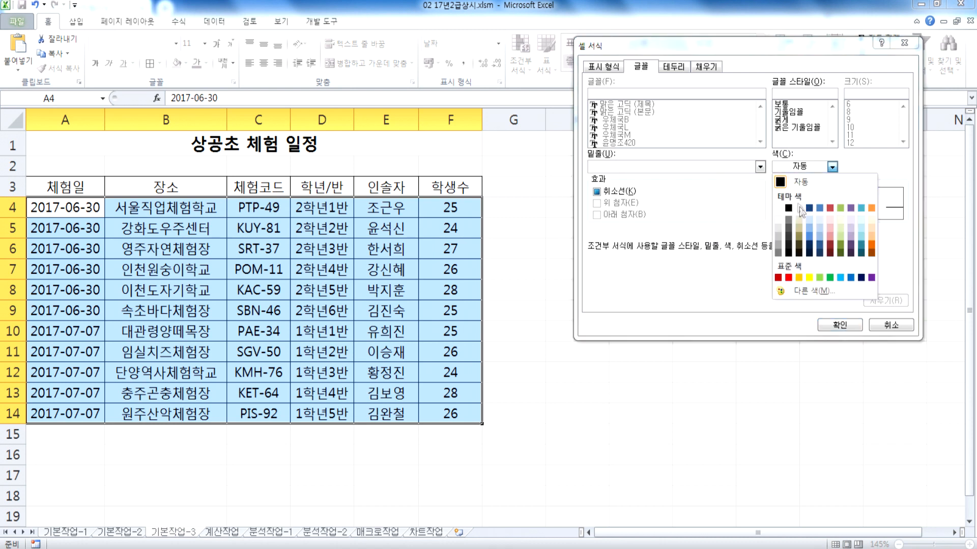
left_click(789, 279)
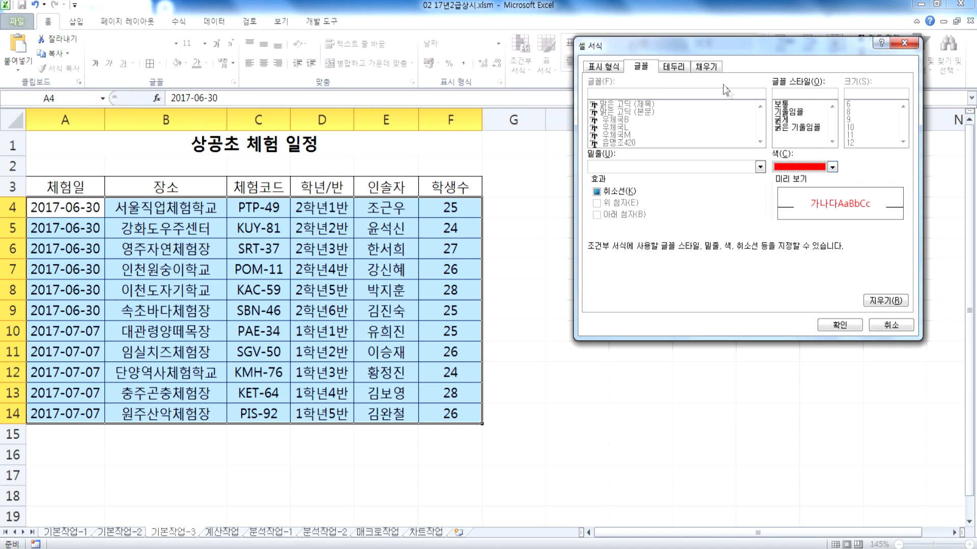
left_click(707, 67)
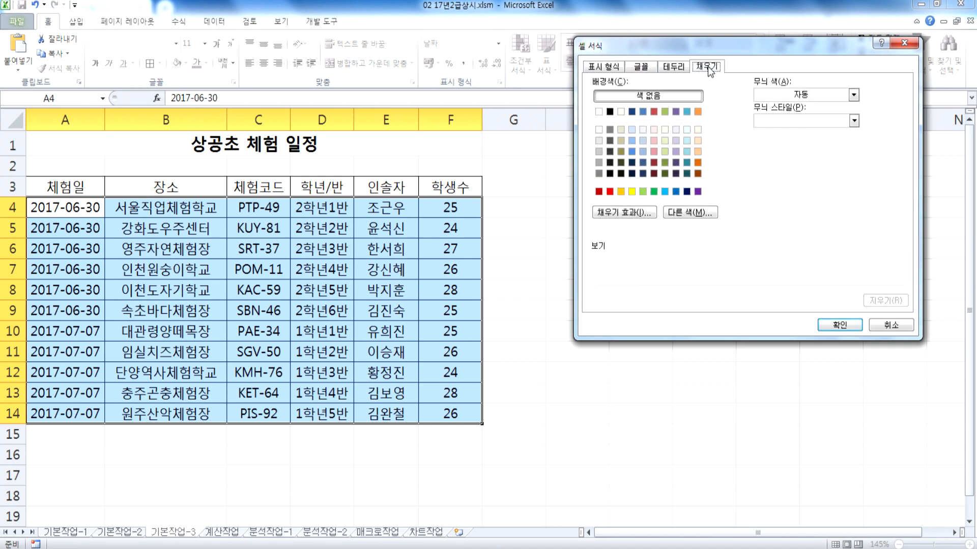
left_click(643, 191)
left_click(839, 325)
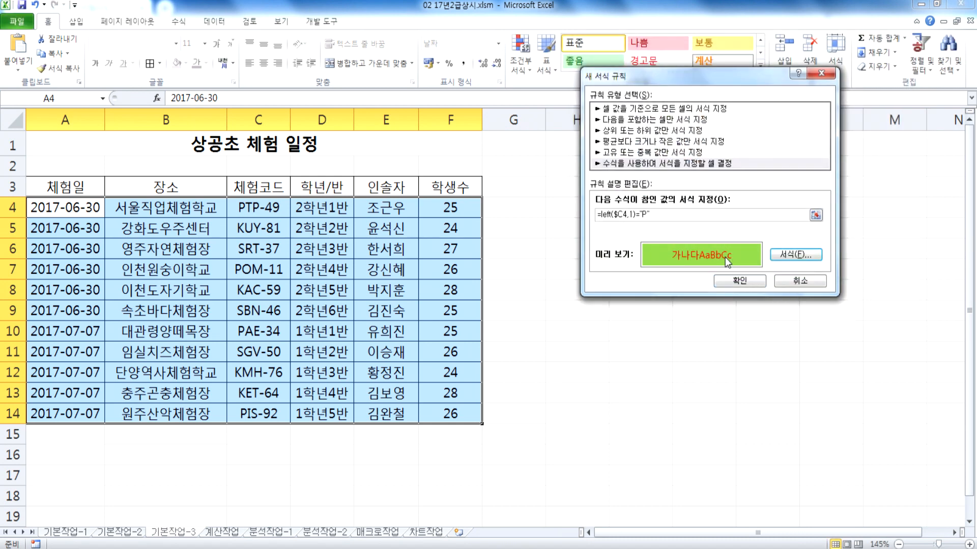
left_click(735, 283)
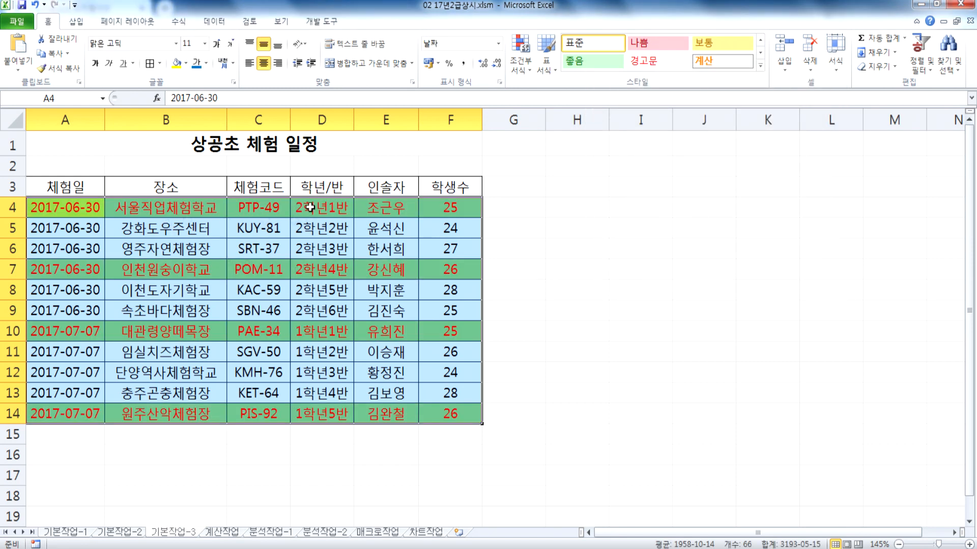
left_click(521, 56)
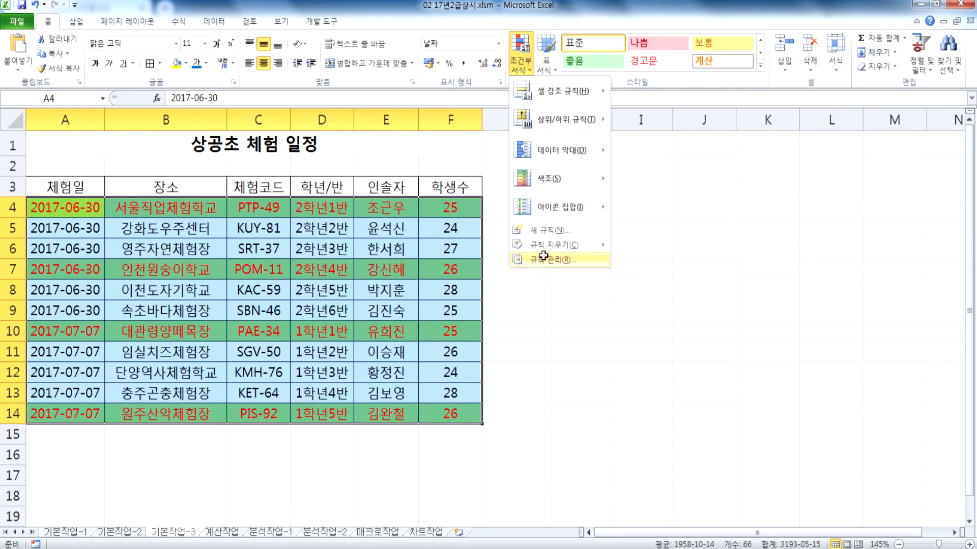
Reopen the P-code rule via Manage Rules and paste its formula into Notepad.
left_click(543, 255)
double_click(588, 157)
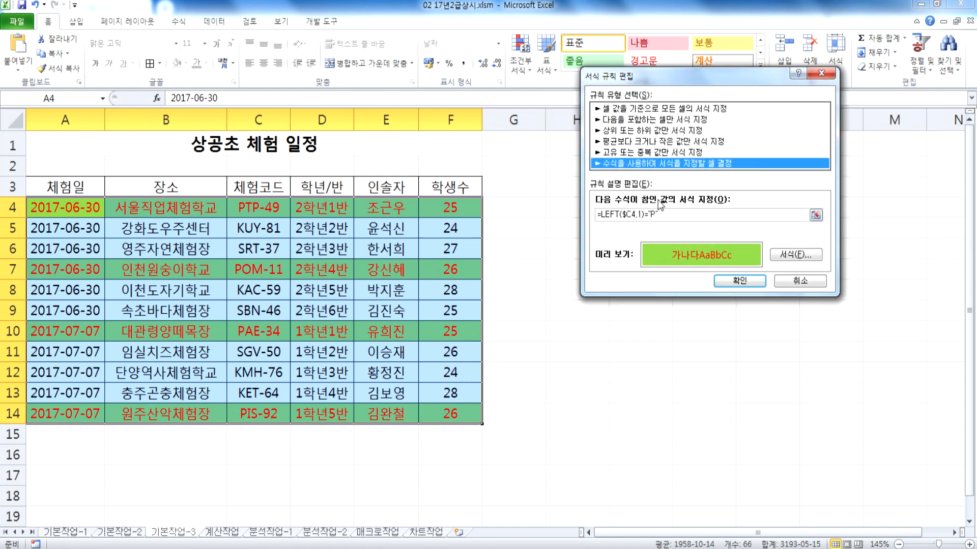
left_click_drag(670, 211, 560, 212)
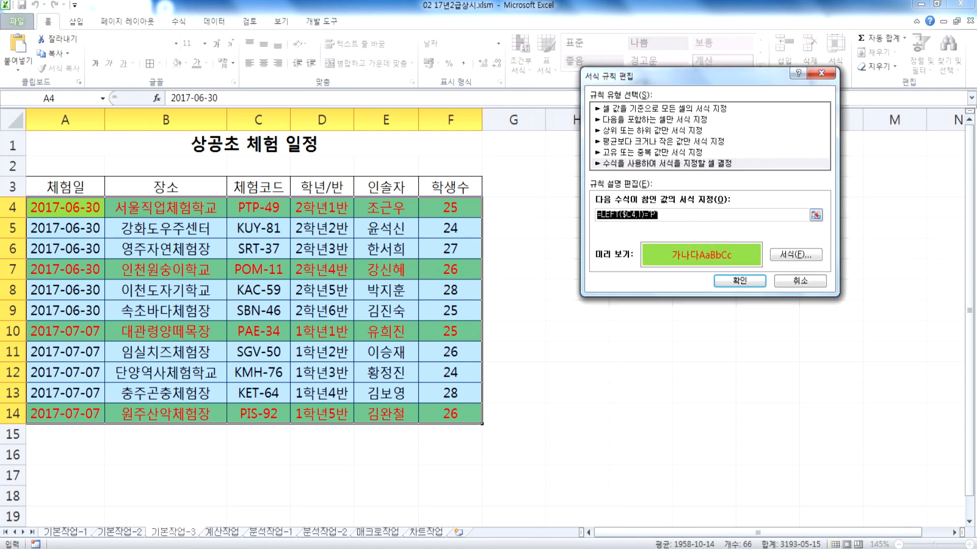
key("ctrl+v")
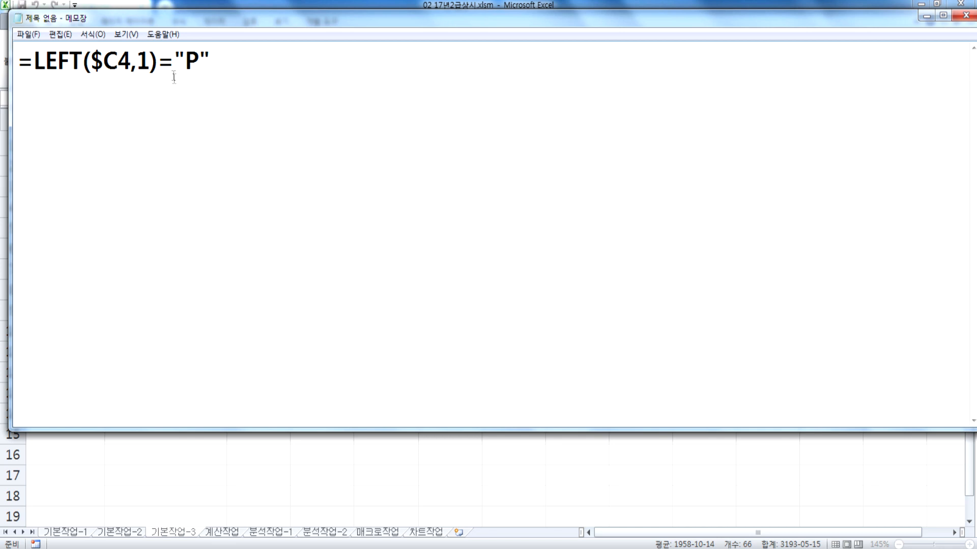
Move Notepad down to reveal Excel and add a P* line under the formula.
left_click_drag(367, 18, 368, 231)
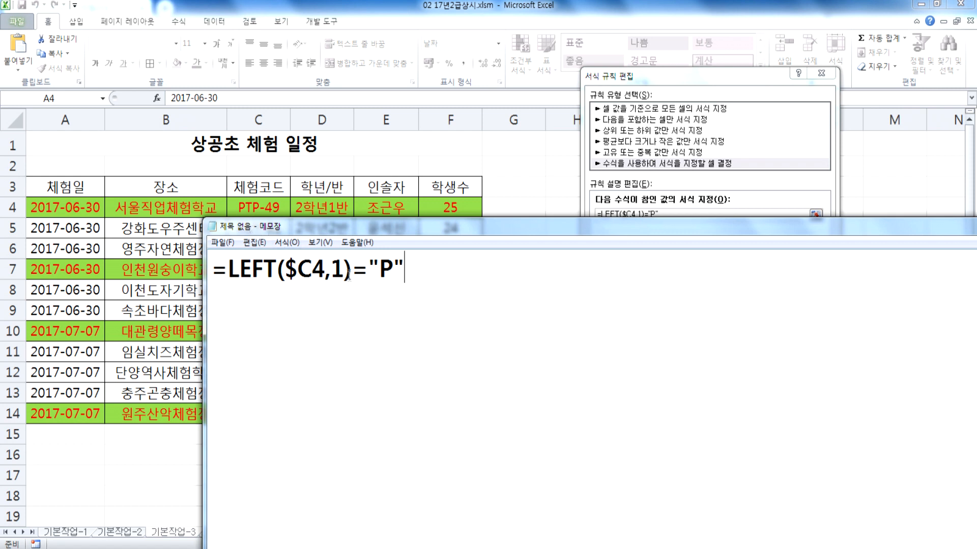
left_click(381, 269)
left_click_drag(384, 270, 391, 268)
left_click(344, 357)
left_click(458, 287)
key("Return")
type("P")
type("*")
Cancel the rule editor and close the Conditional Formatting Rules Manager.
left_click_drag(764, 230, 765, 236)
left_click(753, 82)
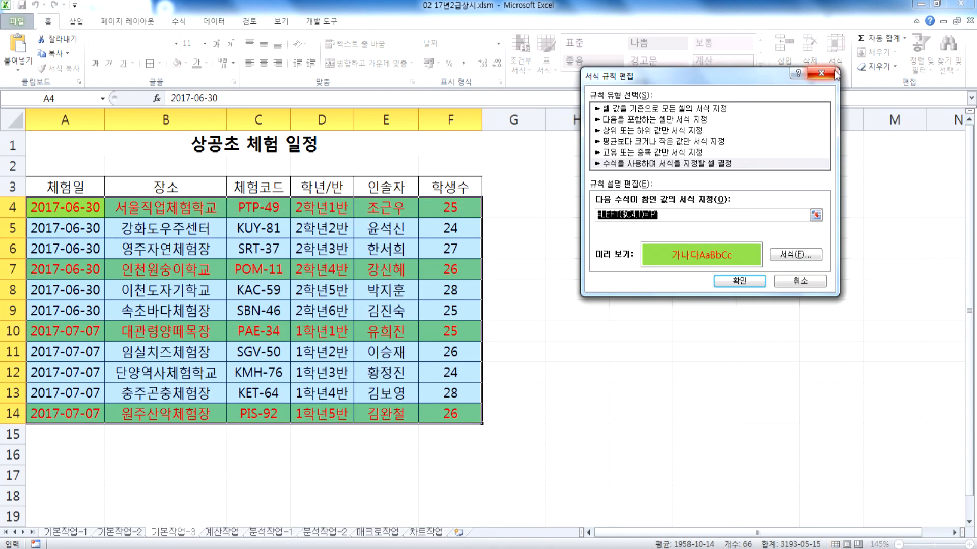
left_click(822, 73)
left_click(758, 263)
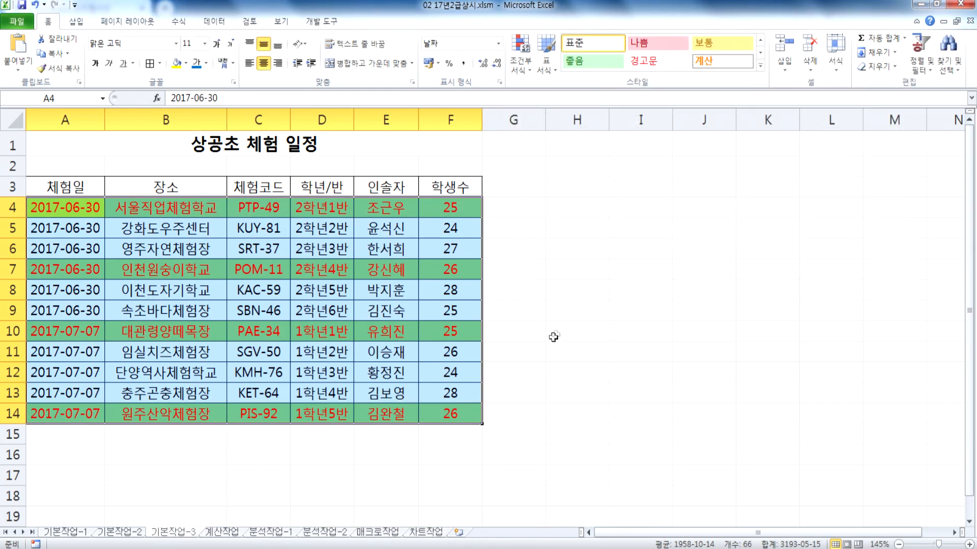
left_click(581, 188)
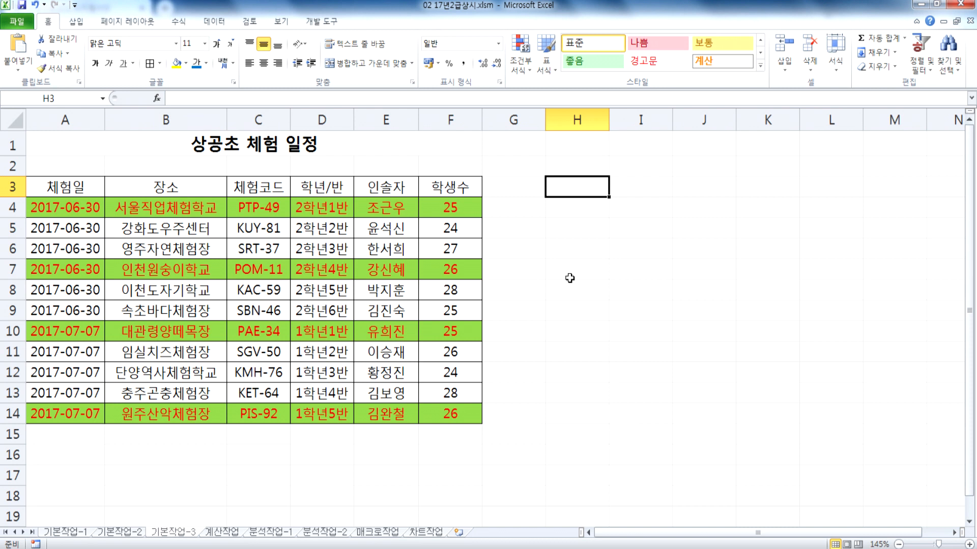
Copy the 체험코드 heading from C3 into H3 and enter the criterion P* in H4.
left_click(254, 183)
key("ctrl+c")
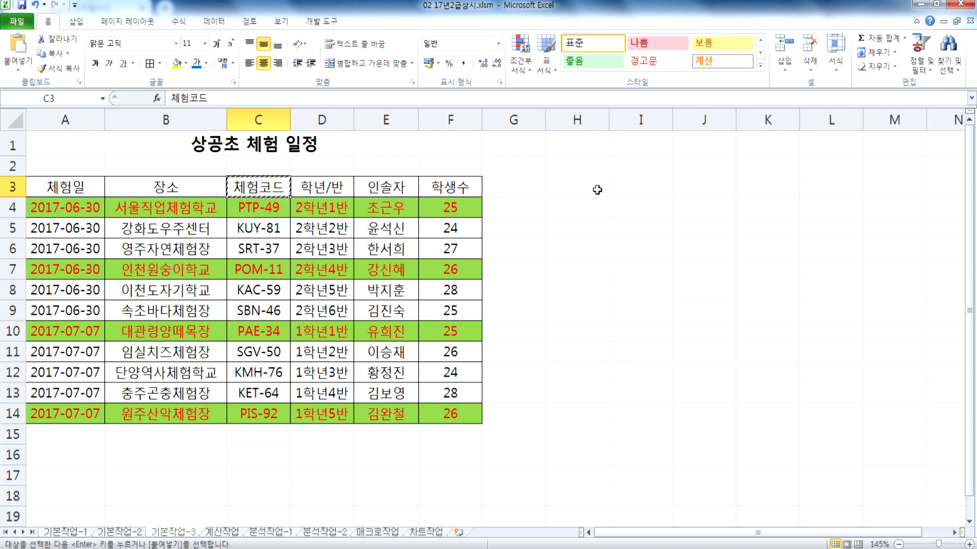
left_click(590, 188)
key("ctrl+v")
key("Escape")
left_click(576, 208)
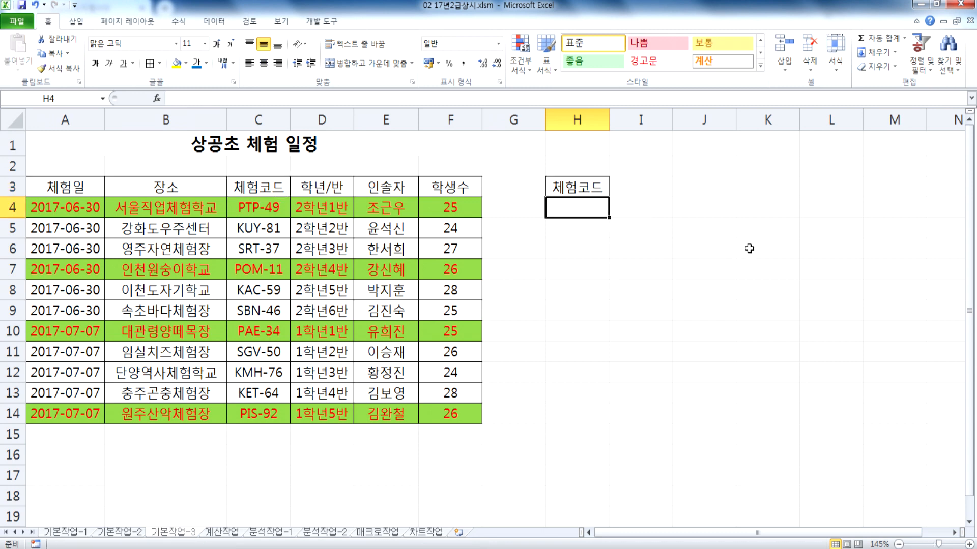
type("P*")
key("Return")
key("Up")
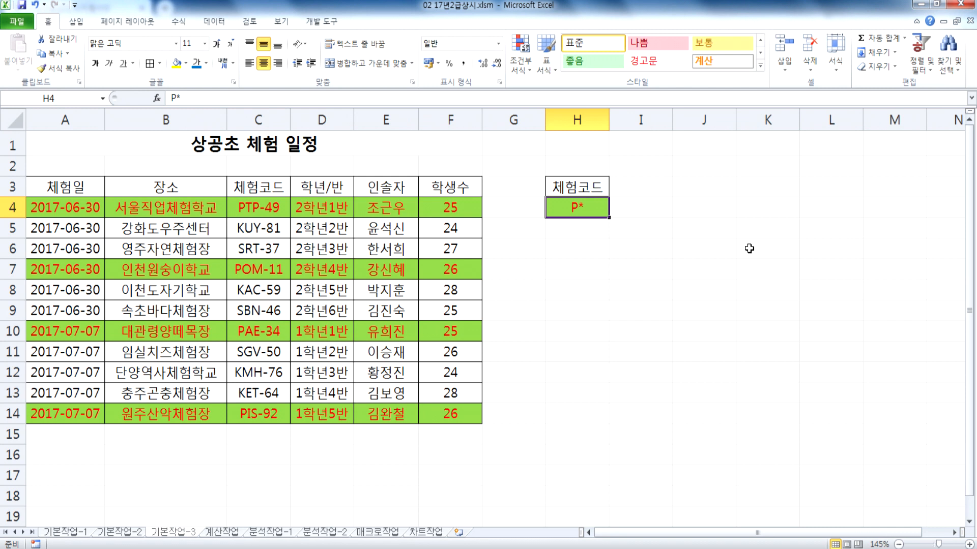
Replace H4 with the test formula =LEFT(C4,1)="P", which returns TRUE.
type("=LEFT(")
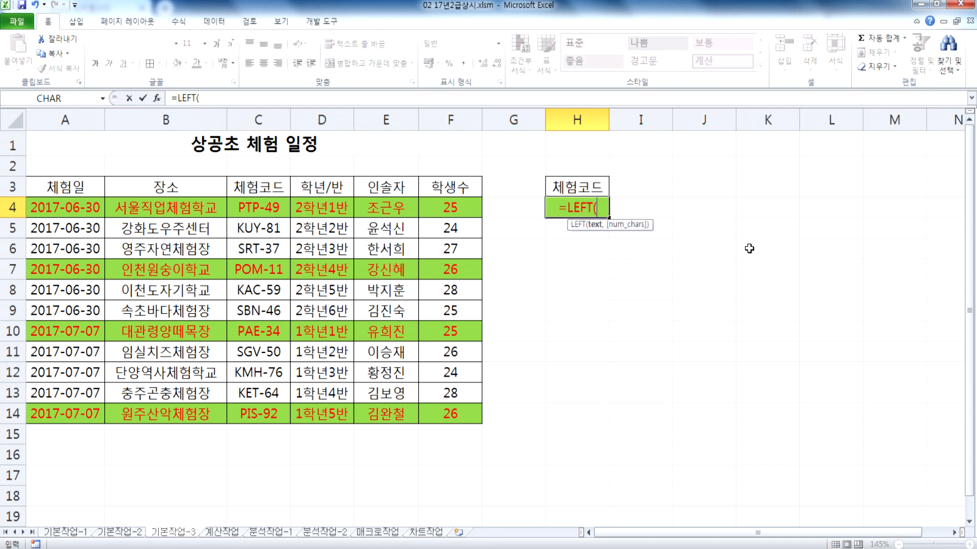
left_click(266, 207)
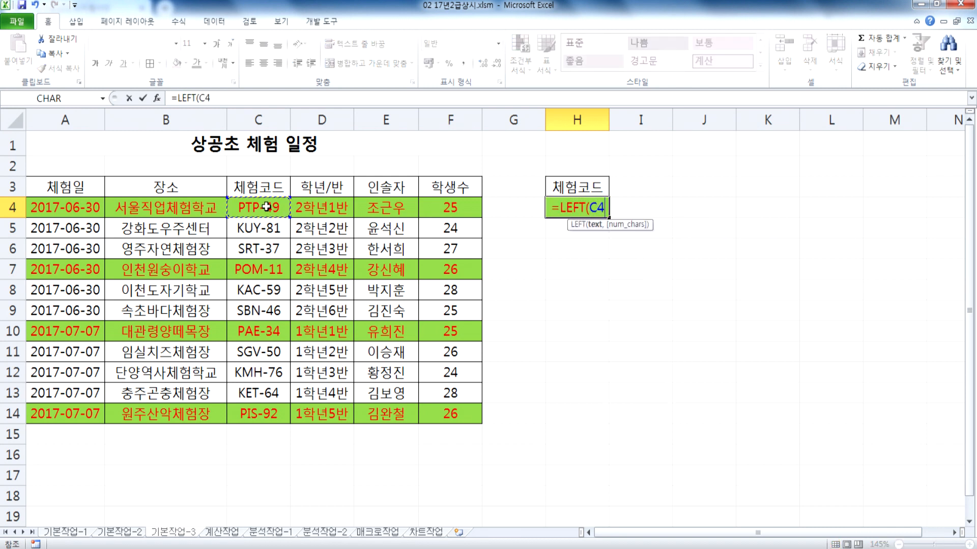
type(",1)=")
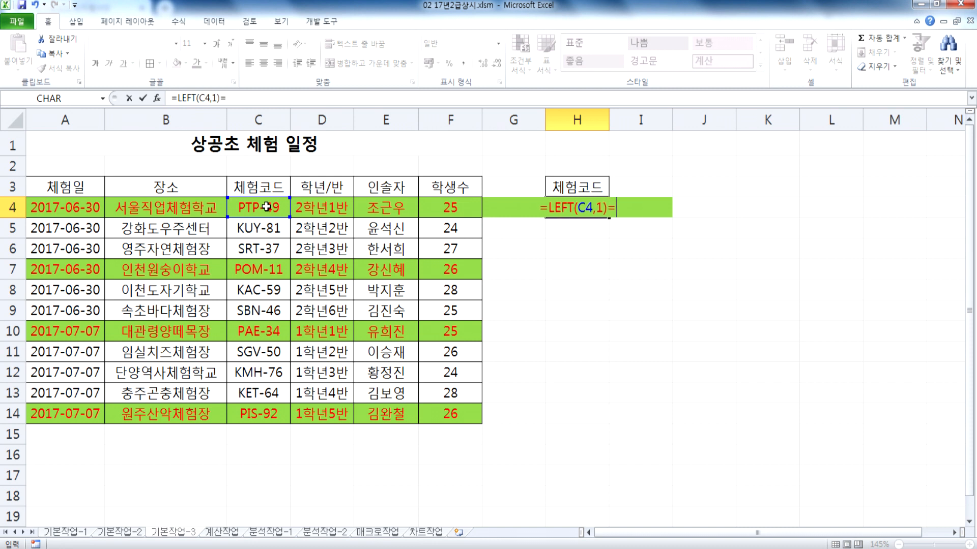
type("\"P\"")
key("ctrl+Return")
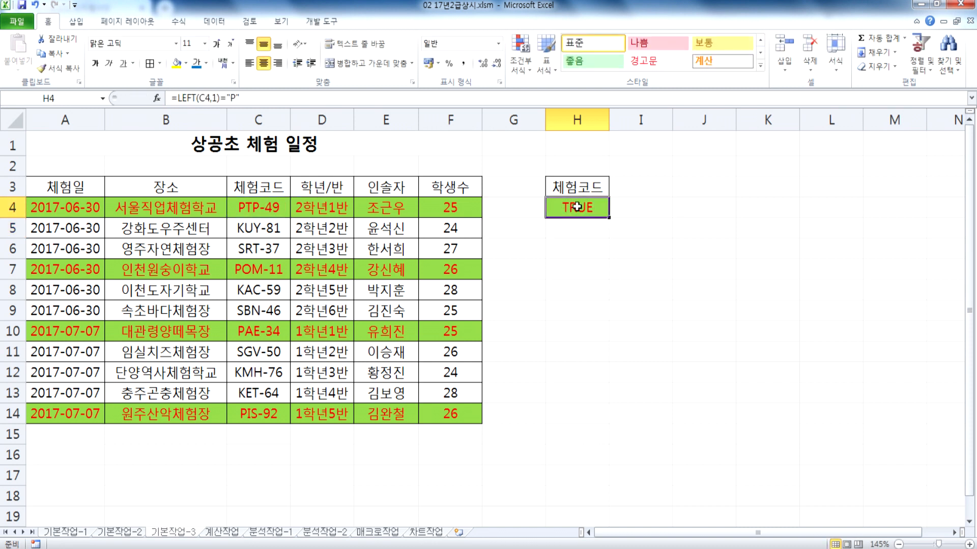
double_click(577, 207)
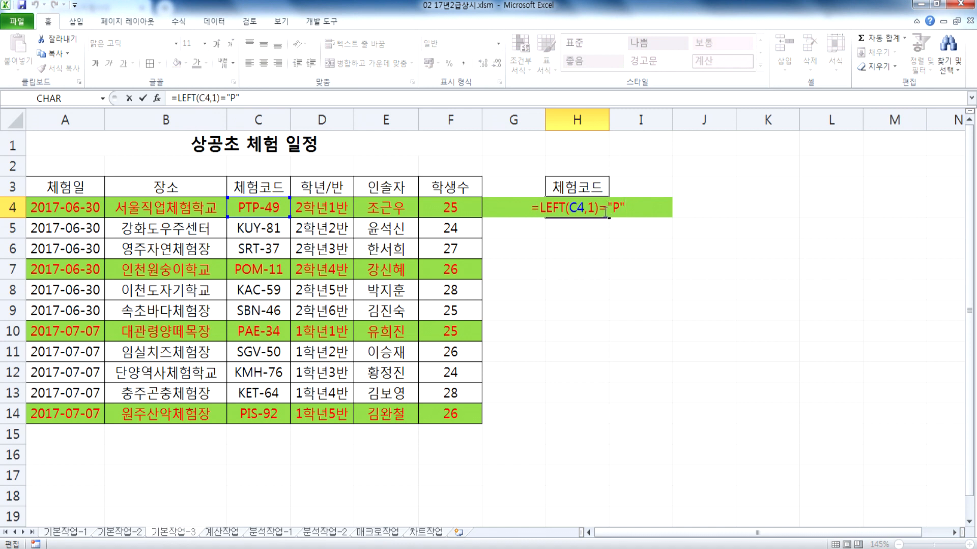
key("Escape")
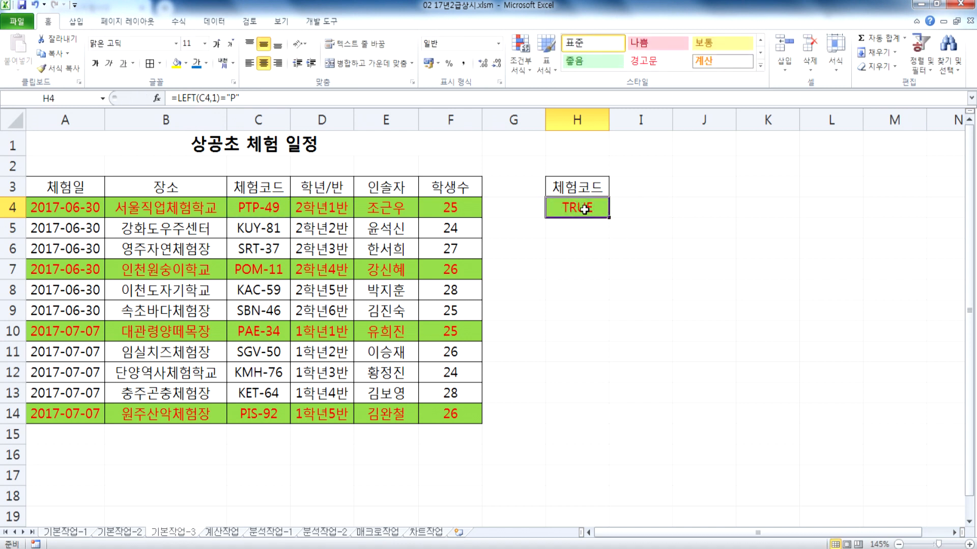
Clear the conditional formatting rules from cell H4.
left_click(185, 63)
left_click(201, 175)
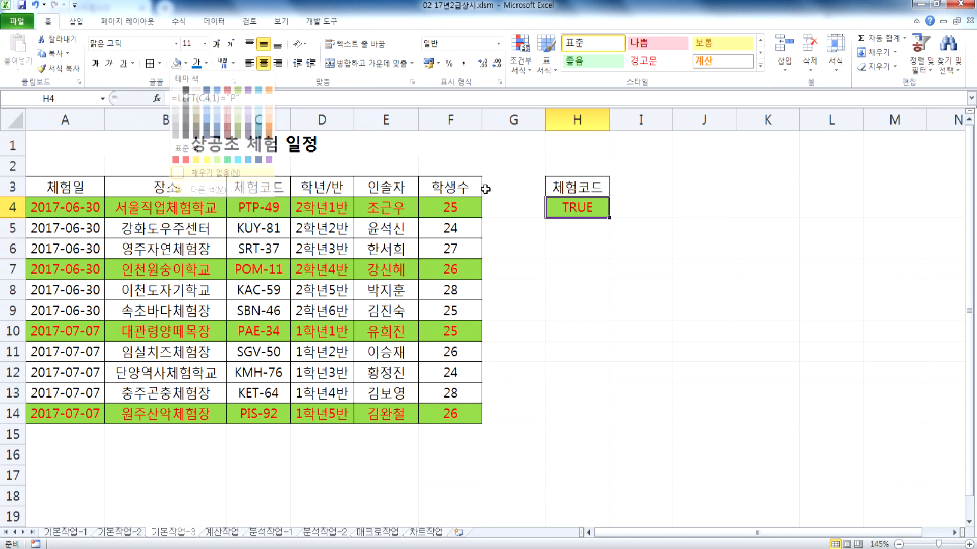
left_click(185, 63)
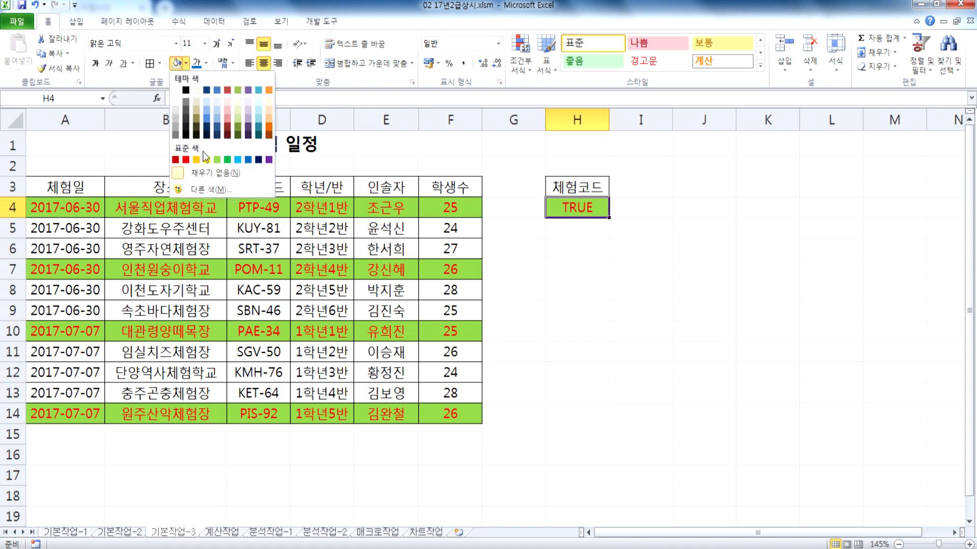
left_click(201, 175)
left_click(580, 243)
left_click(581, 206)
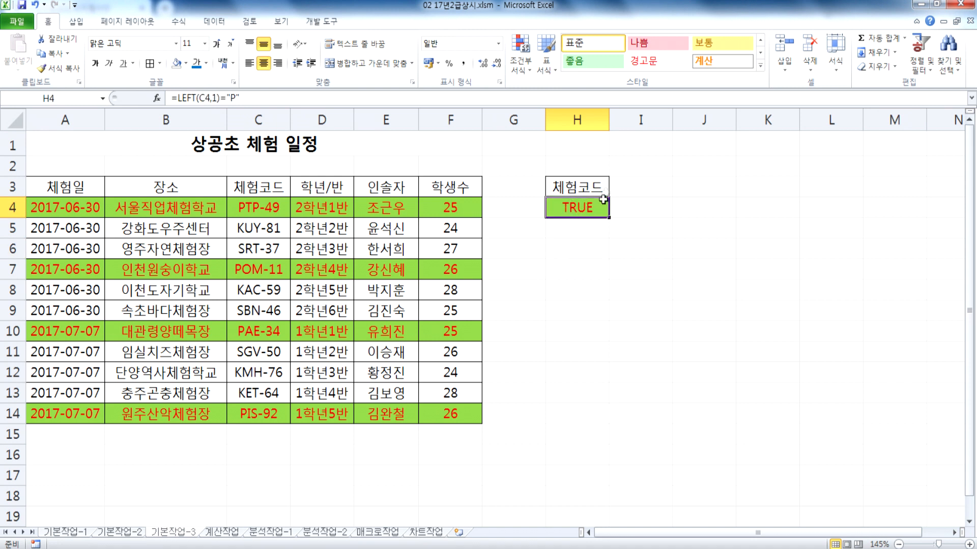
left_click(520, 53)
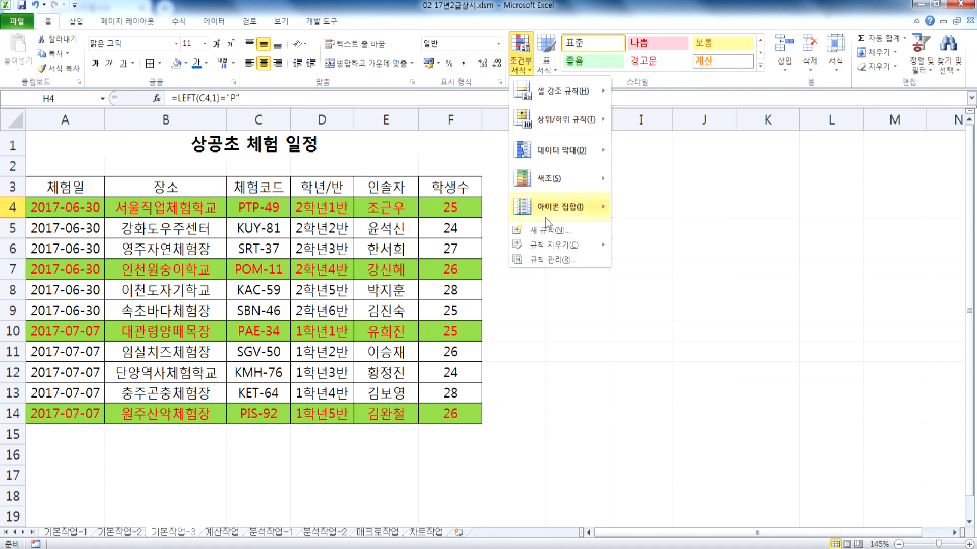
mouse_move(549, 246)
left_click(641, 246)
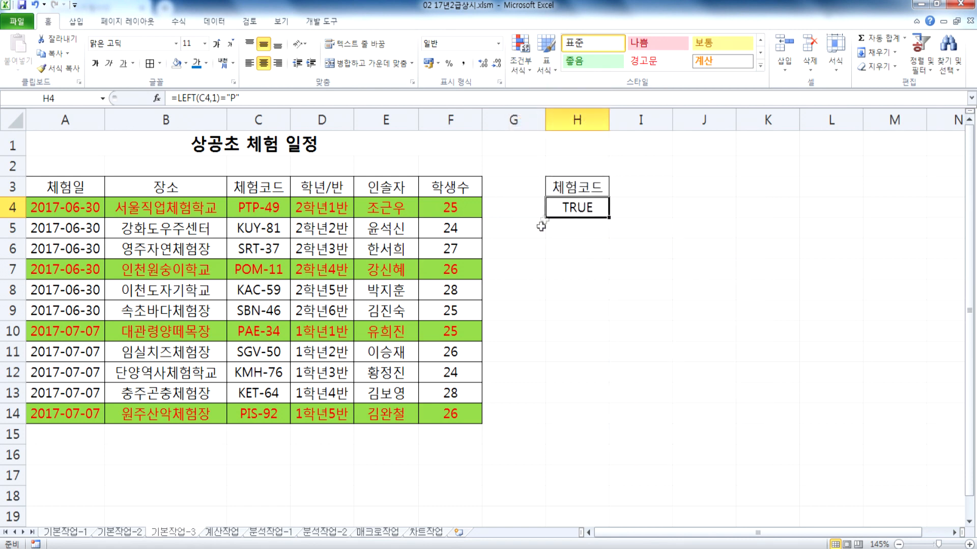
key("F2")
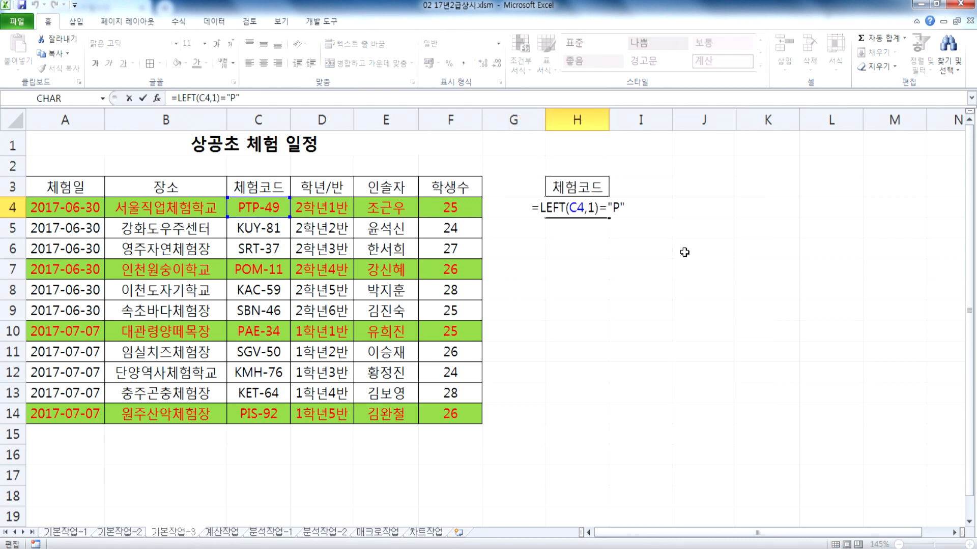
key("Escape")
Delete the 체험코드 heading from H3, leaving it blank.
left_click(262, 185)
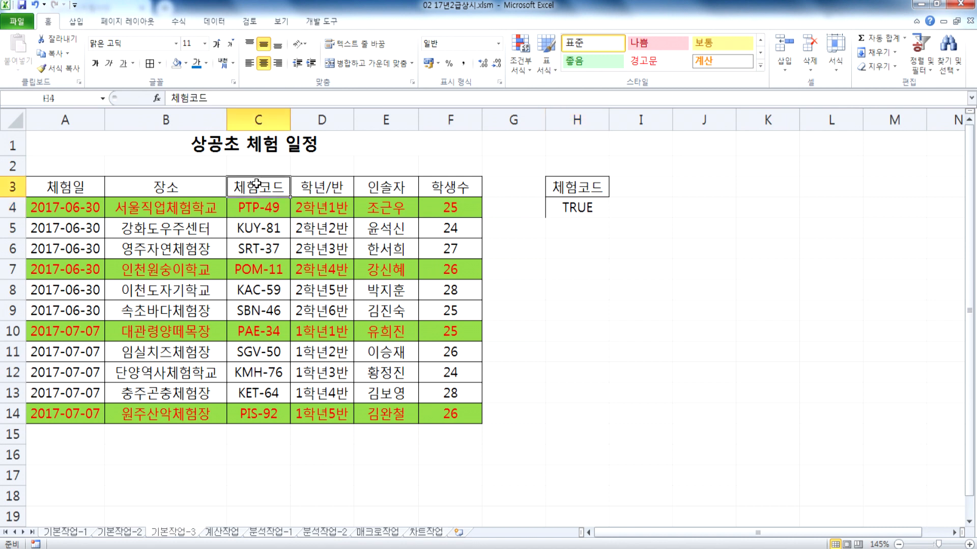
left_click(562, 185)
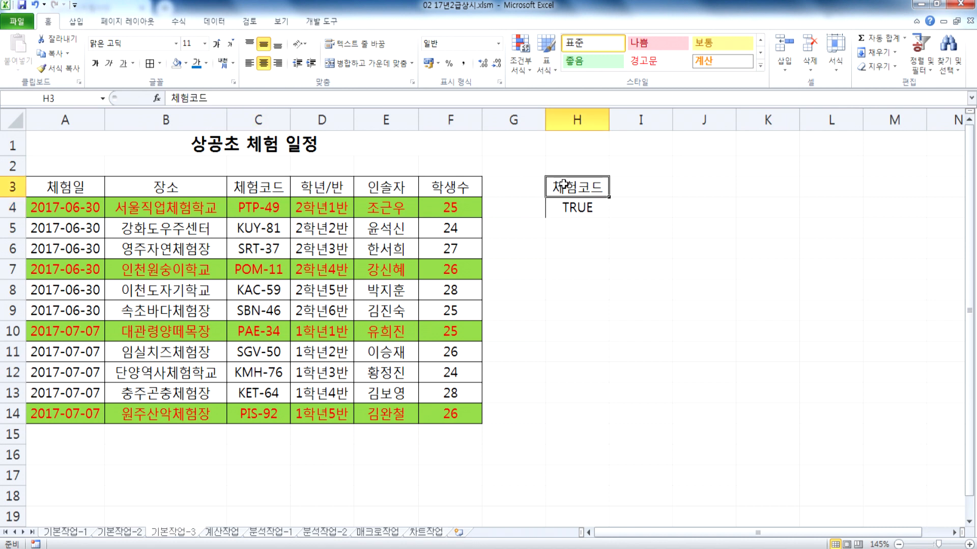
key("Delete")
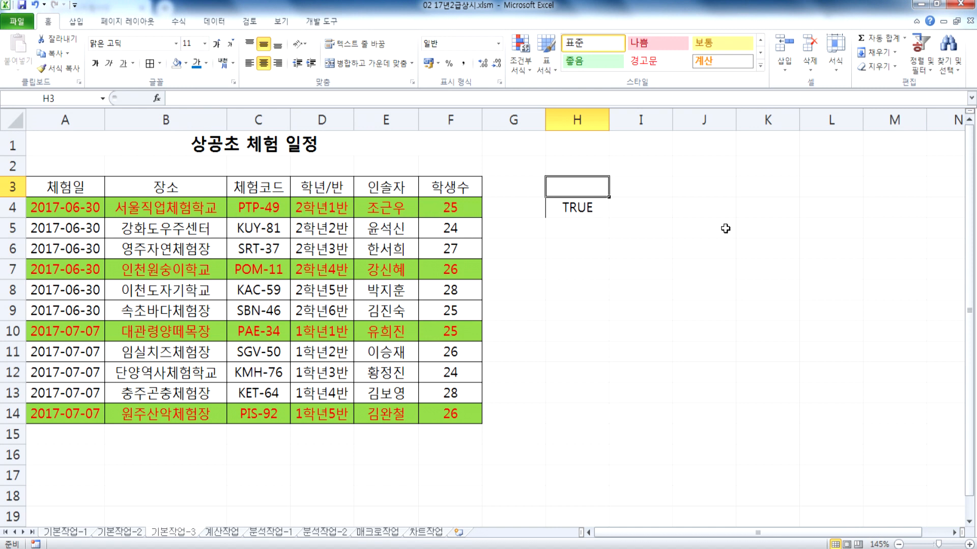
Enter the criterion heading 조건 in cell H3.
type("WHRJS")
key("Return")
key("Up")
type("조거ㄴ")
key("Return")
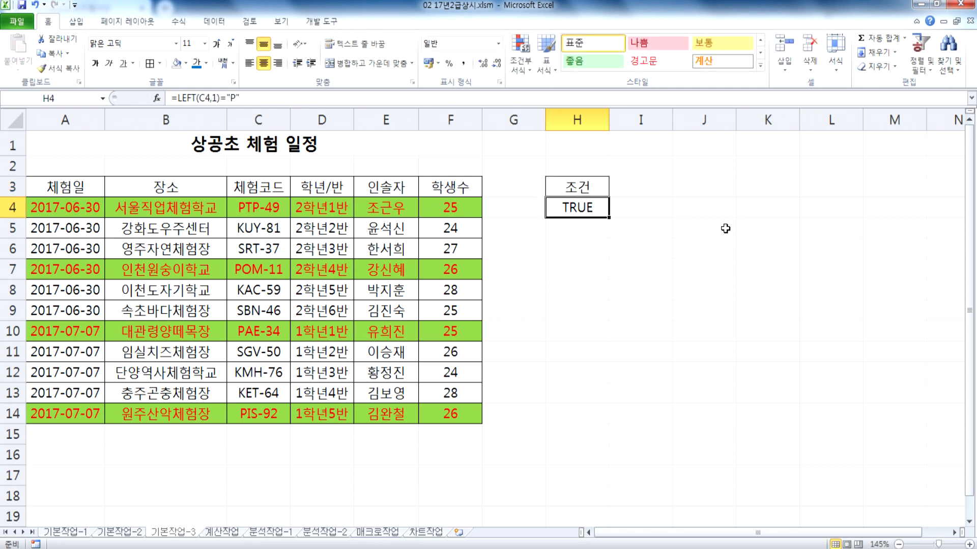
Run an advanced filter with criteria H3:H4, copying the P-code records to A18.
left_click(325, 243)
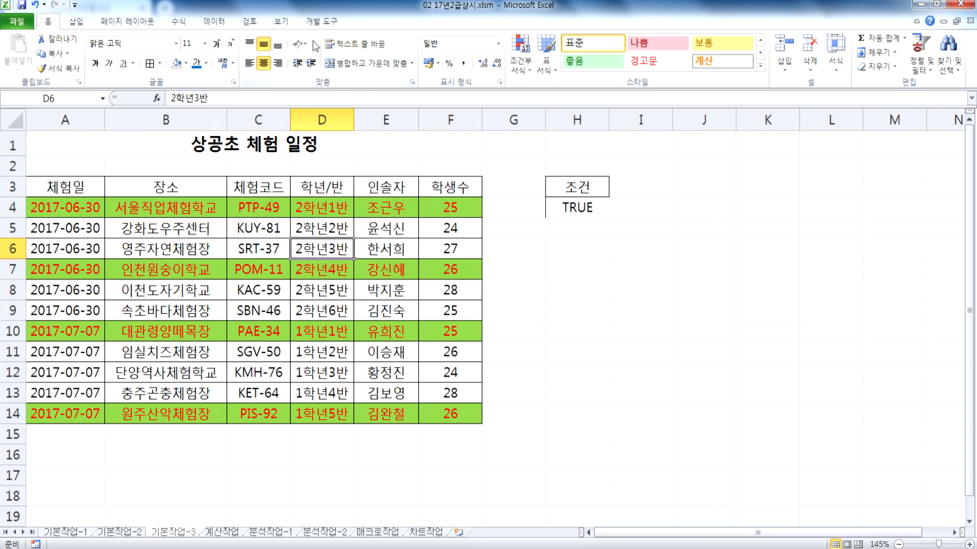
left_click(221, 21)
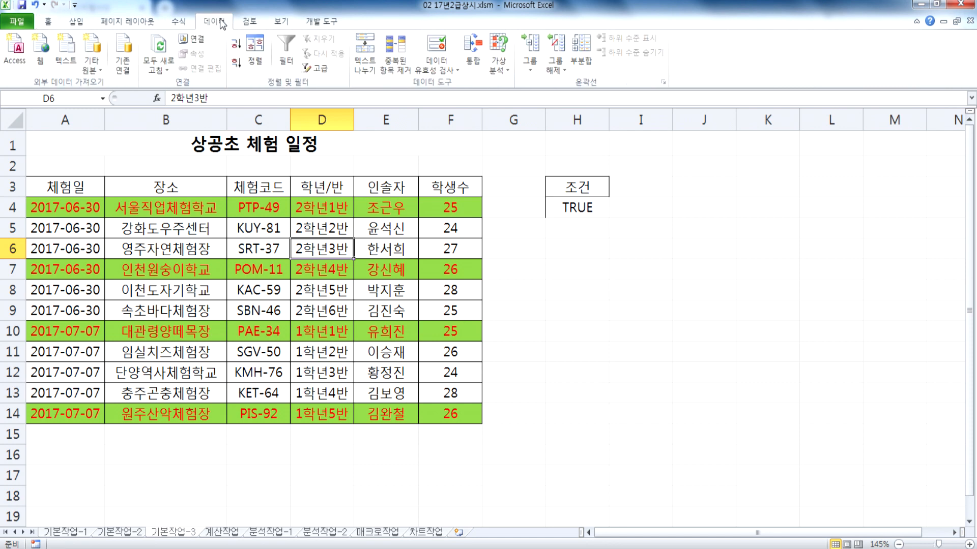
left_click(317, 68)
left_click(707, 183)
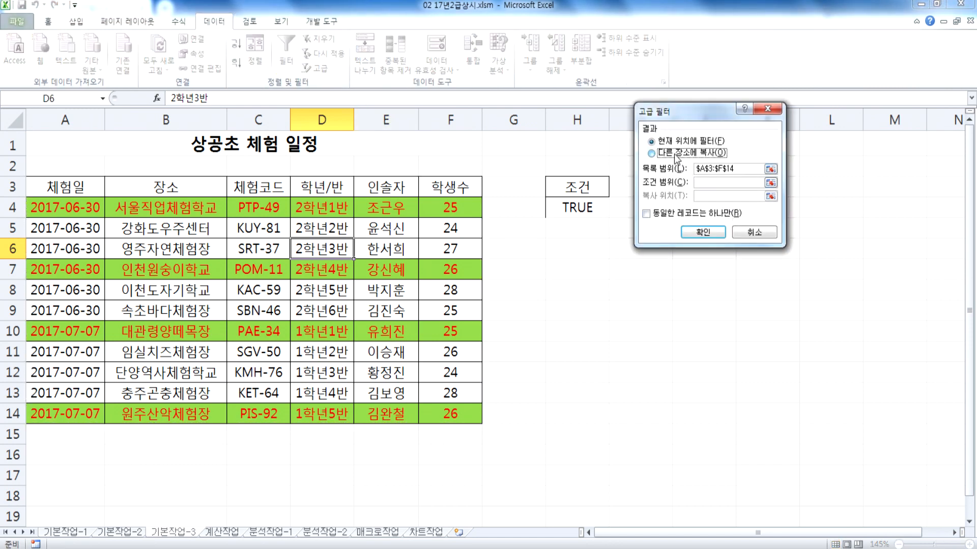
left_click_drag(588, 189, 588, 206)
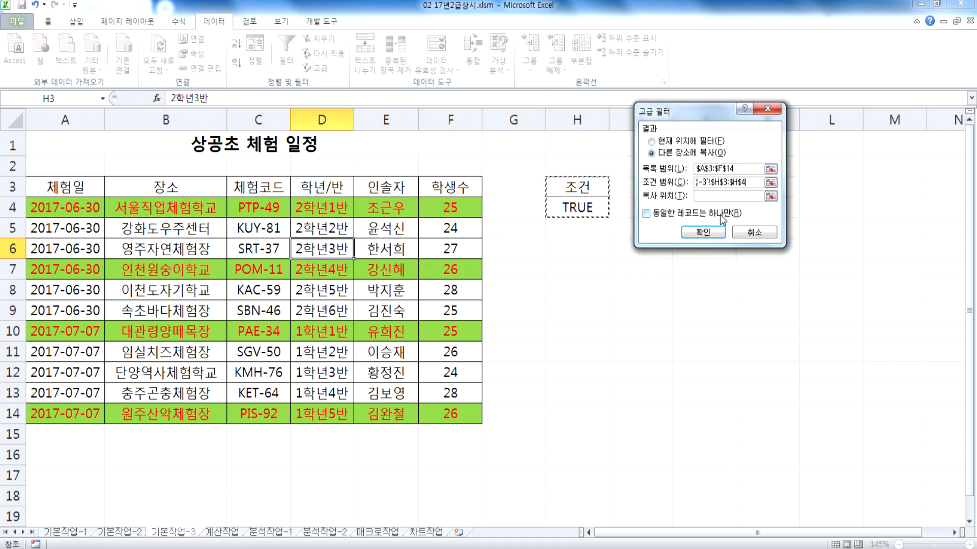
left_click(53, 495)
scroll(703, 292, "down", 2)
left_click(703, 232)
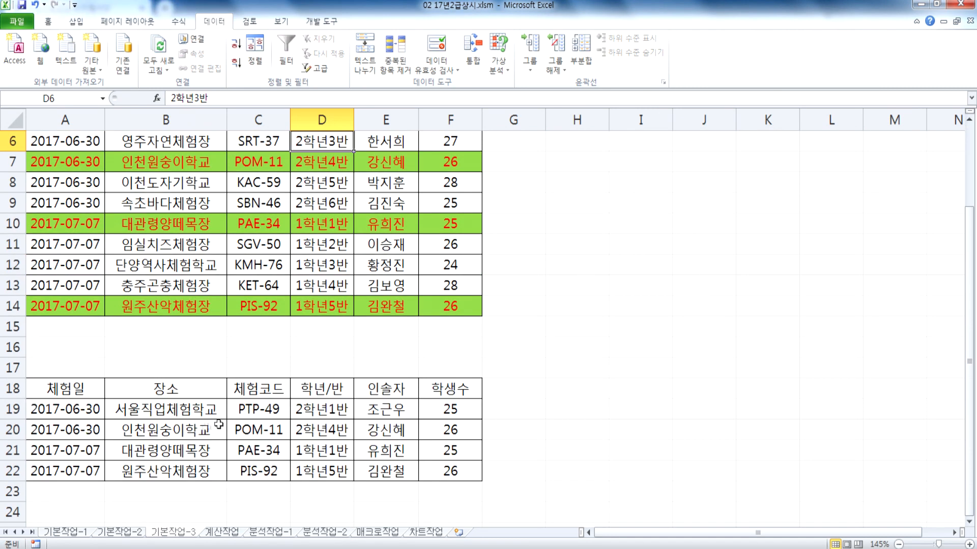
scroll(219, 424, "up", 2)
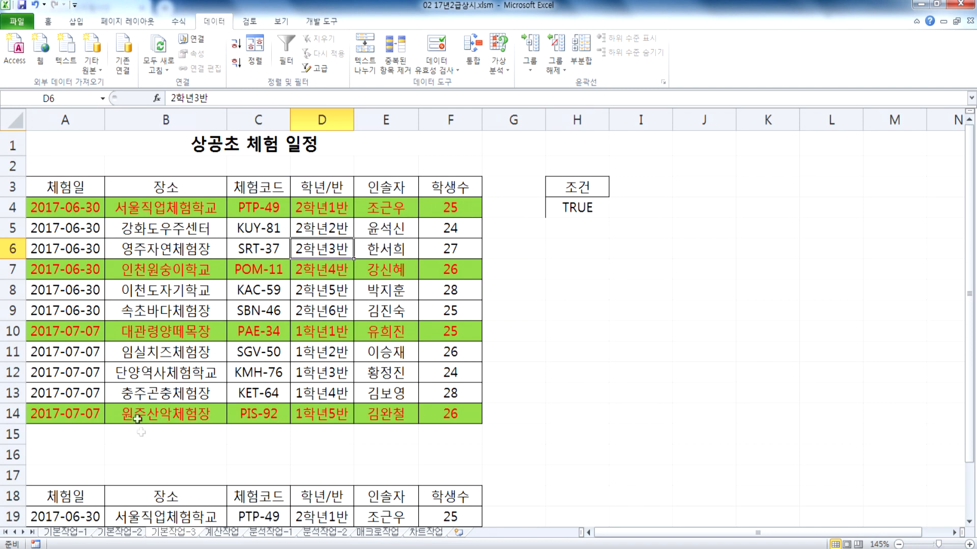
scroll(137, 419, "down", 3)
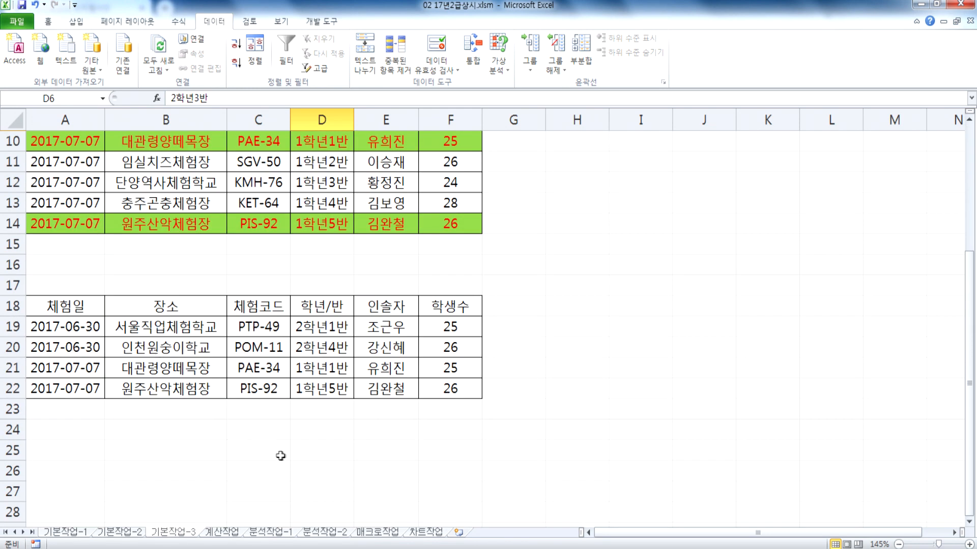
scroll(287, 453, "up", 3)
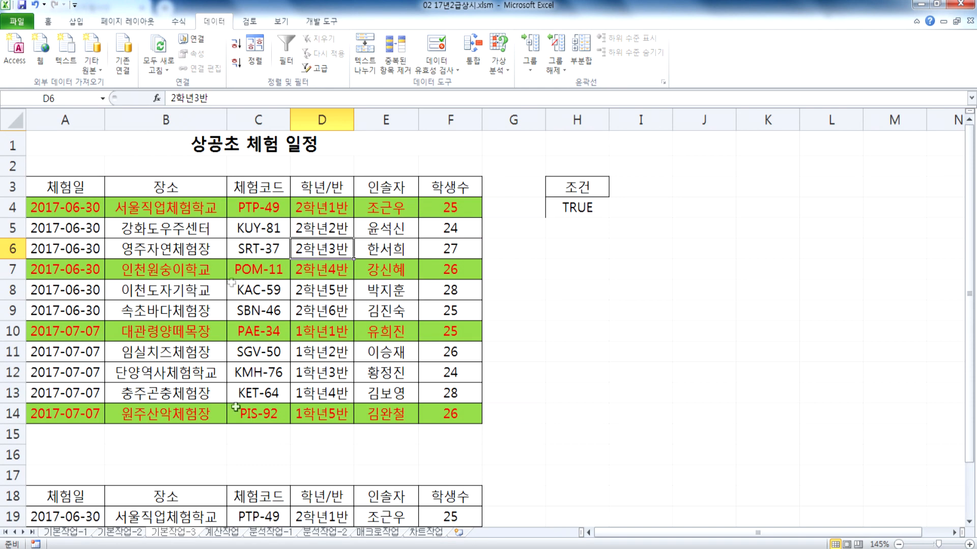
Inspect the criterion formula in H4, which still shows TRUE.
left_click(595, 209)
key("F2")
key("Escape")
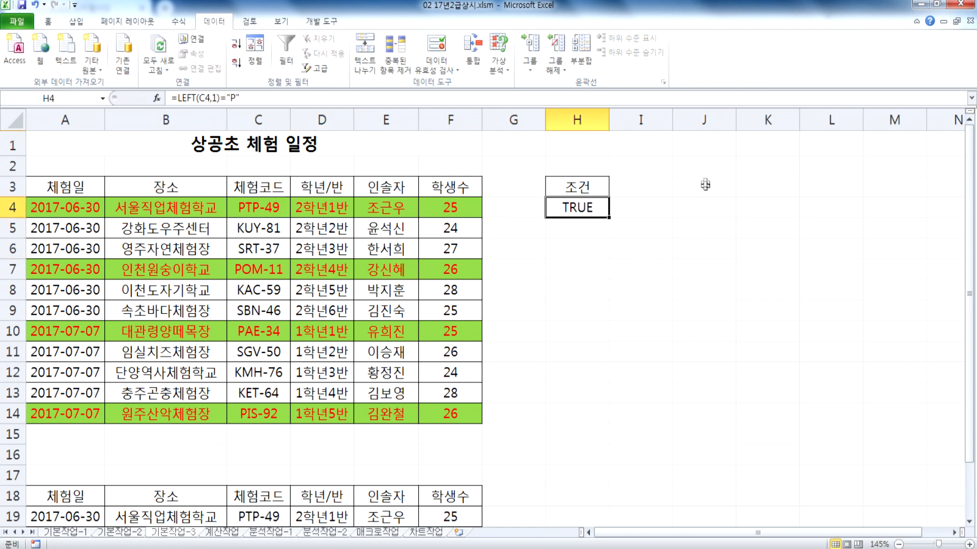
Copy the 체험코드 heading into J3 and enter P* below it in J4.
left_click(275, 185)
key("ctrl+c")
left_click(682, 187)
key("Return")
type("ㅔ*/")
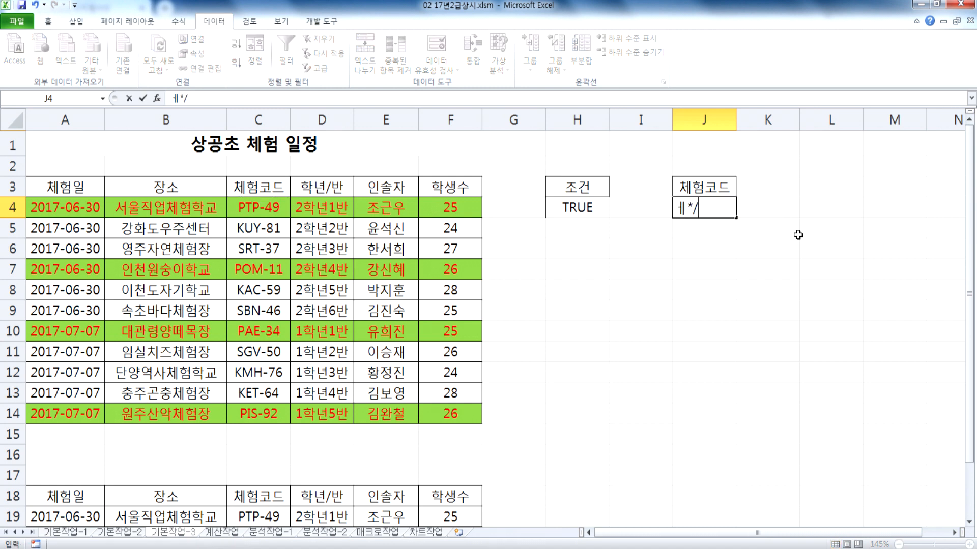
key("BackSpace")
key("Hangul")
type("P")
key("Return")
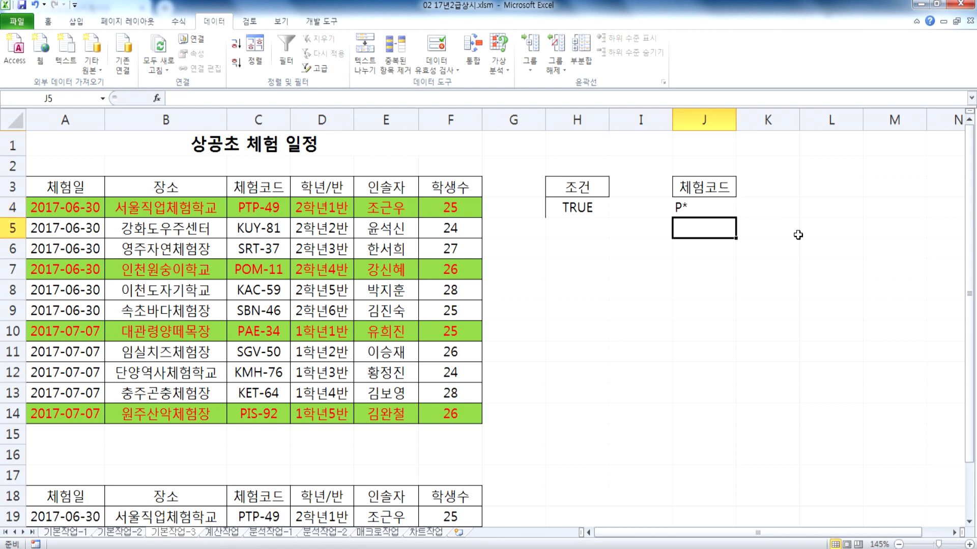
Center the criteria block J3:J4.
left_click(711, 206)
left_click_drag(711, 186, 711, 203)
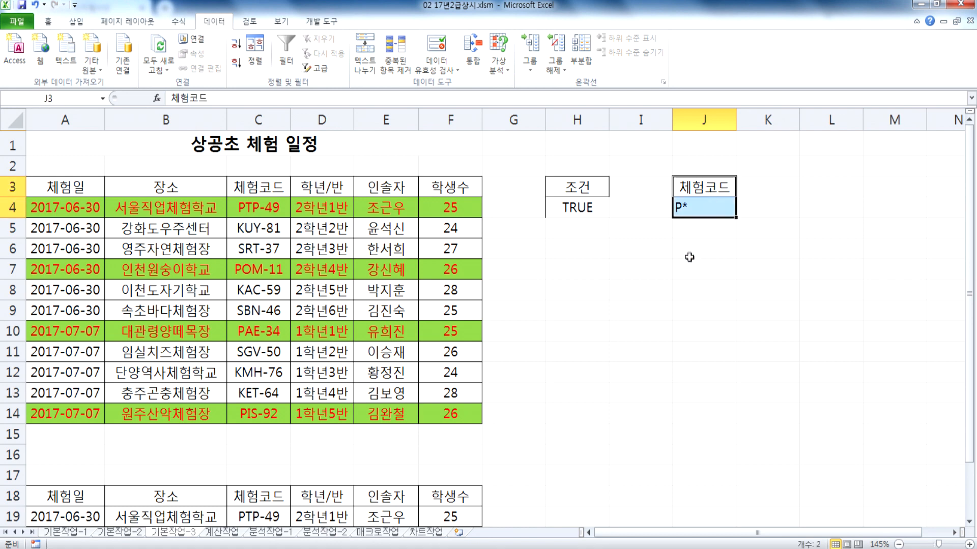
left_click(47, 21)
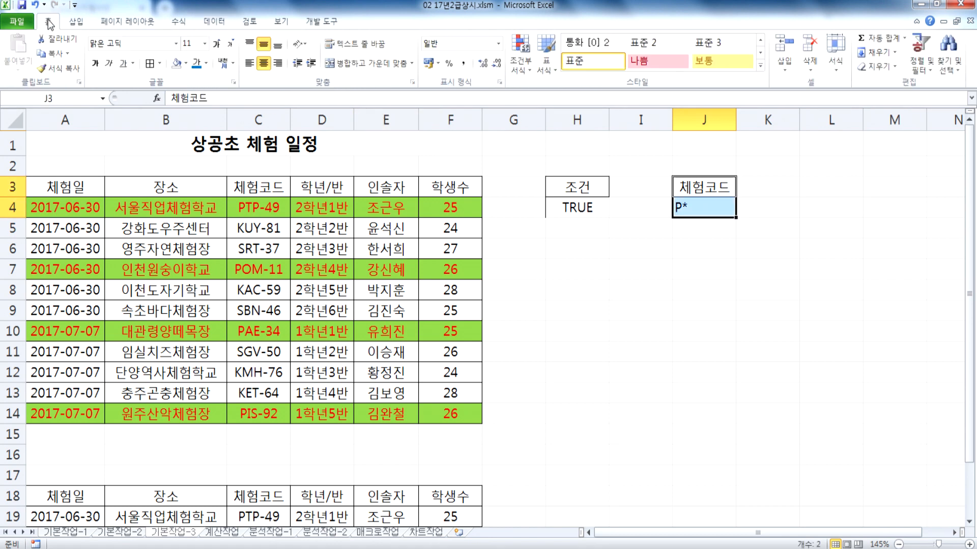
left_click(262, 63)
left_click(262, 64)
Reconfirm H4's TRUE formula and compare J3 with the table headings A3:F3.
left_click(584, 208)
key("F2")
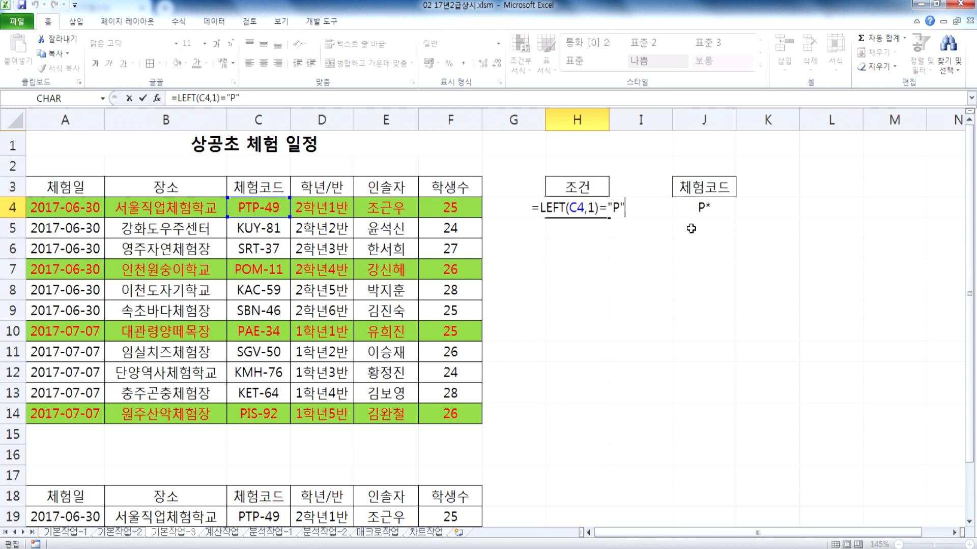
key("ctrl+Return")
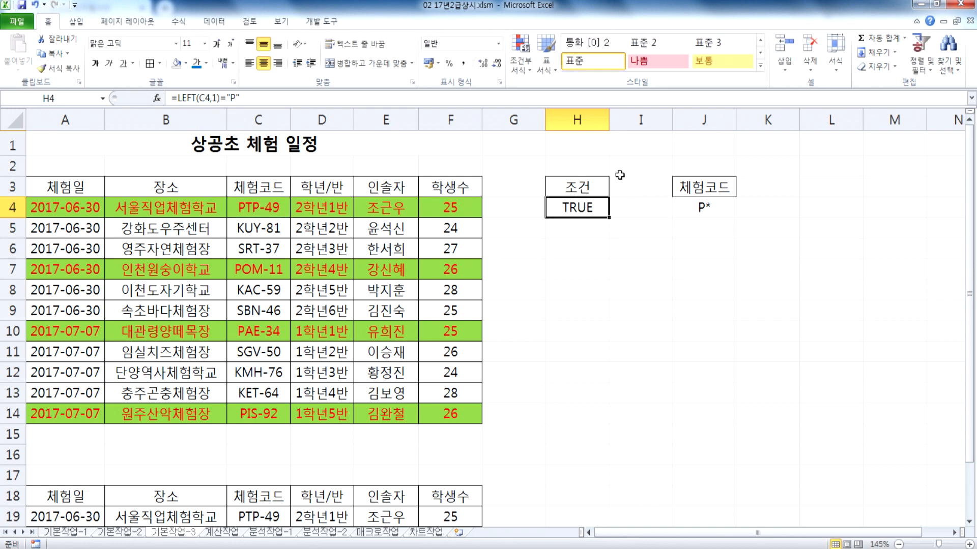
left_click(711, 187)
left_click_drag(450, 187, 62, 184)
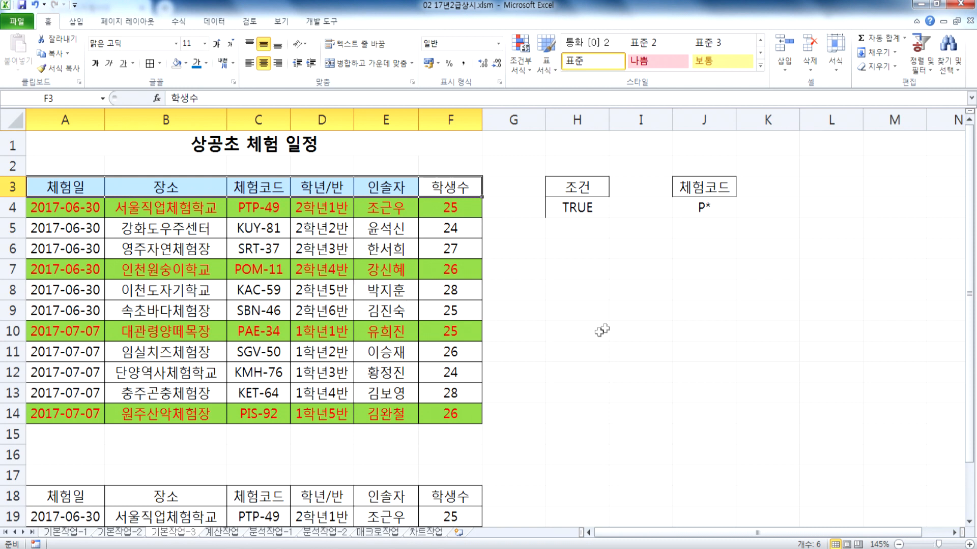
left_click(585, 286)
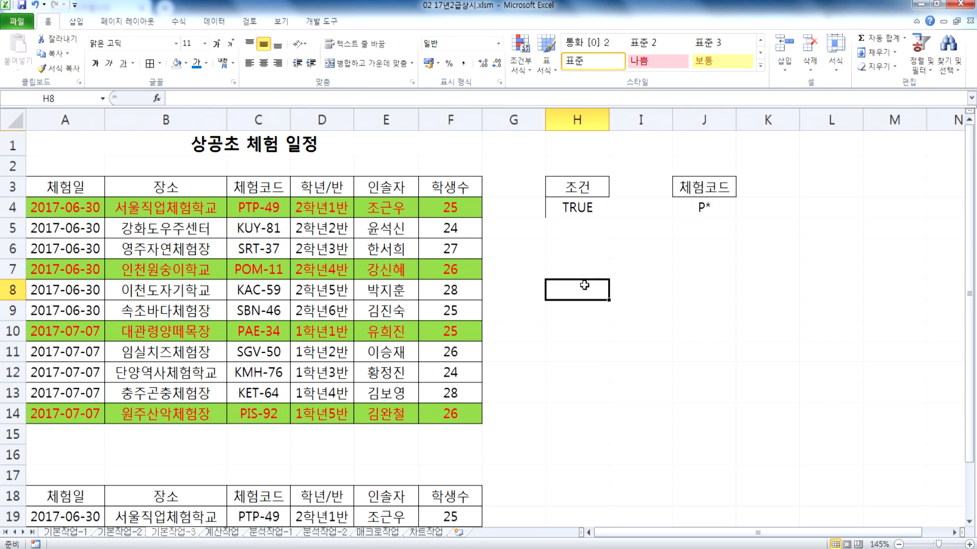
Switch to the 계산작업 sheet and select E3 in the 선수명(팀명) column.
left_click(222, 532)
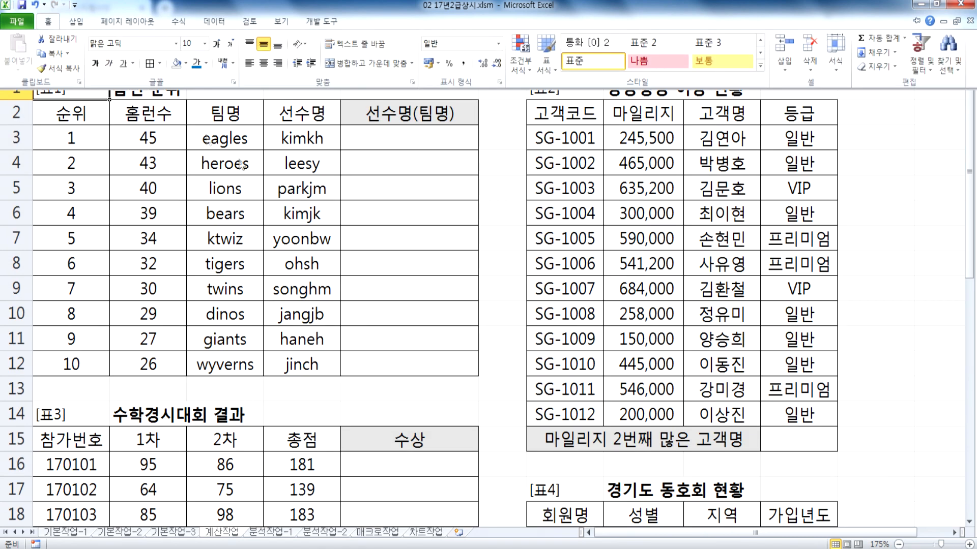
double_click(48, 26)
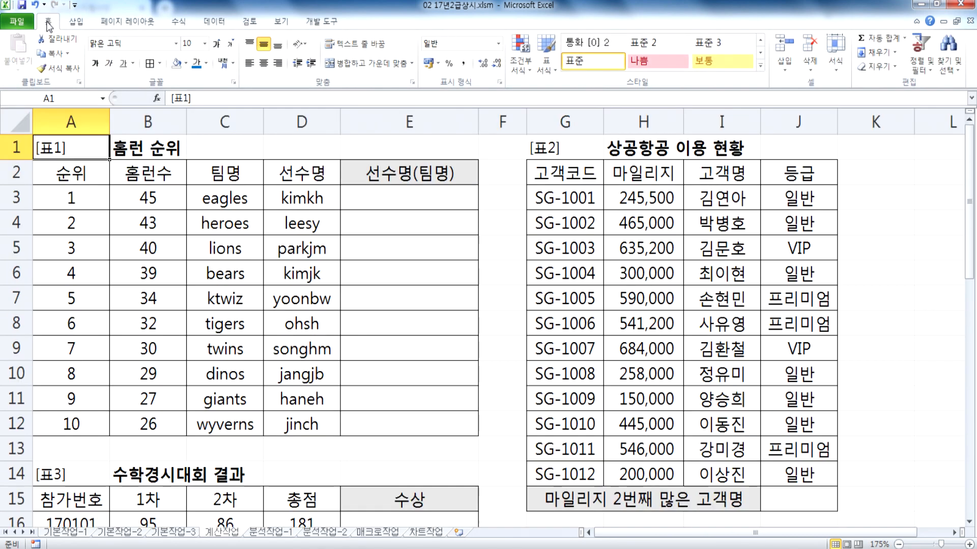
double_click(47, 24)
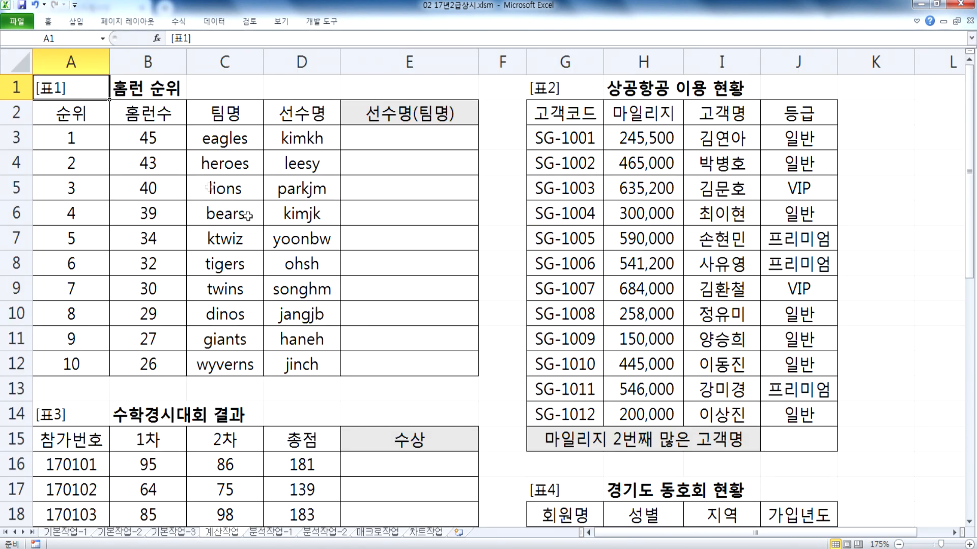
left_click(352, 142)
Start the note '문제1) 선수명의 첫 문자는 대문자로 변환하고, 팀명의 전체 문자는 대문자로'.
key("alt+Tab")
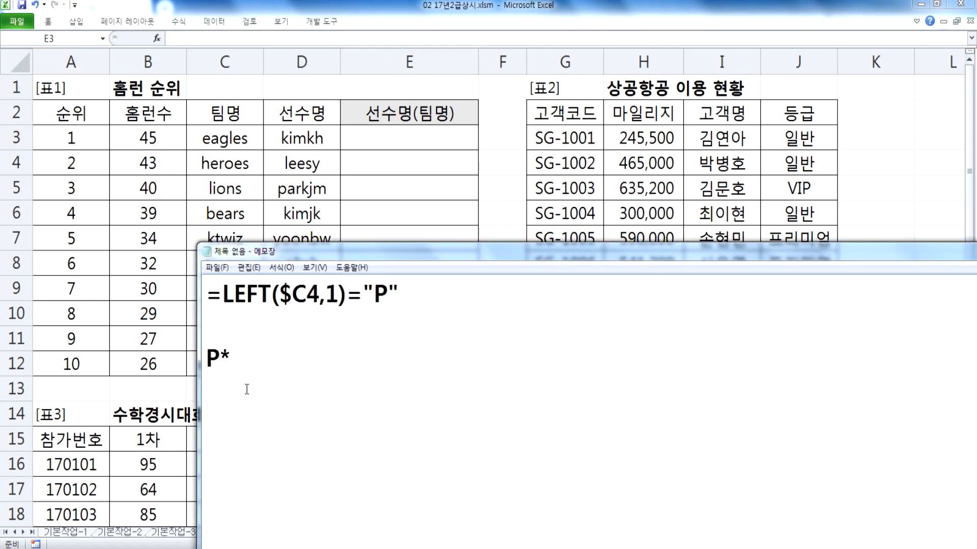
left_click_drag(247, 389, 185, 281)
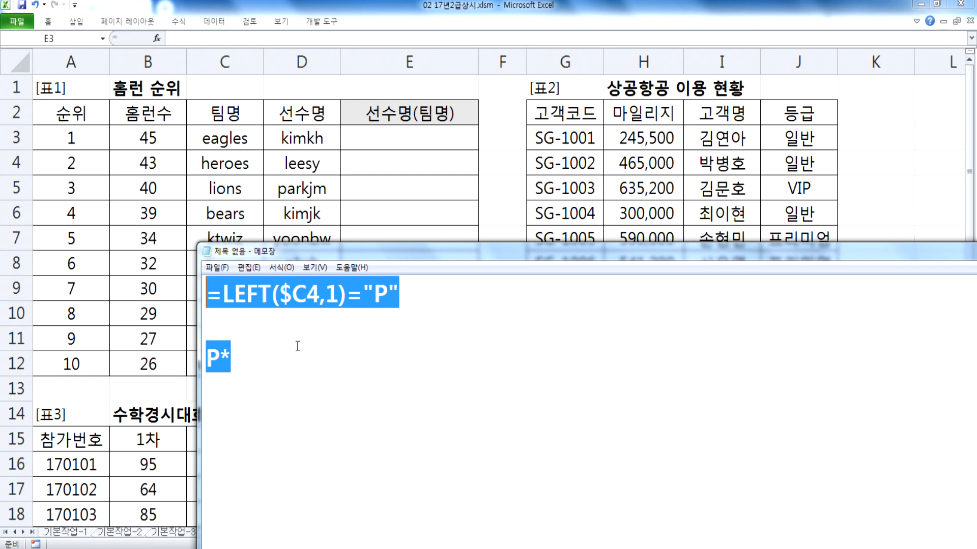
type("문제1")
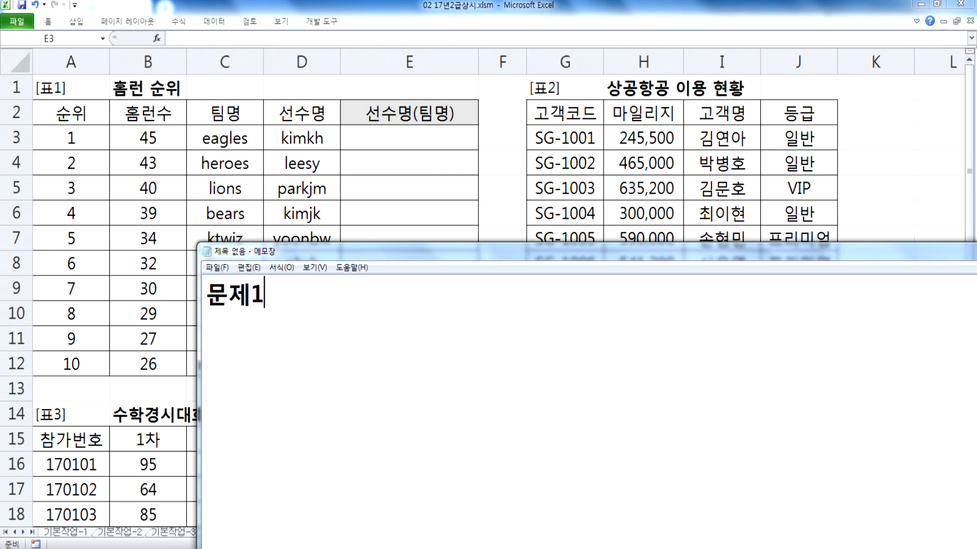
type(") 선수명의 ")
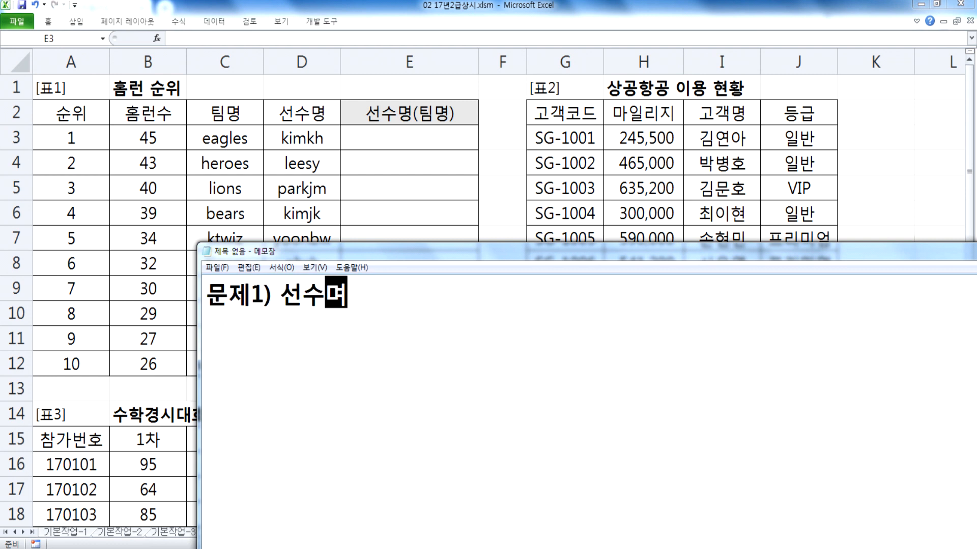
type("첫 문자는 ")
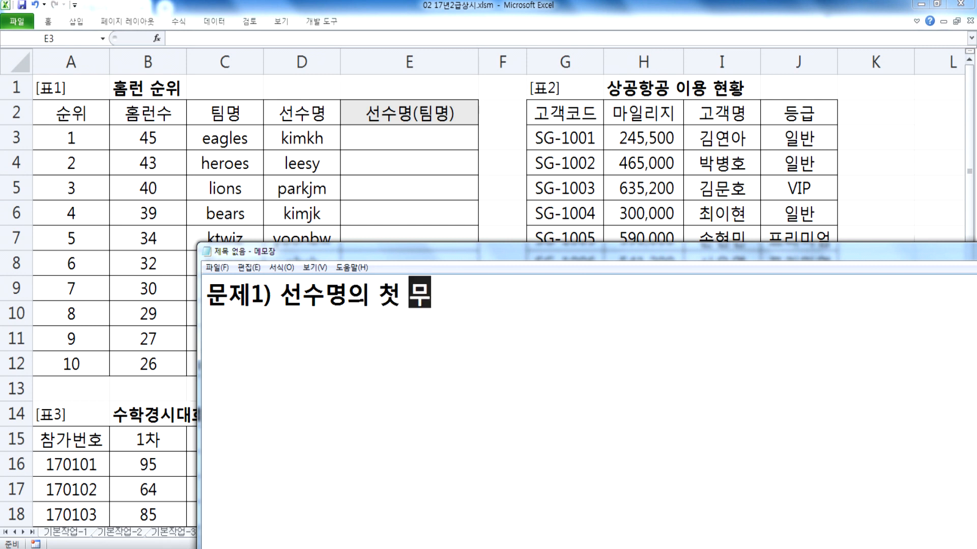
type("대문자로 변호")
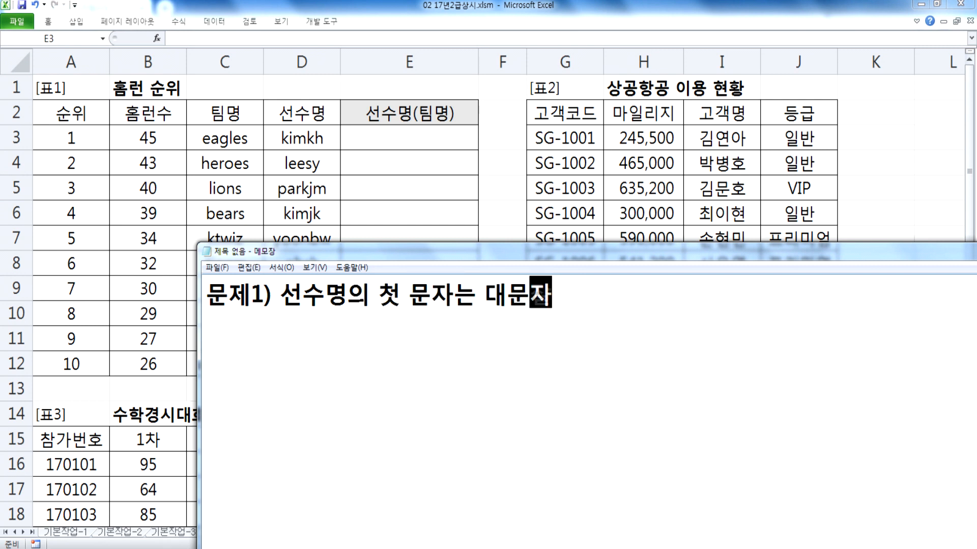
type("하고, 친며")
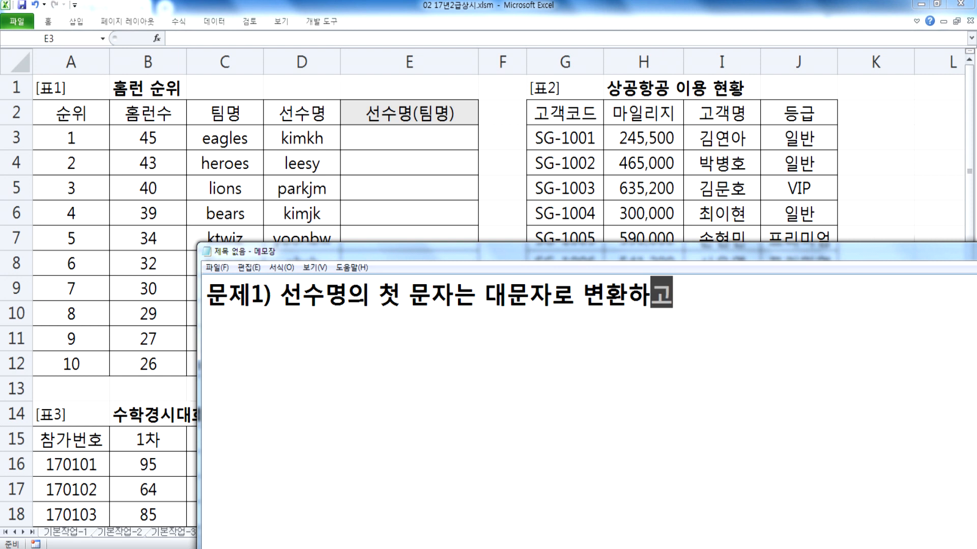
key("BackSpace")
key("BackSpace")
key("BackSpace")
type("팀명은")
key("BackSpace")
key("BackSpace")
type("의 전체")
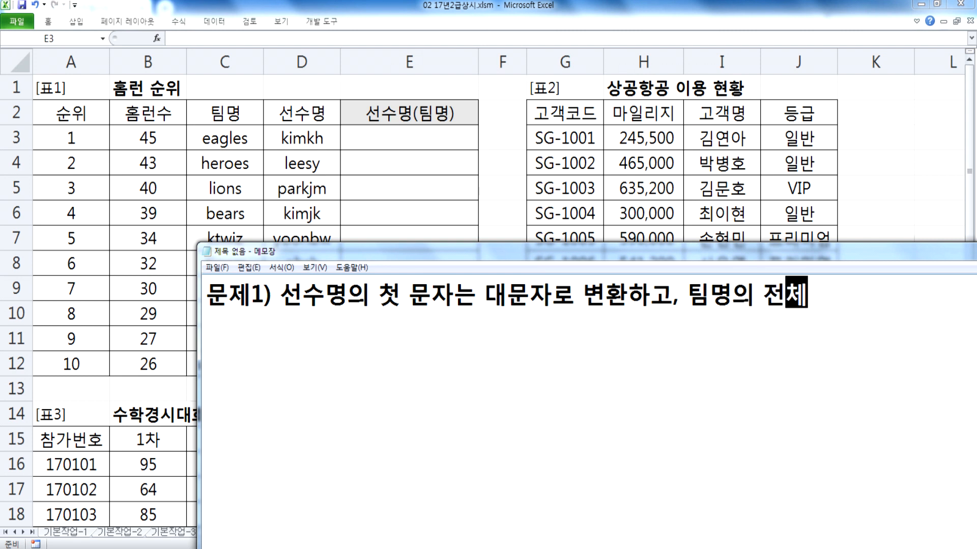
type(" 문자는 대문자로")
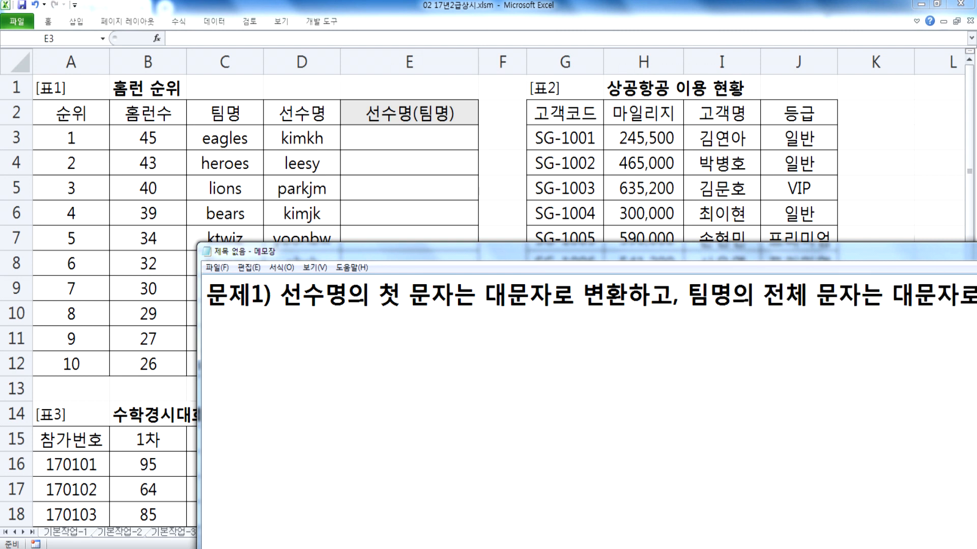
Finish the line with '변환하여 표시' and begin the kimji/lions → Kimji(LIONS) example line.
left_click_drag(284, 253, 101, 165)
type("변환하여 선수며")
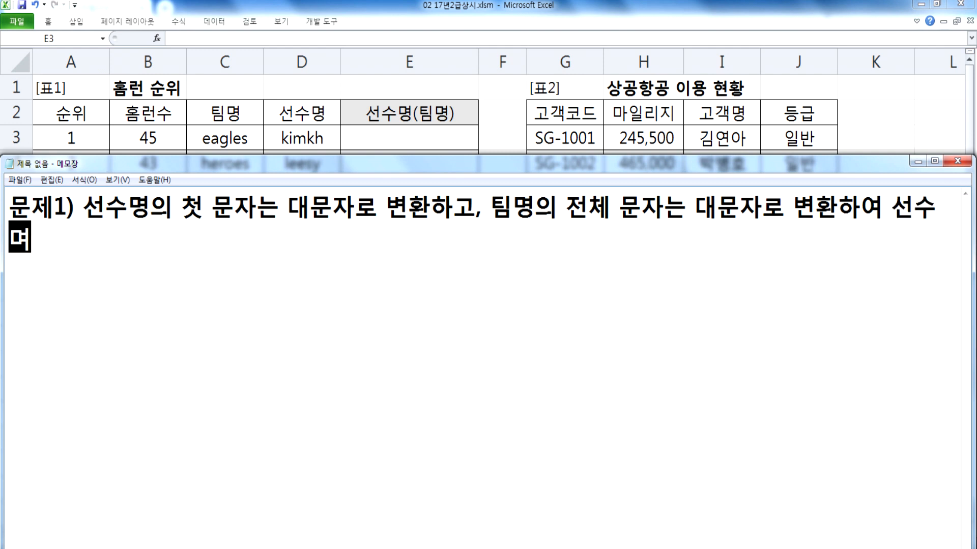
type("ㅇ(")
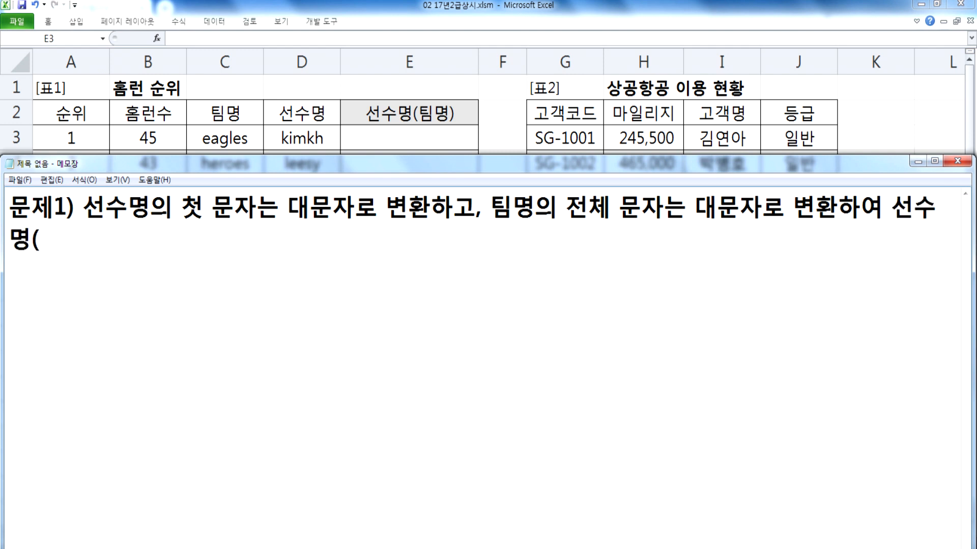
type("팀명)")
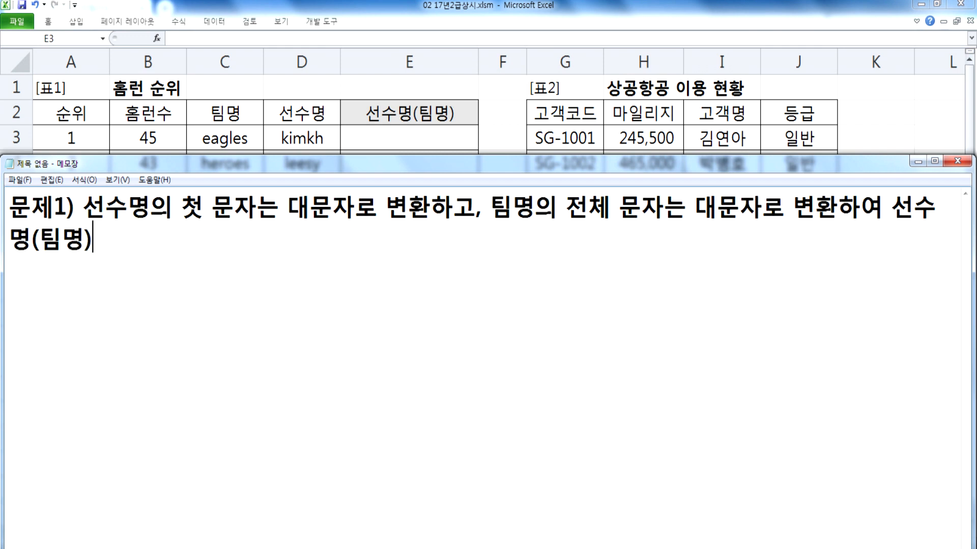
type("에 표시")
key("Home")
key("Left")
key("Left")
key("shift+Down")
key("shift+Left")
key("shift+Left")
key("Delete")
key("End")
key("Return")
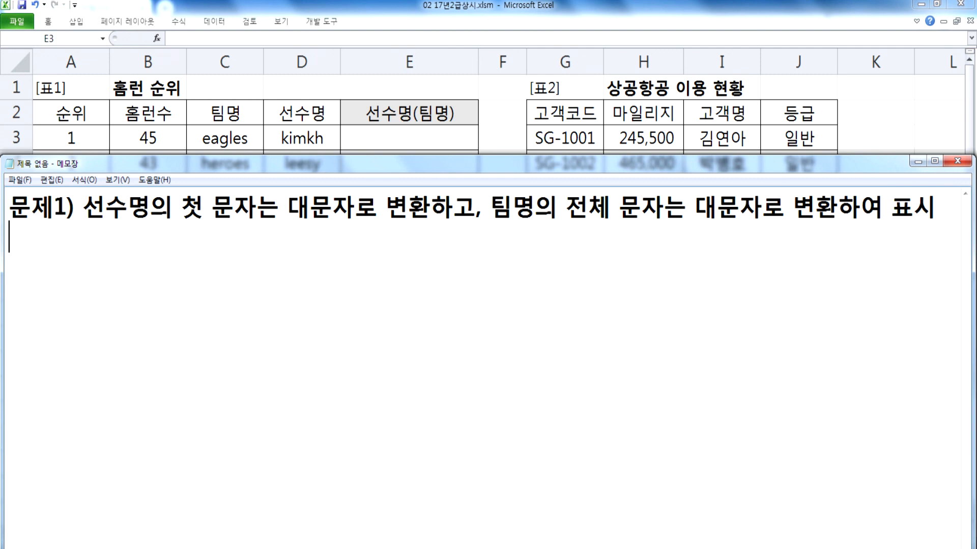
type("예, ")
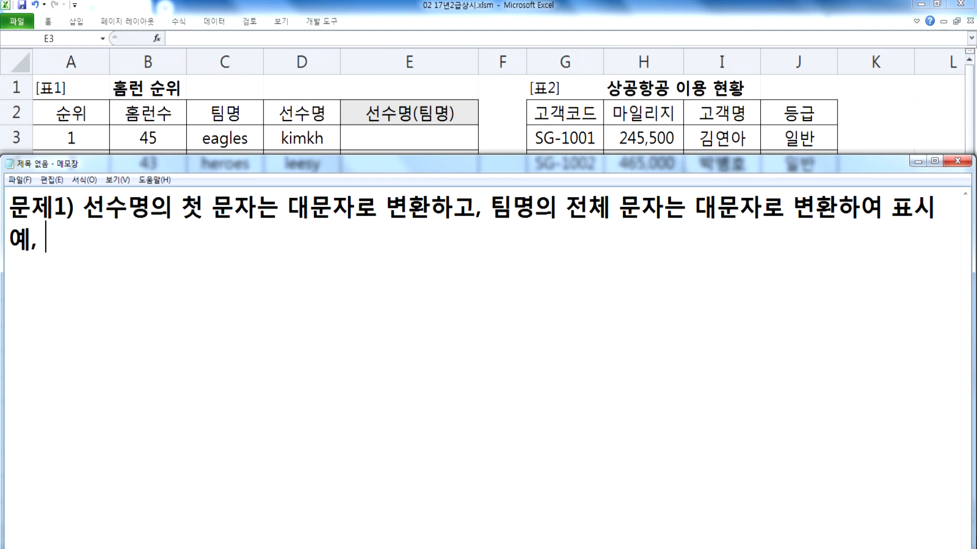
type("서ㄴ수명이")
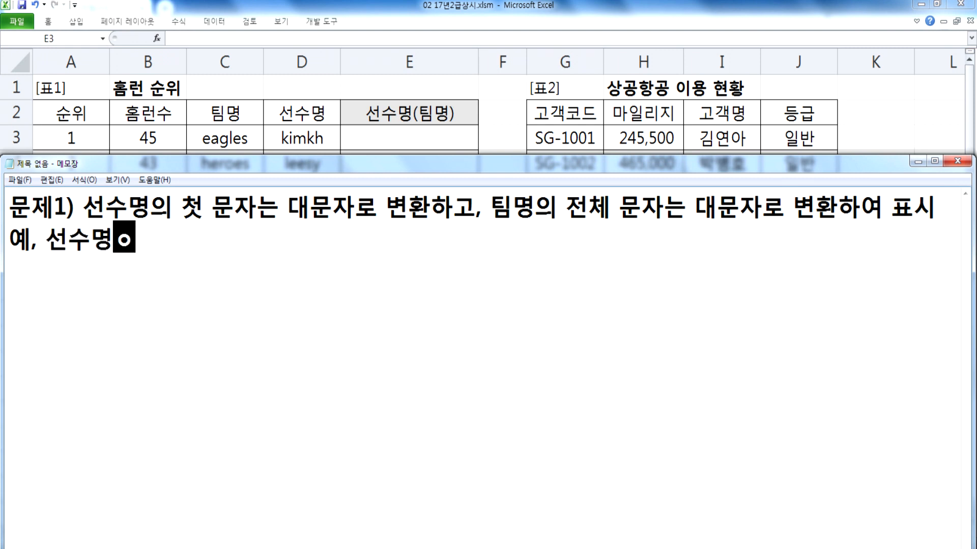
type(" \"kim")
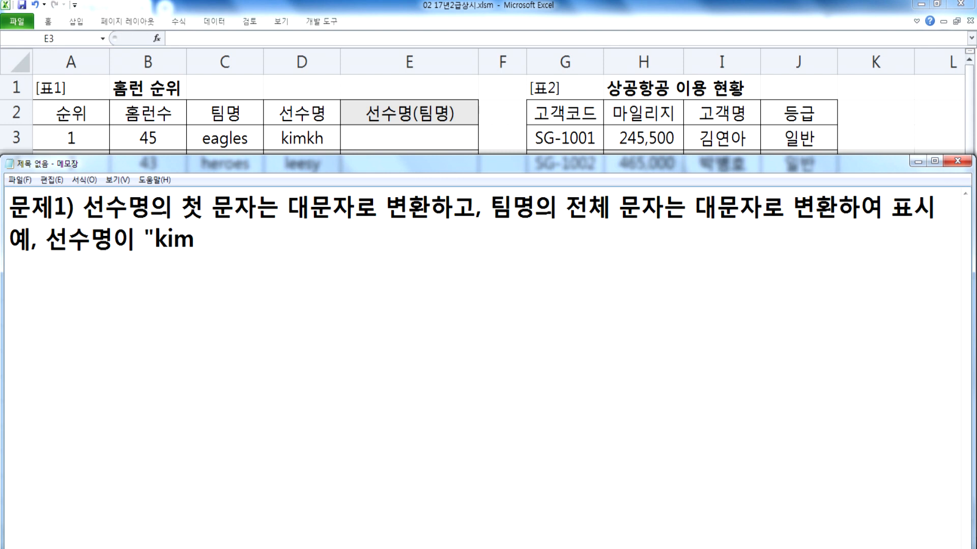
type("ji\", 팀명이 ")
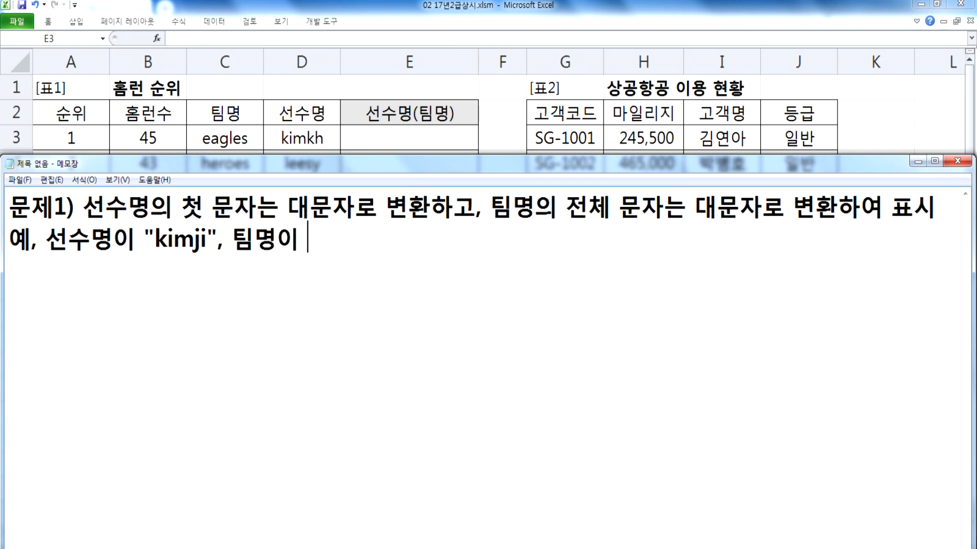
type("\"lion")
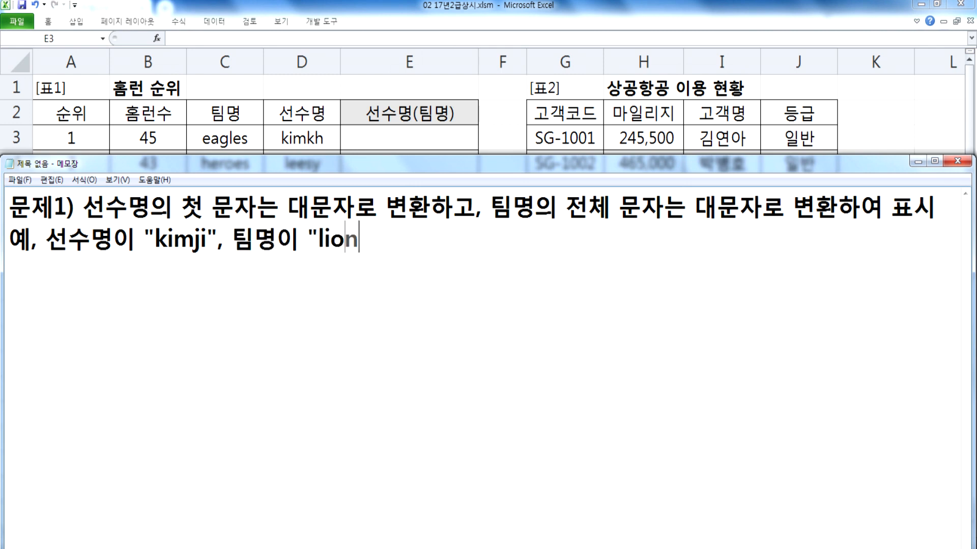
type("s\"인")
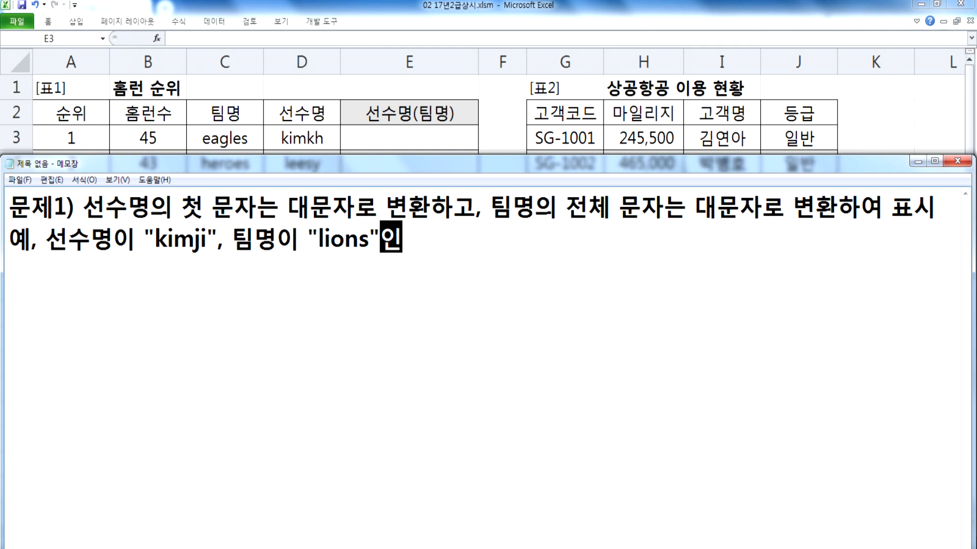
type(" 겨경우 > ")
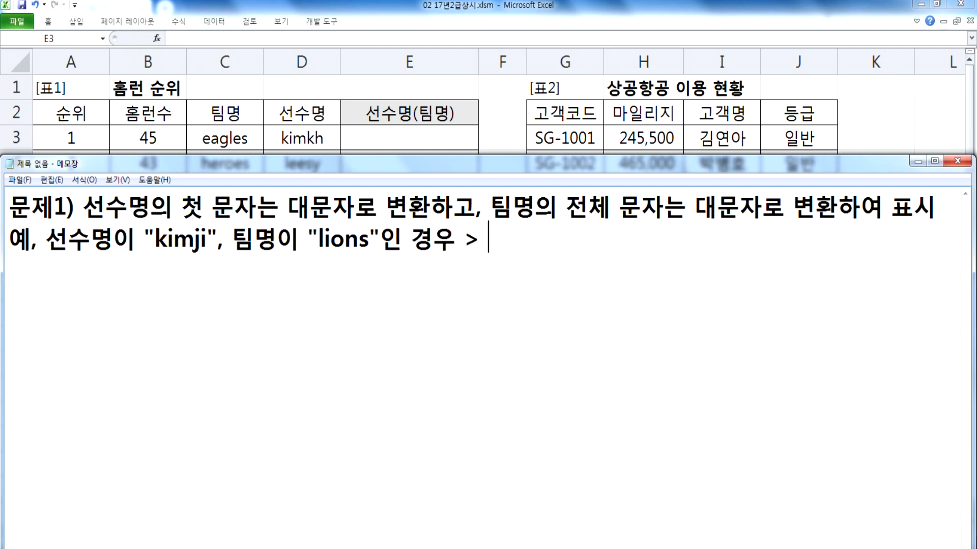
type("Kimj")
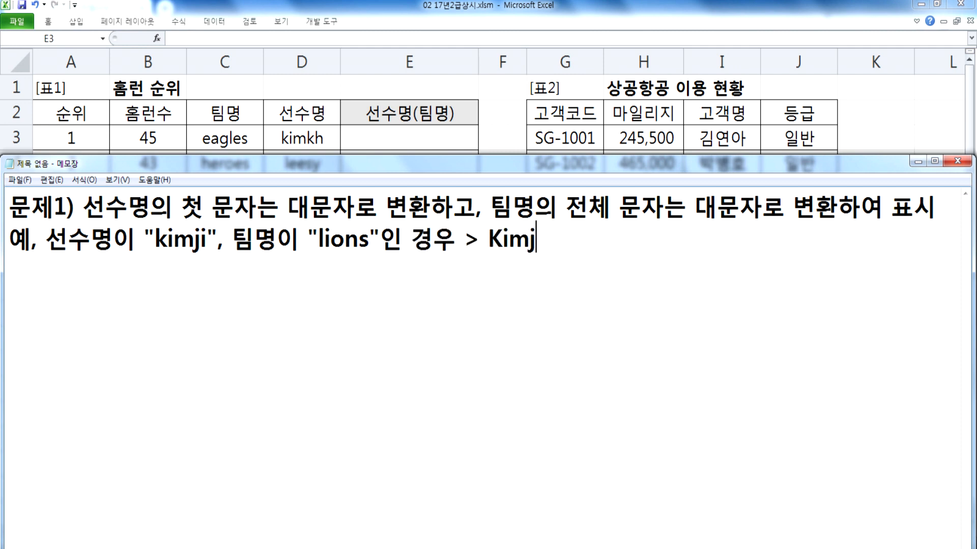
type("i(LIOSN")
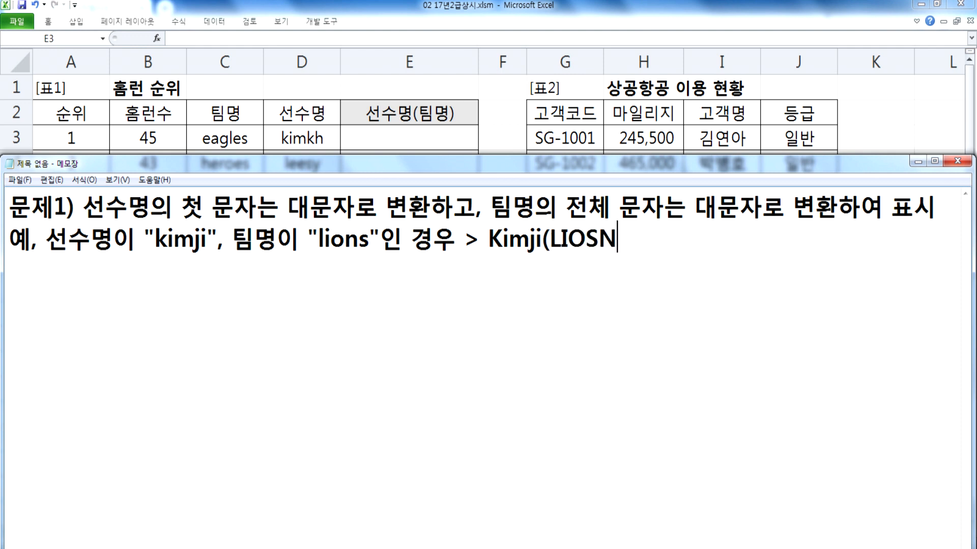
Correct the example to end 'Kimji(LIONS)로 표시'.
key("BackSpace")
key("BackSpace")
type("NS")
type(")(")
key("BackSpace")
type("로 표시")
key("Return")
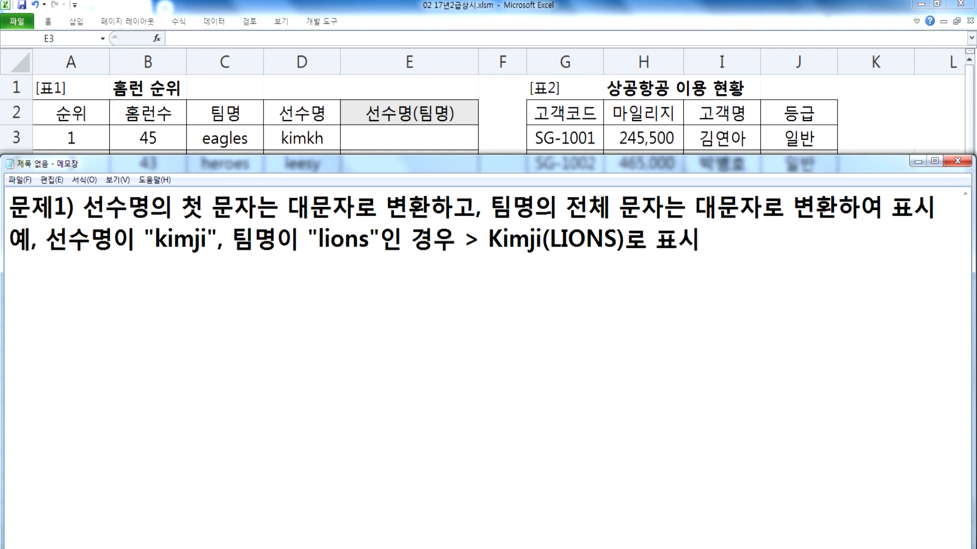
Add the hint line 'UPPER, PROPER 함수, &연산자를 사용' followed by a blank line.
type("upper")
key("BackSpace")
key("BackSpace")
key("BackSpace")
key("BackSpace")
key("BackSpace")
type("UPPERM")
key("BackSpace")
type(", PROPER ")
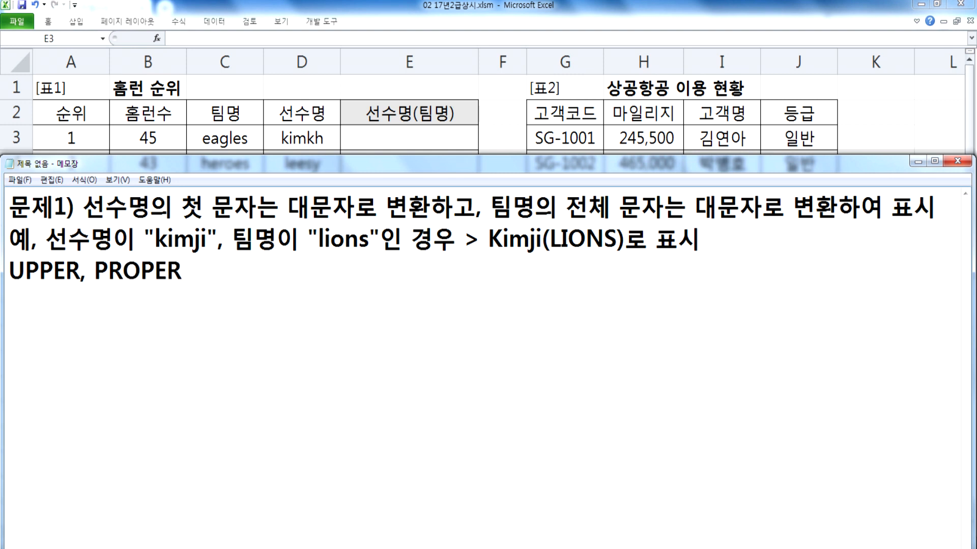
type("함수")
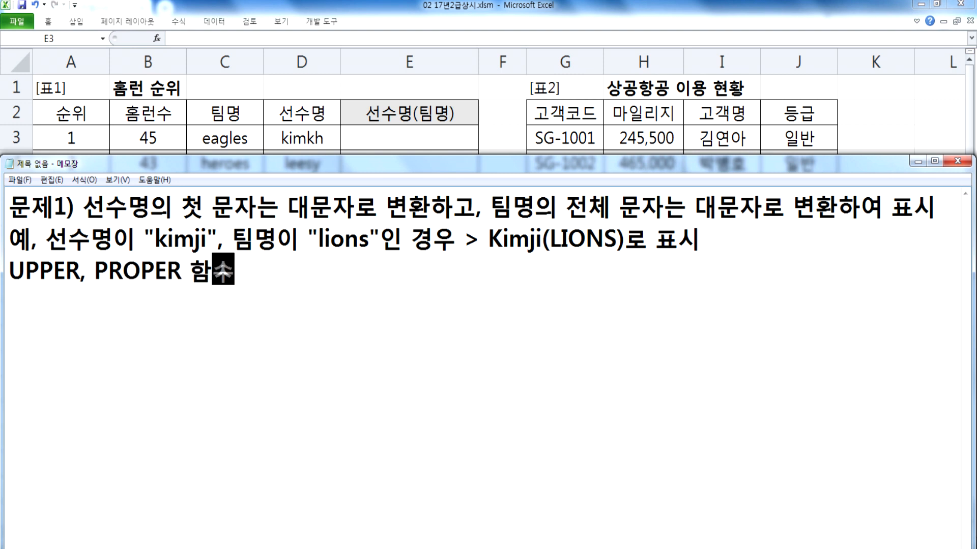
type(", ")
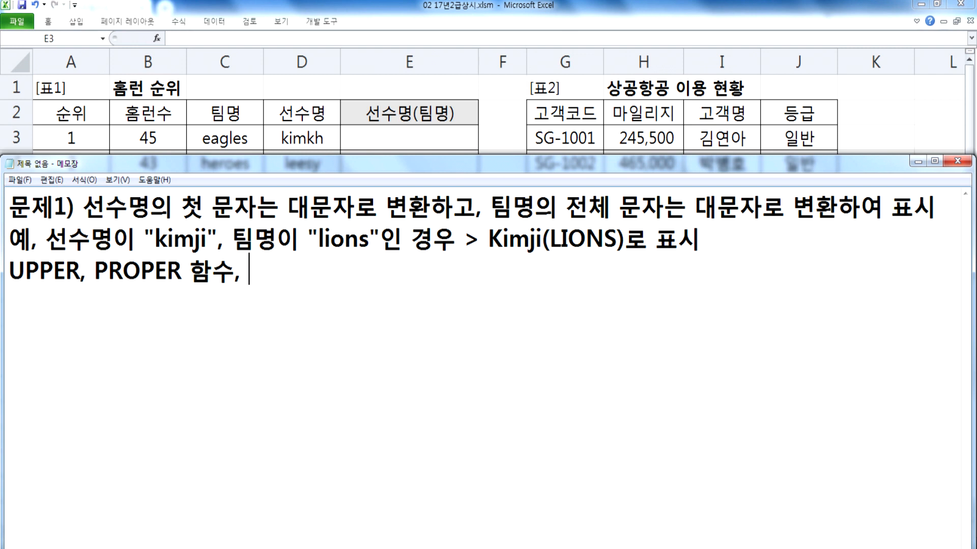
type("&연산사")
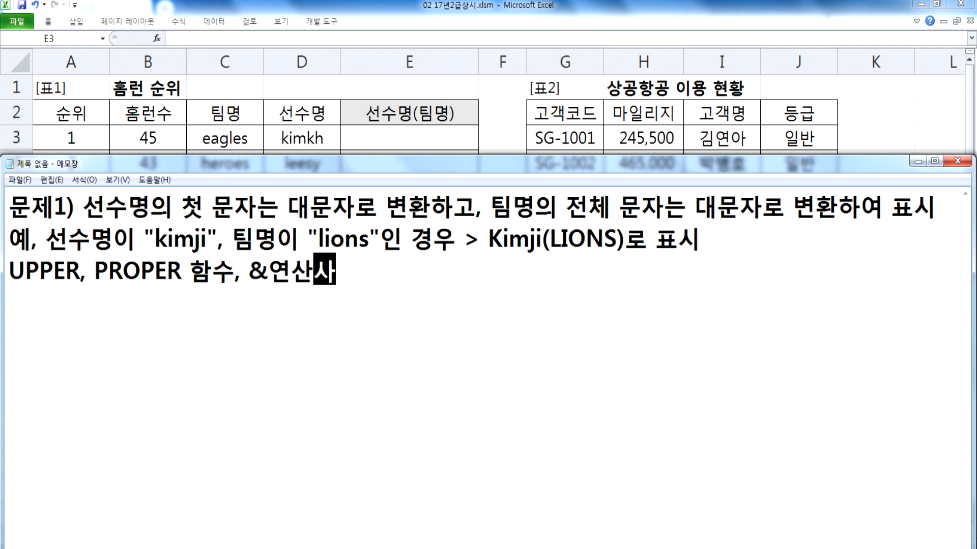
left_click_drag(541, 247, 549, 240)
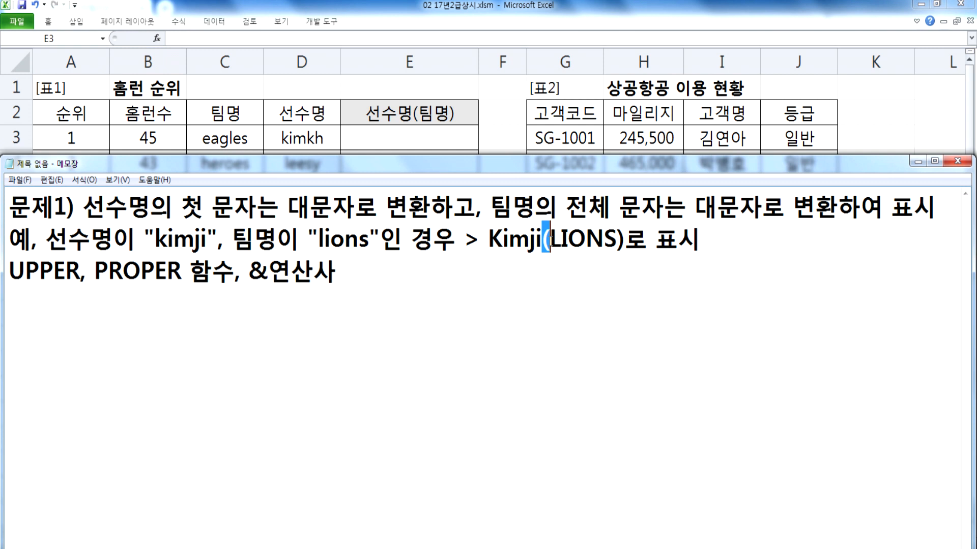
left_click(352, 278)
key("BackSpace")
type("자를 사용")
key("Return")
key("Return")
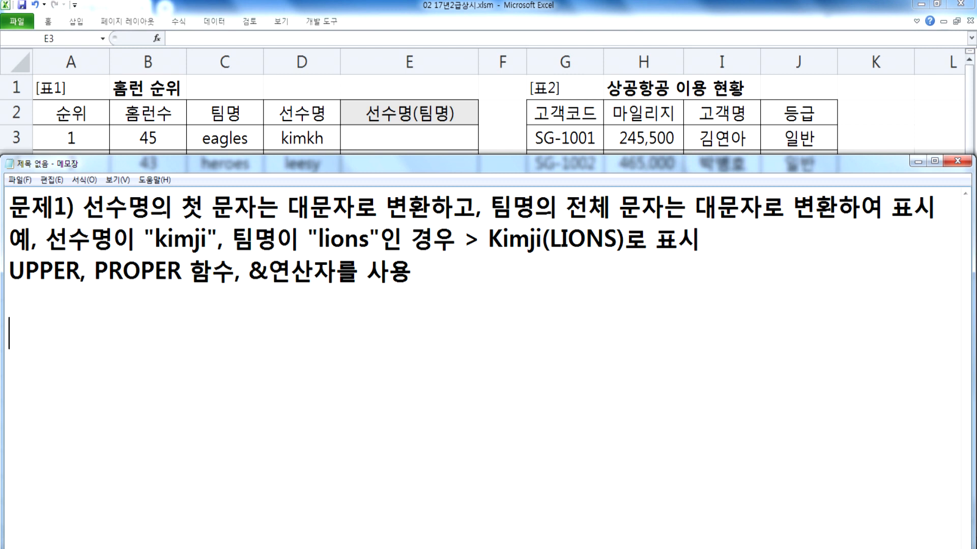
Type =PROPER(D3) & "(" & UPPER(C3) & ")" in the notes and select the line.
type("=PROPER(")
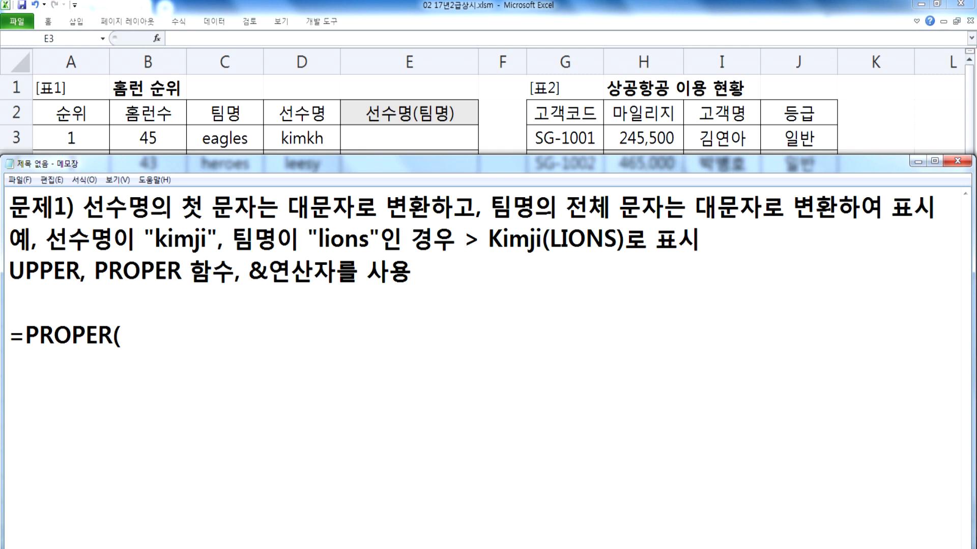
type("D3)")
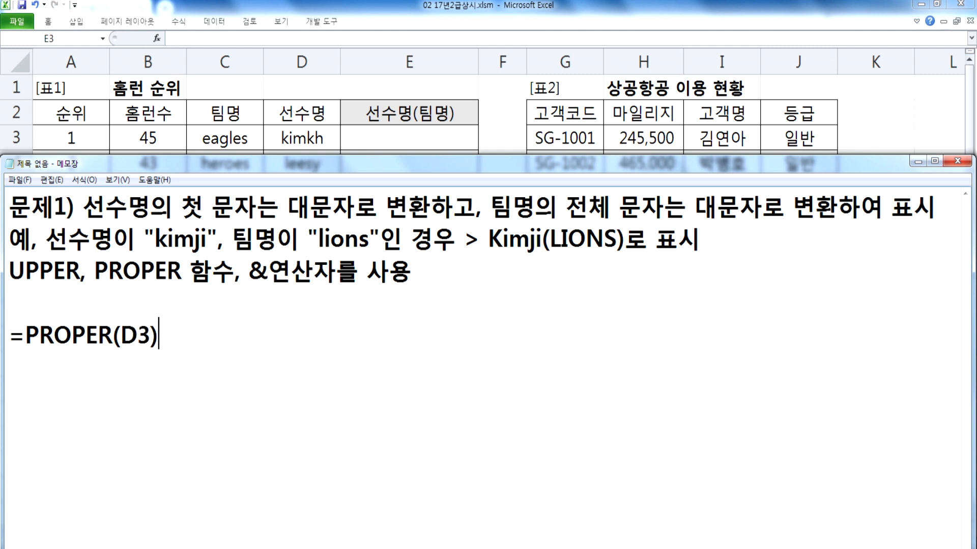
type(" & \"(\" &")
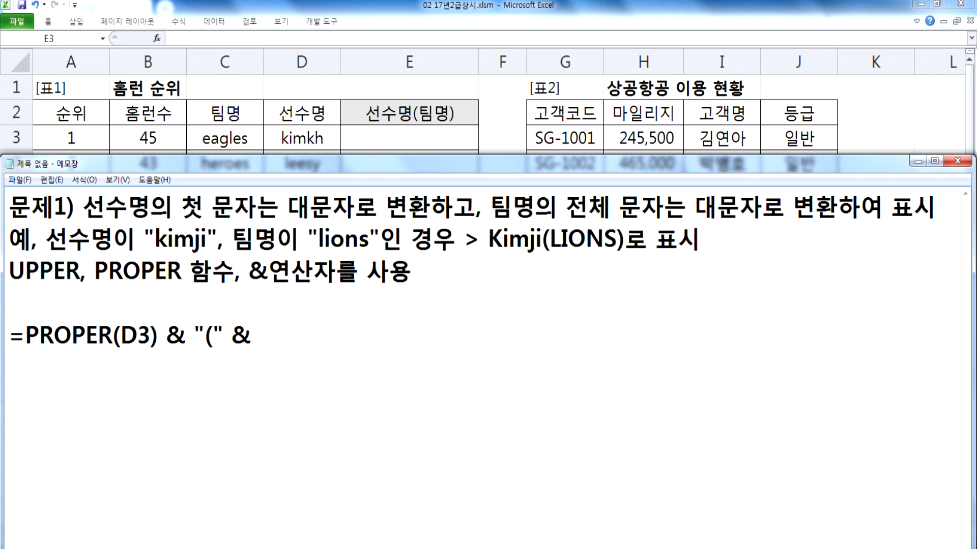
type("UPPER")
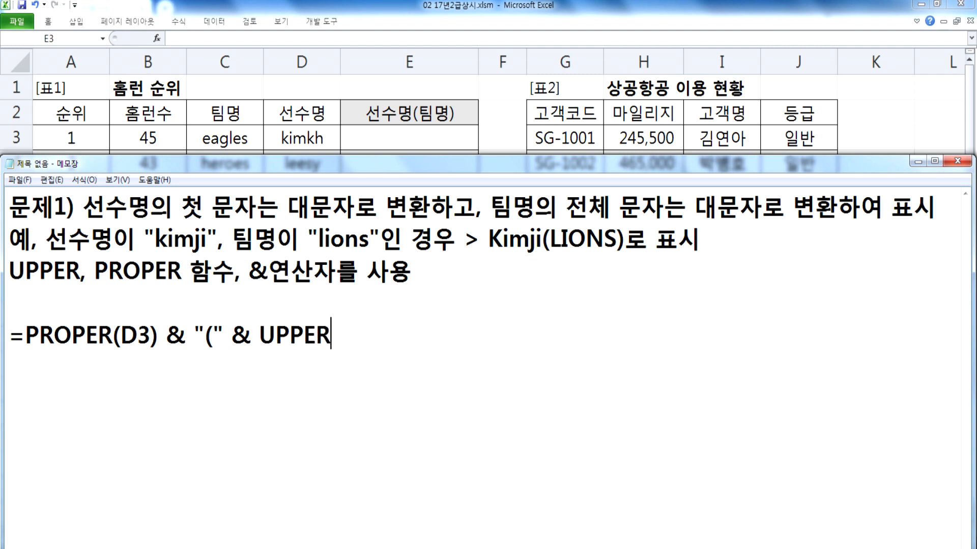
type("(C3) ")
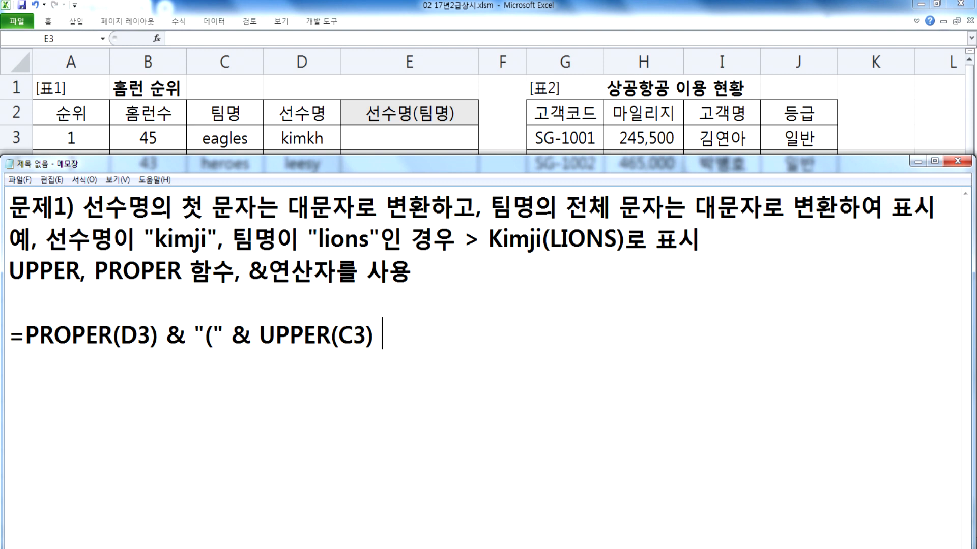
type("& \")\"")
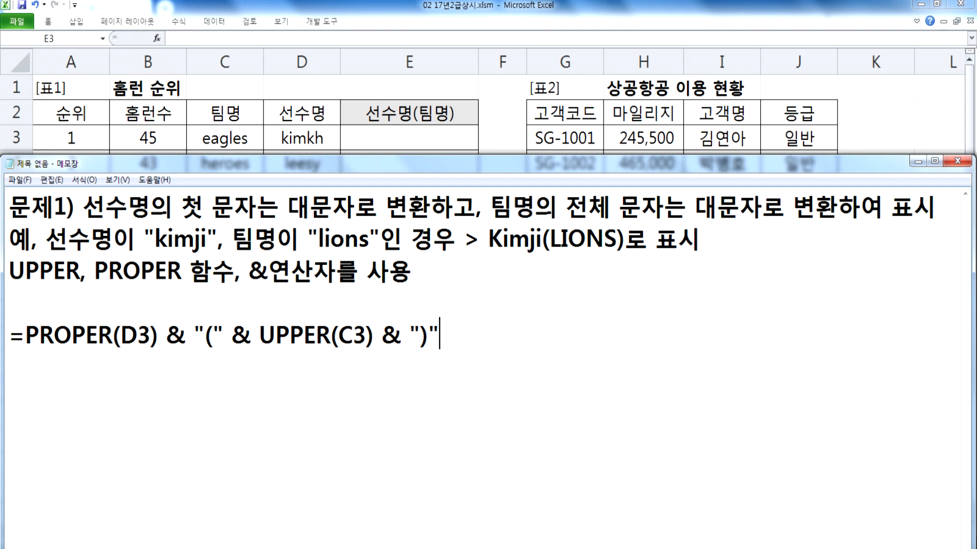
left_click_drag(438, 335, 3, 329)
key("ctrl+c")
Paste the formula into E3 and fill it down to E12, giving results like Kimkh(EAGLES).
left_click(376, 137)
double_click(376, 137)
key("ctrl+v")
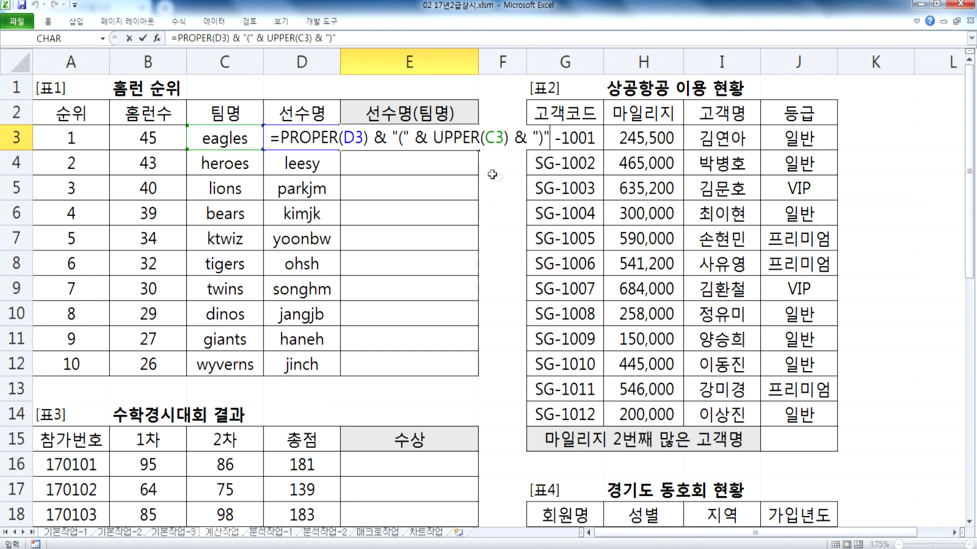
key("ctrl+Return")
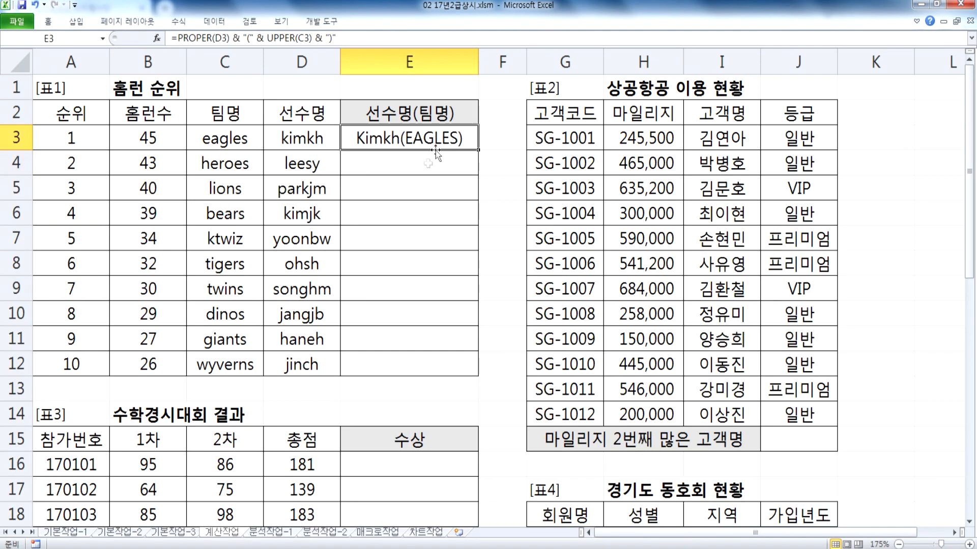
double_click(478, 150)
left_click(405, 138)
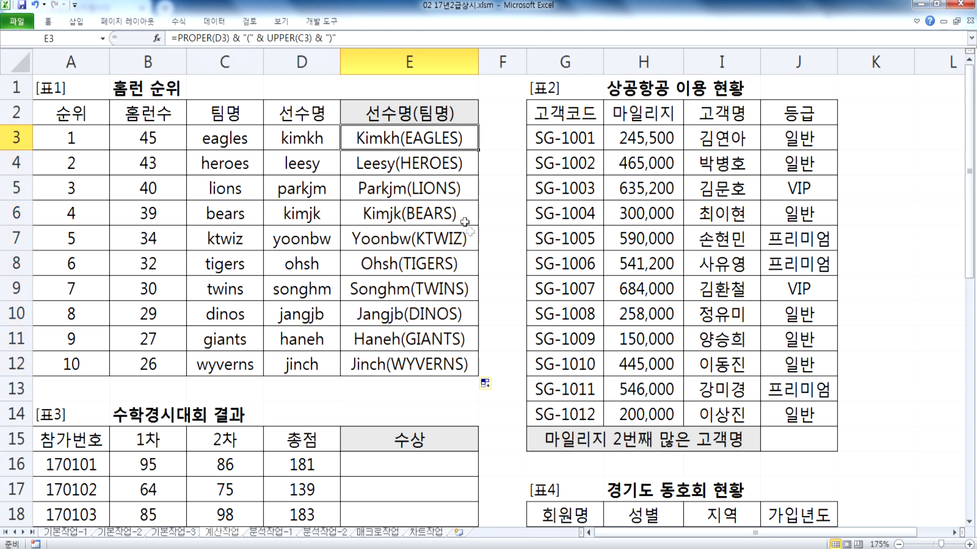
key("alt+Tab")
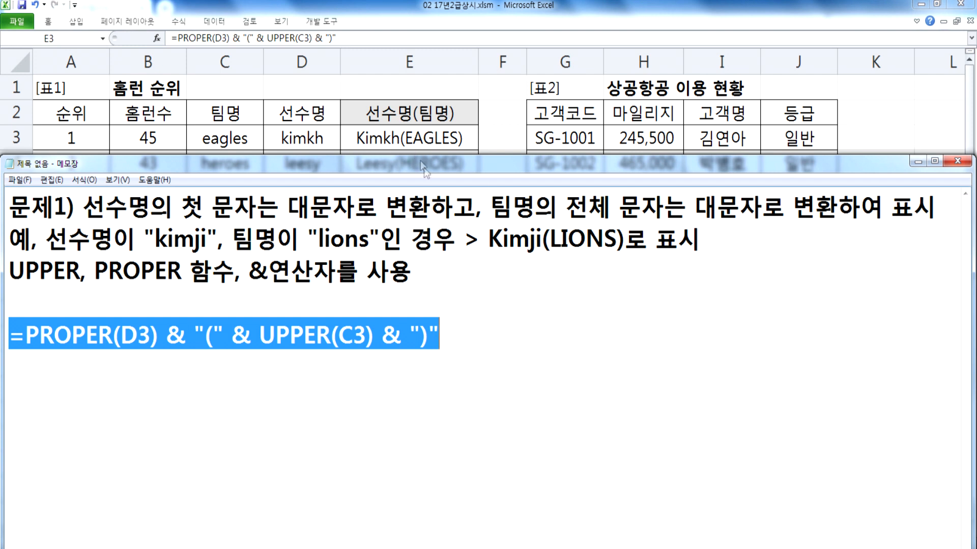
Highlight the brackets and & operators in the example and formula, then begin a 문제2) heading.
left_click(397, 287)
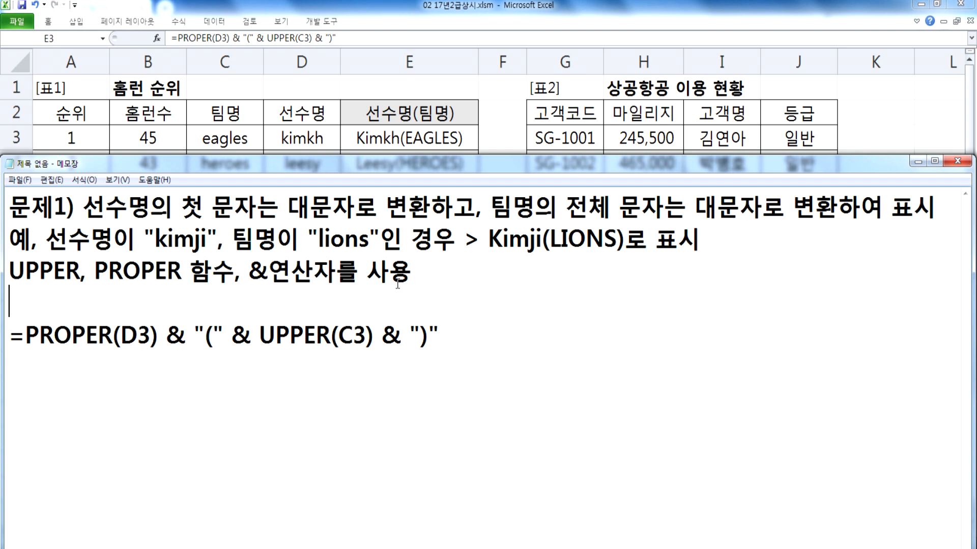
left_click_drag(542, 239, 551, 239)
left_click_drag(617, 240, 625, 239)
left_click_drag(159, 335, 192, 334)
left_click_drag(194, 336, 224, 335)
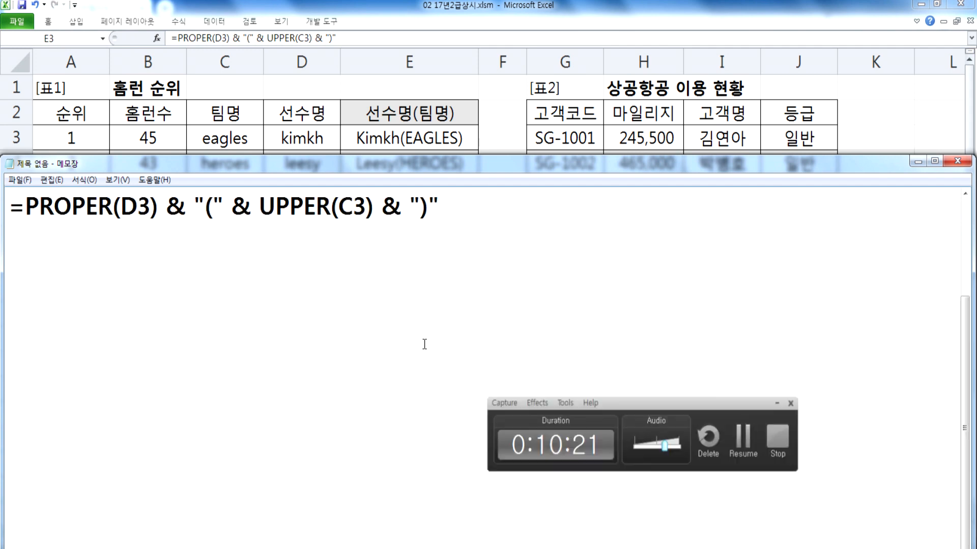
type("문")
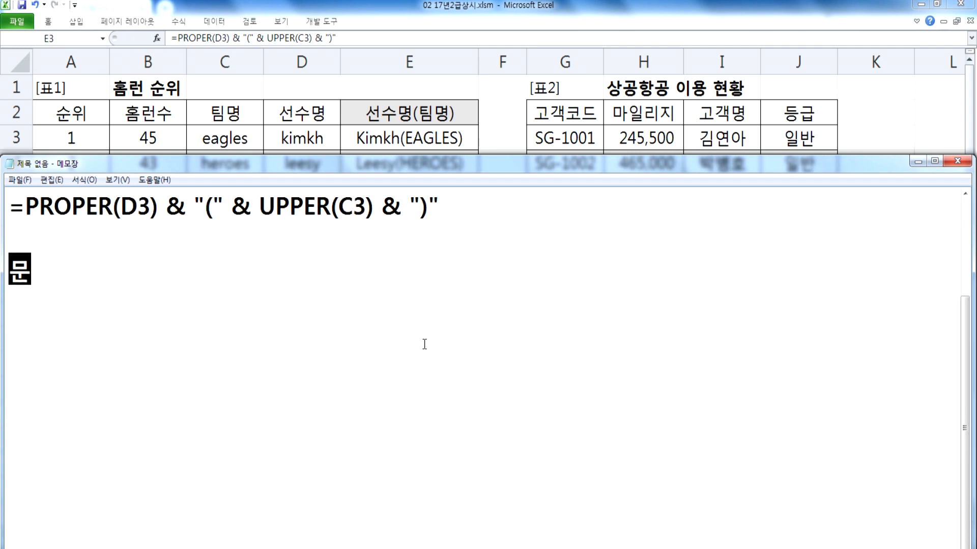
type("제2)")
Scroll right to table 2 and select the mileage H3:H14 and lookup range H3:I14.
key("alt+Tab")
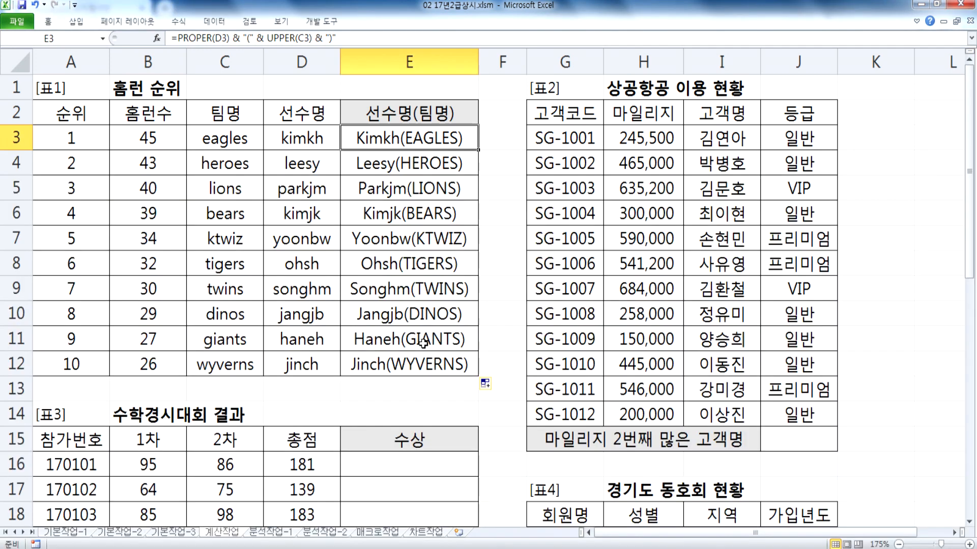
left_click_drag(855, 533, 898, 533)
left_click(955, 533)
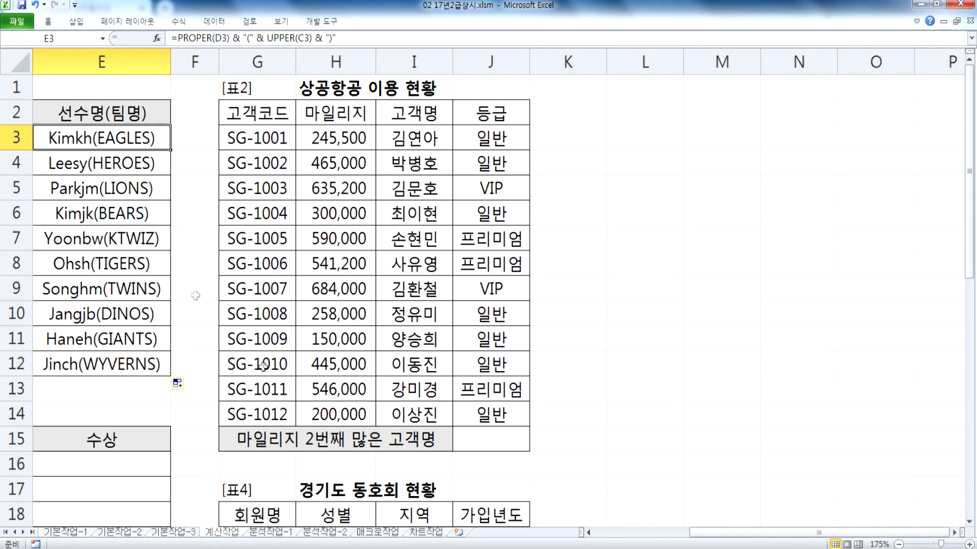
left_click_drag(333, 138, 344, 409)
left_click(457, 436)
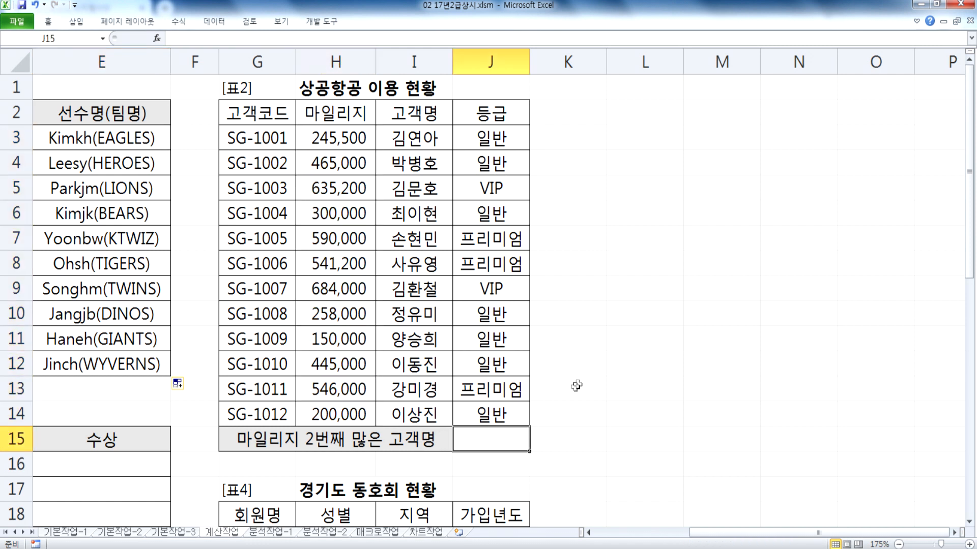
left_click_drag(332, 133, 415, 411)
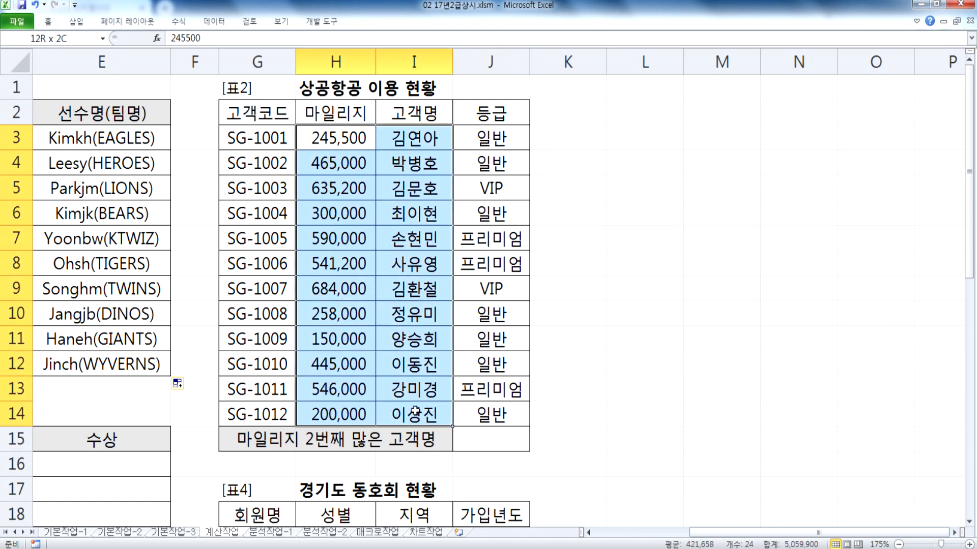
mouse_move(415, 411)
left_mouse_down()
mouse_move(328, 412)
mouse_move(414, 415)
left_mouse_up()
Write 'find the customer with the second-highest mileage and show the name' under 문제2).
key("alt+Tab")
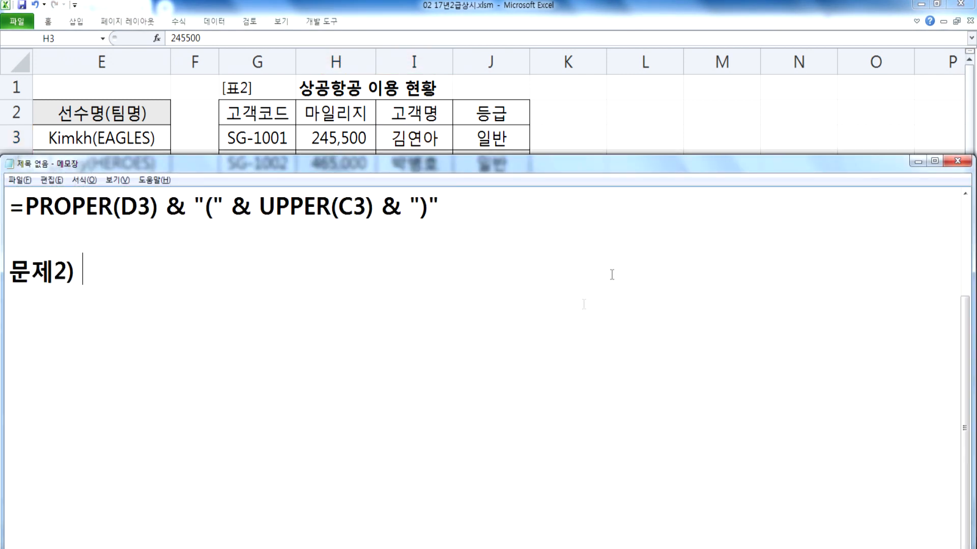
type("마일리지가")
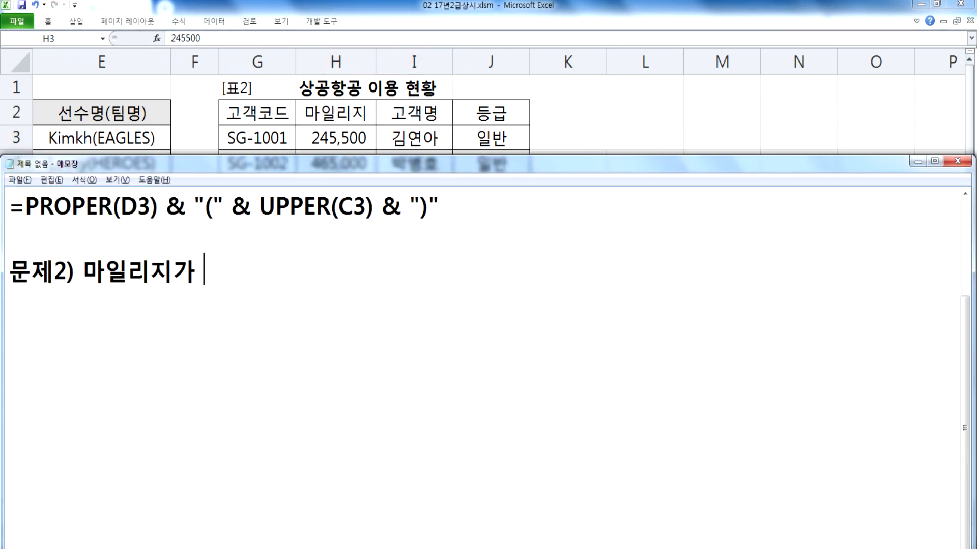
type(" 두번 째로")
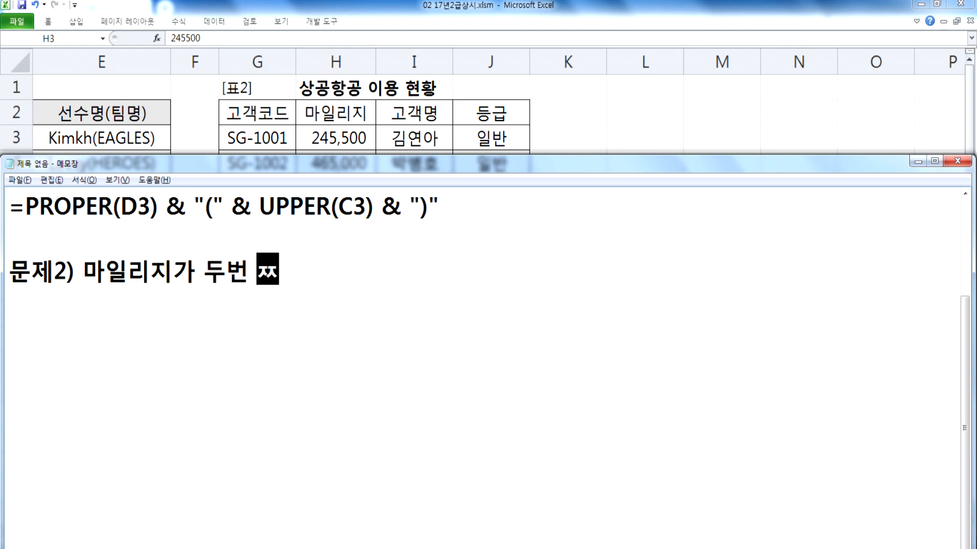
key("Left")
key("Left")
key("Left")
key("Left")
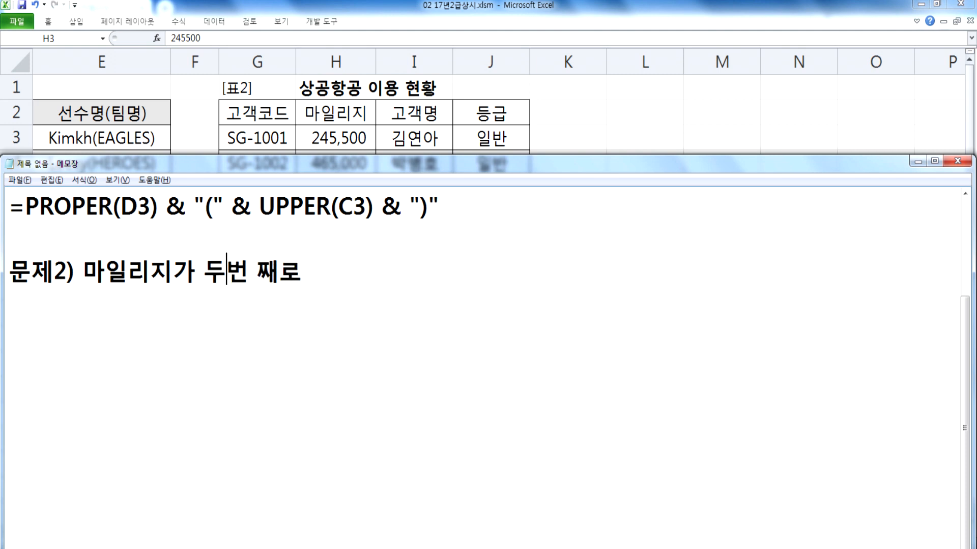
key("Right")
key("Delete")
key("End")
type("많은 고객")
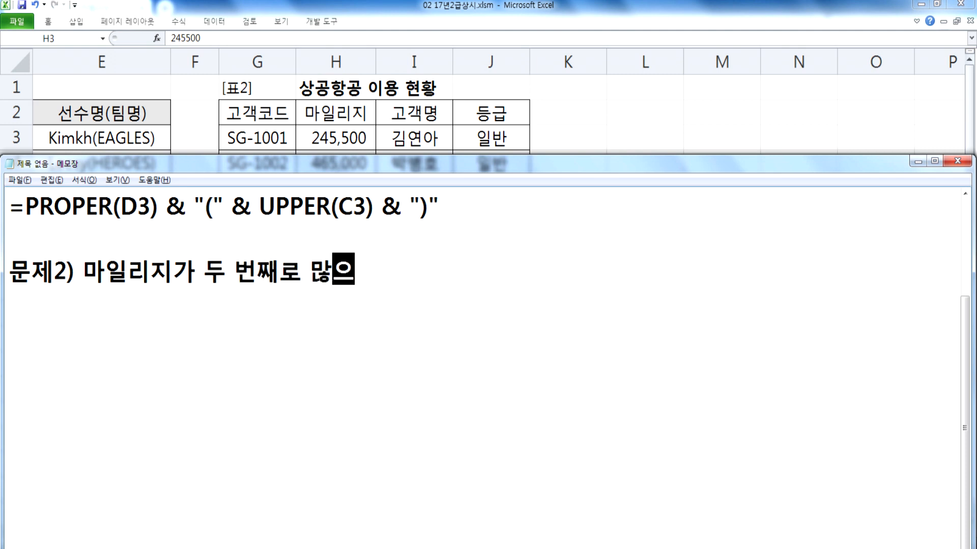
type("을 찾")
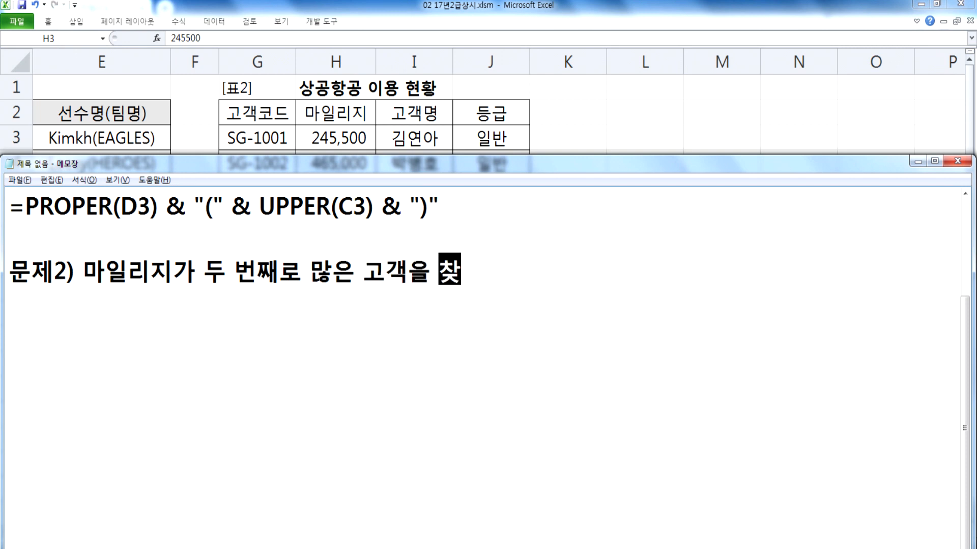
type("아서 ㄱ고객명")
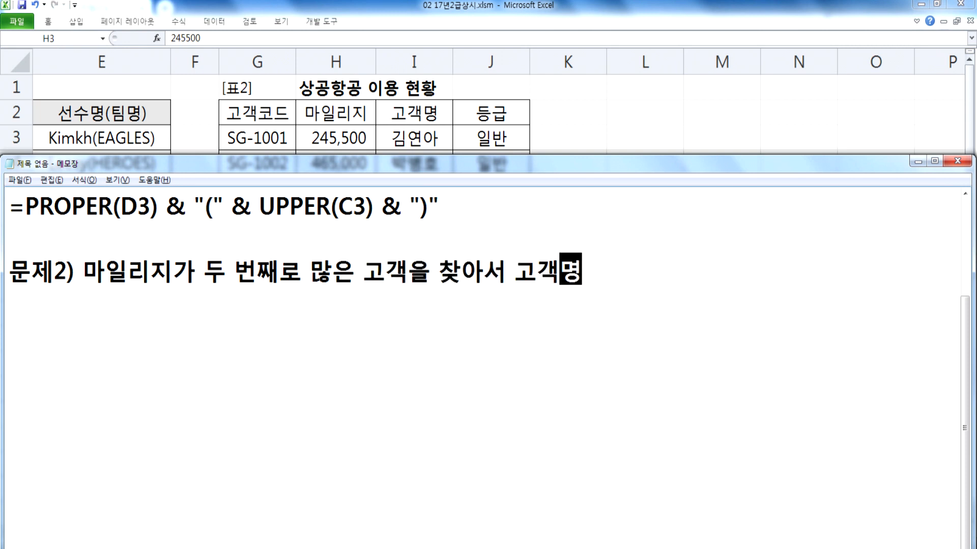
type("을 푯시")
Add the hint 'VLOOKUP, LARGE 함수를 사용' and the note '*마일리지에 해당하는 고객명을 찾는 경우'.
key("Return")
type("VLOOKUP")
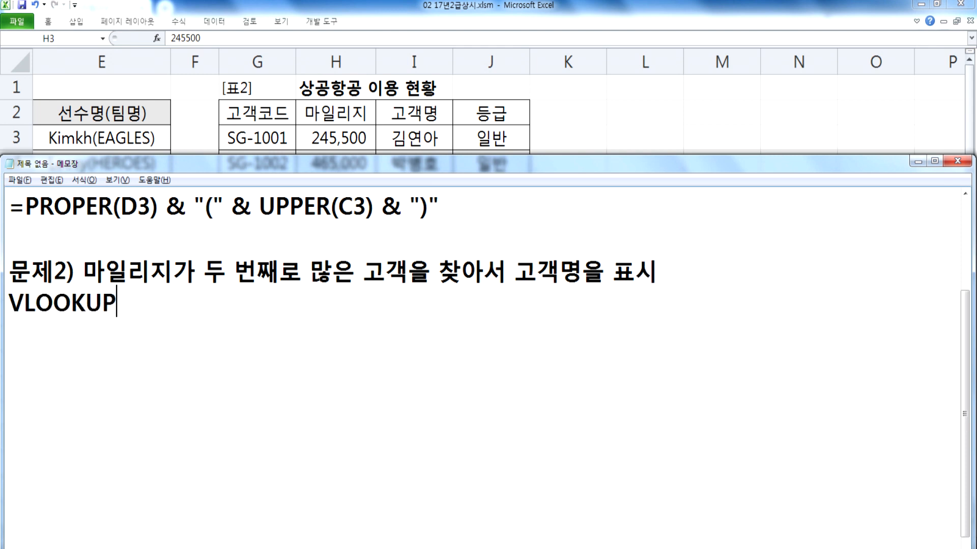
type(", LARGE ㅎ함수를 사용")
key("Return")
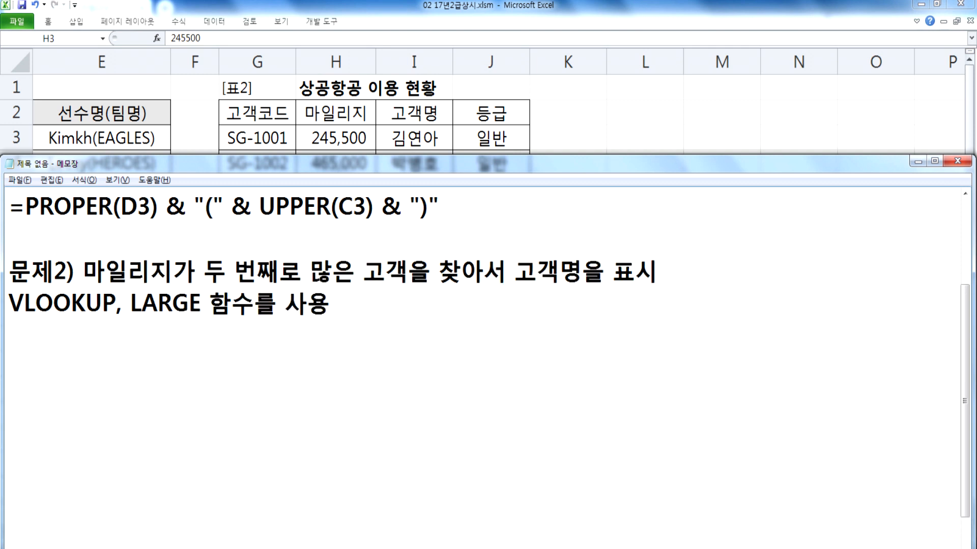
type("마일리지")
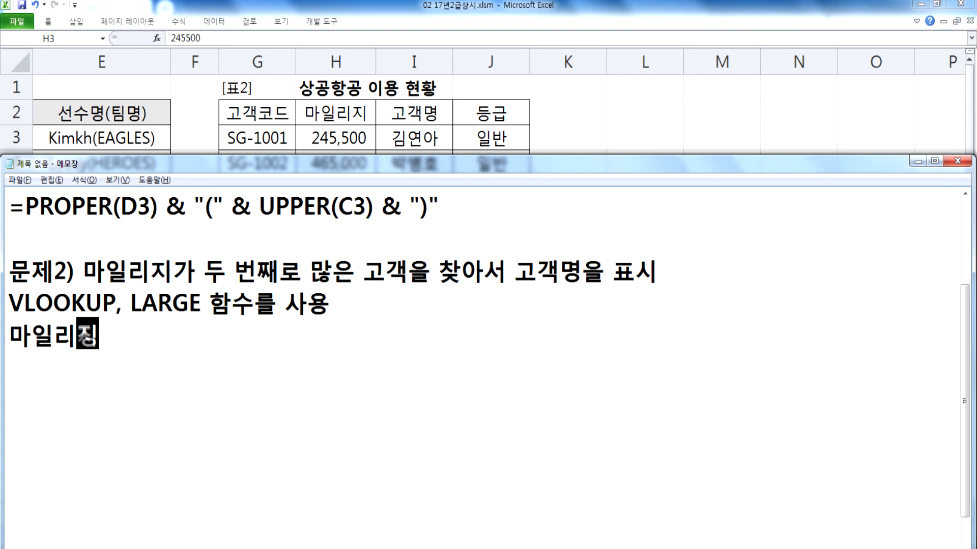
type("에 해당하는 ")
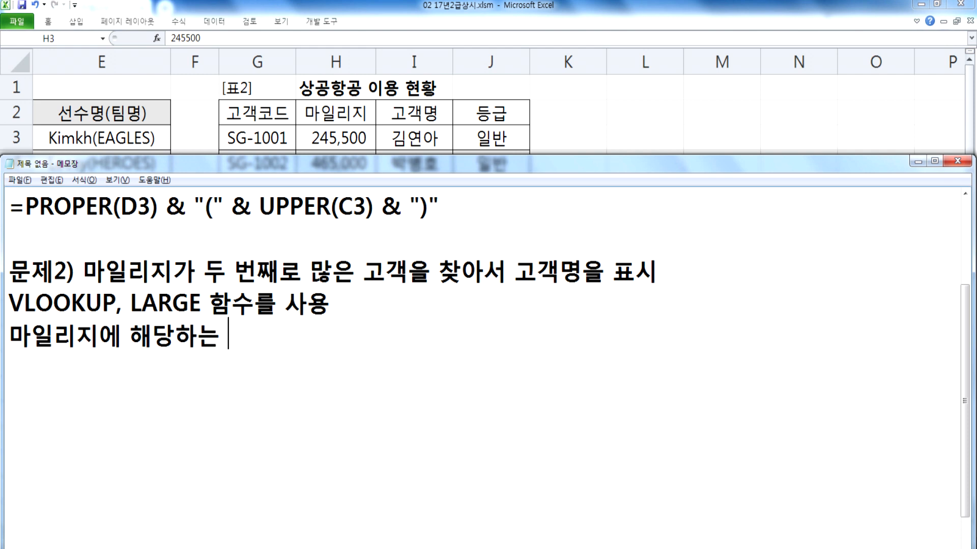
type("고객")
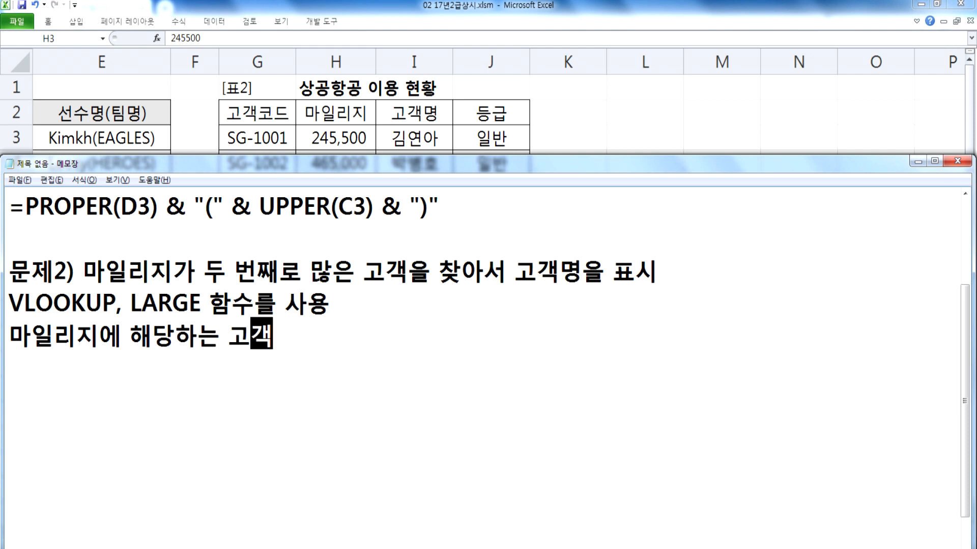
type("명을 찾는 경우")
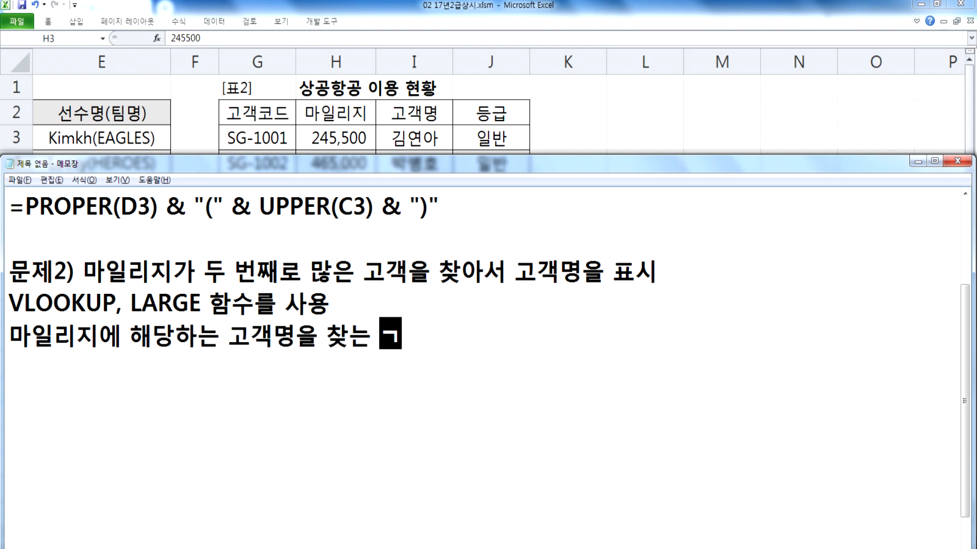
key("Home")
type("*")
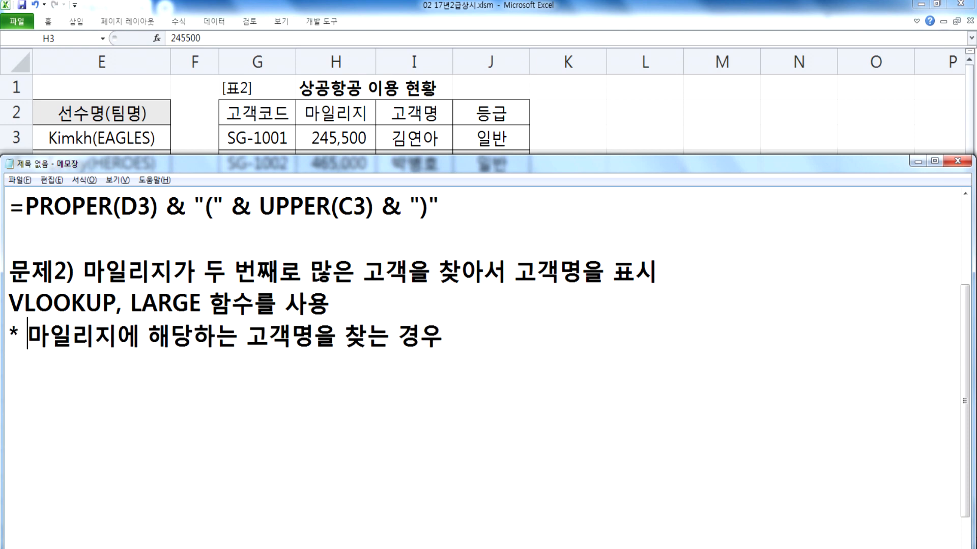
key("End")
key("Return")
key("Return")
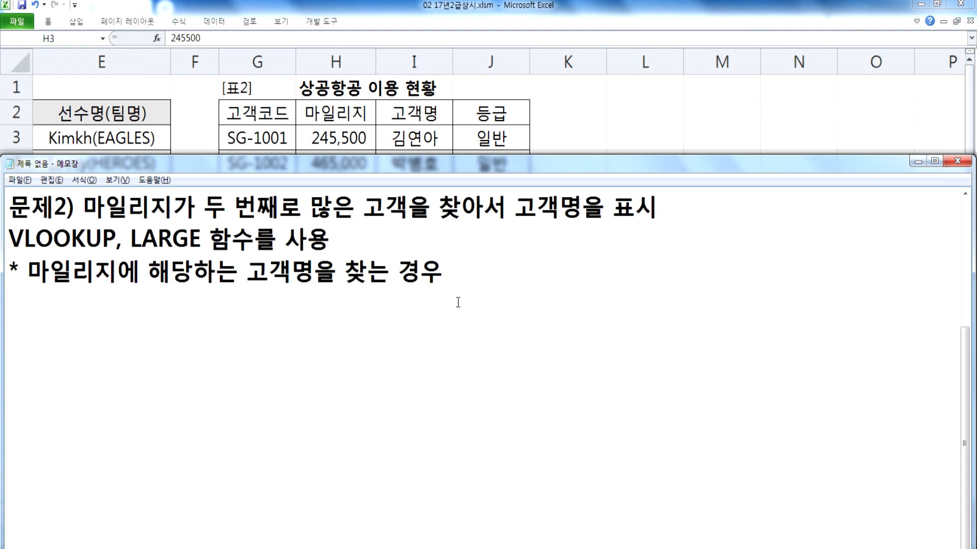
Check the 684,000 and 635,200 mileages and their customer names, then snap Notepad right.
key("alt+Tab")
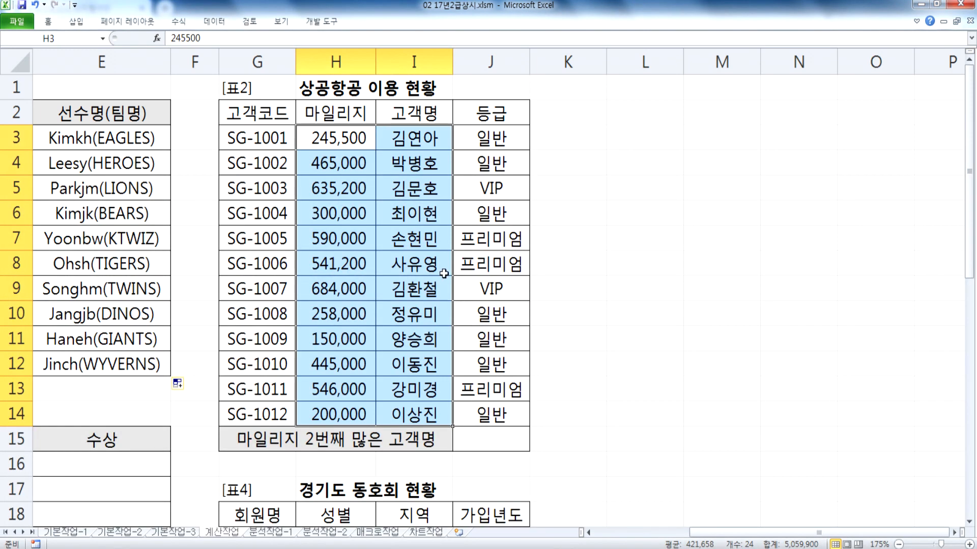
left_click(339, 290)
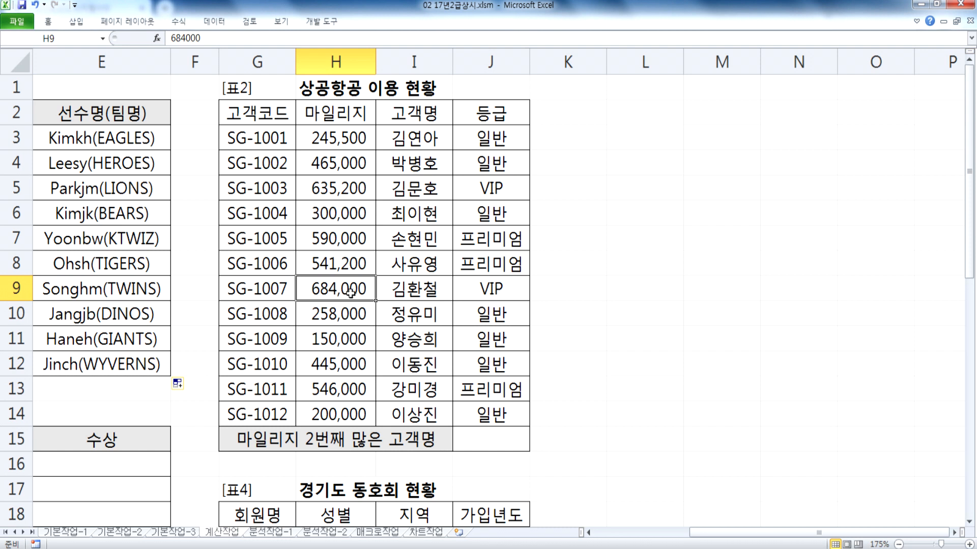
left_click(330, 189)
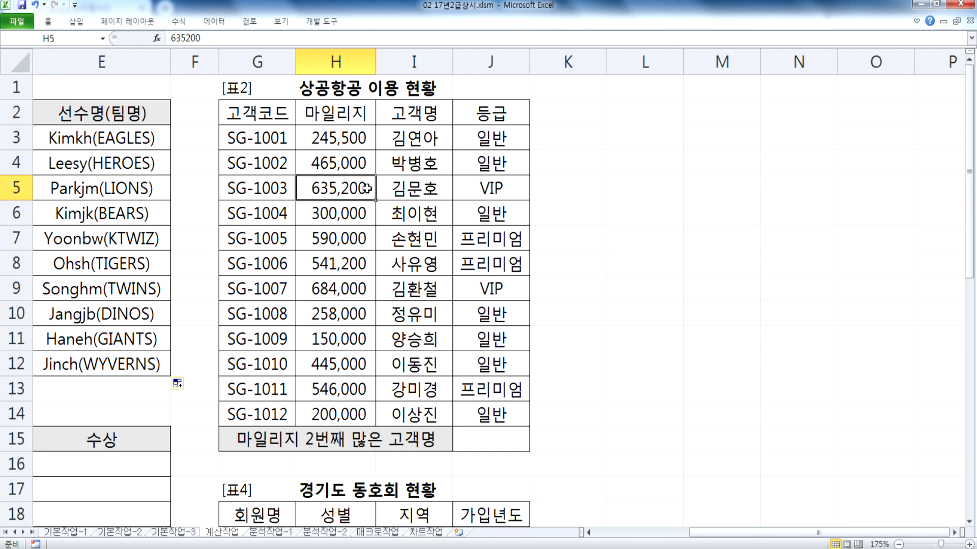
left_click(384, 187)
left_click(343, 184)
key("alt+Tab")
left_click_drag(328, 166, 976, 61)
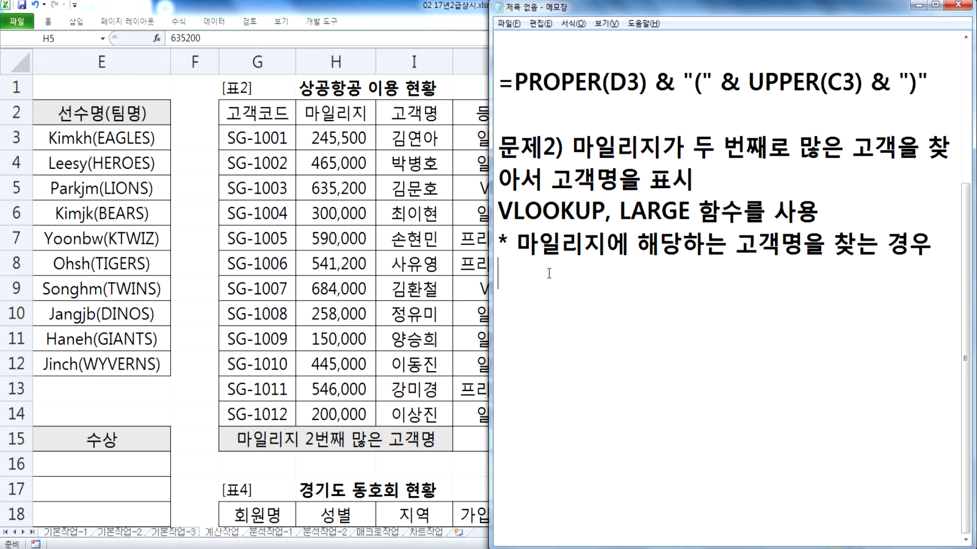
In Notepad, begin =VLOOKUP(LARGE(H3:H14, 2) on a new line below the problem 2 notes.
key("Return")
type("=")
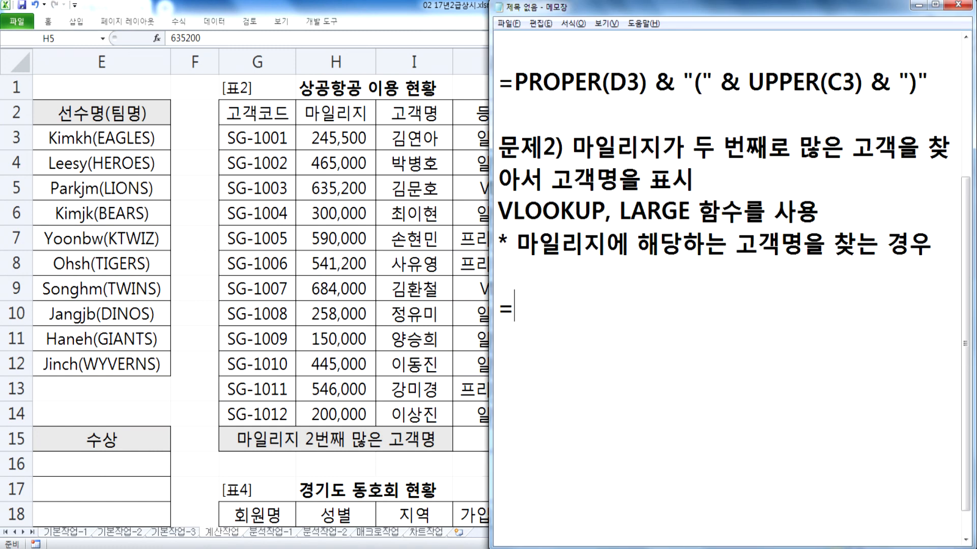
type("VLOOKUPO")
key("BackSpace")
type("(")
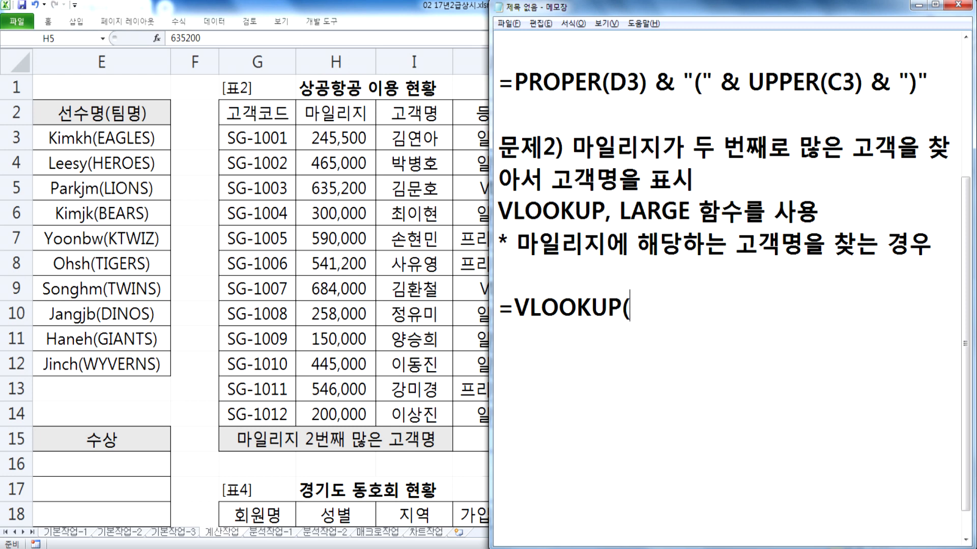
type("LARGE(")
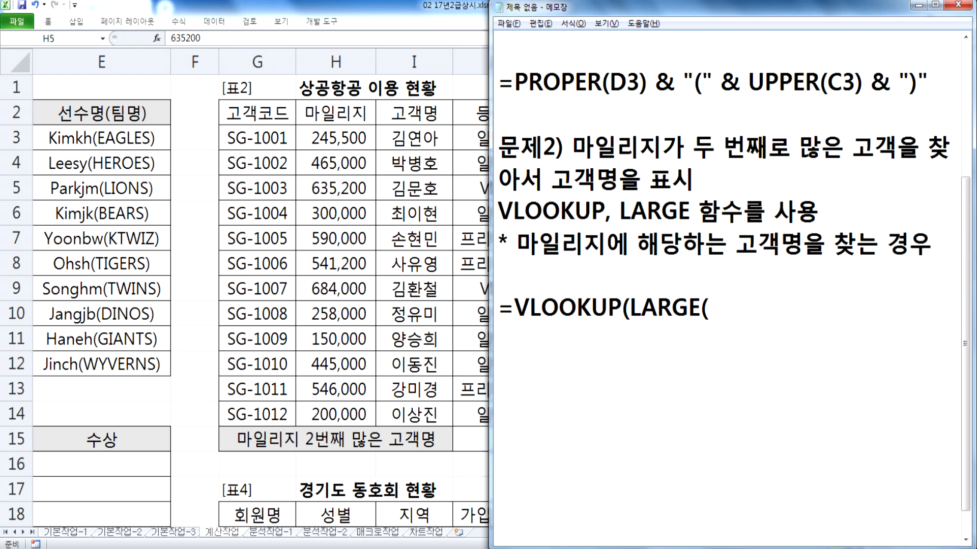
type("H3:H14, 2)")
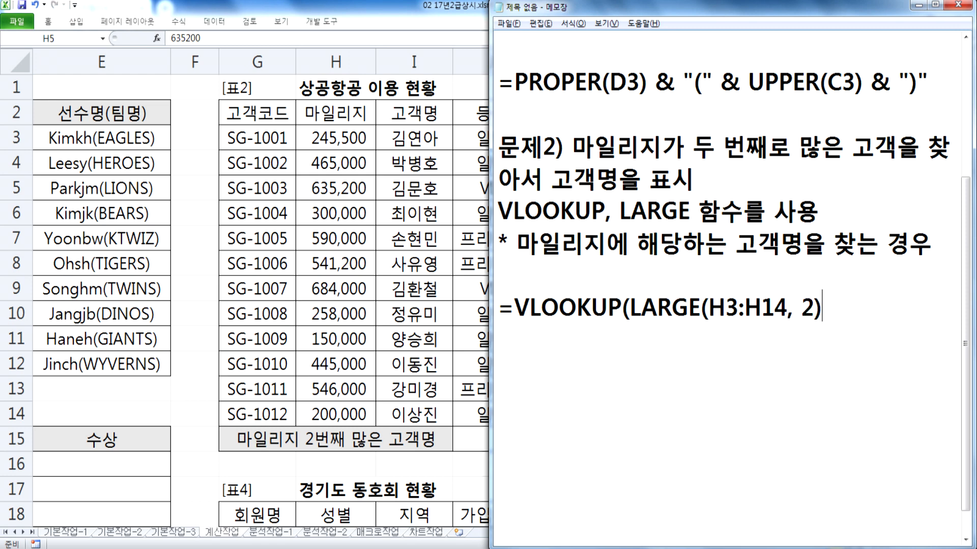
left_click_drag(631, 307, 845, 308)
left_click(840, 311)
Complete the formula as =VLOOKUP(LARGE(H3:H14, 2), H3:I14, 2, FALSE).
type(", H3:")
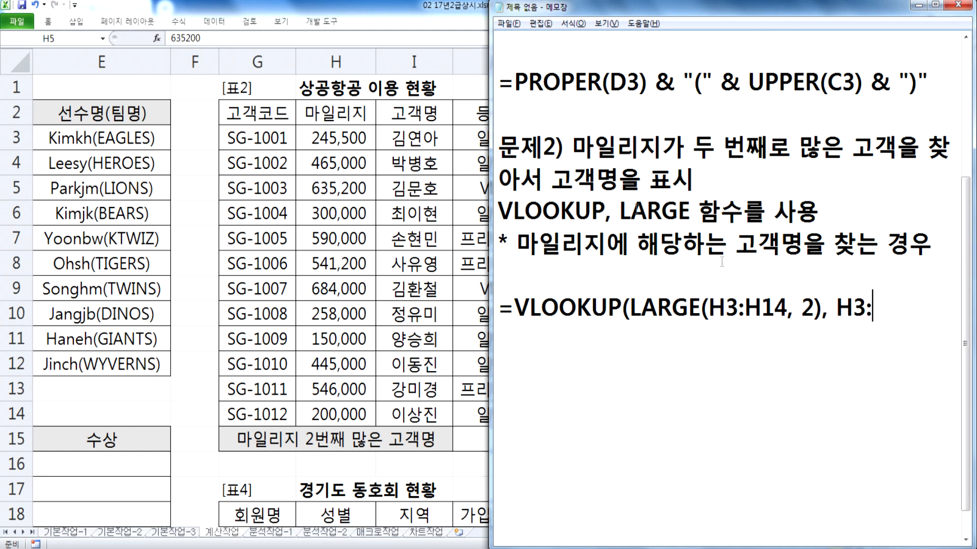
type("I14")
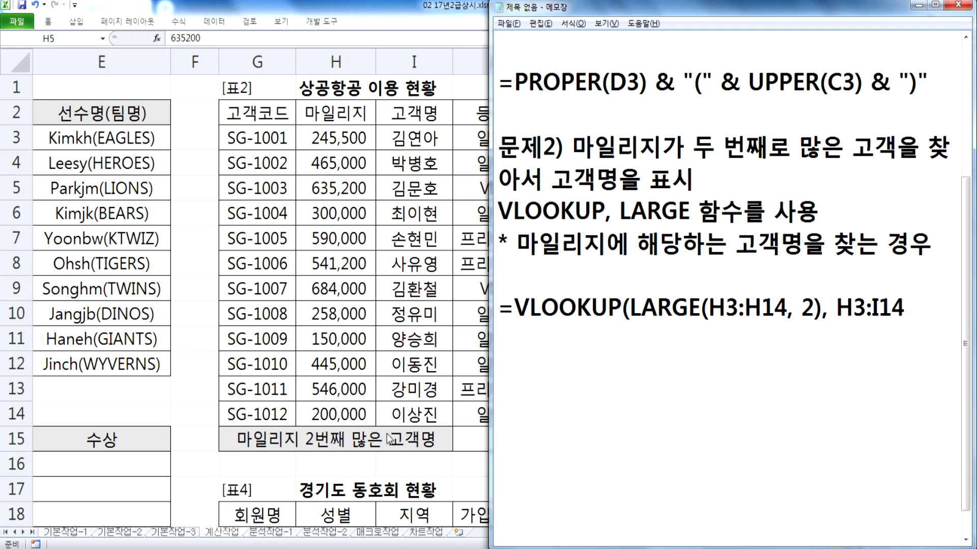
type(", 2,")
left_click_drag(493, 302, 462, 297)
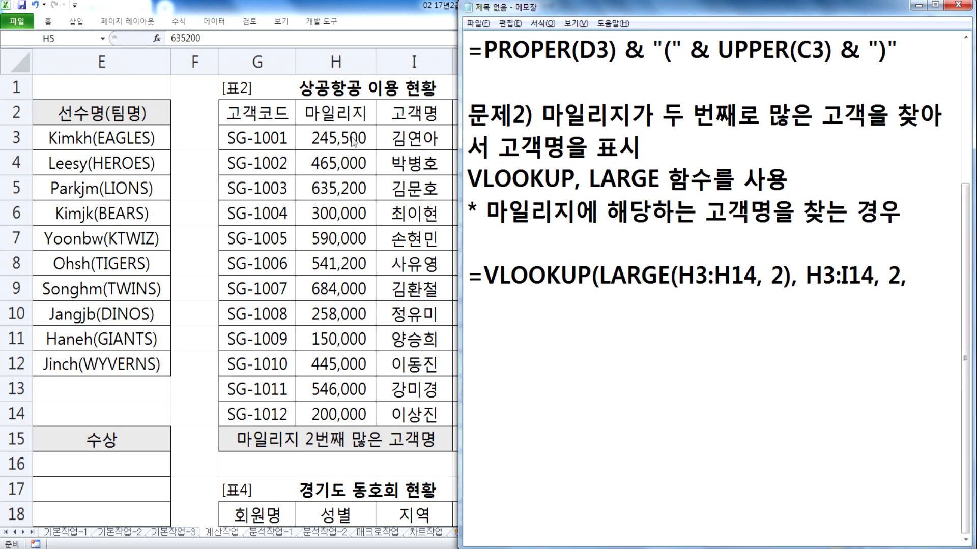
type("FALSE)")
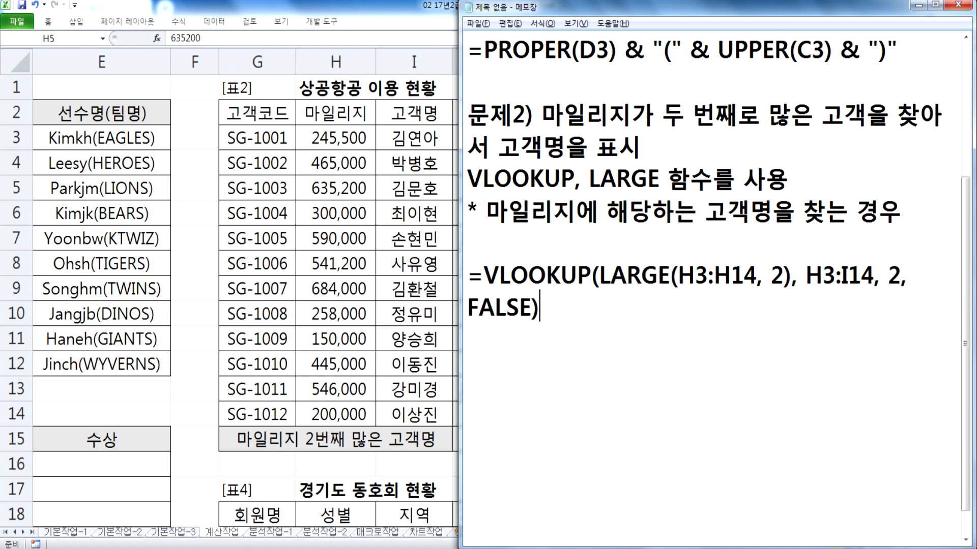
key("shift+Up")
key("shift+Home")
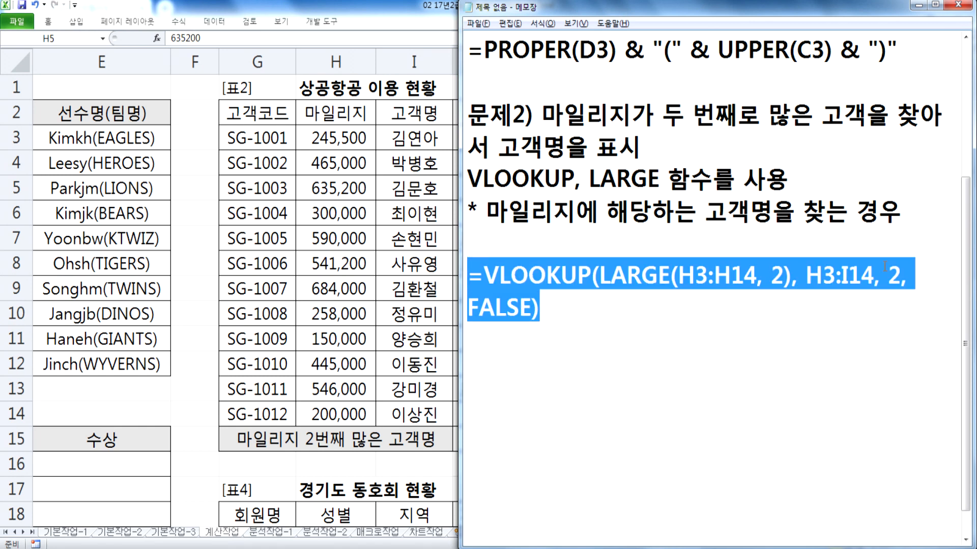
key("ctrl+c")
key("alt+Tab")
double_click(465, 441)
key("ctrl+v")
key("Return")
left_click(399, 189)
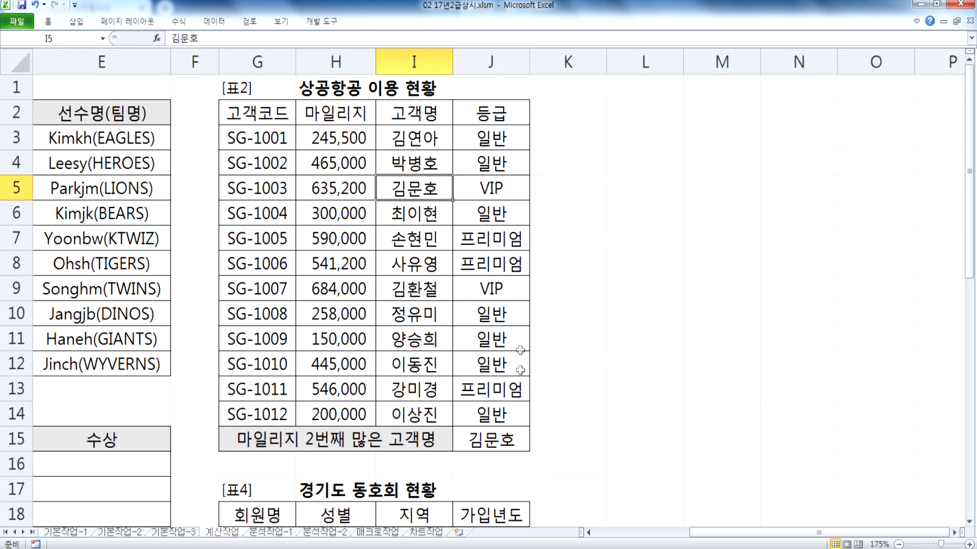
left_click(493, 432)
key("alt+Tab")
left_click(481, 333)
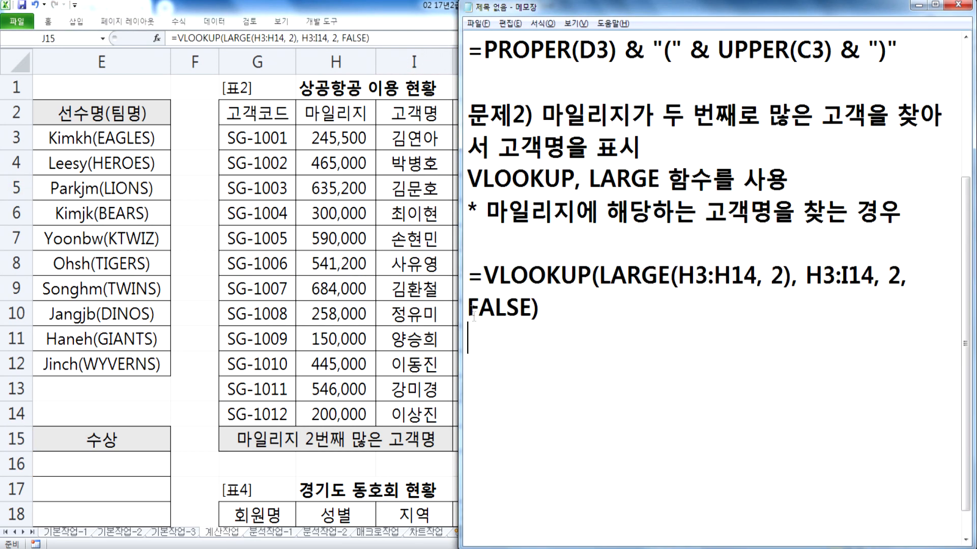
Widen the notes window and highlight the CHOOSE empty-string arguments and the IFERROR fallback.
left_click_drag(460, 331, 402, 331)
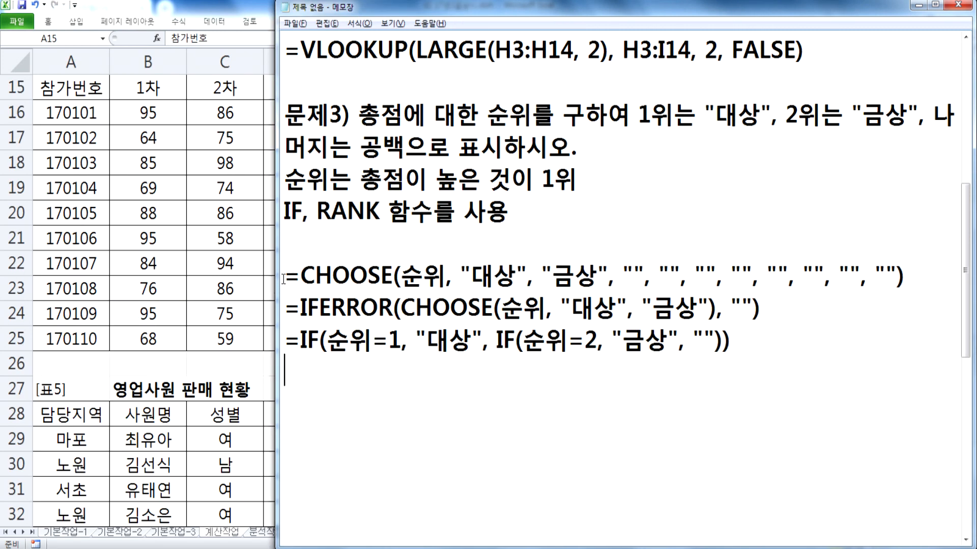
left_click_drag(286, 277, 914, 272)
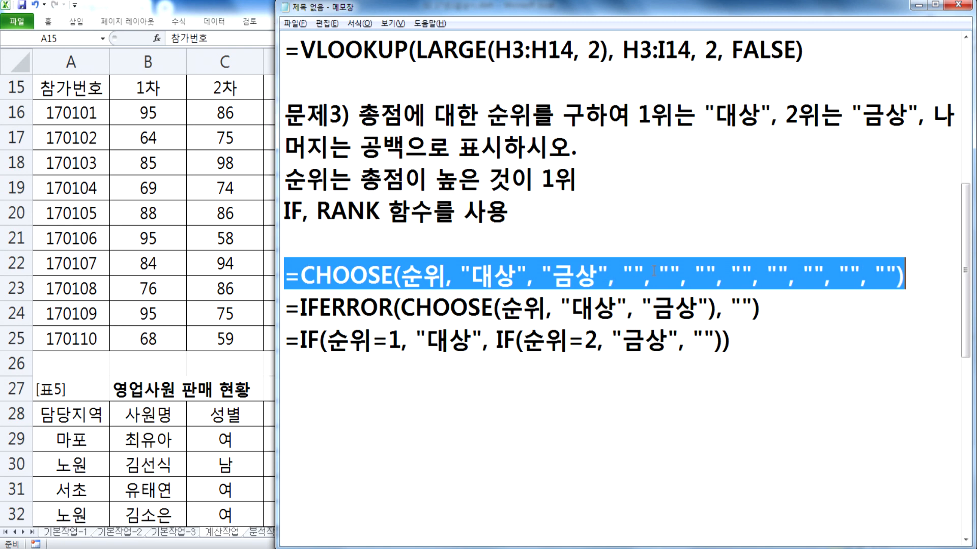
left_click_drag(623, 274, 794, 274)
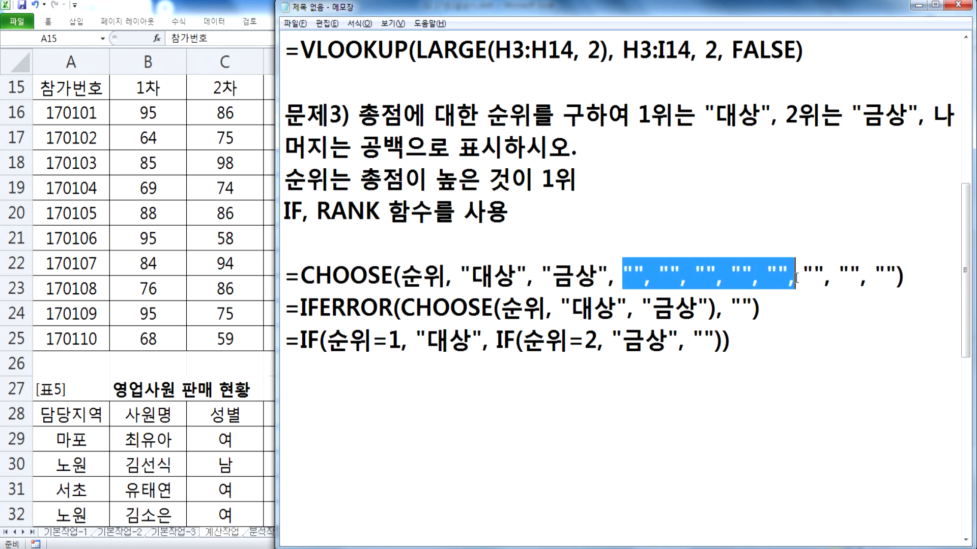
left_click_drag(300, 308, 393, 308)
left_click_drag(717, 308, 753, 309)
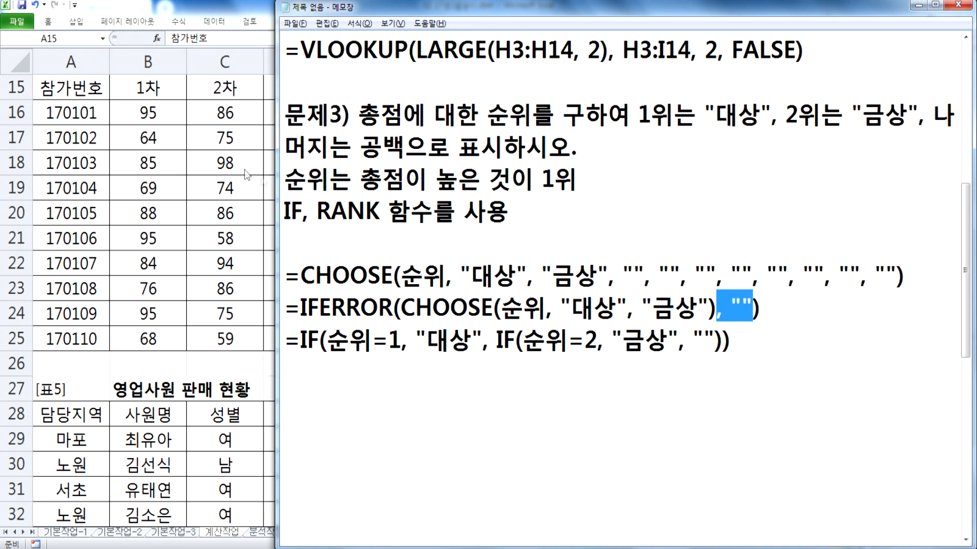
left_click_drag(380, 210, 252, 208)
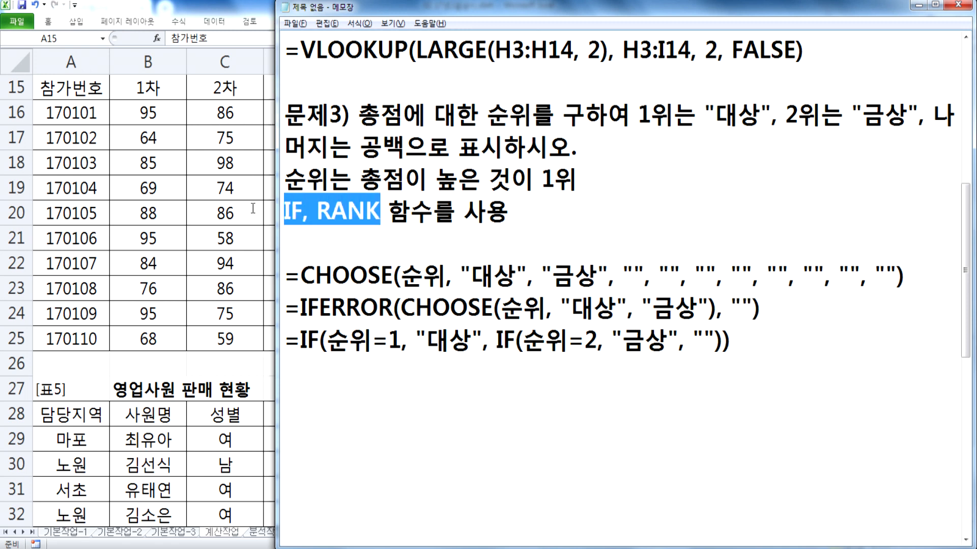
Go over the nested IF formula's 대상 and 금상 results and select the whole line.
left_click(339, 395)
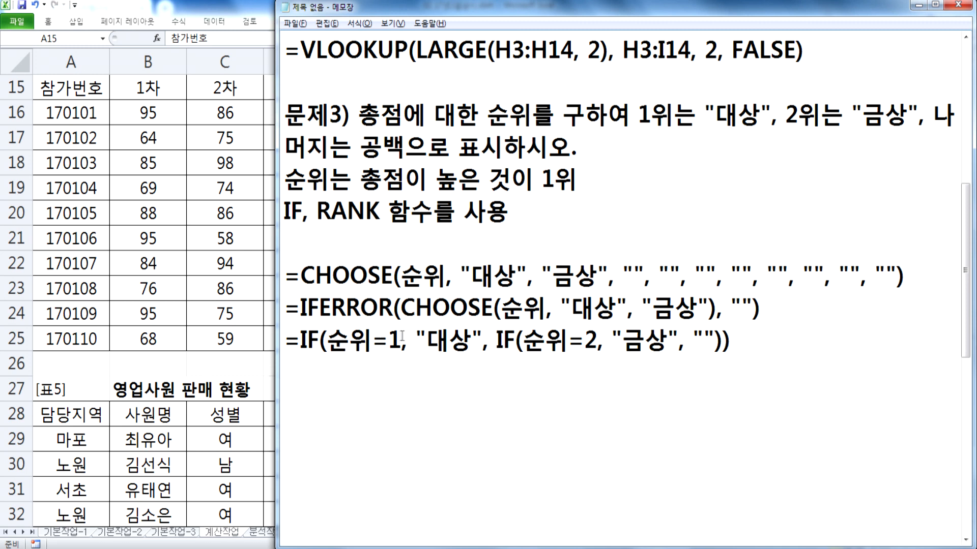
left_click_drag(425, 338, 483, 338)
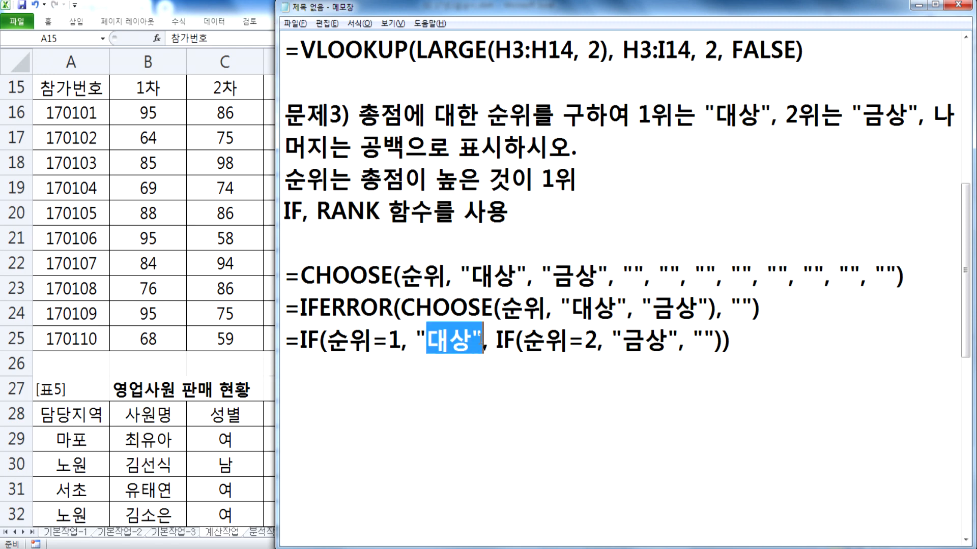
left_click(594, 336)
left_click_drag(623, 338, 714, 338)
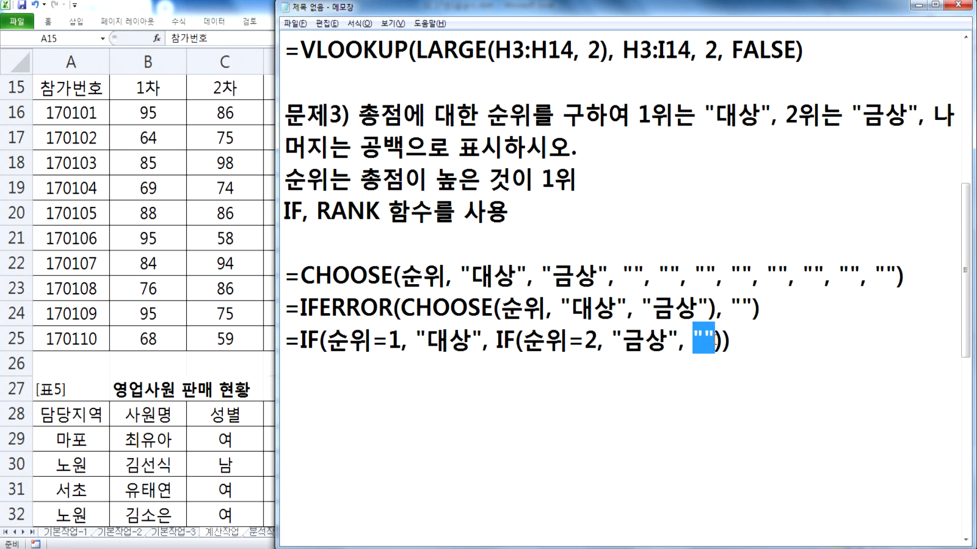
left_click_drag(286, 336, 373, 373)
Duplicate the IF line and replace its first 순위 with RANK(D16, $D$16:$D$25).
key("ctrl+c")
left_click(301, 369)
key("ctrl+v")
type("RANK(")
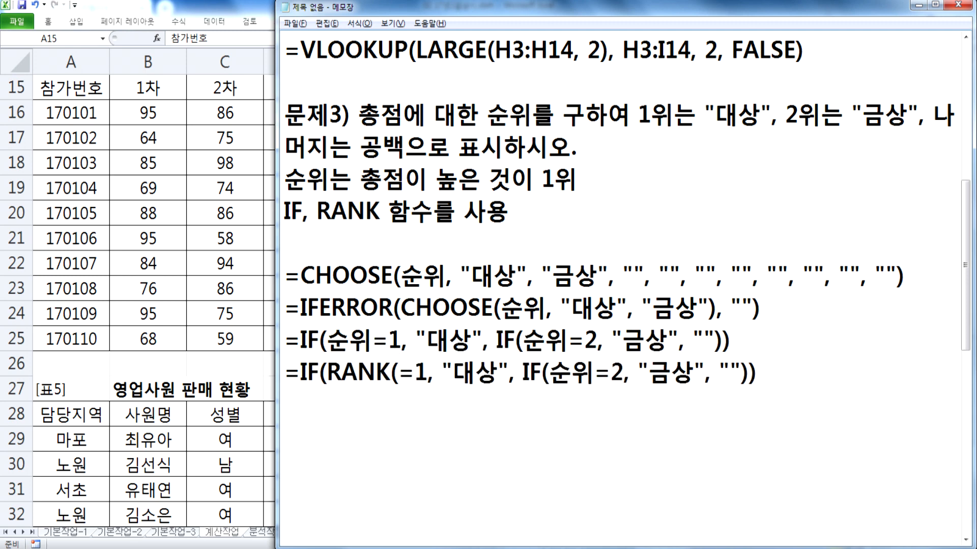
key("alt+Tab")
key("alt+Tab")
type("D16, ")
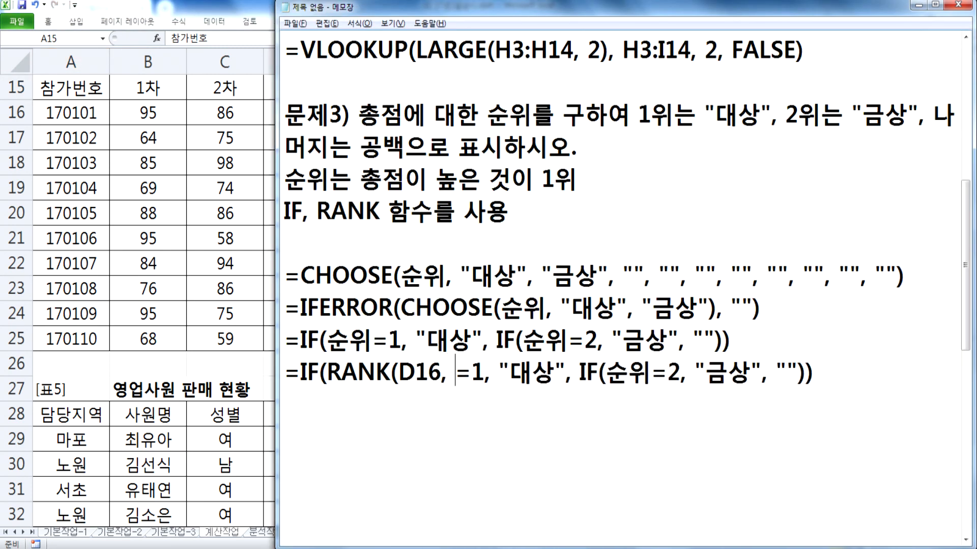
type("D1")
type(":D")
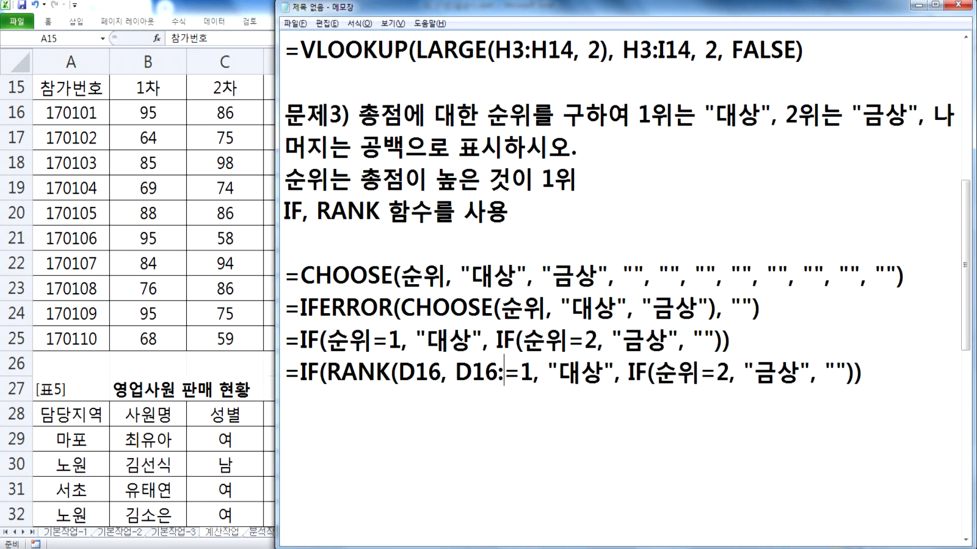
type("25")
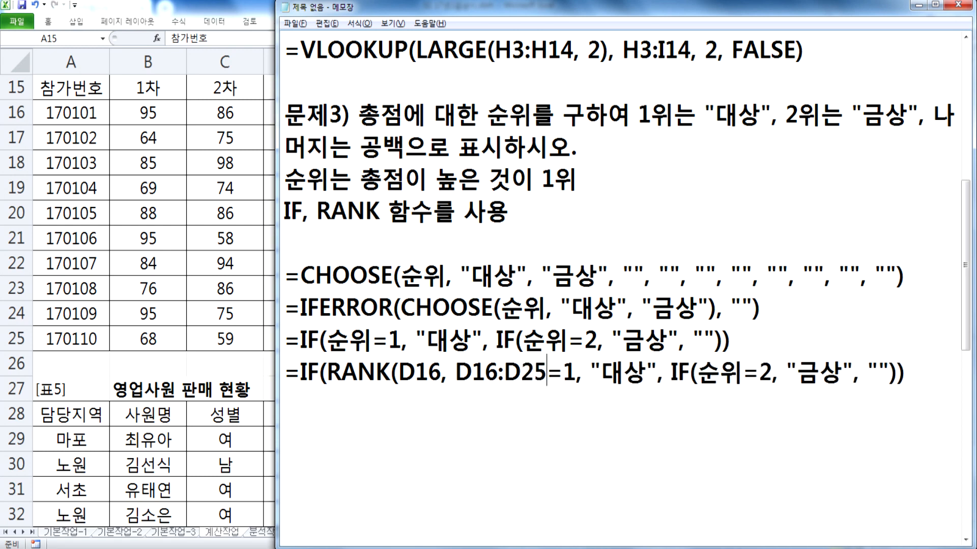
type(")")
key("Left")
key("Left")
key("Left")
key("Left")
key("Left")
key("Left")
key("Left")
key("Left")
key("Left")
key("Right")
key("Right")
key("Right")
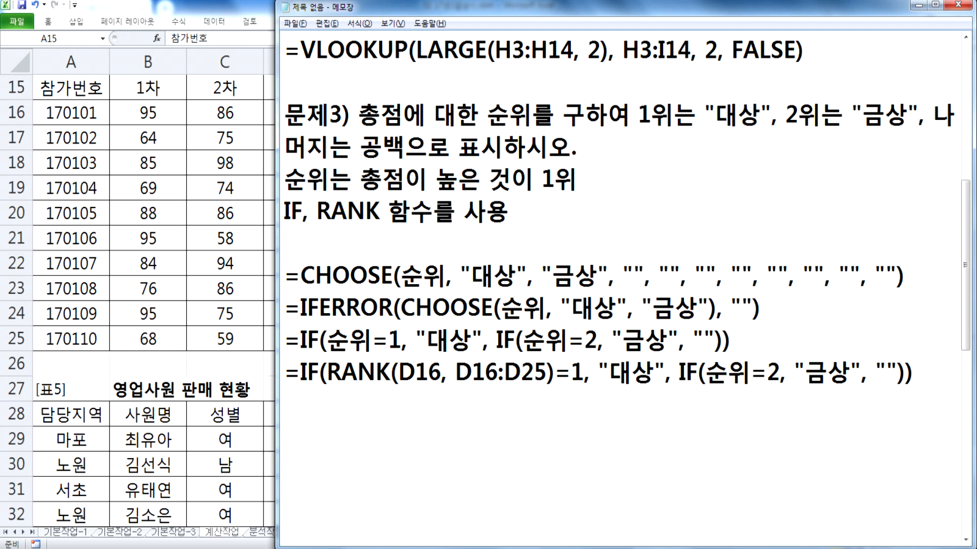
type("$D$")
key("Right")
key("Right")
key("Right")
type("$")
key("Right")
key("Right")
key("Left")
type("$")
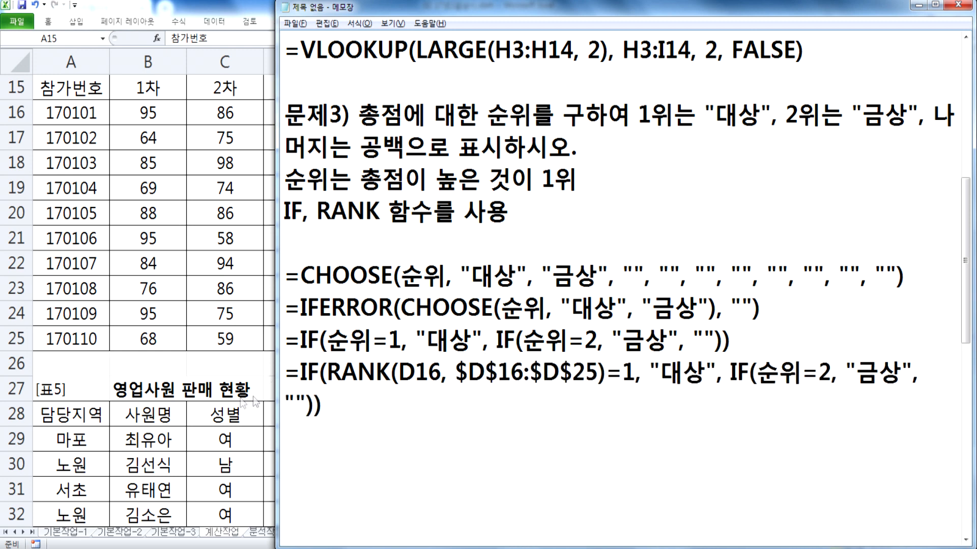
Replace the second 순위 with the same RANK(D16, $D$16:$D$25) expression and review both.
left_click_drag(327, 374, 606, 374)
key("ctrl+c")
left_click_drag(757, 374, 803, 374)
key("ctrl+v")
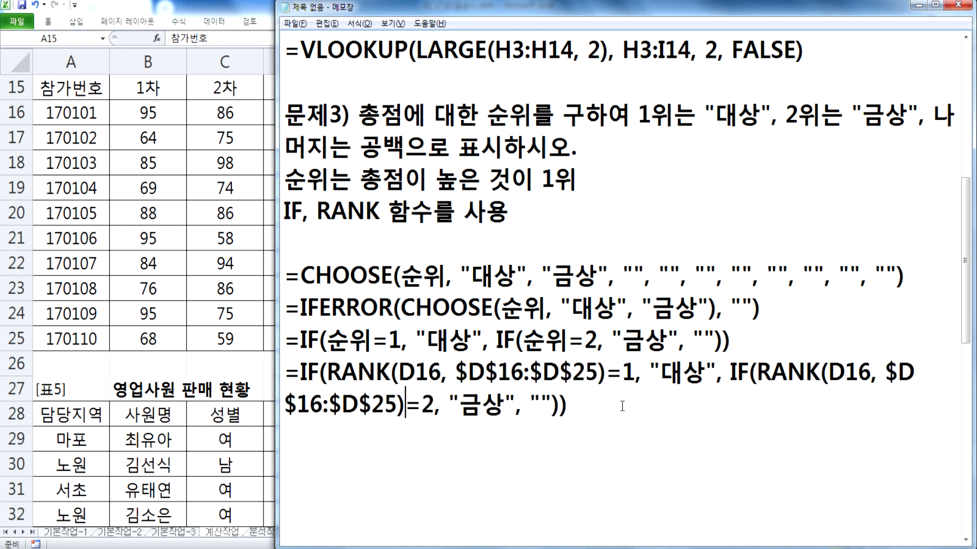
left_click_drag(277, 289, 2, 274)
left_click_drag(57, 314, 335, 311)
left_click_drag(496, 312, 759, 312)
left_click(549, 356)
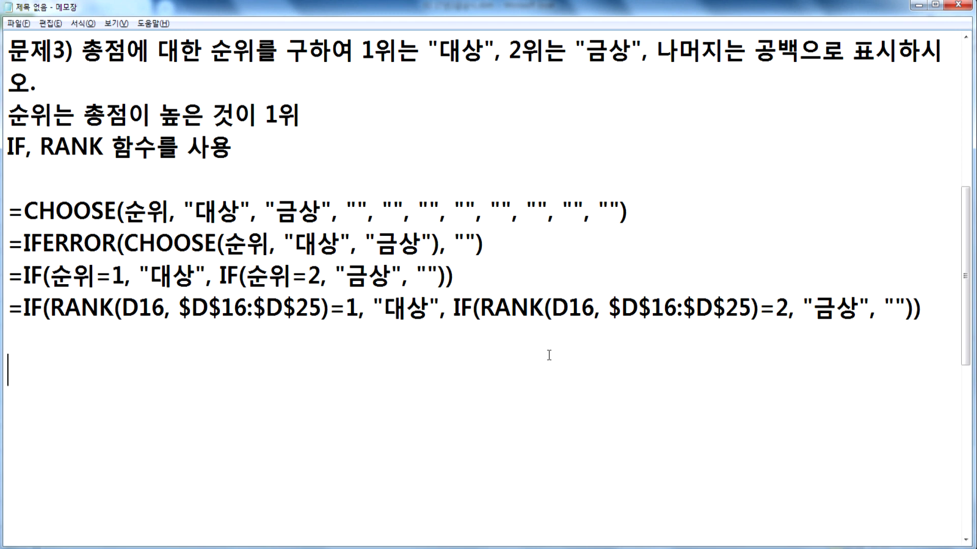
Copy the RANK-based IF formula from Notepad into cell E16.
key("Up")
key("Up")
key("shift+End")
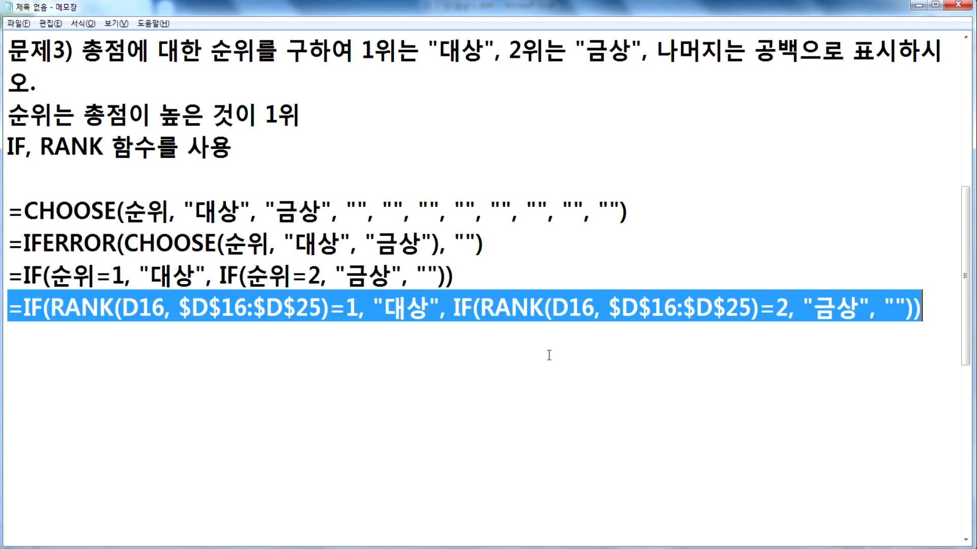
key("alt+Tab")
left_click(416, 116)
key("ctrl+v")
key("Return")
Fill the E16 award formula down through E25.
left_click(445, 105)
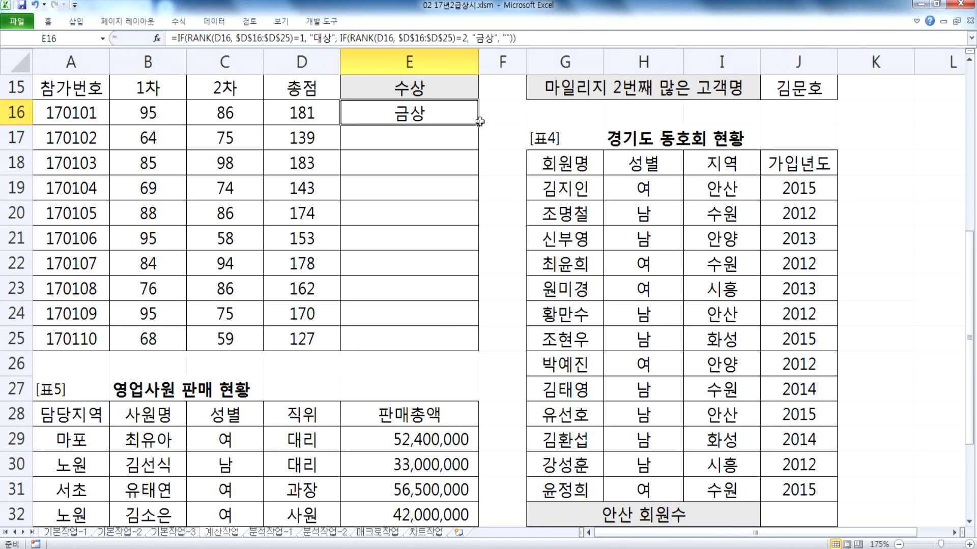
double_click(480, 121)
left_click(377, 255)
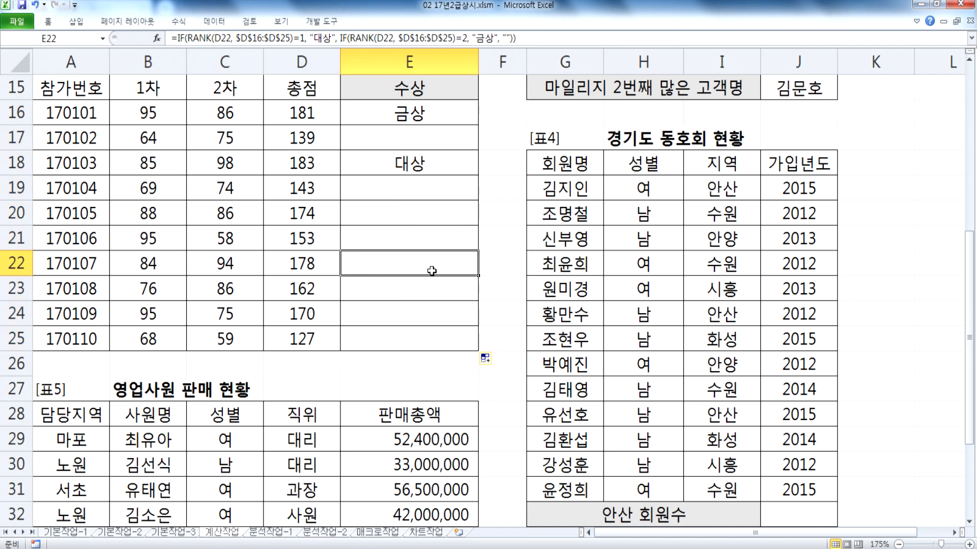
key("alt+Tab")
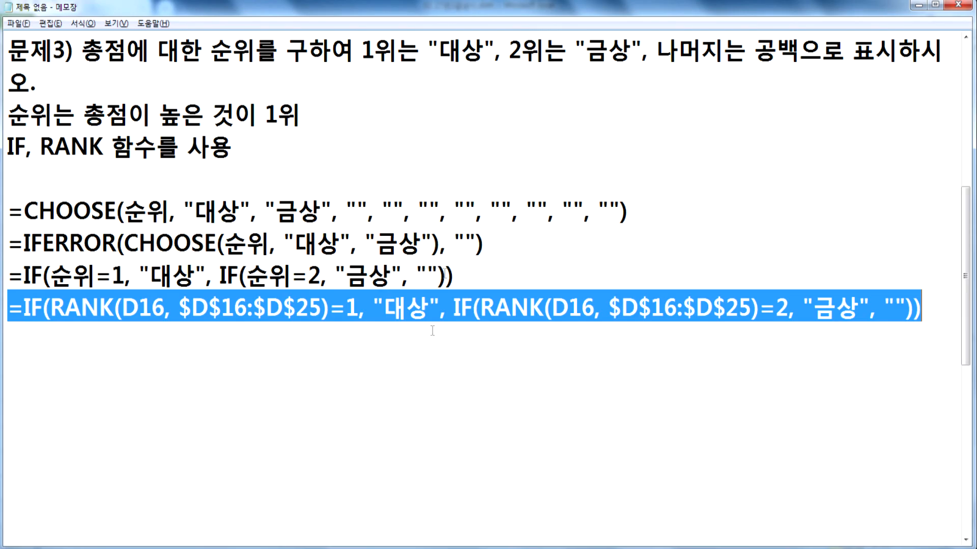
left_click(341, 364)
key("alt+Tab")
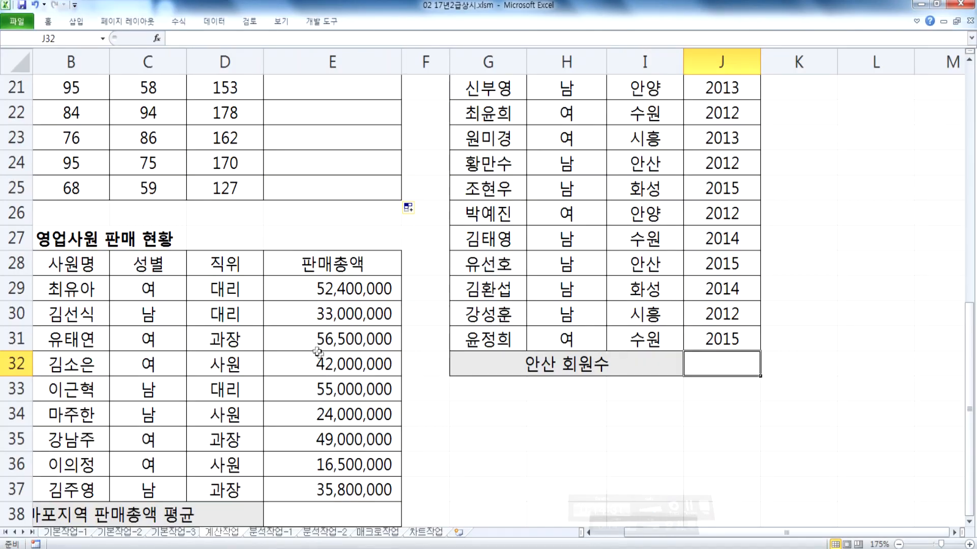
Type the 문제4 line about counting 안산 club members in Korean.
scroll(583, 416, "up", 2)
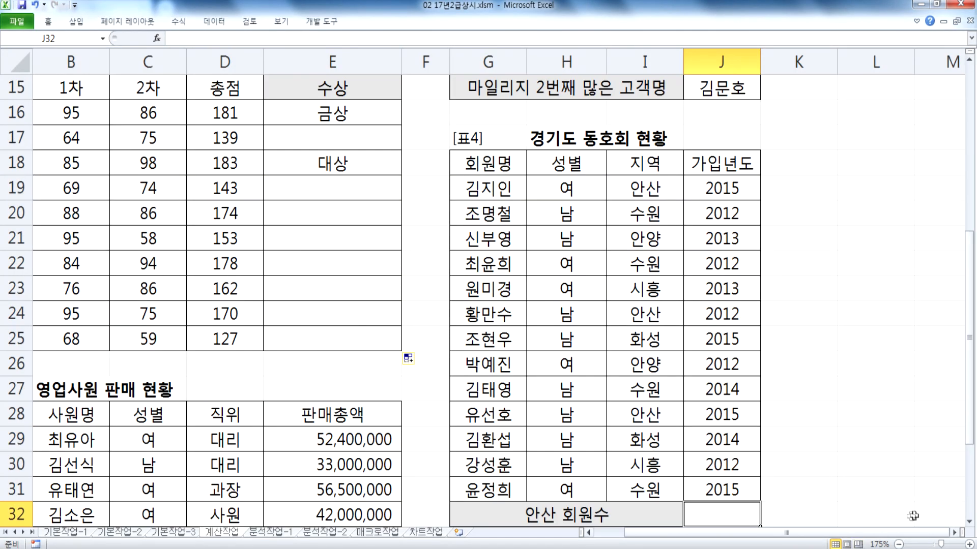
left_click(969, 522)
left_click(969, 522)
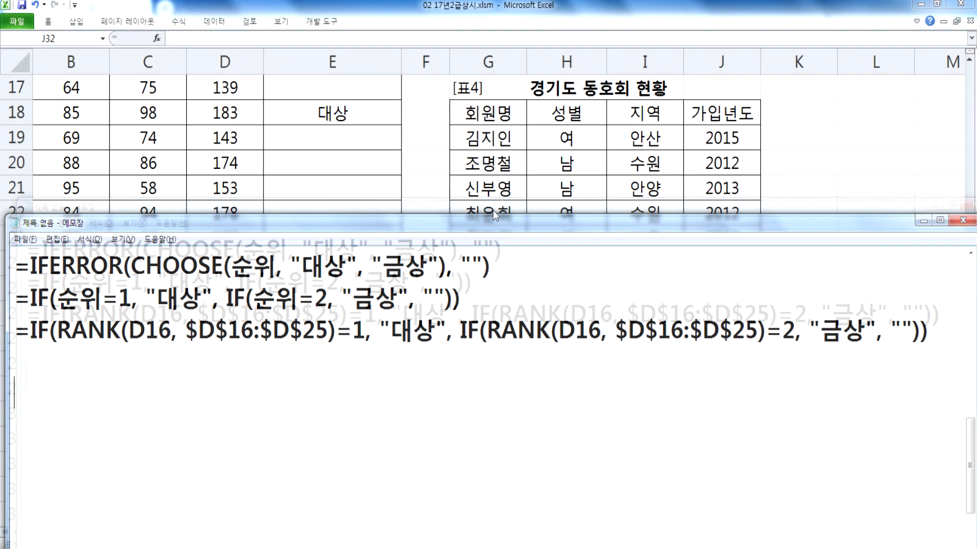
left_click_drag(492, 210, 501, 160)
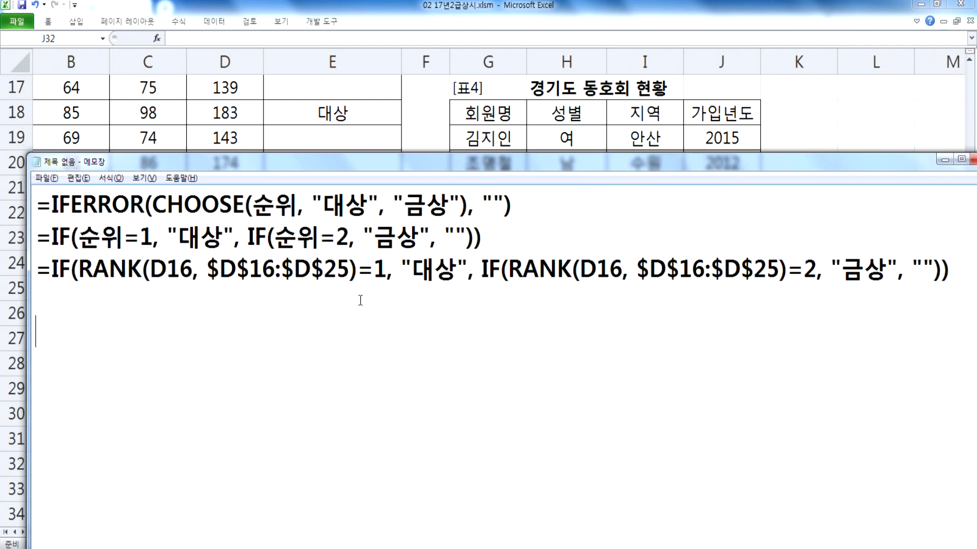
type("ANSWP")
key("shift+Home")
key("Hangul")
type("문제")
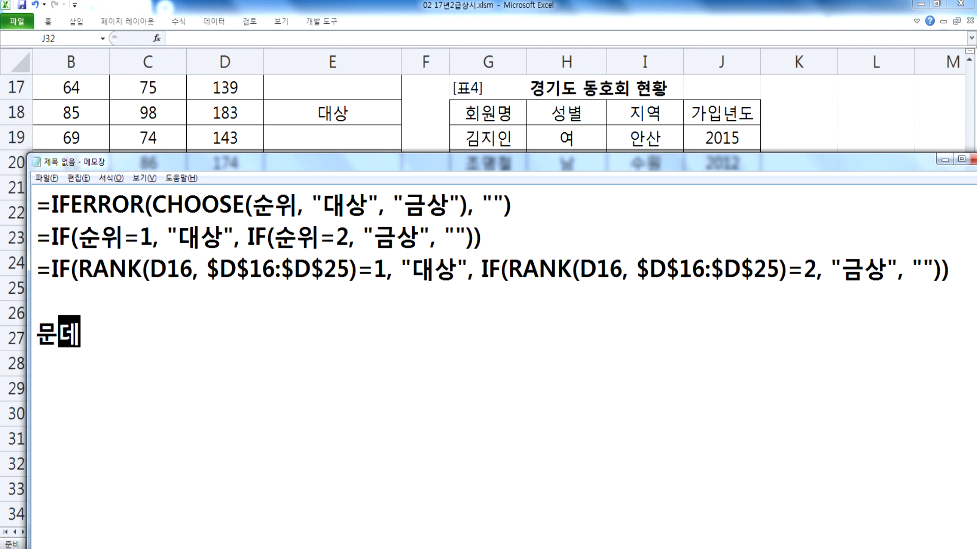
key("BackSpace")
type("제4")
type(") 안ㅅ")
type("산 지역에 삿")
type("시는 동호")
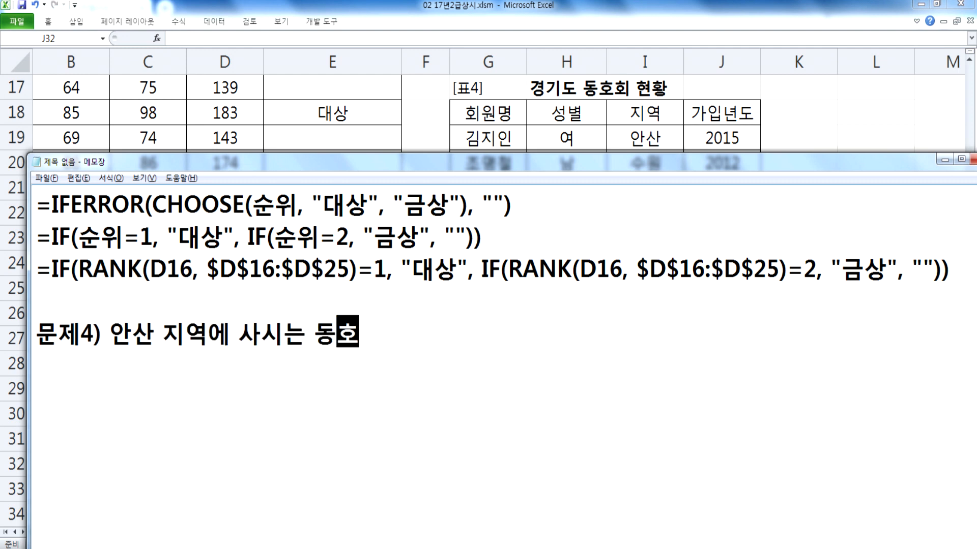
type("회 인원수를 게")
type("산")
Add the hint line 'DSUM, DCOUNTA, DMAX 함수중에서 알맞은 함수를 사용'.
key("Return")
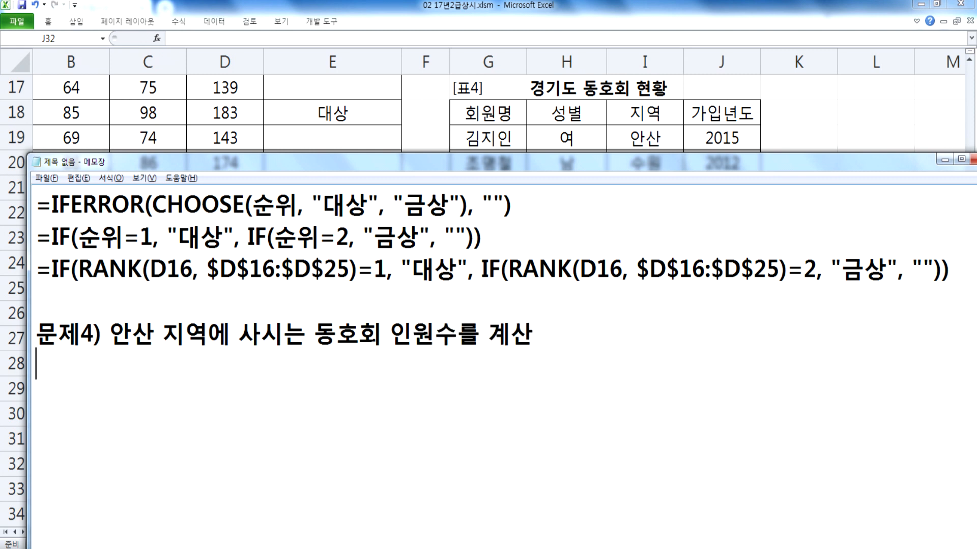
type("DSUM")
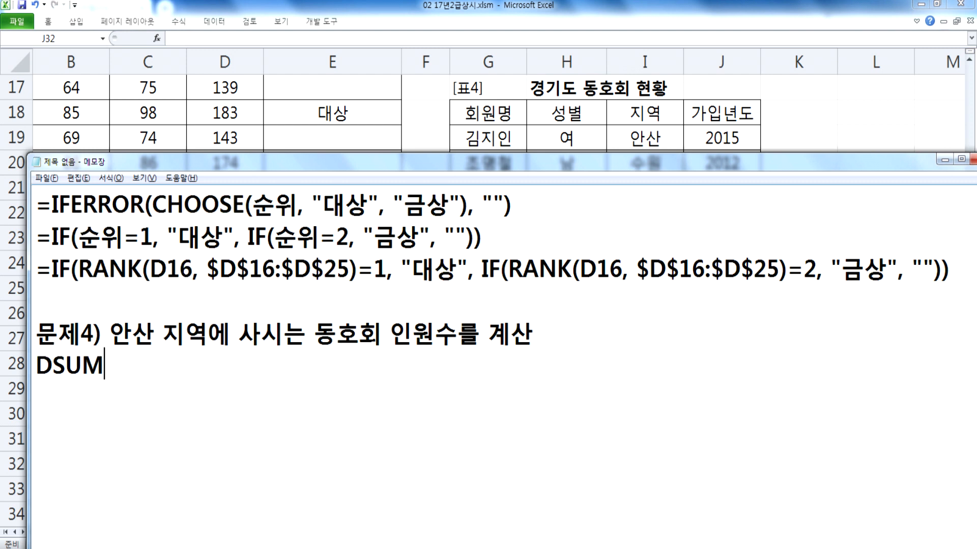
type(", DCOUNT")
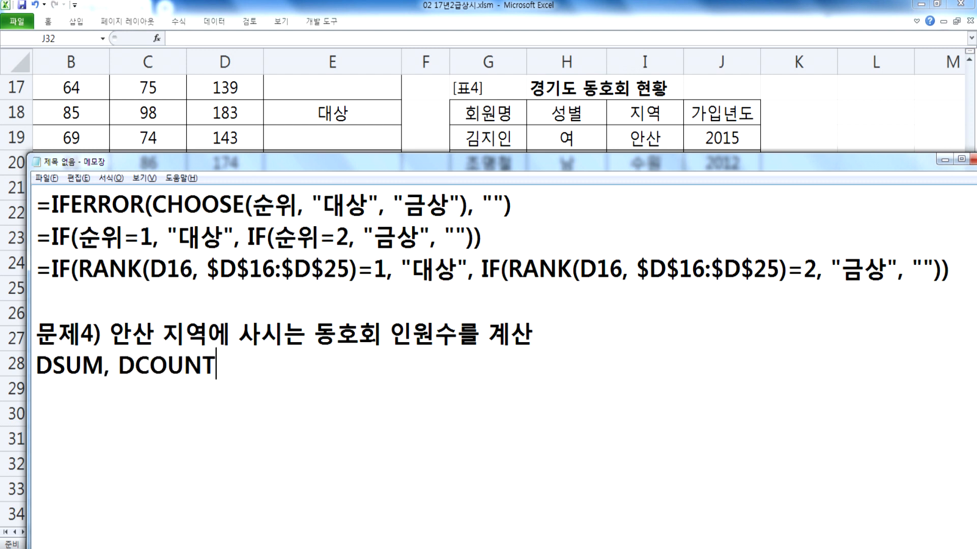
type("A, DMNAX")
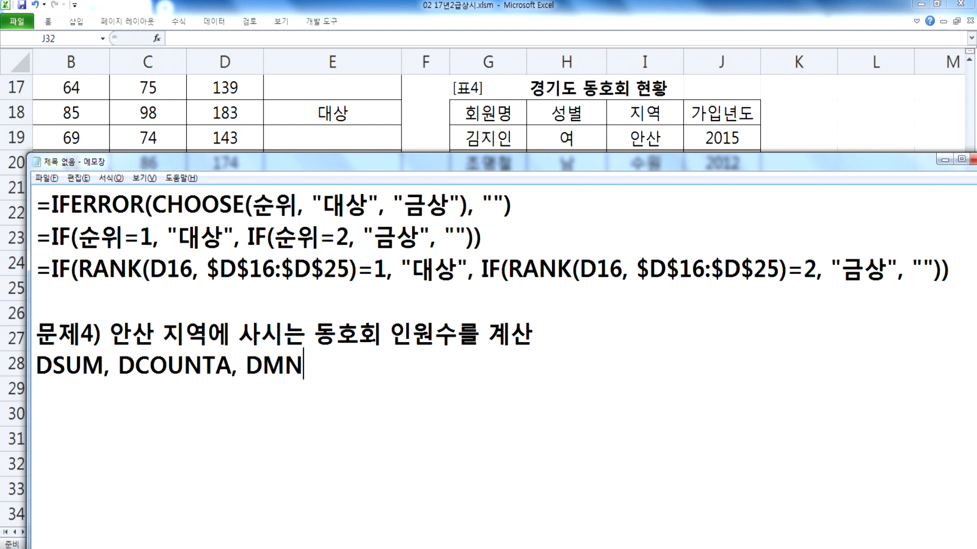
key("Left")
key("Left")
key("Left")
key("BackSpace")
key("End")
type("G")
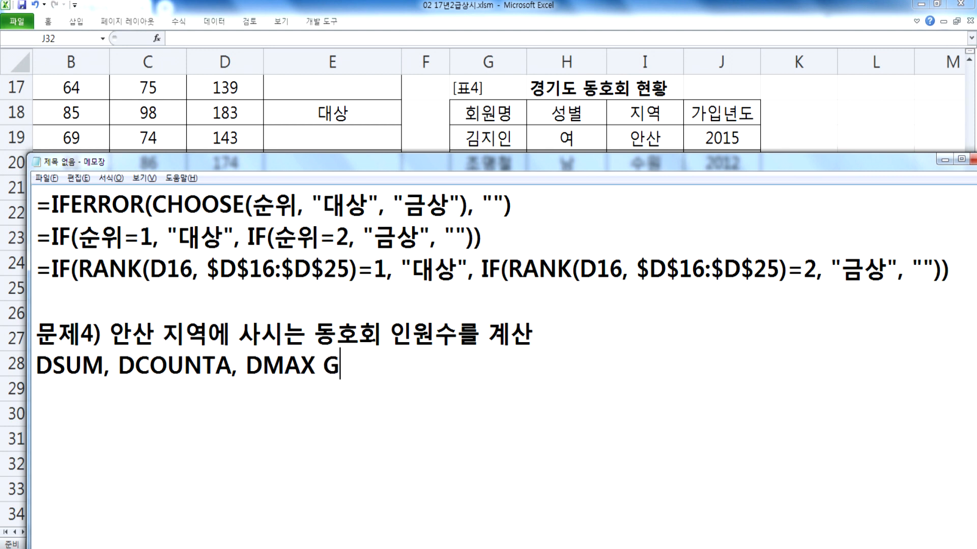
key("BackSpace")
type("함수")
type("중에서 알자")
type("ㅈ으")
key("BackSpace")
key("BackSpace")
key("BackSpace")
type("맞")
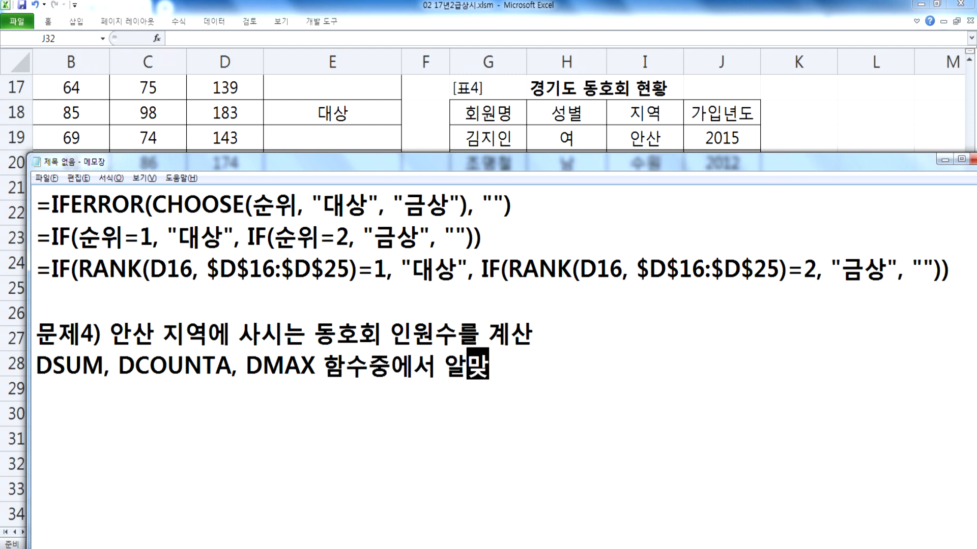
type("은 함수를 상용")
Begin the formula =DCOUNTA( on a new line below the hint.
key("Return")
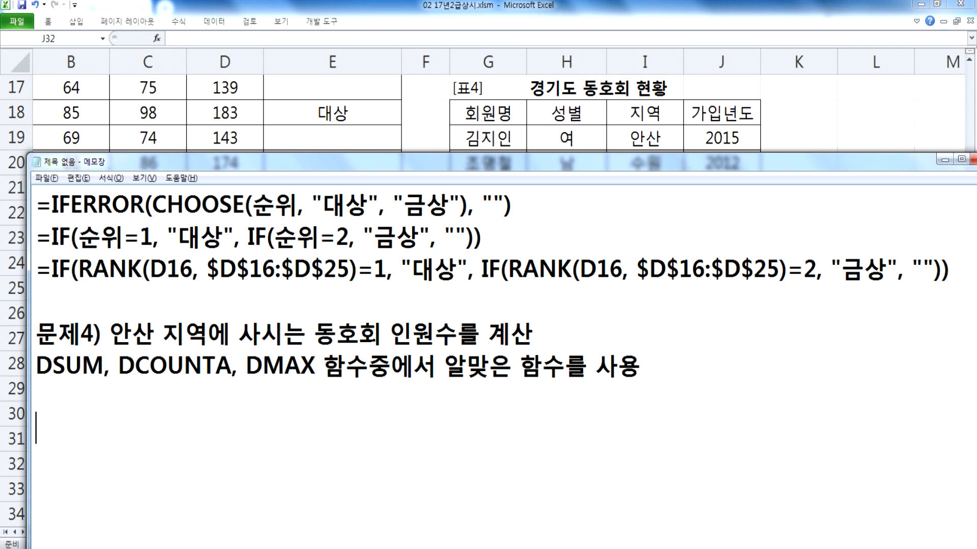
key("Return")
type("=DCO")
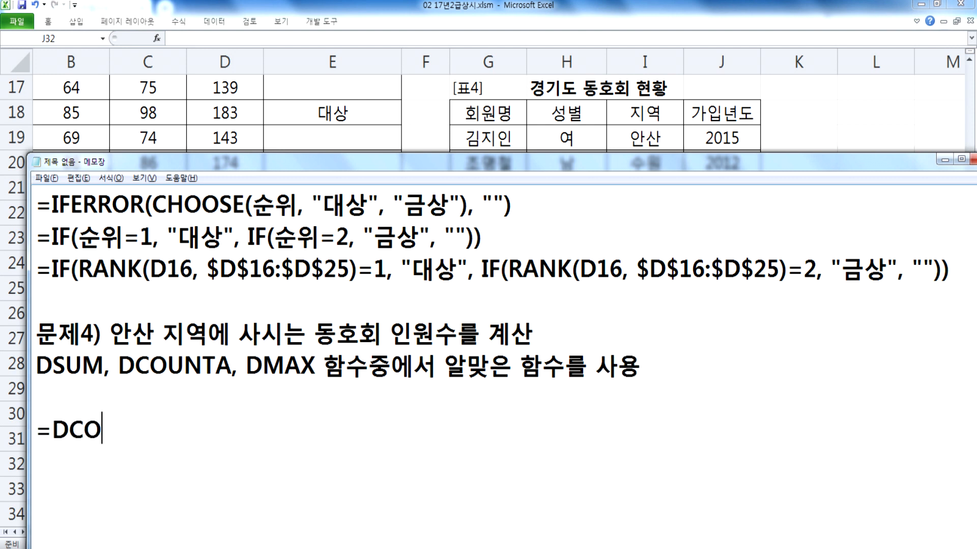
type("UNTA")
type("*(")
key("BackSpace")
key("BackSpace")
type("(")
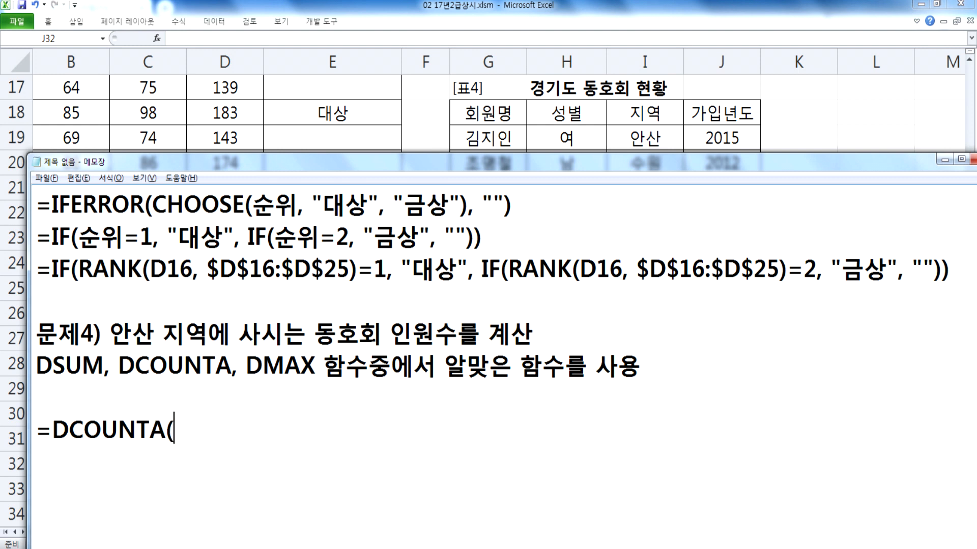
left_click(604, 86)
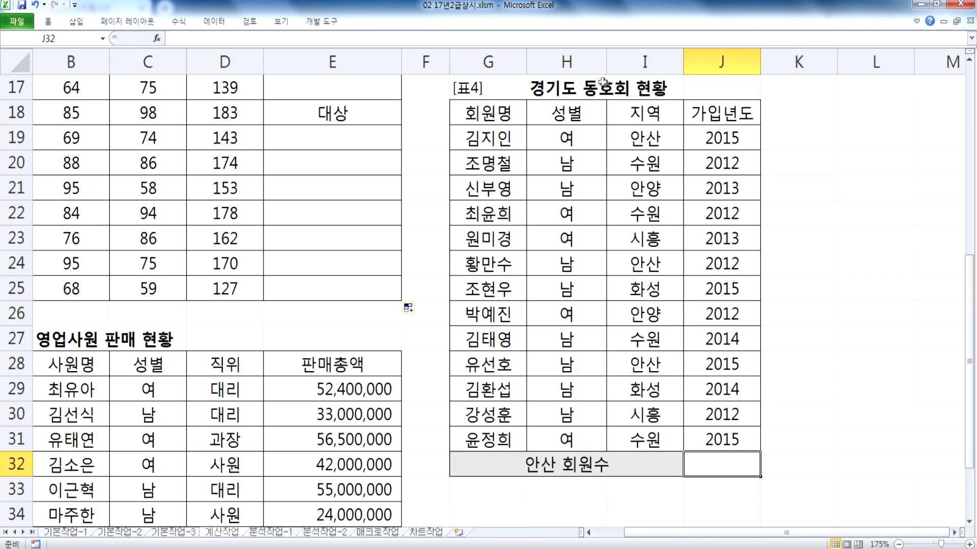
Review table 4 (G18:J31), criteria cells I18:I19, and headers 회원명, 성별, 지역, 가입년도.
left_click_drag(485, 112, 708, 433)
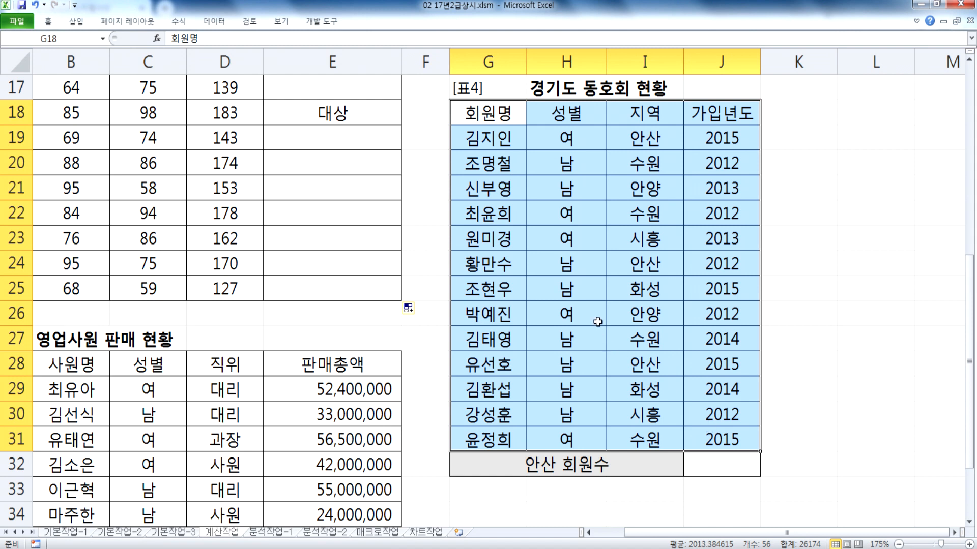
left_click_drag(643, 118, 643, 136)
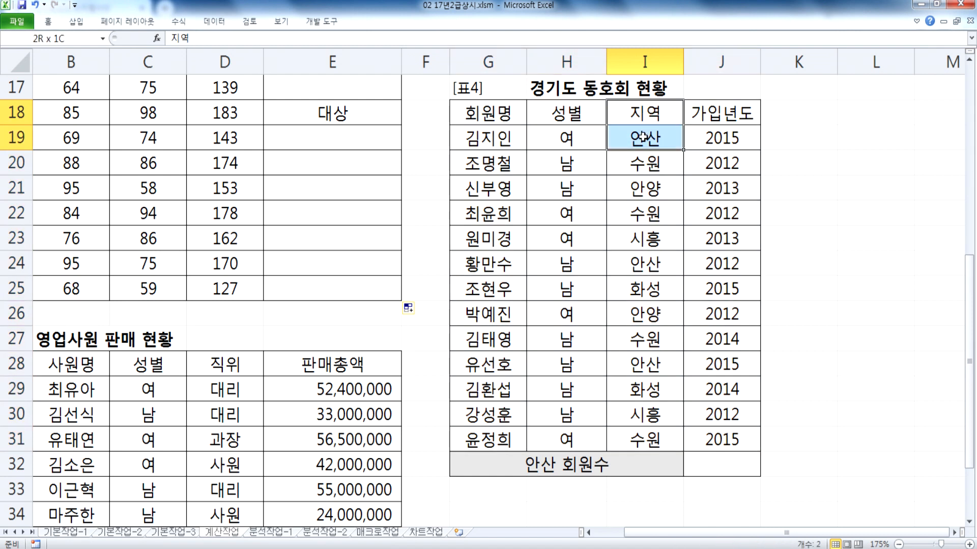
left_click_drag(468, 107, 709, 432)
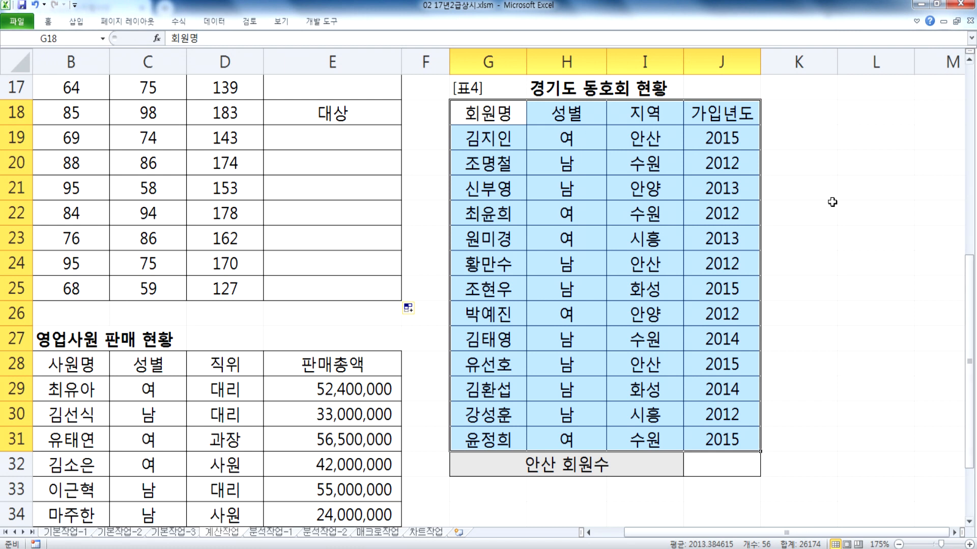
left_click(719, 115)
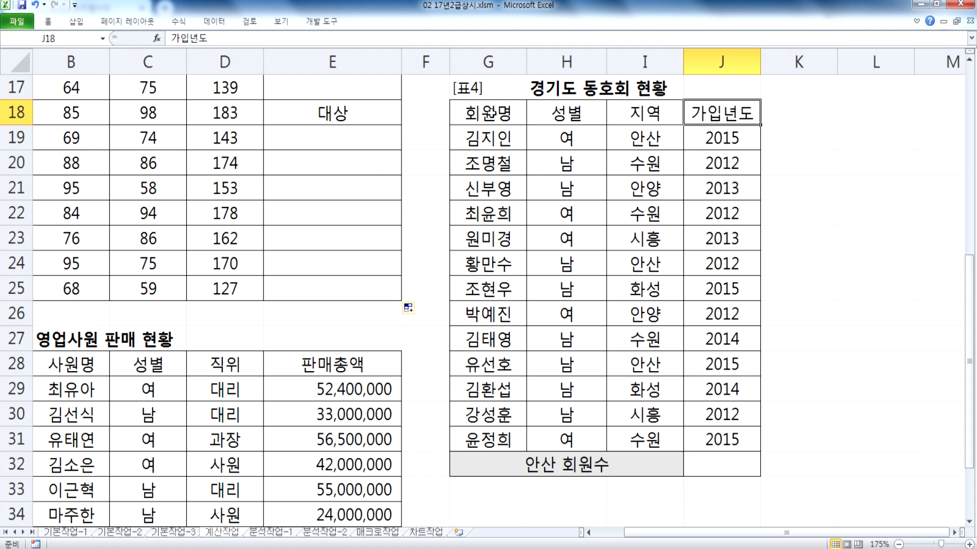
left_click(492, 113)
left_click(560, 118)
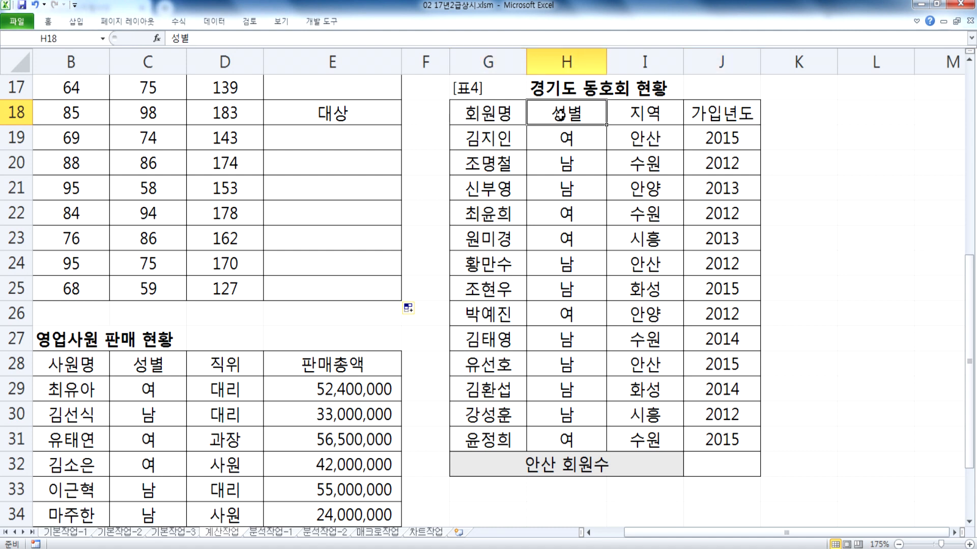
left_click(649, 119)
left_click(727, 116)
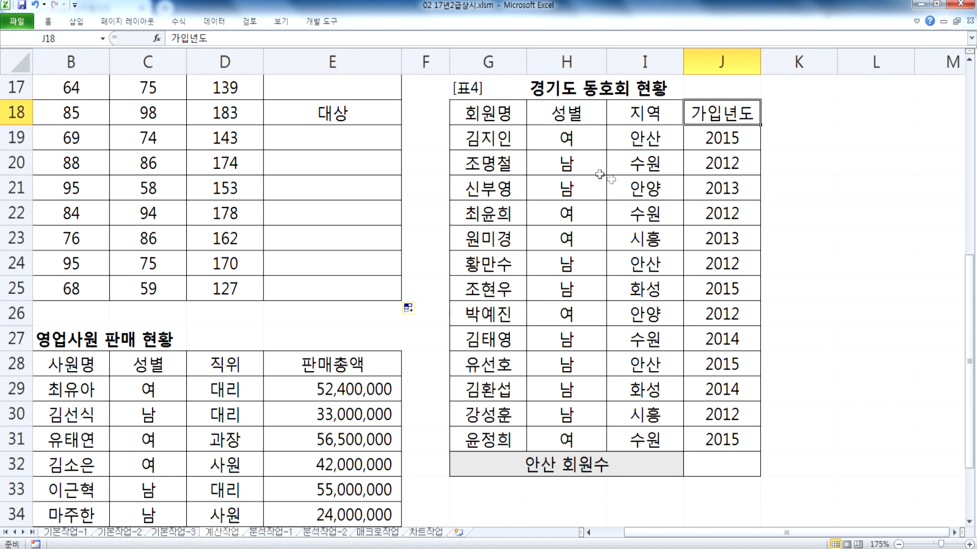
key("alt+Tab")
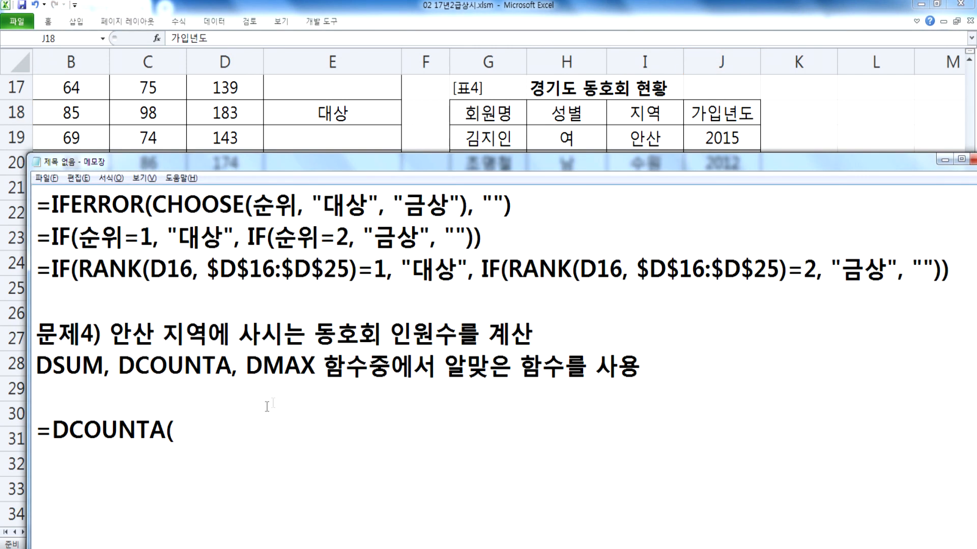
Write =DCOUNTA(G18:J31, 계산할 항목, I18:I19) with a placeholder field argument.
scroll(253, 411, "down", 2)
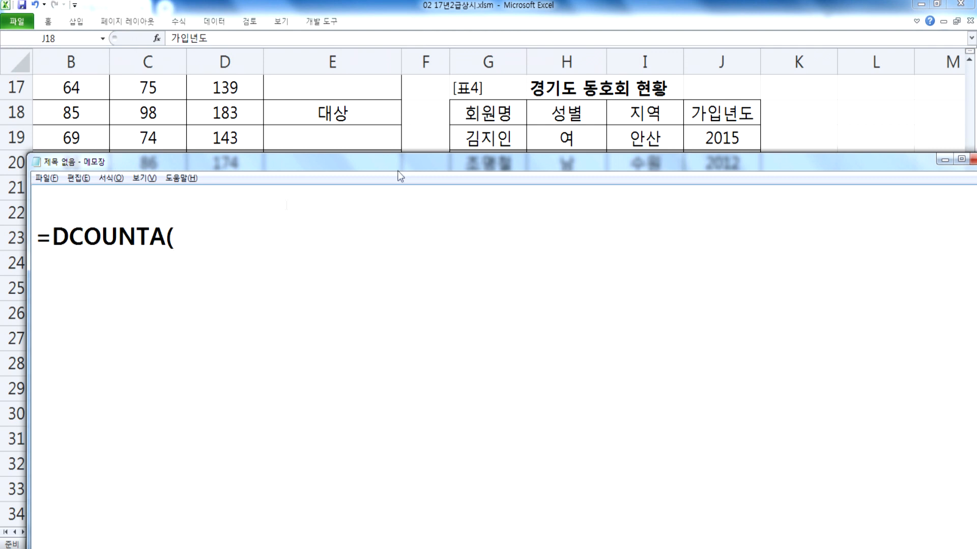
key("alt+Tab")
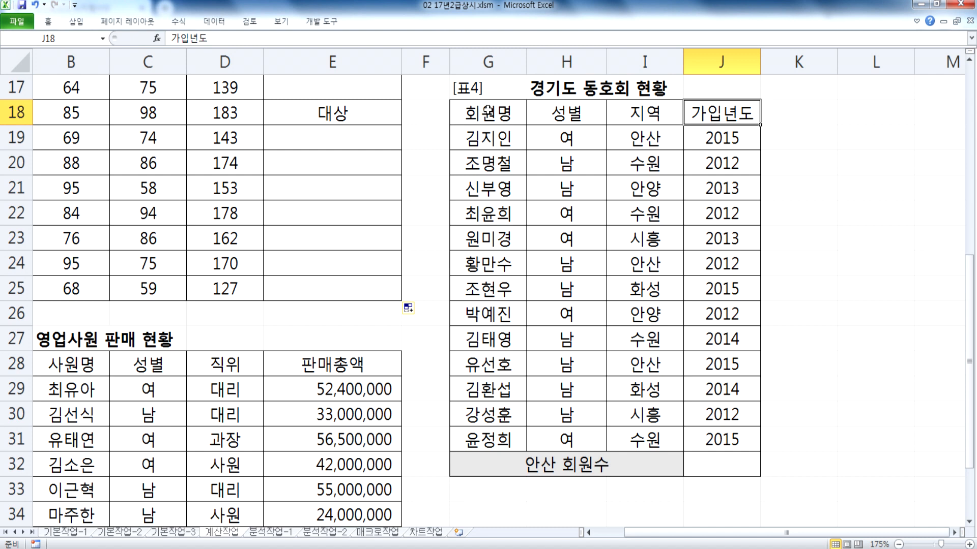
key("alt+Tab")
type("G18:G")
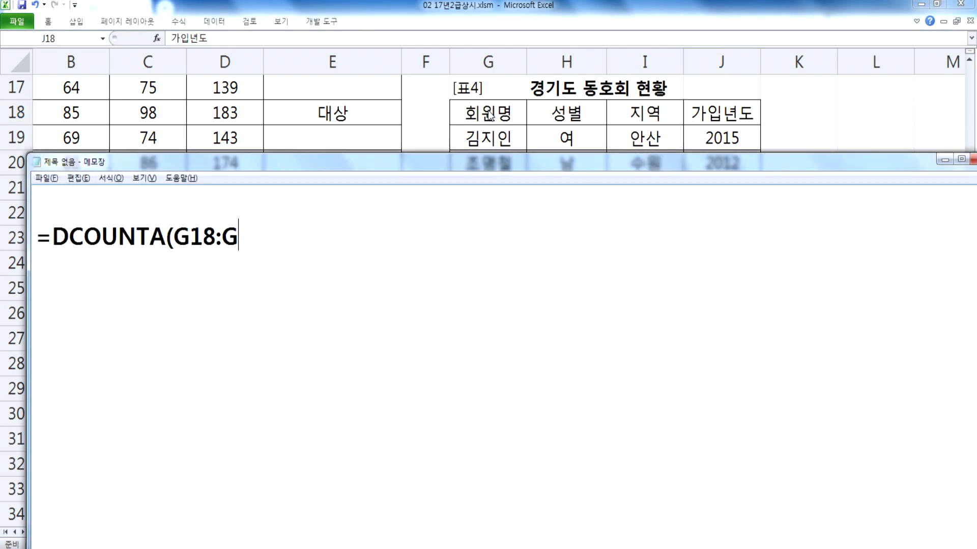
key("BackSpace")
key("alt+Tab")
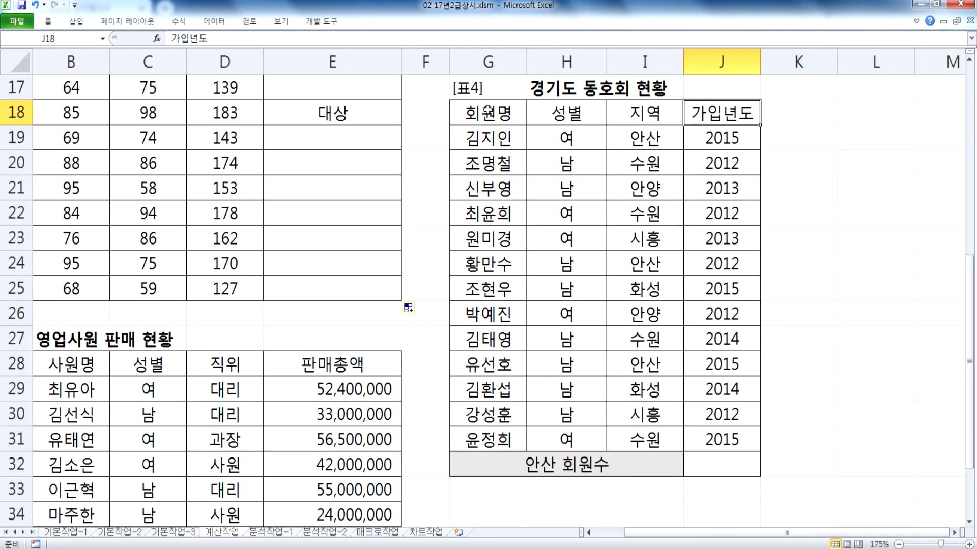
key("alt+Tab")
type("J31")
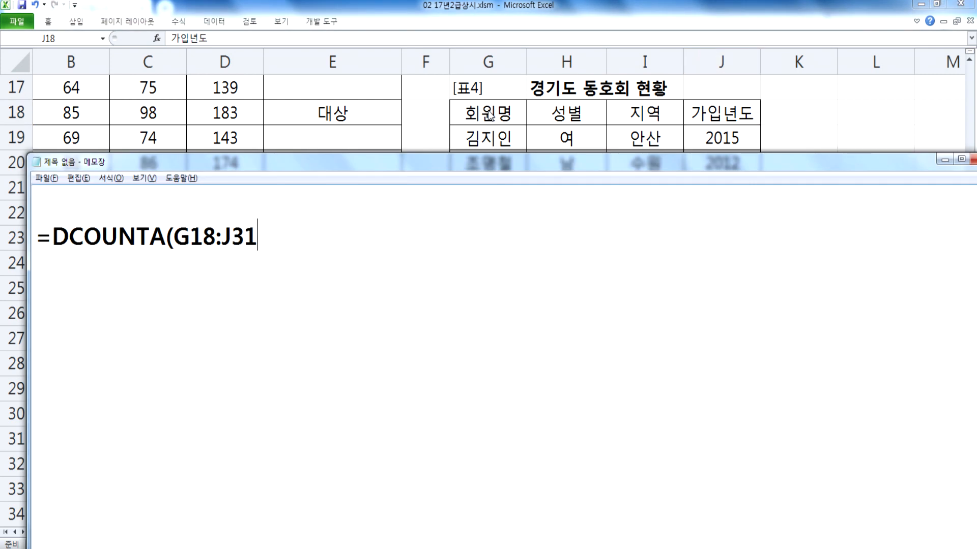
type(", 계산할 항")
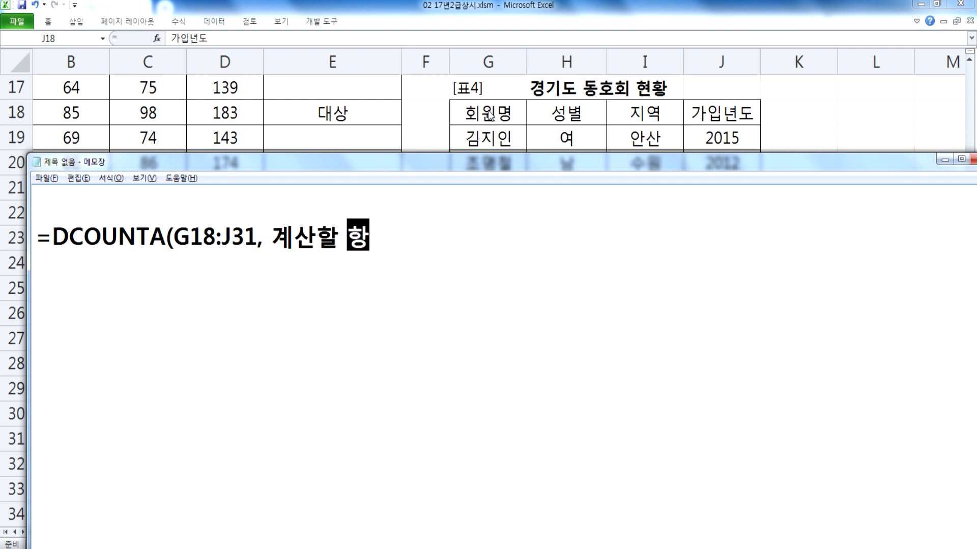
type("목, ")
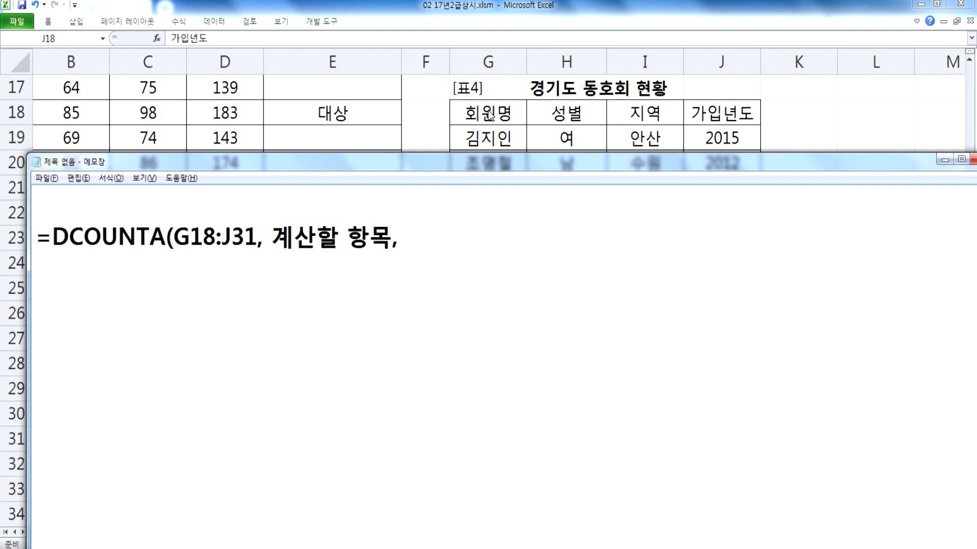
type("I18:I19(")
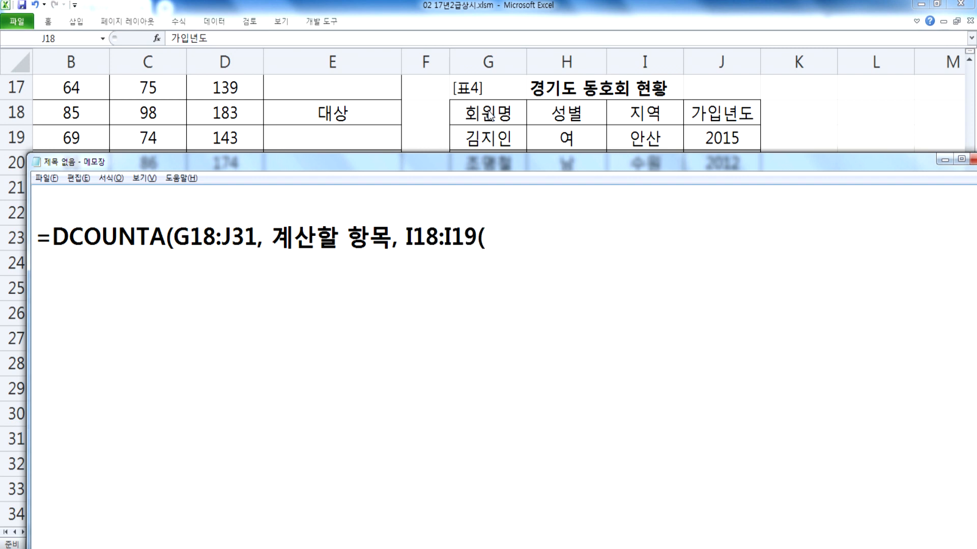
key("BackSpace")
type(")")
Check criteria cells I18:I19 and replace the 계산할 항목 placeholder with field 1.
key("alt+Tab")
left_click_drag(651, 113, 646, 136)
key("alt+Tab")
left_click_drag(276, 230, 392, 237)
left_click_drag(630, 159, 633, 258)
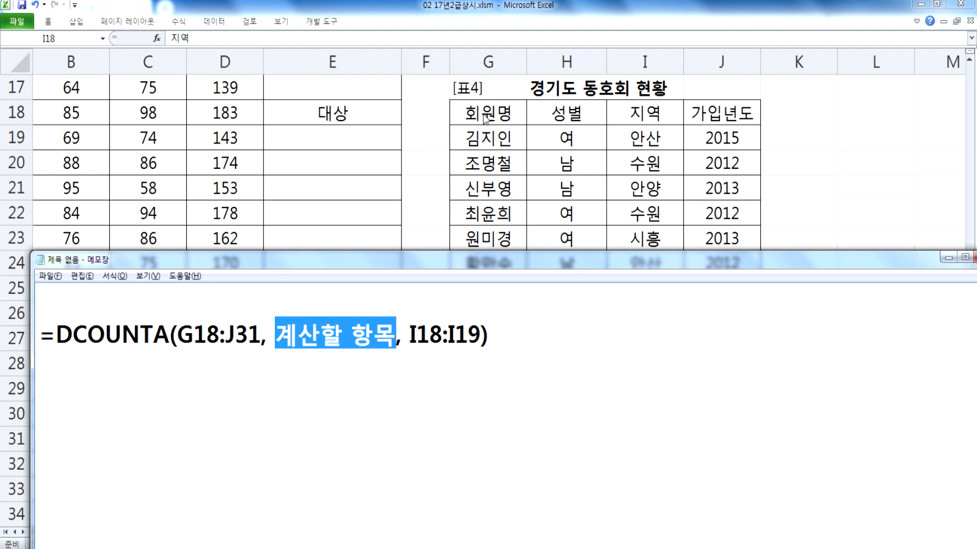
left_click_drag(452, 258, 460, 167)
type("1")
Duplicate the DCOUNTA line with field numbers 2, 3 and 4.
key("ctrl+a")
key("ctrl+c")
left_click(261, 291)
key("ctrl+v")
key("ctrl+v")
Add a final DCOUNT version of the formula using field 4.
key("ctrl+v")
double_click(289, 290)
type("2")
double_click(289, 323)
type("3")
double_click(289, 355)
type("4")
key("ctrl+v")
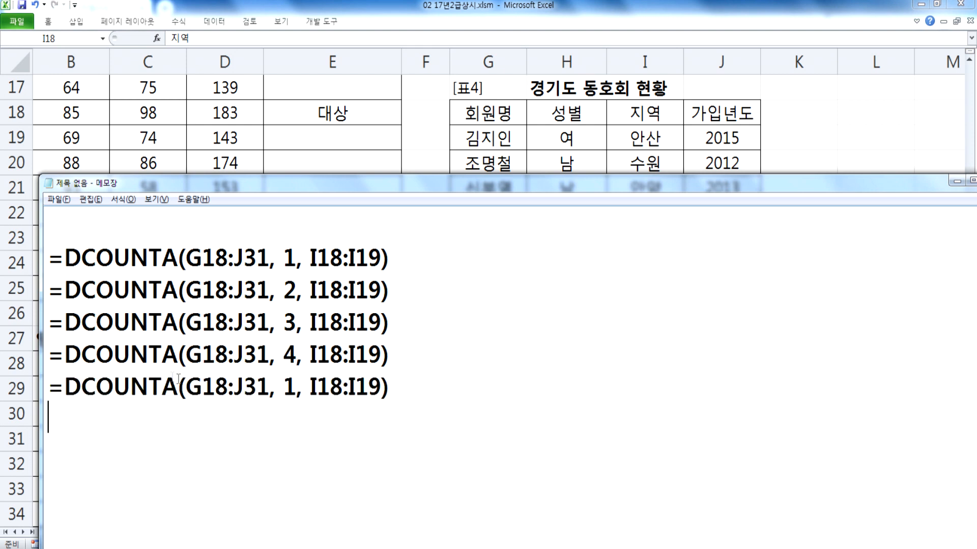
key("Delete")
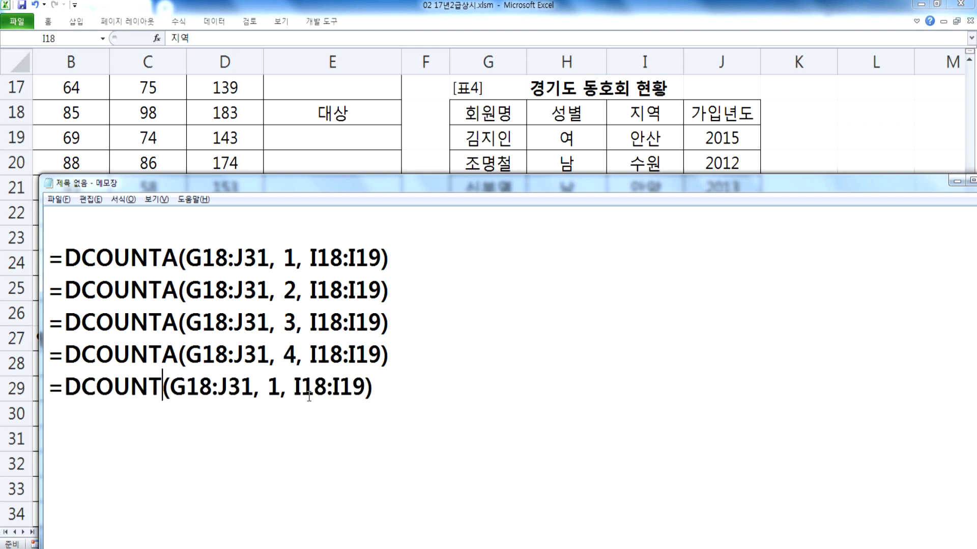
left_click(267, 388)
key("shift+Right")
type("4")
left_click(716, 141)
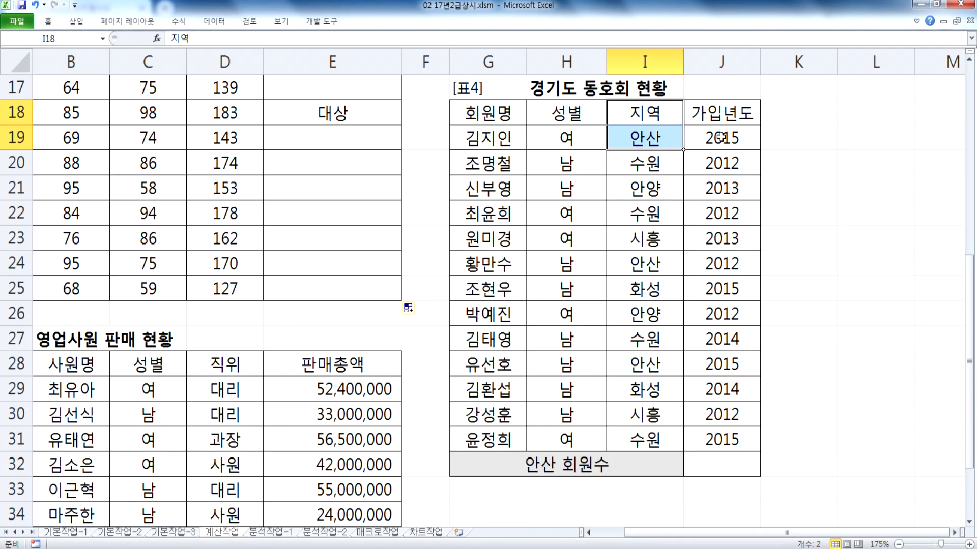
left_click(721, 137)
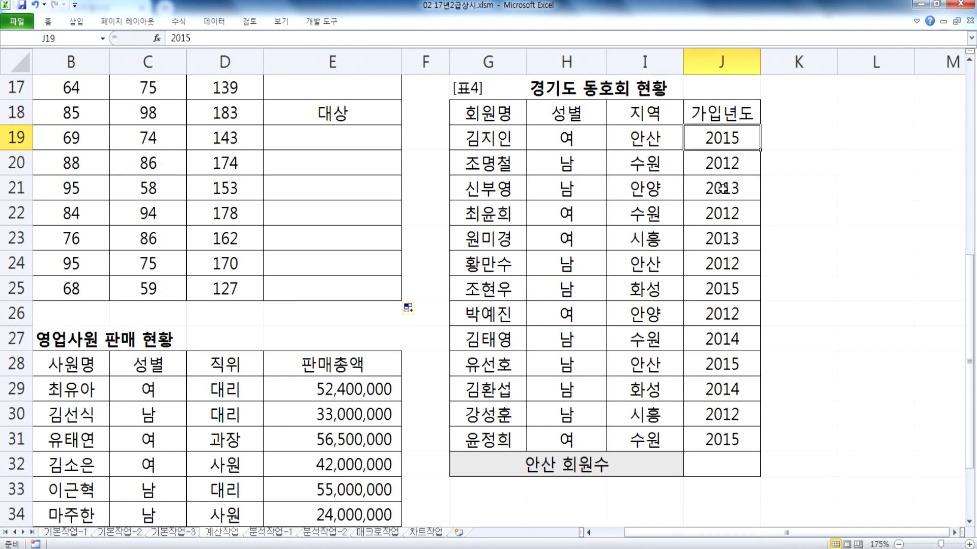
left_click(723, 189)
left_click(717, 262)
left_click(714, 308)
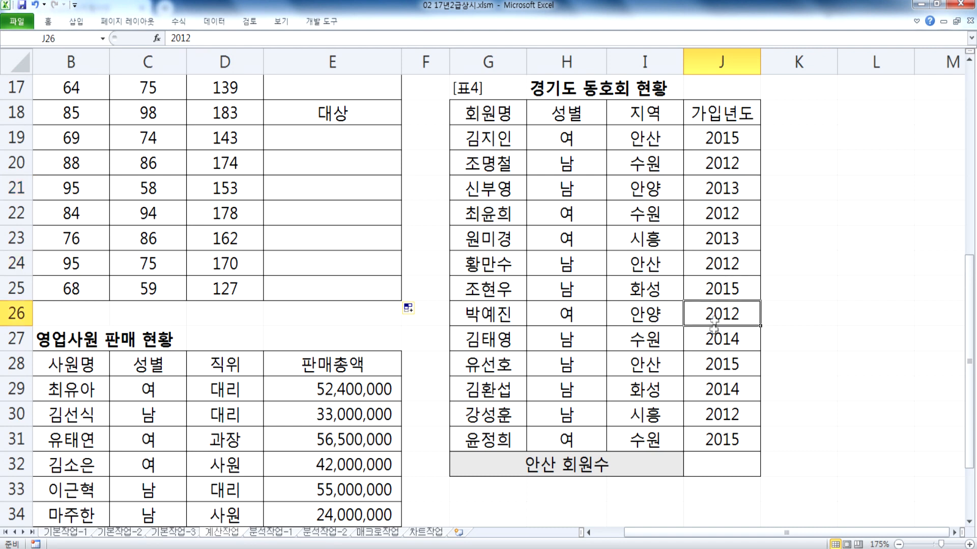
left_click(712, 358)
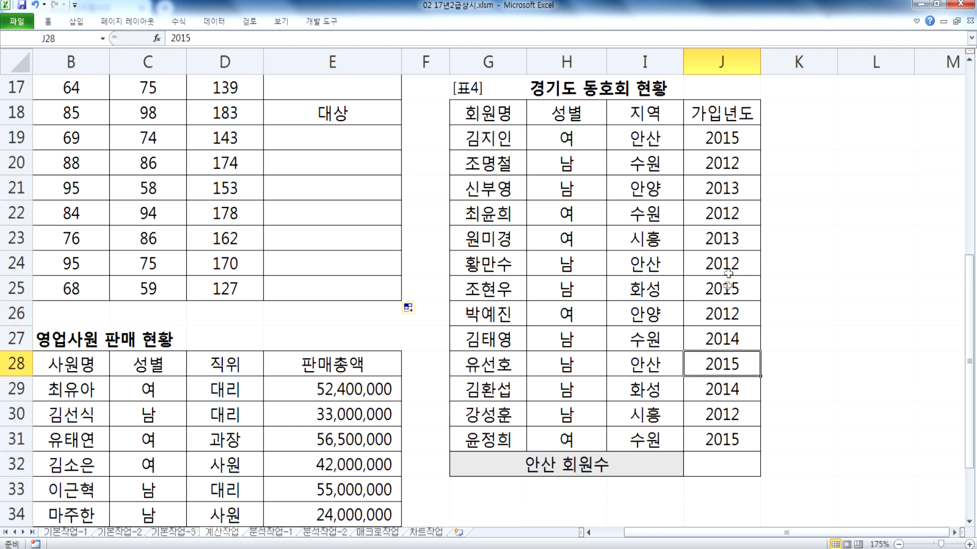
left_click_drag(721, 144, 721, 363)
key("alt+Tab")
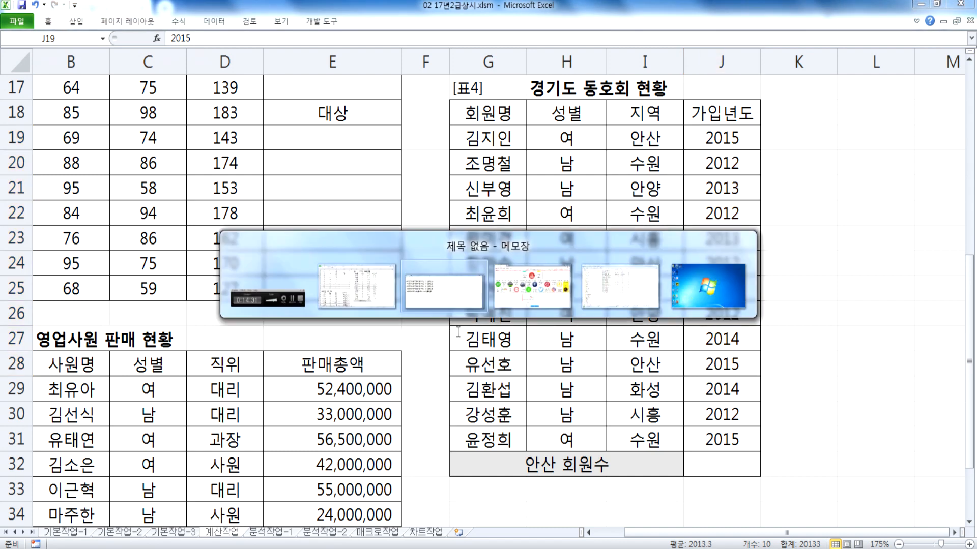
left_click(162, 386)
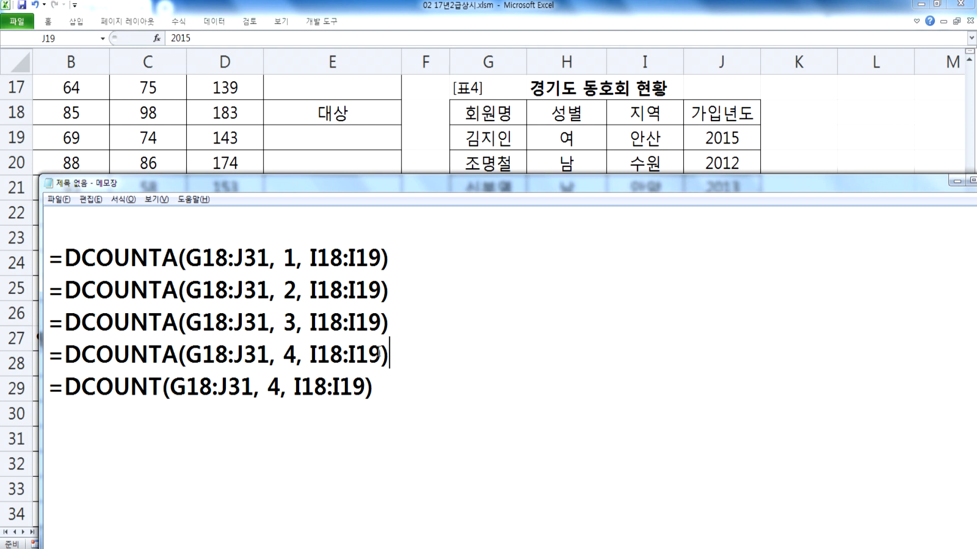
Highlight the four DCOUNTA formula lines and then the DCOUNT line in Notepad to compare them.
left_click_drag(389, 354, 65, 290)
left_click(402, 387)
left_click_drag(65, 387, 162, 387)
left_click(125, 413)
Note that DCOUNT sees only the numeric 가입년도 field, while the four DCOUNTA lines count numbers and text.
key("BackSpace")
type(": 숫ㅈ")
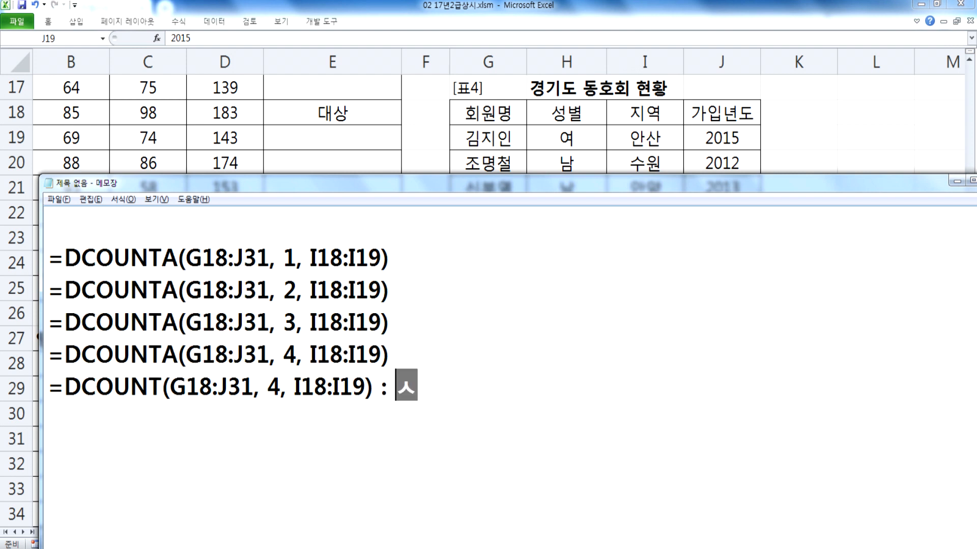
type("자항목이 ")
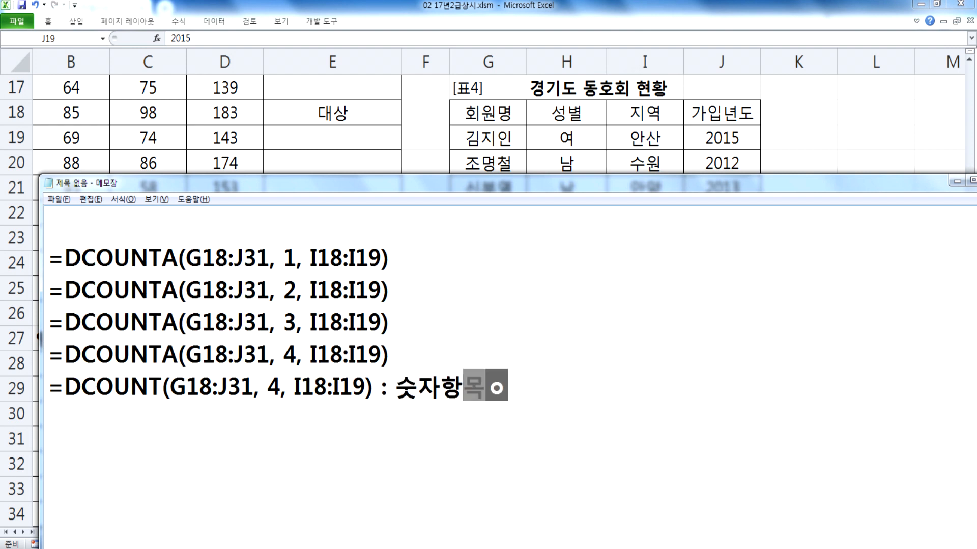
type("간")
type("입년도 ㅎ")
type("ㅏ나밖에 ")
type("없다.")
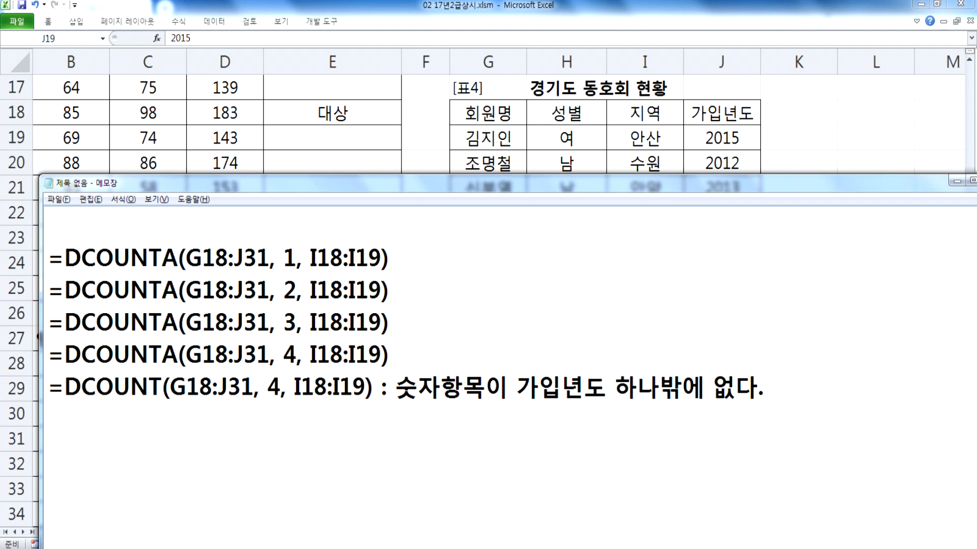
type(" : 위")
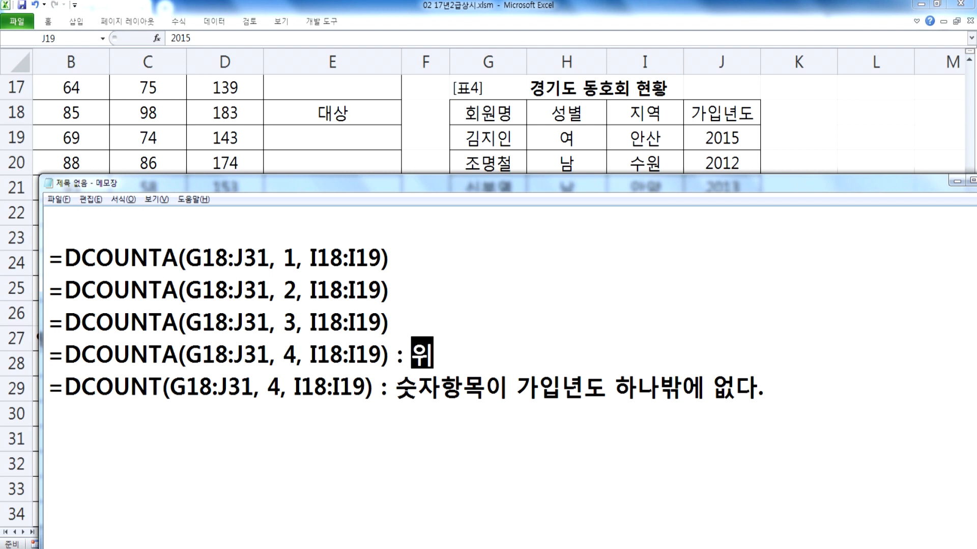
type("의 4가지는 ")
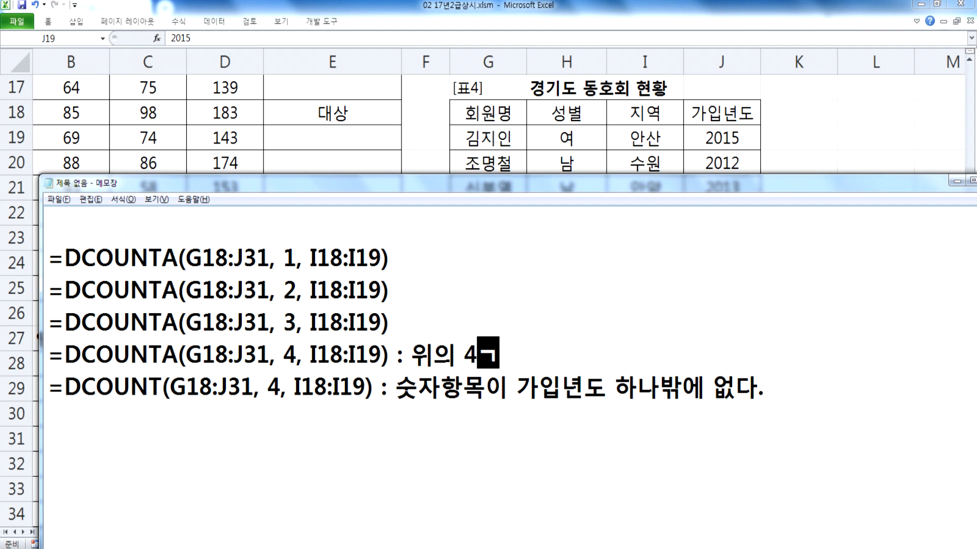
type("숫")
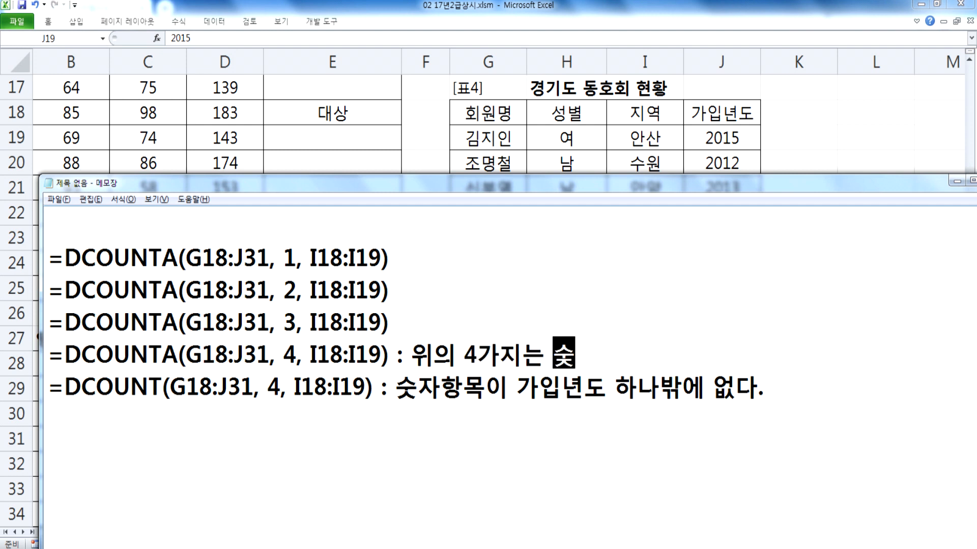
type("자, 문")
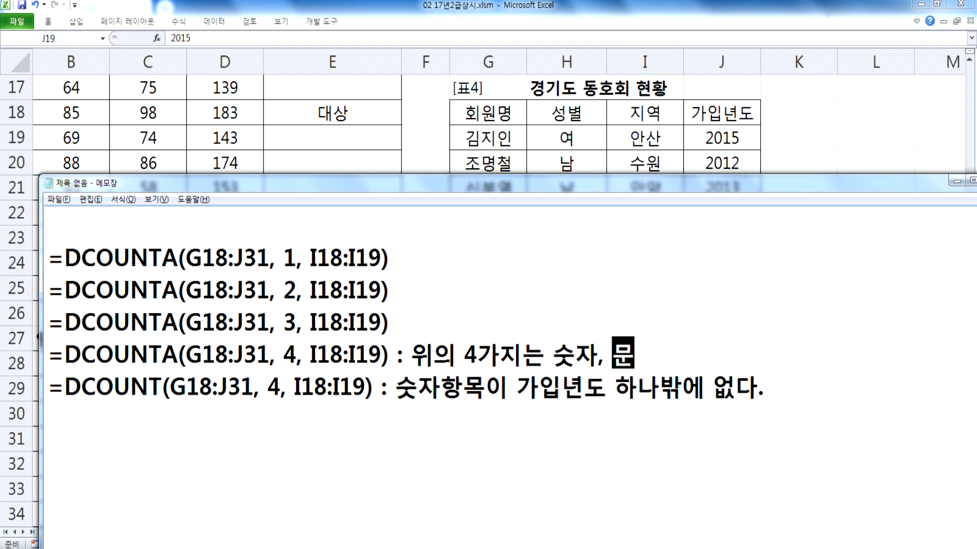
type("자 상관ㅇ버")
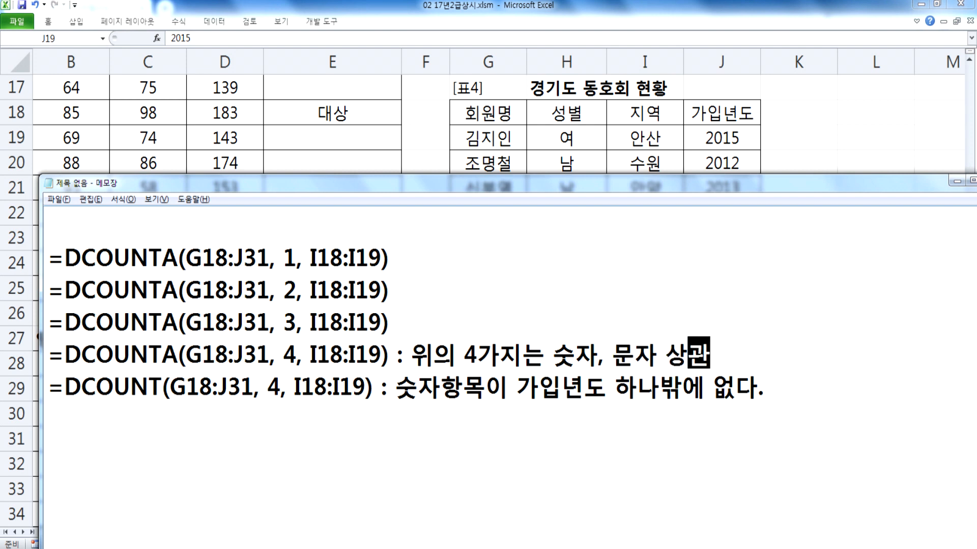
key("BackSpace")
key("BackSpace")
key("BackSpace")
type("없이 ")
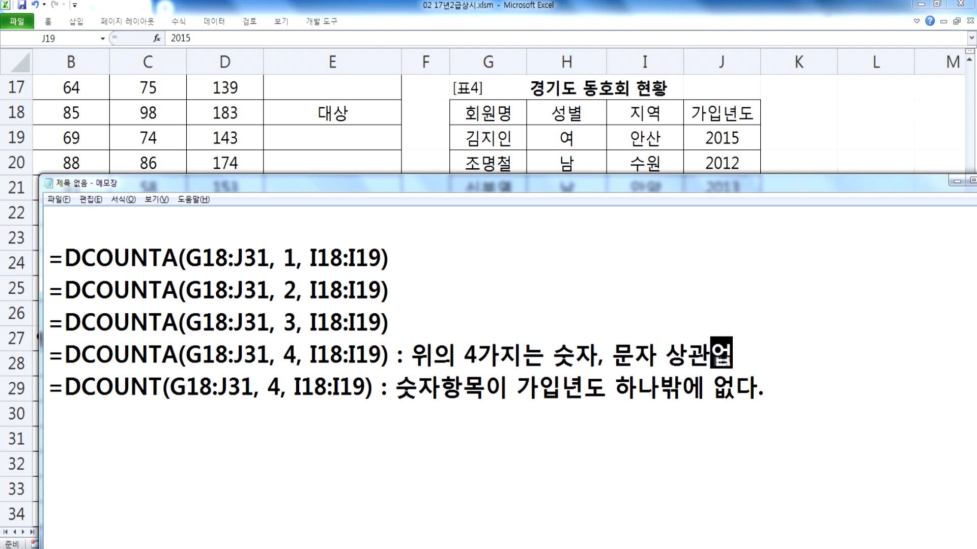
type("카")
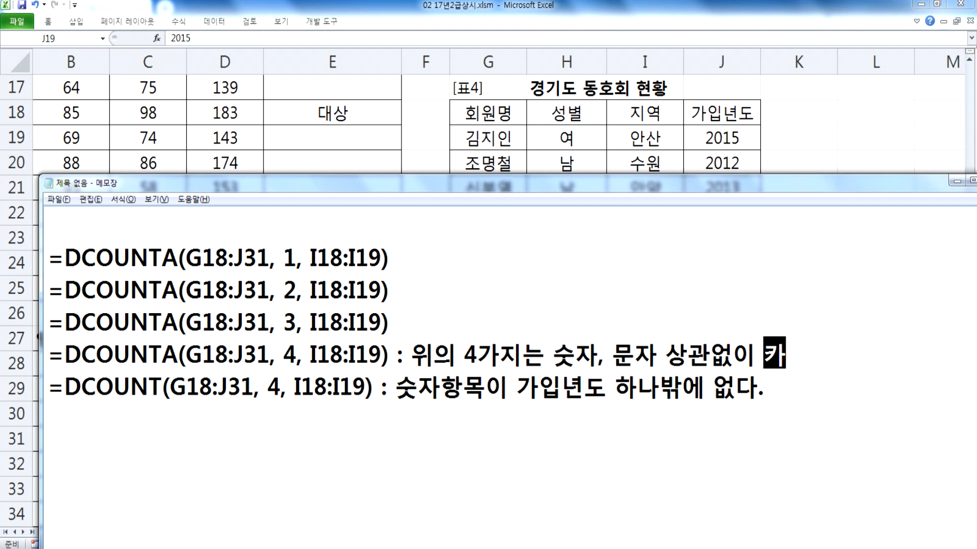
type("운트하기 때문에")
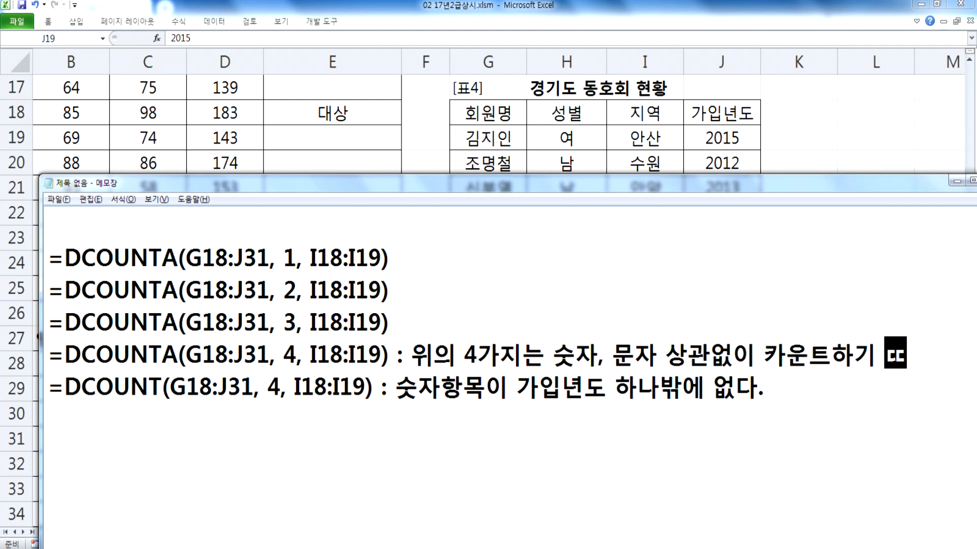
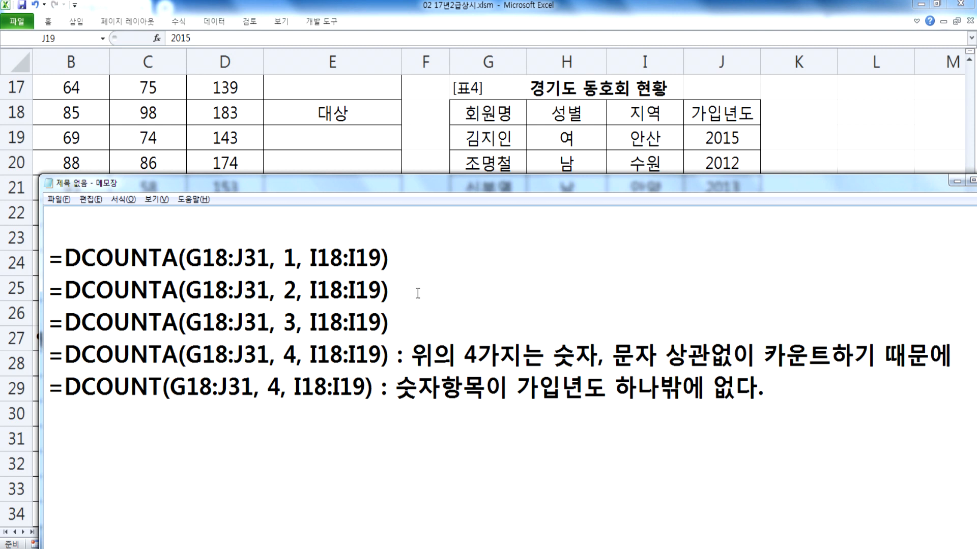
Mark field number 4 in the DCOUNT note, then return to the Excel club membership table.
double_click(275, 389)
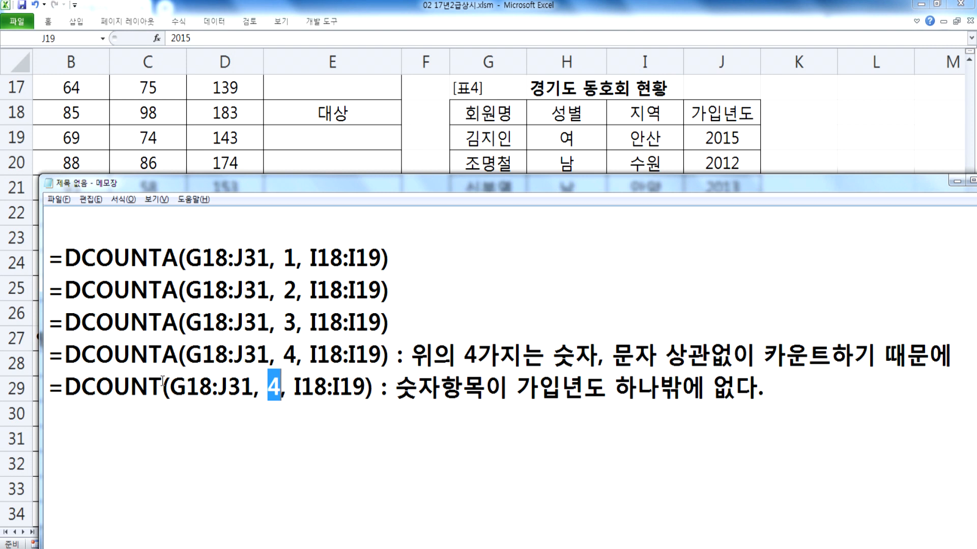
left_click(360, 431)
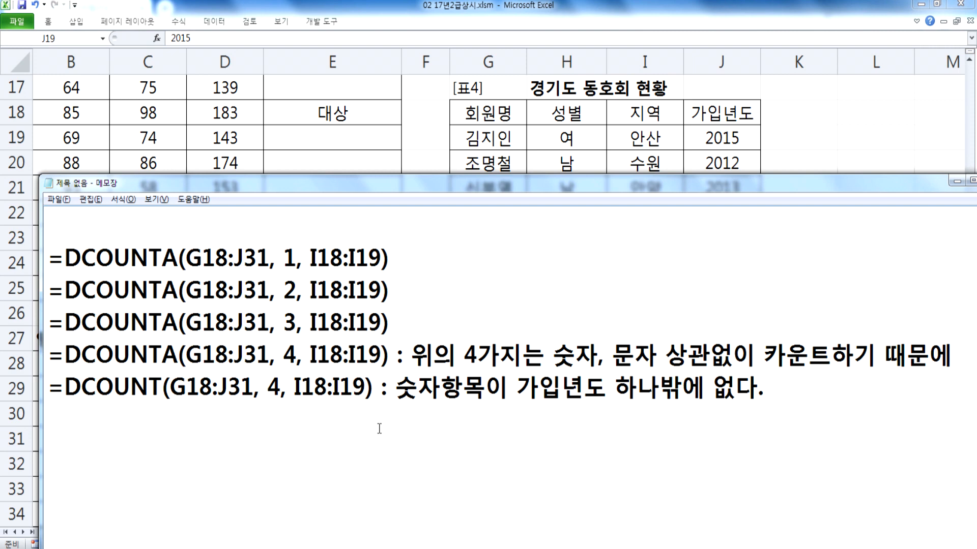
key("alt+Tab")
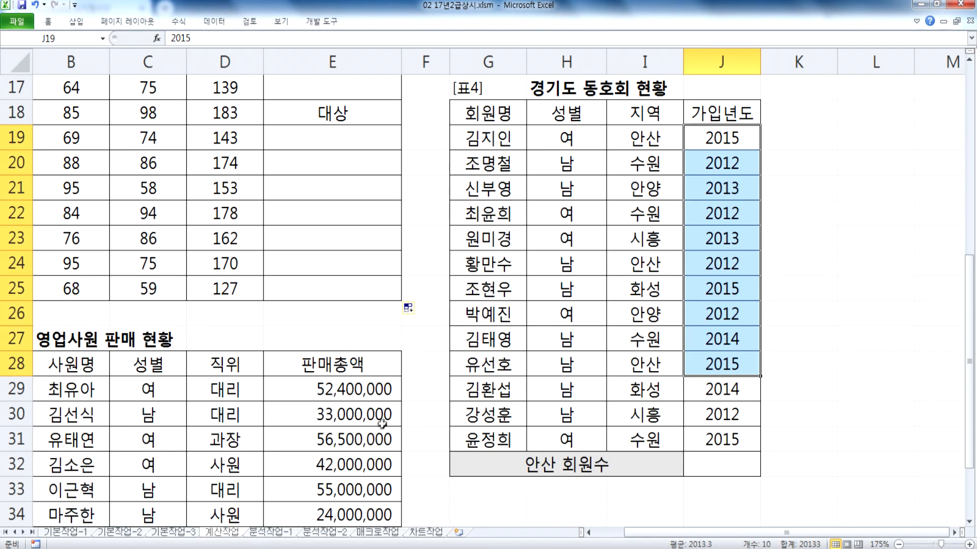
Copy the fourth DCOUNTA formula from the notes into the 안산 회원수 cell J32.
key("alt")
key("alt+Tab")
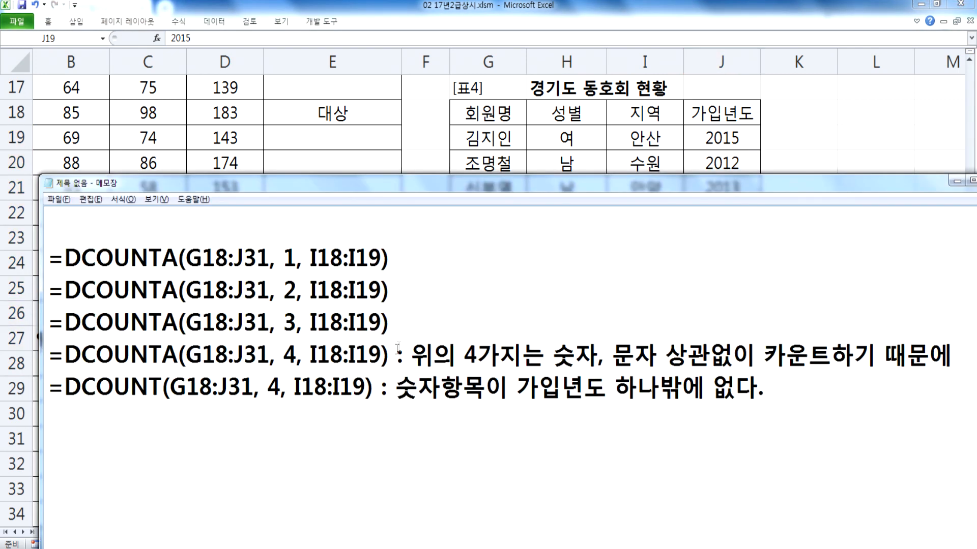
left_click_drag(389, 356, 50, 356)
key("ctrl+c")
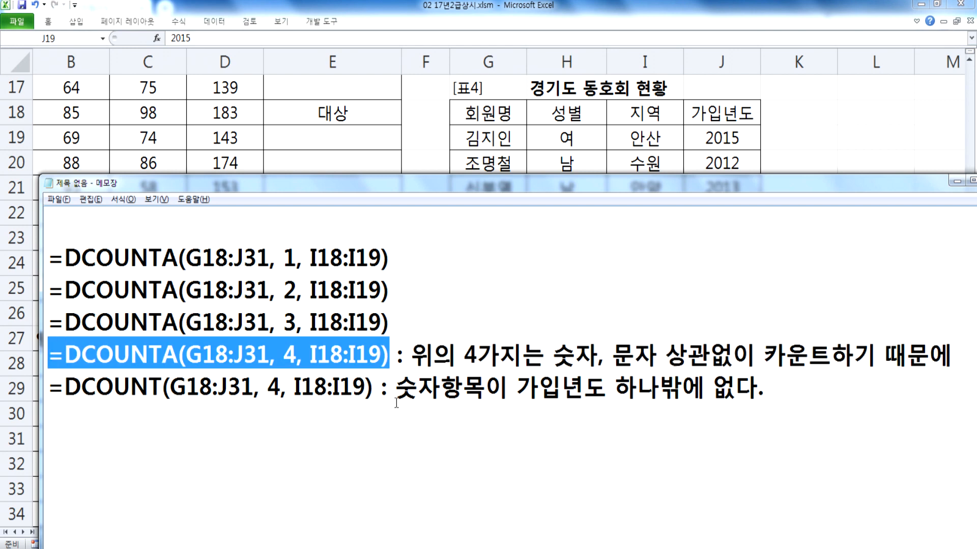
key("alt+Tab")
double_click(739, 463)
key("ctrl+v")
key("Return")
left_click(717, 460)
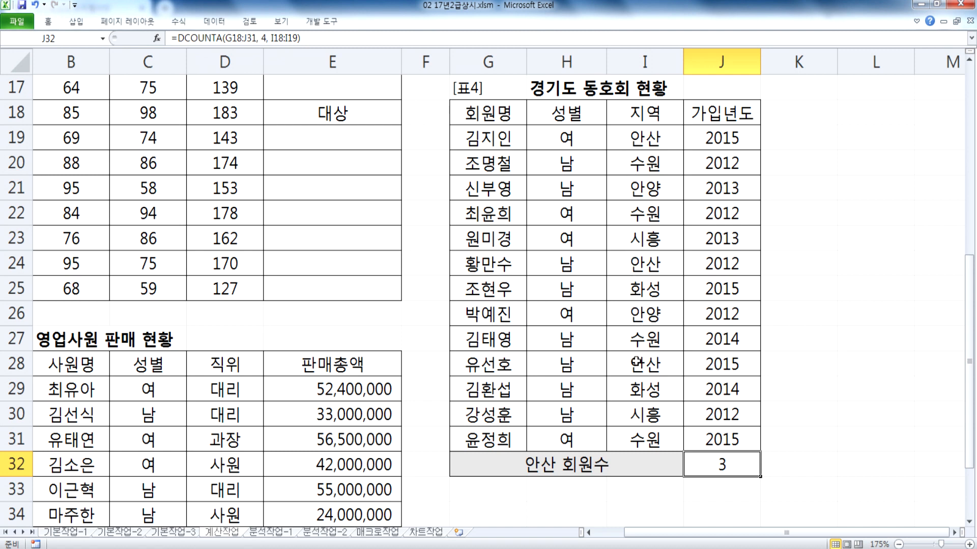
key("F2")
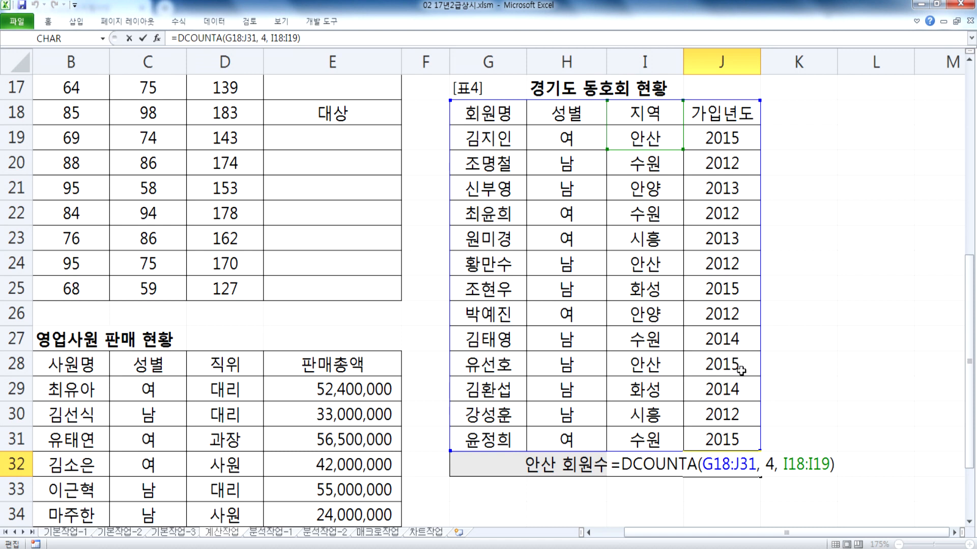
key("Escape")
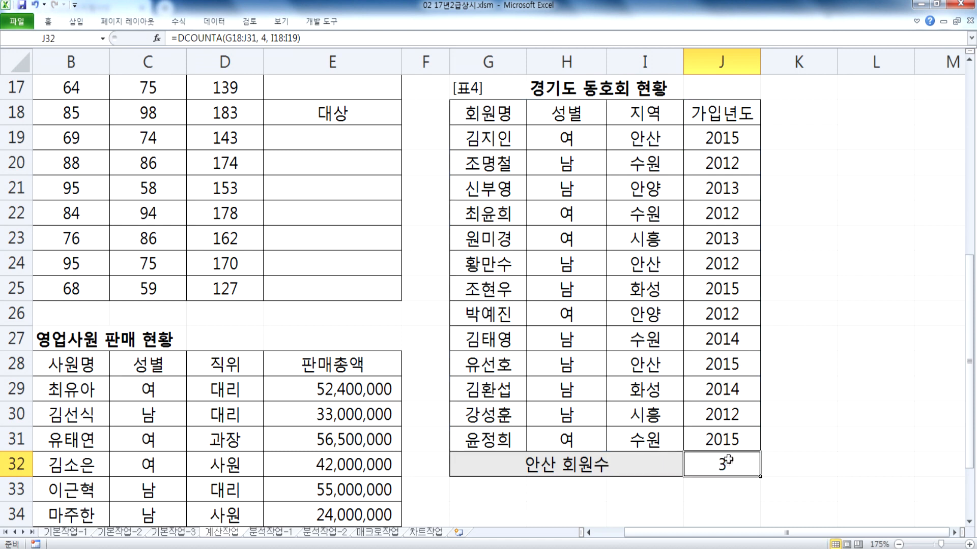
Highlight the three 안산 entries in the 지역 column for comparison.
left_click(645, 144)
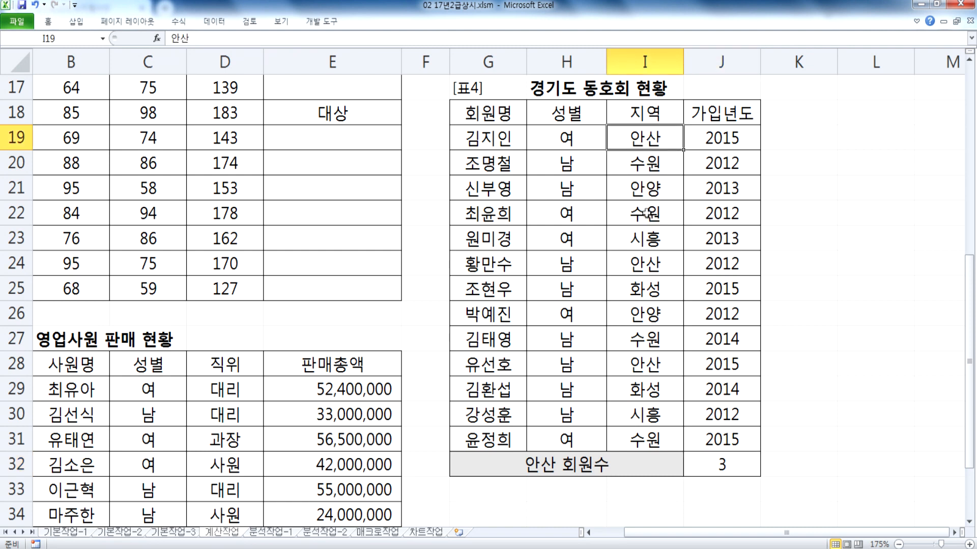
left_click(651, 265, "ctrl")
left_click(659, 364, "ctrl")
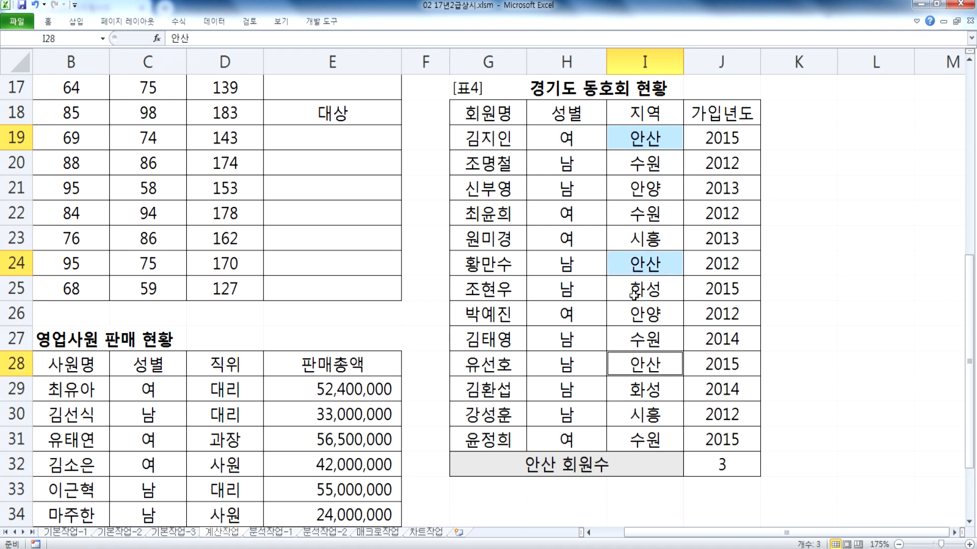
left_click(741, 462)
Try J32's DCOUNTA field argument as 3, then 2, then 1, checking each result.
key("F2")
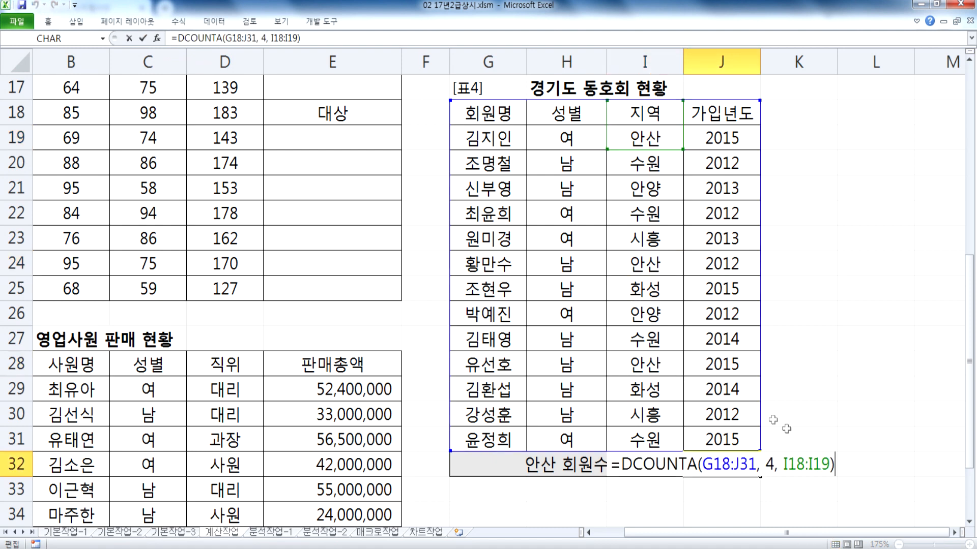
key("BackSpace")
type("3")
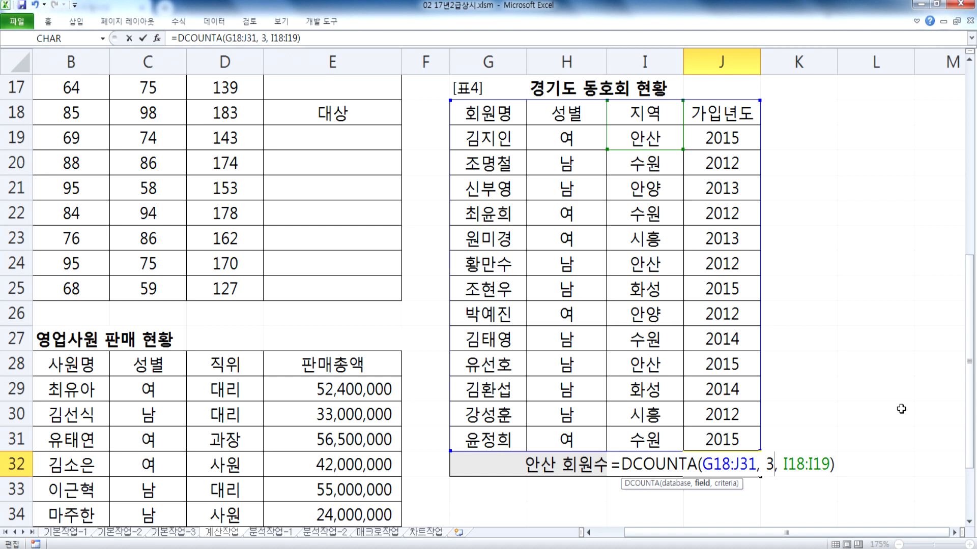
key("Return")
left_click(737, 465)
key("F2")
double_click(770, 464)
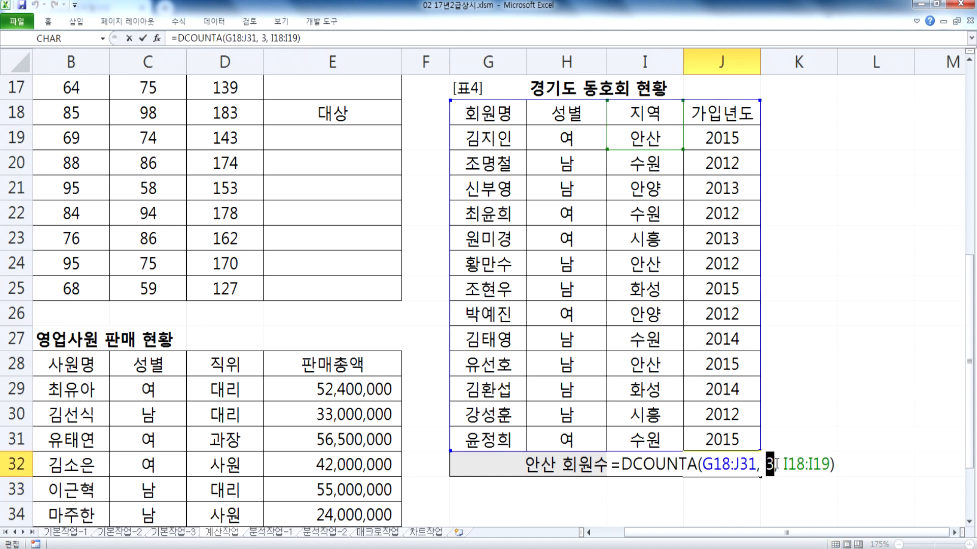
type("2")
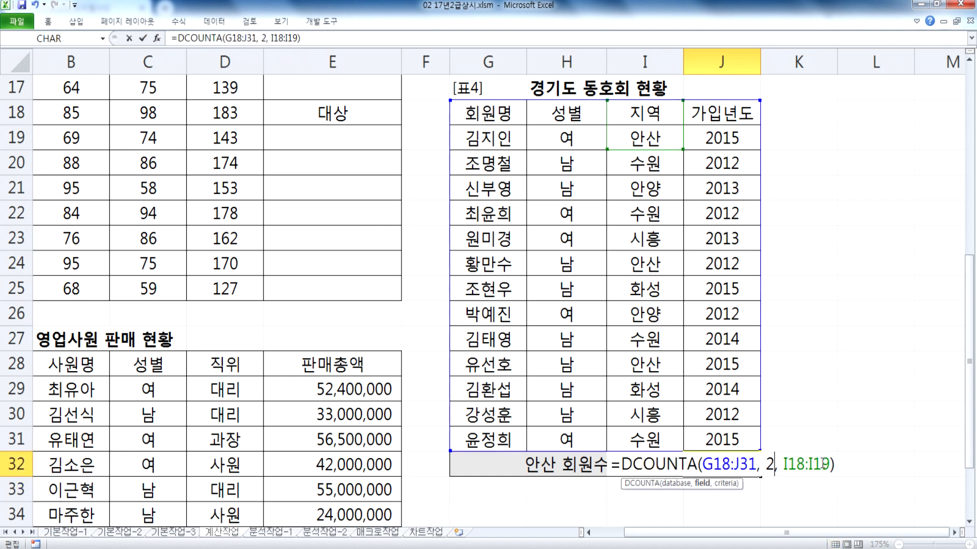
key("Return")
left_click(752, 464)
key("F2")
double_click(769, 463)
type("1")
key("Return")
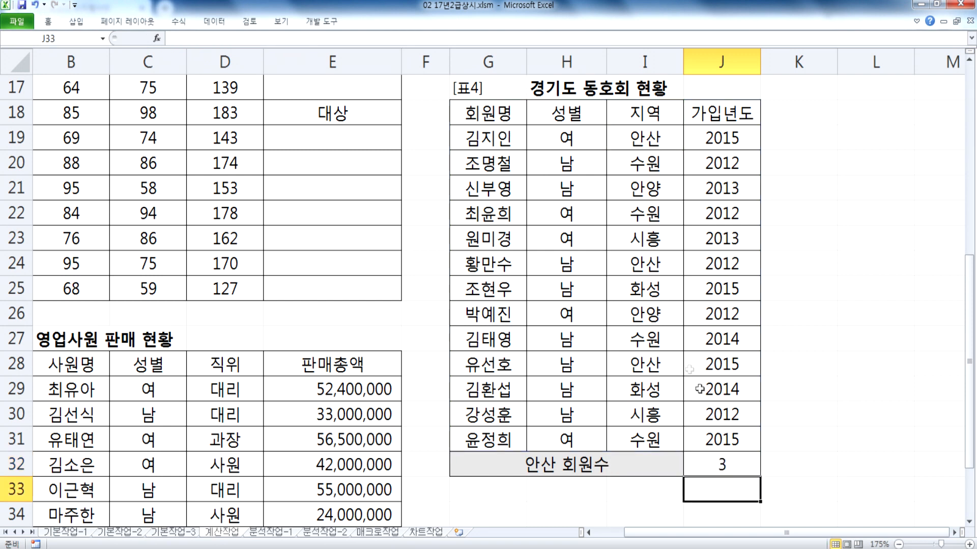
left_click(719, 461)
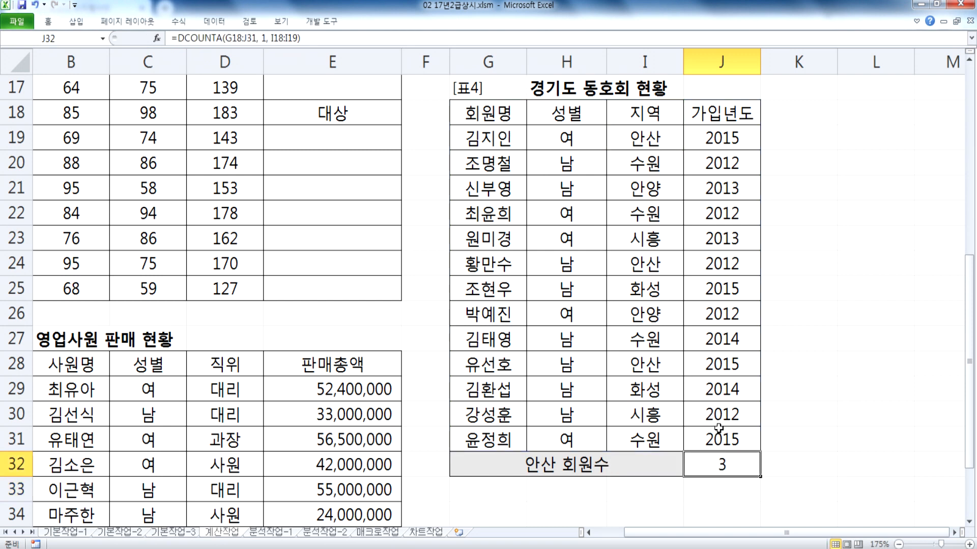
Change J32 to =DCOUNT(G18:J31, 4, I18:I19), returning 3, and go back to the notes.
key("F2")
left_click(691, 466)
key("BackSpace")
key("Return")
left_click(747, 467)
key("F2")
double_click(764, 464)
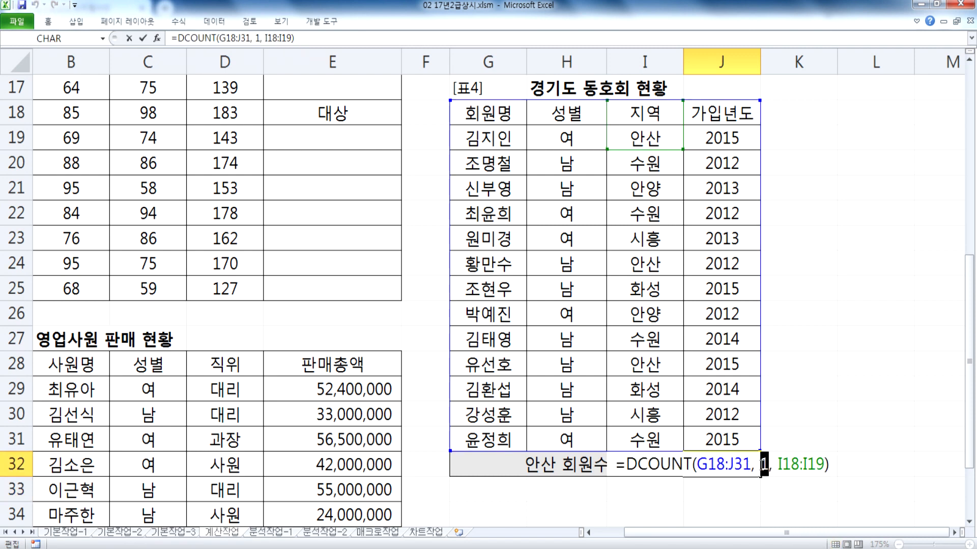
key("BackSpace")
type("4")
key("Return")
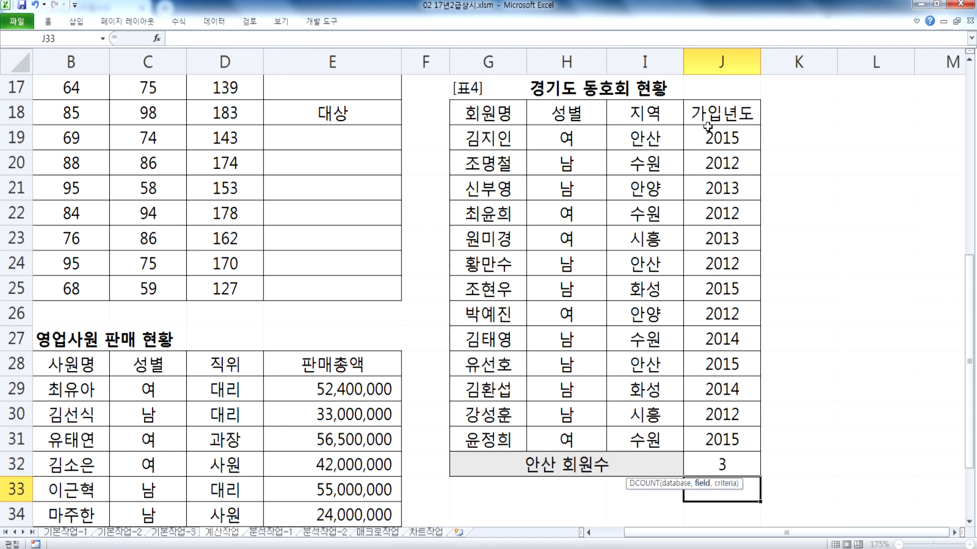
left_click(711, 461)
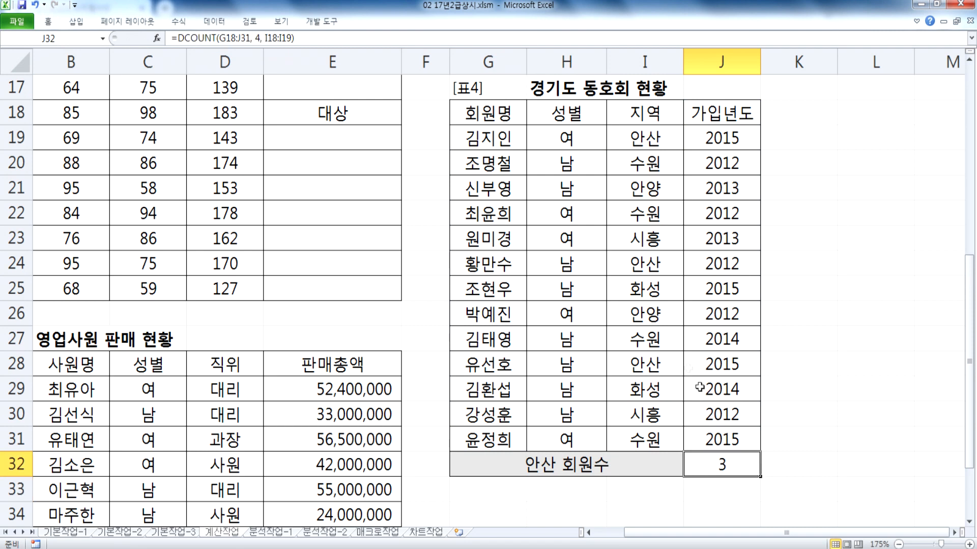
key("alt+Tab")
left_click(438, 438)
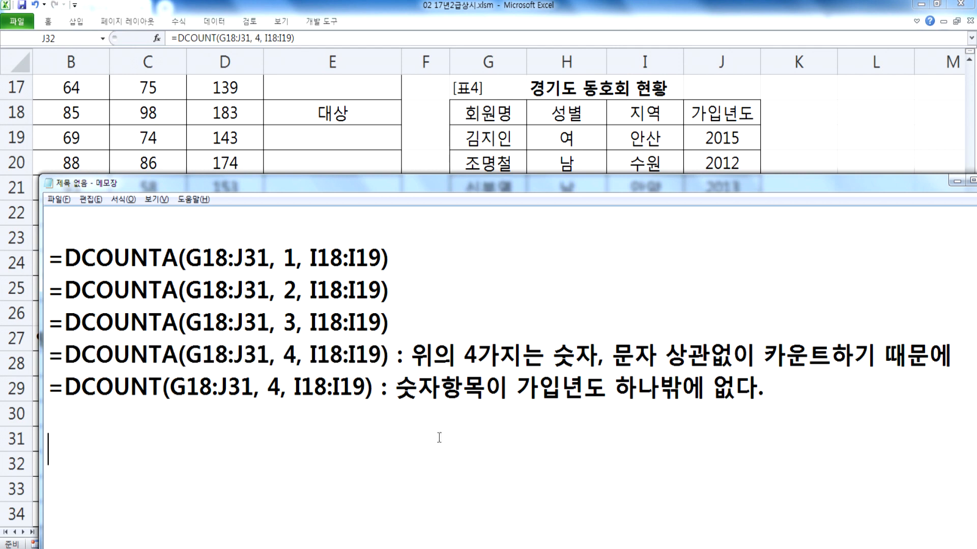
Add the heading 문제5) to the notes.
type("문")
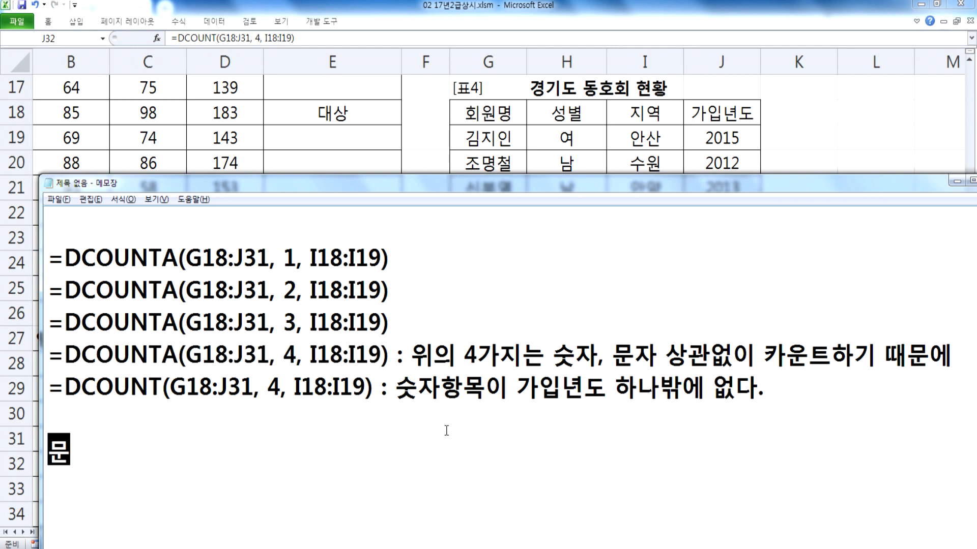
type("제5)")
key("Return")
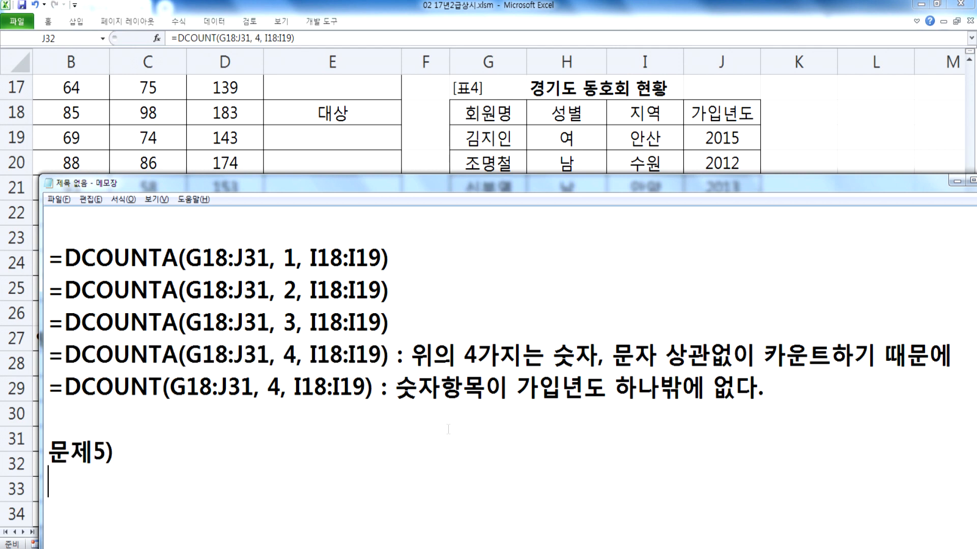
scroll(478, 220, "down", 2)
In Excel, bring the 영업사원 판매 현황 table into view and select E38 and the 담당지역 cells.
key("alt+Tab")
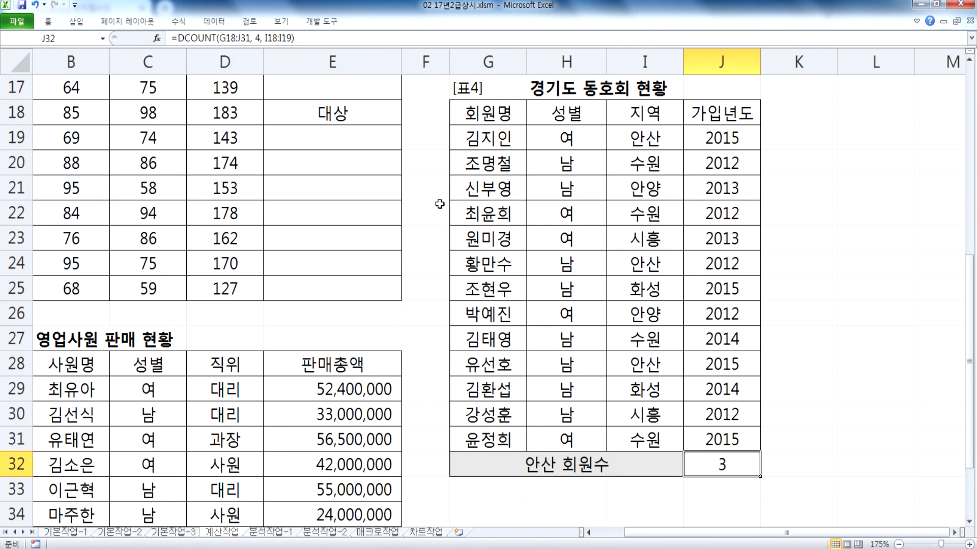
key("Home")
scroll(440, 203, "down", 3)
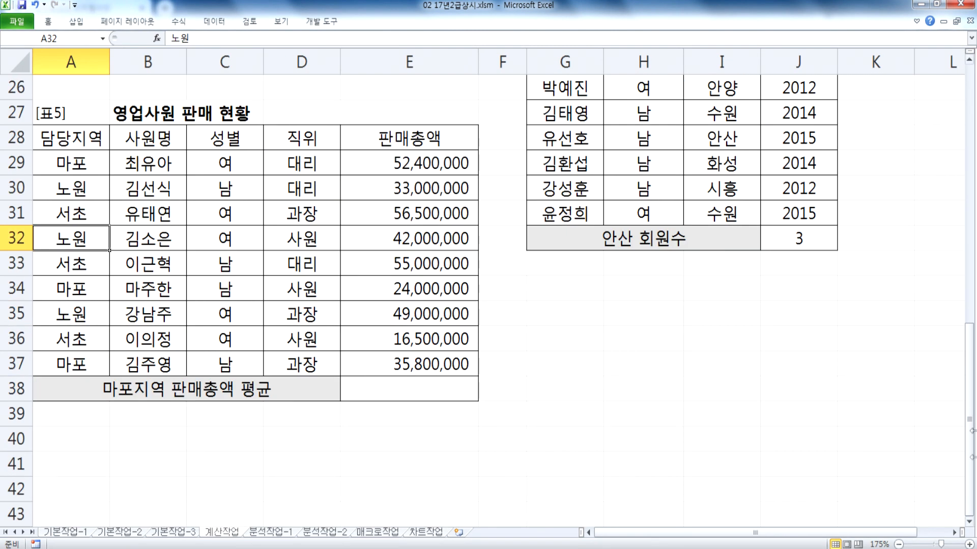
left_click(969, 521)
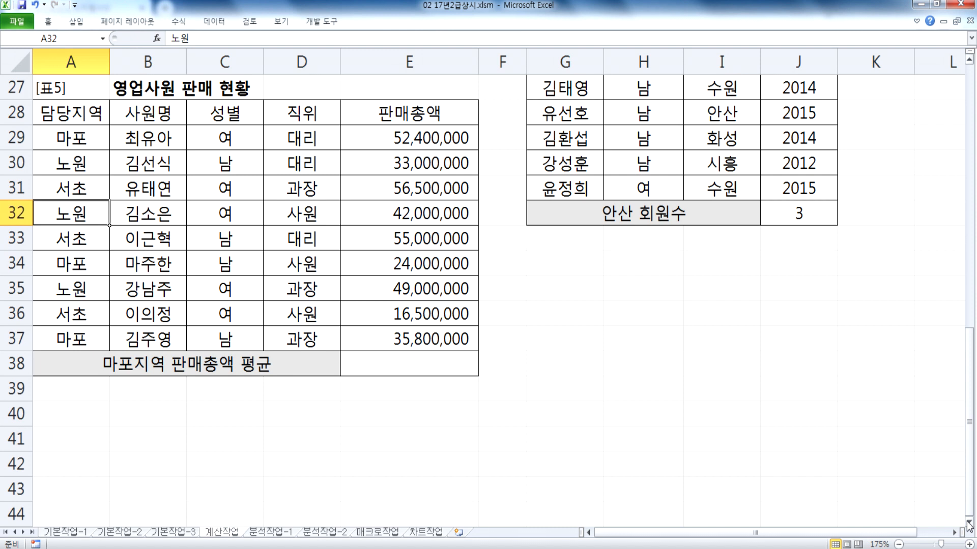
left_click(403, 358)
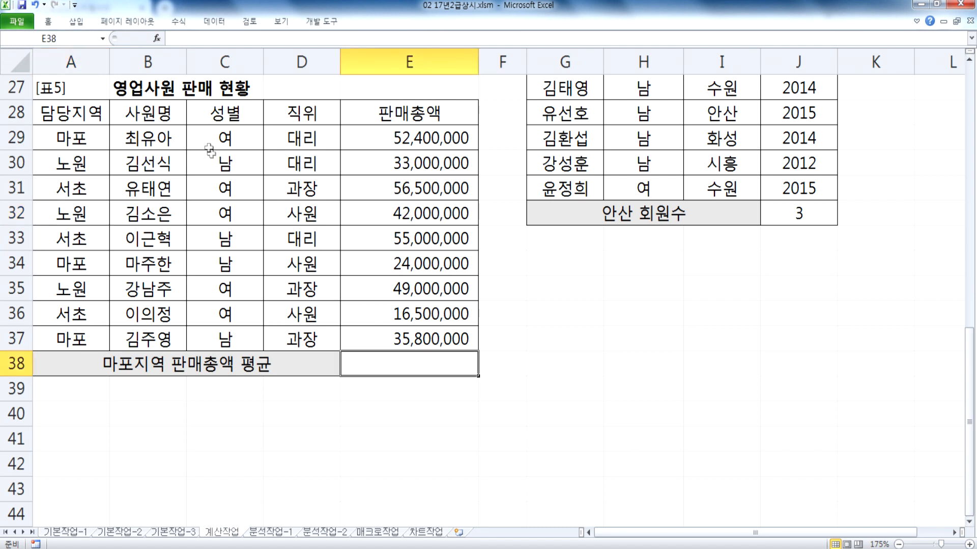
left_click_drag(81, 114, 83, 137)
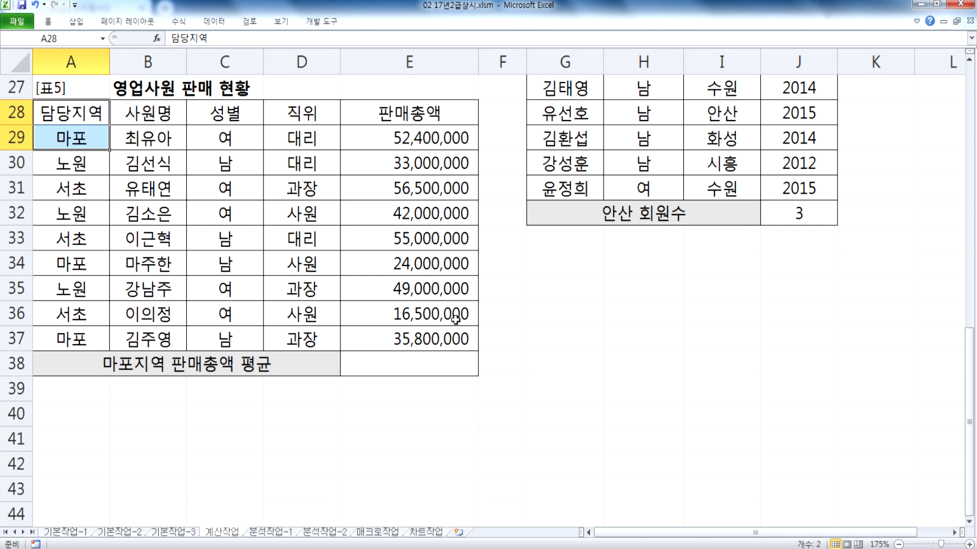
key("alt+Tab")
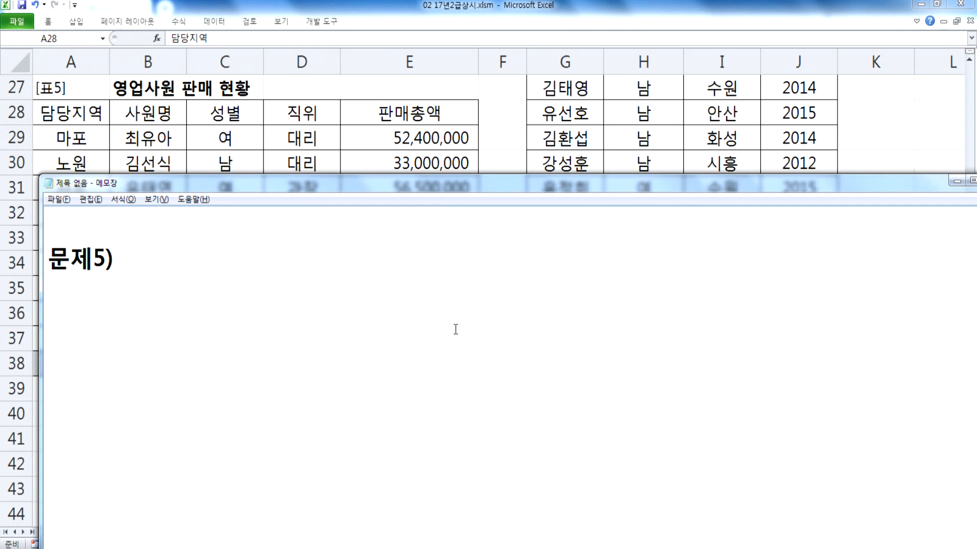
Write the task of averaging 판매총액 where 담당지역 is "마포", hinting to use SUMIF, COUNTIF or AVERAGEIF.
type("담당")
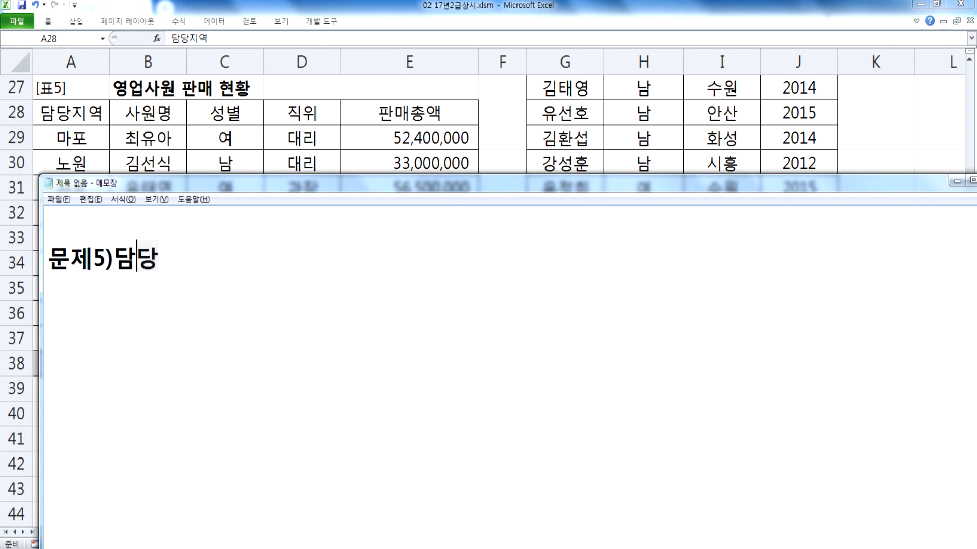
type("지역이 ")
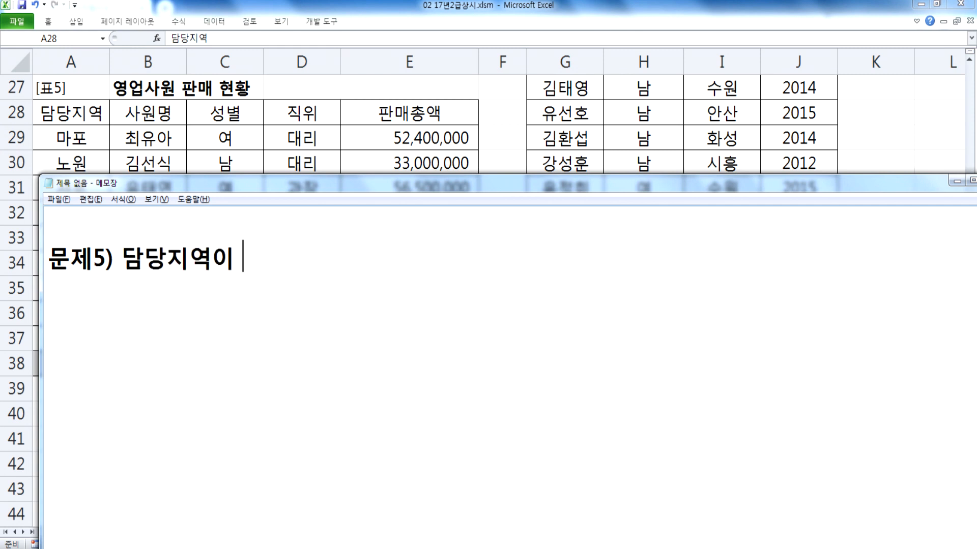
type("\"마포")
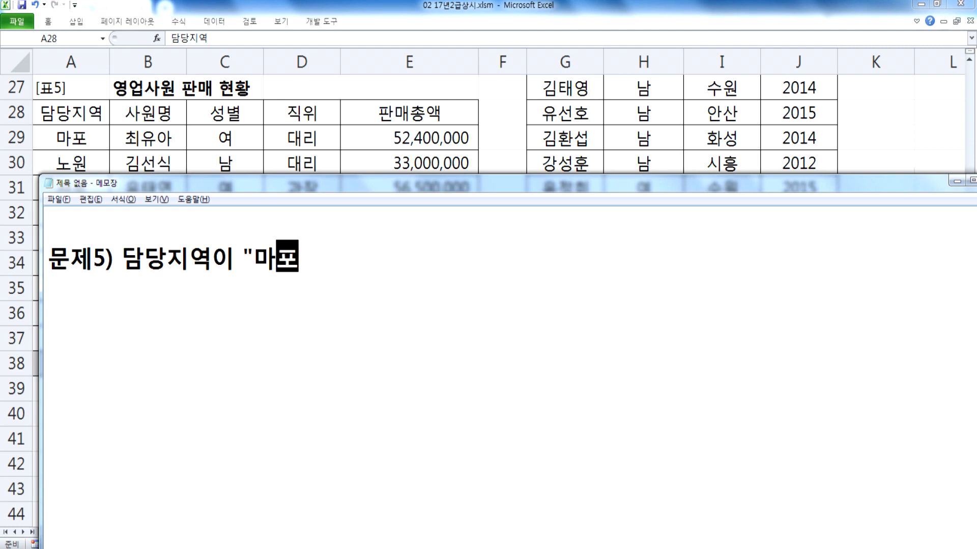
type("\"인 사")
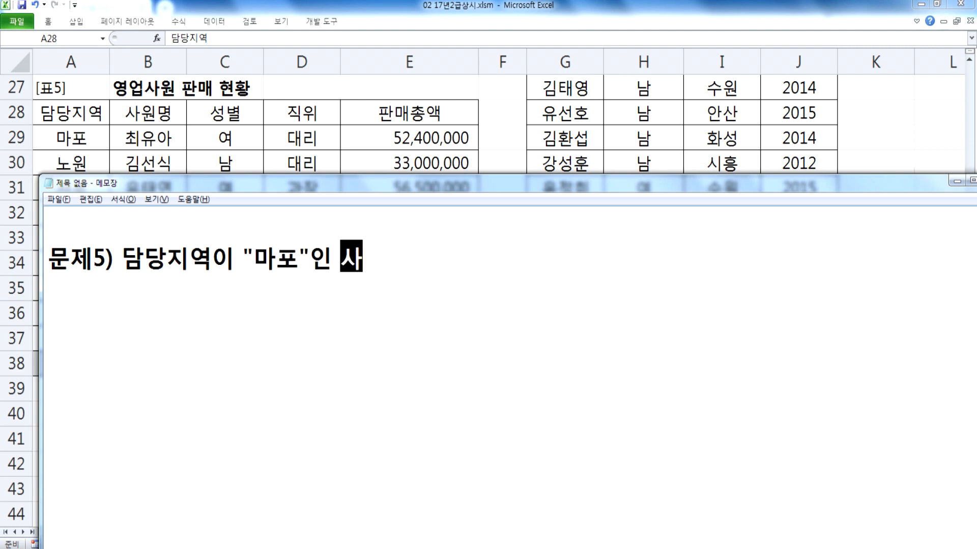
type("원들의 판매")
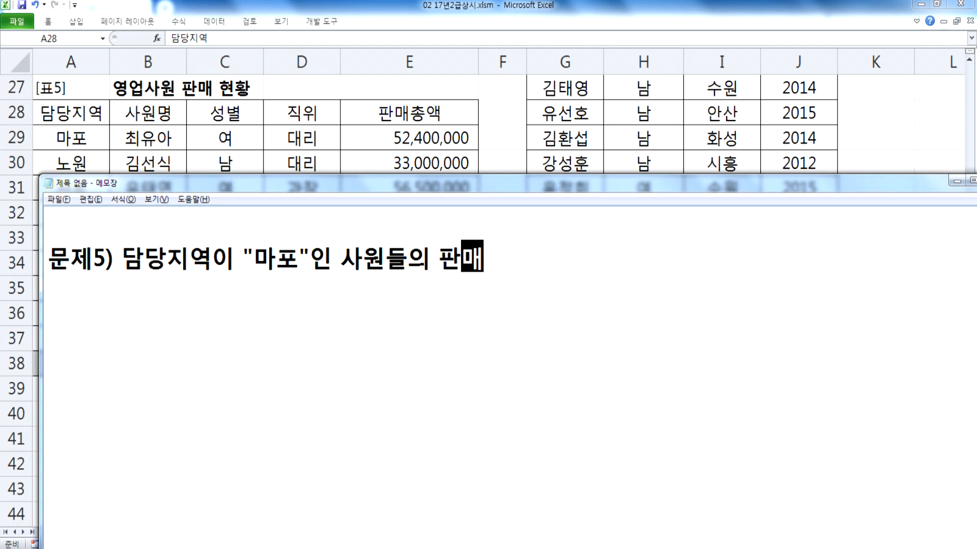
type("총액ㅇ의 평균을 ㄱ")
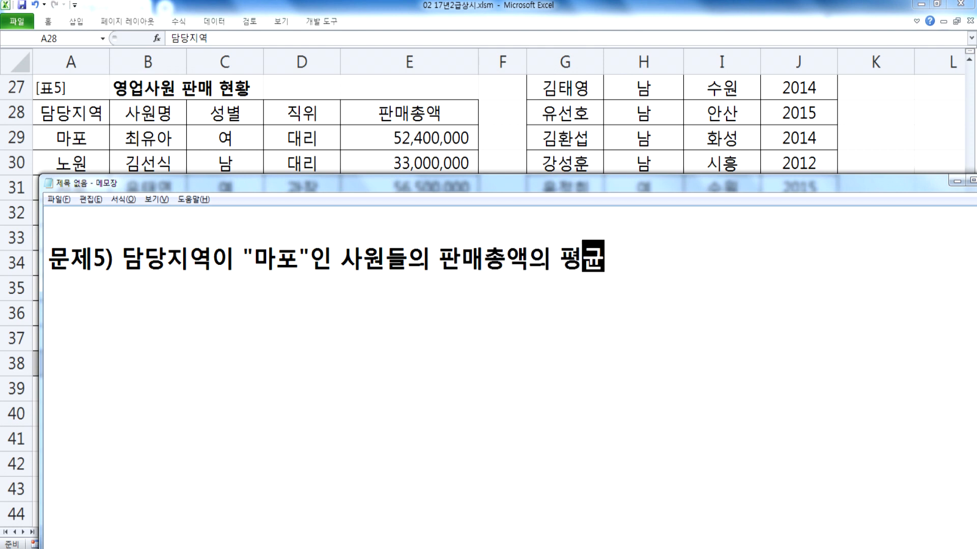
key("Return")
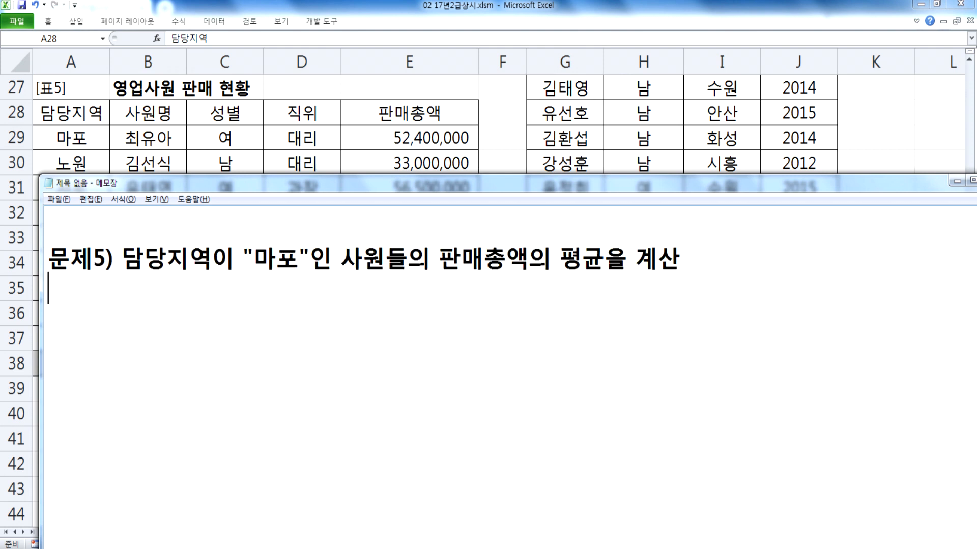
type("SUMIF, ")
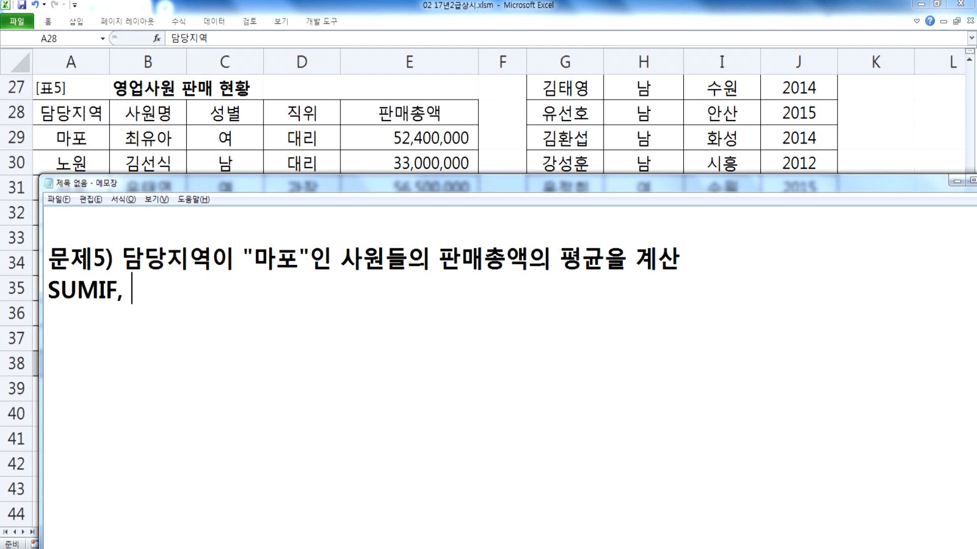
type("COUNTIF")
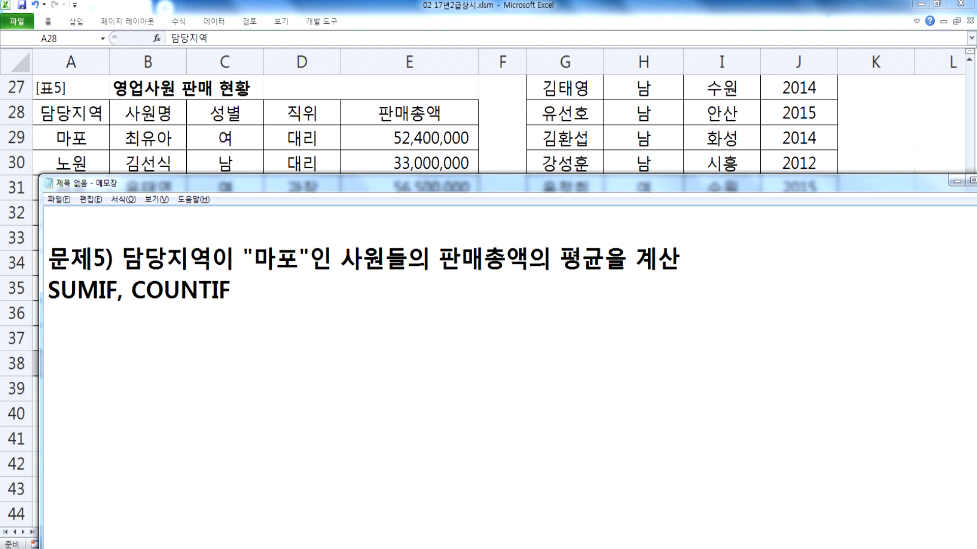
type(", ")
type("AVERAGEI")
type("F 함쇼")
key("BackSpace")
key("BackSpace")
type("함수중ㅇ")
type("에서 알자")
key("BackSpace")
key("BackSpace")
type("맞은 함수ㅌ")
key("BackSpace")
type("를 사용")
key("Return")
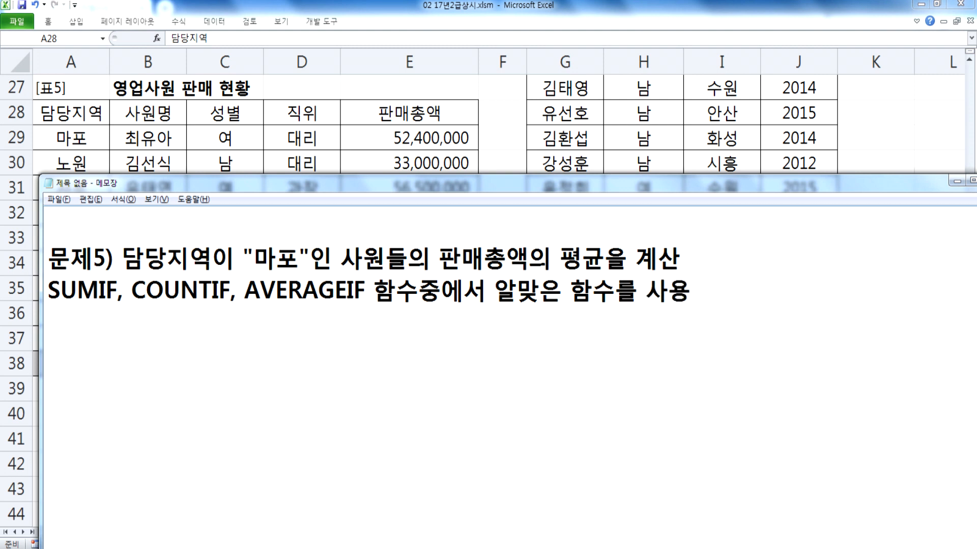
Type the template =AVEARGEIF(범위, 조건, 평균을 구할 범위) and duplicate it on a second line.
type("=AVE")
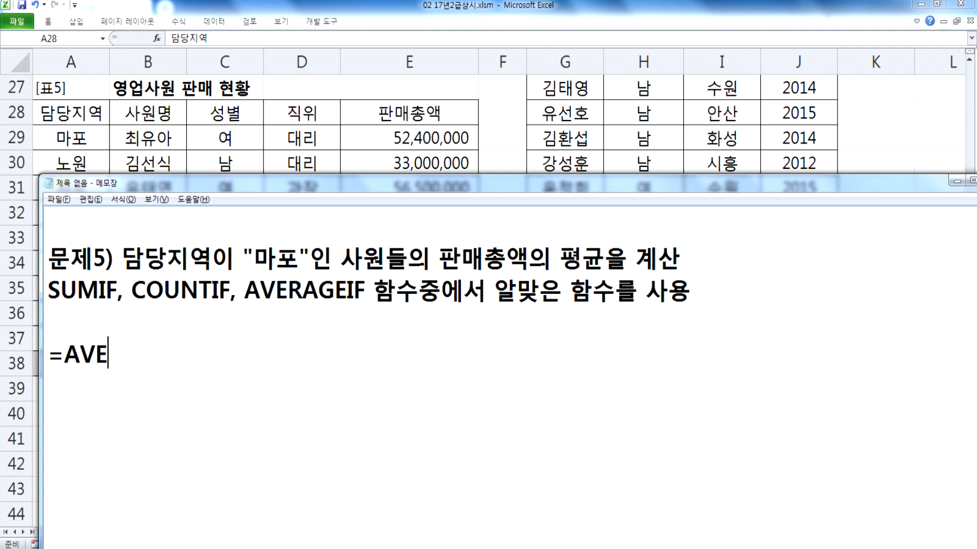
type("ARGEIF(")
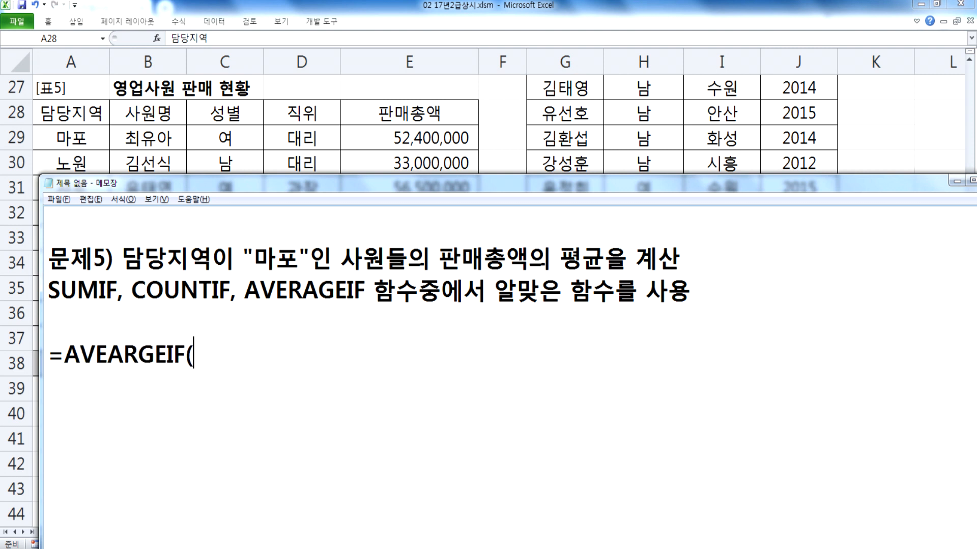
type("법")
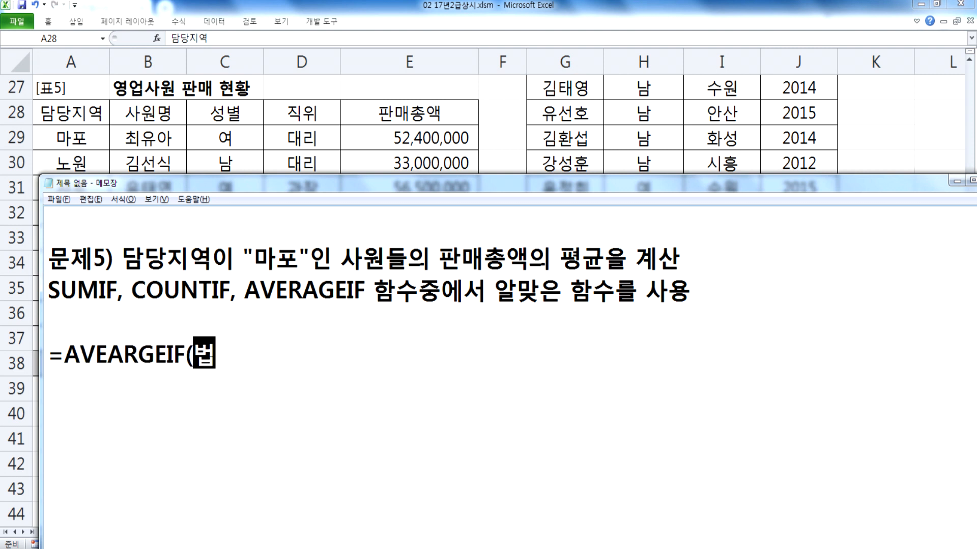
type("위, 조건")
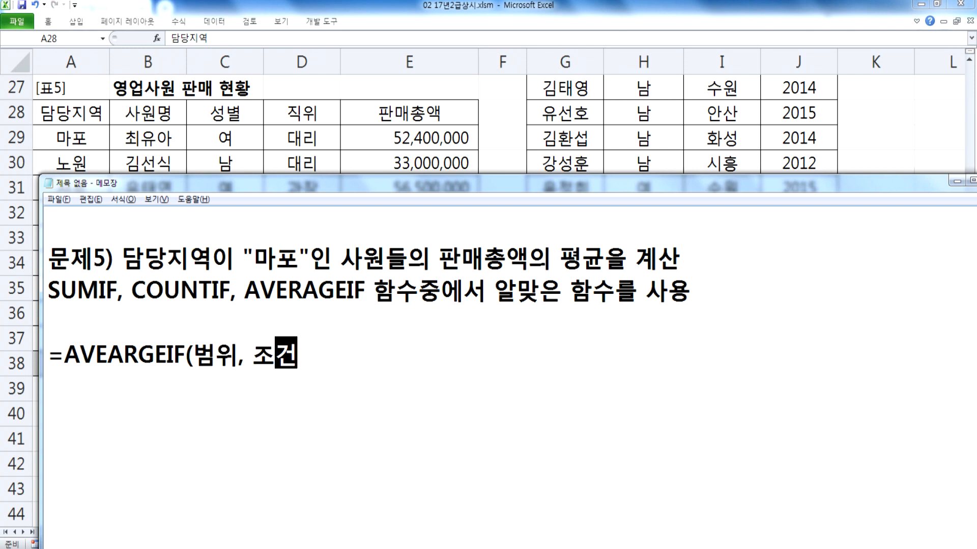
type(", 평균을 구할 범")
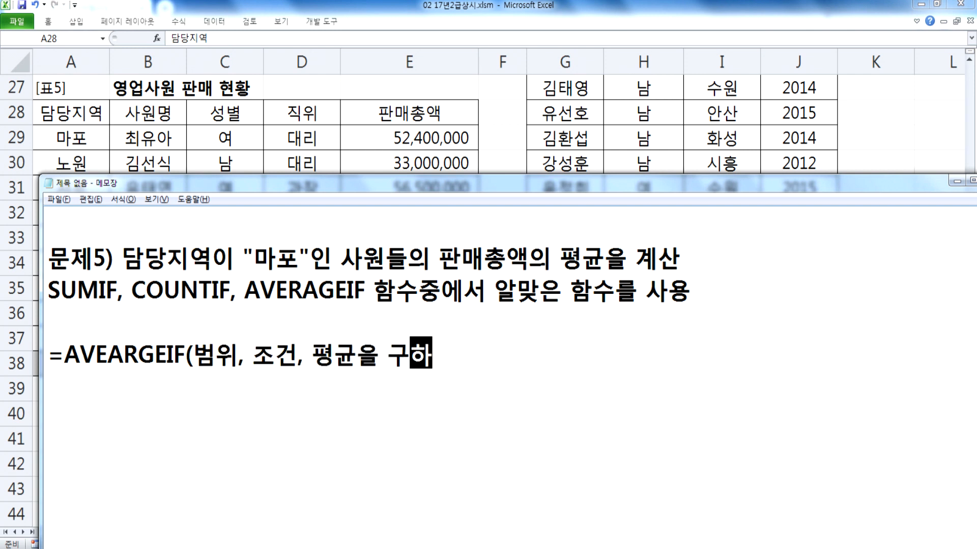
type("위)")
key("Return")
key("Up")
key("shift+Down")
key("ctrl+c")
key("Left")
key("ctrl+v")
key("Right")
key("Right")
key("Right")
key("Right")
key("Right")
key("ctrl+Right")
key("Left")
key("Left")
key("Left")
key("Left")
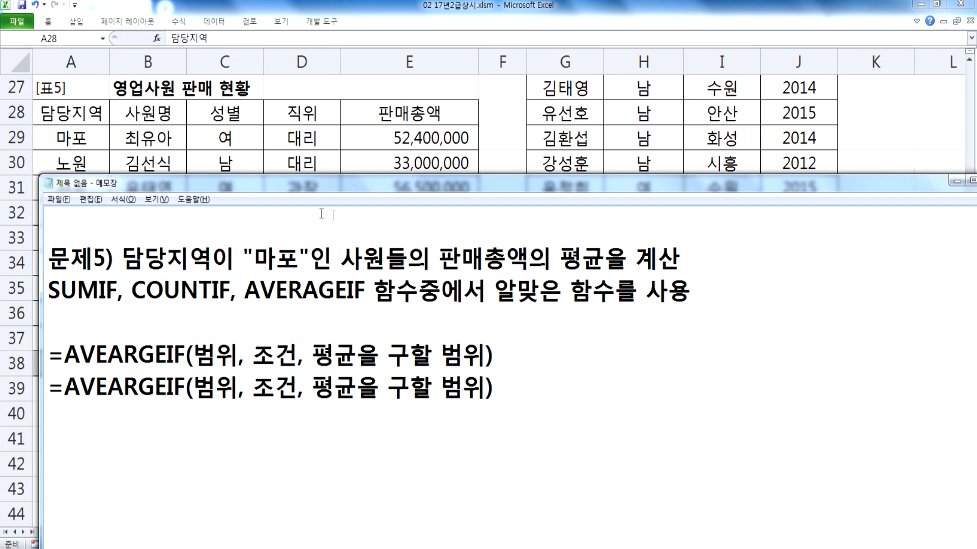
Fill the copy's placeholders with A29:A37, "마포" and E29:E37, then select the finished line.
left_click_drag(283, 188, 411, 83)
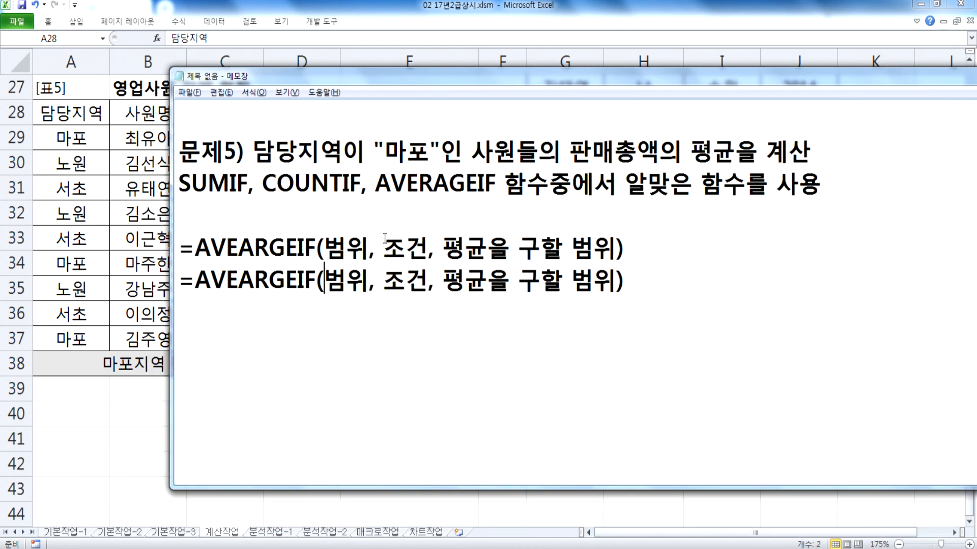
left_click_drag(325, 281, 369, 281)
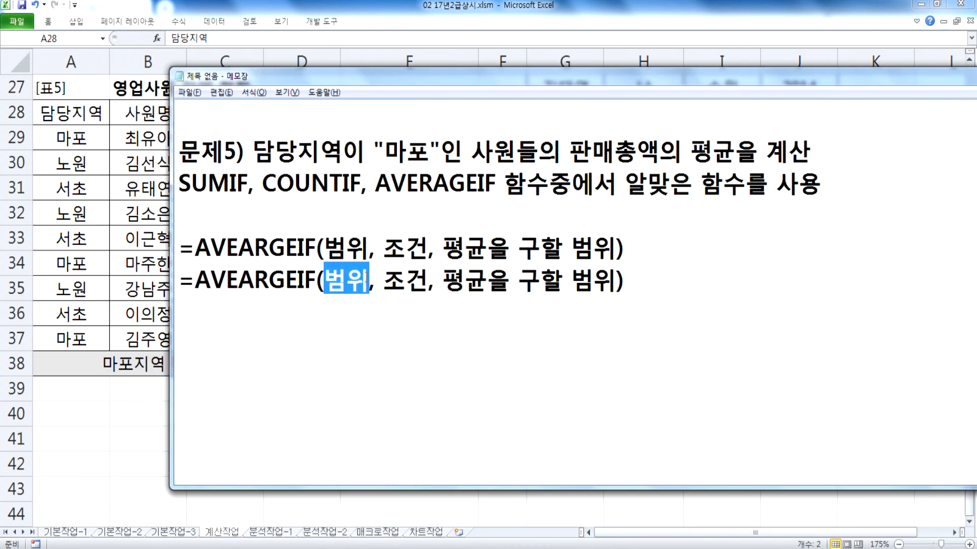
type("A29:")
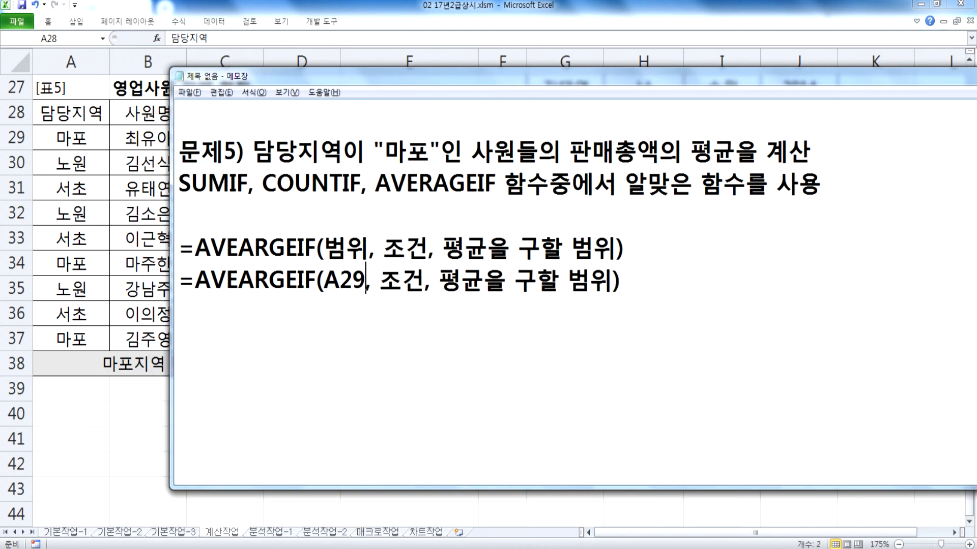
type("A37")
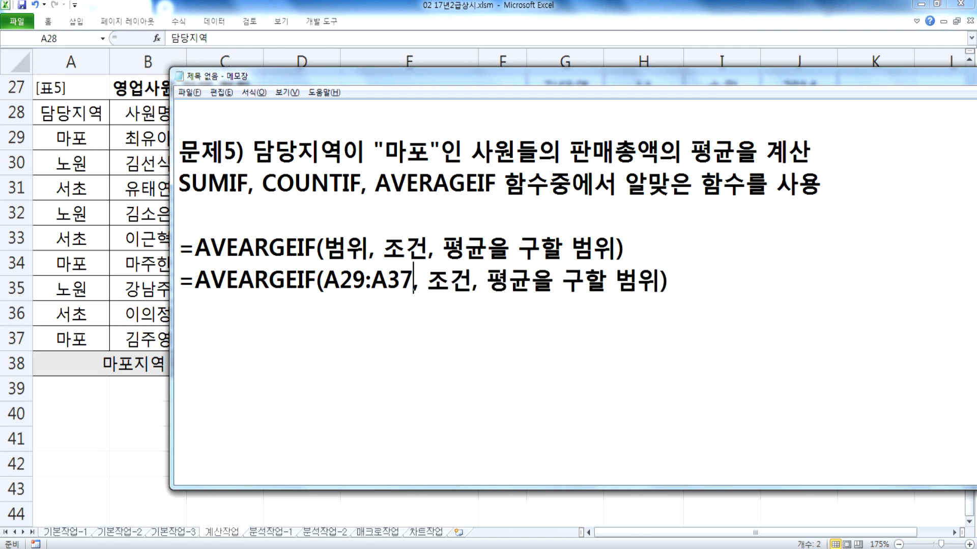
key("Right")
key("Right")
key("shift+Right")
key("shift+Right")
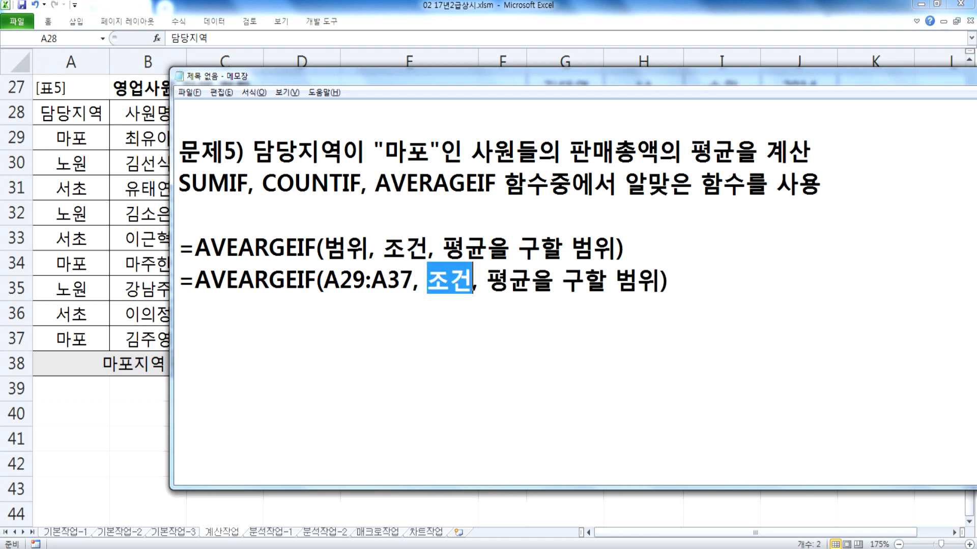
type("\"마포")
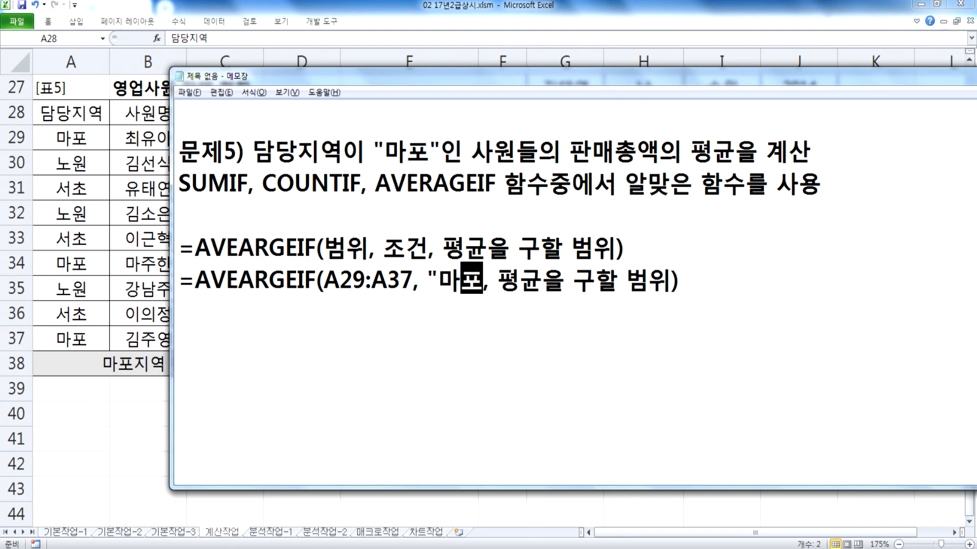
type("\"")
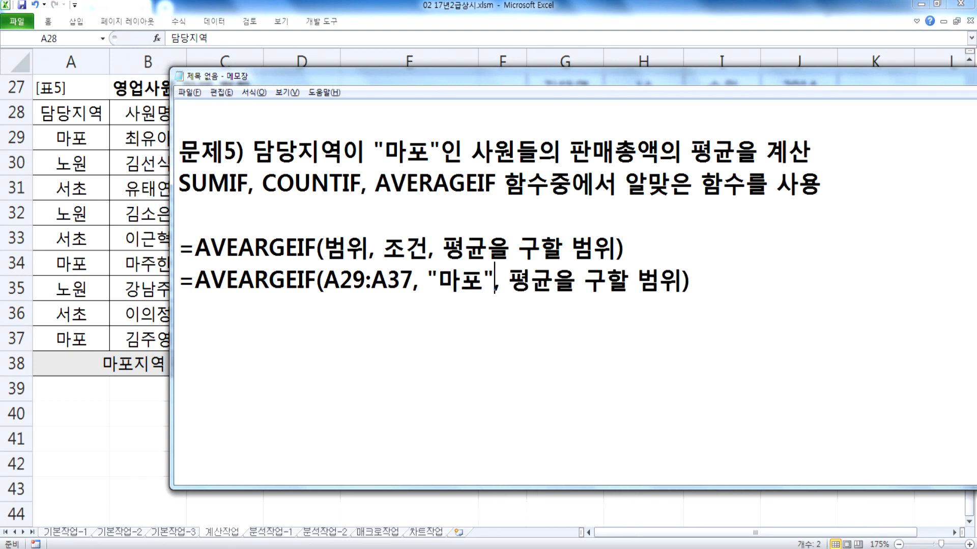
key("alt+Tab")
key("alt+Tab")
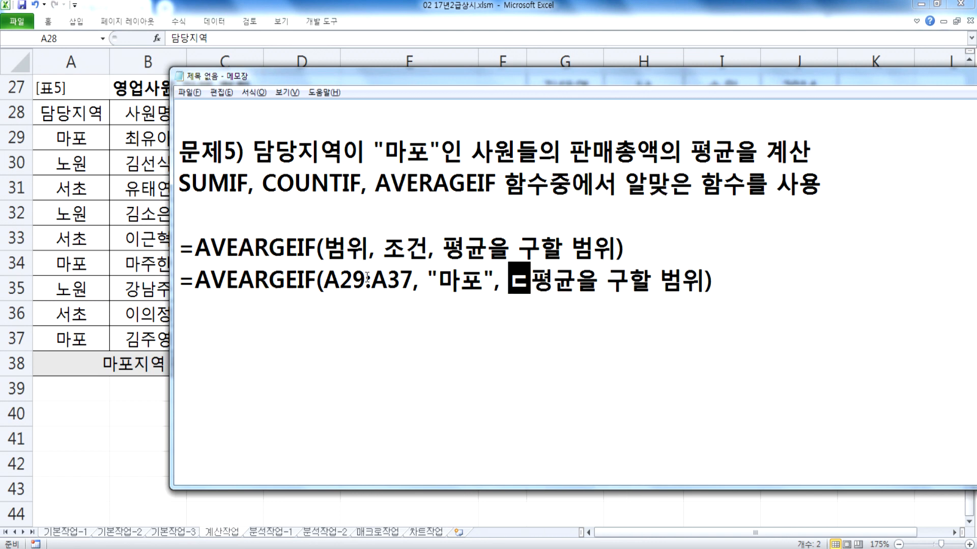
type("E29:")
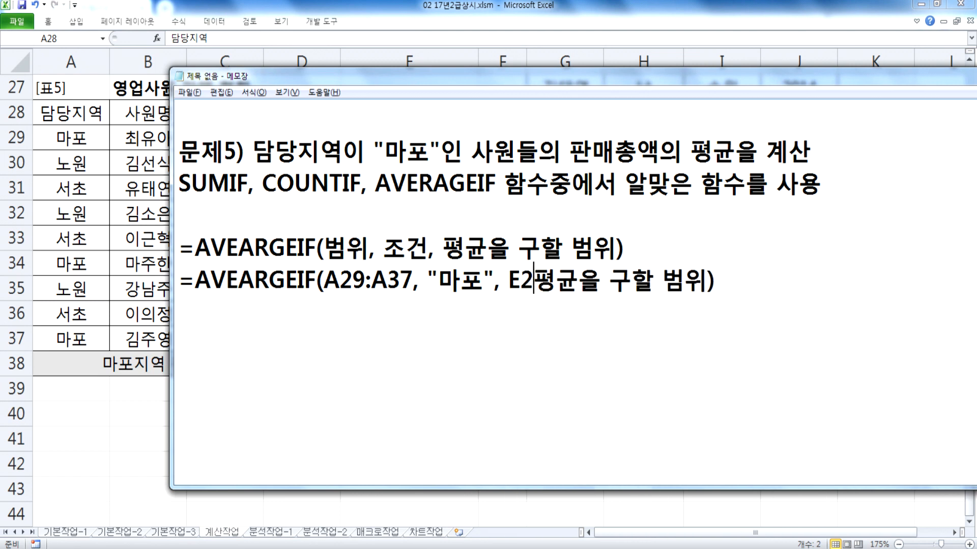
type("E37")
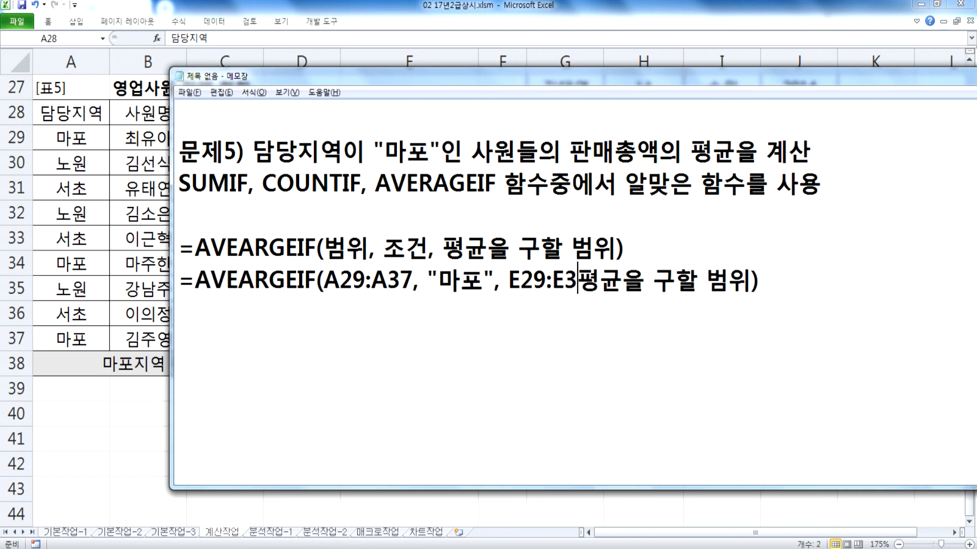
type(")")
key("shift+End")
key("Delete")
key("shift+Home")
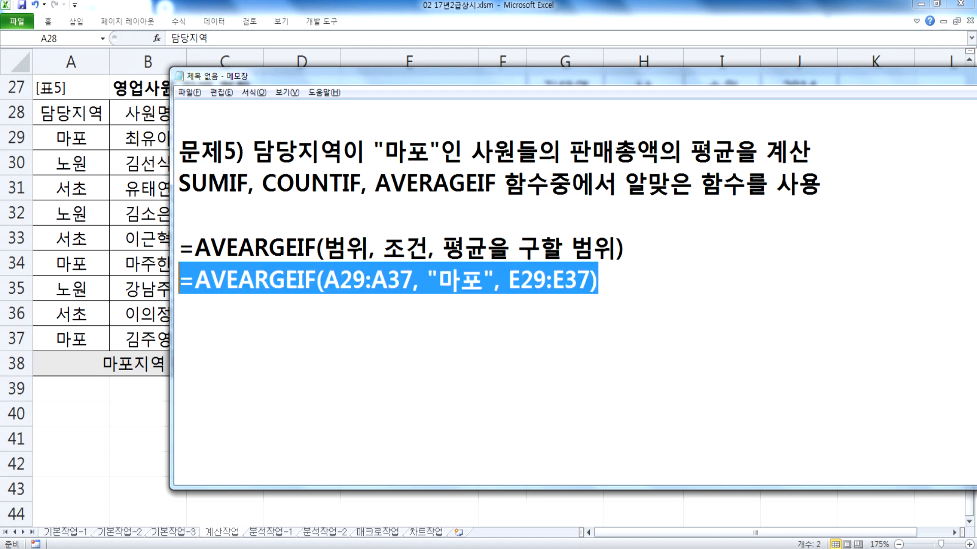
key("alt+Tab")
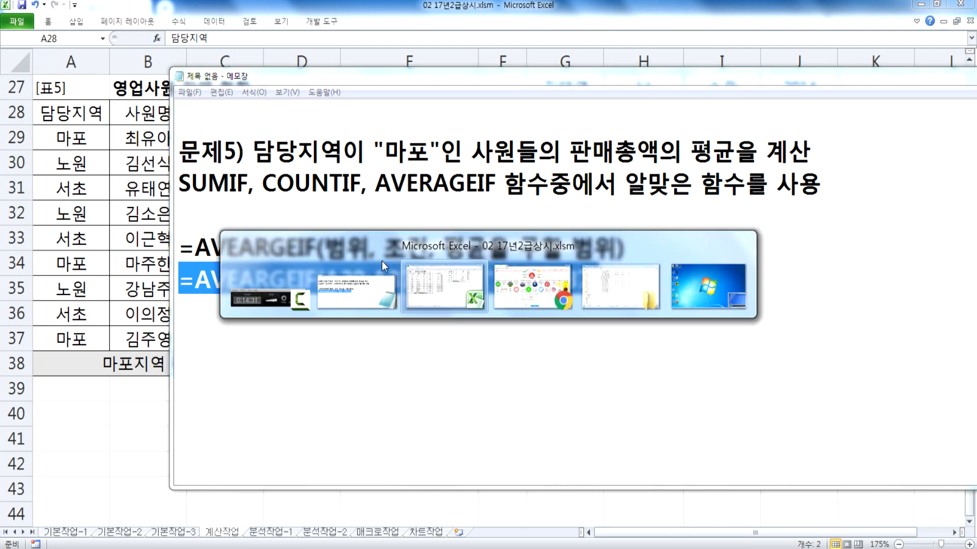
Select the Mapo sales totals E29, E34 and E37 and look at the fill colour options.
left_click(426, 137)
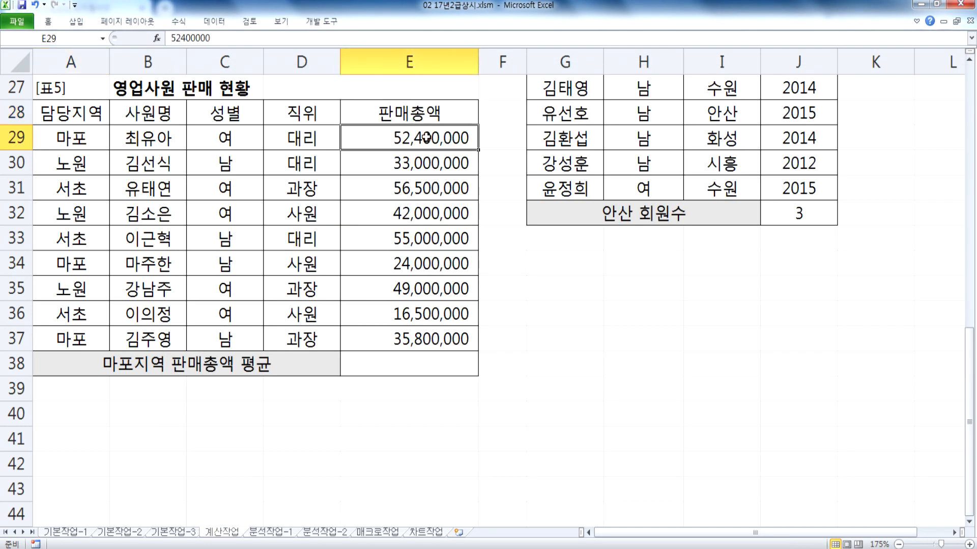
left_click(404, 258, "ctrl")
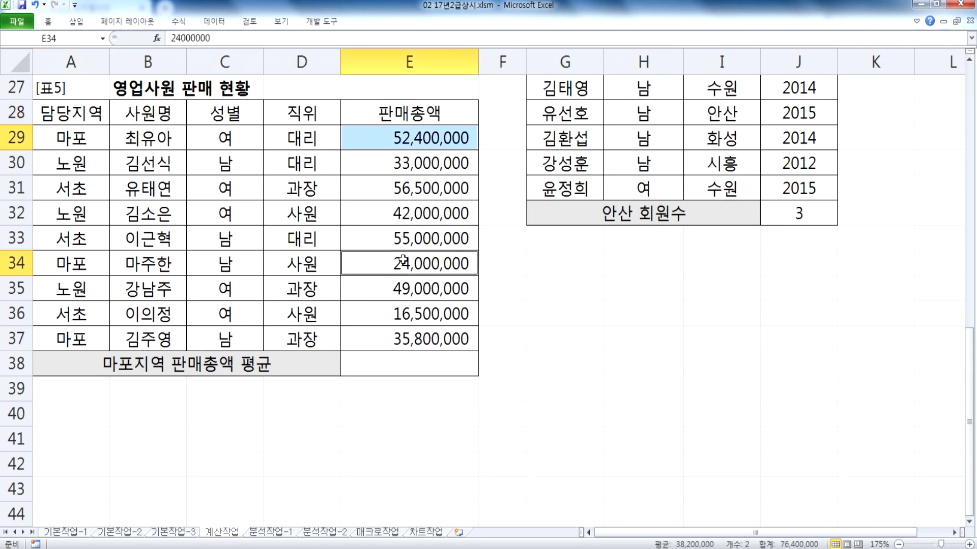
left_click(389, 334, "ctrl")
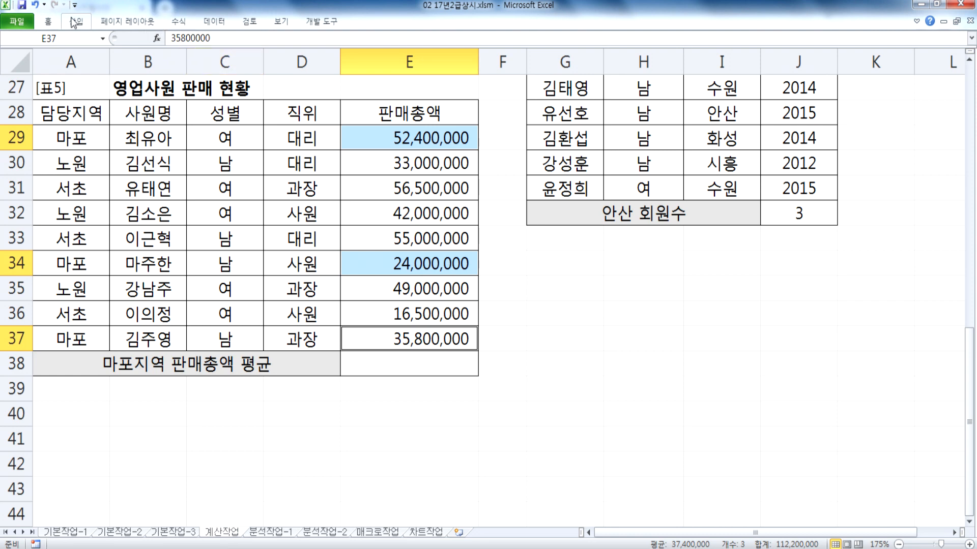
left_click(49, 21)
left_click(187, 63)
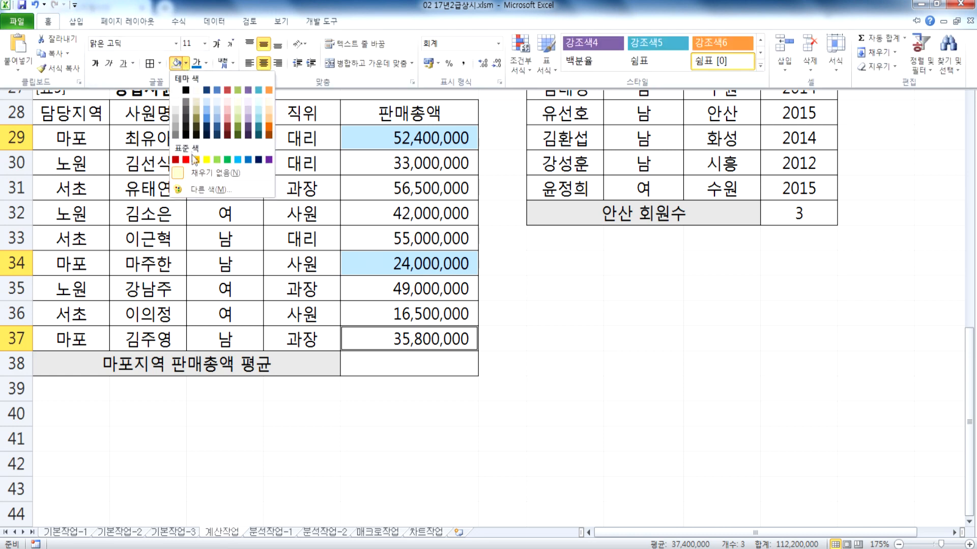
key("Escape")
key("Escape")
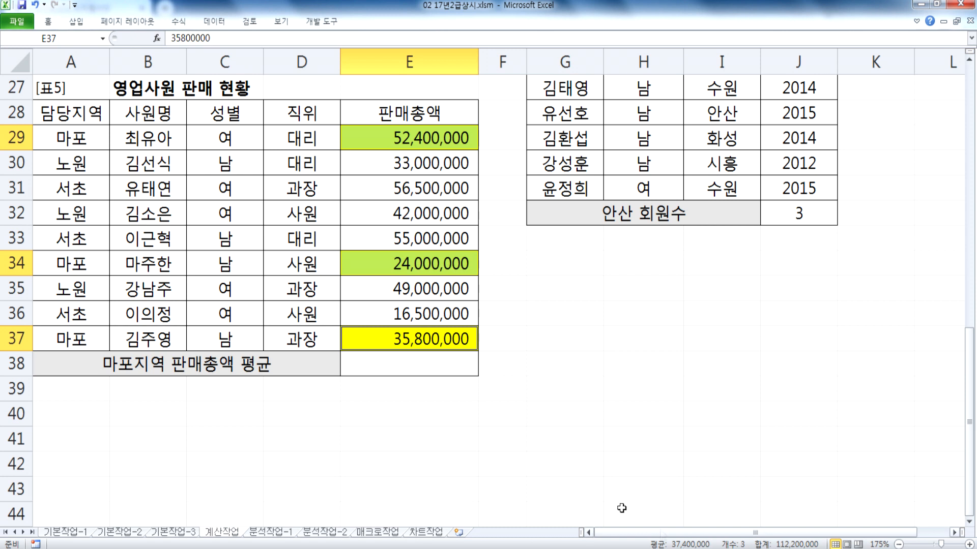
Enter =AVEARGEIF(A29:A37, "마포", E29:E37) in E38, which returns #NAME?
left_click(447, 362)
type("=AVEARGEIF(A29:A37, \"마포\", E29:E37)")
key("Return")
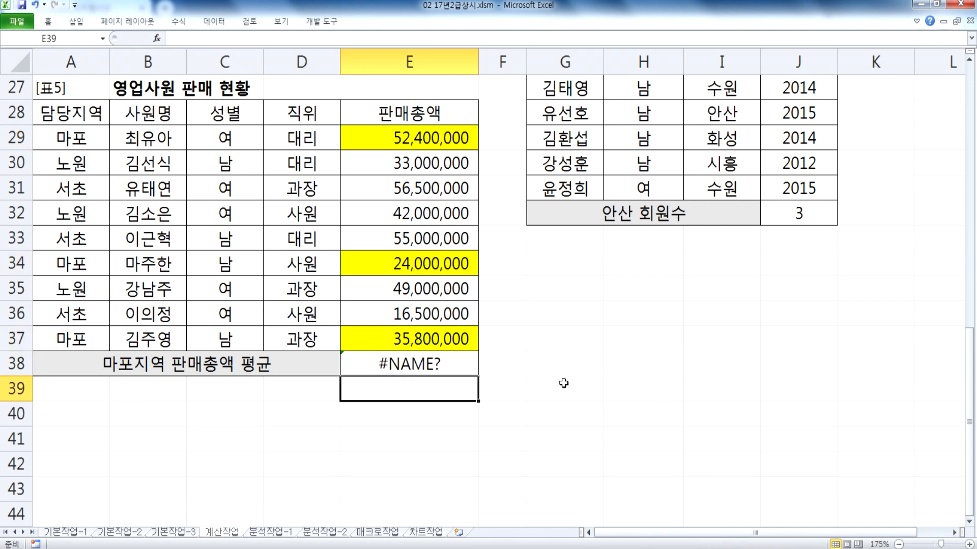
left_click(435, 362)
key("F2")
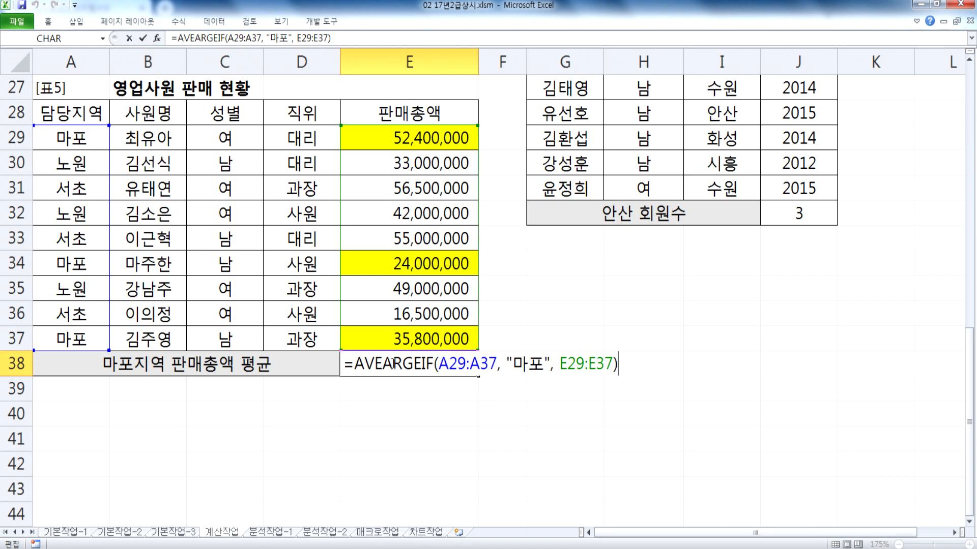
Correct AVEARGEIF to AVERAGEIF in both formula lines of the notes.
key("alt+Tab")
key("ctrl+x")
key("ctrl+v")
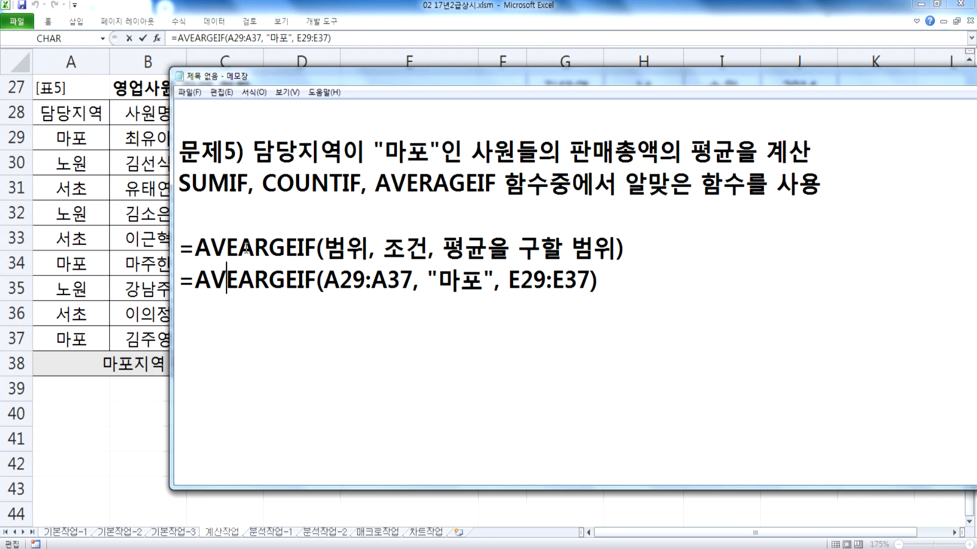
left_click(246, 248)
key("Delete")
key("Right")
type("A")
key("Down")
key("Left")
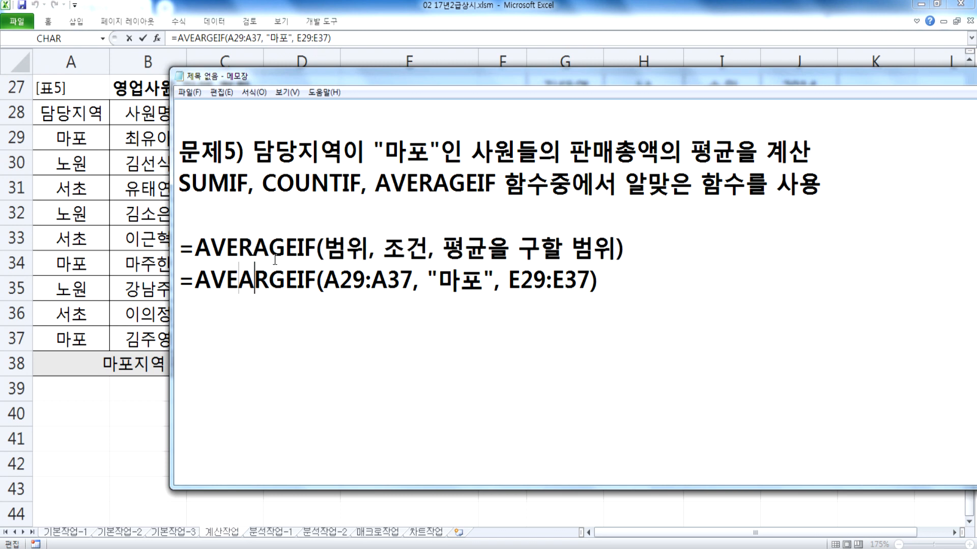
key("Left")
key("Delete")
key("Right")
type("A")
key("Down")
Fix the spelling to AVERAGEIF in E38's formula so it shows 37,400,000.
key("alt+Tab")
left_click(384, 363)
key("Delete")
key("Right")
type("A")
key("ctrl+Return")
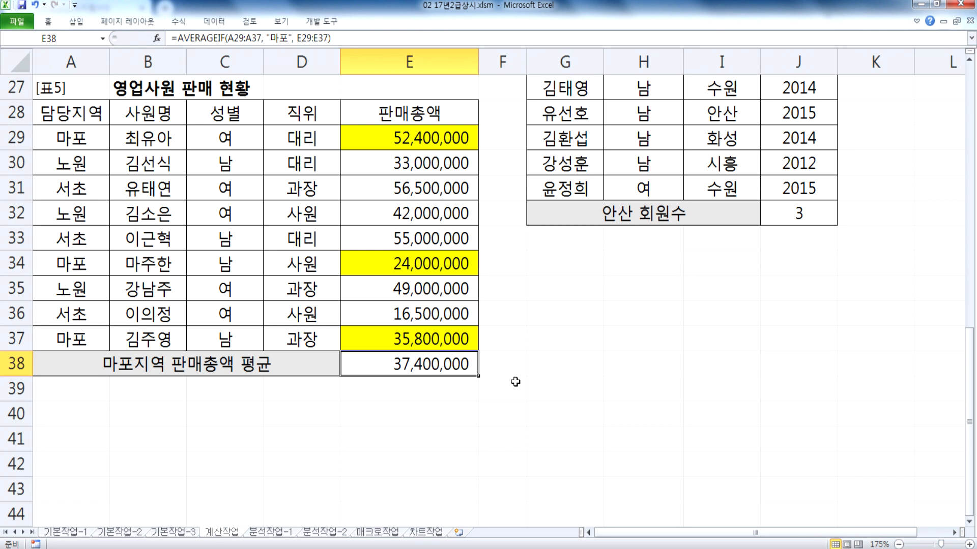
In Notepad, add the note line '* 평균 = 합계 / 개수' below the formulas.
key("alt+Tab")
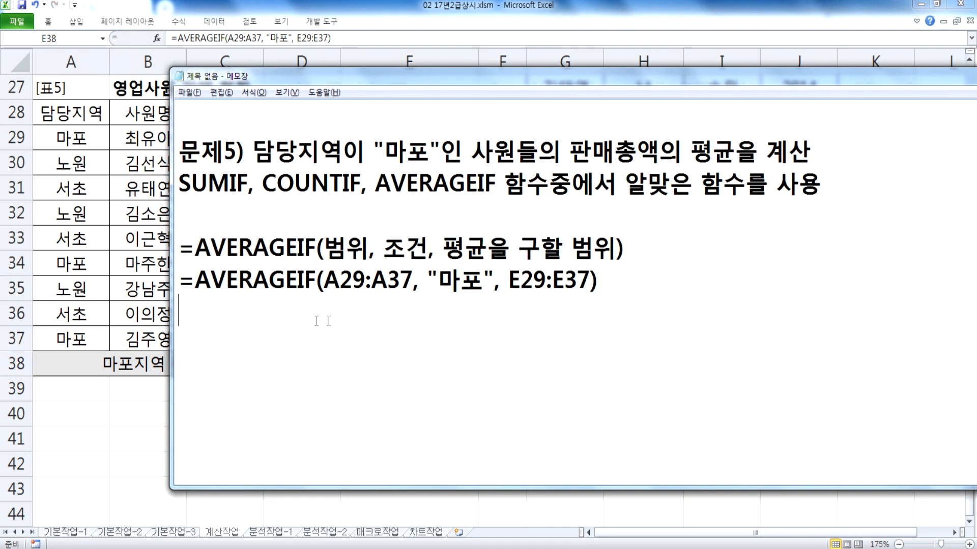
key("Return")
type("* 평균")
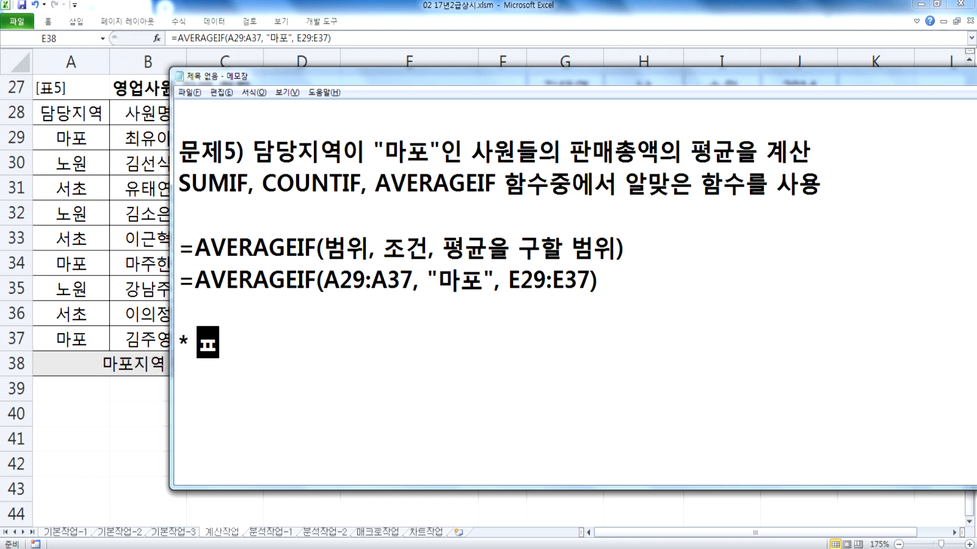
key("BackSpace")
type("=")
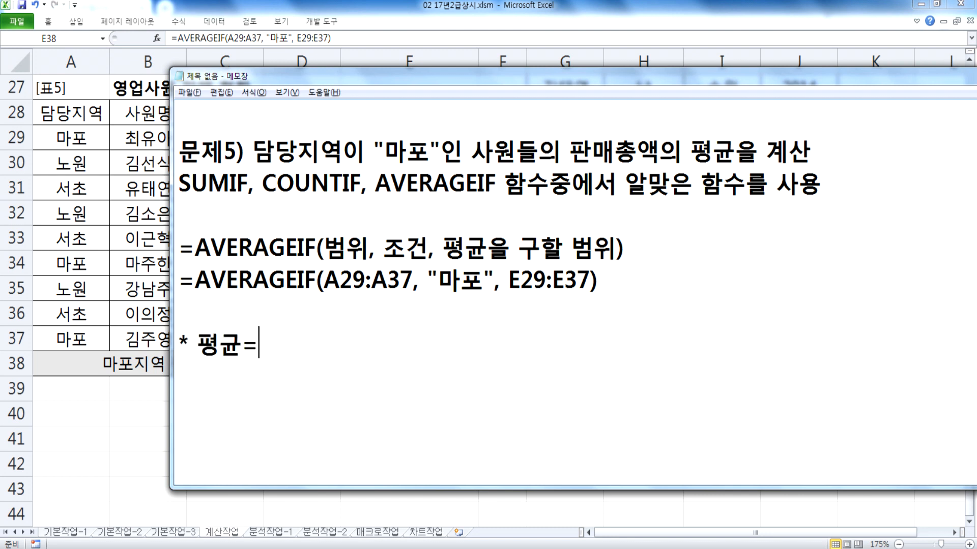
key("Left")
key("Right")
type("합ㄱ")
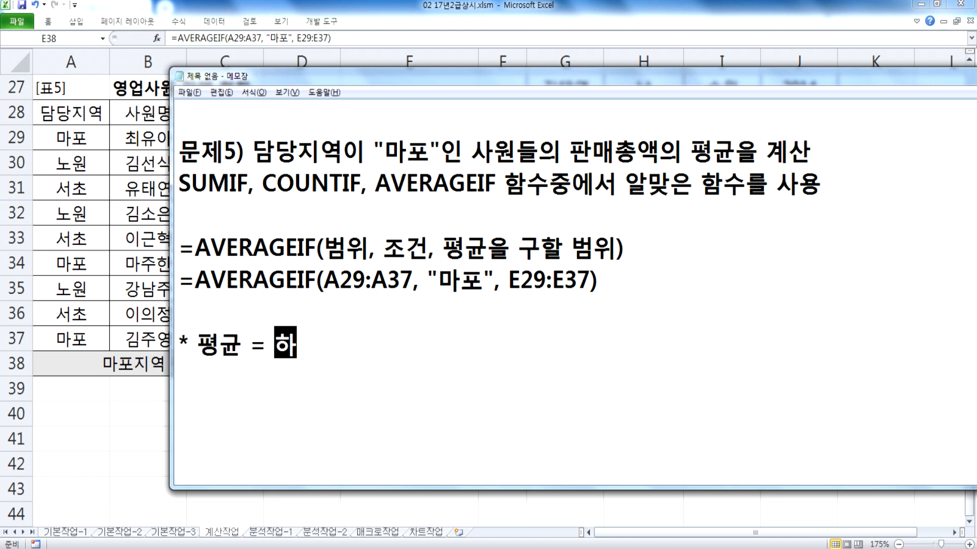
type("ㅖ /ㄱ")
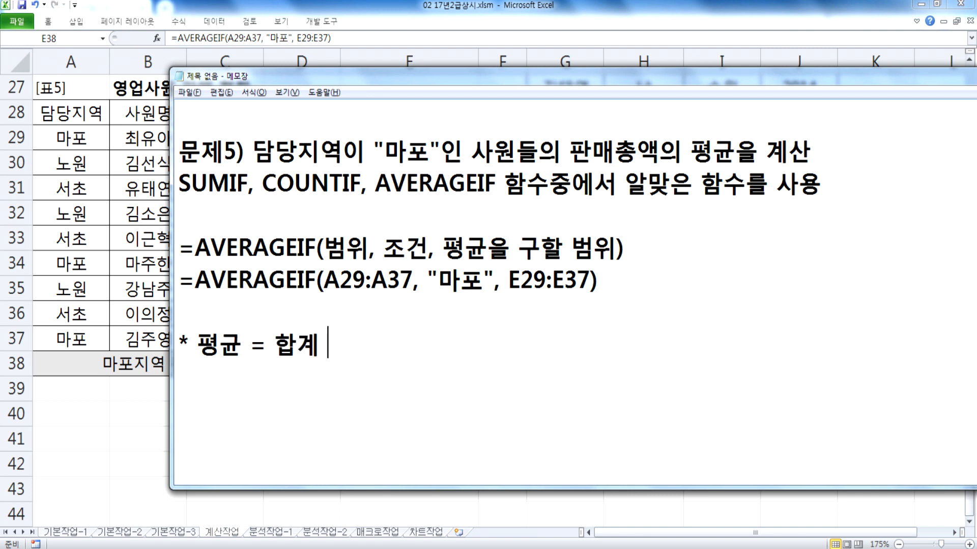
key("BackSpace")
type("개수")
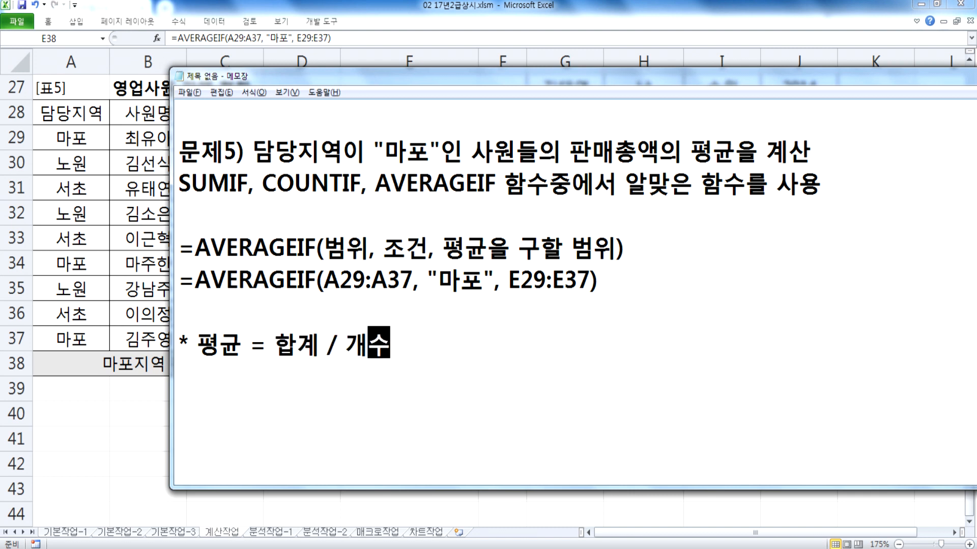
key("Return")
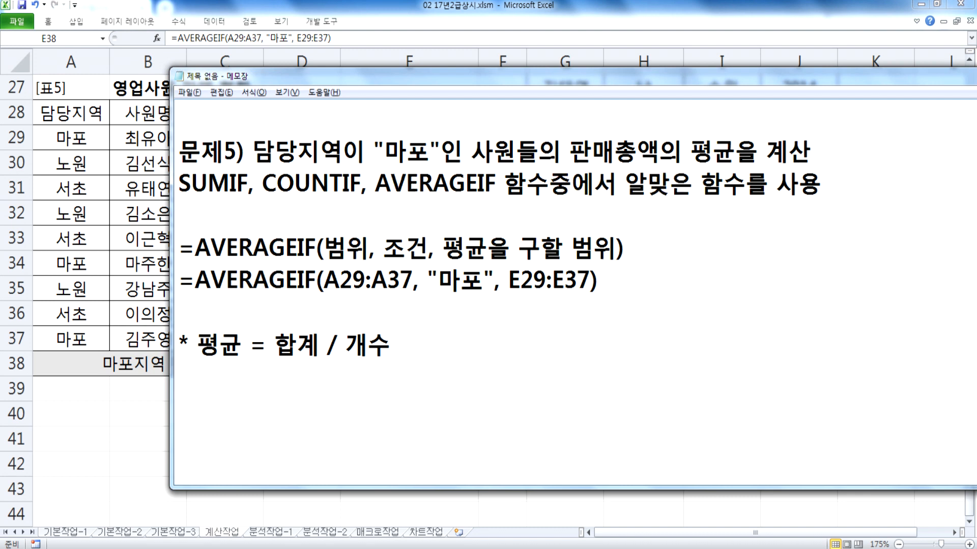
Paste a copy of the AVERAGEIF line and change AVERAGE to SUM, making a SUMIF formula.
scroll(226, 306, "down", 1)
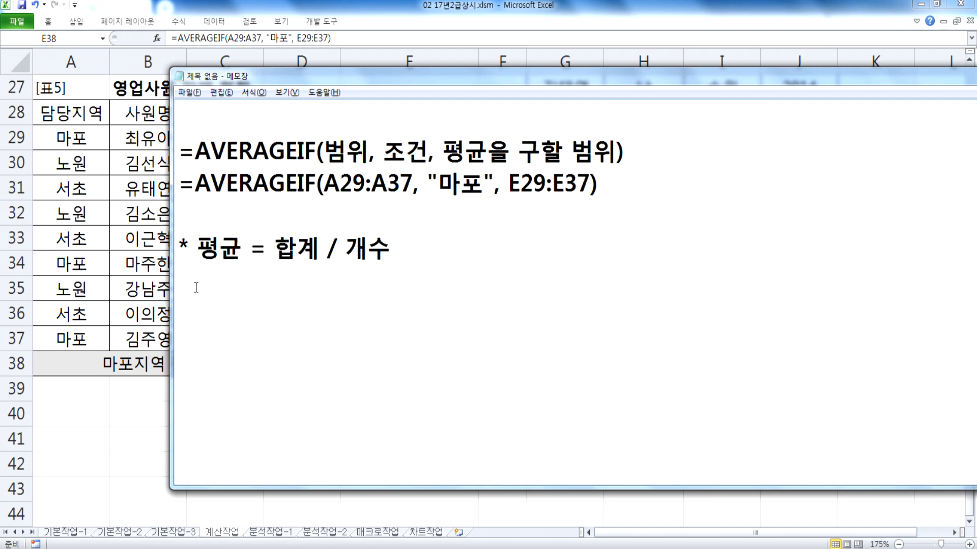
left_click(181, 184)
left_click_drag(181, 196, 626, 196)
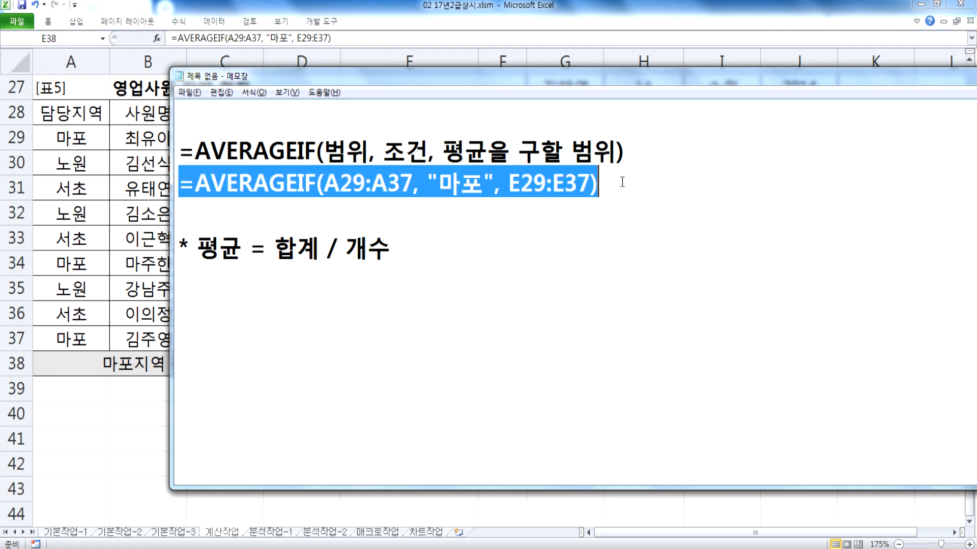
left_click(204, 291)
key("ctrl+v")
left_click(190, 280)
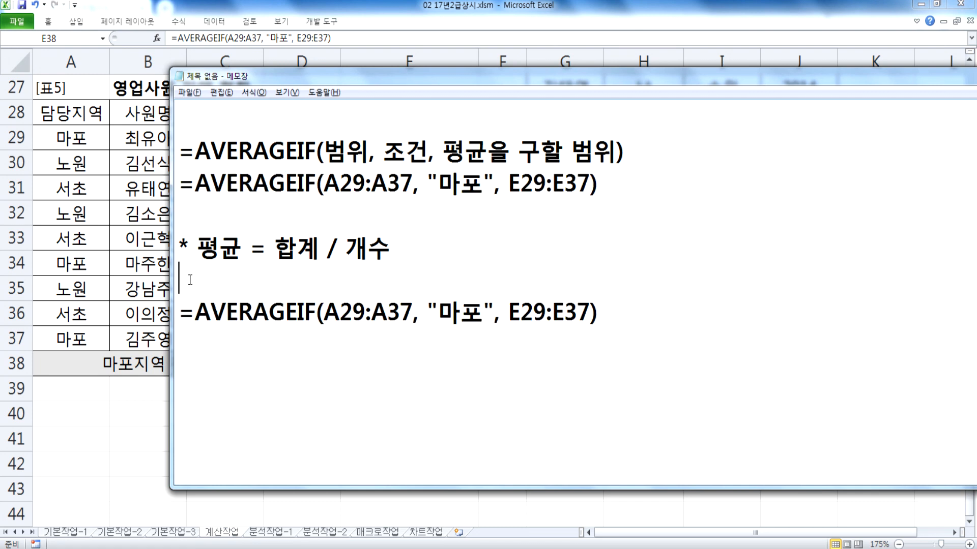
key("Delete")
left_click_drag(198, 280, 298, 284)
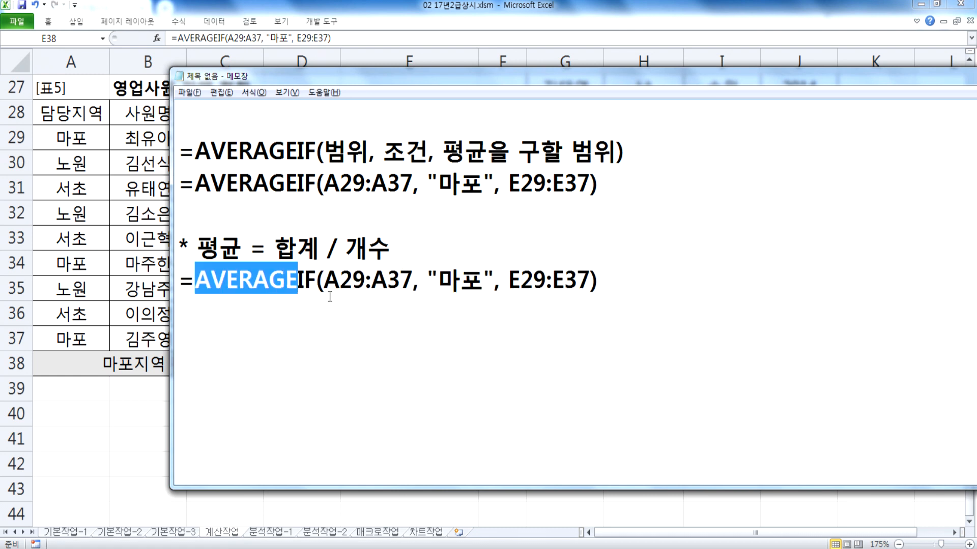
type("SUM")
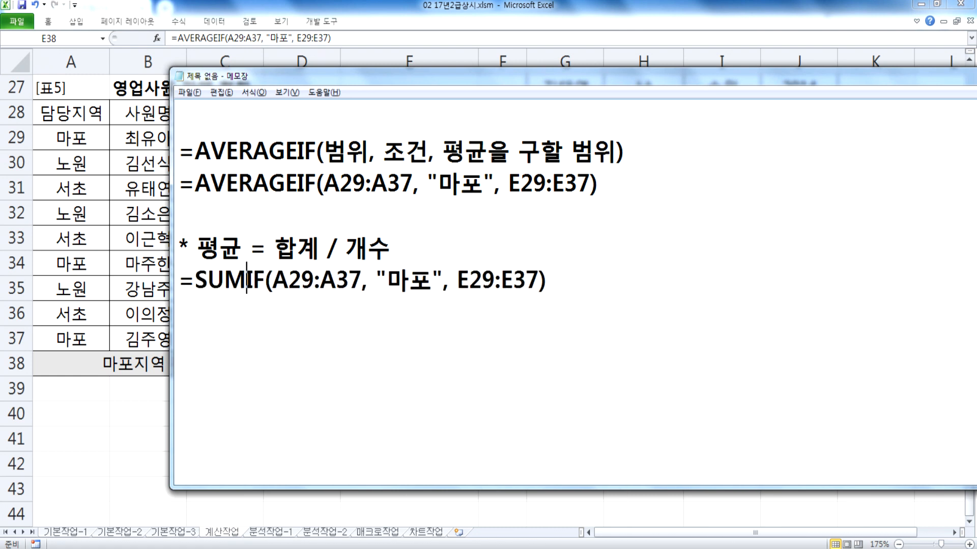
Append '/ COUNTIF(A29:A37, "마포")' after the SUMIF, dropping the extra sum range argument.
key("End")
type("/")
key("ctrl+v")
key("Left")
key("Left")
key("Left")
key("Left")
key("Left")
key("Left")
key("Left")
key("Left")
key("Left")
key("Left")
key("Left")
key("Left")
key("Left")
key("Left")
key("Left")
key("Left")
key("Left")
key("Left")
key("Left")
key("Left")
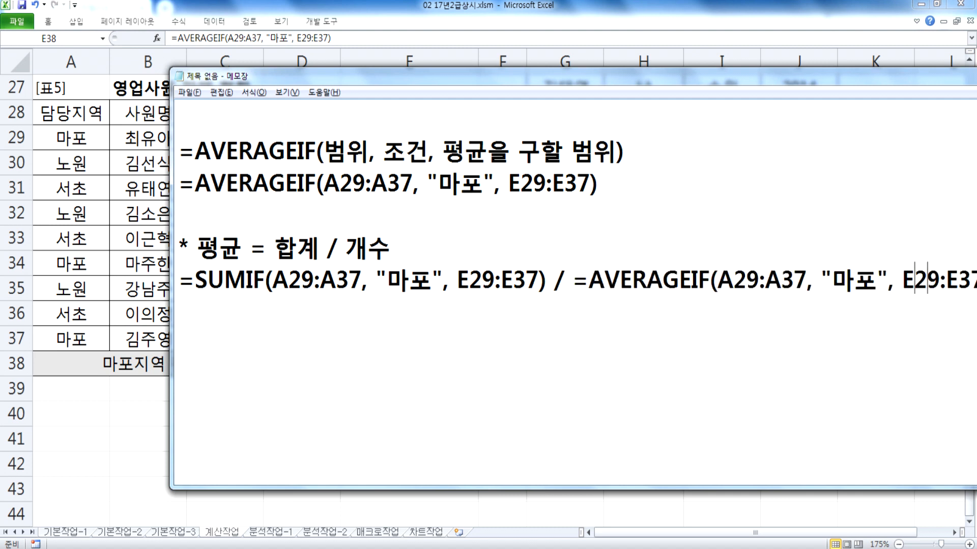
key("Left")
key("Left")
key("Left")
key("Left")
key("Left")
key("Left")
key("Left")
key("Left")
key("Left")
key("Left")
key("Left")
key("Left")
key("Right")
type("COUN")
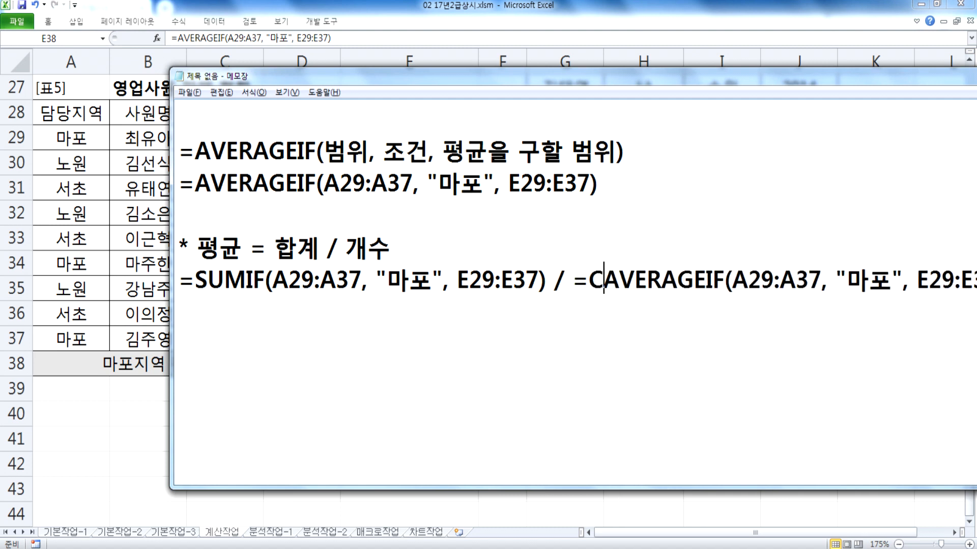
type("T")
key("Delete")
key("Delete")
key("Delete")
key("Delete")
key("Delete")
key("Delete")
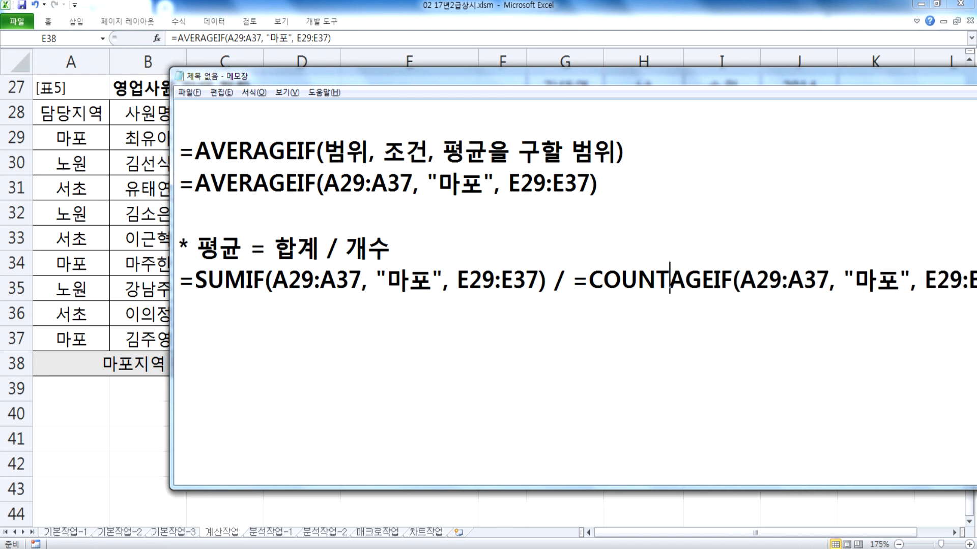
key("Delete")
key("Right")
key("Right")
key("Right")
key("Right")
key("Right")
key("Right")
key("Right")
key("Right")
key("Right")
key("Right")
key("Right")
key("Right")
key("Right")
key("Right")
key("Right")
key("Right")
key("Right")
key("Right")
key("Left")
key("Left")
key("shift+End")
key("shift+Left")
key("Delete")
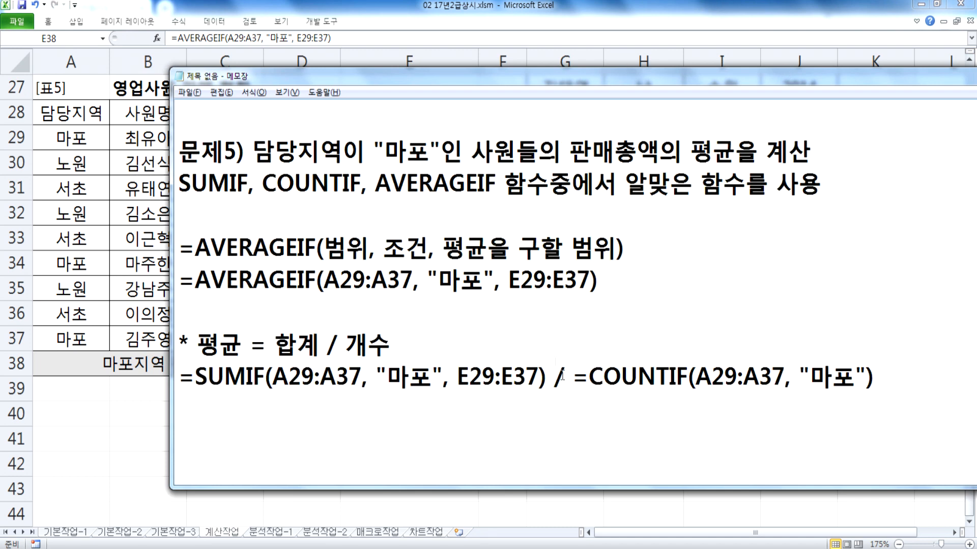
Remove the stray equals sign before COUNTIF and select the whole SUMIF / COUNTIF line.
left_click(573, 377)
key("Delete")
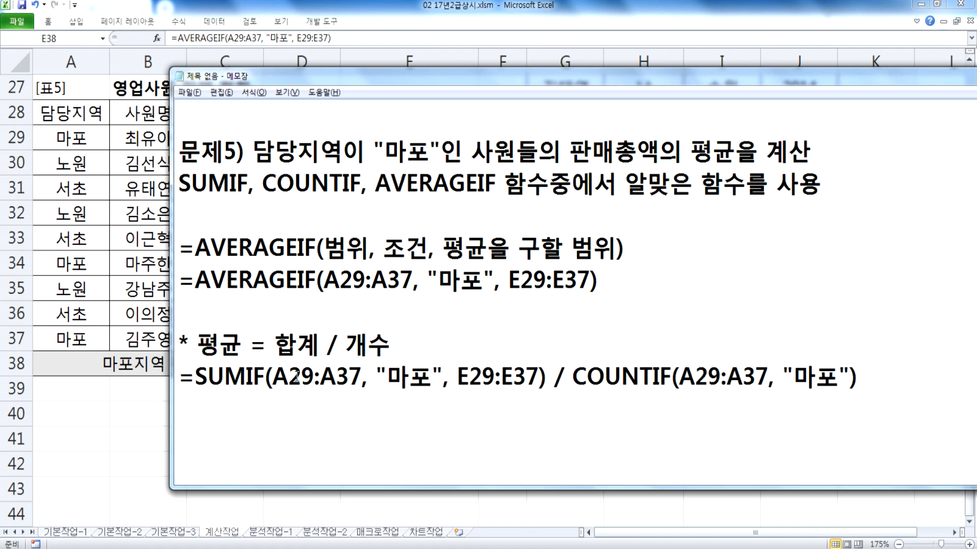
left_click_drag(264, 377, 532, 383)
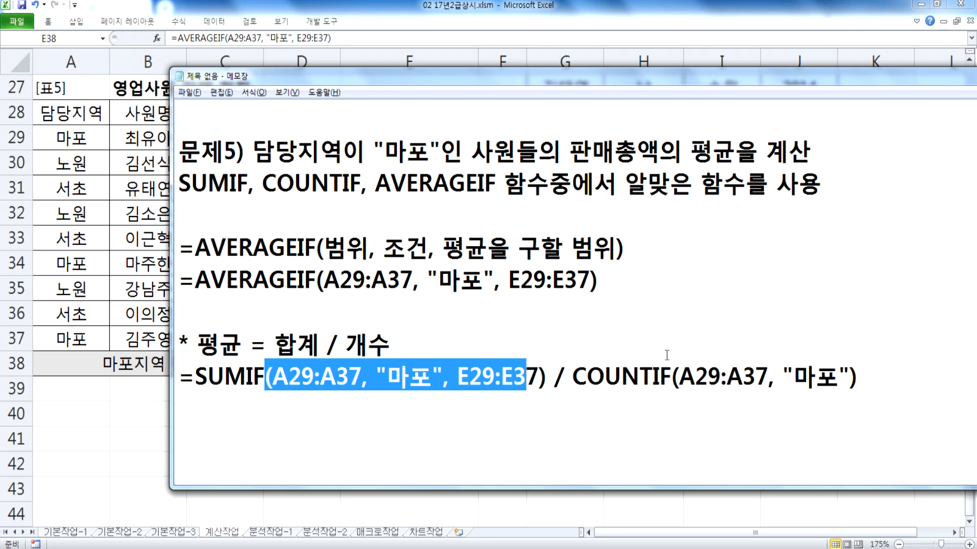
left_click_drag(886, 375, 177, 372)
Paste the SUMIF / COUNTIF formula into Excel cell E39, giving 37400000.
key("ctrl+c")
key("alt+Tab")
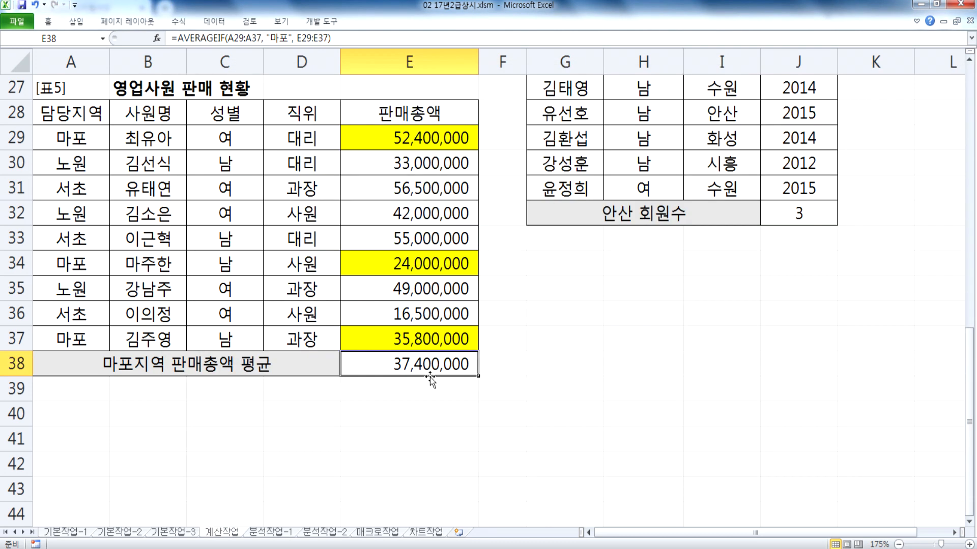
double_click(431, 389)
key("ctrl+v")
key("ctrl+Return")
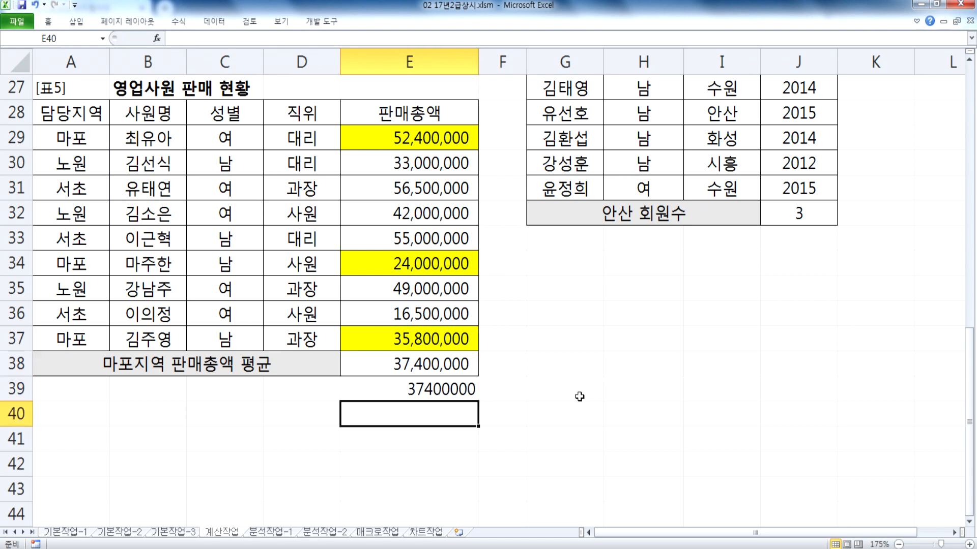
Highlight the criteria arguments in the notes, then keep Excel's ribbon permanently expanded.
key("alt+Tab")
left_click_drag(179, 280, 599, 280)
left_click_drag(320, 376, 502, 380)
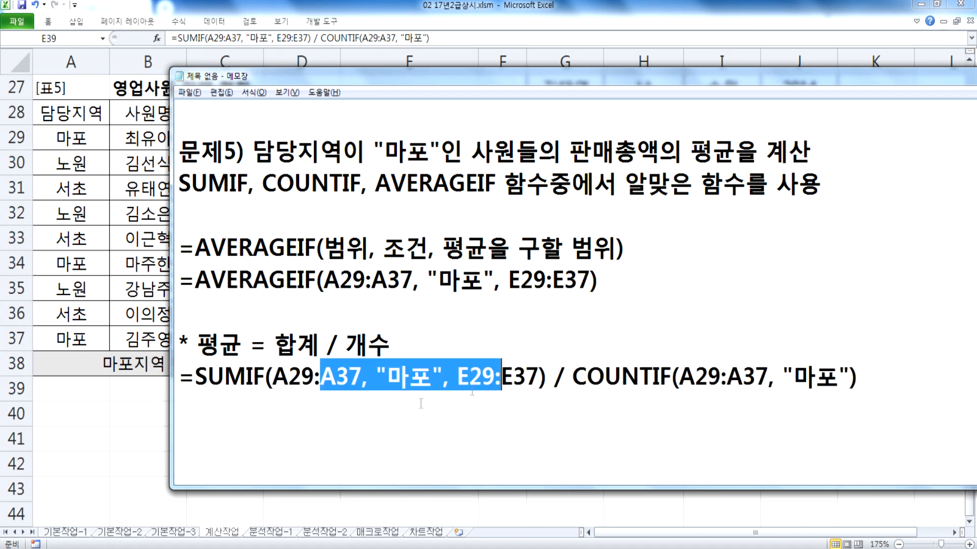
left_click(392, 413)
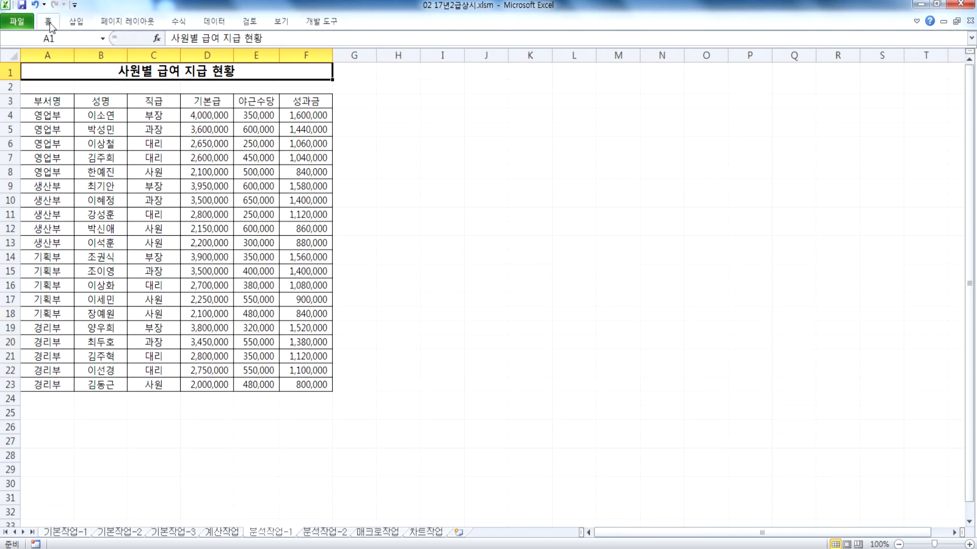
double_click(49, 22)
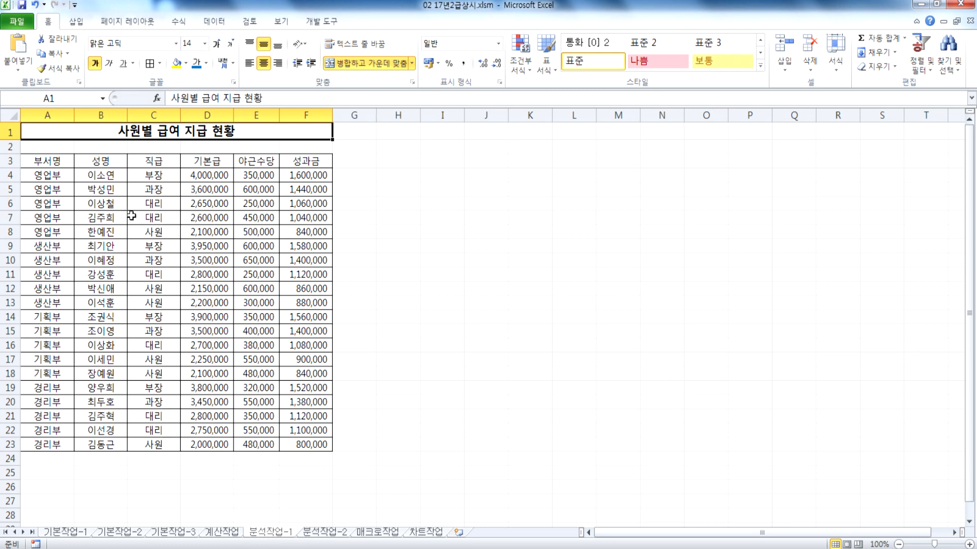
Select a cell inside the 사원별 급여 지급 현황 salary table.
scroll(120, 208, "up", 2)
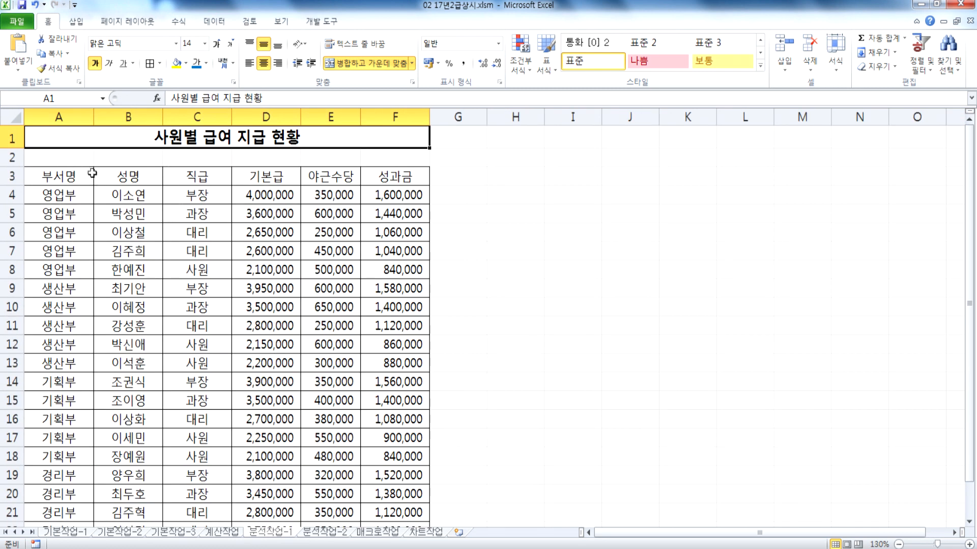
scroll(94, 206, "down", 1)
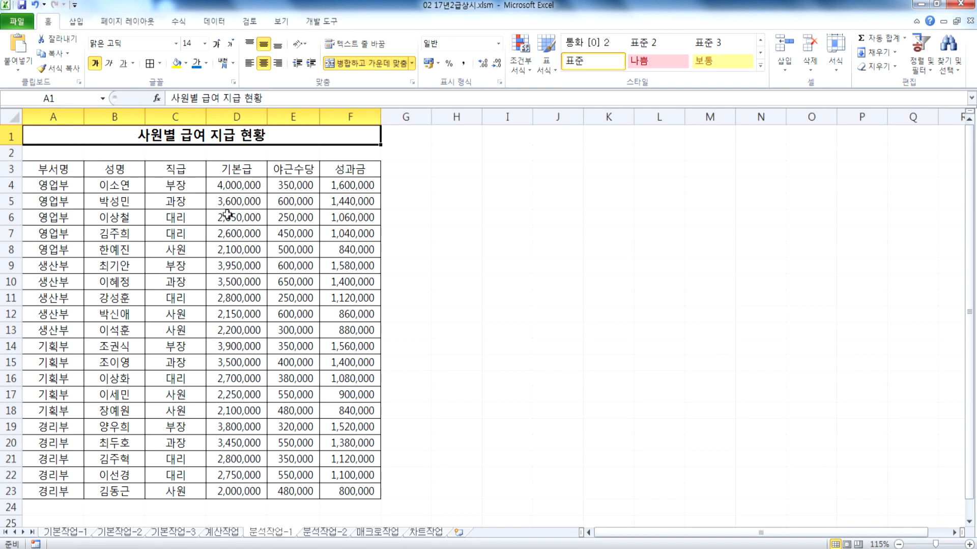
scroll(203, 234, "down", 3)
scroll(176, 246, "up", 2)
scroll(355, 213, "up", 1)
left_click(453, 176)
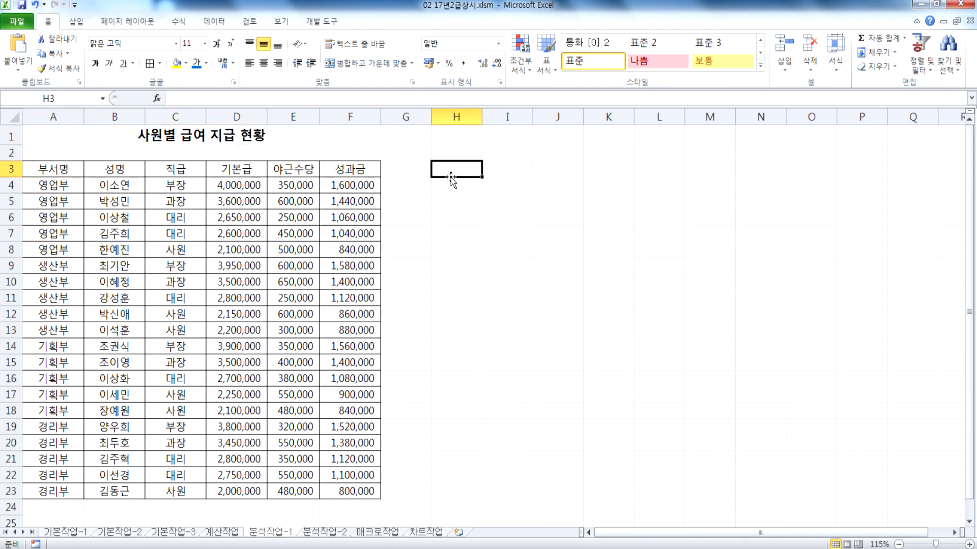
left_click_drag(53, 169, 293, 362)
left_click(137, 263)
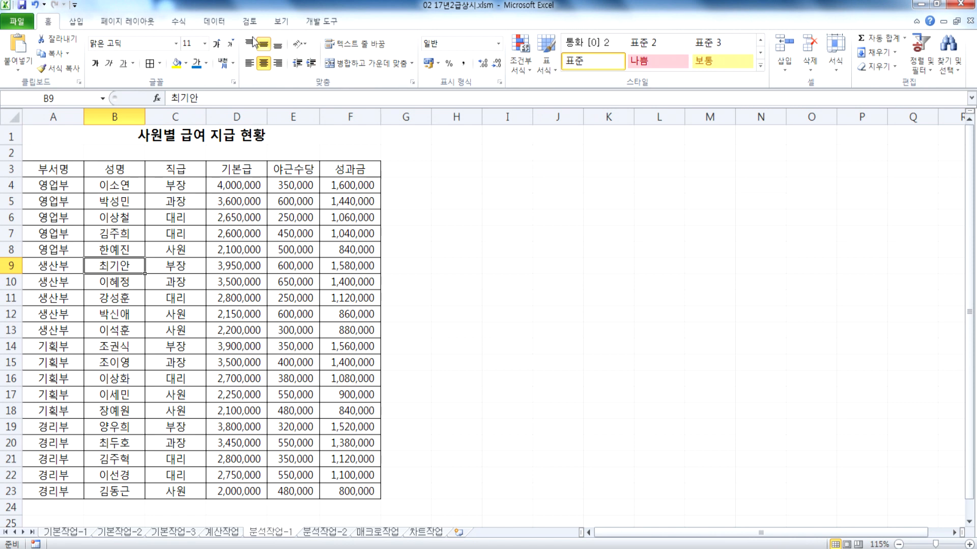
Insert a PivotTable from A3:F23 on the existing sheet at cell H3.
left_click(75, 22)
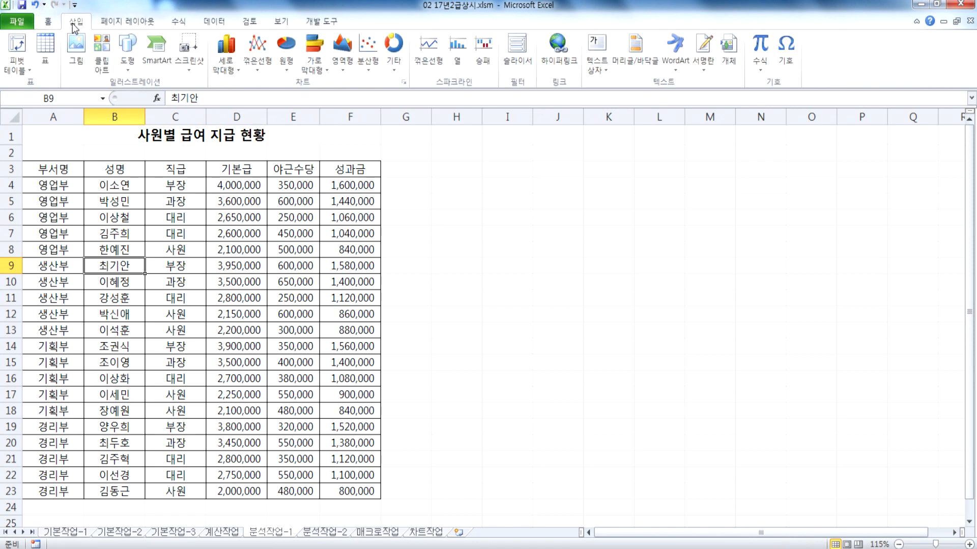
left_click(17, 44)
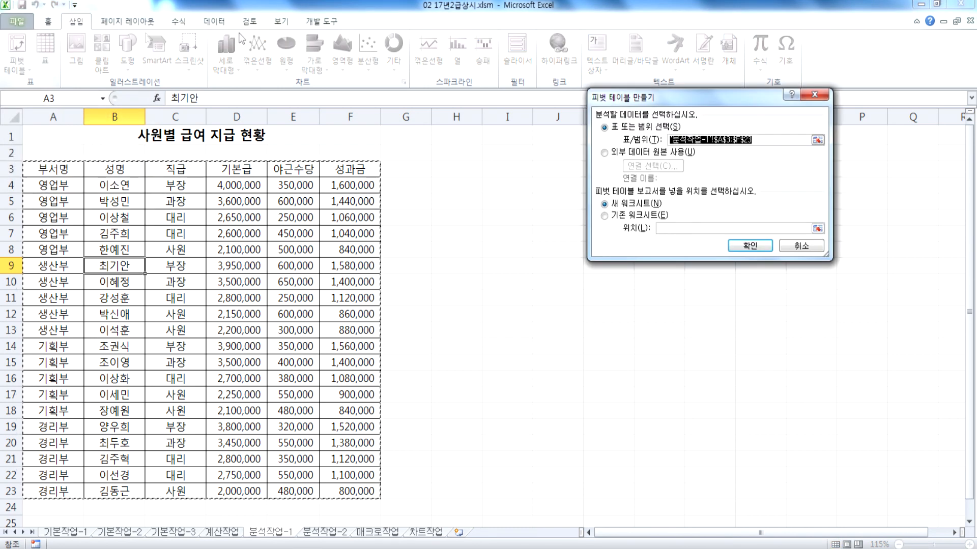
left_click(614, 217)
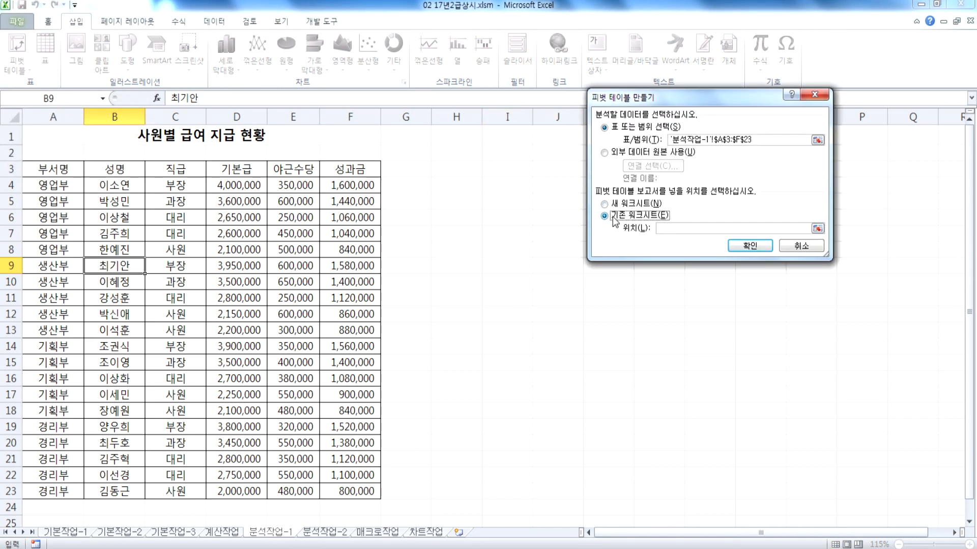
left_click(453, 167)
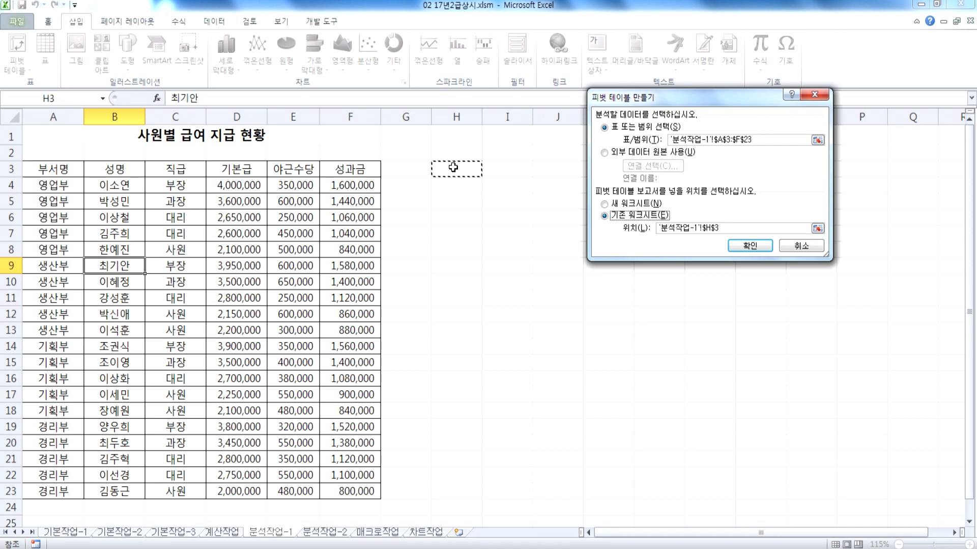
left_click(740, 249)
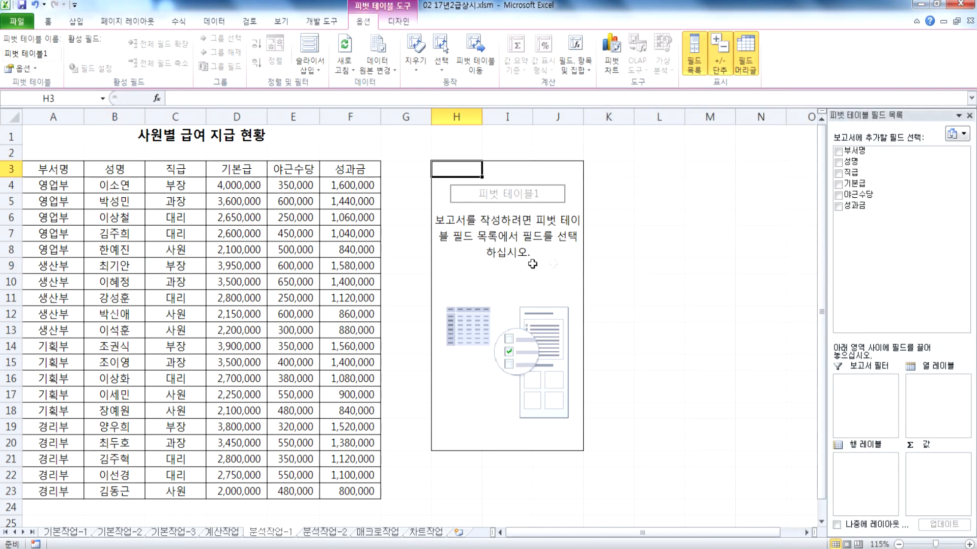
Float the field list, put 부서명 in Row Labels and 기본급, 야근수당, 성과금 in Values.
left_click_drag(847, 116, 587, 82)
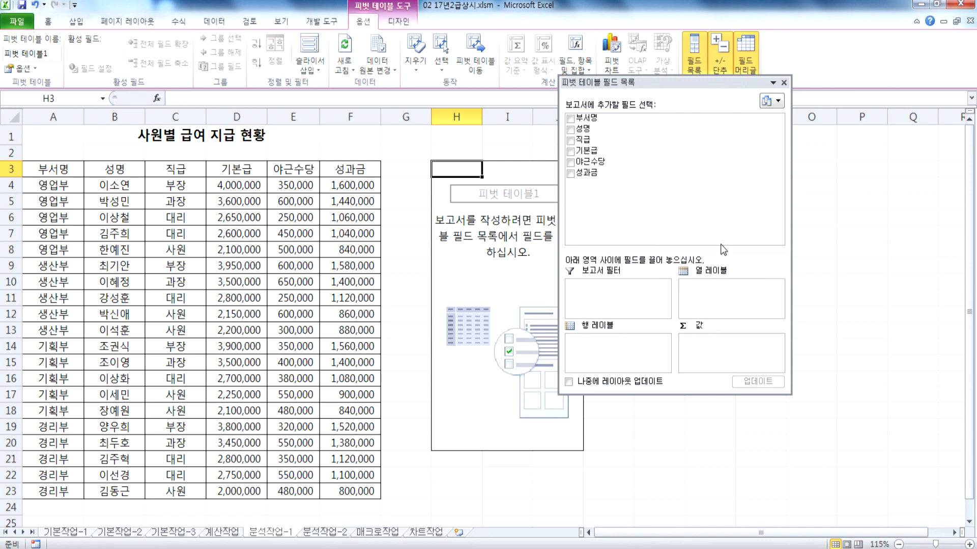
left_click_drag(722, 250, 722, 207)
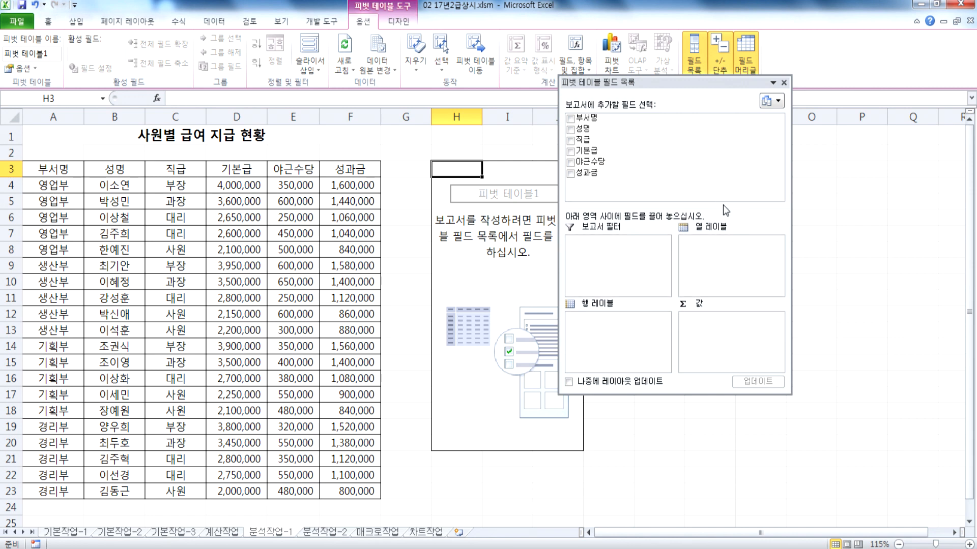
left_click_drag(588, 118, 612, 331)
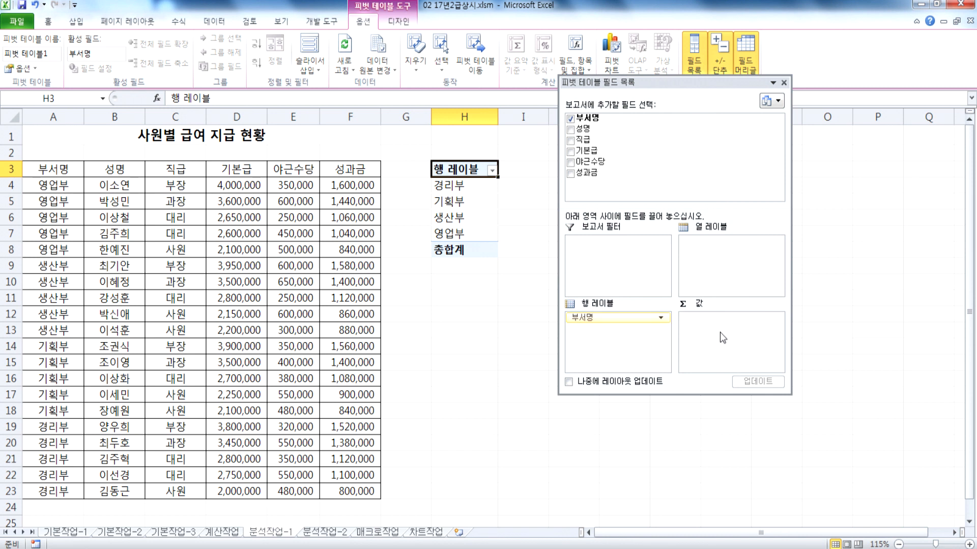
left_click_drag(588, 151, 696, 352)
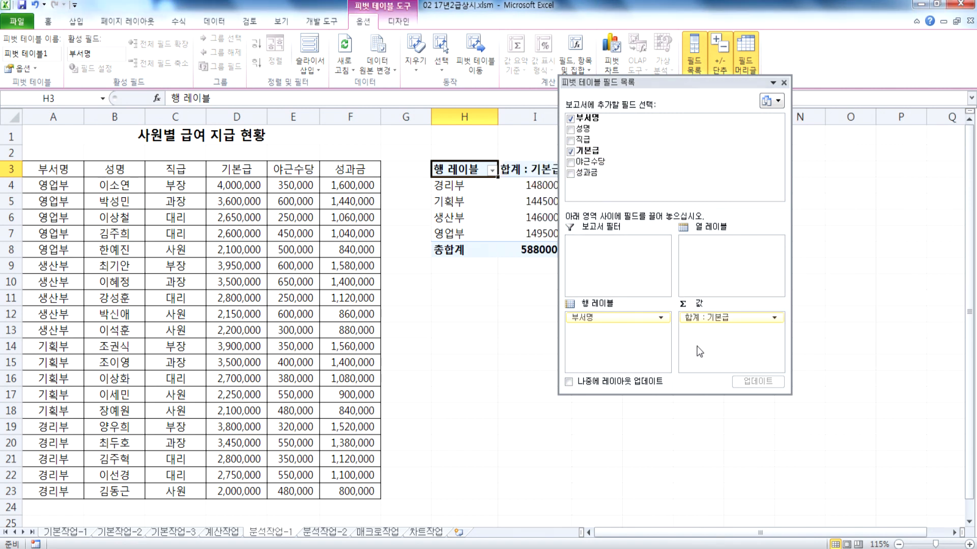
left_click_drag(605, 162, 707, 360)
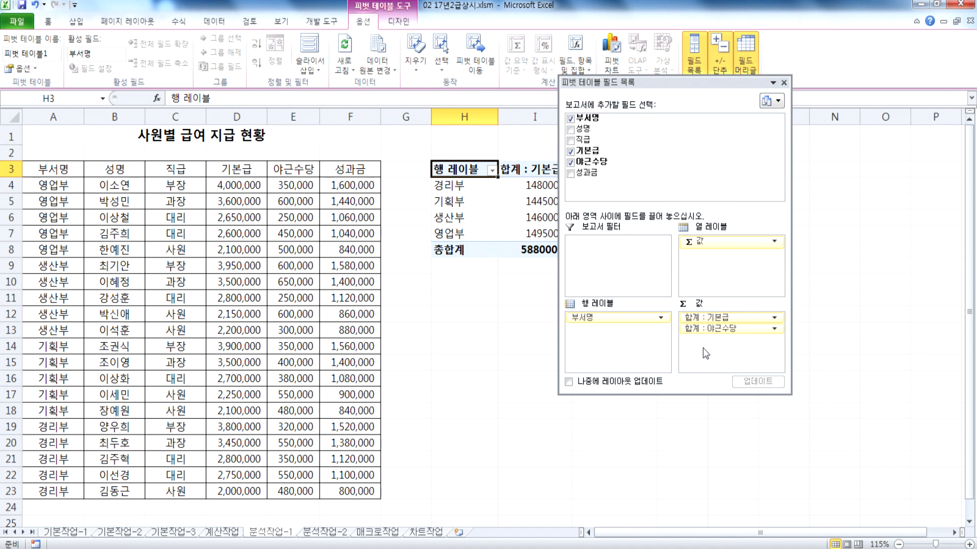
left_click_drag(610, 173, 712, 356)
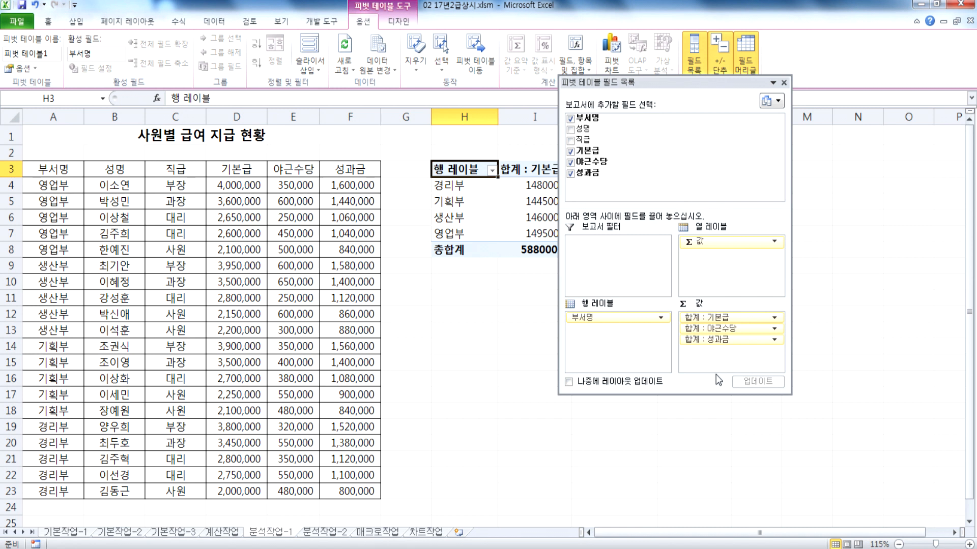
left_click(761, 320)
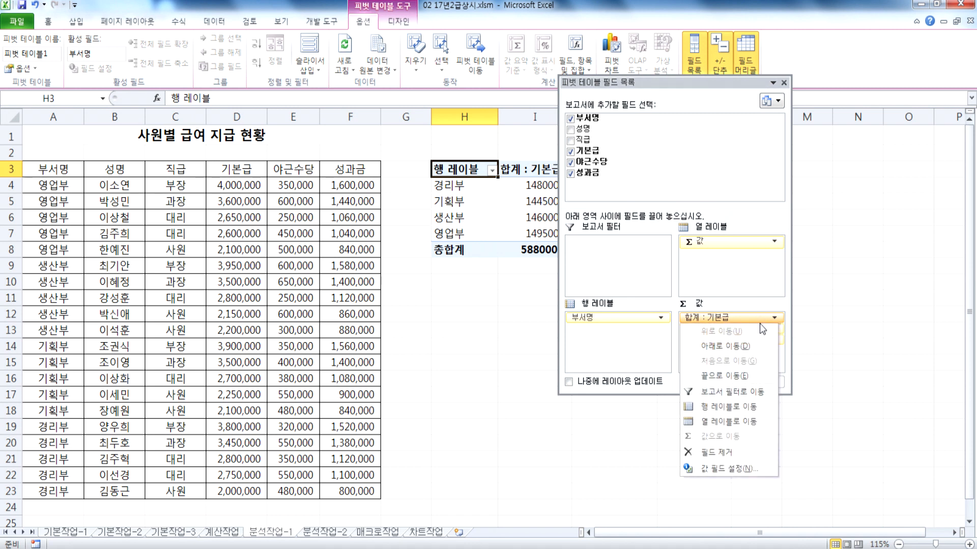
Change 기본급, 야근수당 and 성과금 value fields to 평균, then select I4:K8.
left_click(720, 468)
left_click(613, 200)
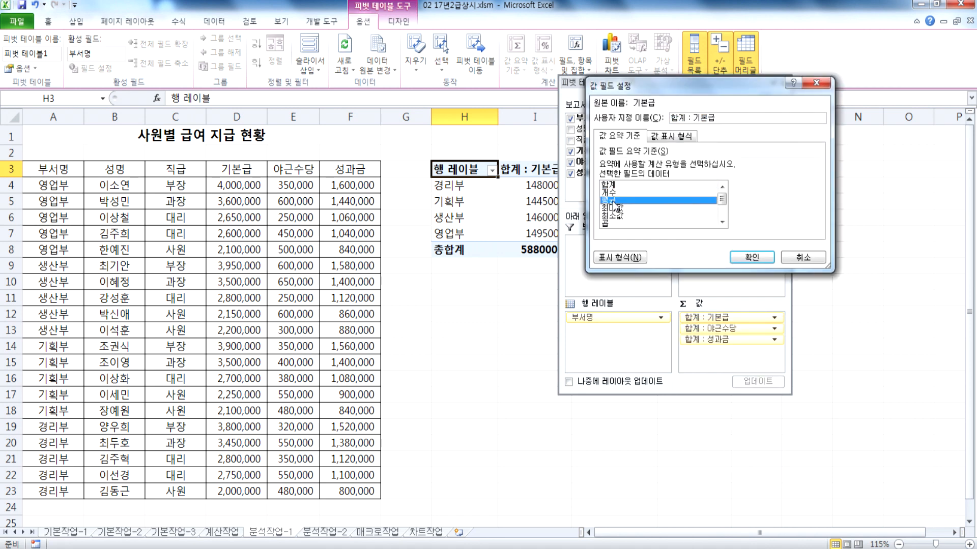
left_click(752, 258)
left_click(737, 328)
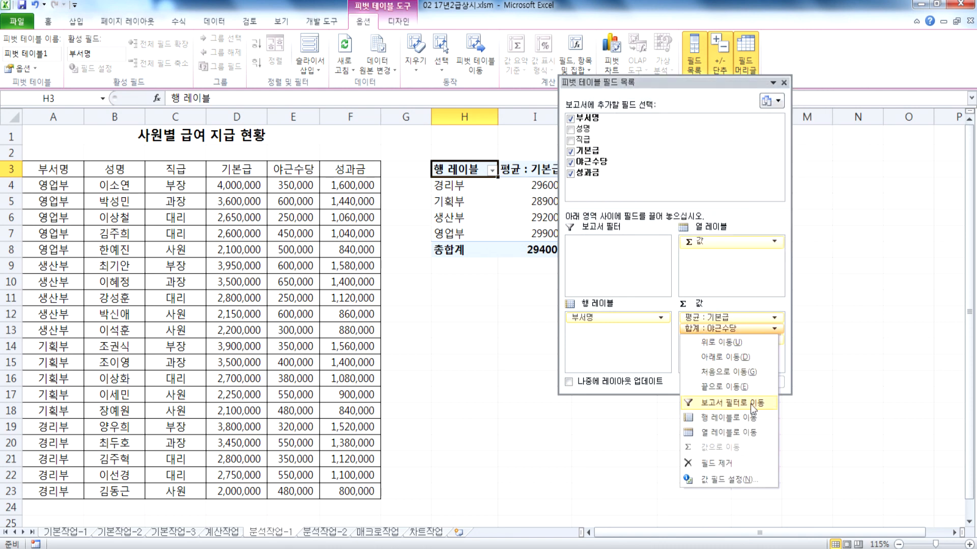
left_click(735, 469)
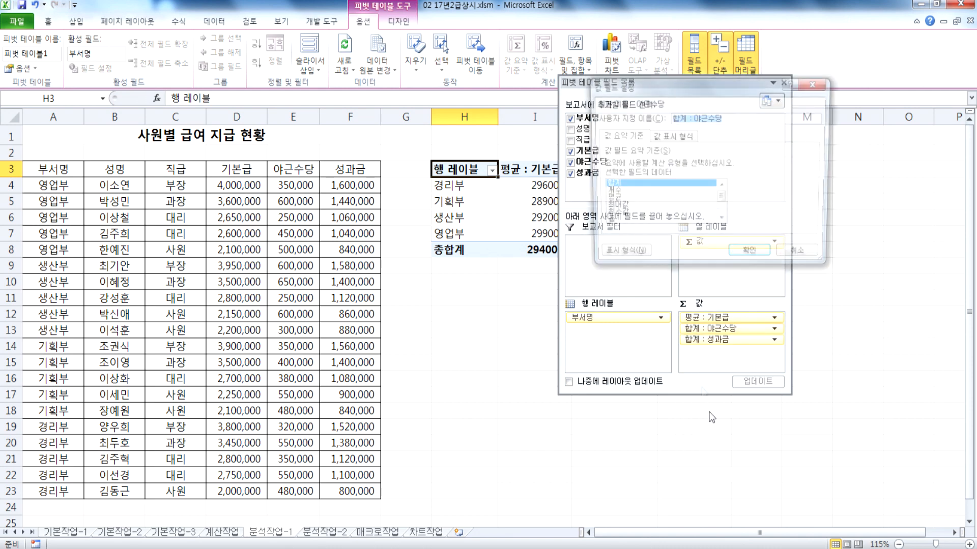
left_click(611, 200)
left_click(751, 257)
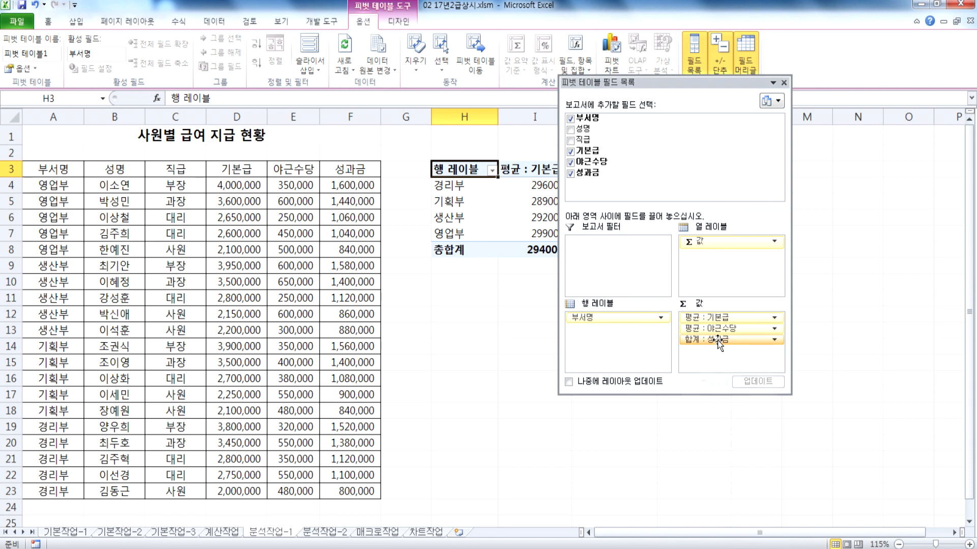
left_click(721, 339)
left_click(735, 481)
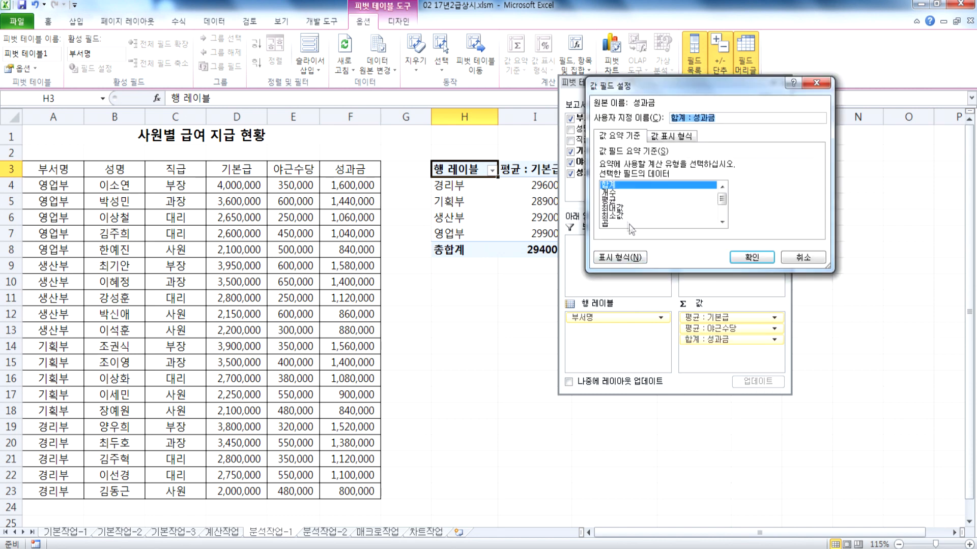
left_click(613, 201)
left_click(747, 258)
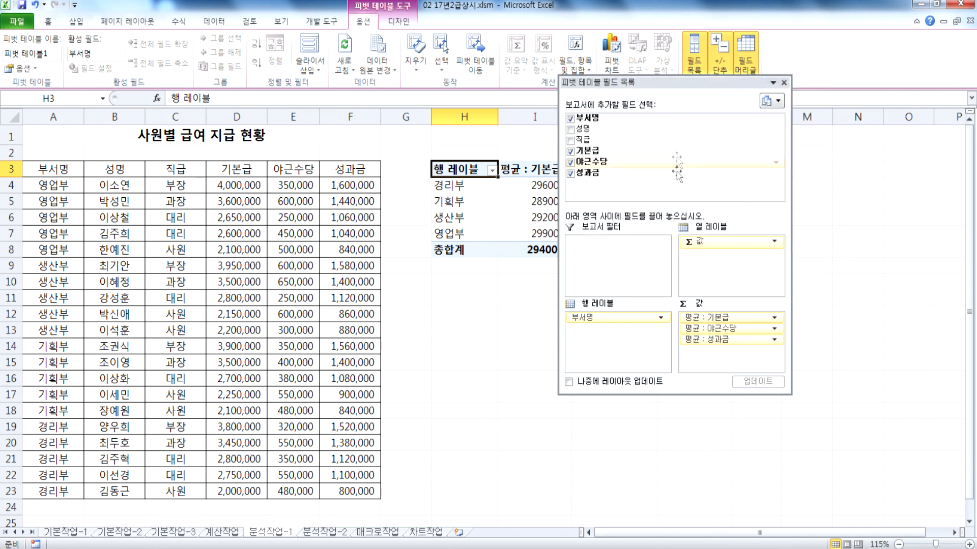
left_click_drag(524, 184, 697, 250)
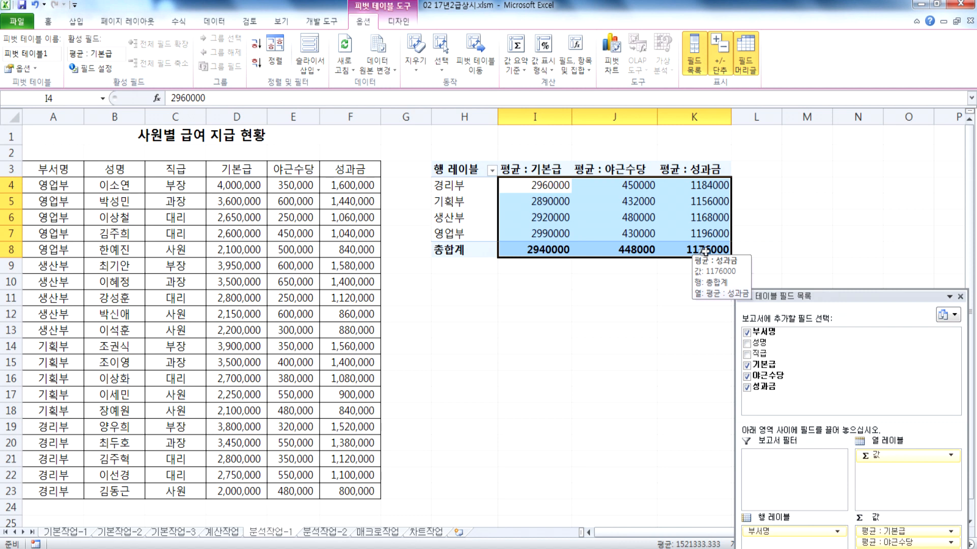
Give the 기본급 average field a 숫자 number format with 1000 separators.
left_click_drag(865, 296, 767, 55)
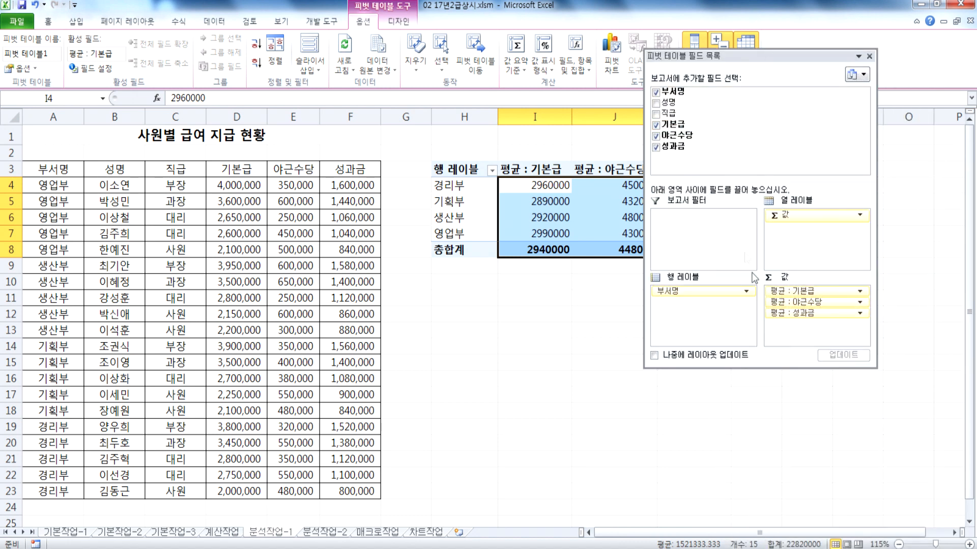
left_click(802, 292)
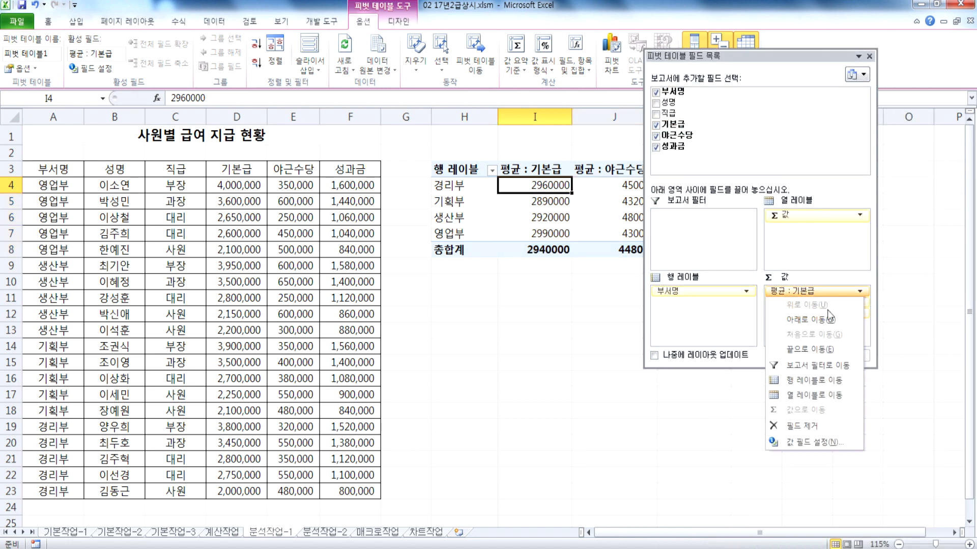
left_click(798, 443)
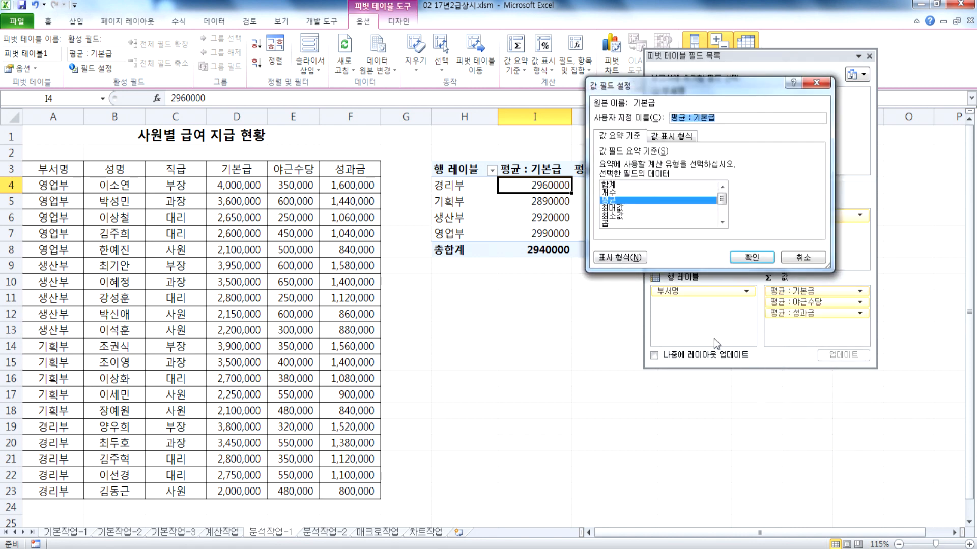
left_click(620, 259)
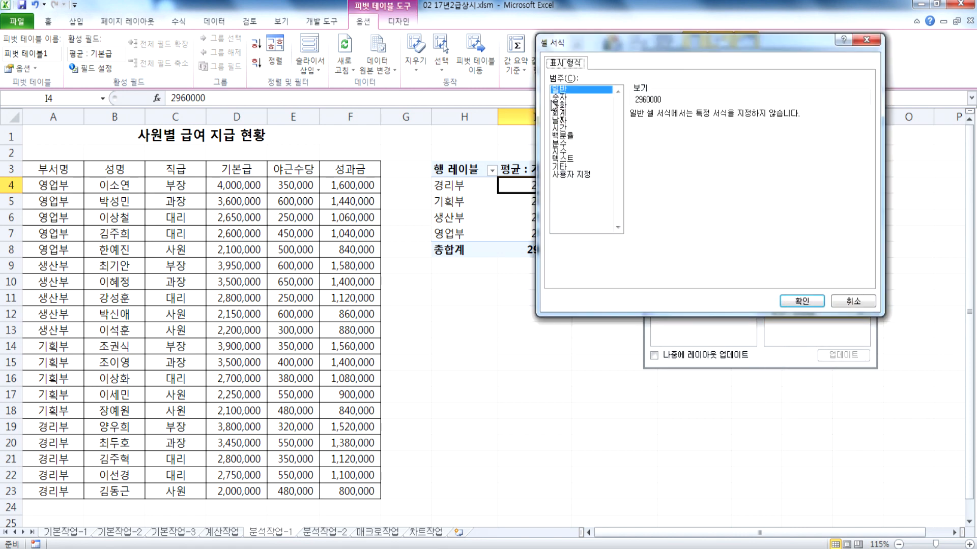
left_click(562, 97)
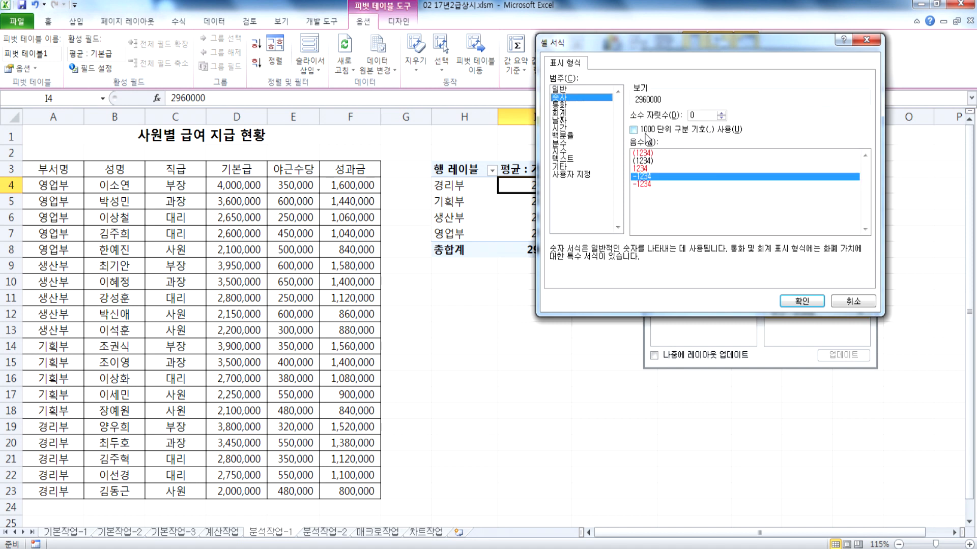
left_click(645, 130)
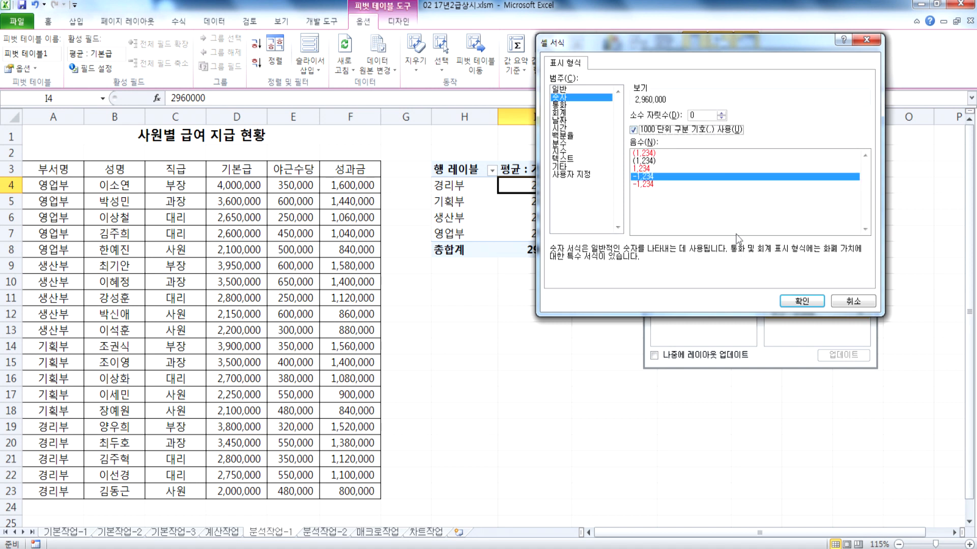
left_click(802, 300)
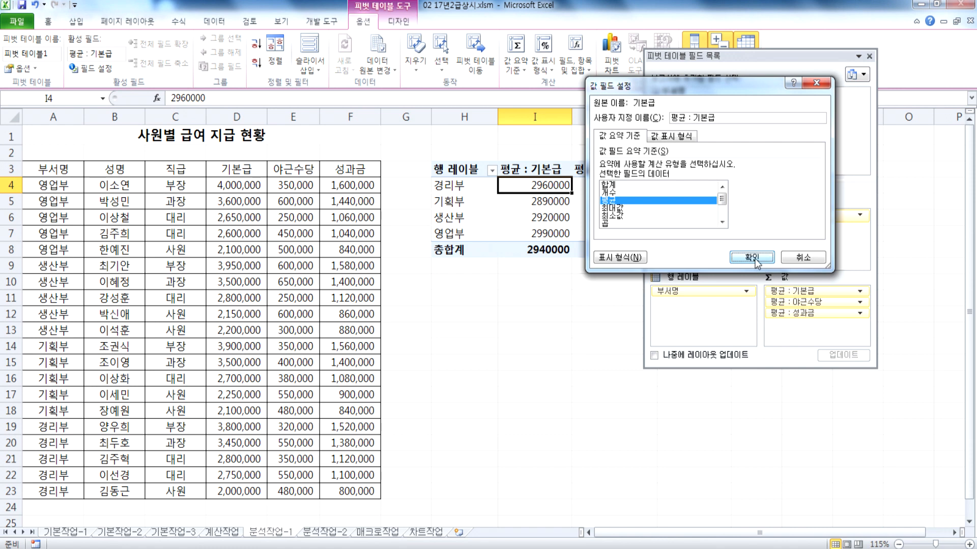
left_click(748, 259)
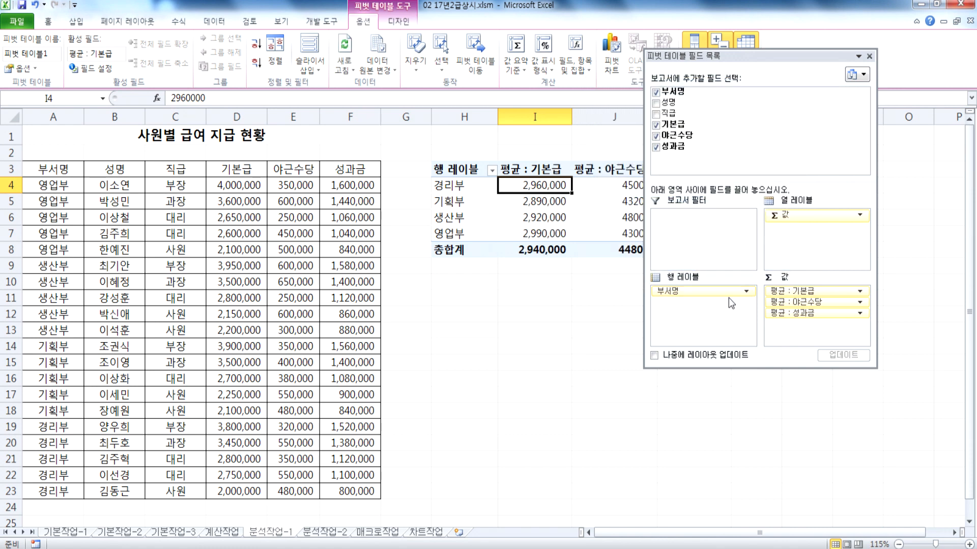
Keep 야근수당 averaged and format it as 숫자 with 1000 separators.
left_click(818, 302)
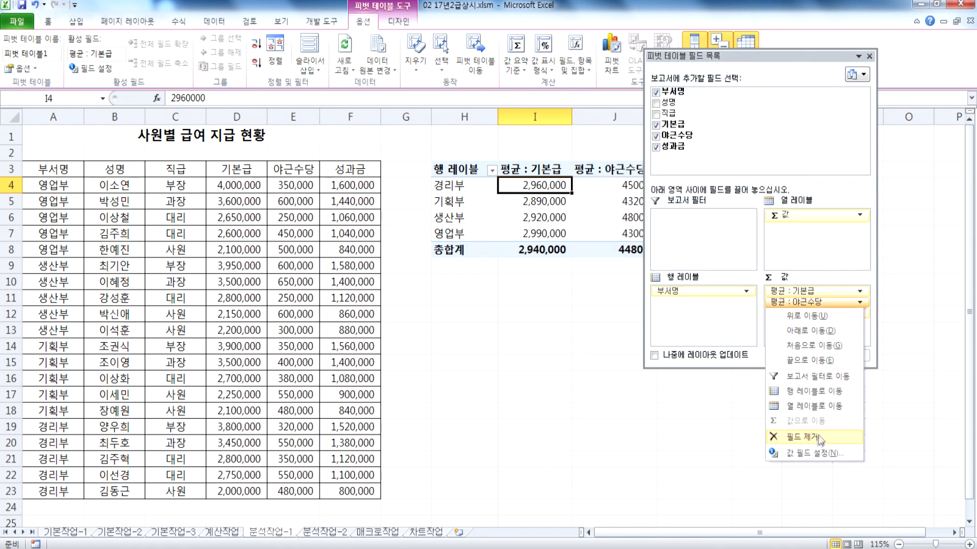
left_click(815, 458)
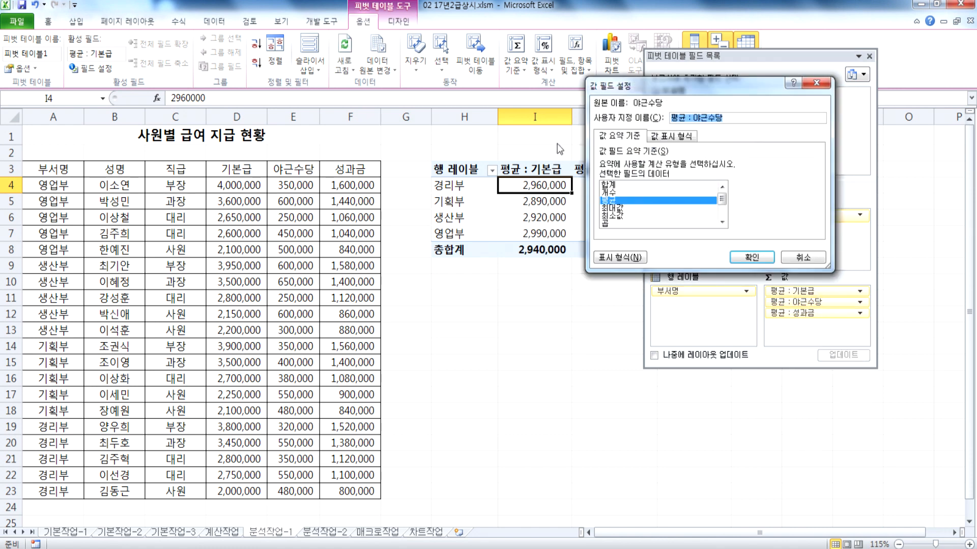
left_click(606, 185)
left_click(615, 201)
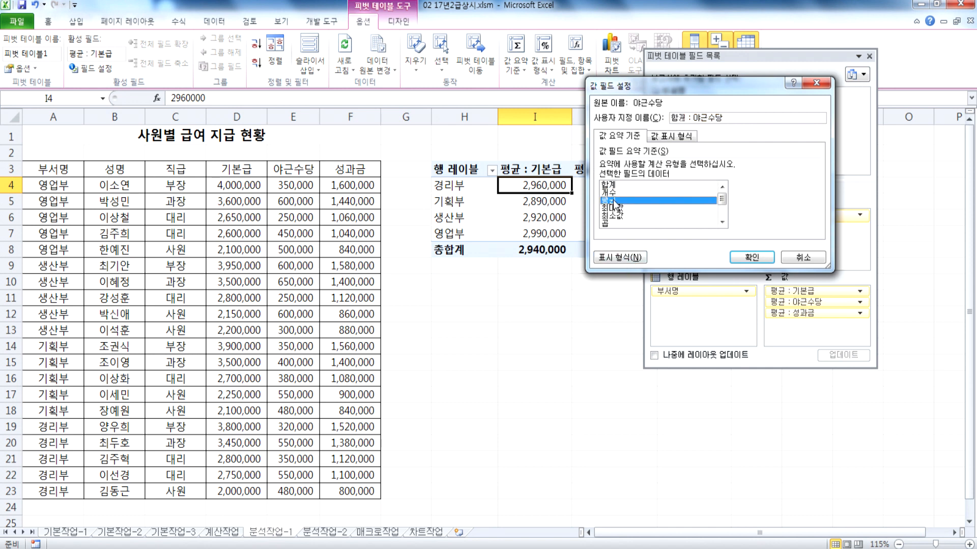
left_click(626, 259)
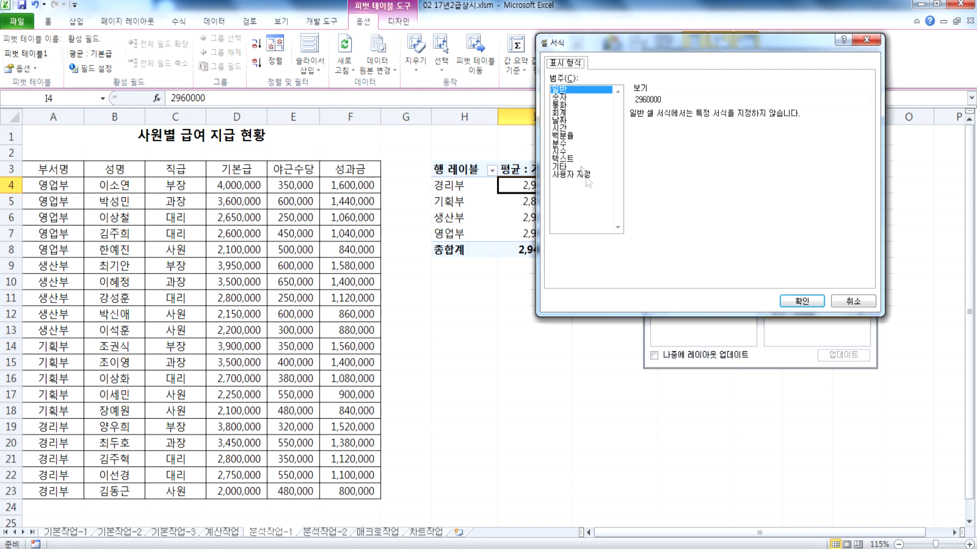
left_click(560, 98)
left_click(652, 133)
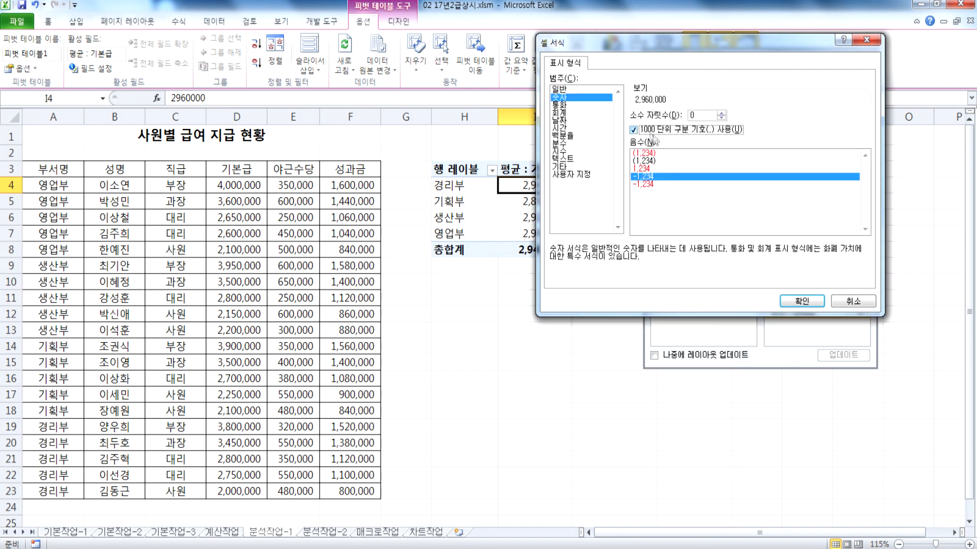
left_click(785, 301)
left_click(750, 257)
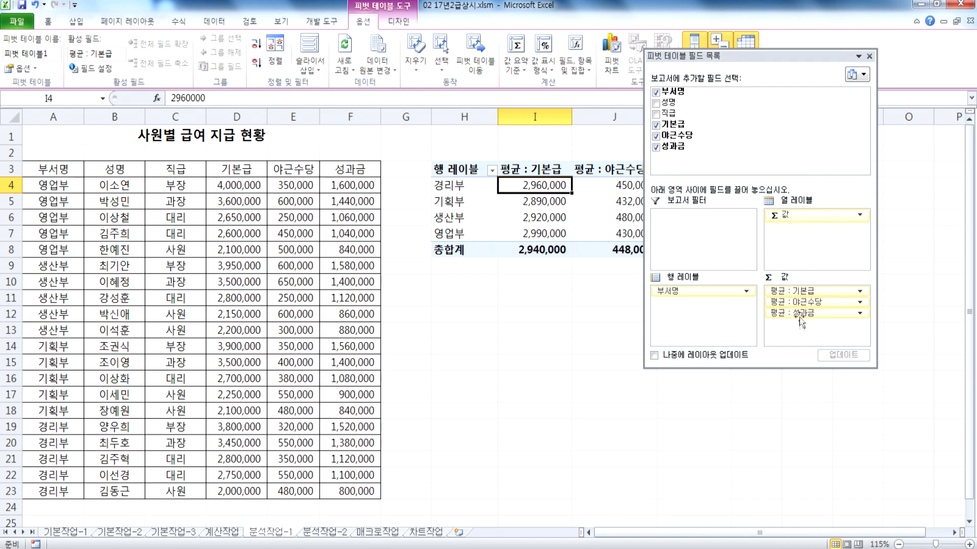
Set 성과금 to 평균 with 1000-separator number format, then select the values I4:K8.
left_click(796, 313)
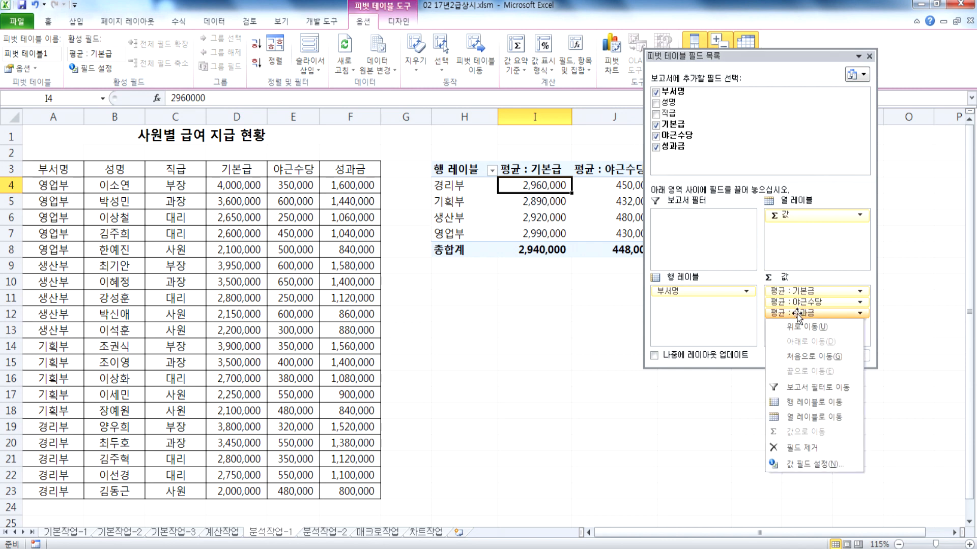
left_click(814, 464)
left_click(609, 185)
left_click(614, 201)
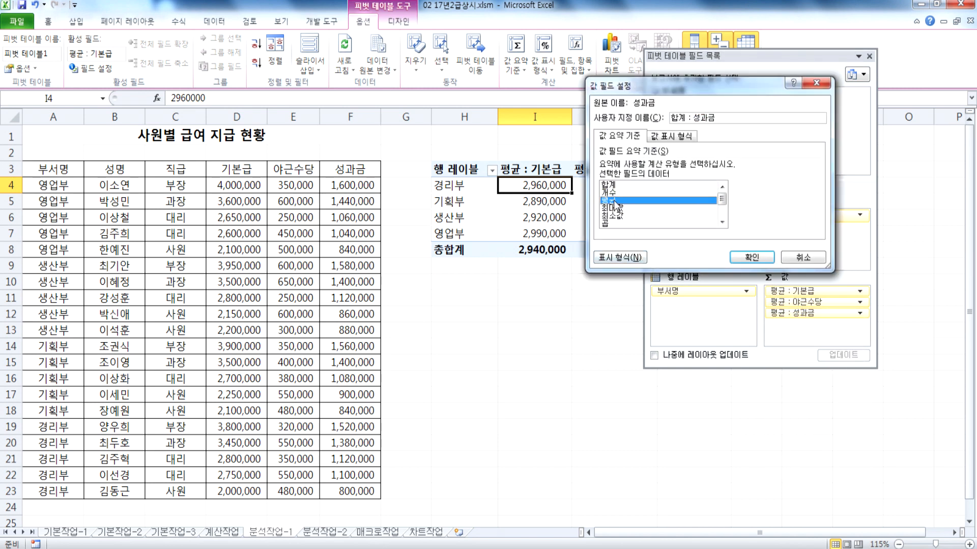
left_click(619, 257)
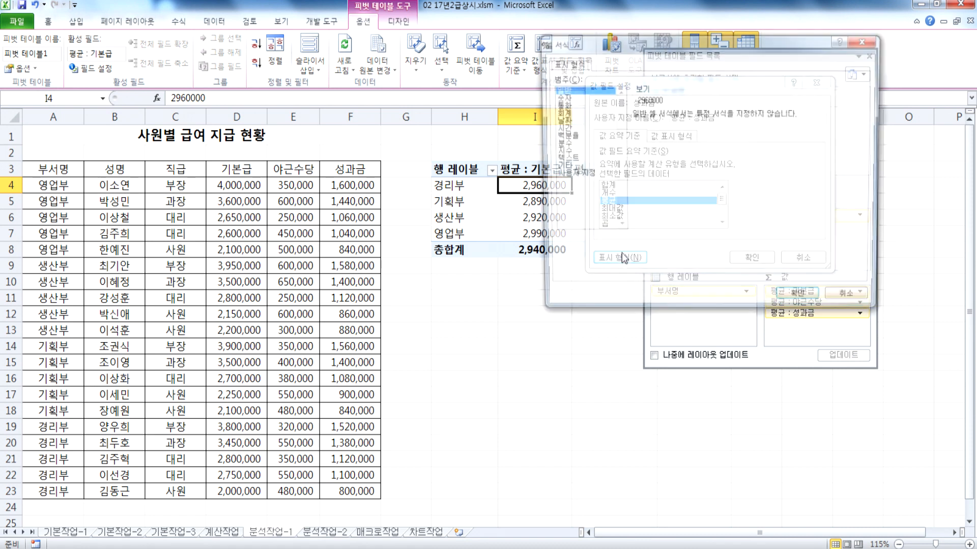
left_click(559, 97)
left_click(653, 131)
left_click(801, 301)
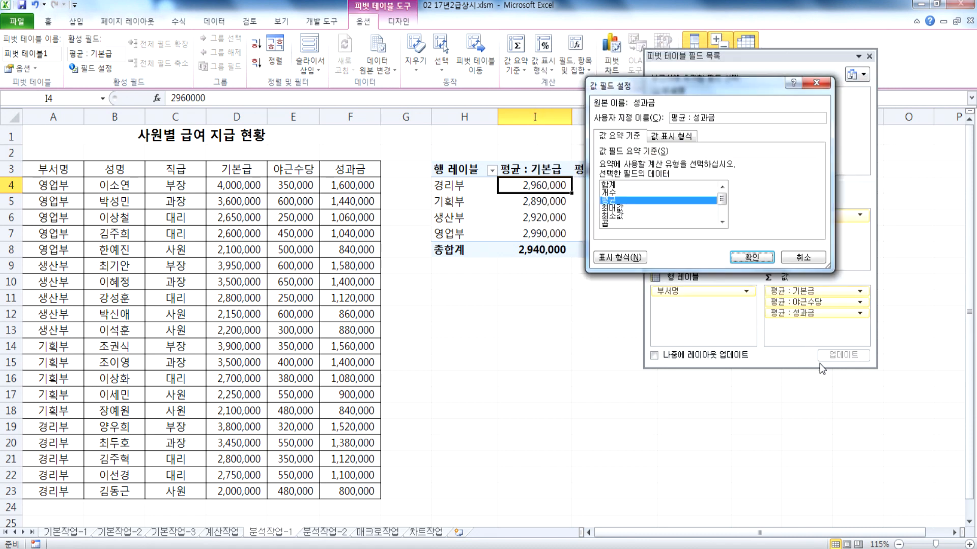
left_click(756, 262)
left_click_drag(721, 56, 974, 257)
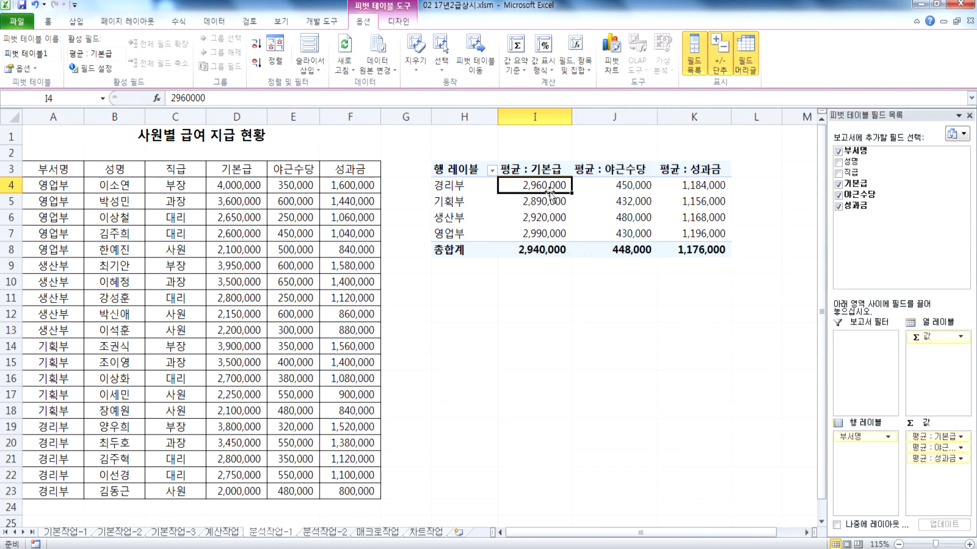
left_click_drag(547, 186, 712, 250)
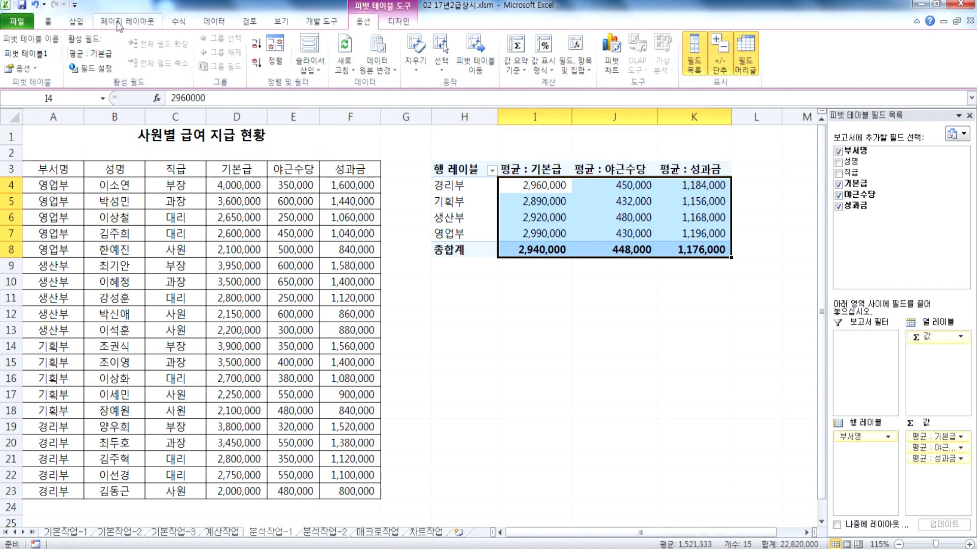
left_click(48, 21)
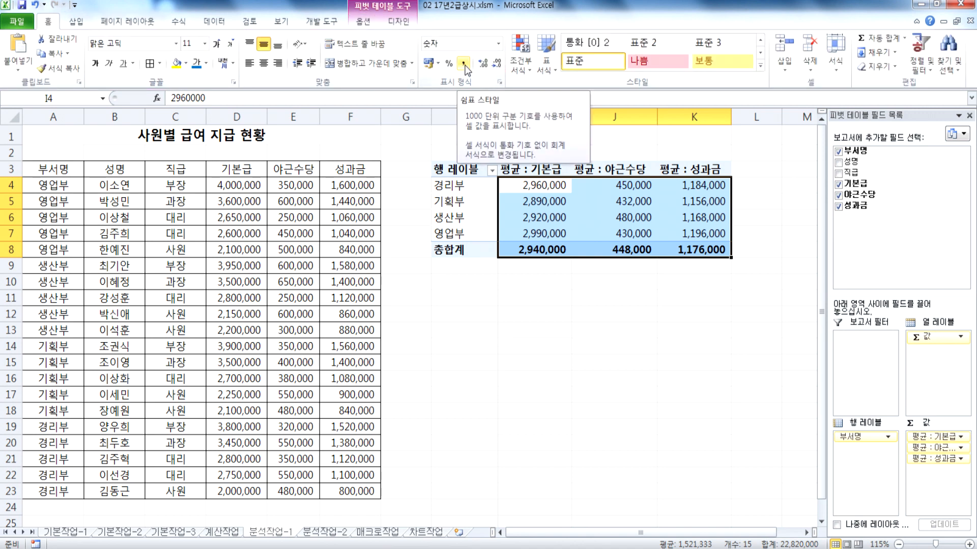
left_click(534, 217)
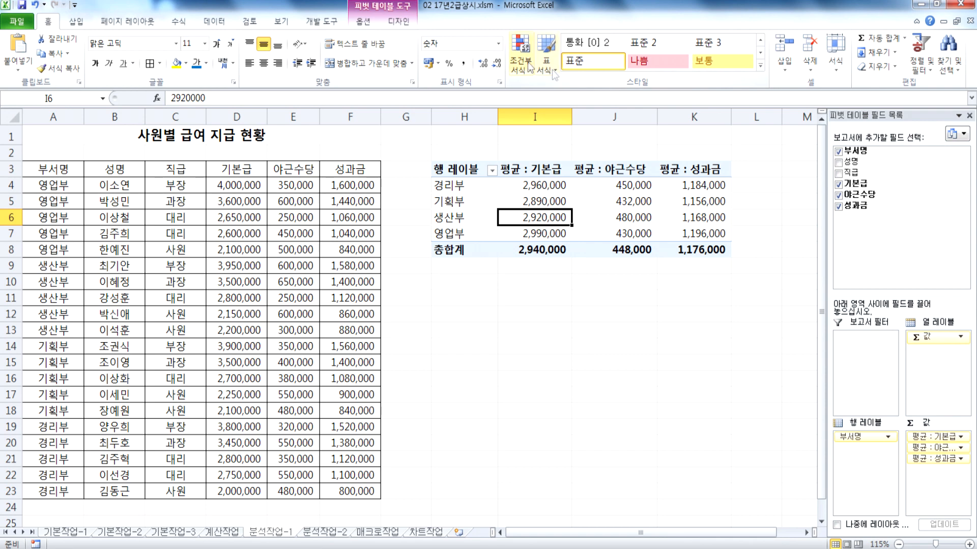
left_click(760, 65)
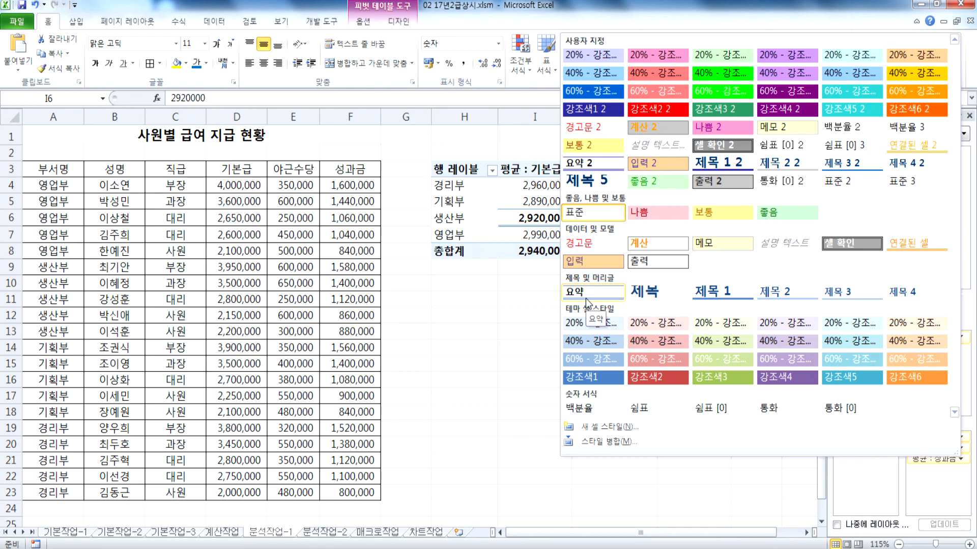
left_click(363, 21)
left_click(400, 23)
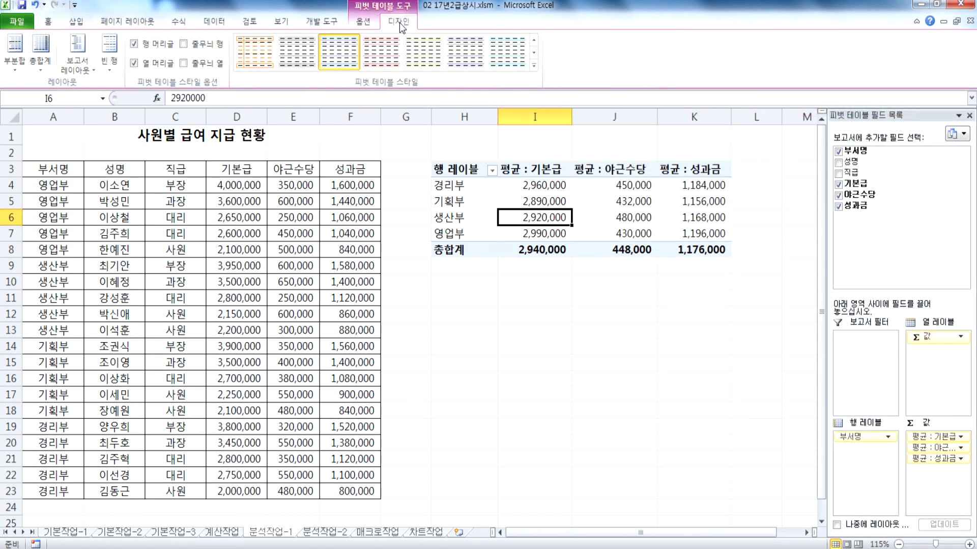
left_click(352, 26)
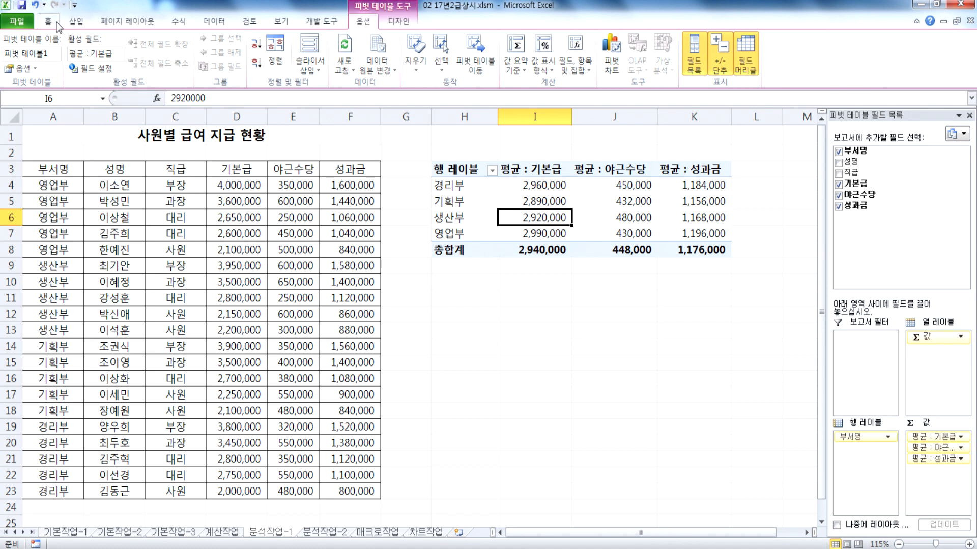
left_click(48, 21)
Apply 피벗 스타일 보통 9 from the PivotTable Styles gallery to the pivot table.
left_click(391, 23)
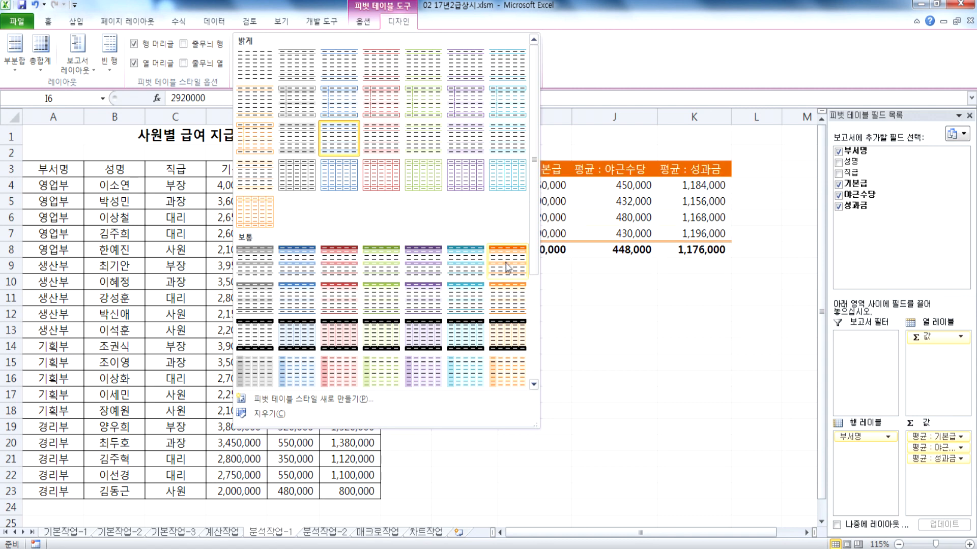
left_click(306, 307)
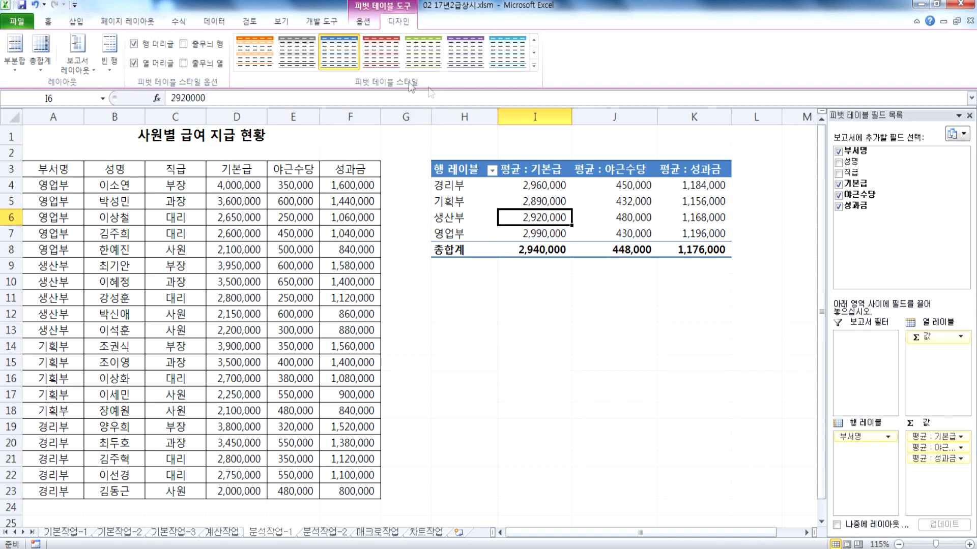
left_click(534, 65)
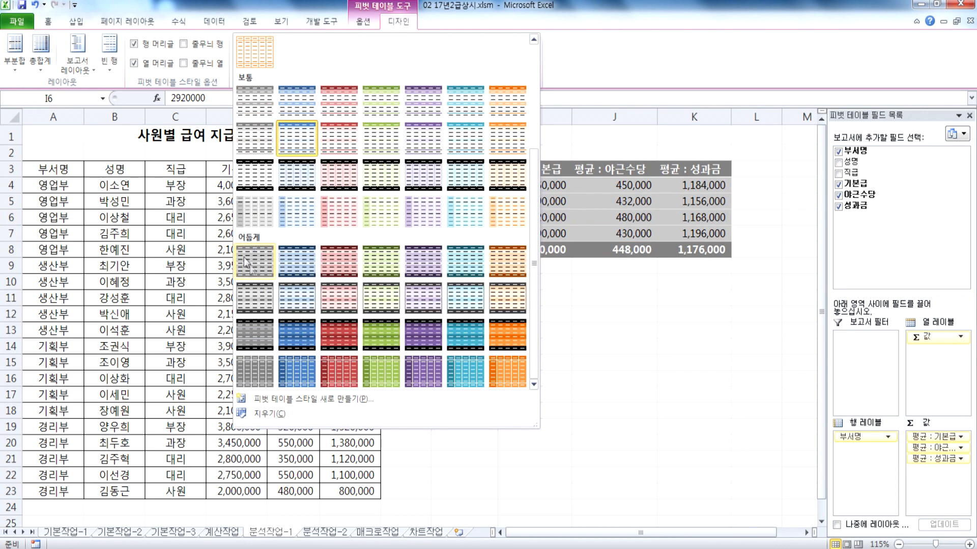
scroll(248, 240, "down", 3)
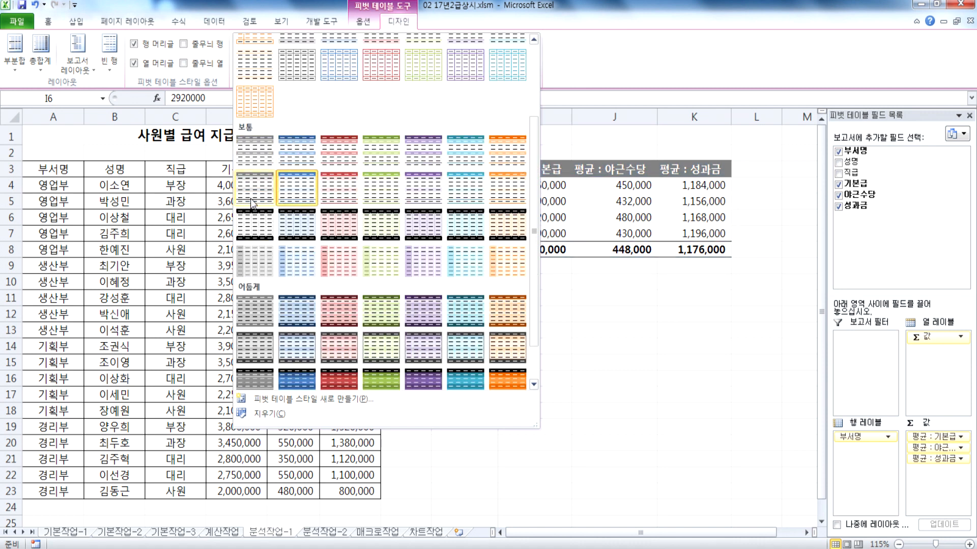
left_click(298, 193)
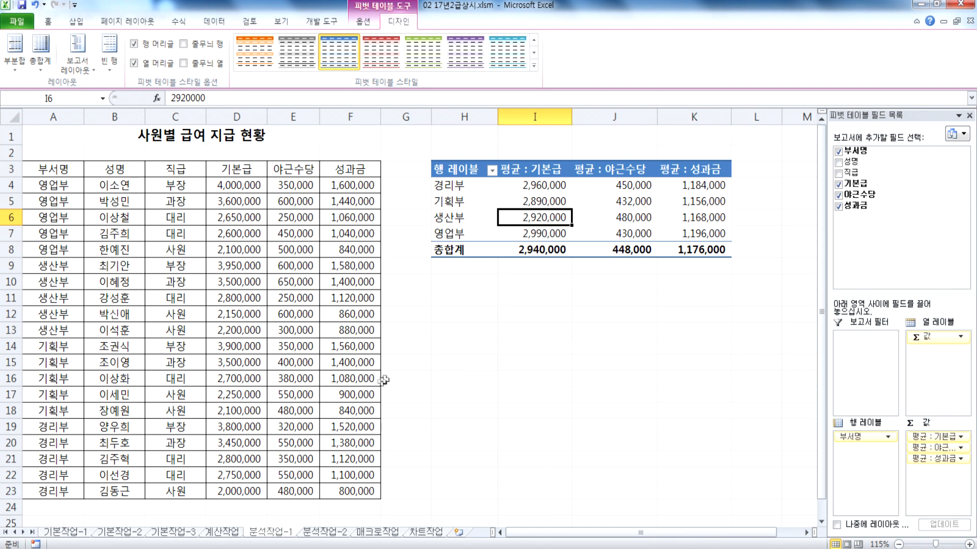
Switch to the 분석작업-2 sheet and select the 1월 product names A3:A10.
left_click(332, 532)
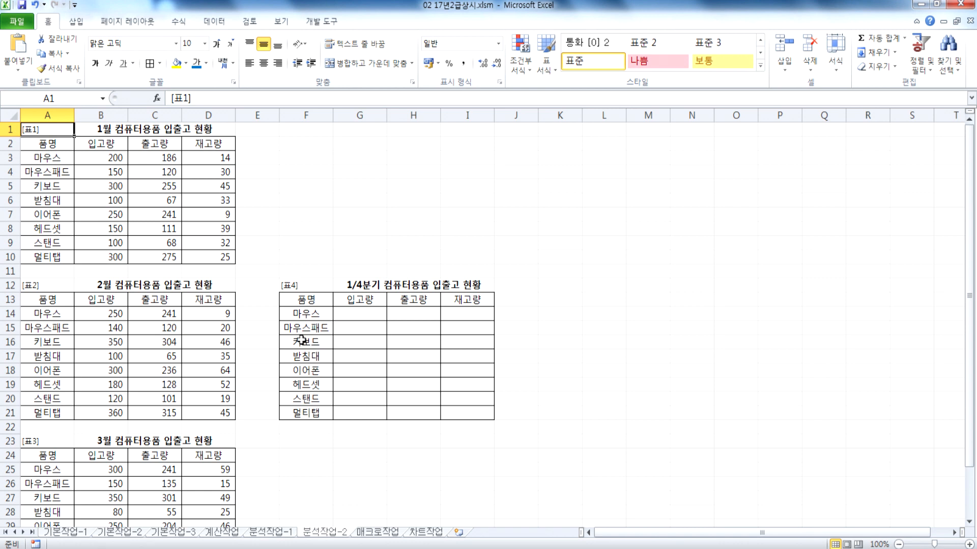
scroll(285, 366, "down", 4)
scroll(286, 369, "up", 4)
scroll(118, 313, "down", 3)
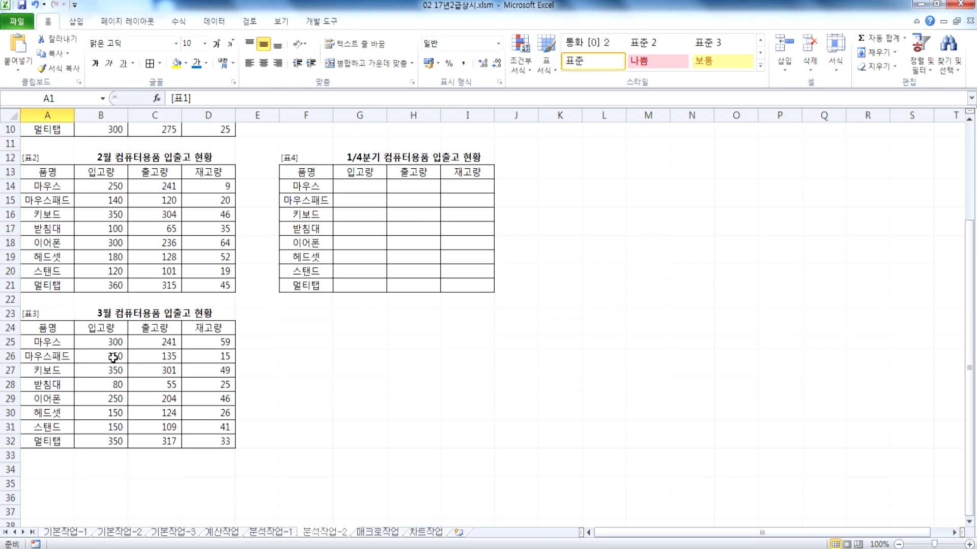
scroll(115, 356, "up", 3)
left_click_drag(55, 154, 50, 258)
scroll(120, 383, "down", 4)
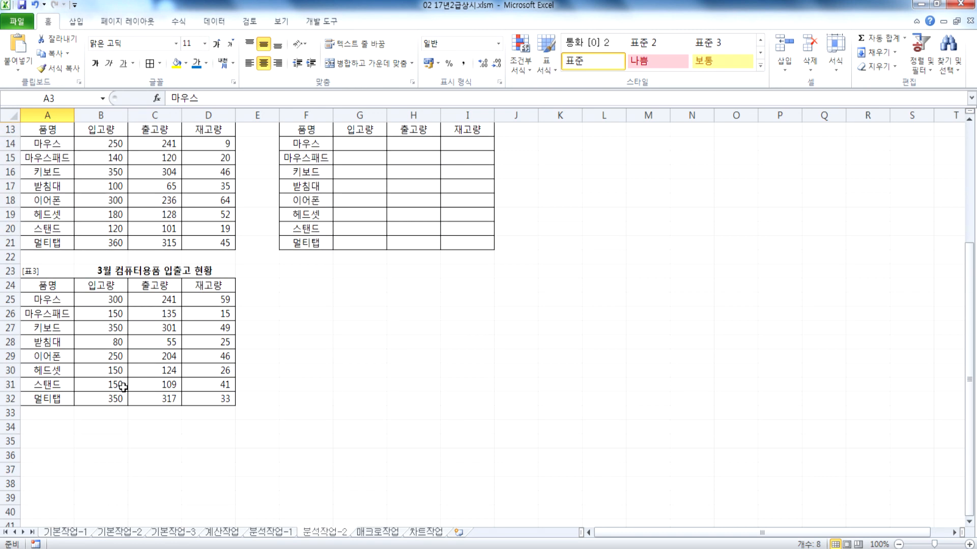
scroll(120, 384, "up", 4)
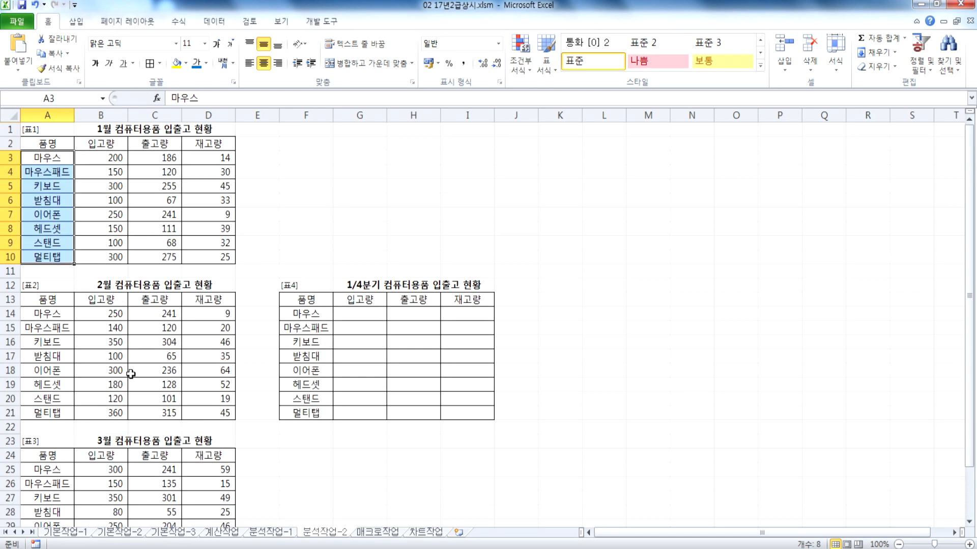
Inspect columns B and C of the monthly 입출고 tables.
left_click(147, 147)
left_click(155, 110)
left_click(96, 111)
left_click(155, 110)
left_click(104, 113)
left_click(154, 114)
left_click(203, 184)
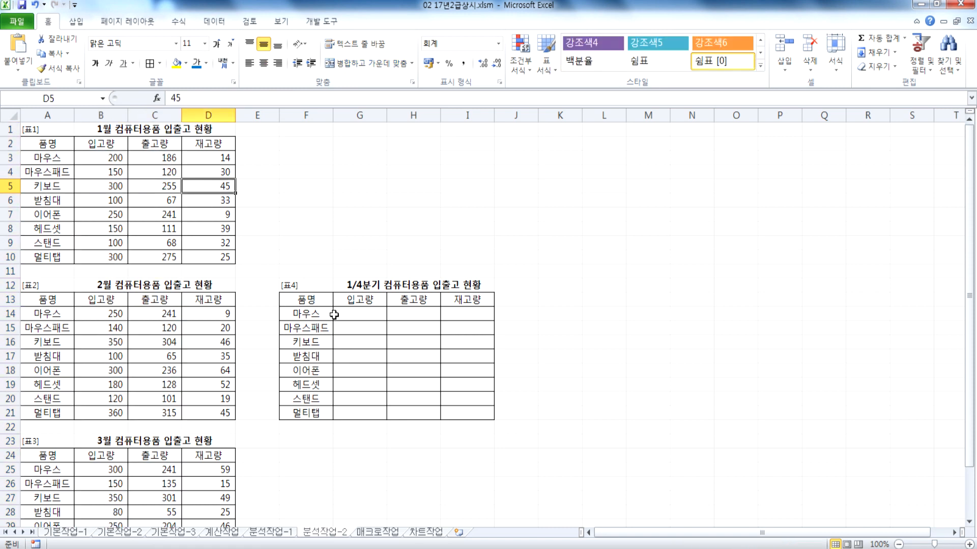
Select the empty 1/4분기 summary table 표4 at F13:I21.
left_click(307, 300)
left_click_drag(337, 301, 468, 300)
left_click_drag(356, 300, 467, 298)
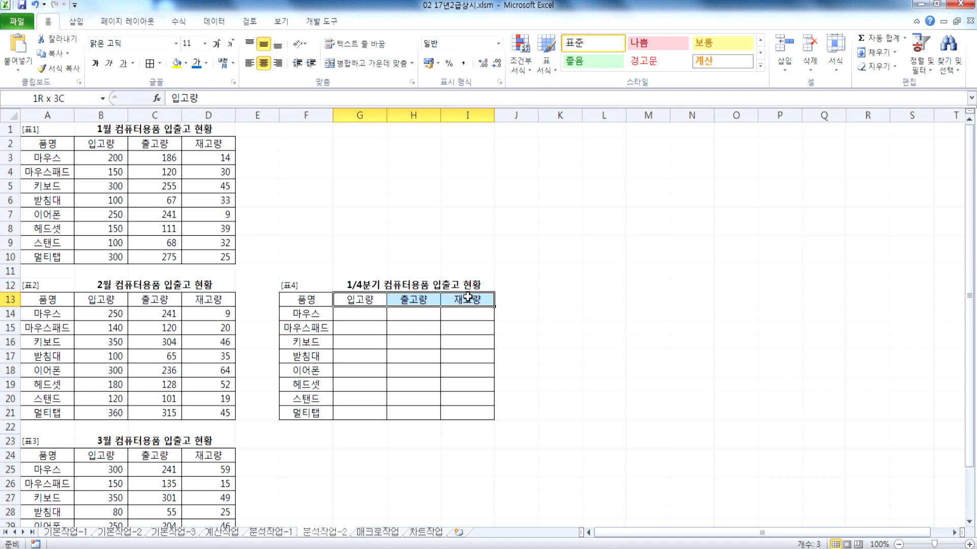
left_click_drag(311, 314, 310, 414)
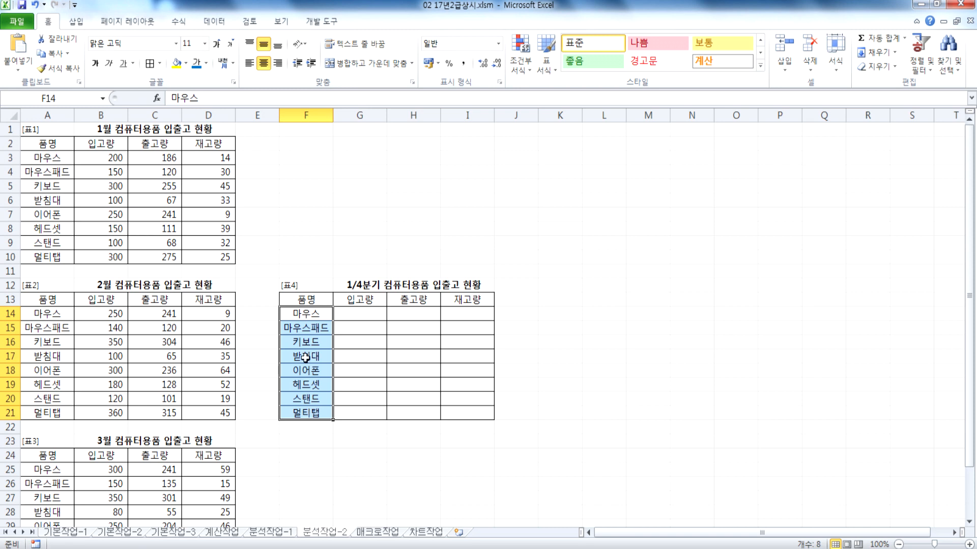
scroll(340, 316, "down", 2)
left_click_drag(307, 216, 481, 330)
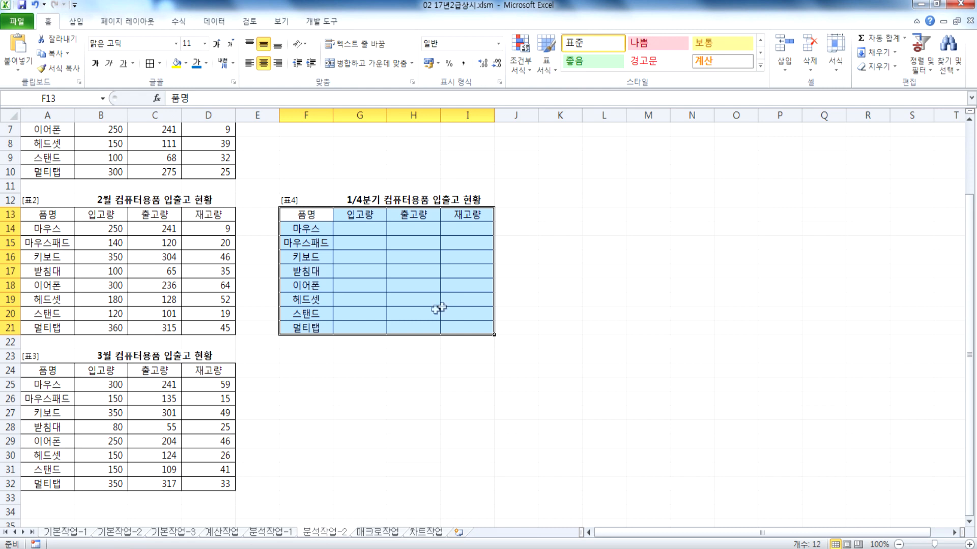
scroll(379, 324, "up", 5, "ctrl")
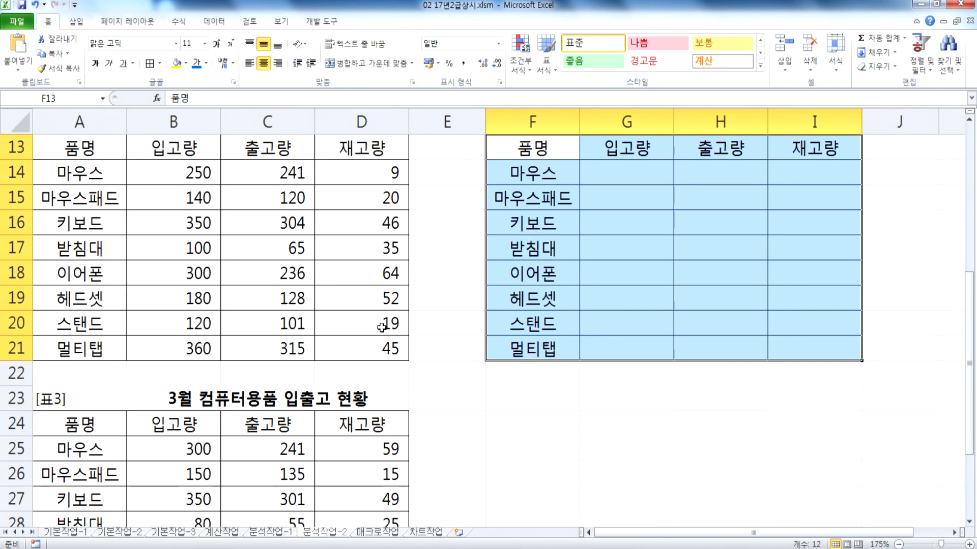
scroll(467, 332, "up", 1)
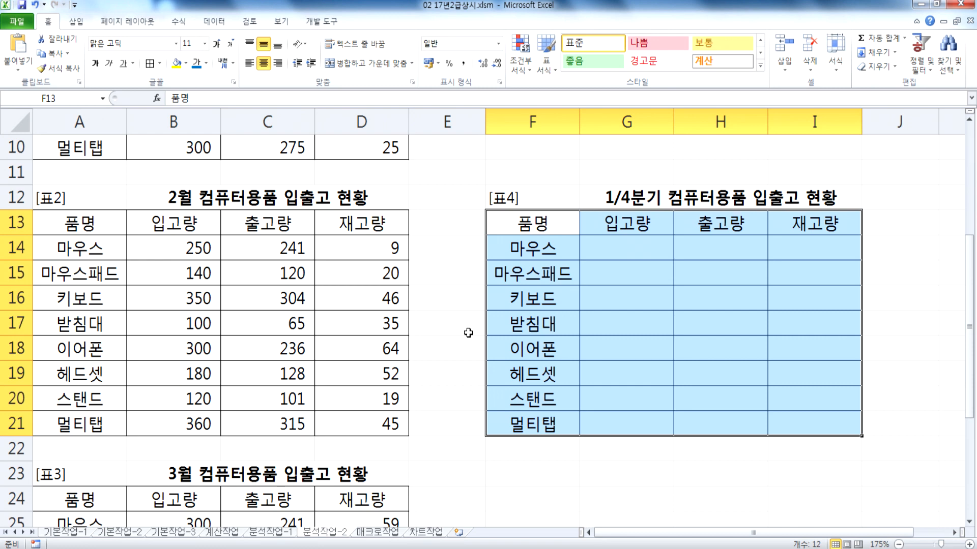
left_click_drag(543, 226, 790, 425)
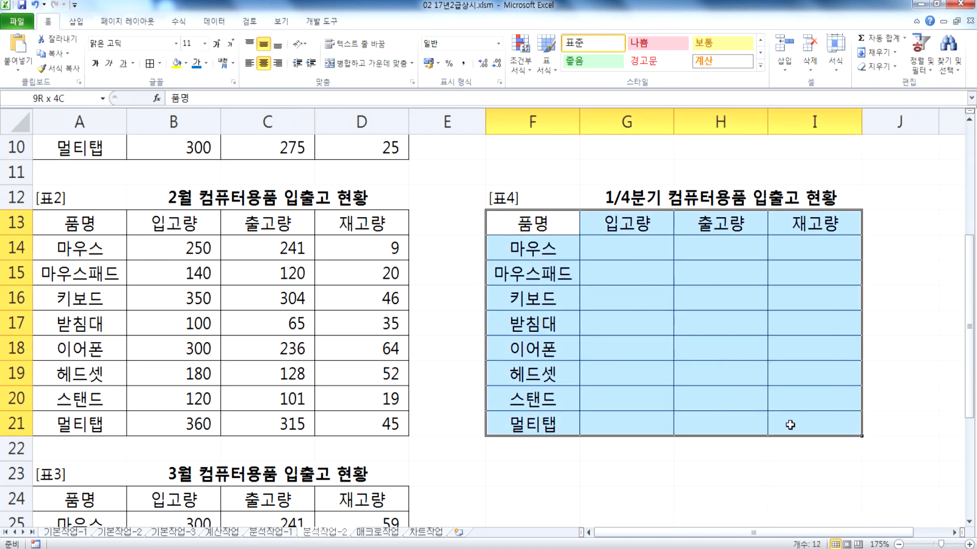
Start a Sum consolidation into 표4 and add the January table A2:D10 as a reference.
left_click(218, 22)
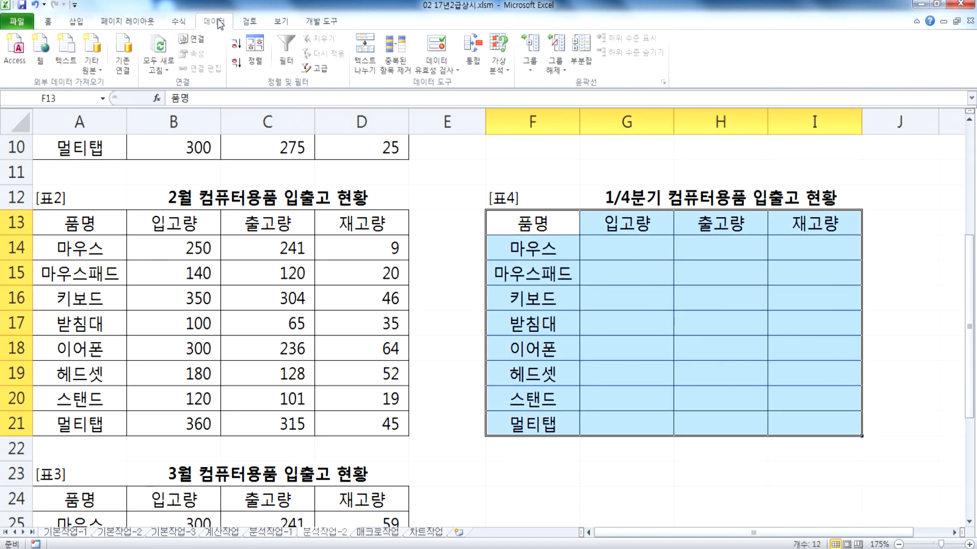
left_click(466, 51)
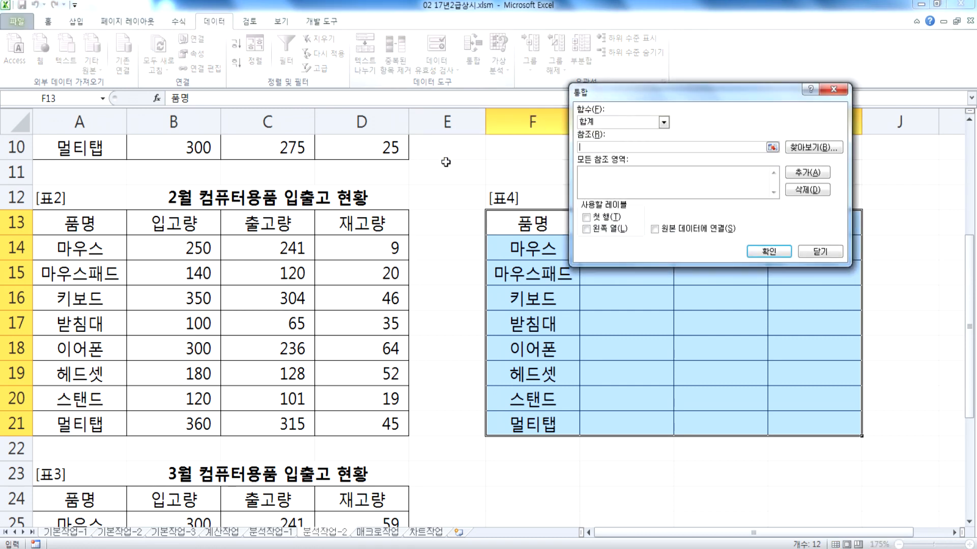
left_click(598, 123)
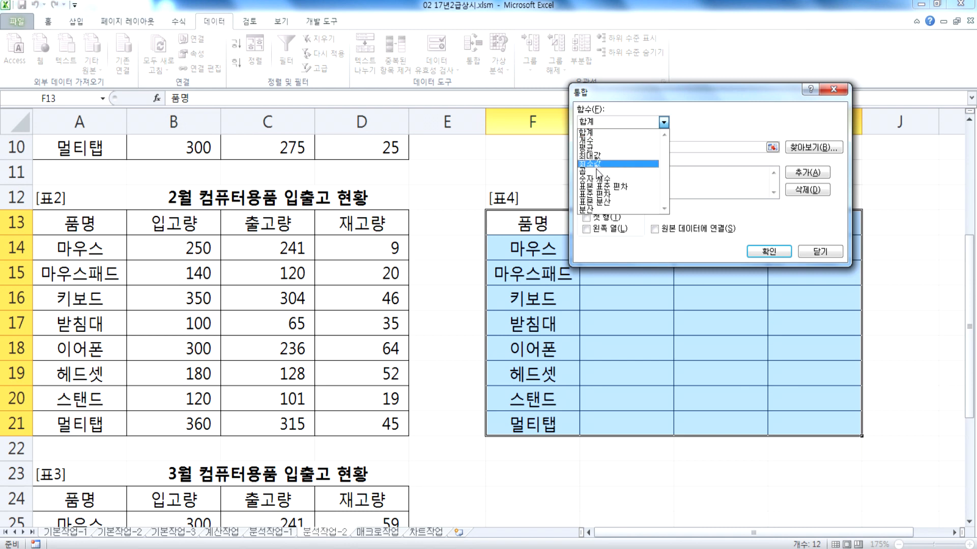
left_click(600, 133)
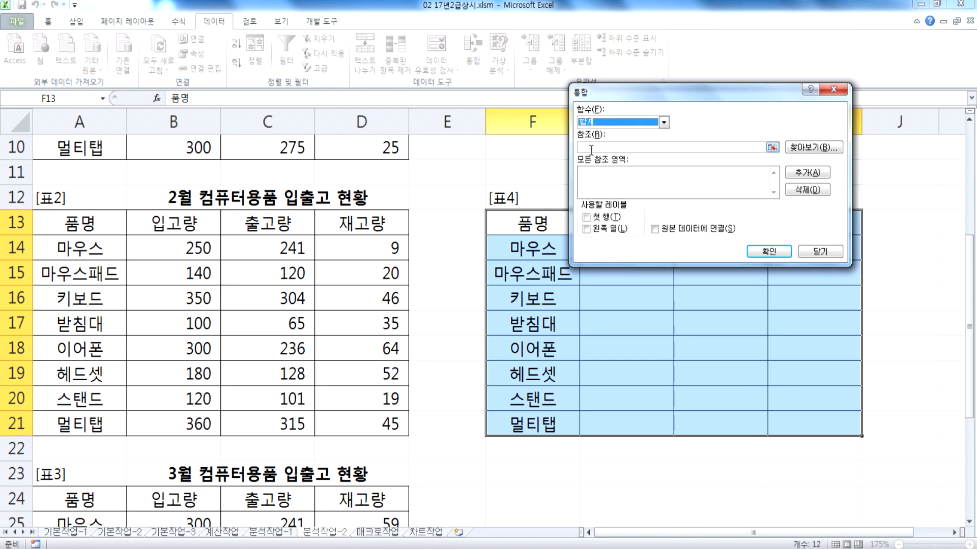
scroll(340, 308, "up", 2)
scroll(340, 308, "up", 1)
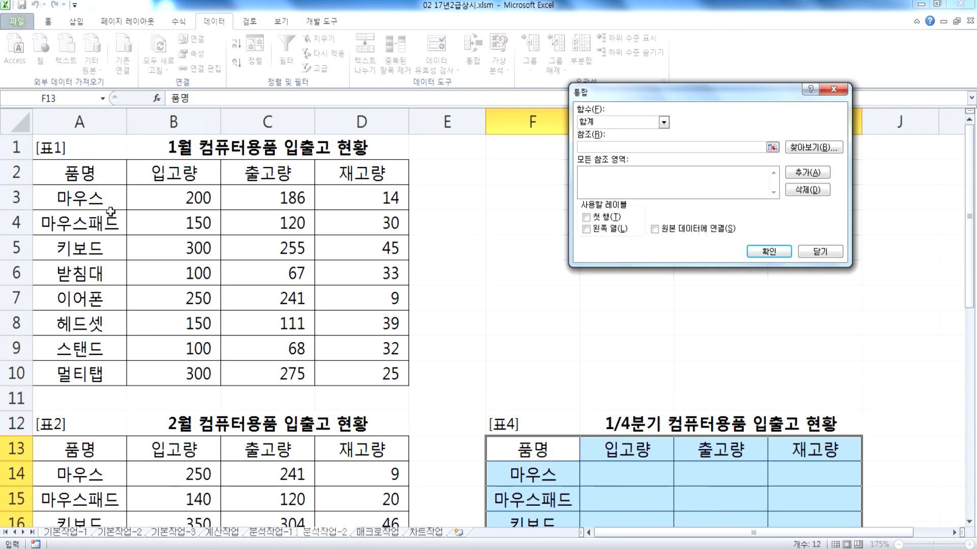
left_click_drag(54, 167, 364, 372)
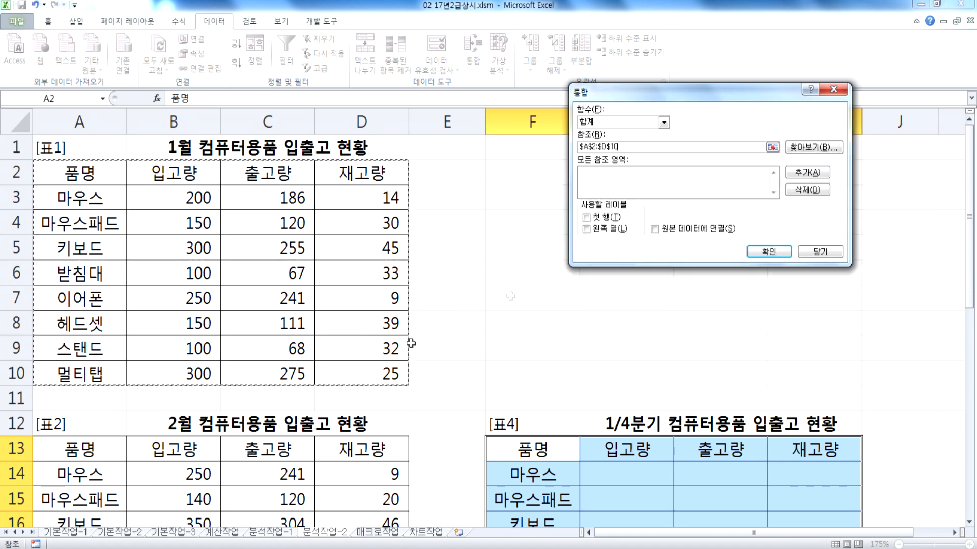
left_click(801, 174)
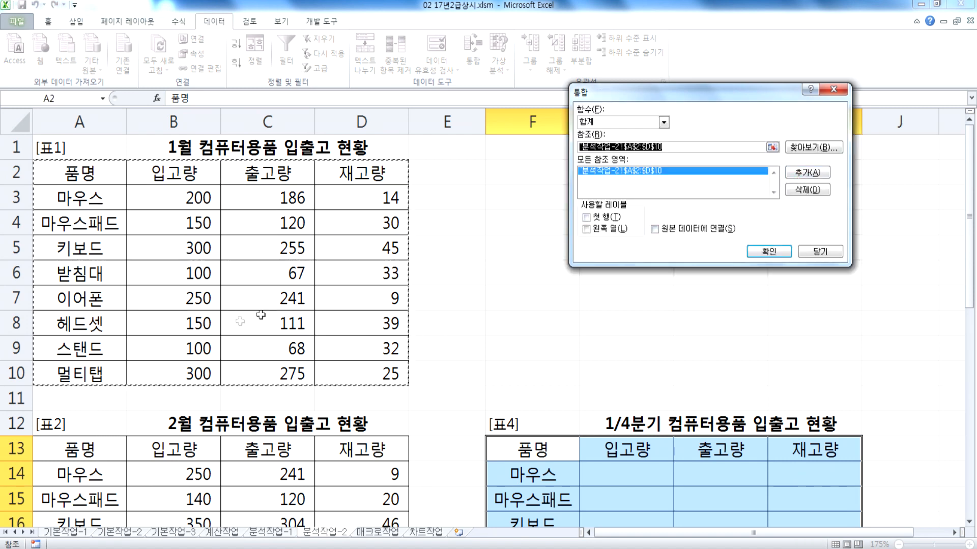
Add the February table A13:D21 and the March table A24:D32 as references.
scroll(261, 316, "down", 3)
left_click_drag(72, 223, 399, 430)
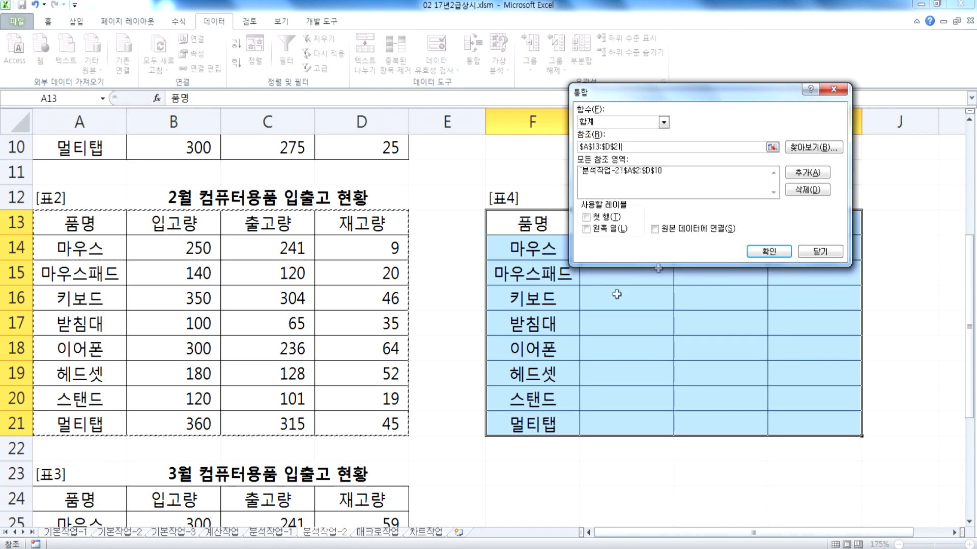
left_click(807, 173)
scroll(147, 326, "down", 2)
scroll(147, 327, "down", 2)
left_click_drag(60, 198, 351, 393)
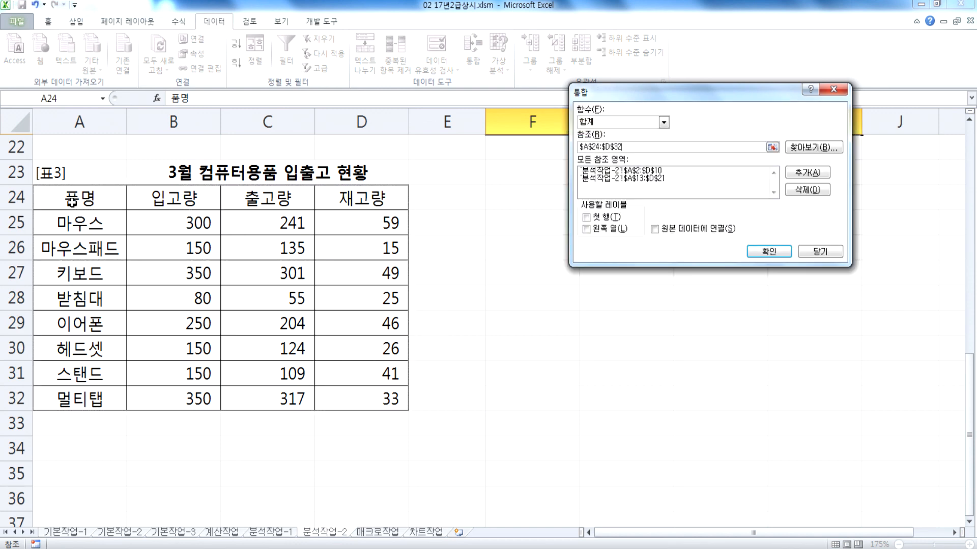
left_click(808, 173)
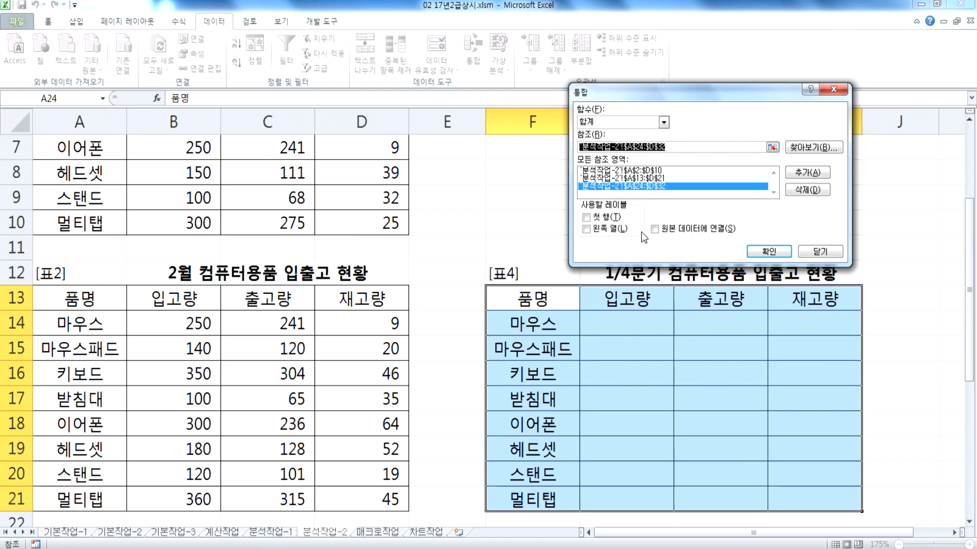
Use the top row and left column as labels and run the consolidation, e.g. 마우스 750, 668, 82.
left_click(594, 218)
left_click_drag(666, 90, 497, 52)
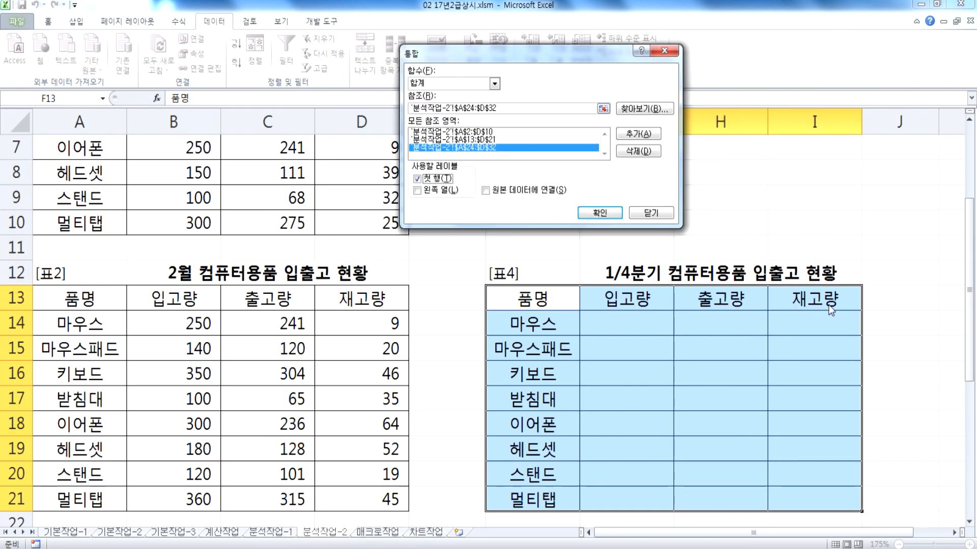
left_click(438, 191)
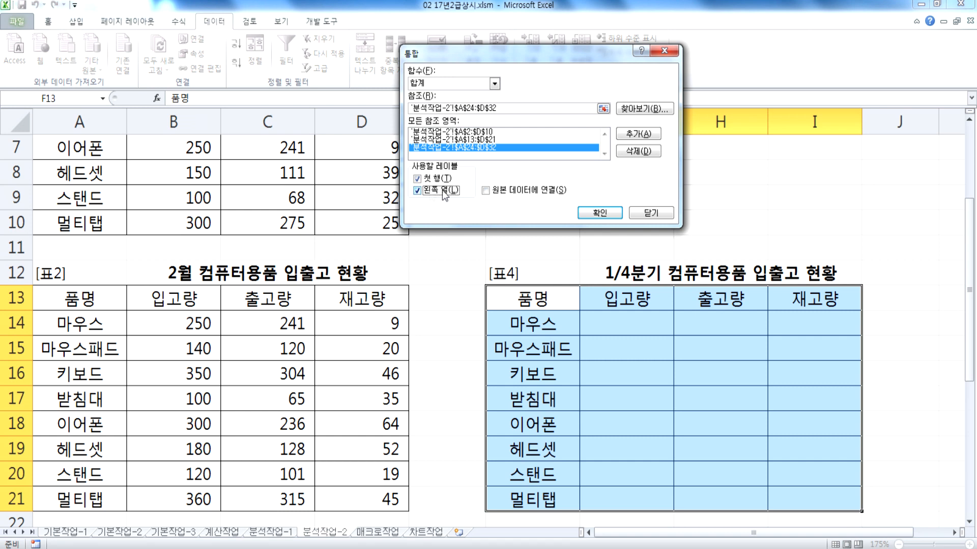
left_click(593, 213)
scroll(147, 171, "up", 2)
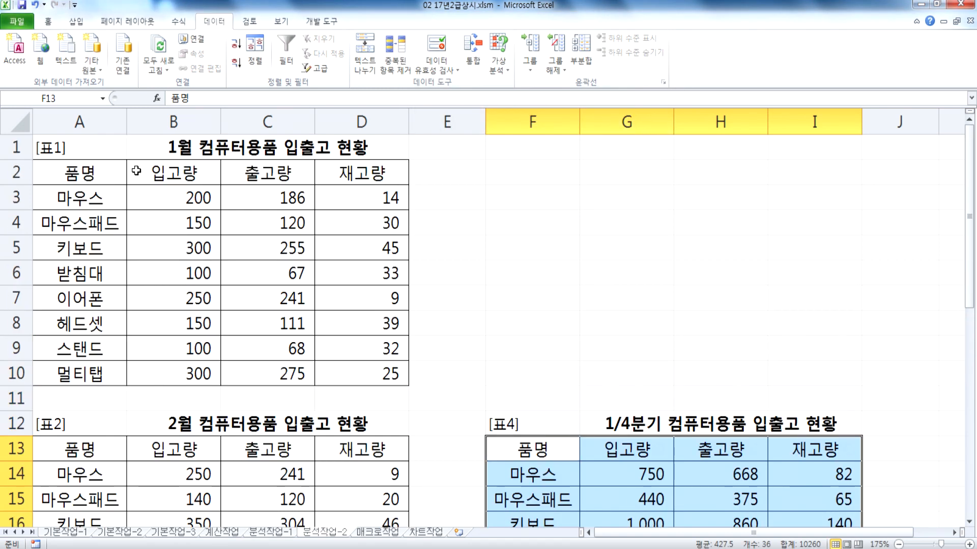
Look over the January item names and 입고량 column, and 표4's headers and item names.
scroll(400, 231, "down", 3)
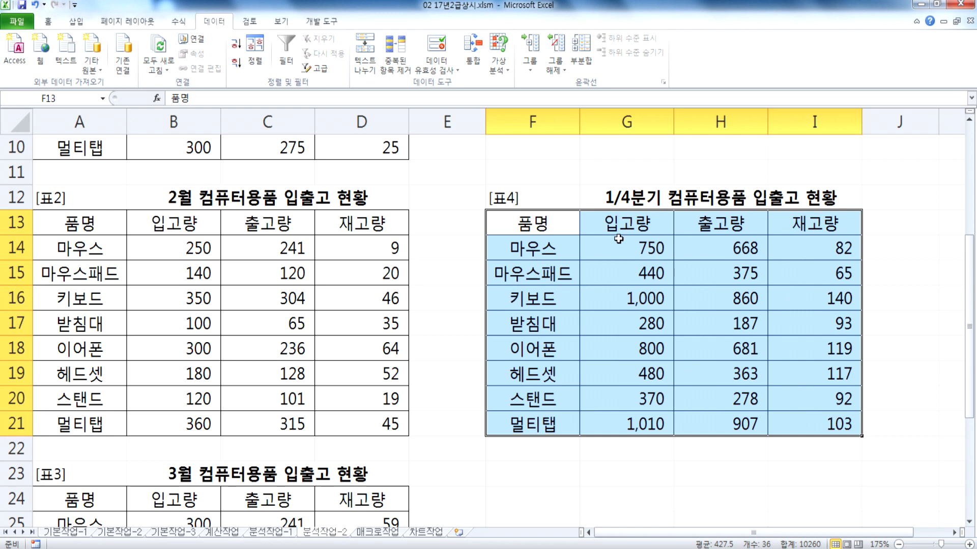
scroll(148, 133, "up", 3)
left_click_drag(86, 198, 88, 348)
left_click_drag(178, 173, 173, 348)
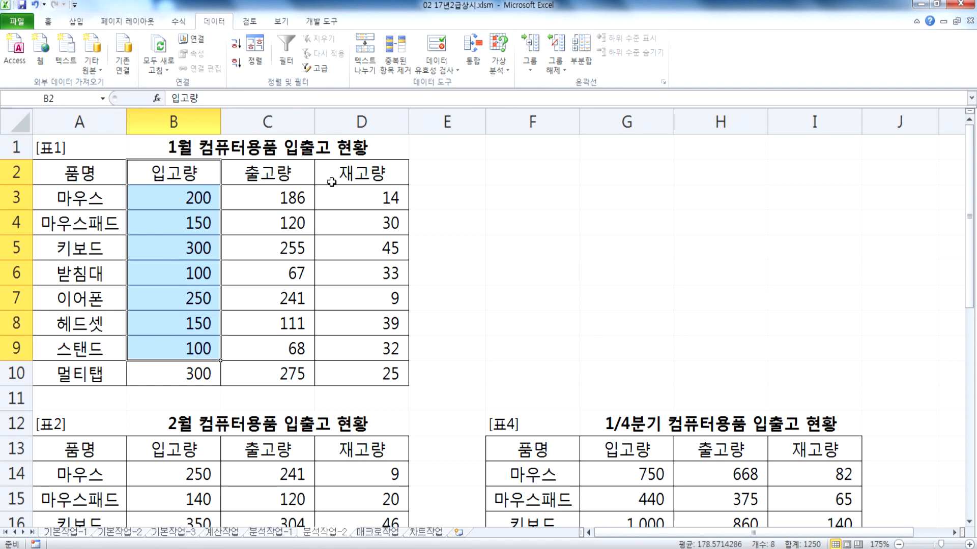
scroll(331, 182, "down", 3)
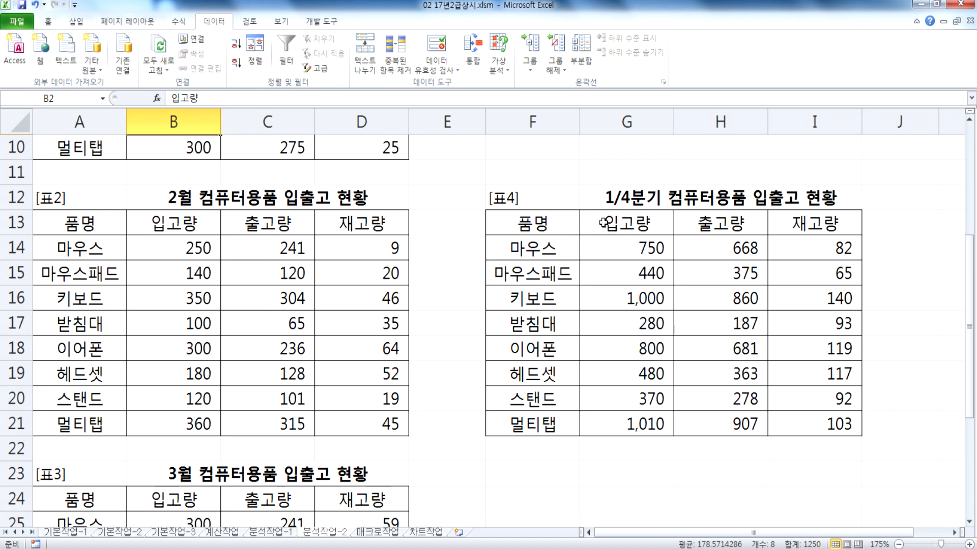
left_click_drag(608, 224, 776, 225)
left_click_drag(546, 247, 549, 423)
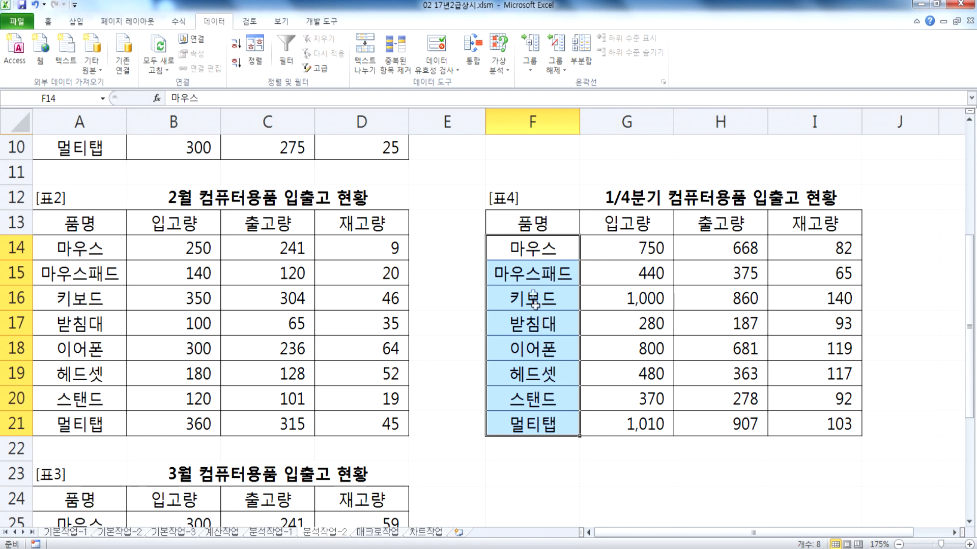
left_click(530, 257)
Delete the consolidated totals in G14:I21 so 표4's value cells are blank.
left_click_drag(589, 240, 824, 427)
key("Delete")
left_click_drag(534, 250, 562, 426)
left_click(534, 249)
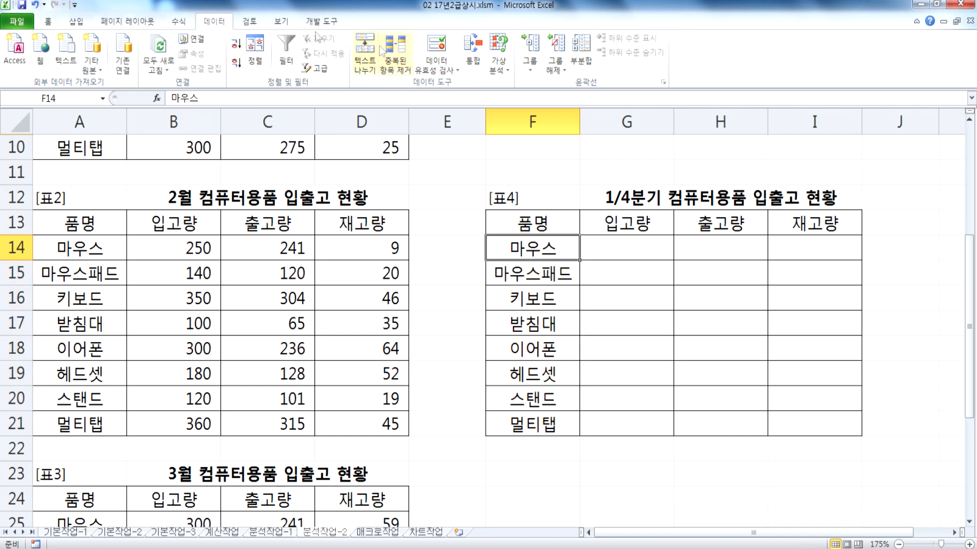
Try an ascending sort on the whole 표4 range F13:I21, then undo it.
left_click(239, 46)
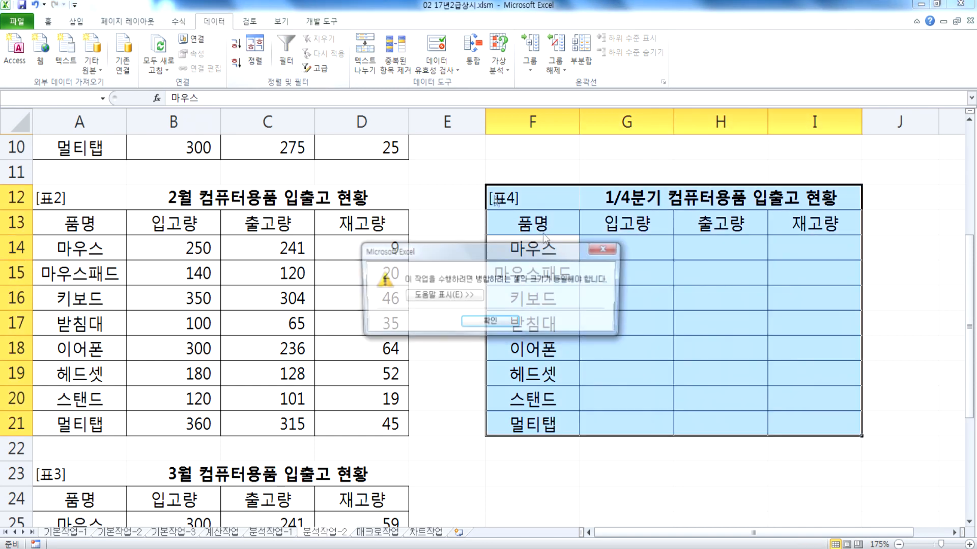
left_click(492, 325)
left_click_drag(530, 226, 802, 428)
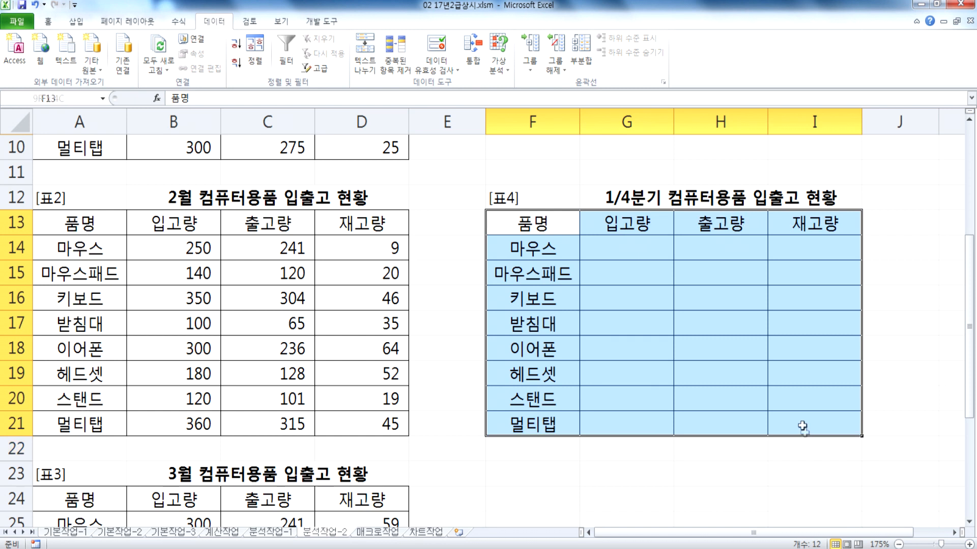
left_click(236, 45)
key("ctrl+z")
Sort the 표4 item names F14:F21 ascending, with the current selection only.
left_click_drag(516, 245, 529, 424)
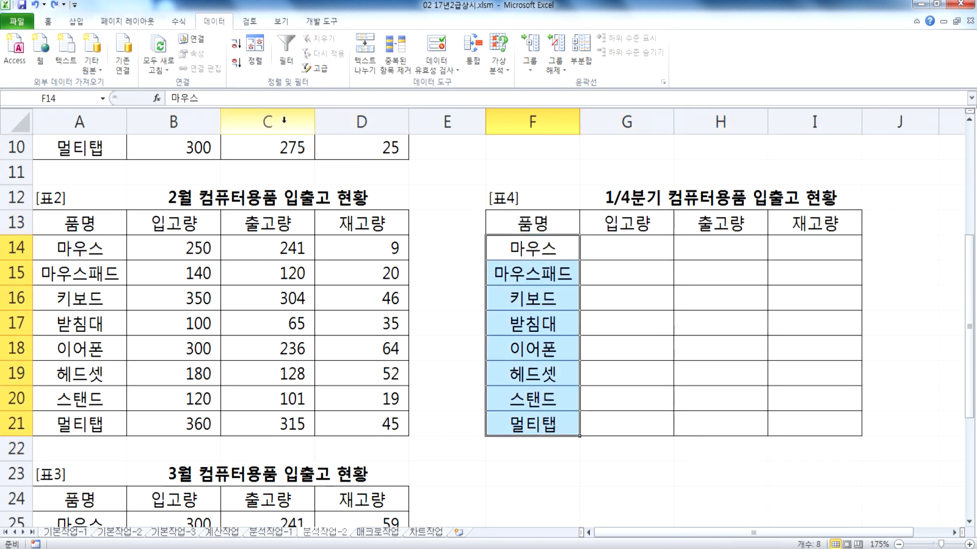
left_click(236, 44)
left_click(514, 150)
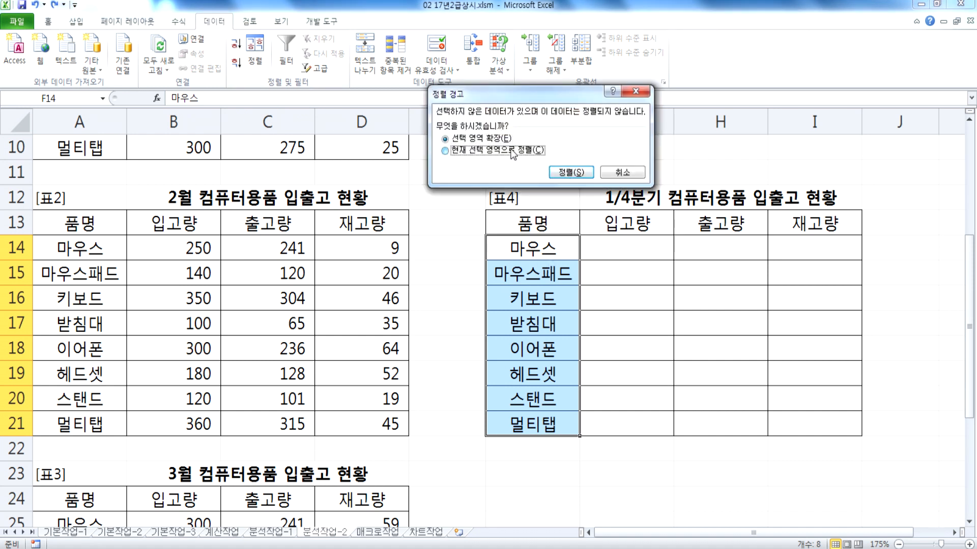
left_click(557, 172)
left_click(518, 250)
left_click(521, 270)
left_click(531, 298)
left_click(535, 326)
left_click(539, 399)
left_click(540, 413)
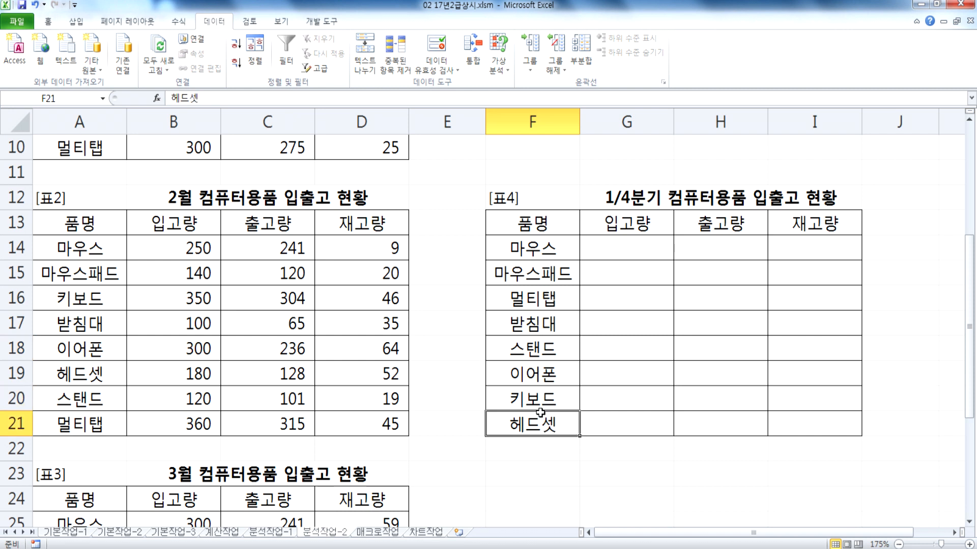
Attempt a left-to-right sort of the headers G13:I13, then cancel it.
left_click_drag(609, 226, 794, 220)
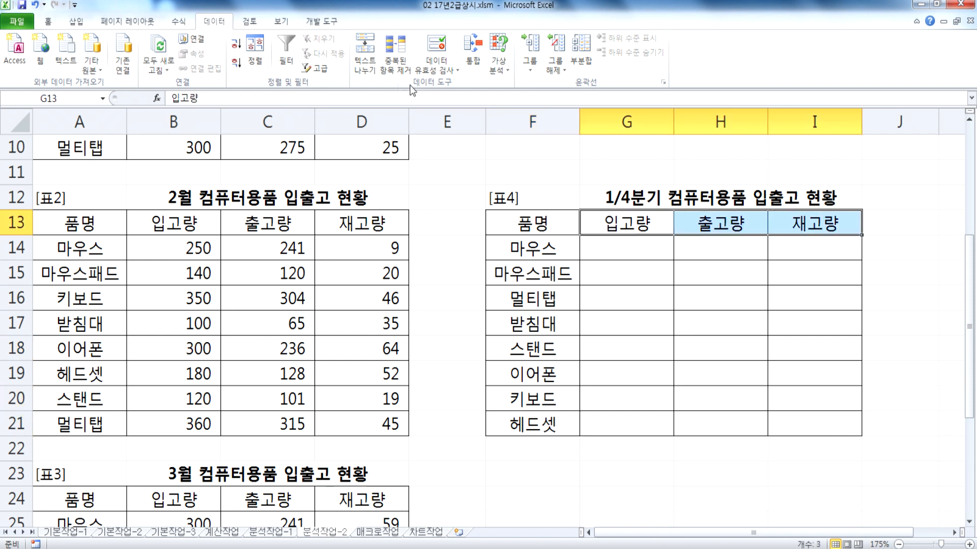
left_click(248, 70)
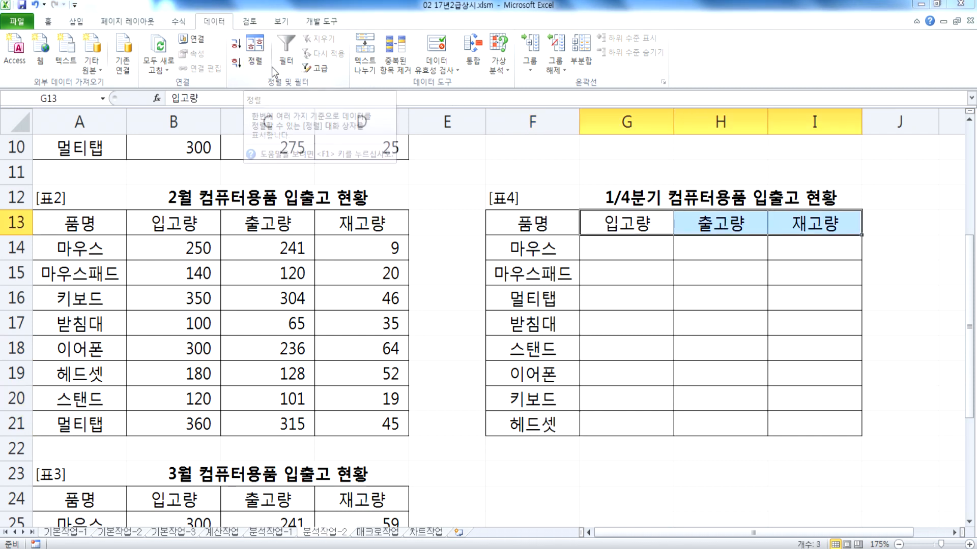
left_click(515, 151)
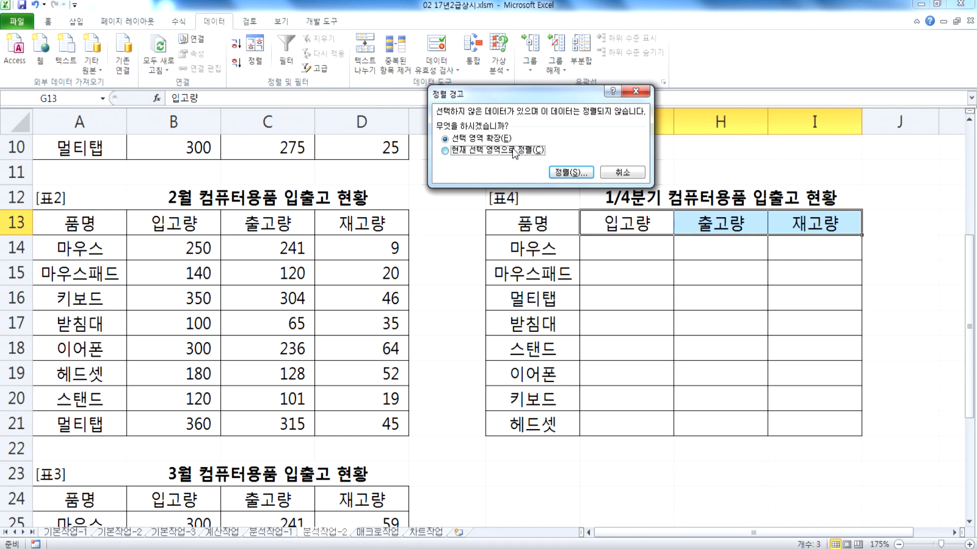
left_click(571, 172)
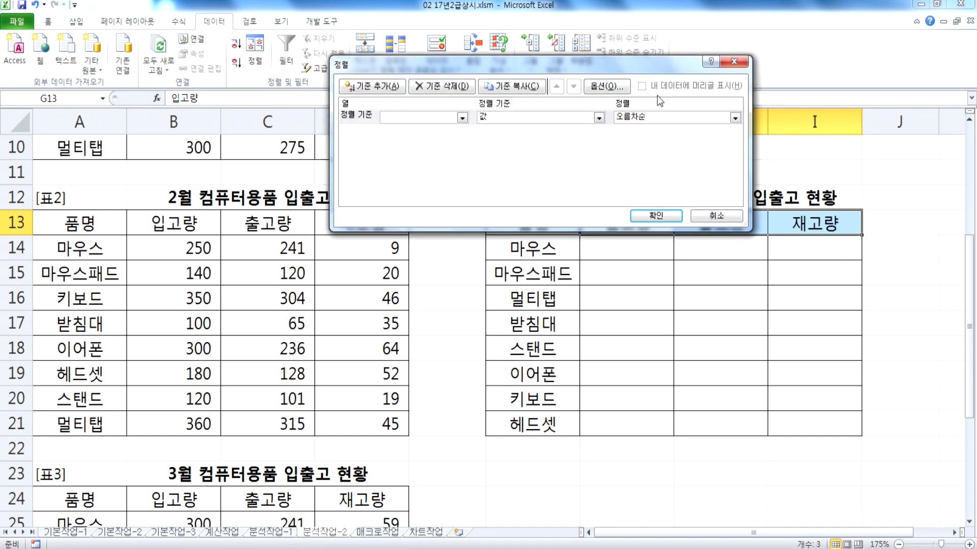
left_click(623, 91)
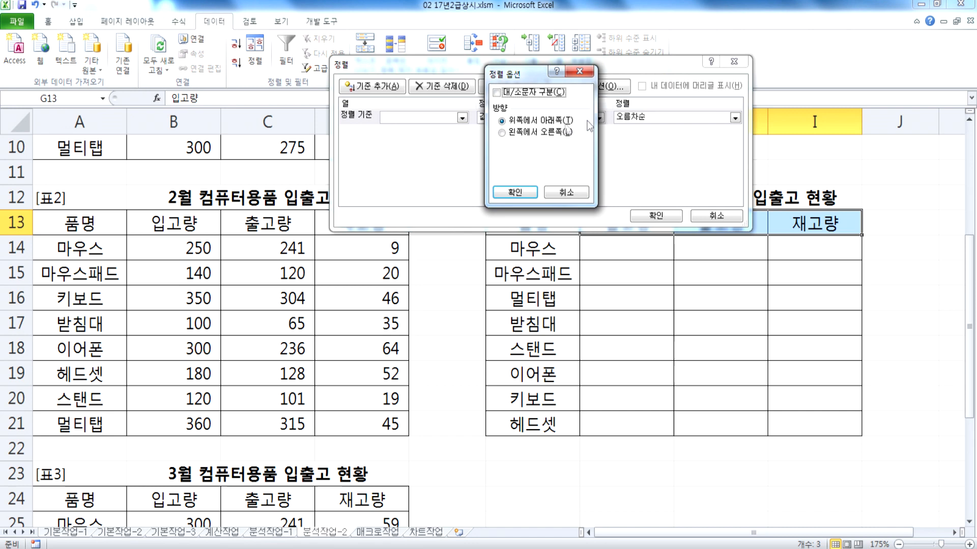
left_click(532, 132)
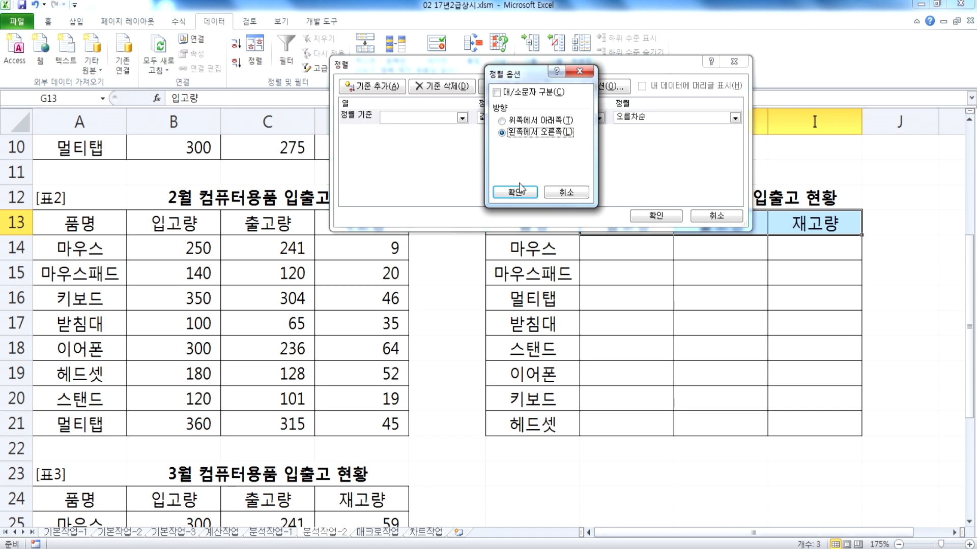
left_click(637, 216)
left_click(477, 306)
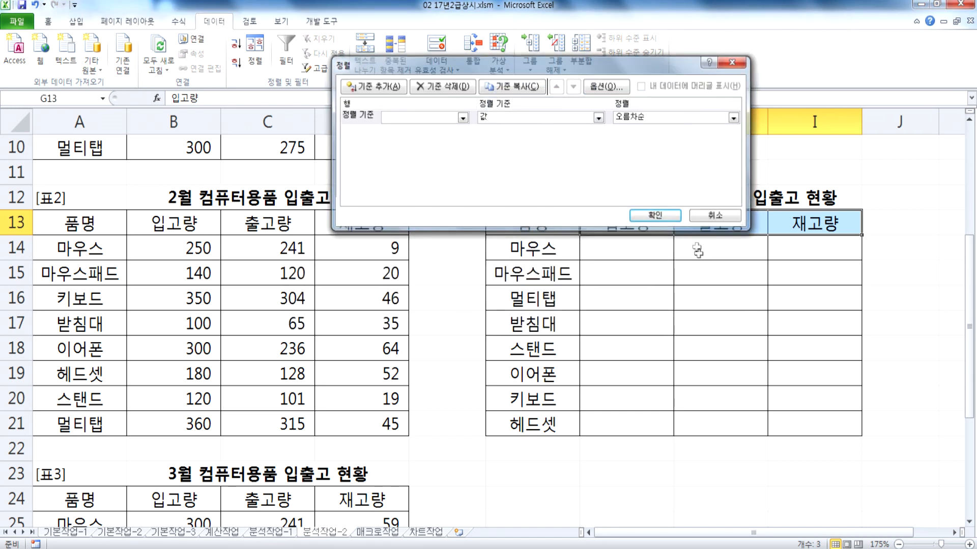
left_click(716, 216)
Move the 재고량 header from I13 into H13.
left_click(707, 224)
left_click(803, 226)
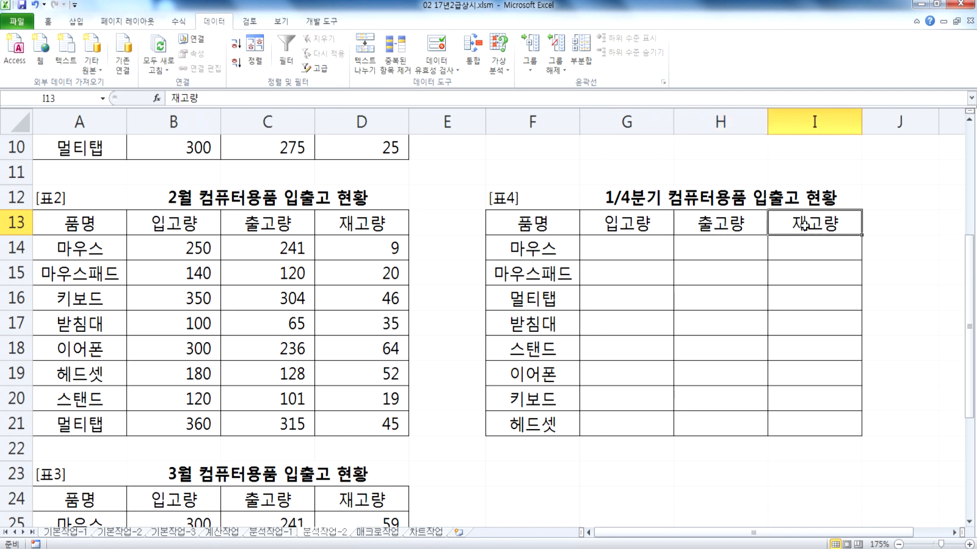
key("ctrl+c")
left_click(695, 220)
key("ctrl+v")
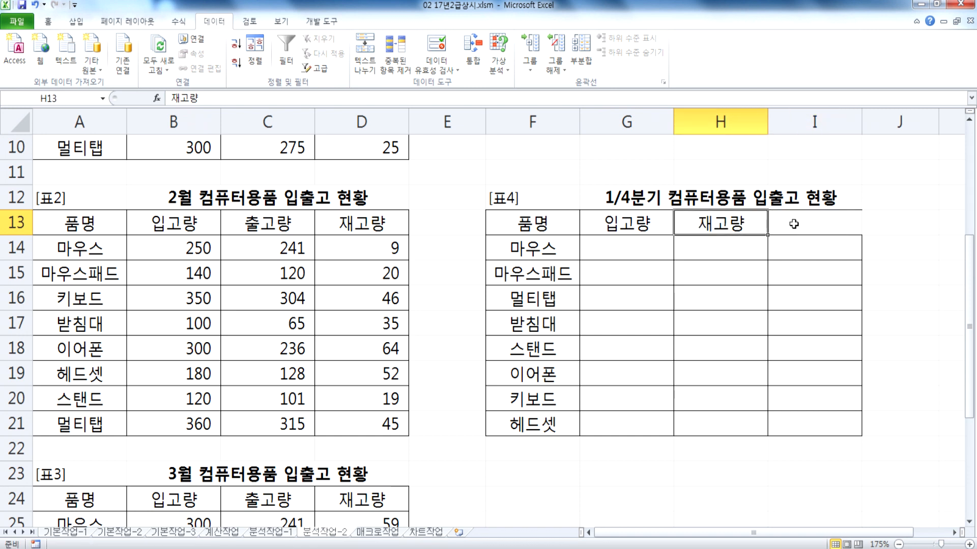
left_click(793, 225)
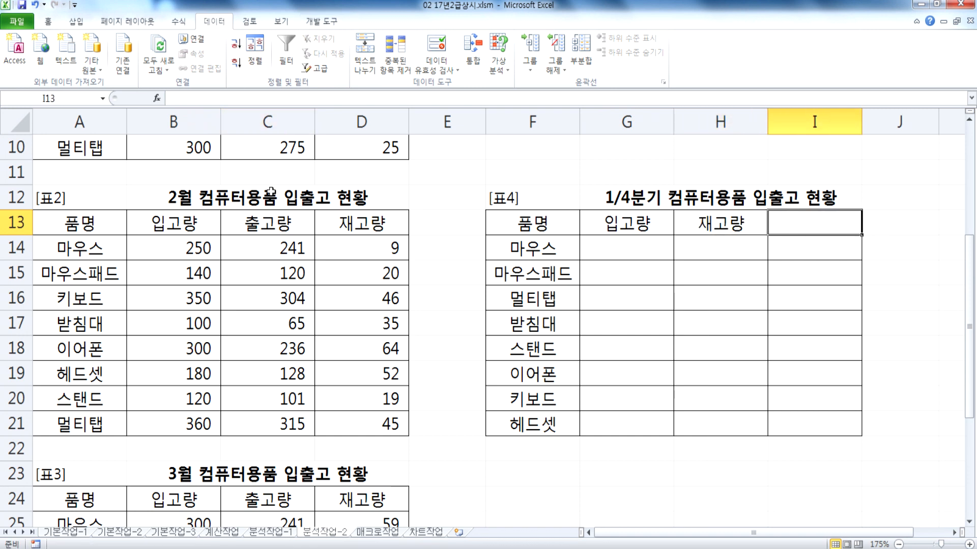
Copy the 출고량 header from C13 into I13 so headers read 입고량, 재고량, 출고량.
left_click(267, 224)
key("ctrl+c")
left_click(811, 219)
key("ctrl+v")
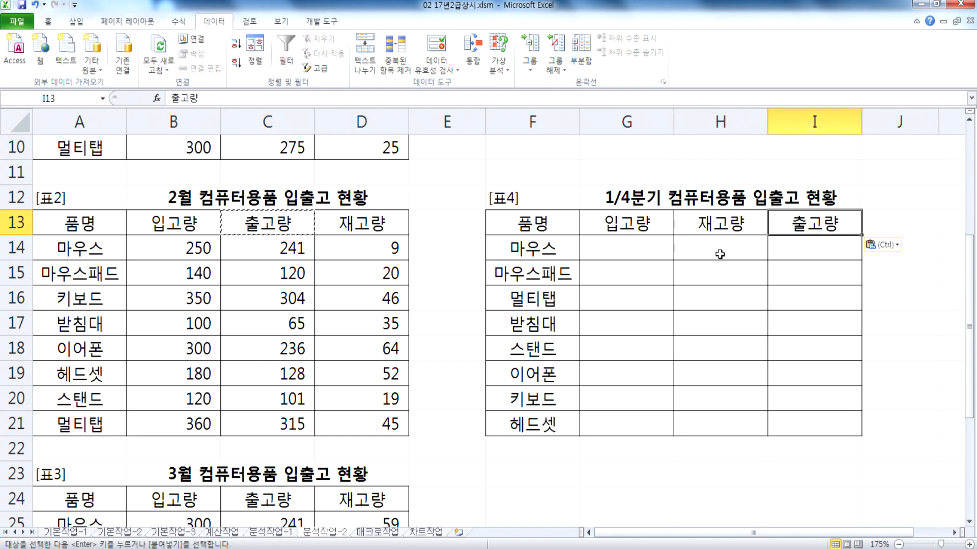
key("Escape")
left_click(641, 232)
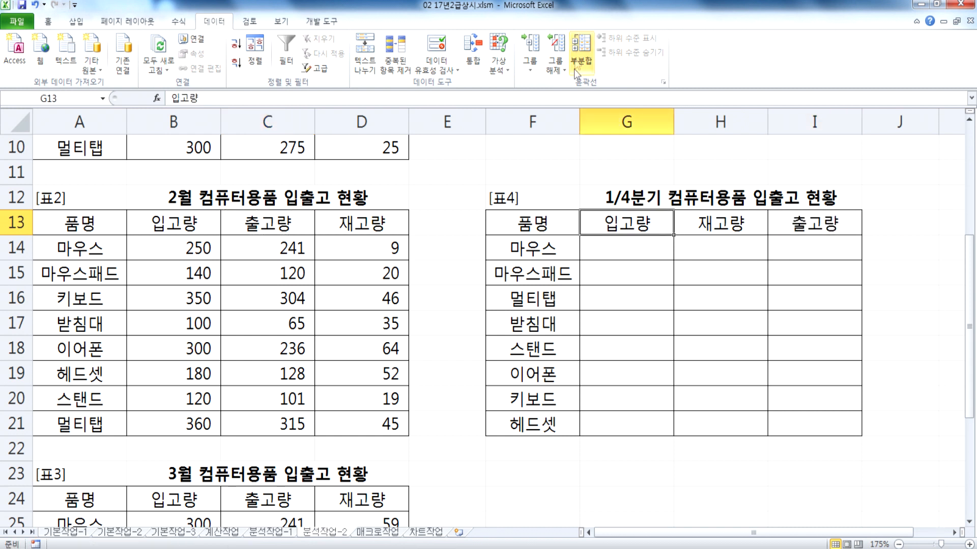
left_click_drag(524, 219, 802, 425)
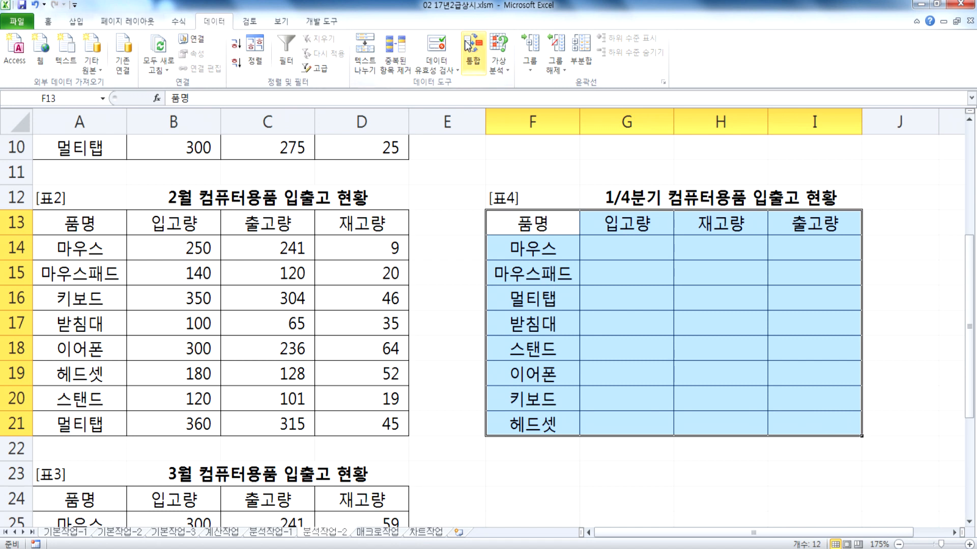
Rerun the consolidation into the reordered 표4, giving 마우스 입고량 750.
left_click(473, 56)
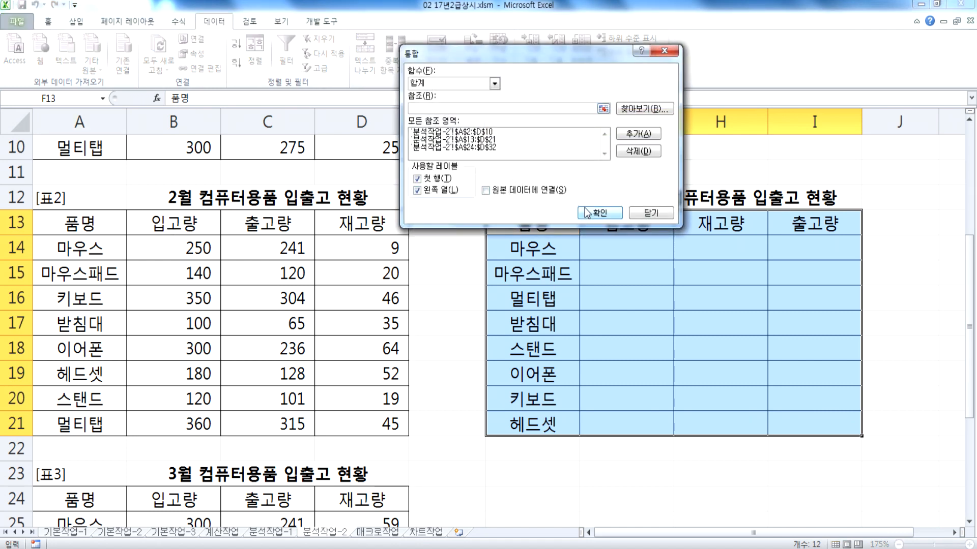
left_click(601, 213)
left_click(528, 253)
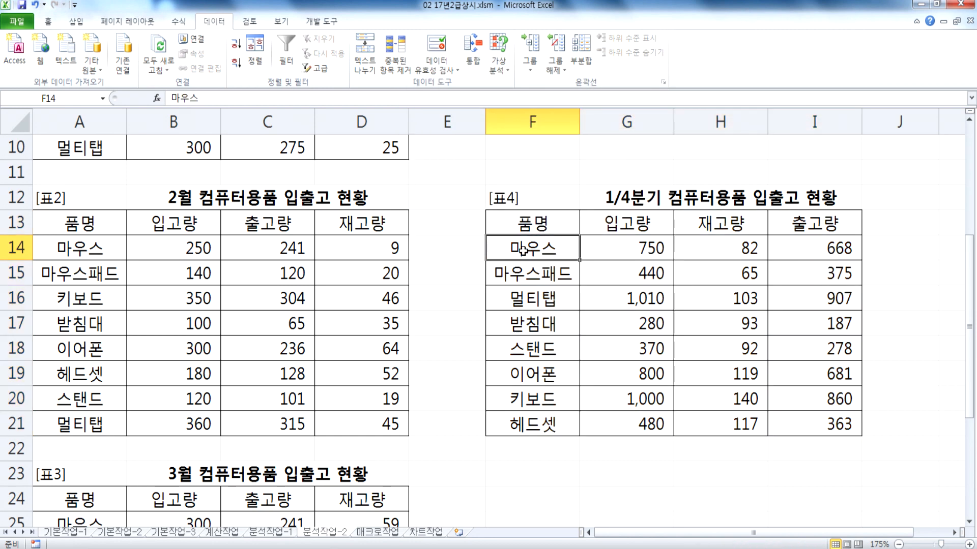
left_click(603, 254)
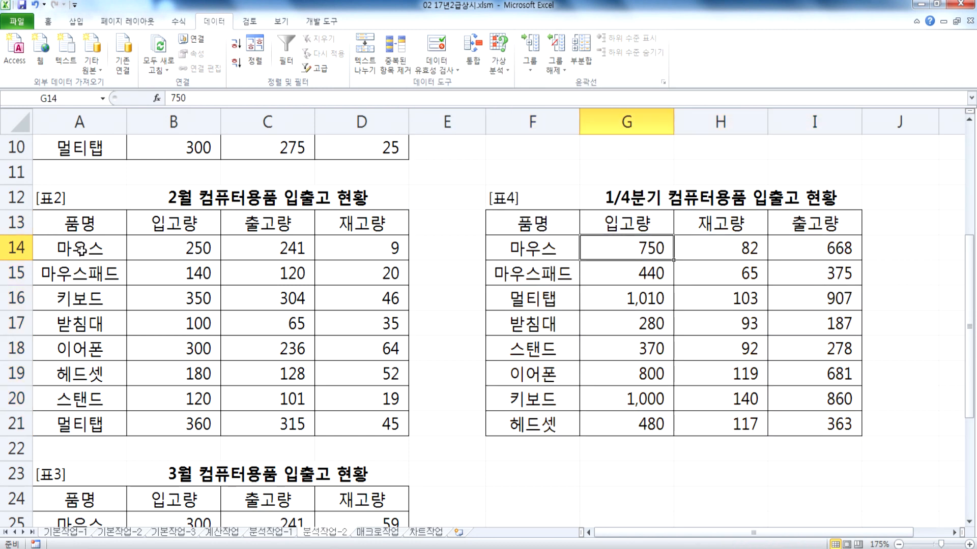
Check a few cells on the 분석작업-2 sheet, then switch to the 매크로작업 sheet.
left_click_drag(81, 251, 195, 253)
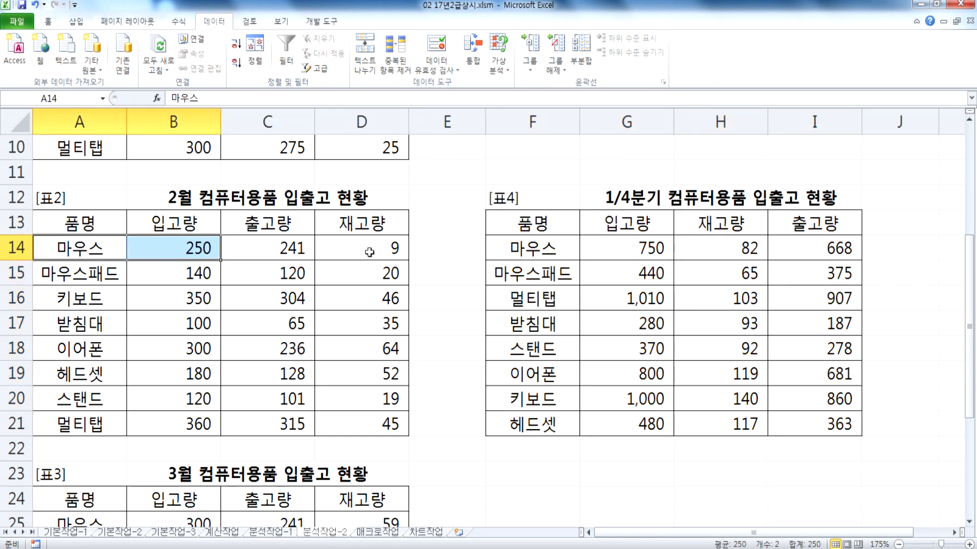
left_click(384, 249)
scroll(423, 299, "down", 2)
left_click(380, 372)
scroll(488, 336, "up", 3)
left_click(698, 312)
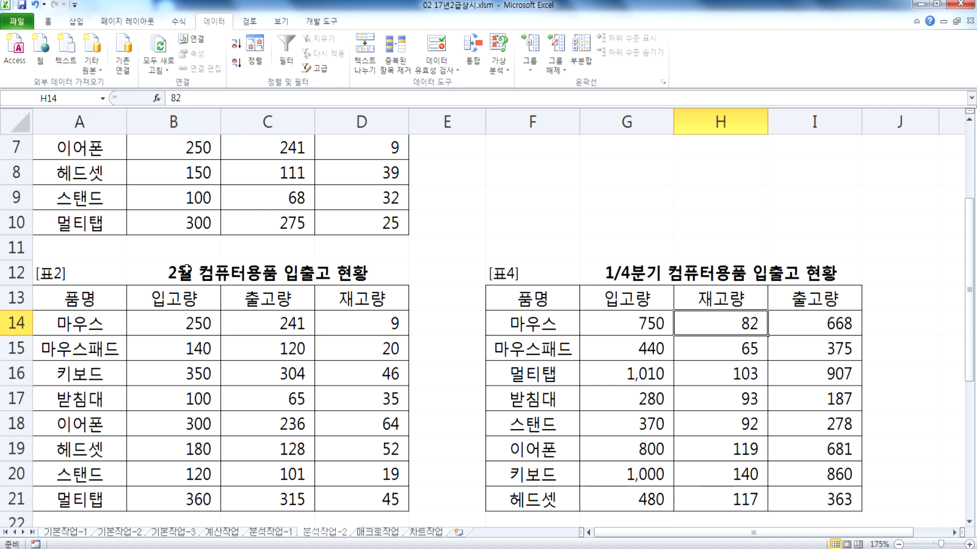
left_click(393, 532)
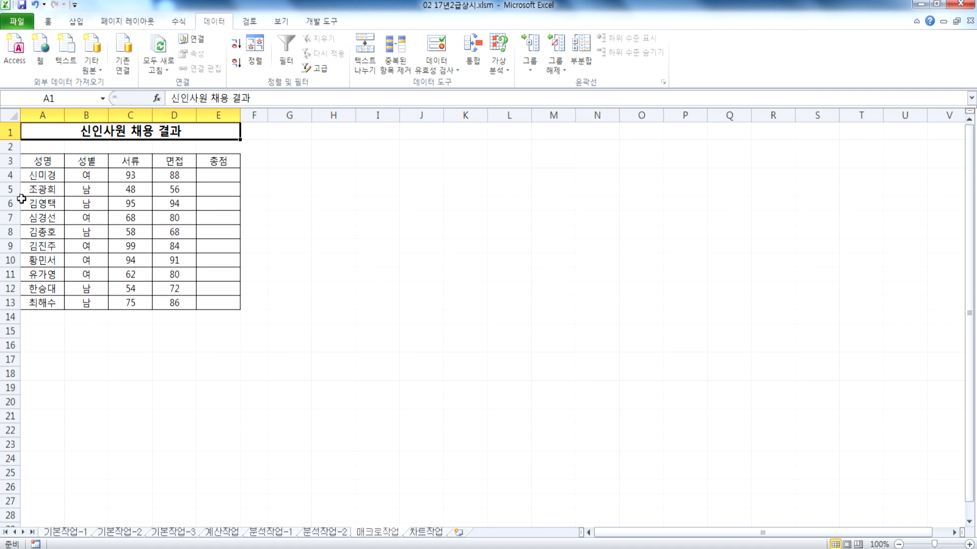
Zoom into the 매크로작업 sheet and show the 개발 도구 ribbon tab.
scroll(30, 209, "up", 3, "ctrl")
scroll(39, 213, "up", 1, "ctrl")
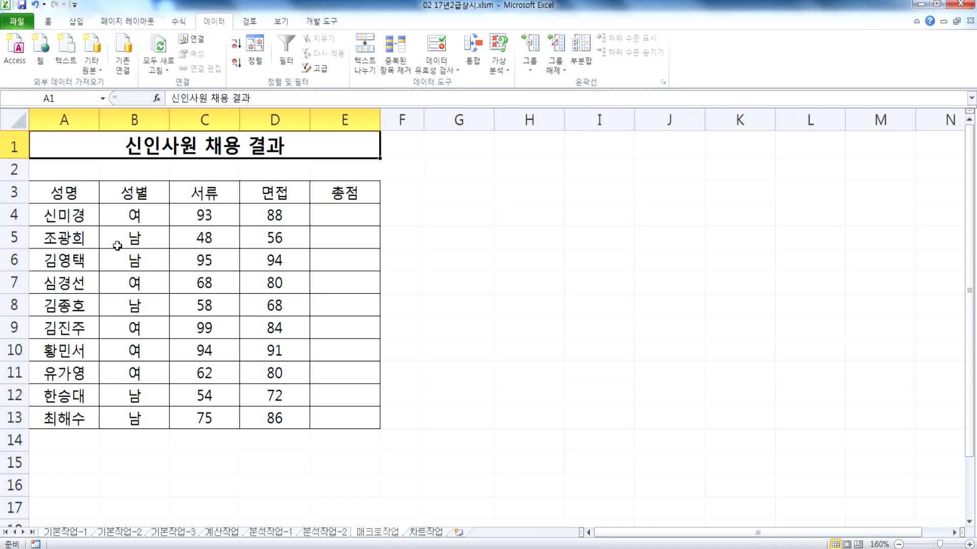
left_click(319, 23)
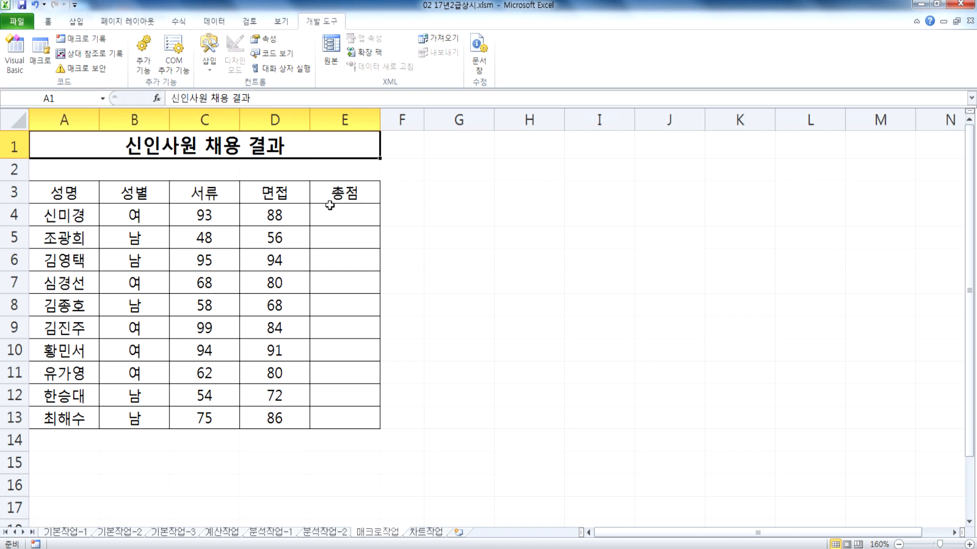
Start recording a macro named 총점 and enter =C4+D4 in E4.
left_click(79, 40)
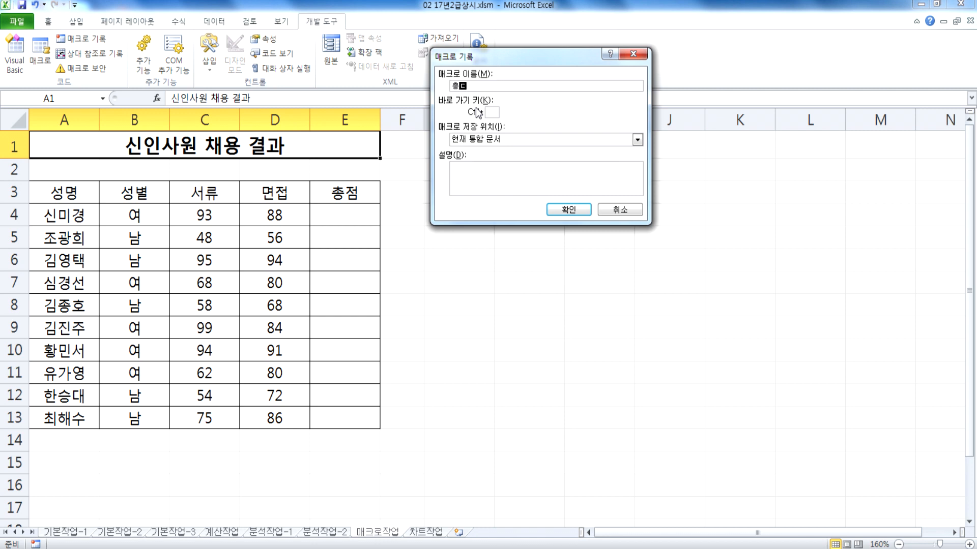
left_click(563, 213)
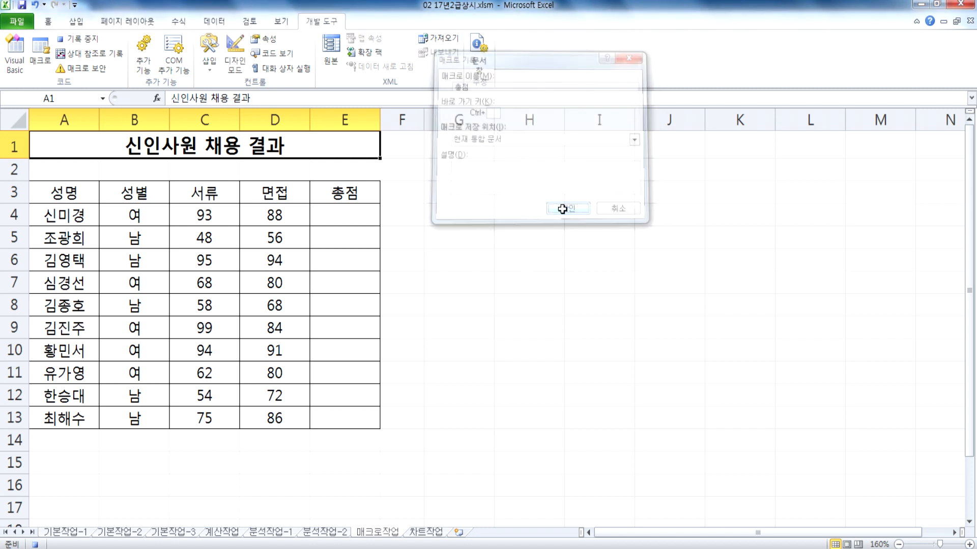
left_click(357, 216)
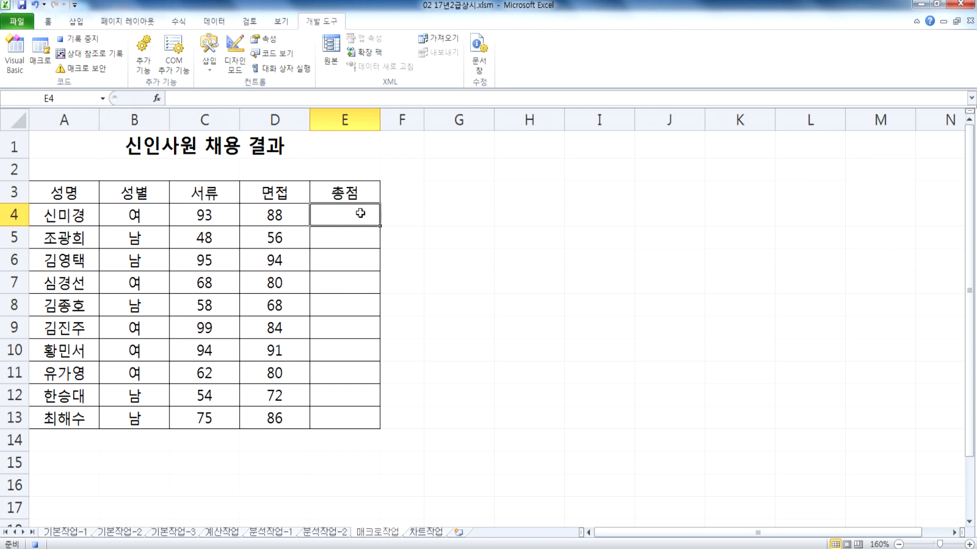
type("=")
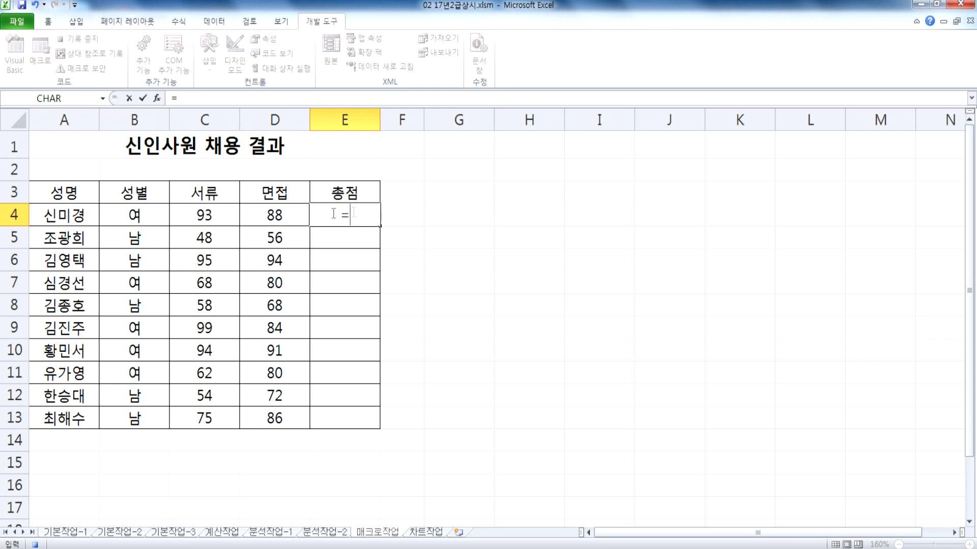
left_click(201, 214)
type("+")
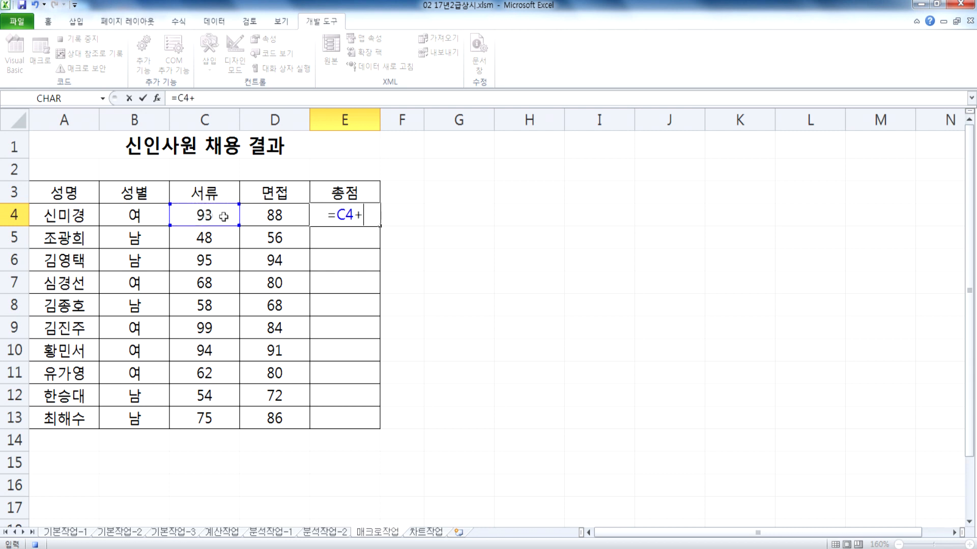
left_click(278, 215)
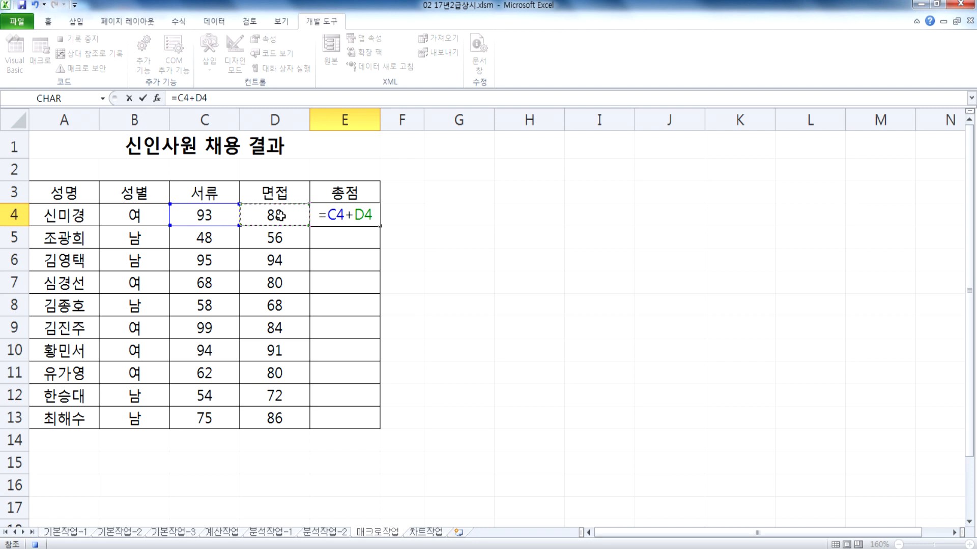
key("Return")
Fill the total formula down to E13 and stop recording the 총점 macro.
left_click(342, 213)
left_click_drag(381, 226, 362, 427)
left_click(353, 440)
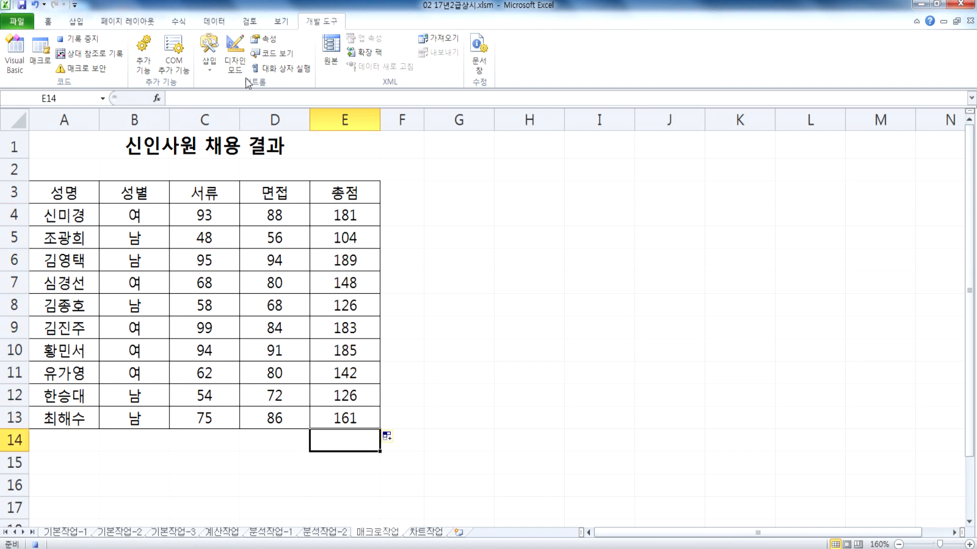
left_click(91, 39)
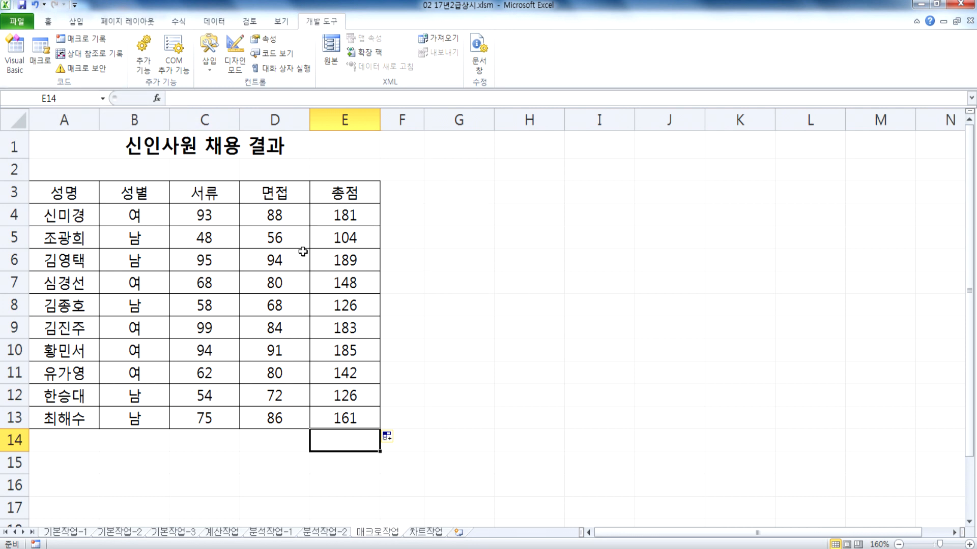
Draw a Form Control button over G3:H5, assign it the 총점 macro, and caption it 총점.
scroll(277, 282, "down", 2)
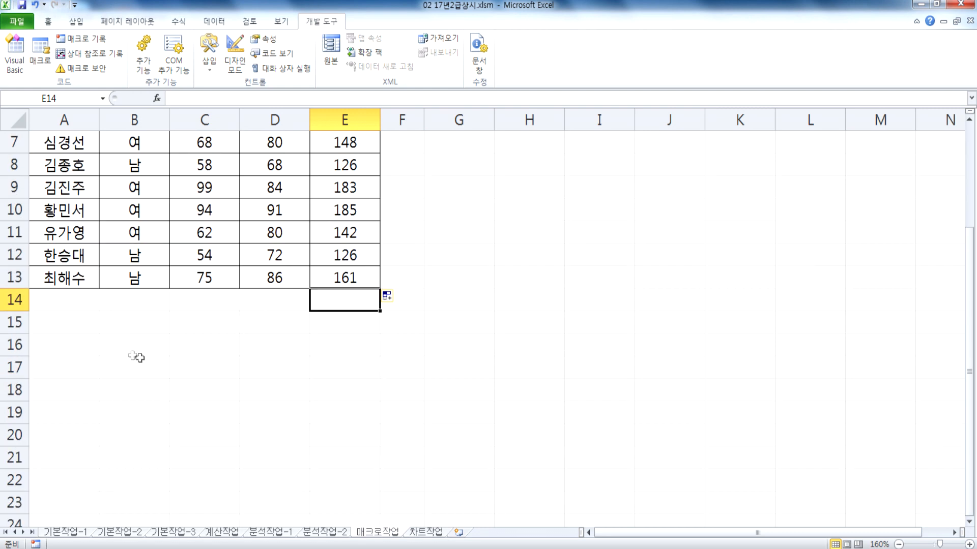
scroll(249, 272, "up", 2)
left_click(446, 193)
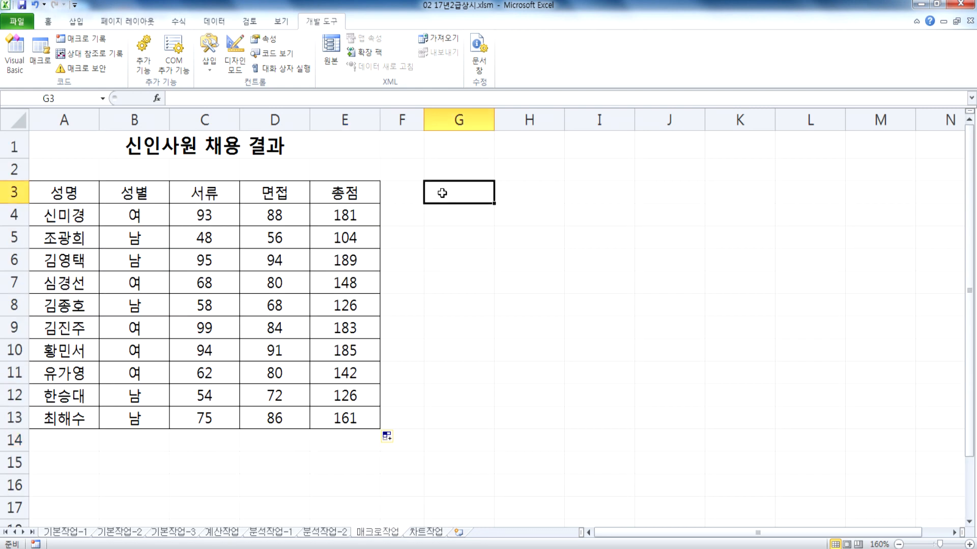
left_click_drag(466, 193, 523, 238)
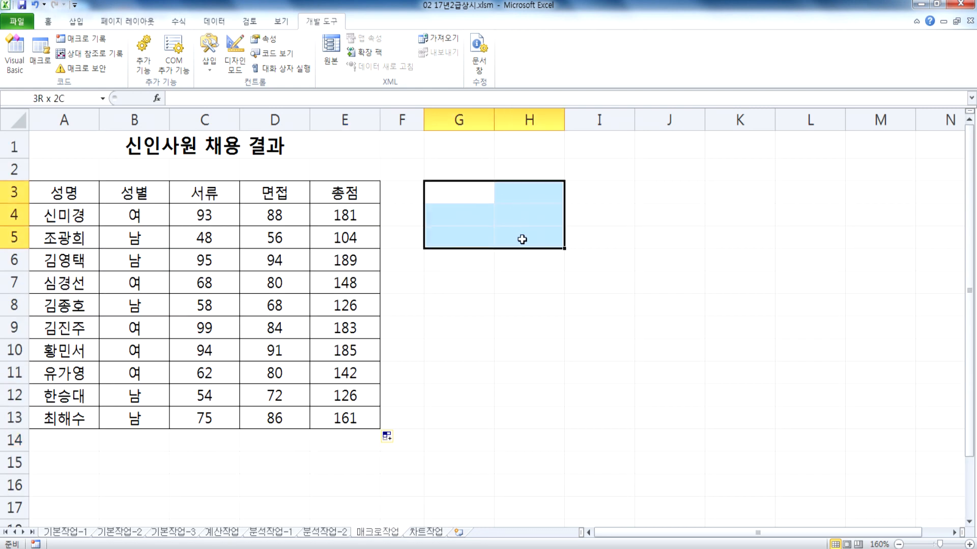
left_click(208, 51)
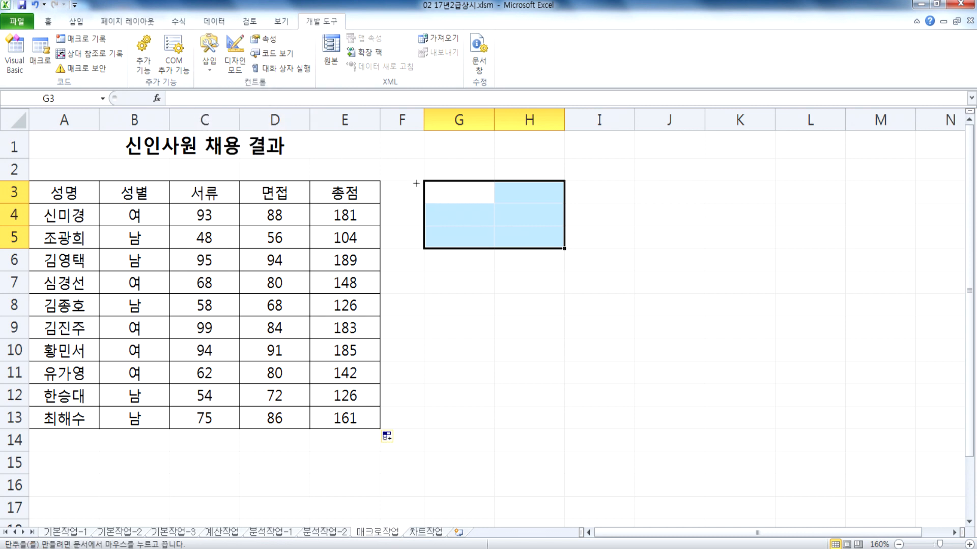
left_click_drag(421, 180, 546, 246)
left_click(423, 74)
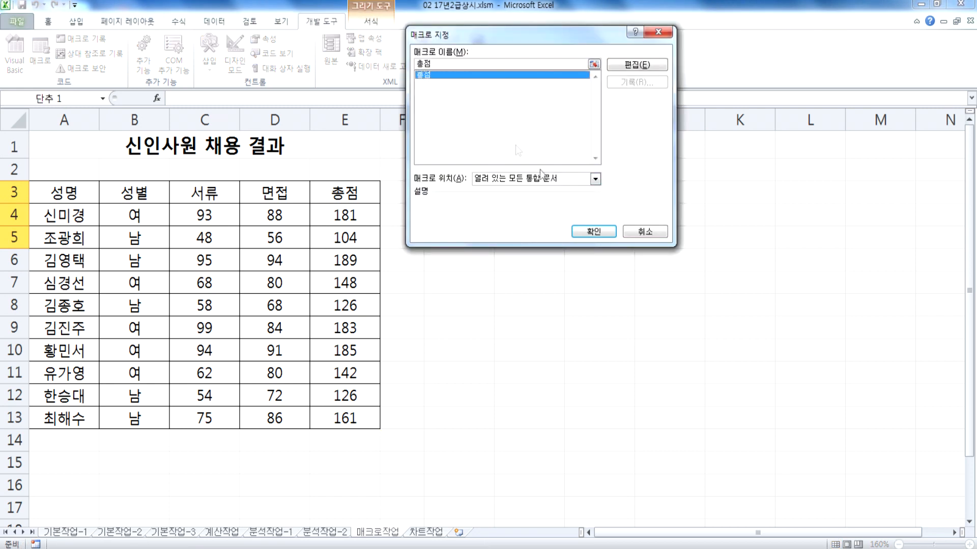
left_click(594, 231)
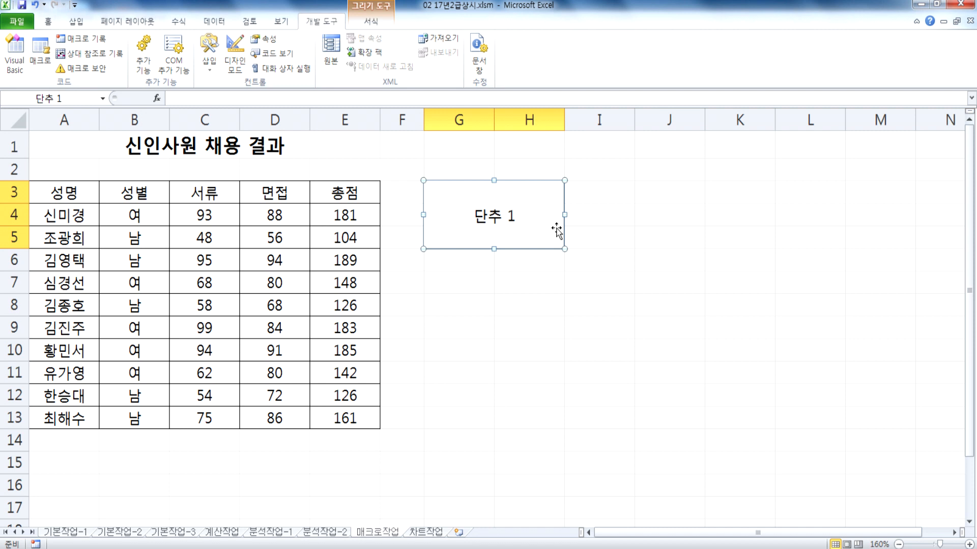
type("총점")
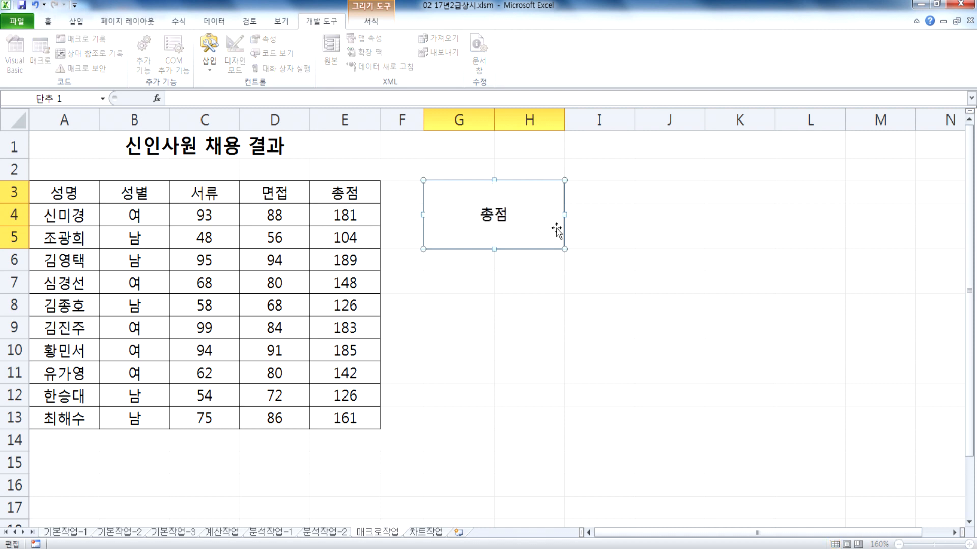
left_click(568, 290)
left_click_drag(338, 220, 332, 425)
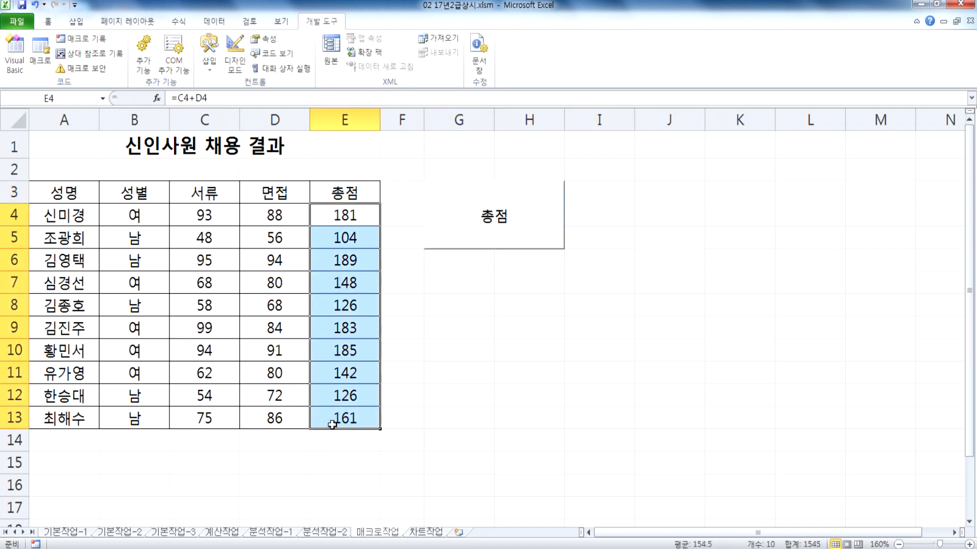
key("Delete")
left_click(529, 417)
left_click(553, 226)
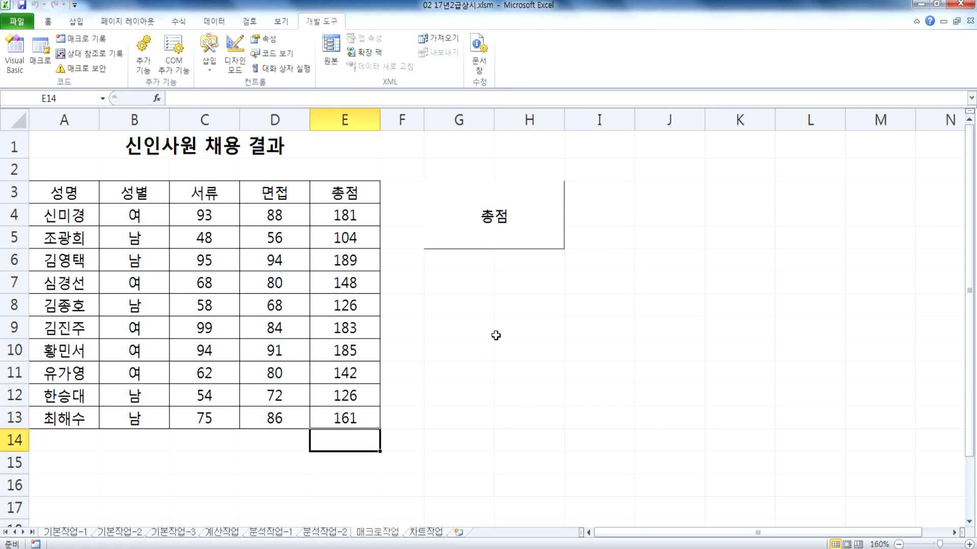
left_click_drag(84, 191, 359, 201)
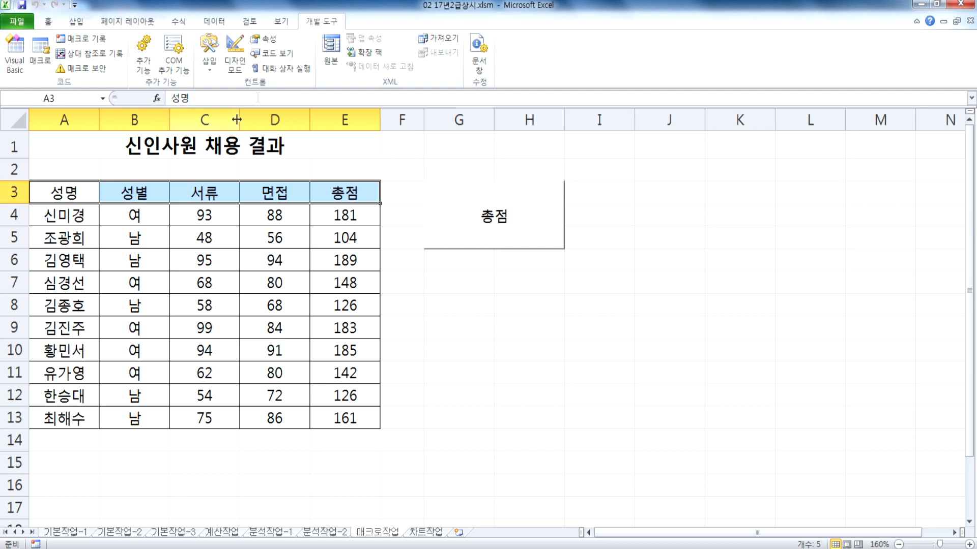
left_click(47, 21)
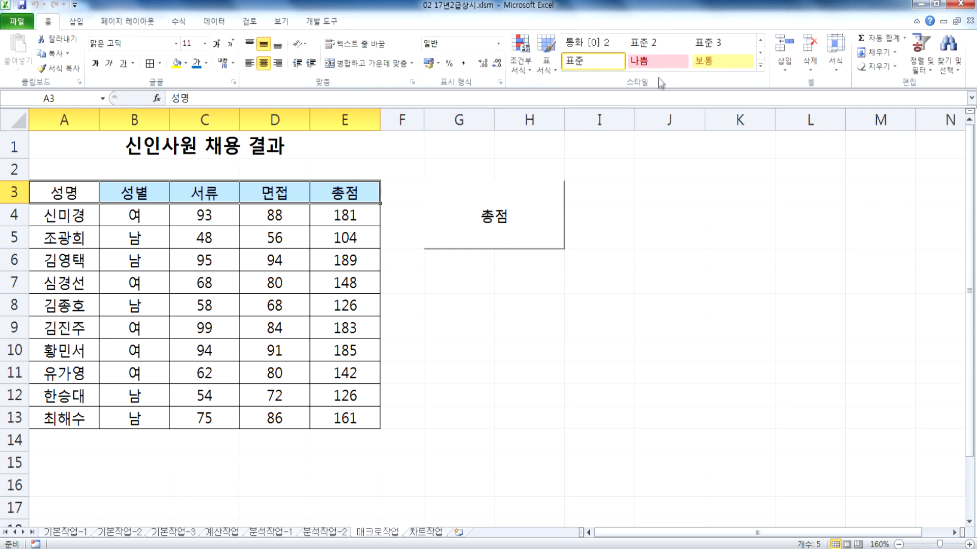
left_click(760, 65)
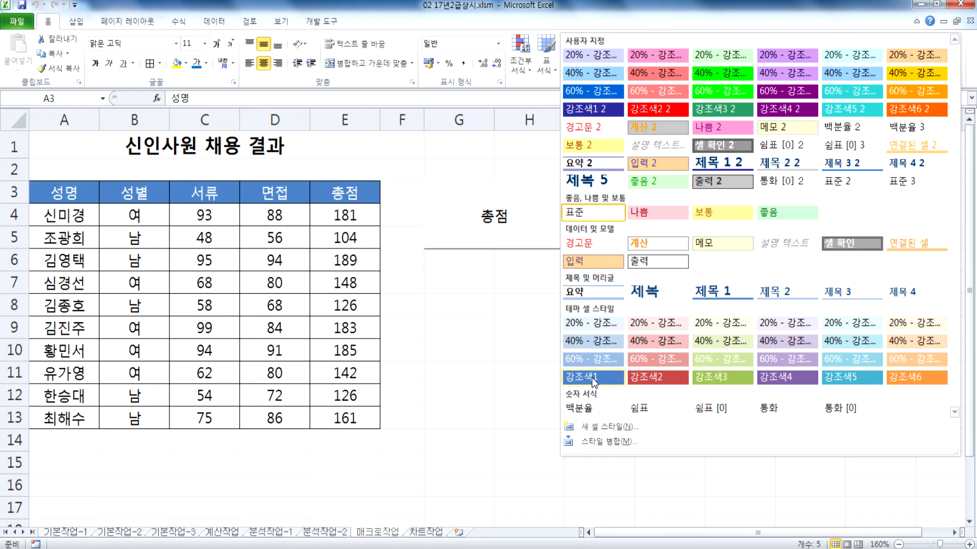
left_click(107, 150)
left_click(326, 21)
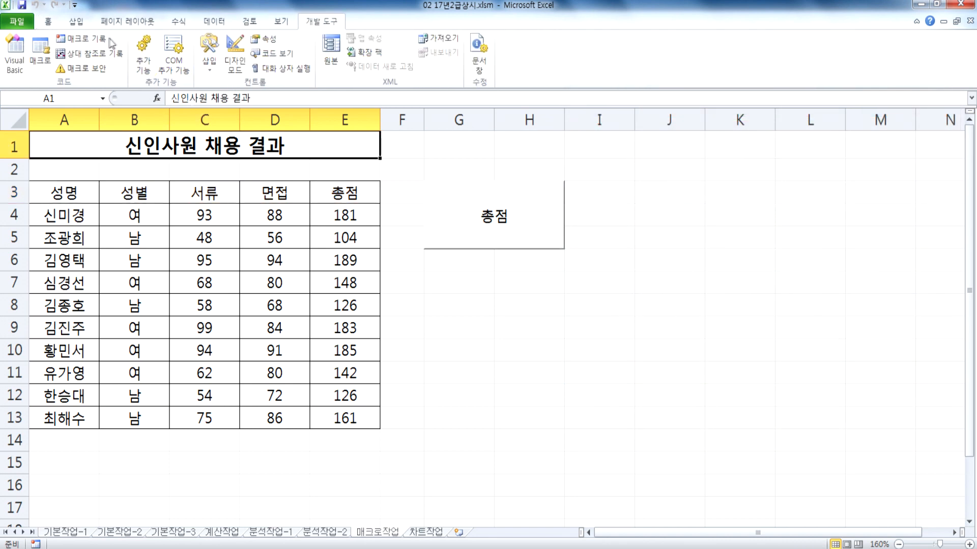
Start recording a new macro named 셀스타일.
left_click(81, 39)
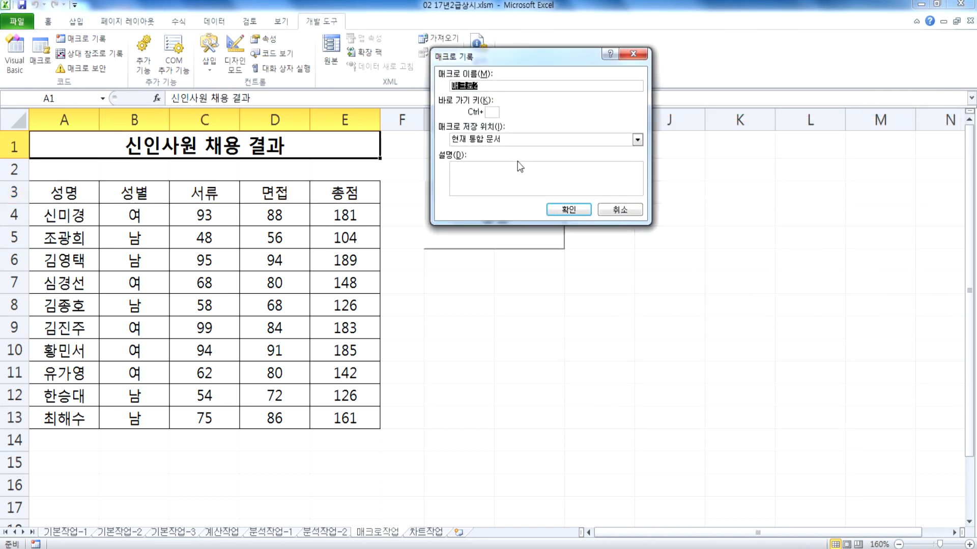
type("셀스타일")
key("Return")
Give the header row A3:E3 the 강조색1 cell style while recording.
left_click_drag(61, 193, 295, 189)
left_click(48, 21)
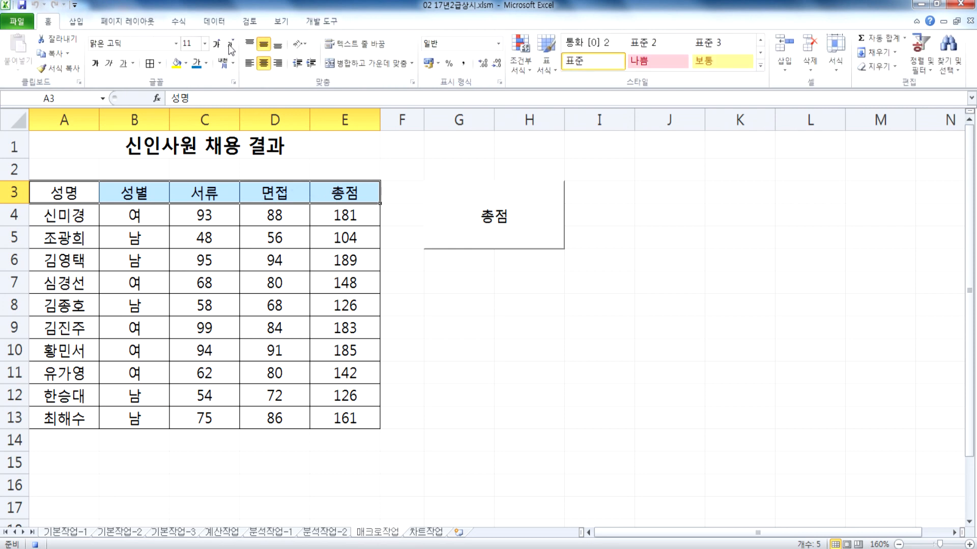
left_click(760, 65)
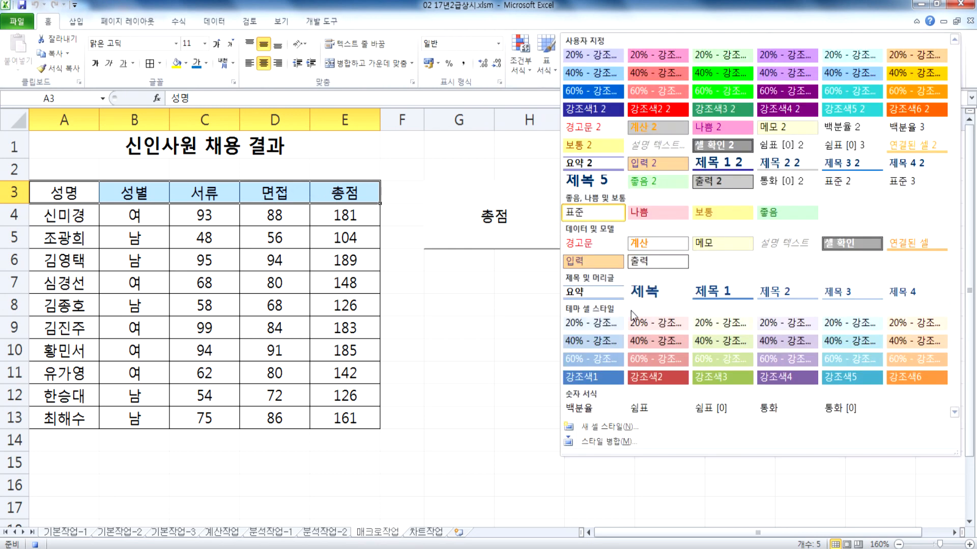
left_click(596, 378)
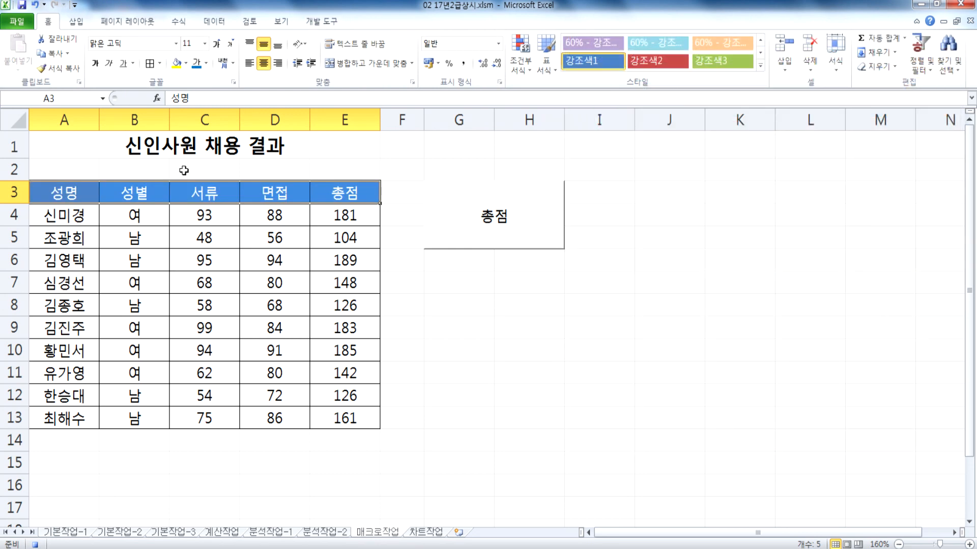
left_click(84, 141)
left_click(310, 21)
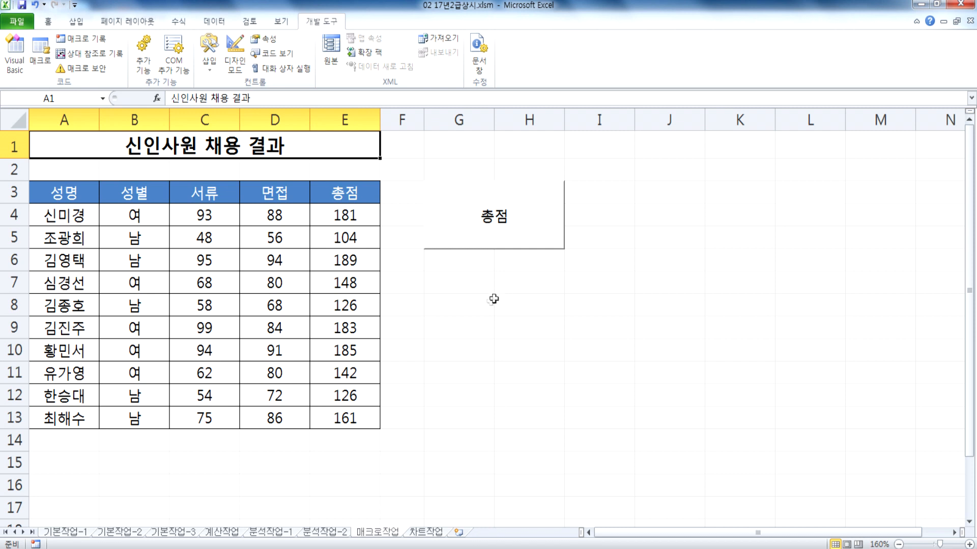
left_click_drag(442, 279, 540, 323)
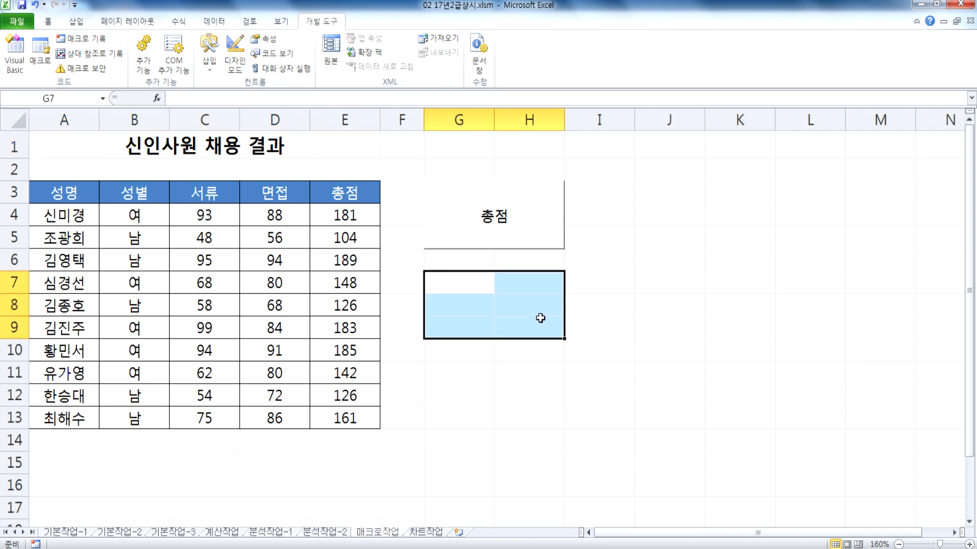
Draw a rounded rectangle over G7:H9 and label it 셀스타일.
left_click(76, 21)
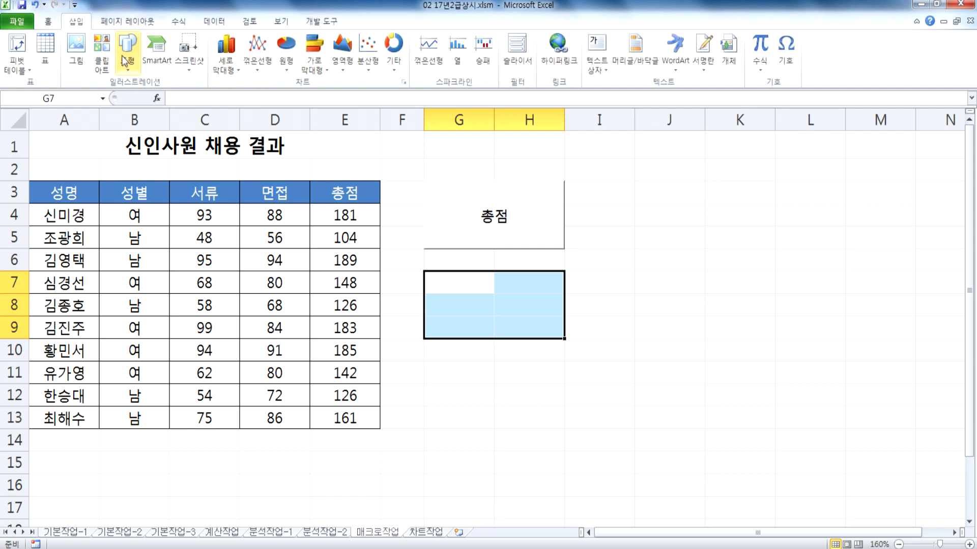
left_click(127, 56)
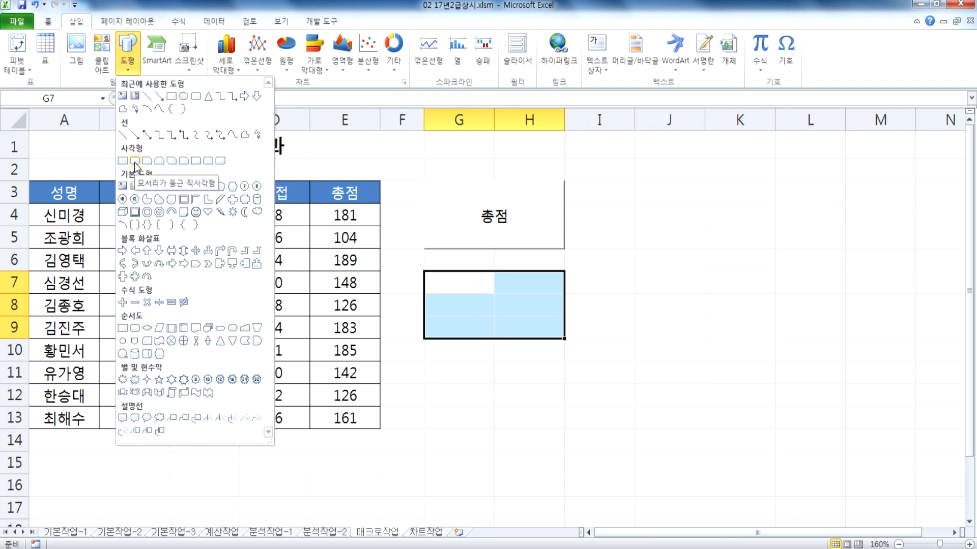
left_click(135, 162)
left_click_drag(426, 275, 563, 339)
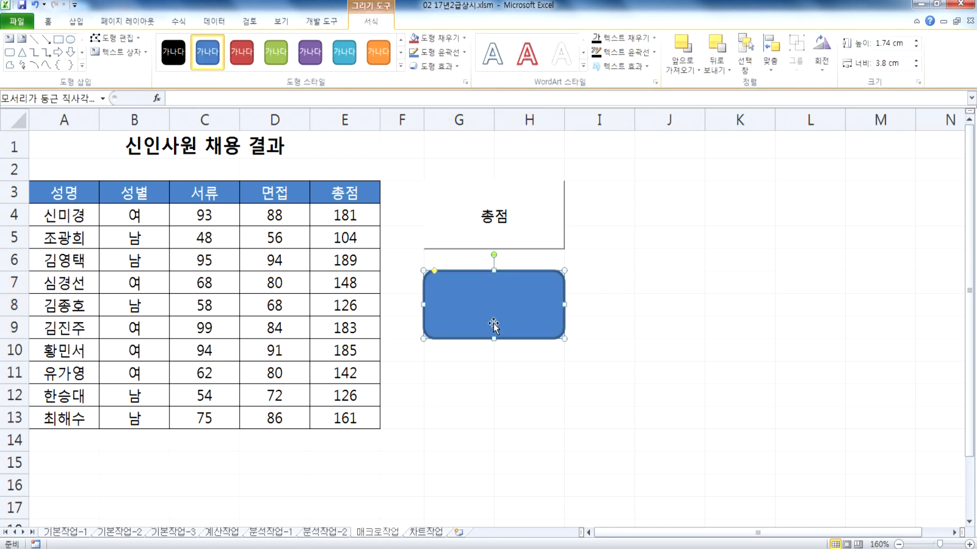
type("셀스타일")
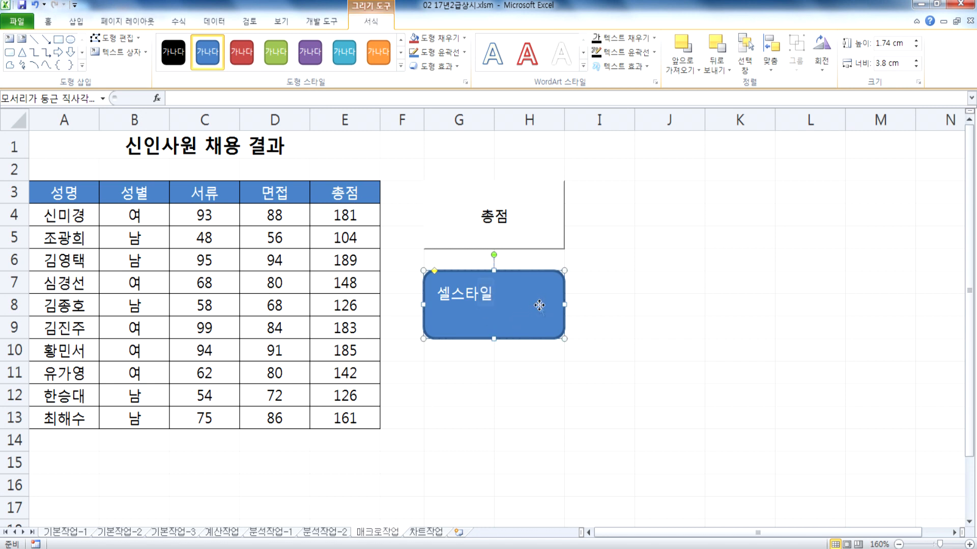
Assign the 셀스타일 macro to the rounded rectangle shape.
right_click(540, 305)
left_click(603, 476)
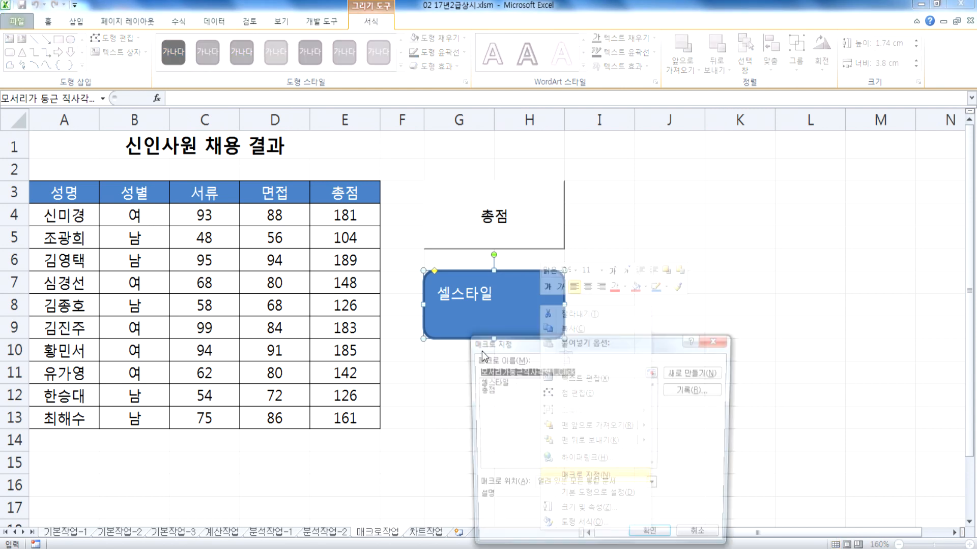
left_click(509, 382)
left_click_drag(583, 344, 749, 111)
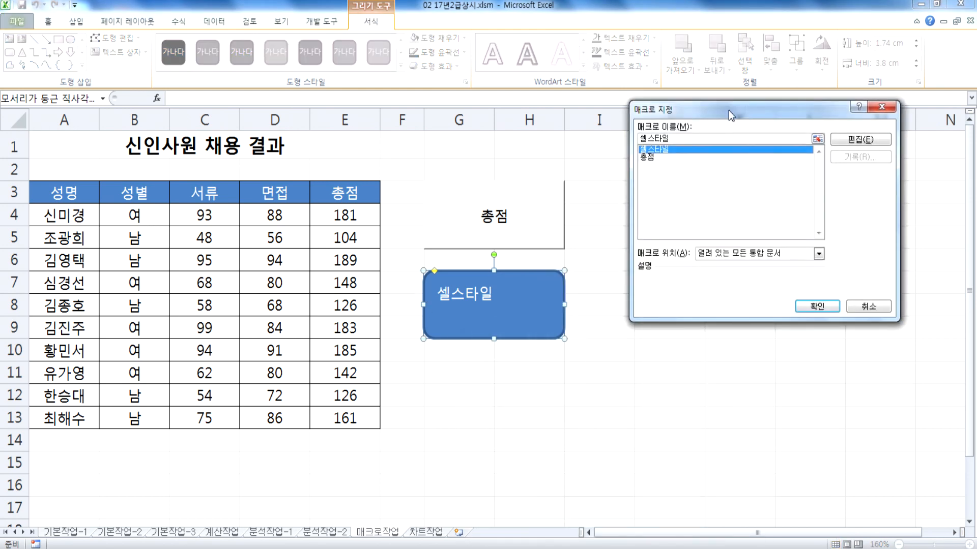
left_click(813, 306)
left_click_drag(74, 191, 336, 191)
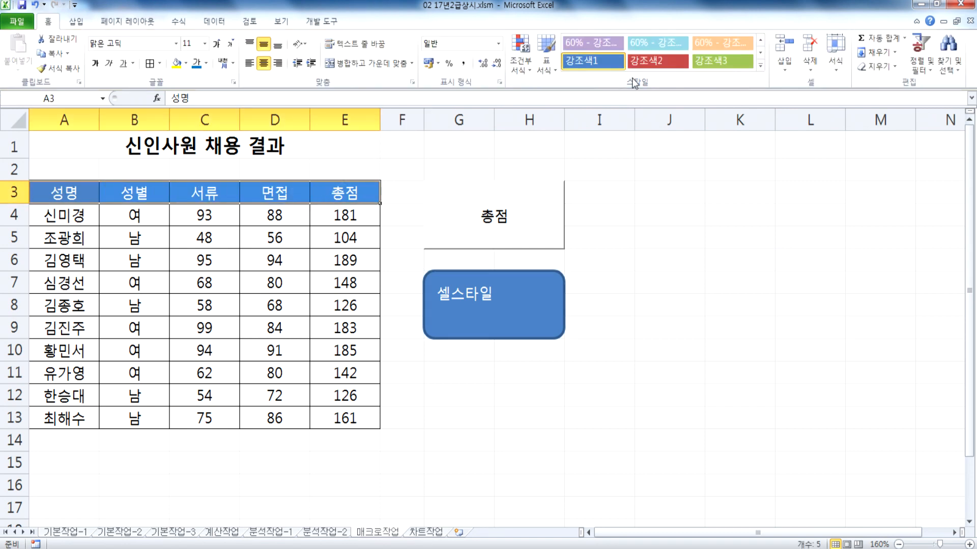
Restyle the headers light blue, then 강조색4 2, and restore them with the 셀스타일 shape.
left_click(656, 42)
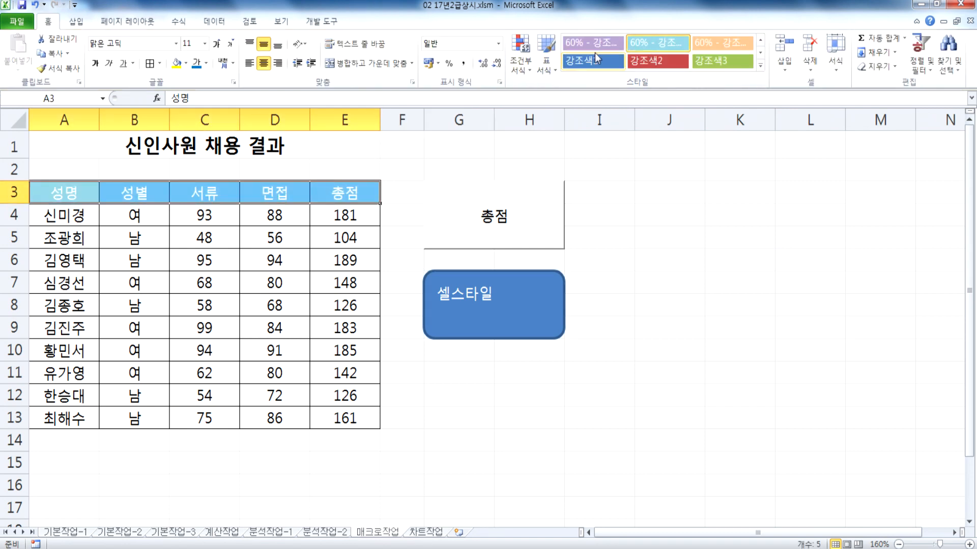
left_click(760, 65)
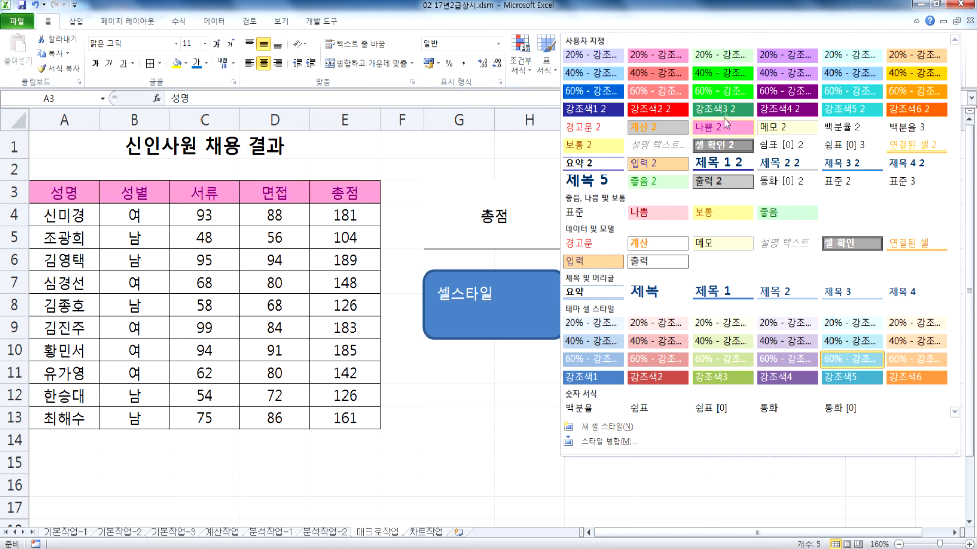
left_click(788, 114)
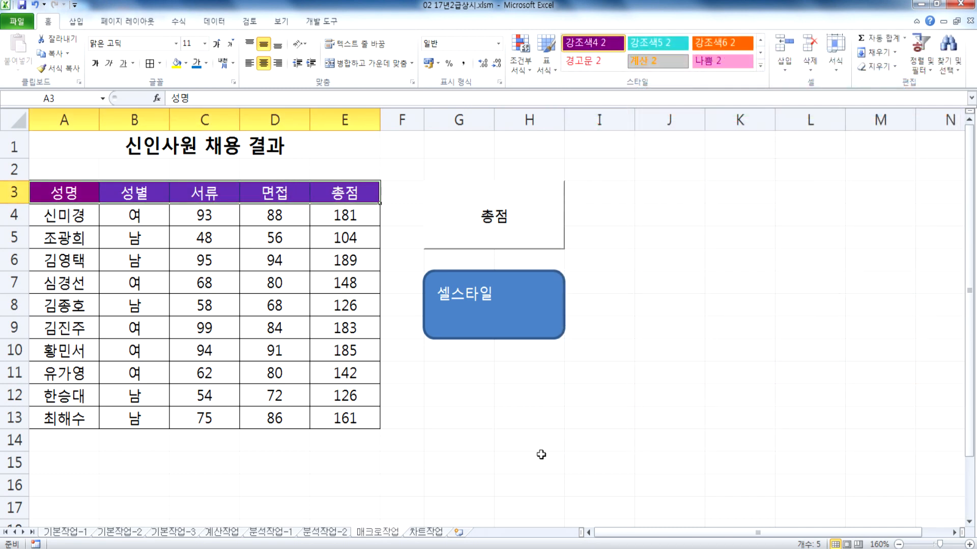
left_click_drag(536, 453, 536, 447)
left_click(534, 315)
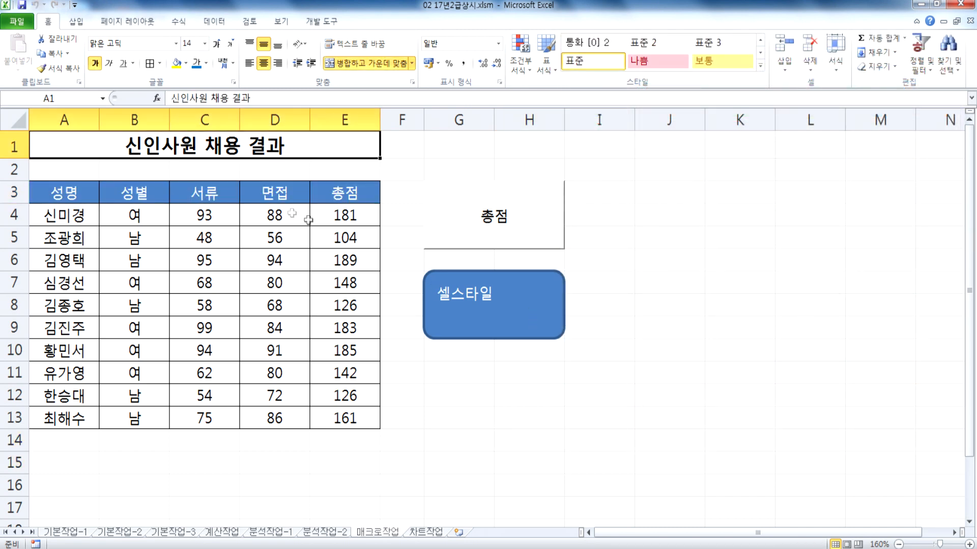
Apply 메모 2 to A3:E3, restore it via the 셀스타일 shape, then go to 차트작업.
left_click_drag(71, 193, 349, 194)
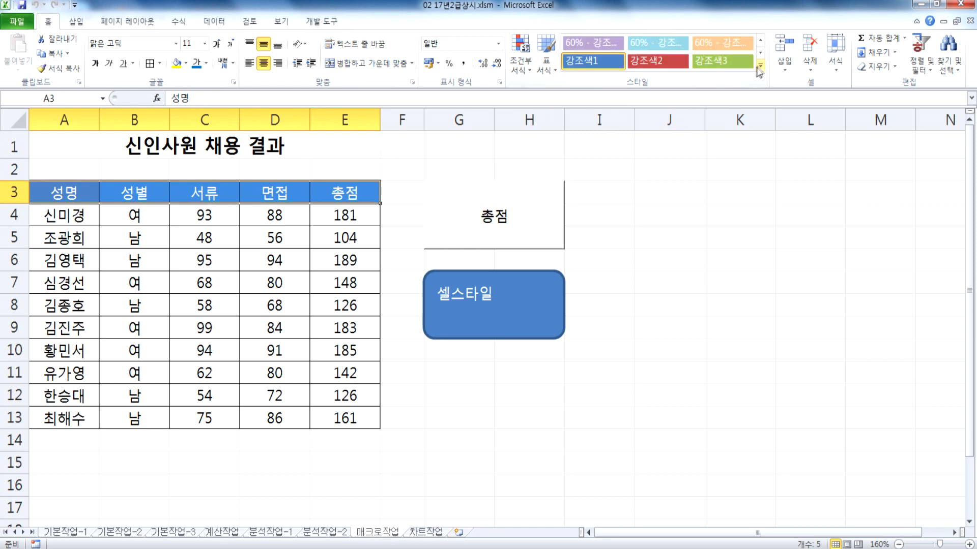
left_click(760, 65)
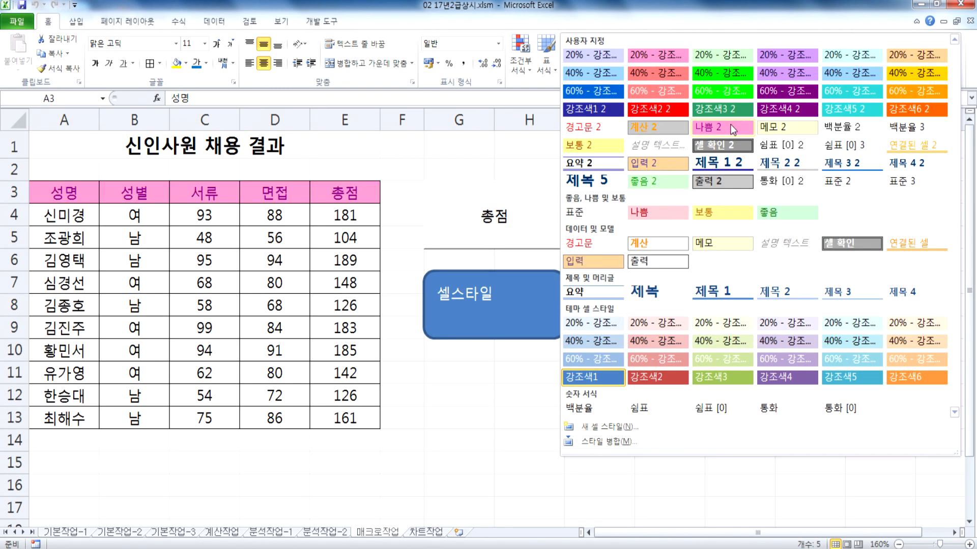
left_click(787, 127)
left_click(482, 422)
left_click(513, 333)
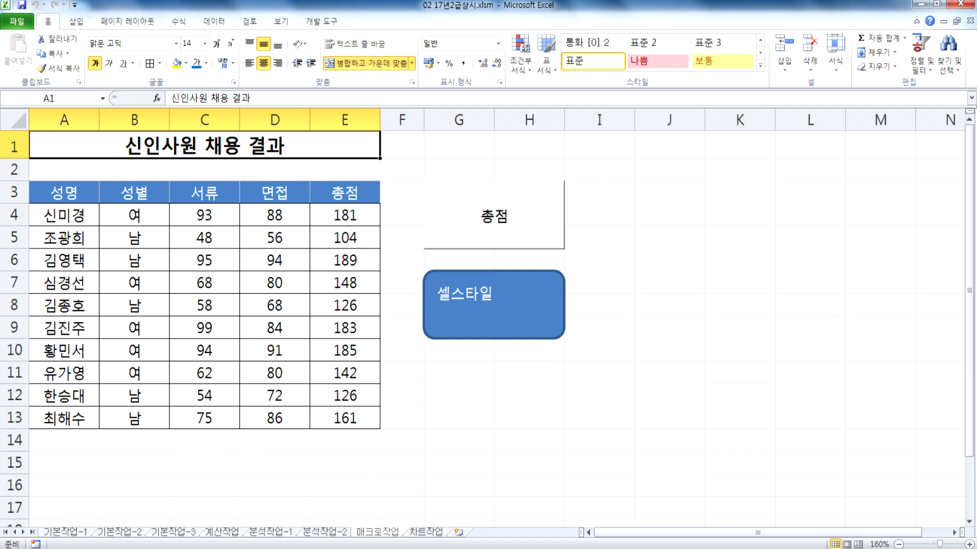
left_click(418, 533)
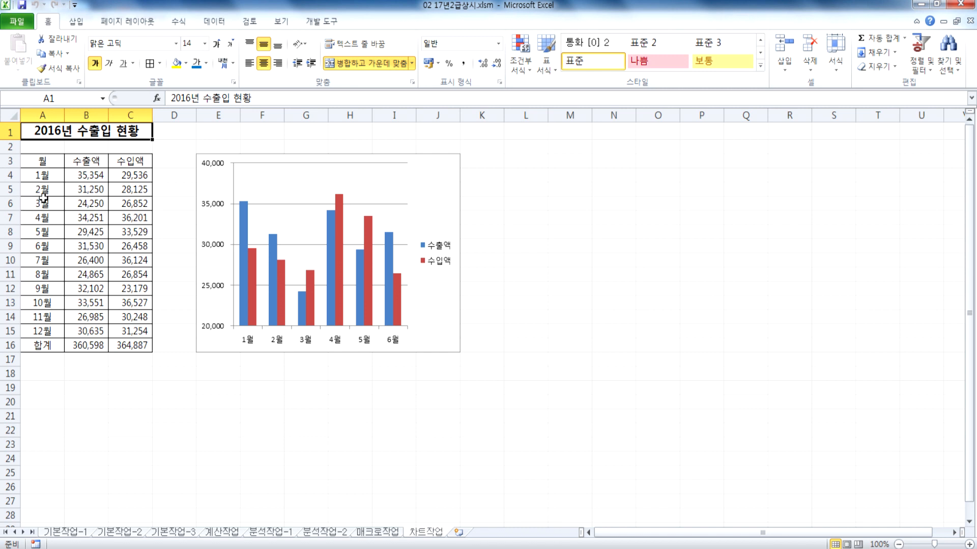
left_click_drag(43, 217, 135, 247)
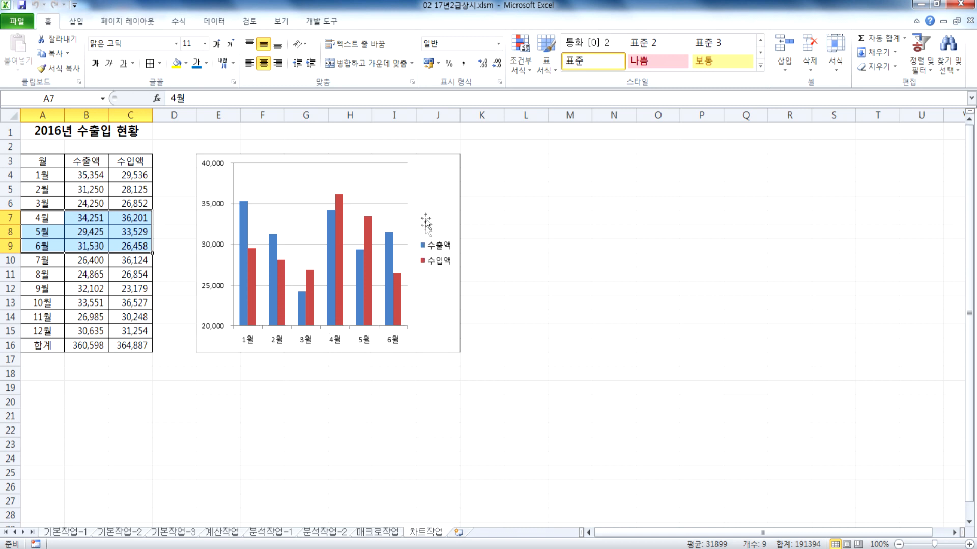
Set the chart's source data range to A3:C3 and A7:C9, covering 4월–6월 수출액 and 수입액.
left_click(445, 187)
left_click(372, 21)
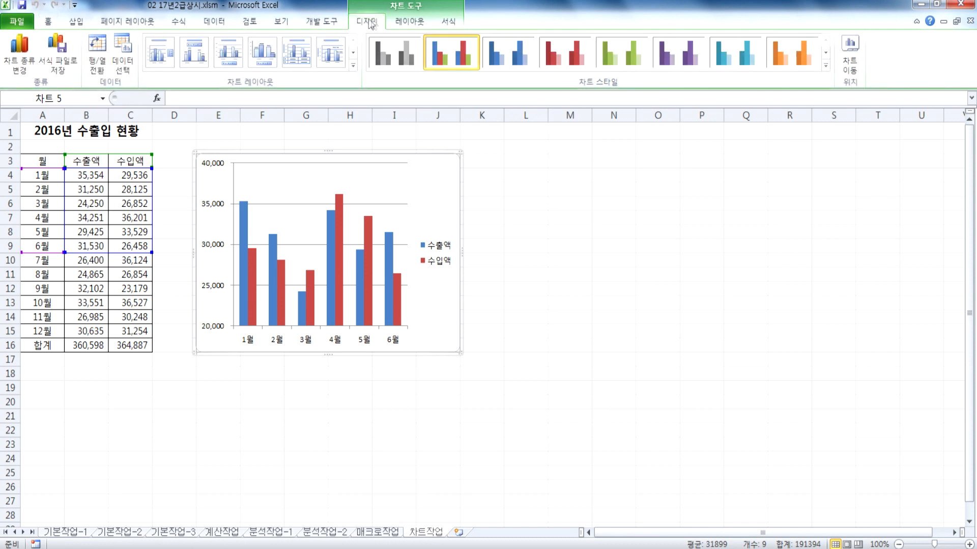
left_click(127, 51)
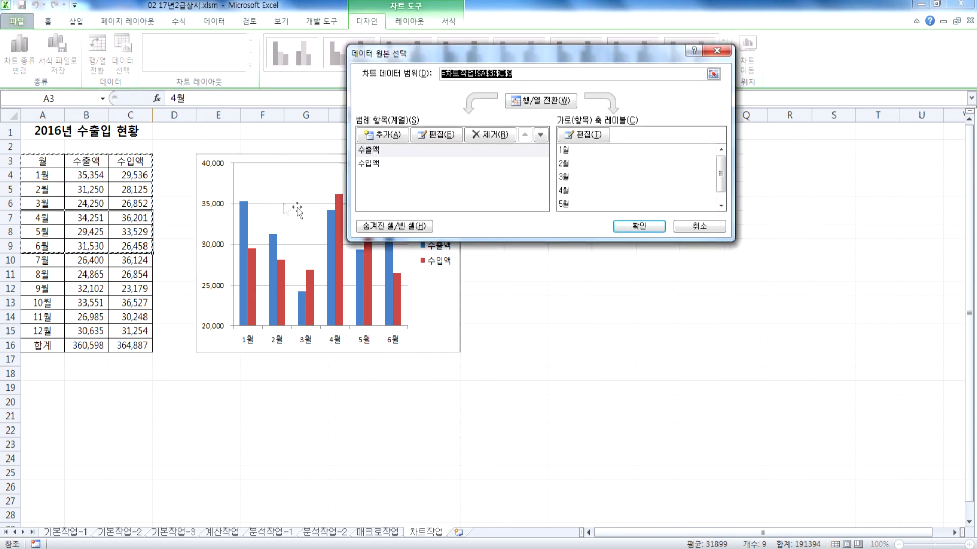
left_click_drag(54, 162, 138, 161)
left_click_drag(38, 217, 137, 245)
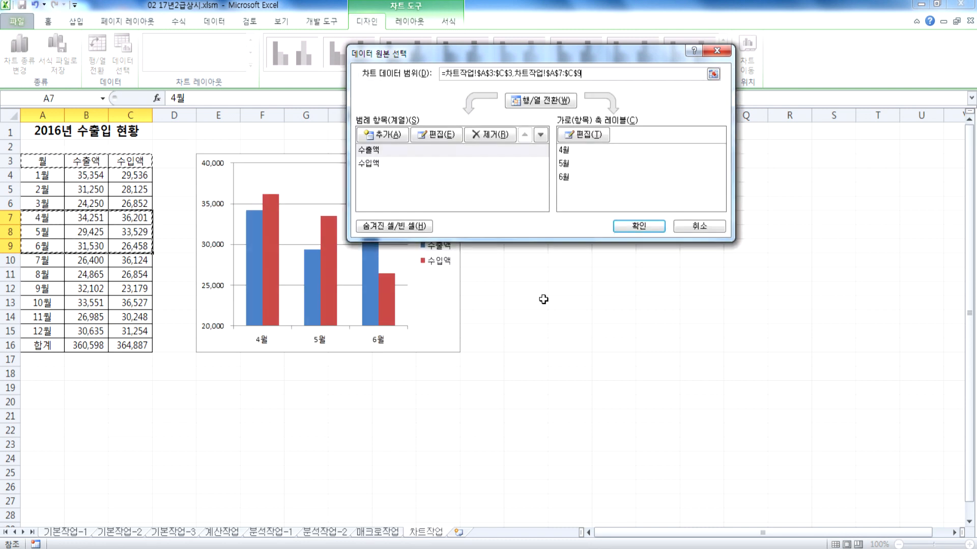
left_click(635, 231)
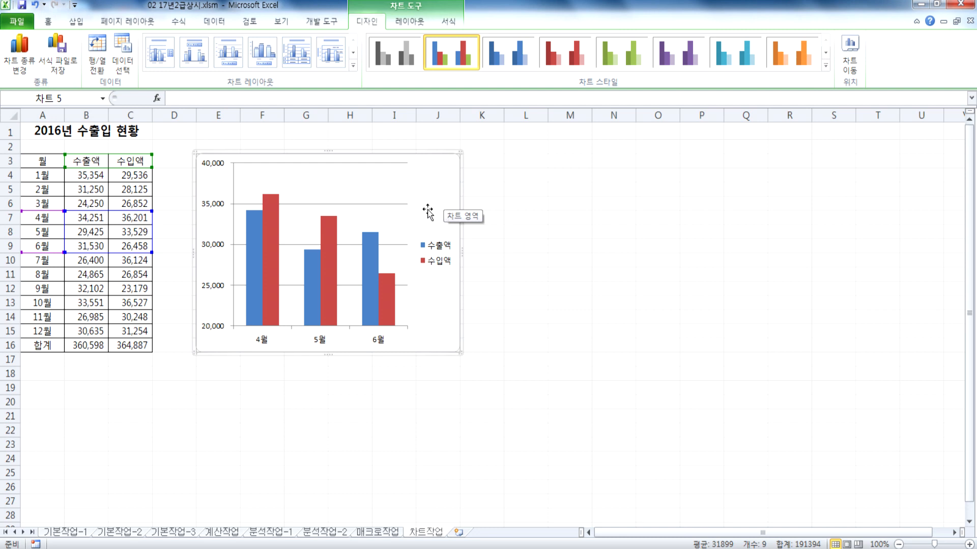
Change the chart type to Line with Markers.
left_click(27, 64)
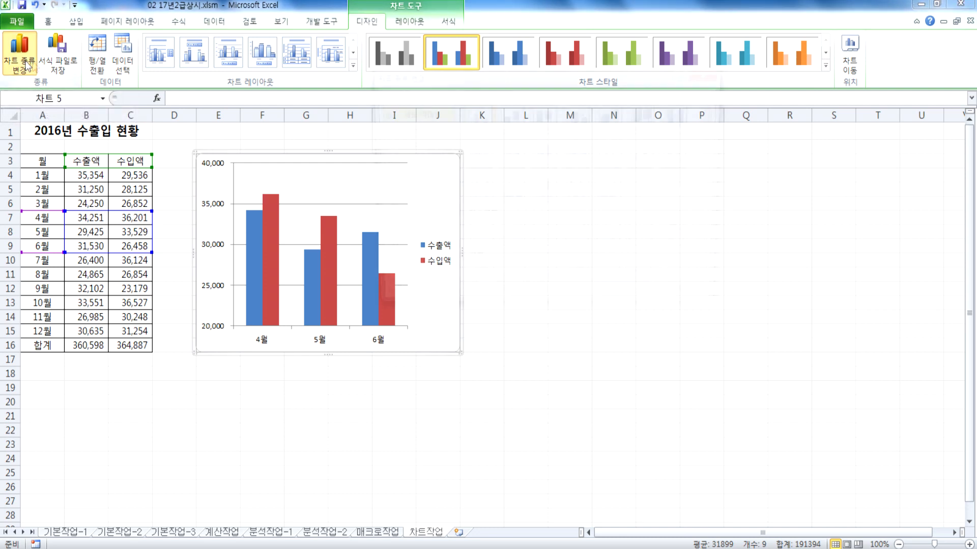
left_click(411, 128)
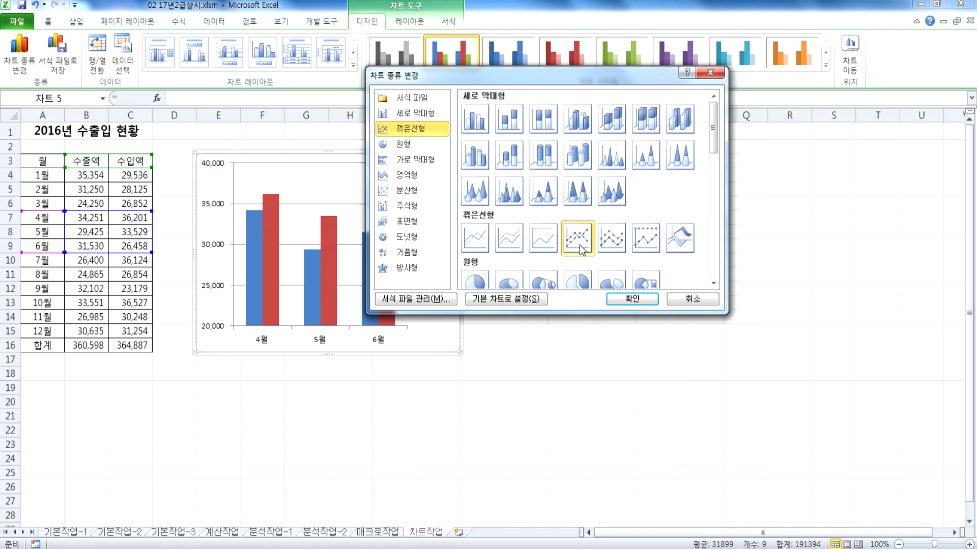
left_click(636, 300)
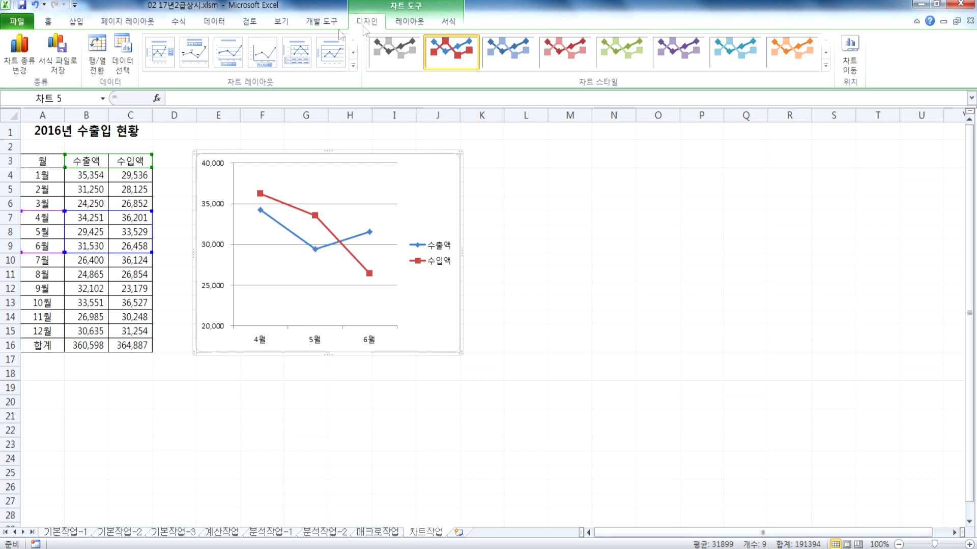
left_click(410, 20)
left_click(199, 71)
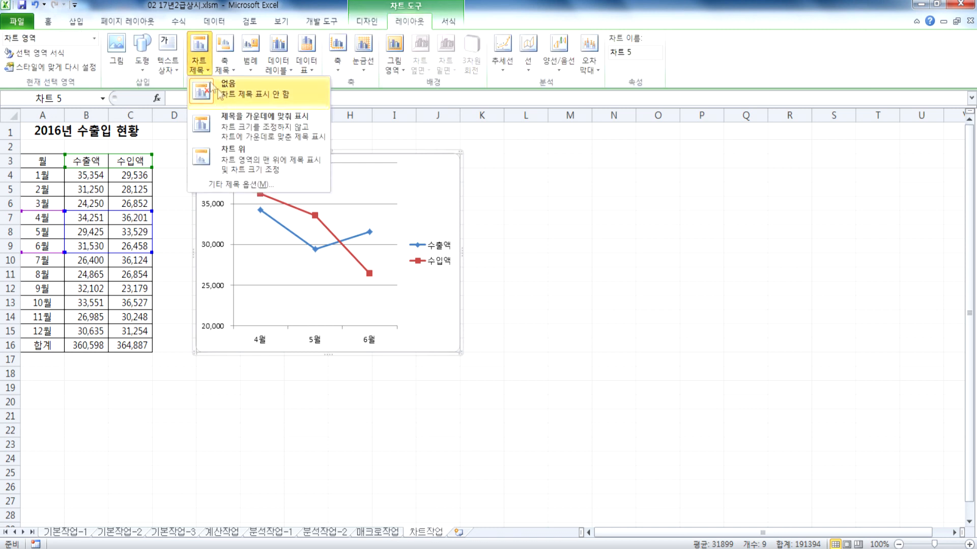
Add the chart title '2//4분기 수출입 현황' above the chart.
left_click(244, 261)
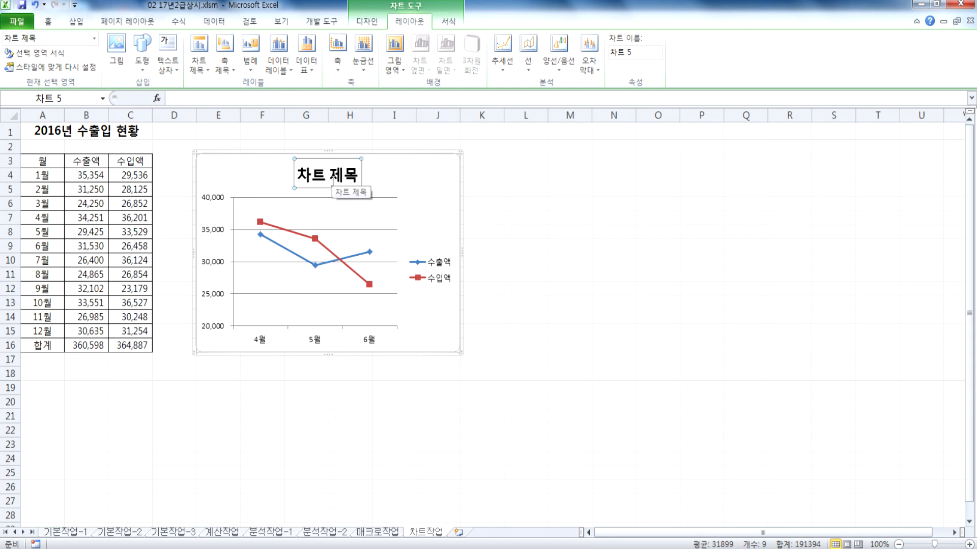
type("2//4분")
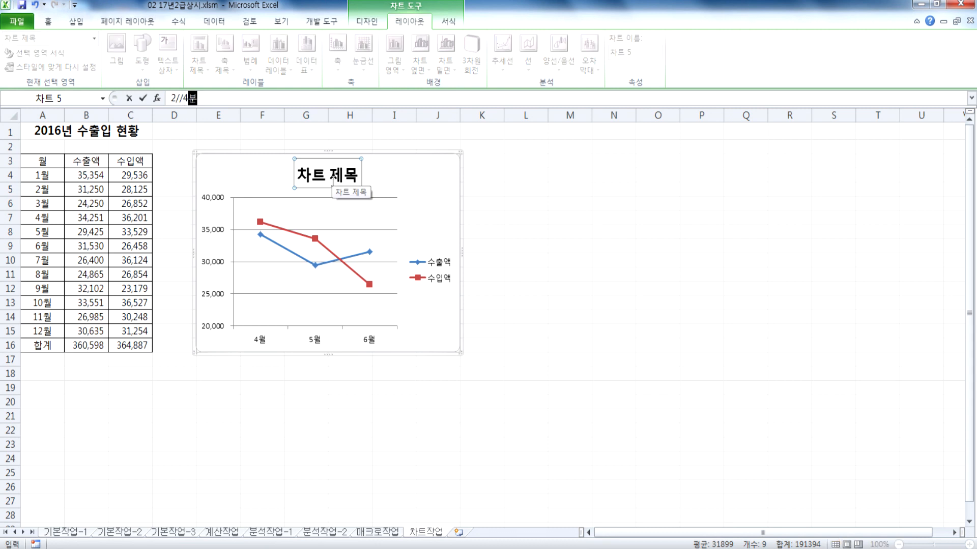
type("기 수출입 현황")
key("Return")
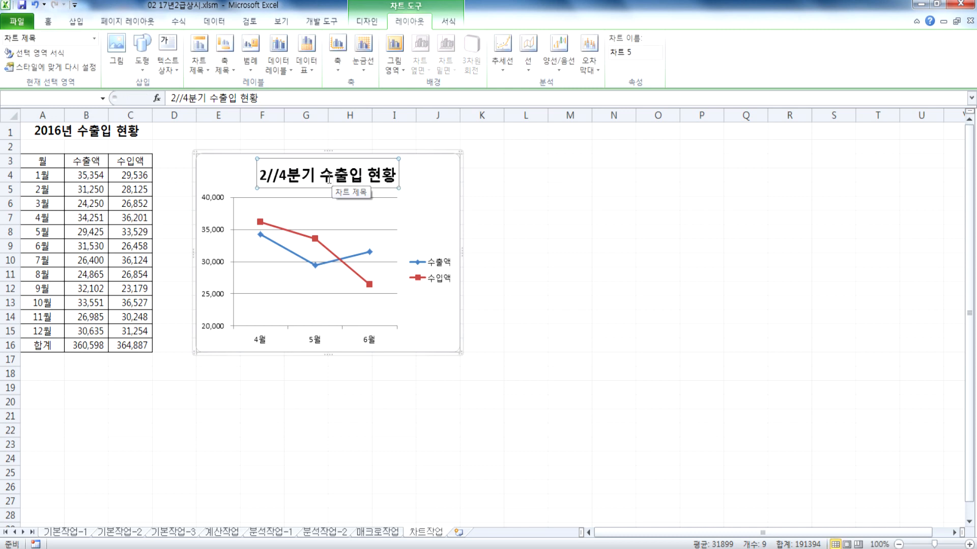
Set the legend position to Bottom.
double_click(452, 277)
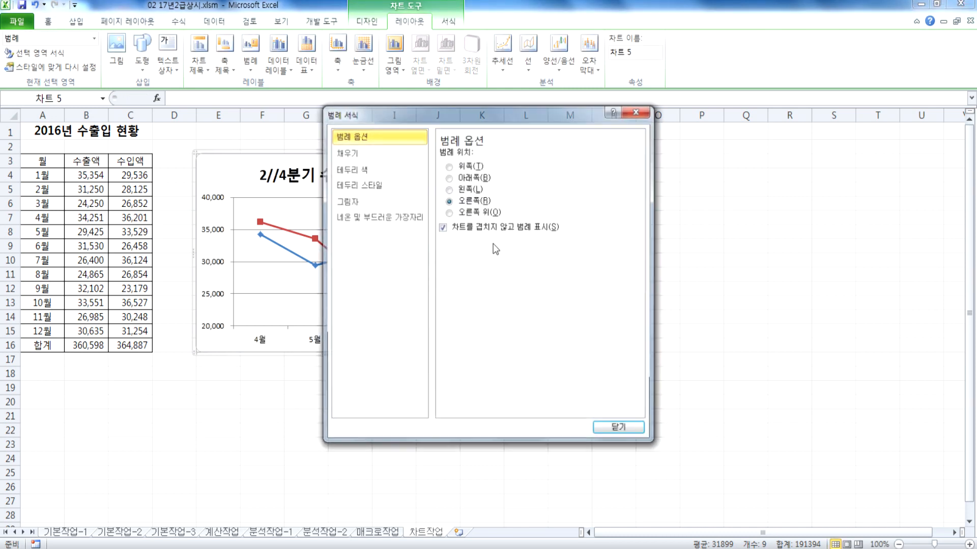
left_click(471, 178)
left_click_drag(524, 120, 725, 79)
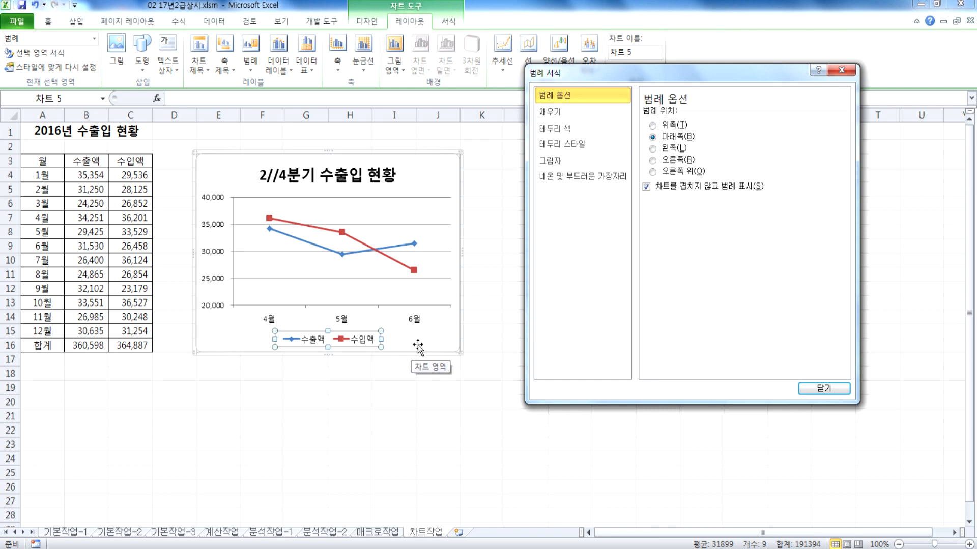
left_click(823, 389)
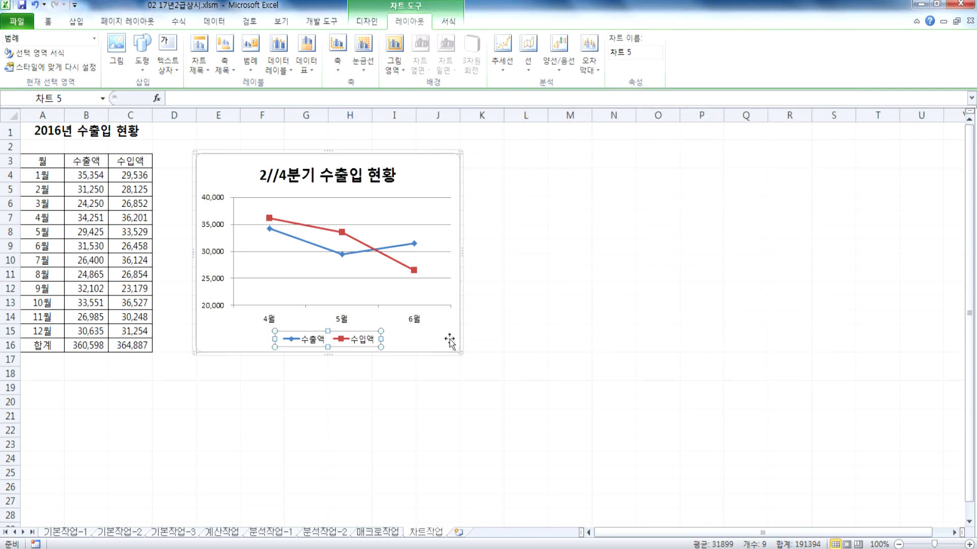
Add a Below data label (26,458) to only the 6월 point of the 수입액 line.
left_click(413, 270)
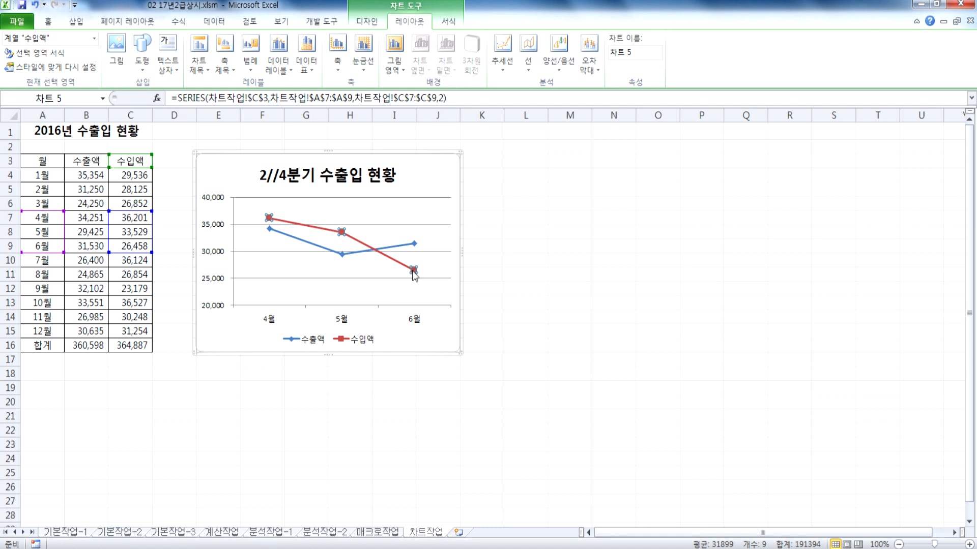
left_click(414, 272)
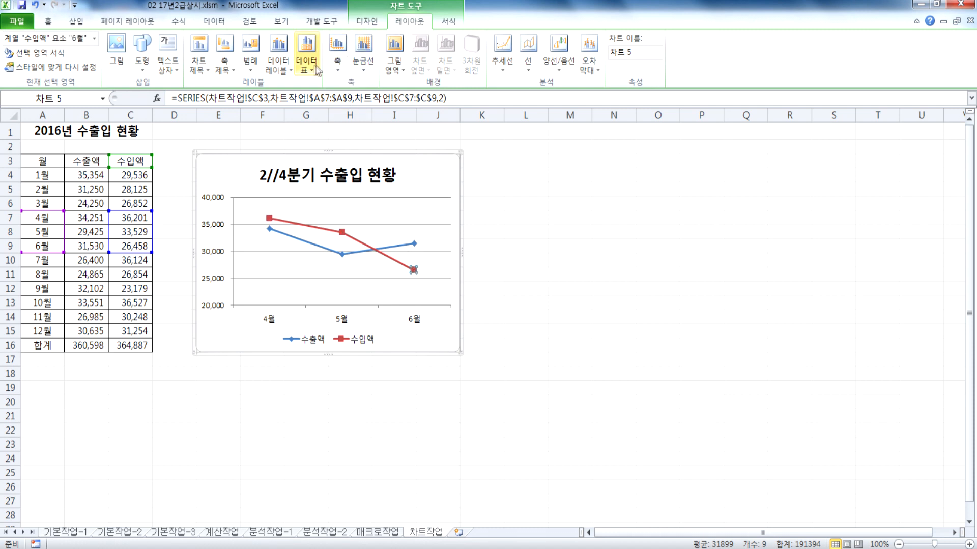
left_click(288, 71)
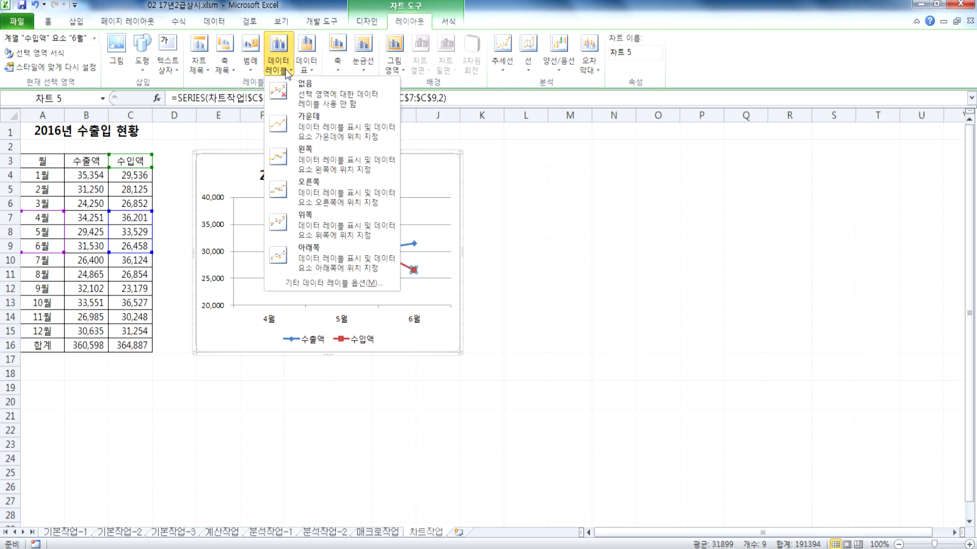
left_click(318, 261)
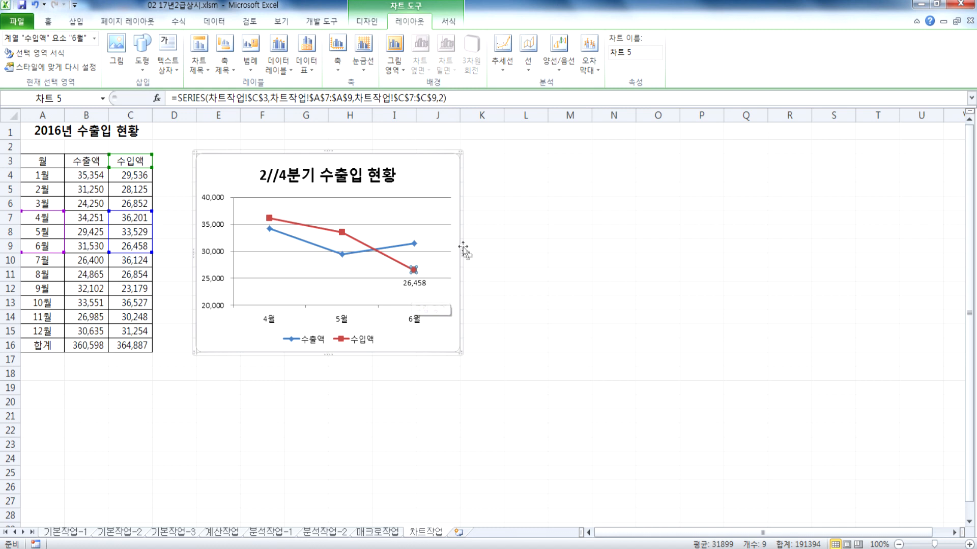
left_click(447, 173)
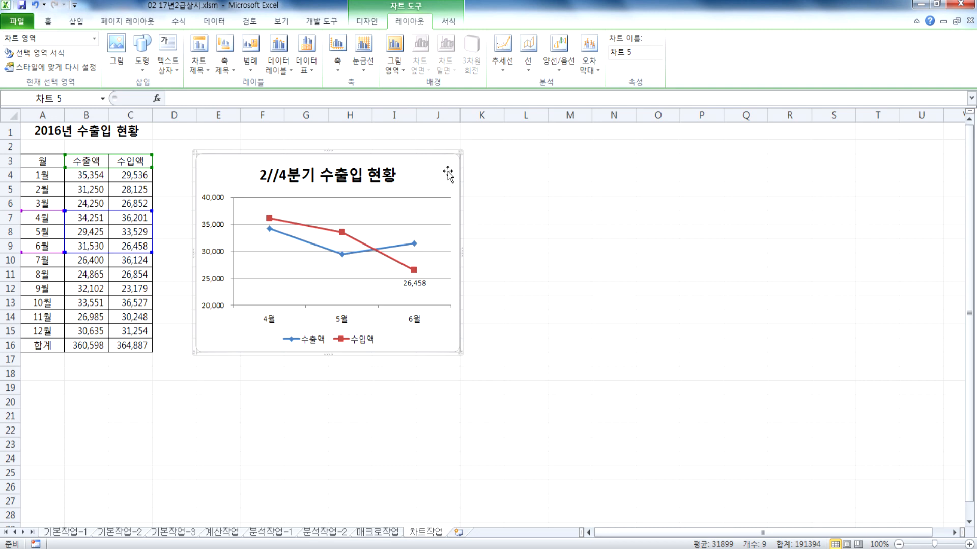
Format the chart area with the Inside Center shadow preset and rounded corners.
double_click(448, 174)
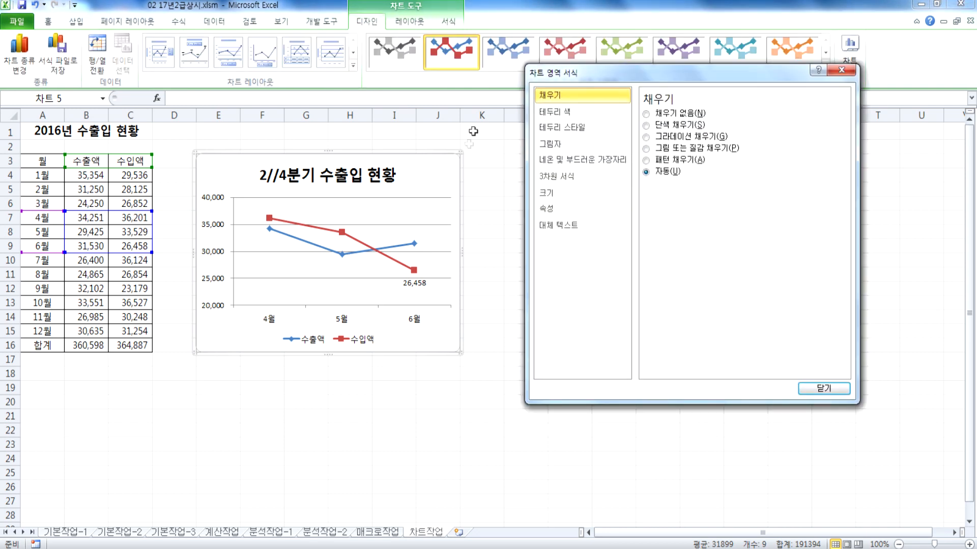
left_click(558, 146)
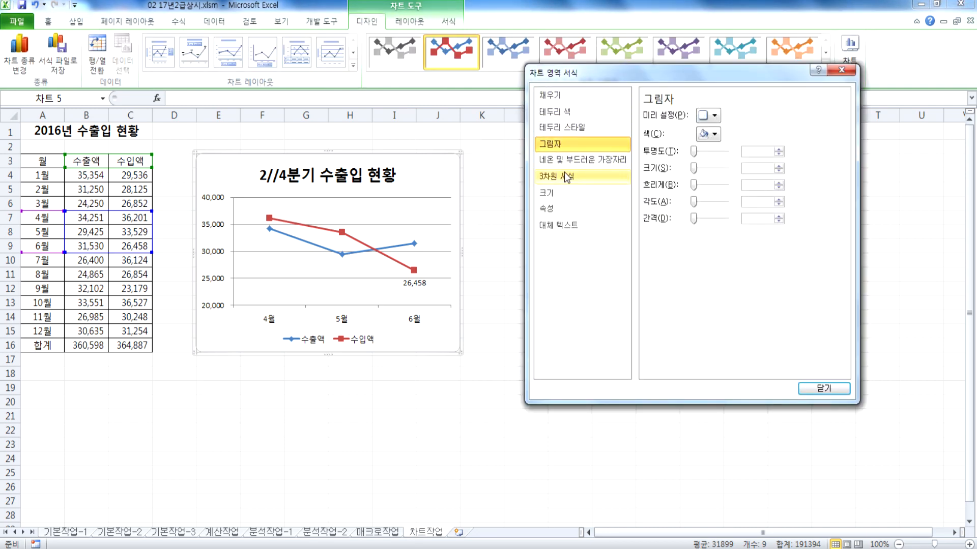
left_click(714, 116)
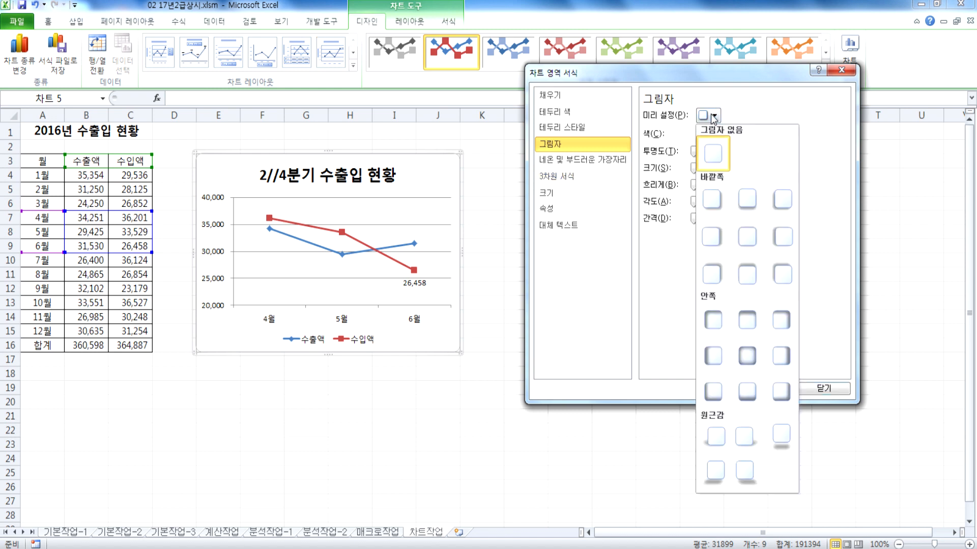
left_click(747, 356)
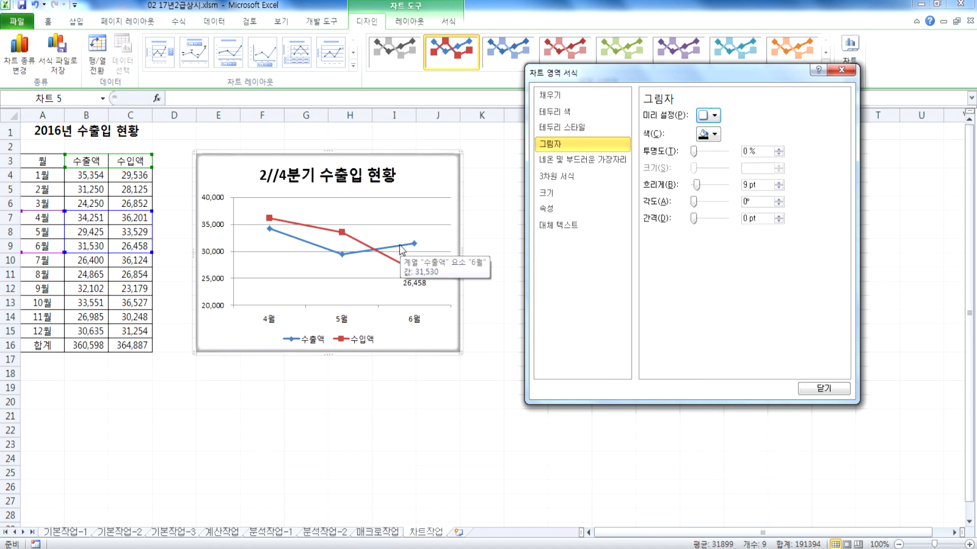
left_click(555, 133)
left_click(656, 249)
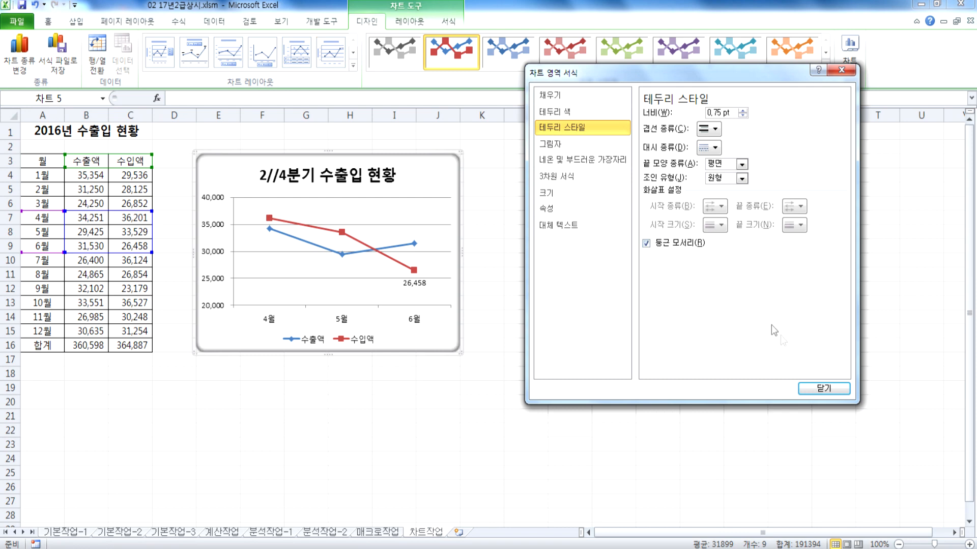
left_click(811, 389)
left_click(522, 391)
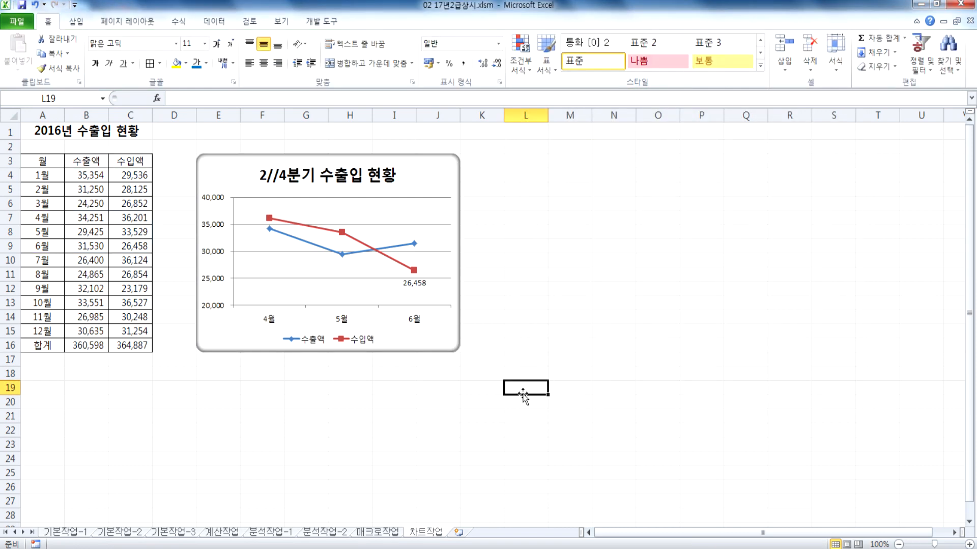
Remove the extra slash from the chart title, leaving '2/4분기 수출입 현황'.
left_click(275, 177)
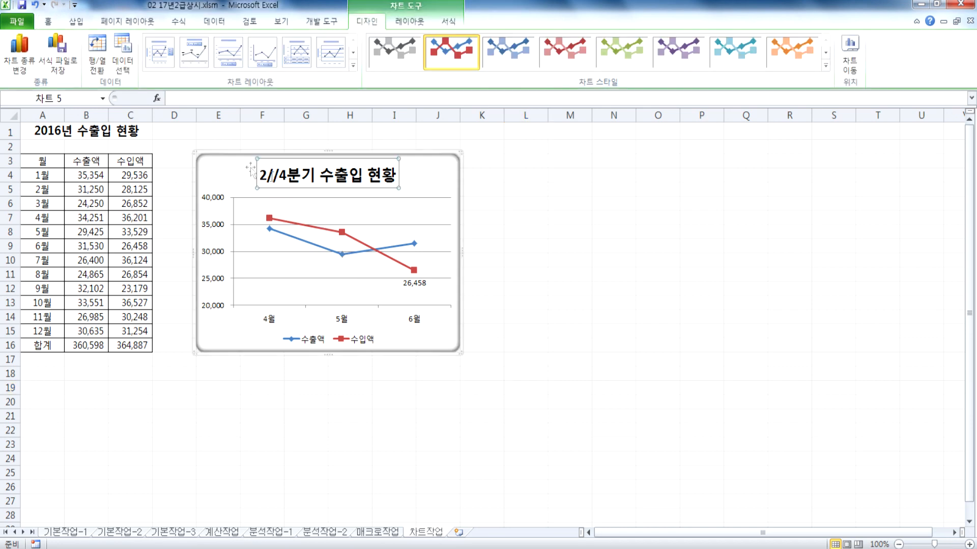
left_click(273, 176)
key("BackSpace")
left_click(587, 285)
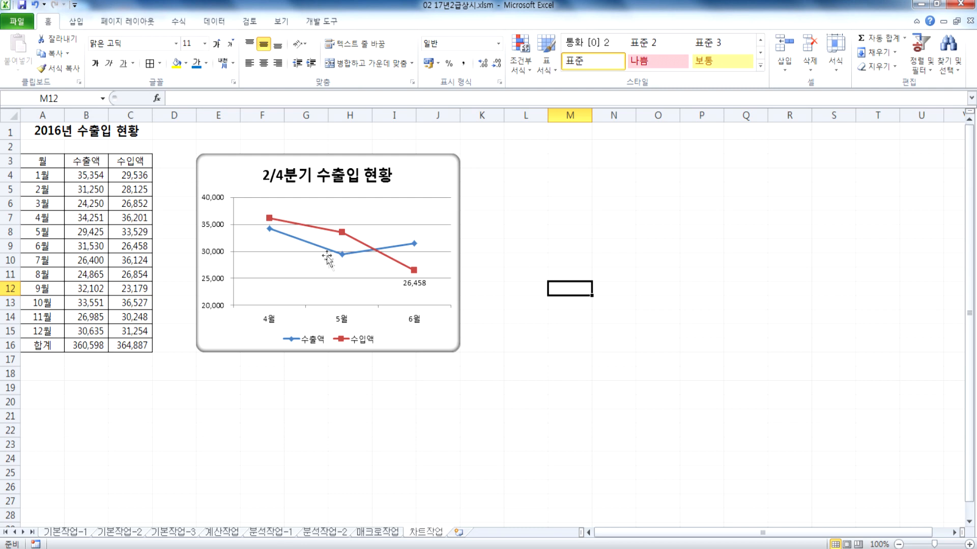
left_click(437, 175)
left_click(575, 259)
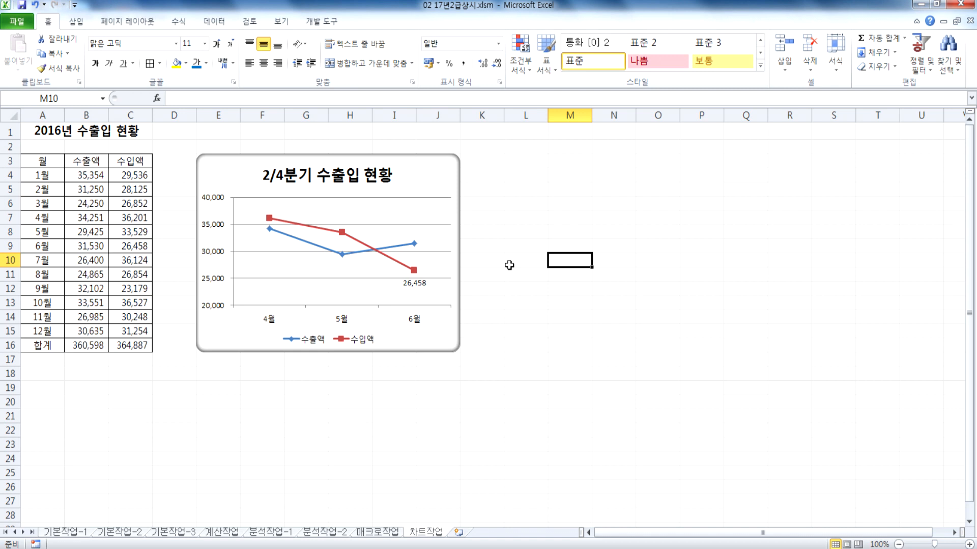
left_click(449, 188)
double_click(449, 188)
left_click_drag(628, 76, 631, 95)
left_click(374, 212)
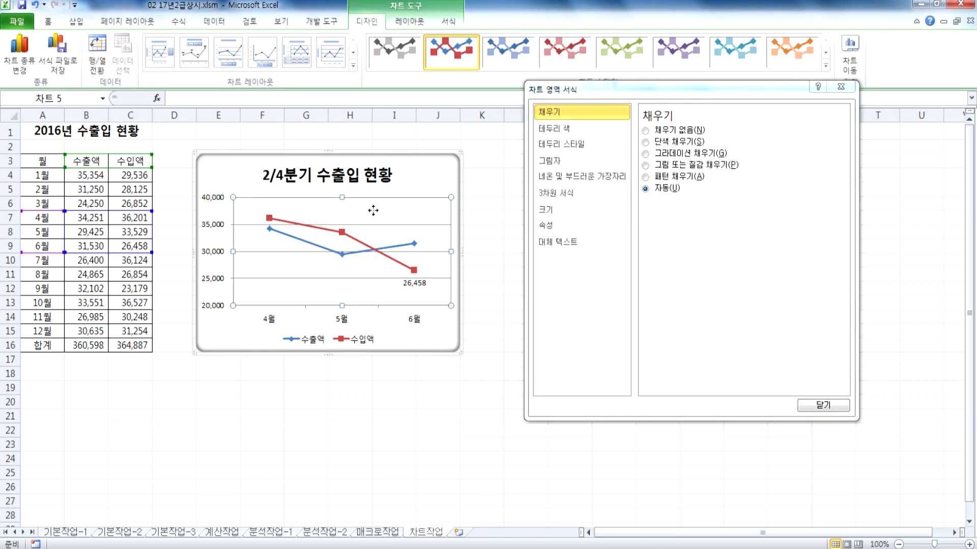
left_click(374, 181)
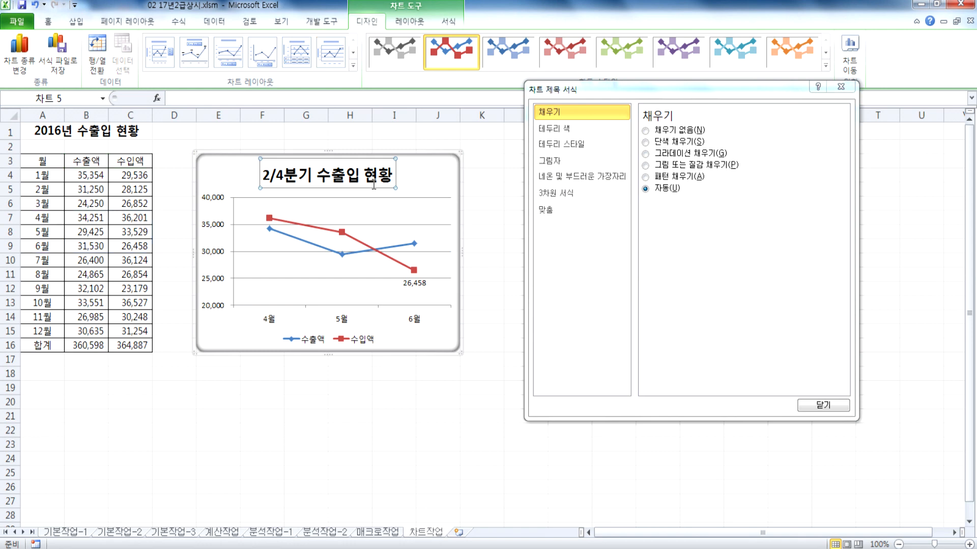
left_click(340, 344)
left_click(220, 249)
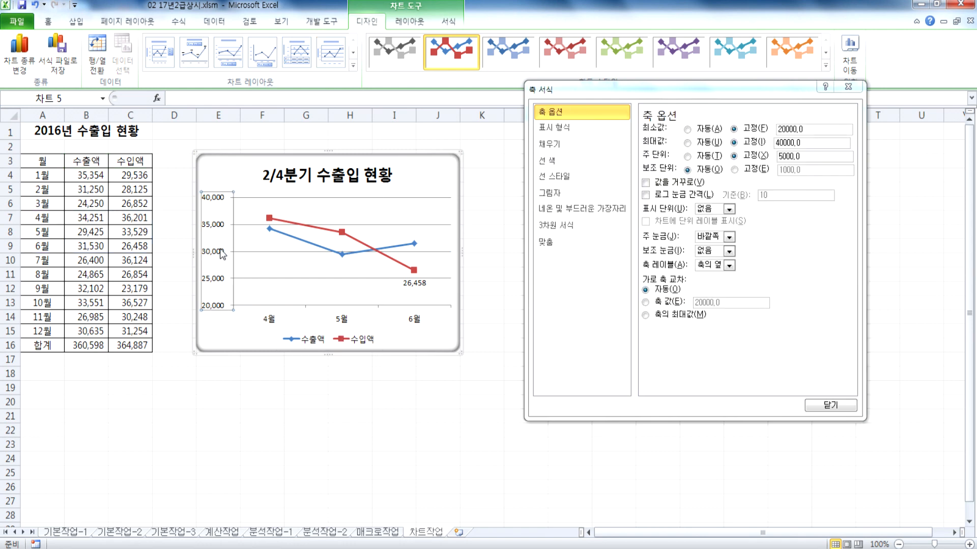
left_click(410, 271)
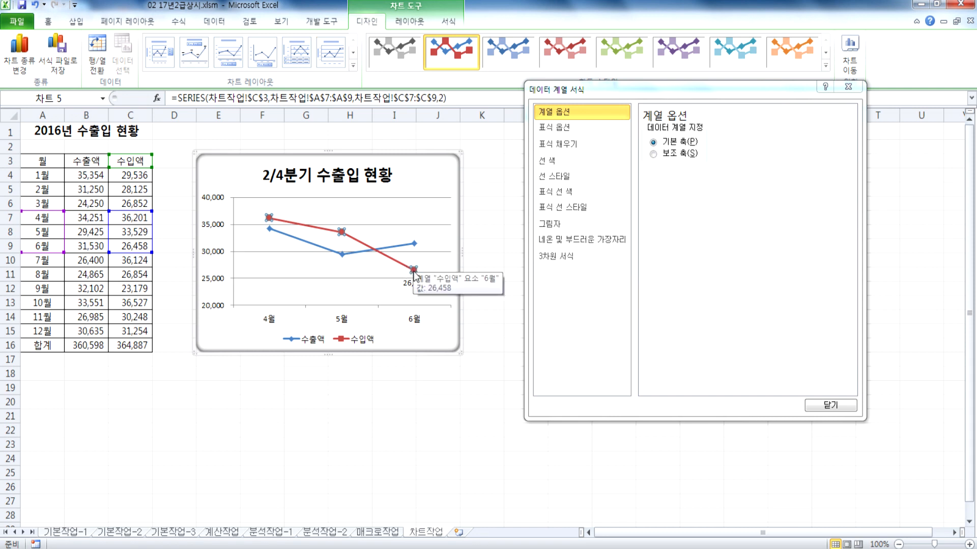
left_click(414, 277)
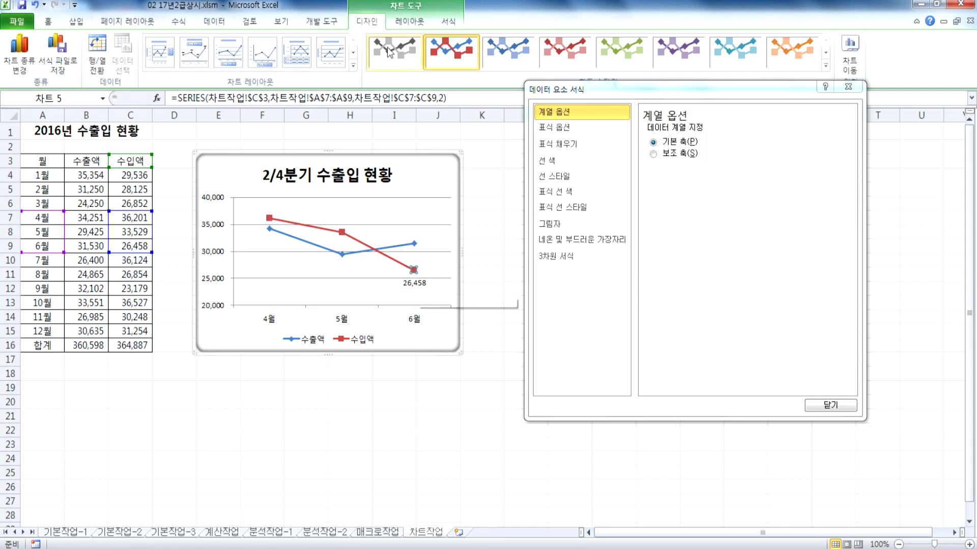
left_click(408, 23)
left_click(279, 65)
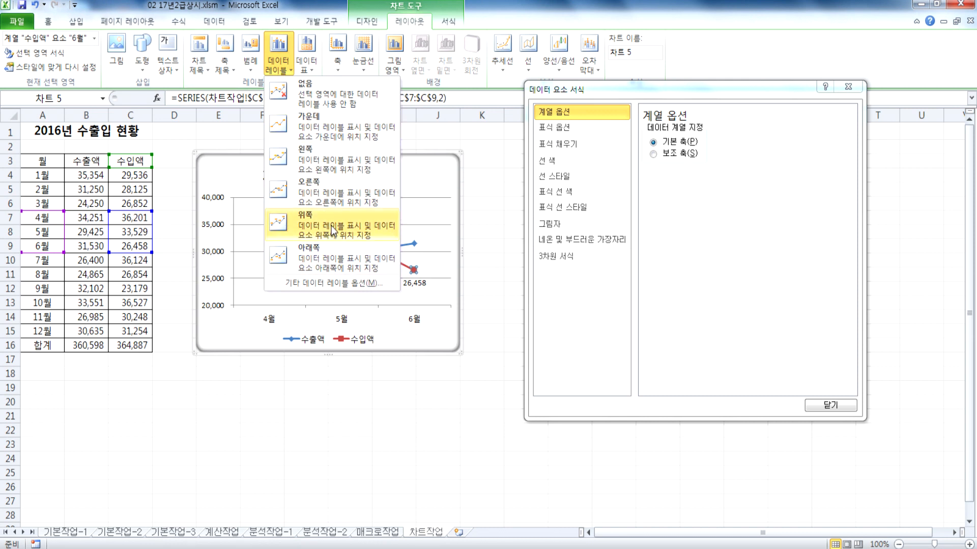
left_click(251, 60)
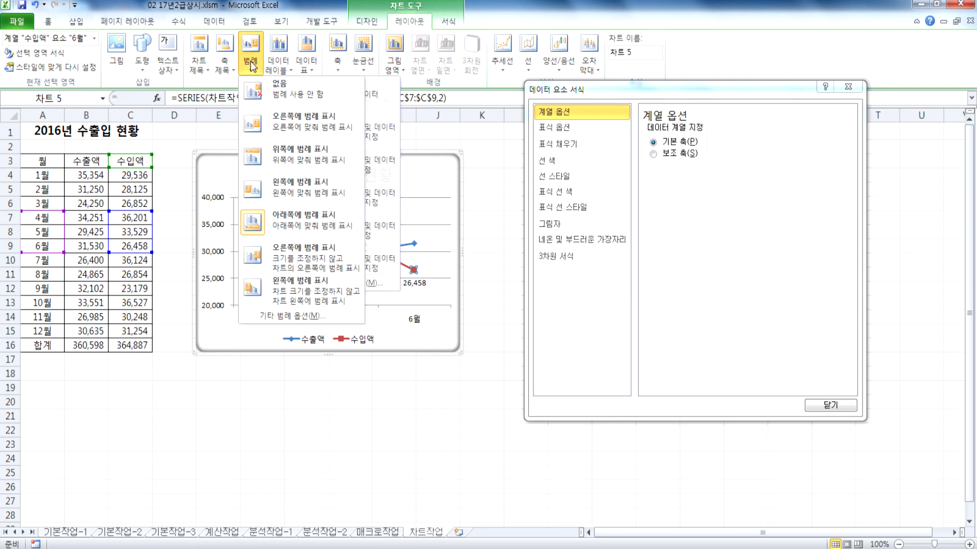
left_click(370, 346)
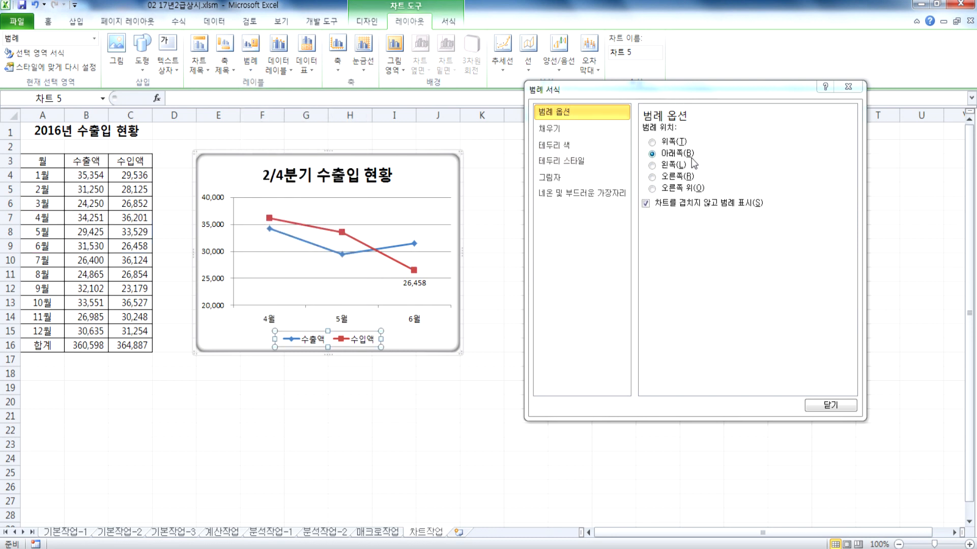
left_click(848, 87)
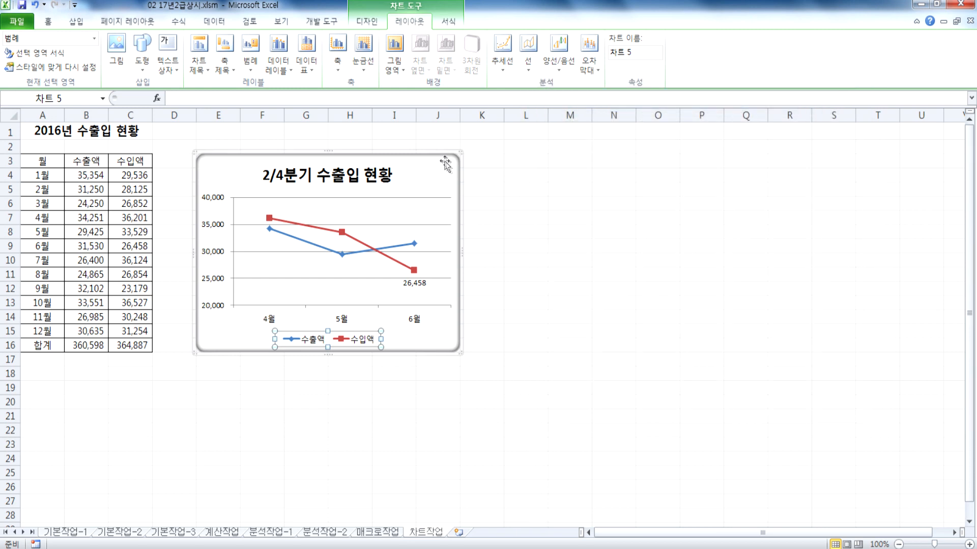
left_click(542, 192)
double_click(446, 175)
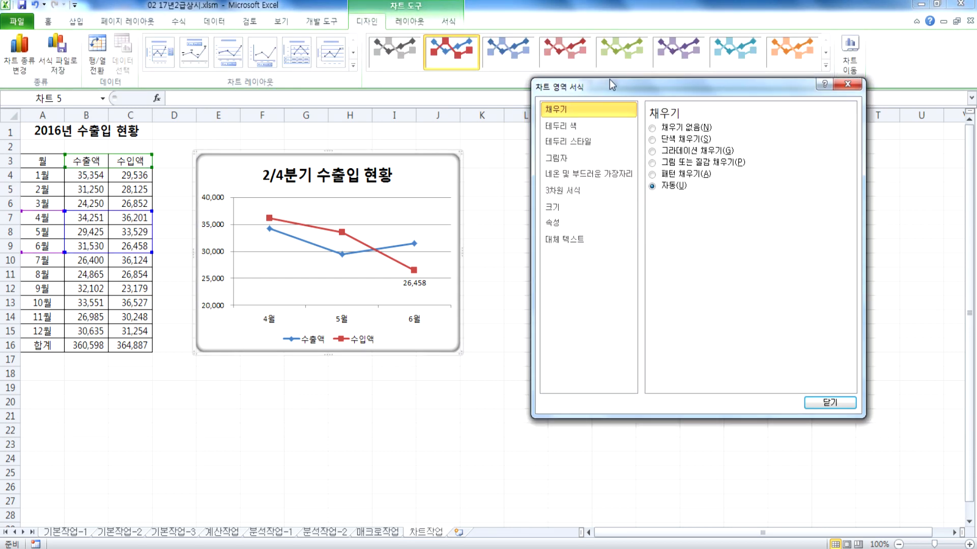
left_click(356, 178)
left_click(400, 208)
left_click(213, 206)
left_click(299, 225)
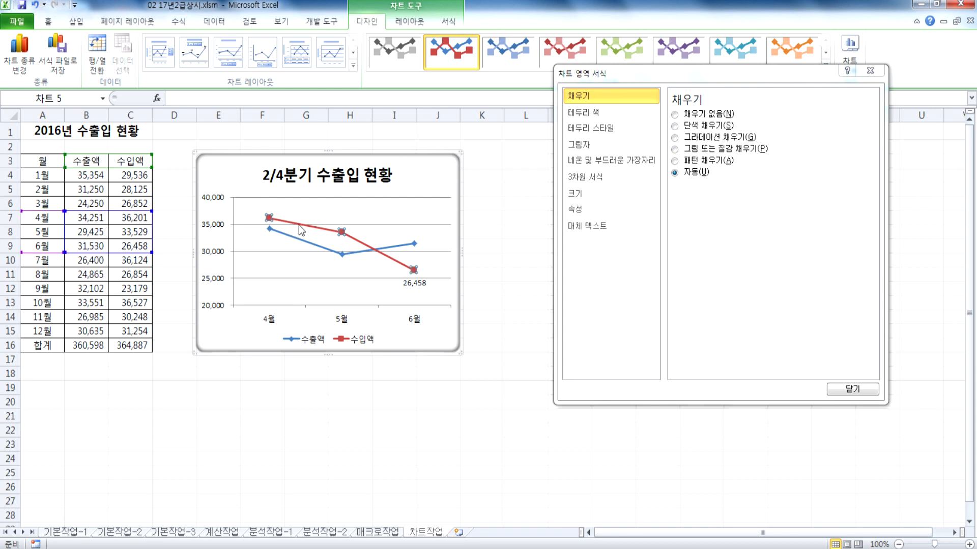
left_click(306, 242)
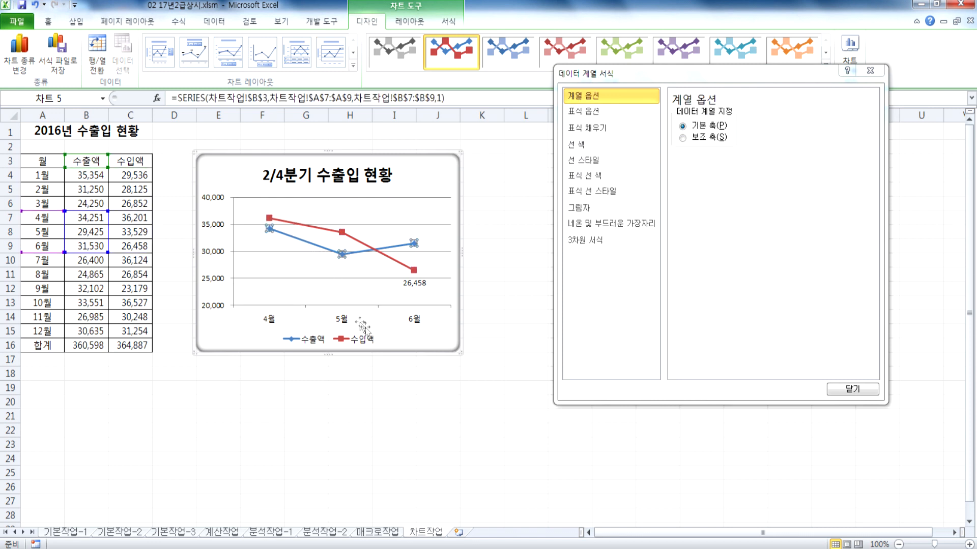
left_click(437, 344)
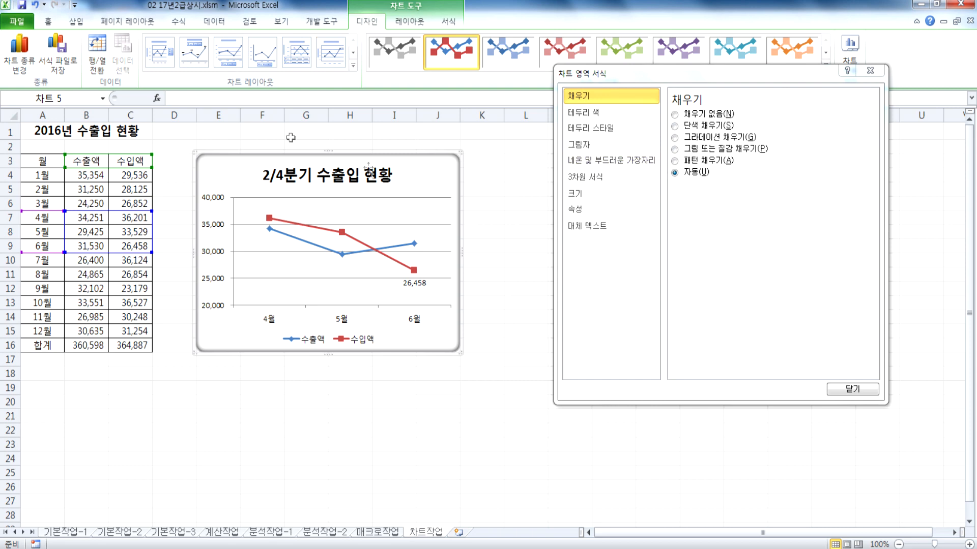
left_click(19, 51)
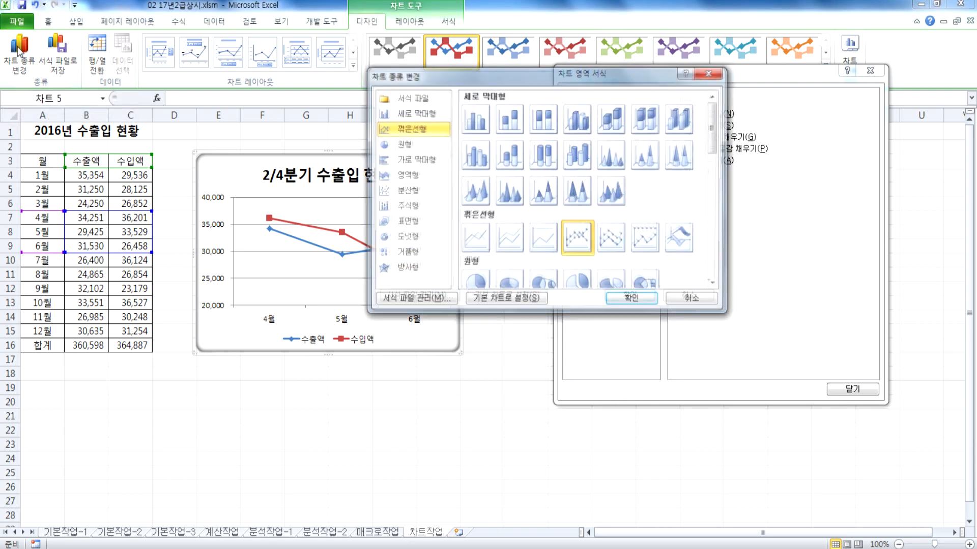
key("Escape")
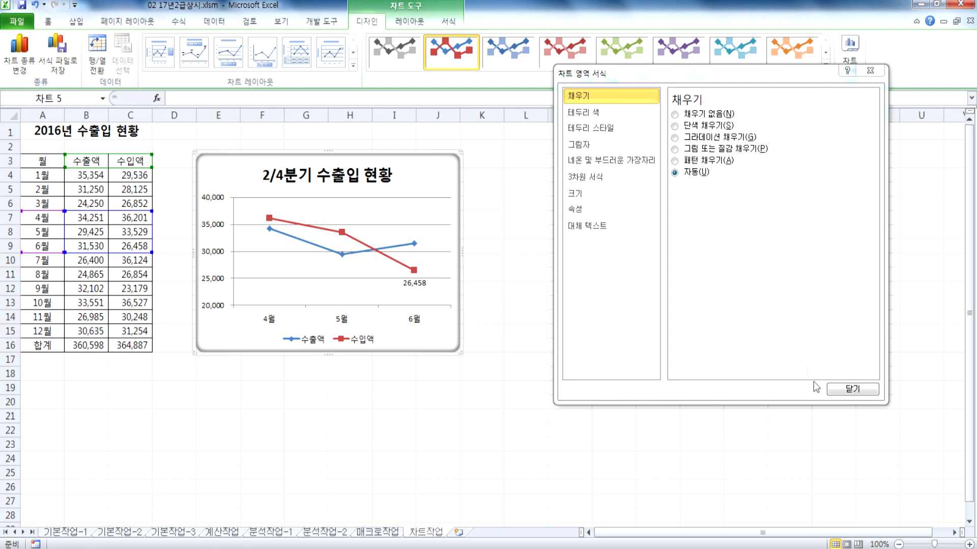
left_click(845, 390)
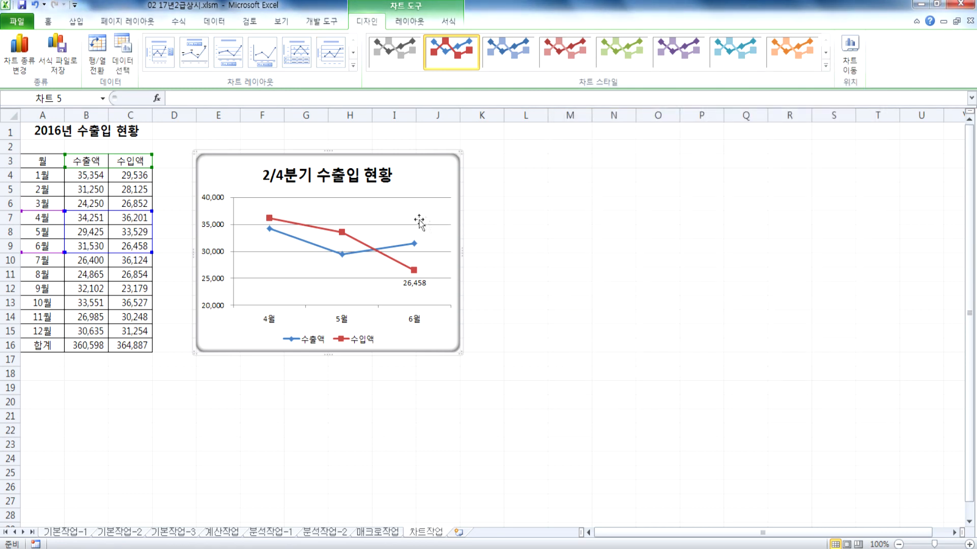
double_click(438, 173)
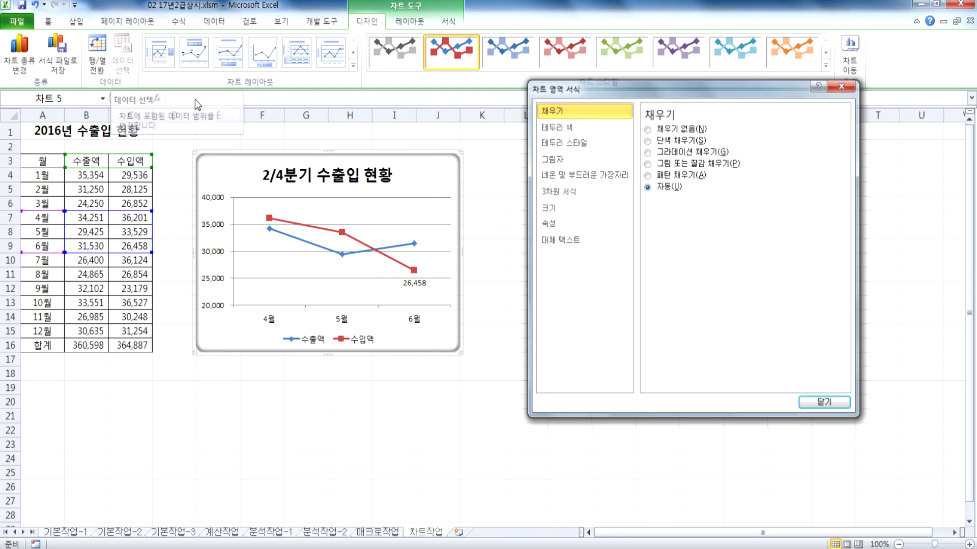
key("Escape")
left_click(525, 190)
left_click(441, 164)
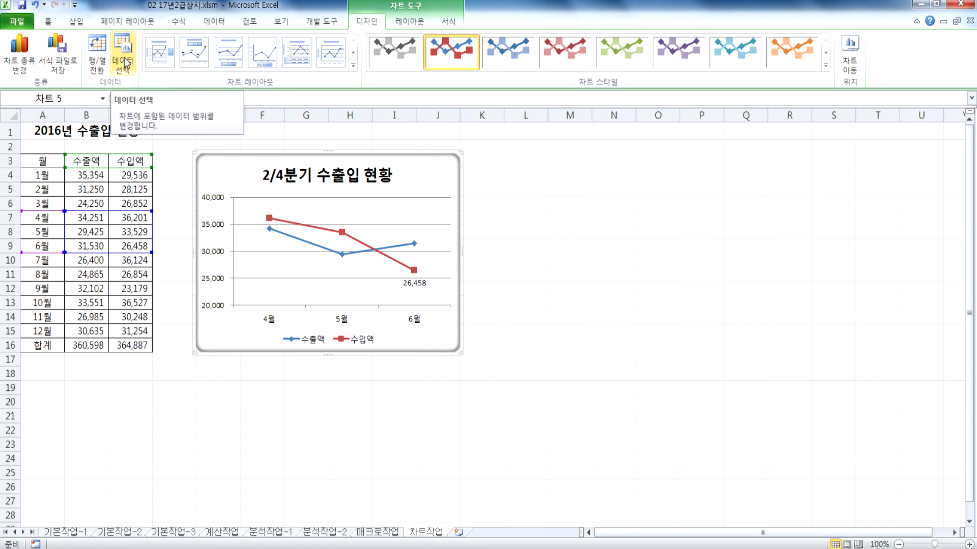
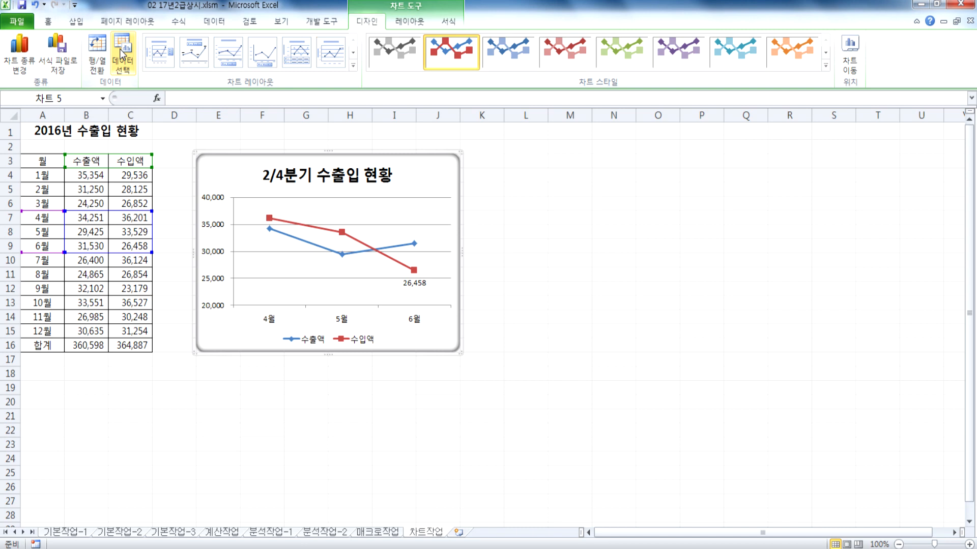
Open 03 17년1회2급D형.xlsm from the 05 최신기출문제 folder, entering its password.
left_click(170, 514)
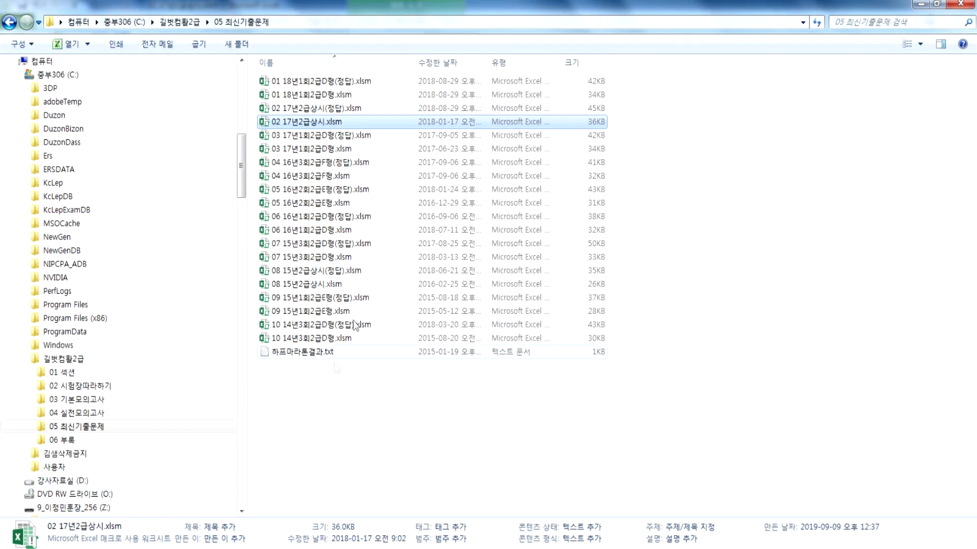
left_click(299, 153)
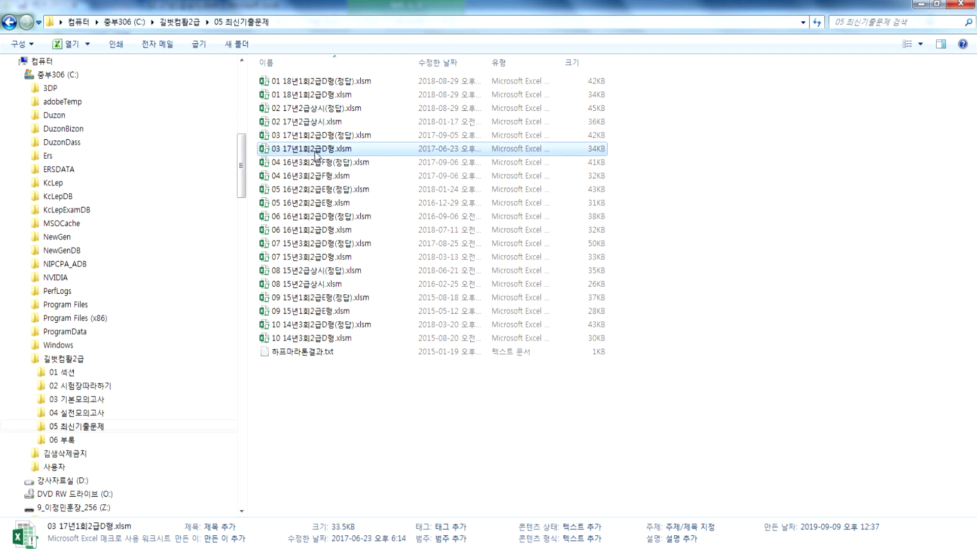
double_click(315, 150)
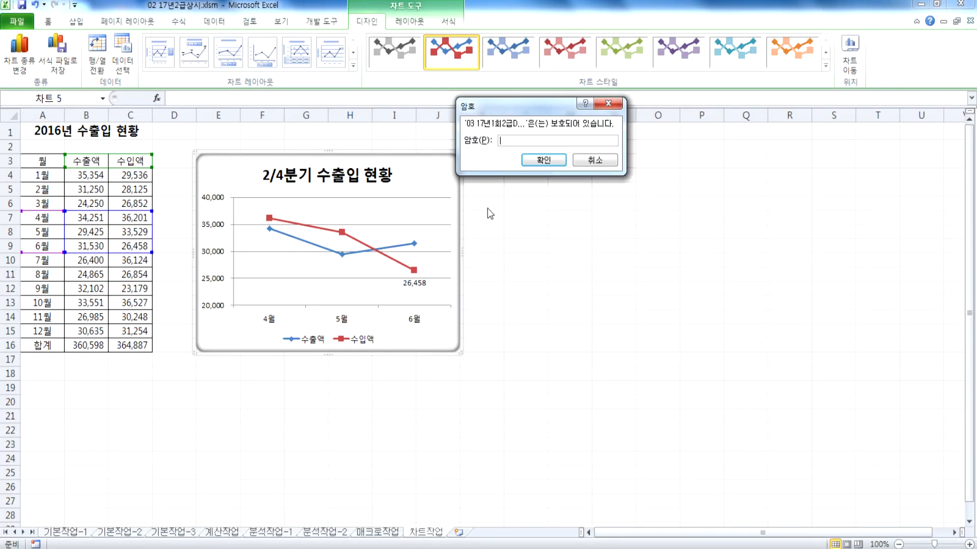
type("*****")
key("Return")
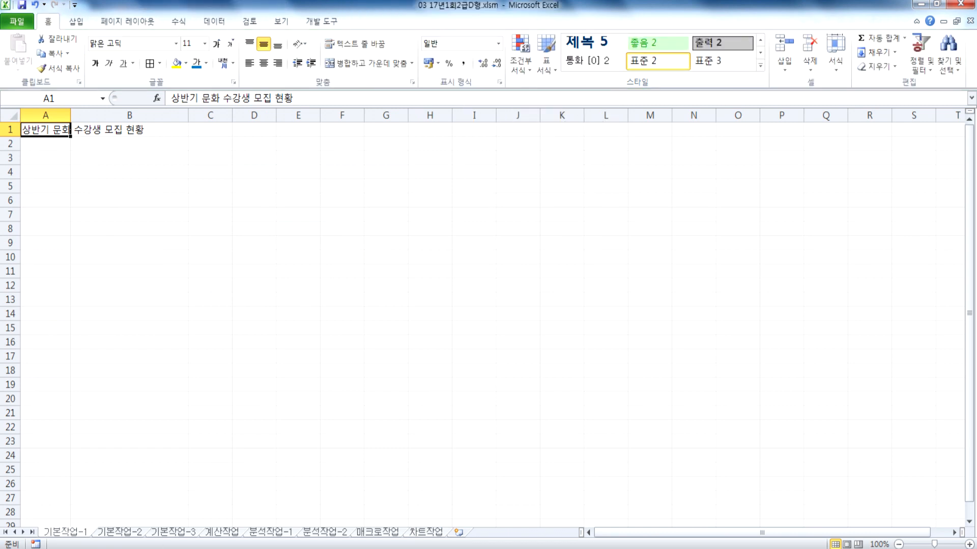
On 기본작업-2, merge and centre the 반려동물 간식 판매 현황 title across A1:G1.
left_click(131, 532)
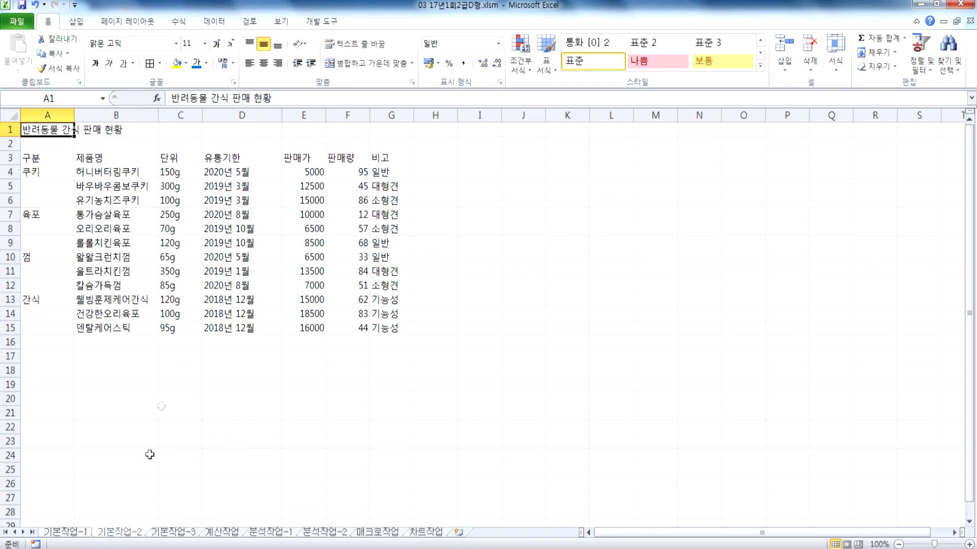
left_click(68, 532)
left_click(120, 531)
scroll(103, 333, "up", 3, "ctrl")
scroll(112, 324, "up", 1, "ctrl")
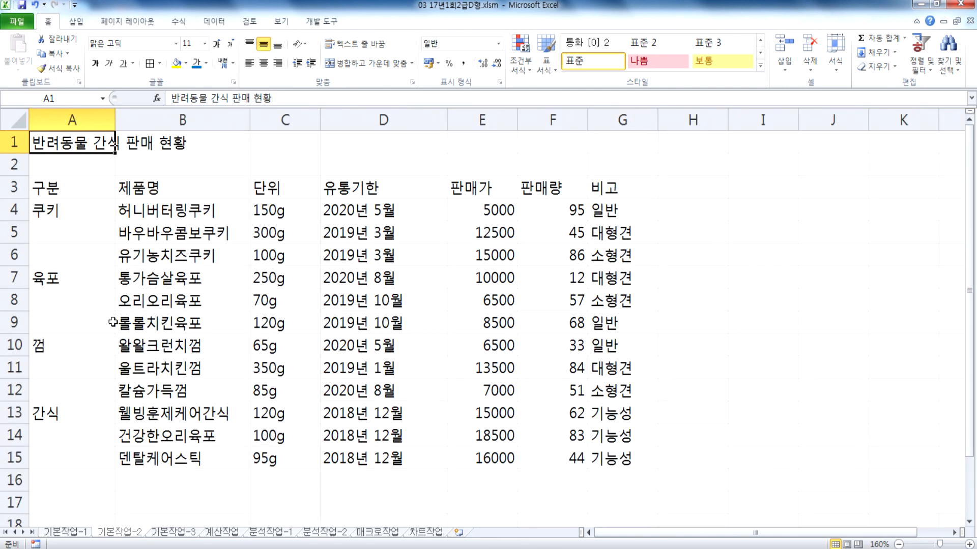
left_click_drag(66, 142, 603, 142)
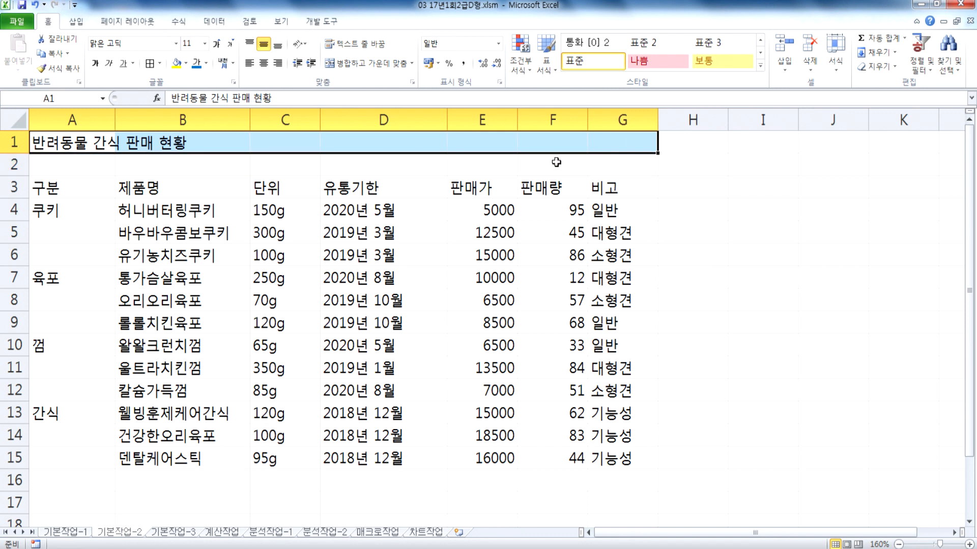
left_click(377, 63)
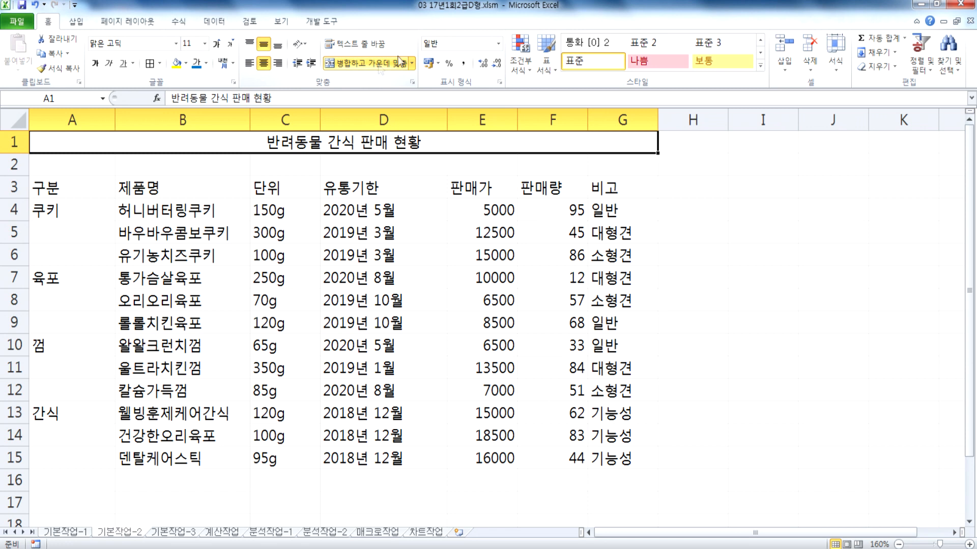
left_click(760, 65)
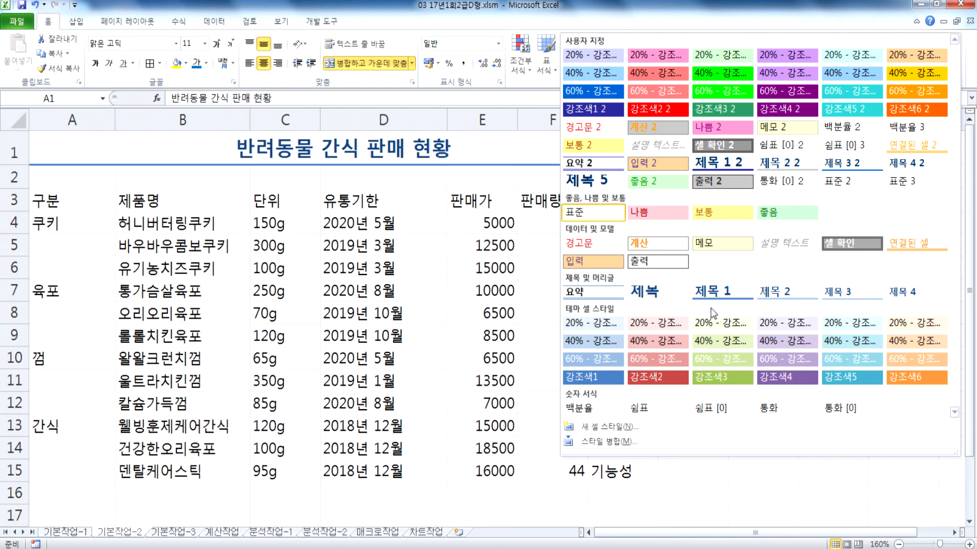
Apply the 제목 1 cell style to the title and set row 1 height to 30.
left_click(706, 294)
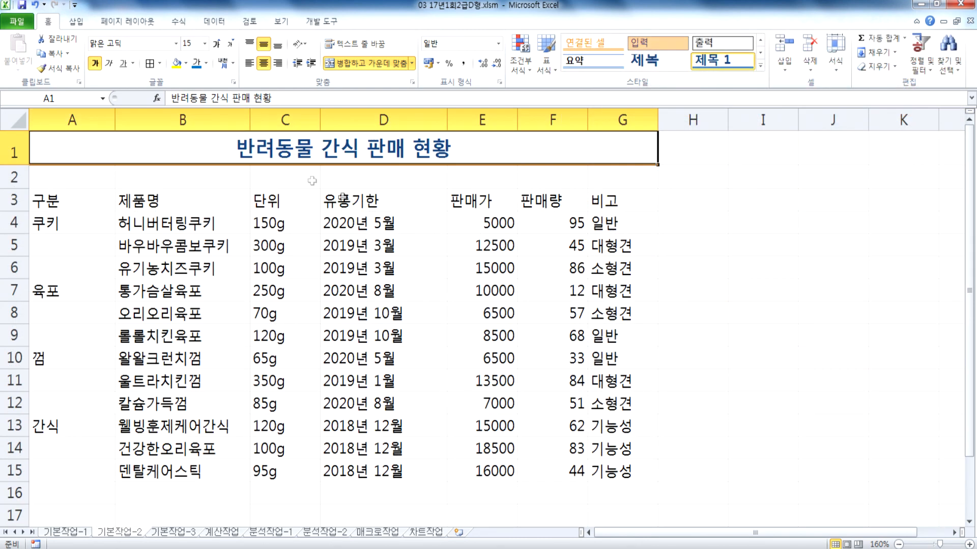
right_click(15, 152)
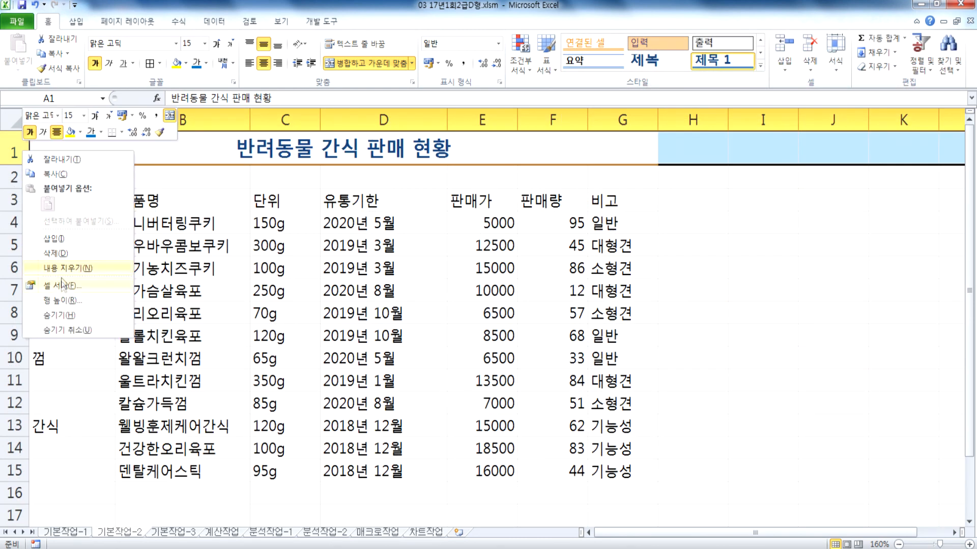
left_click(58, 301)
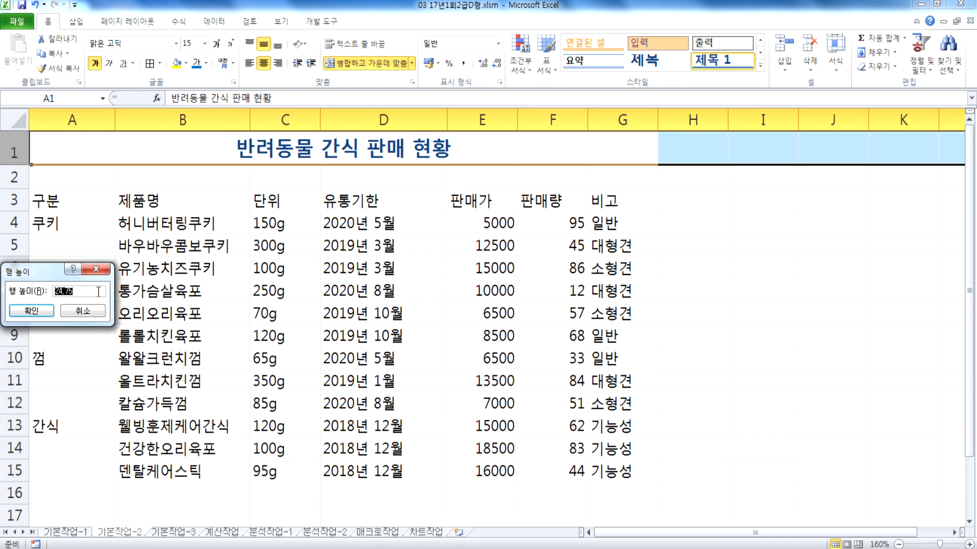
type("30")
key("Return")
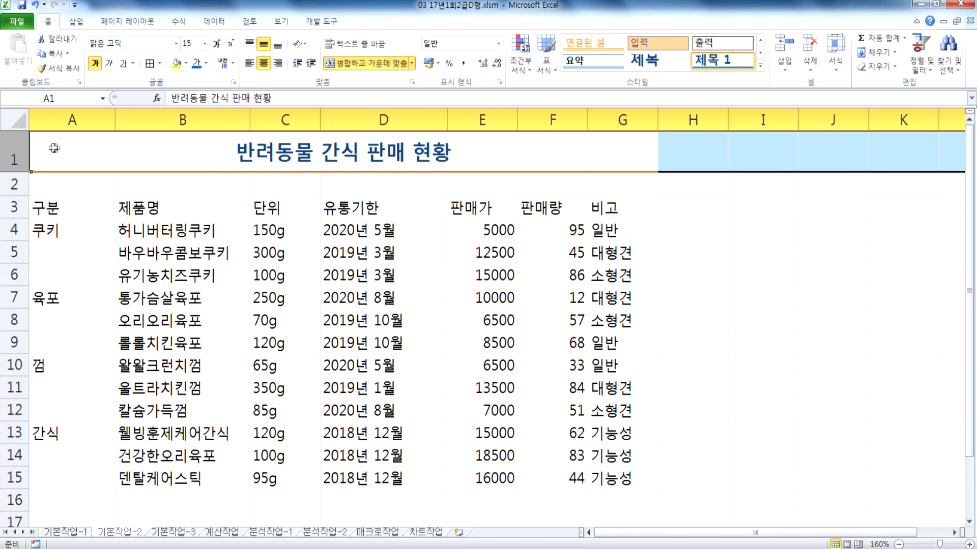
Open the column A and row 1 menus again, leaving them unchanged.
left_click(84, 119)
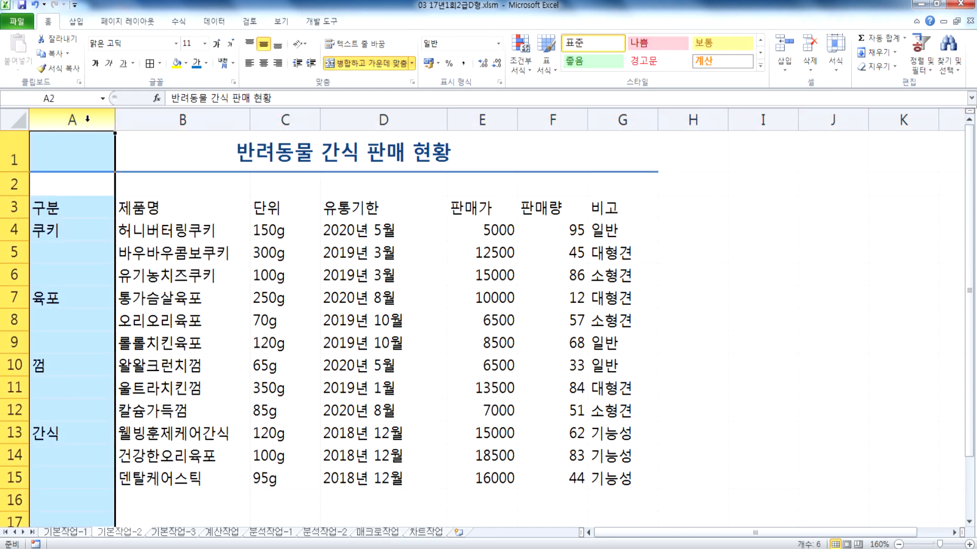
right_click(87, 119)
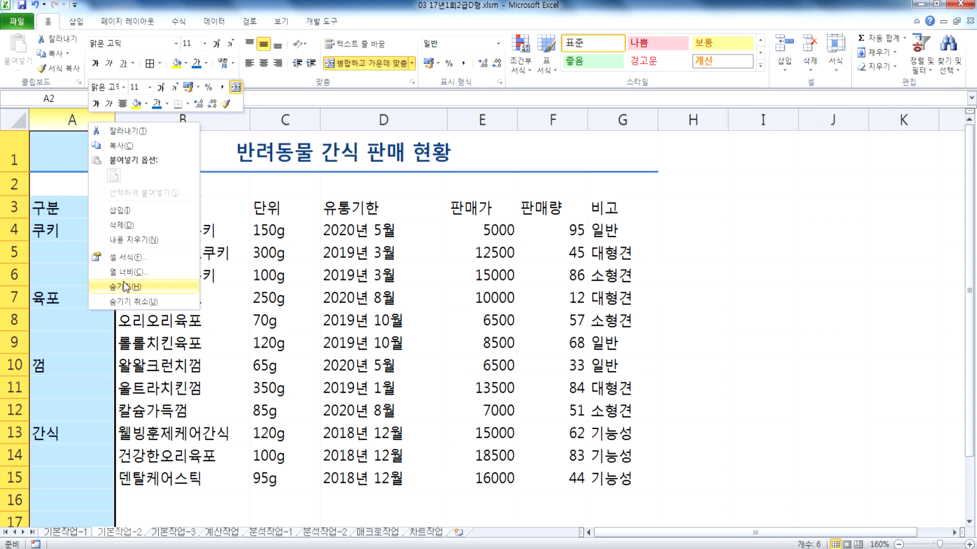
left_click(20, 162)
left_click(15, 159)
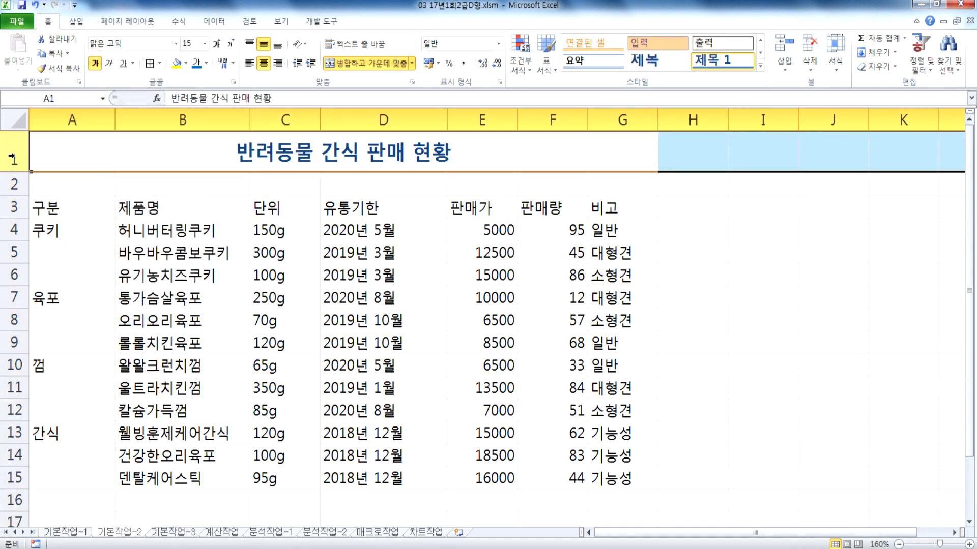
right_click(11, 159)
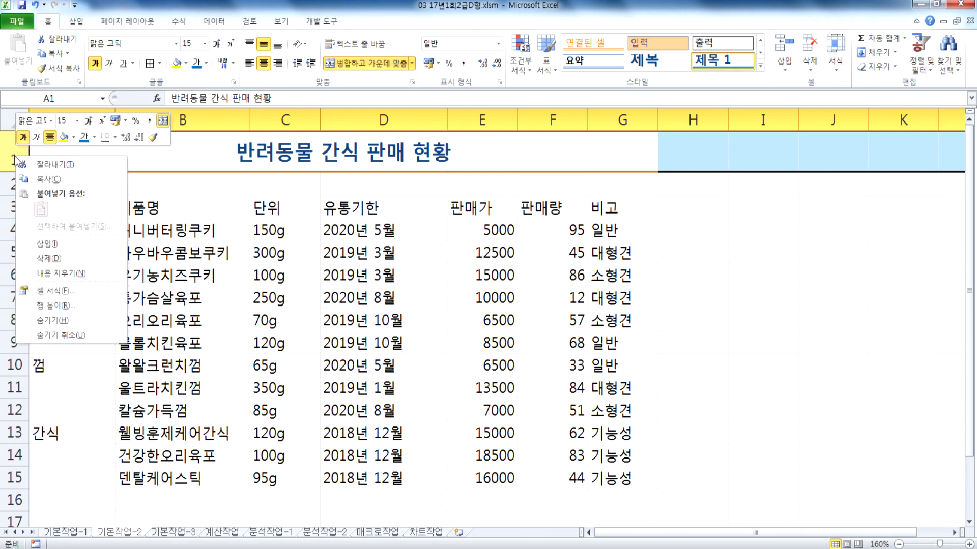
left_click(323, 291)
left_click(323, 288)
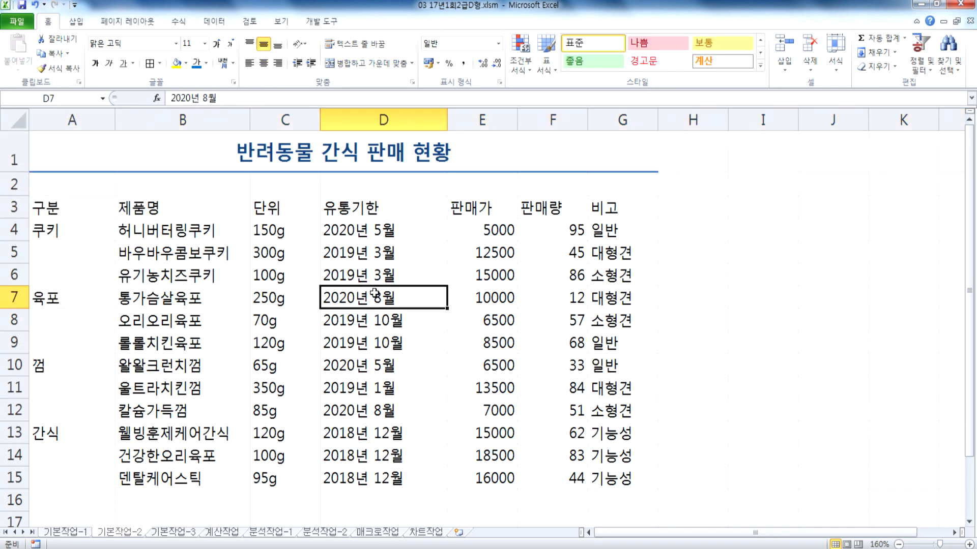
Merge and centre the 쿠키, 육포, 껌 and 간식 blocks in A4:A15, three rows each.
left_click_drag(54, 227, 76, 476)
left_click(356, 63)
left_click(325, 63)
left_click(356, 63)
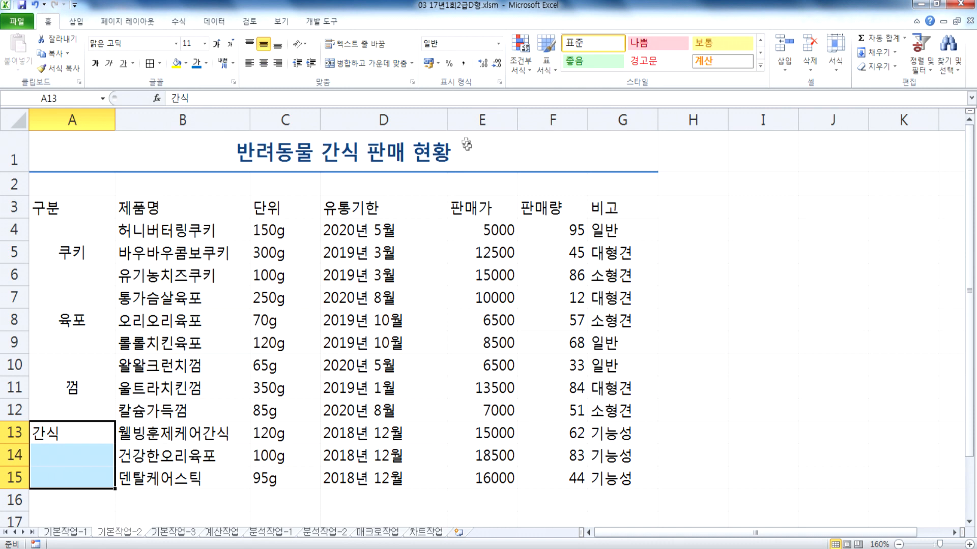
left_click(369, 63)
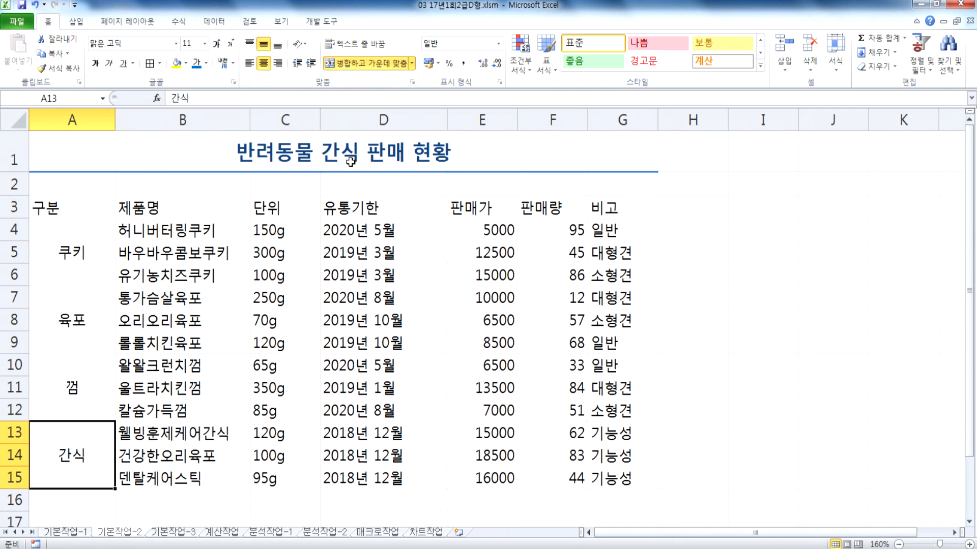
left_click_drag(71, 210, 618, 205)
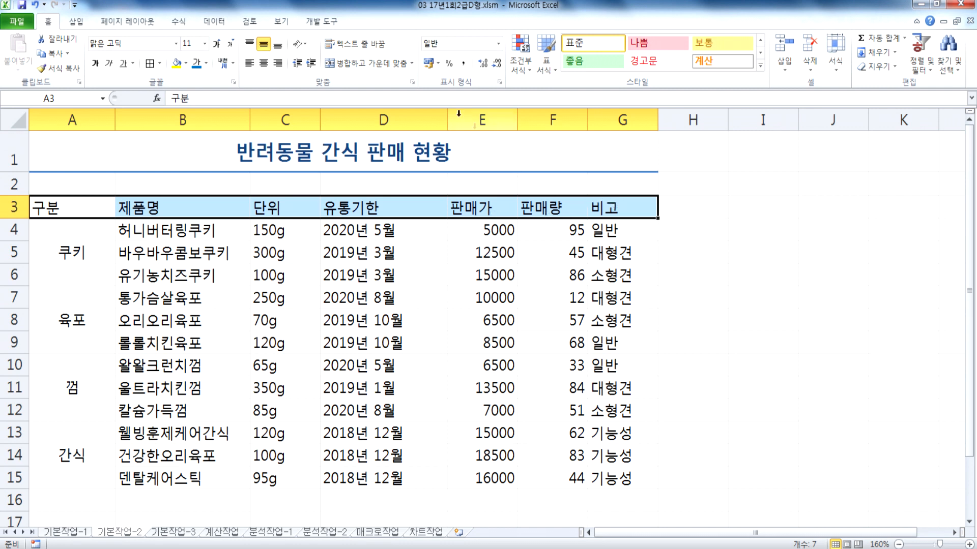
Fill the header row A3:G3 and the category cells A4:A15 with yellow.
left_click(188, 63)
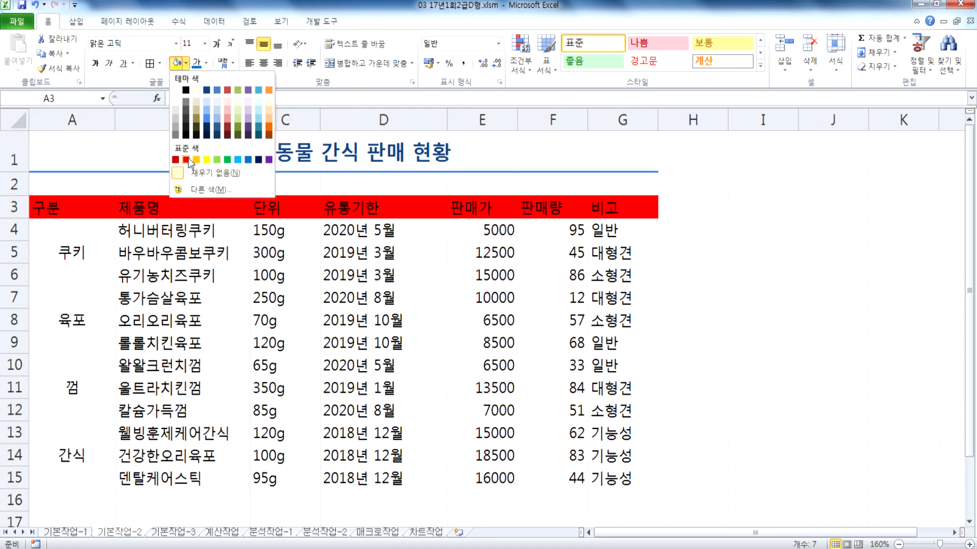
left_click(206, 158)
left_click_drag(91, 243, 73, 446)
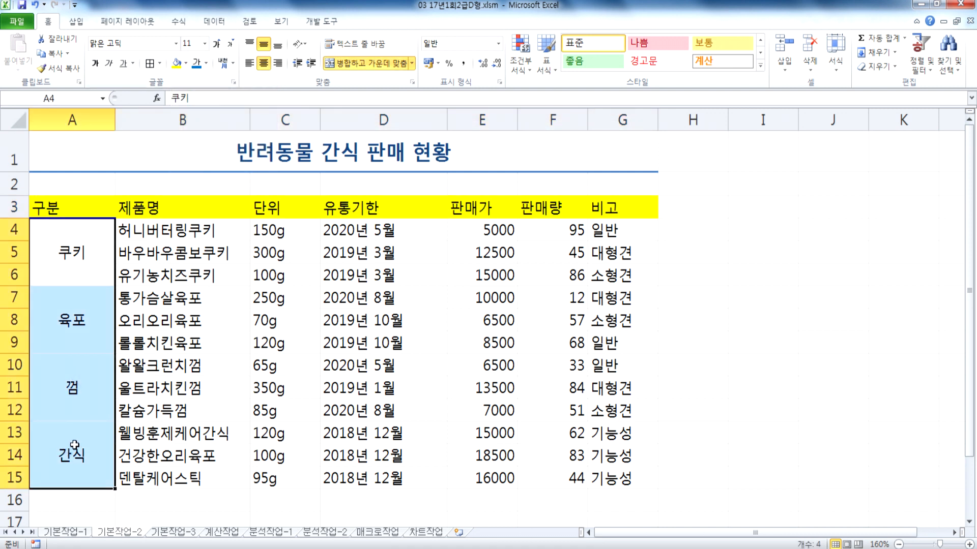
left_click(177, 64)
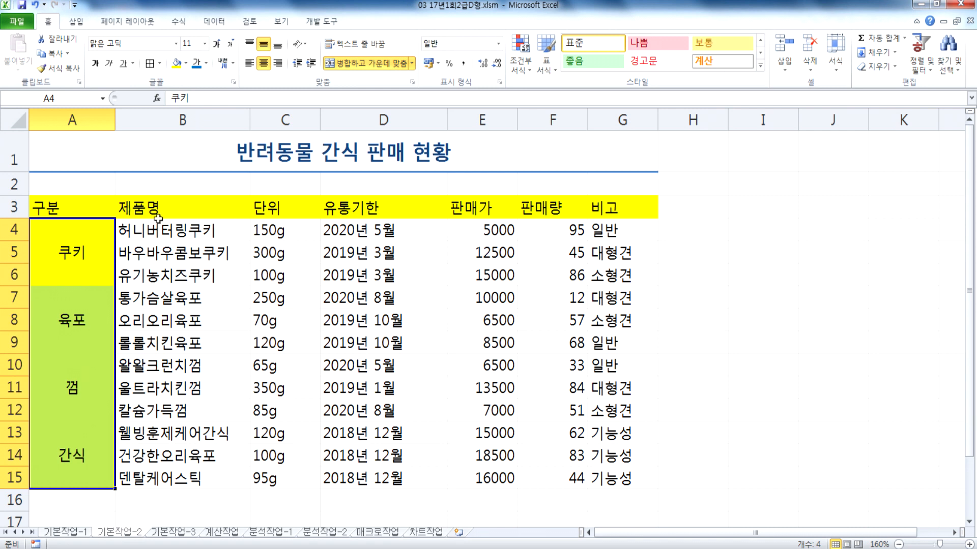
left_click(90, 201)
left_click_drag(126, 200, 591, 211)
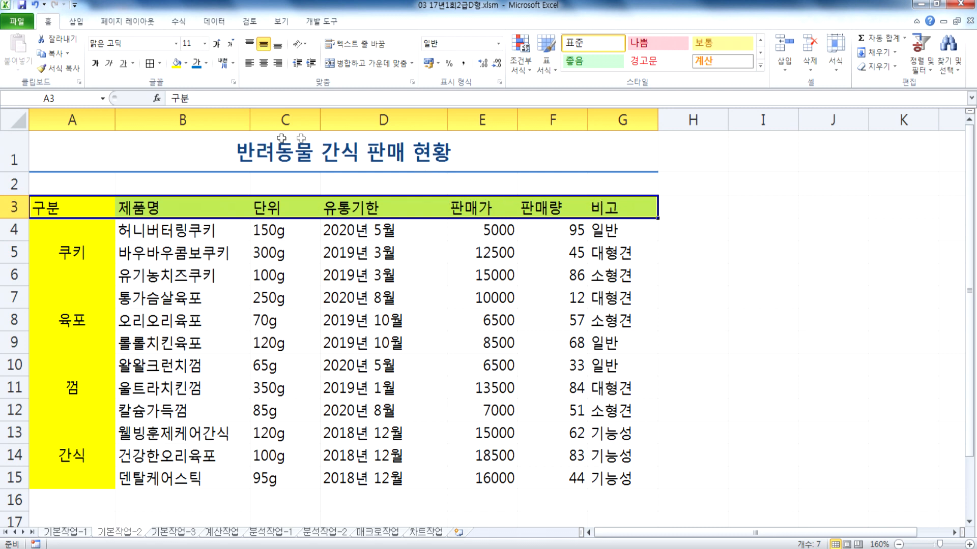
Insert a ▣ symbol at the start of the A1 title.
left_click(198, 150)
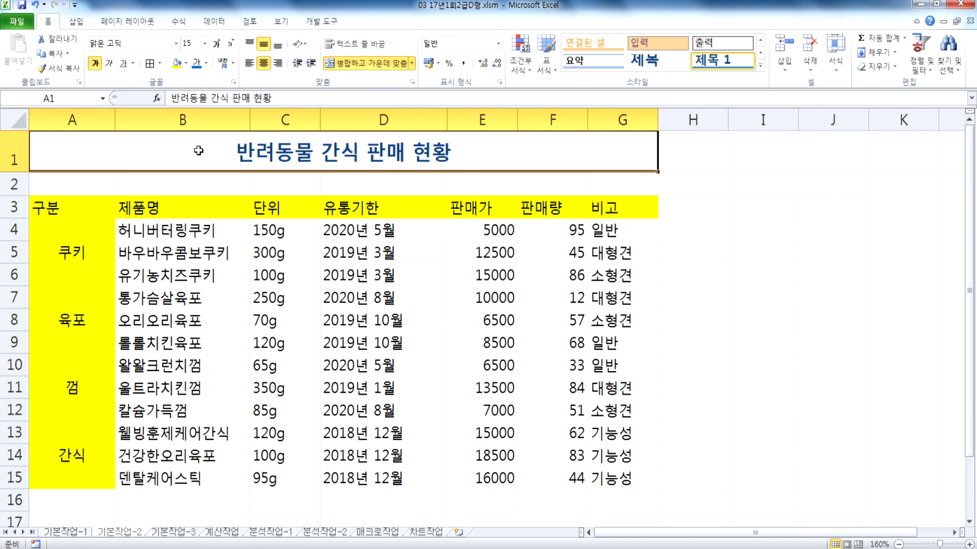
double_click(198, 151)
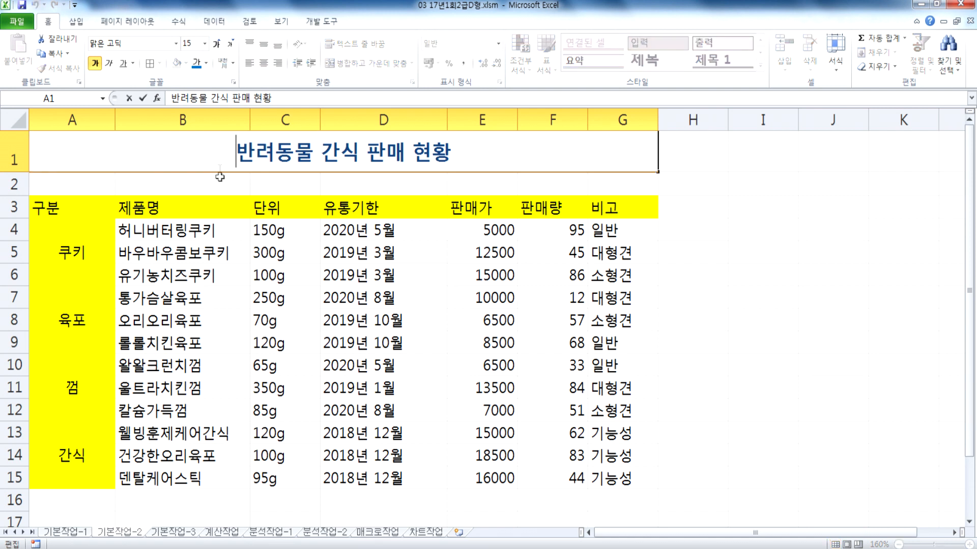
type("ㅁ")
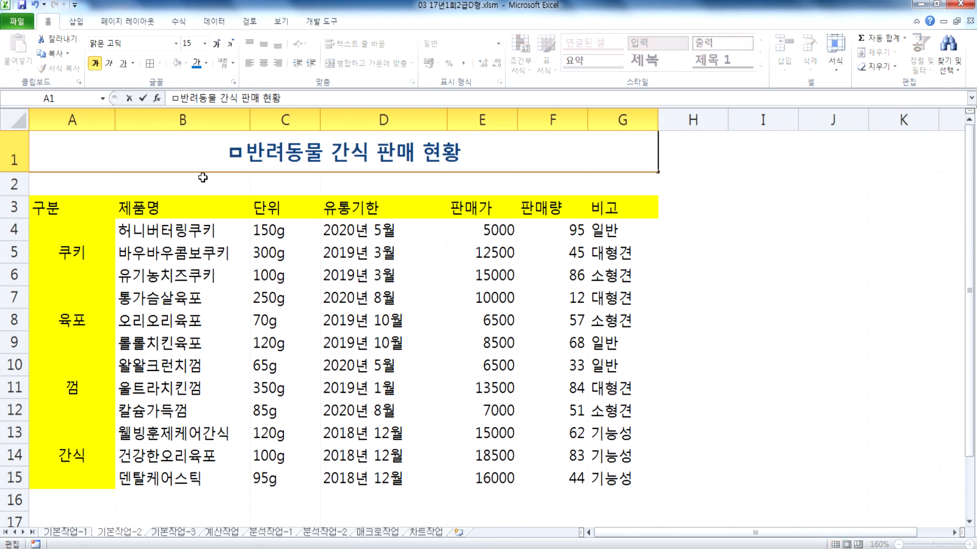
key("Hangul_Hanja")
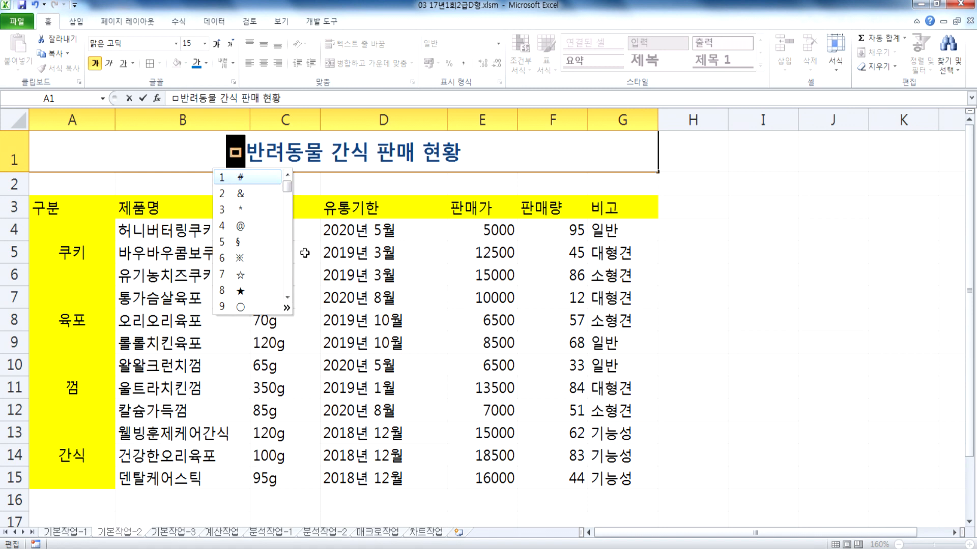
key("Tab")
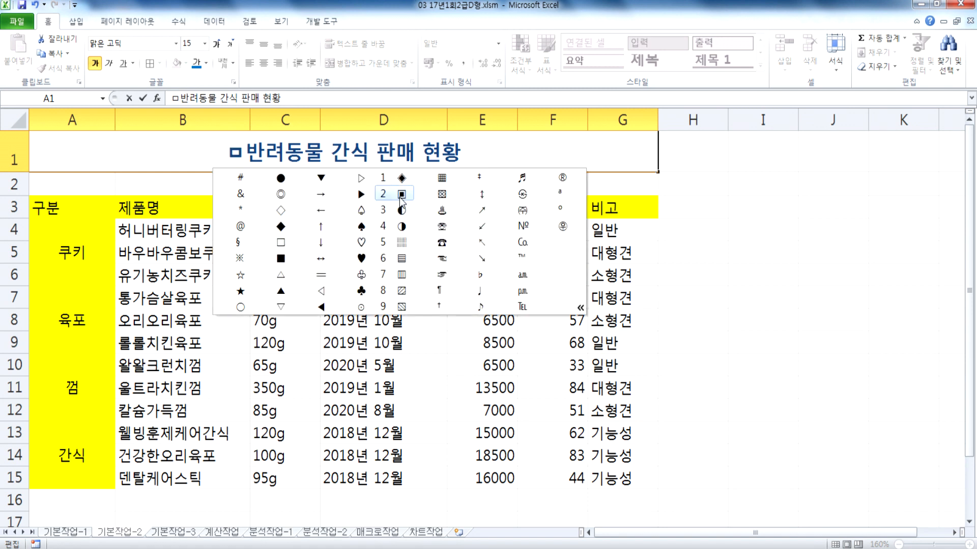
left_click(401, 196)
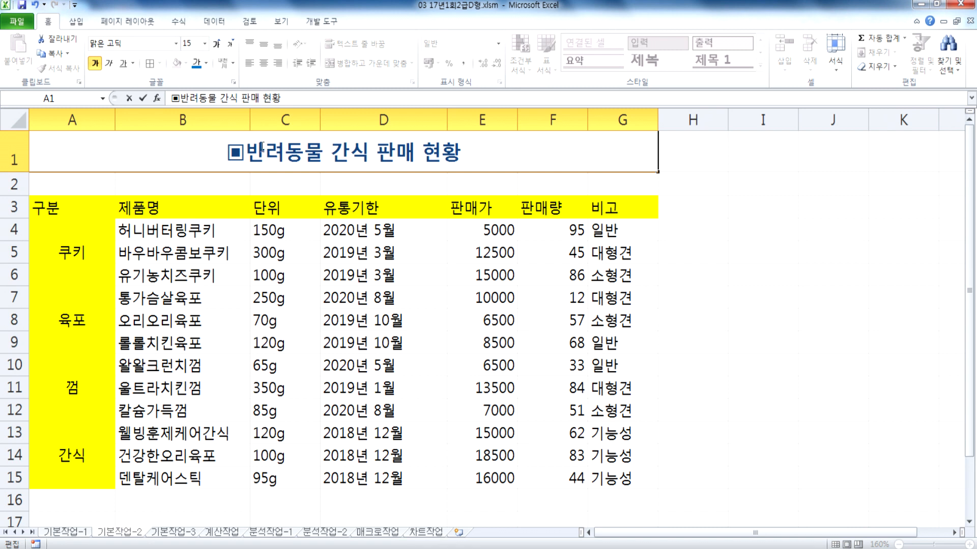
key("shift+Home")
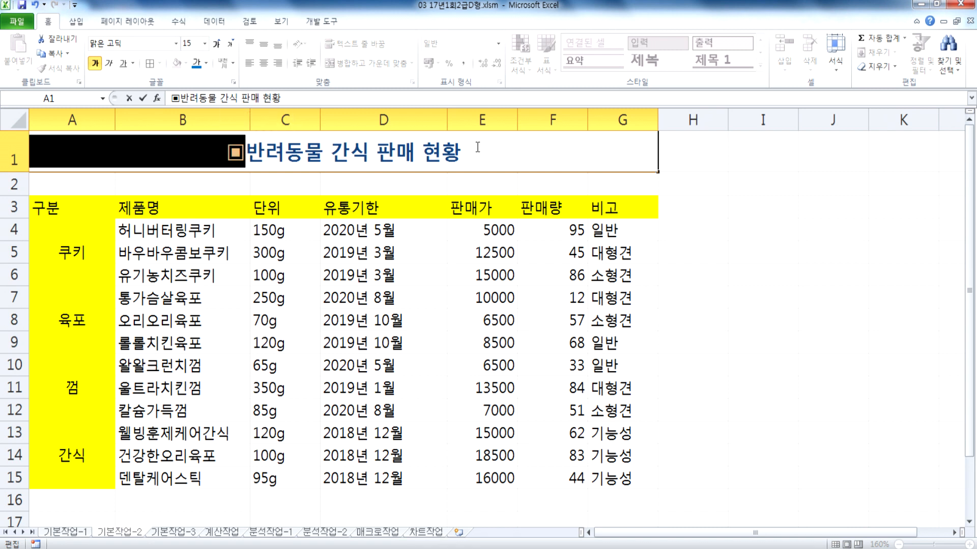
Append a matching ▣ so the title reads ▣반려동물 간식 판매 현황▣.
key("End")
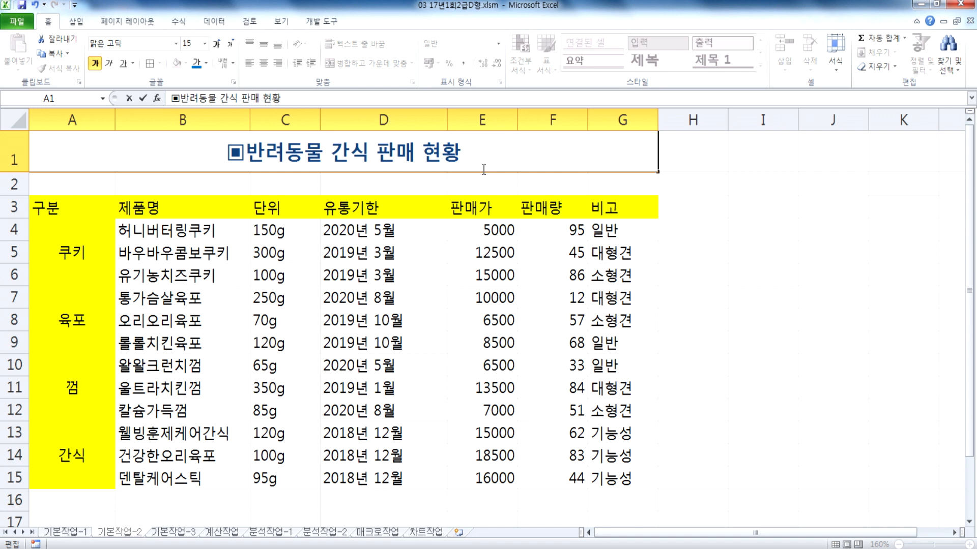
type("ㅁ")
key("Hangul_Hanja")
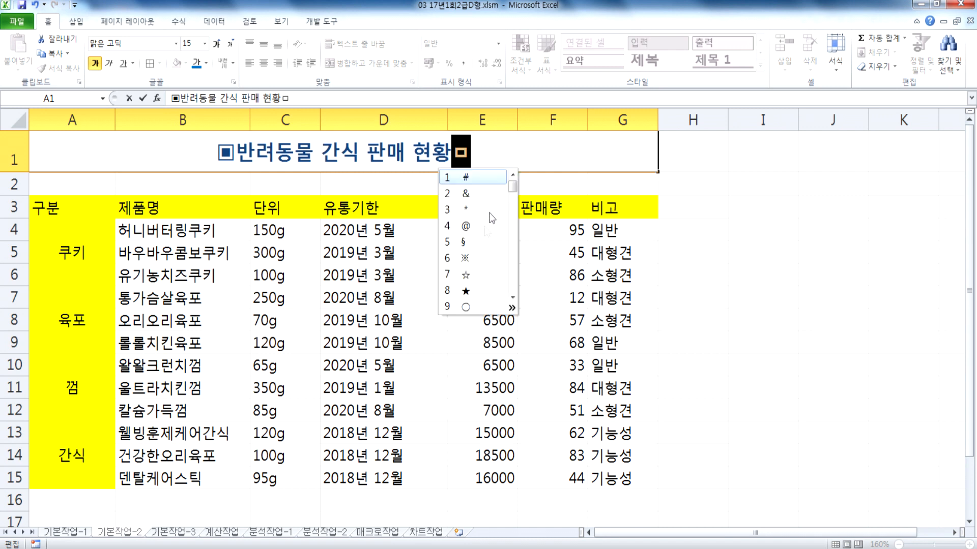
key("Tab")
left_click(627, 197)
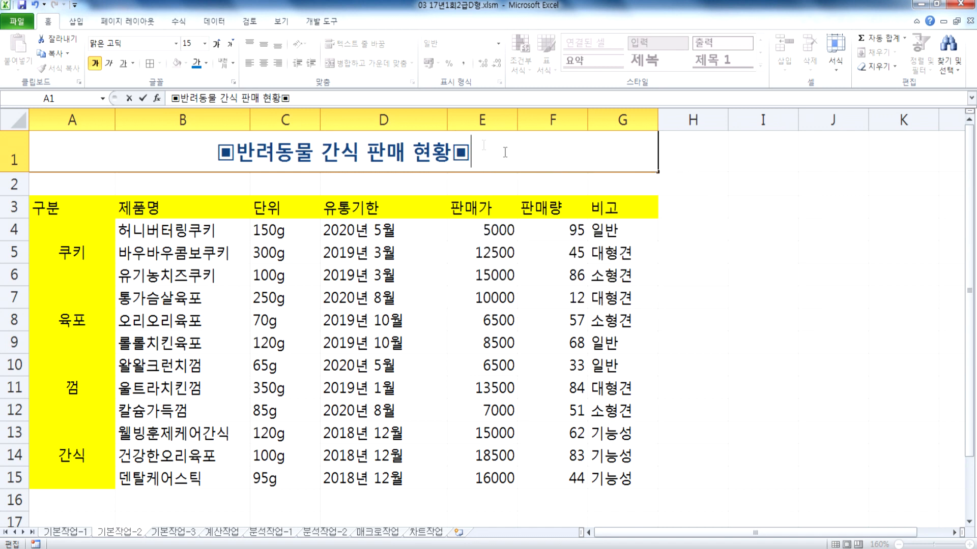
left_click_drag(237, 154, 217, 146)
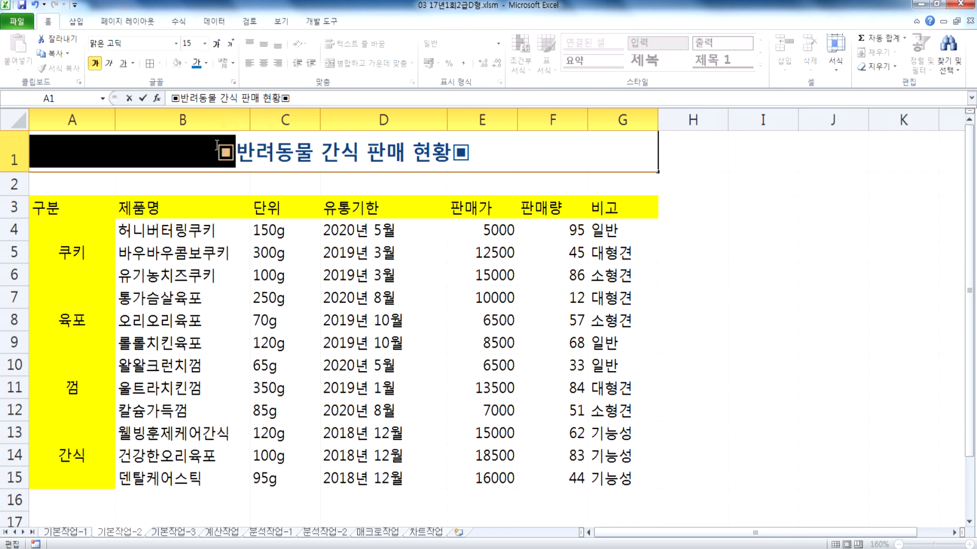
left_click(472, 159)
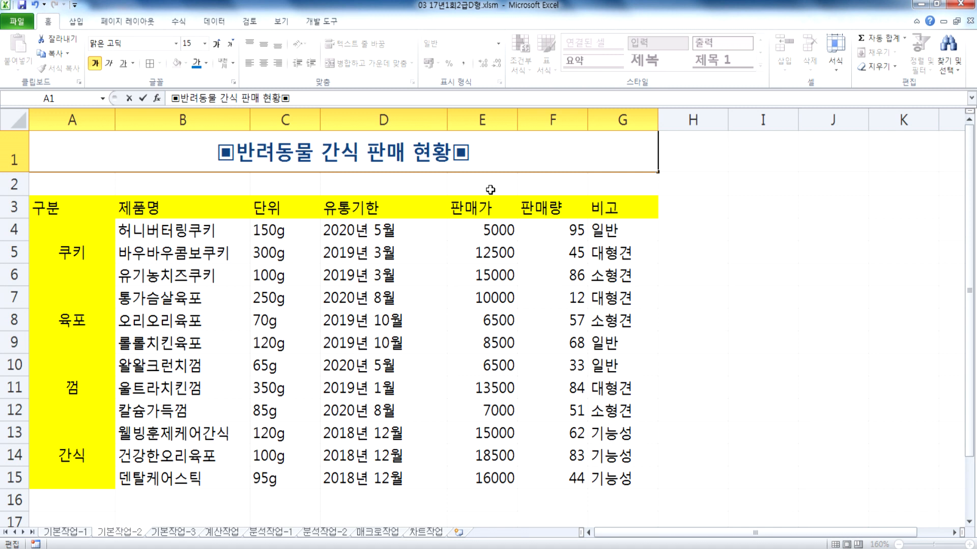
Select the 유통기한 dates and check D4's date text.
left_click_drag(377, 233, 374, 474)
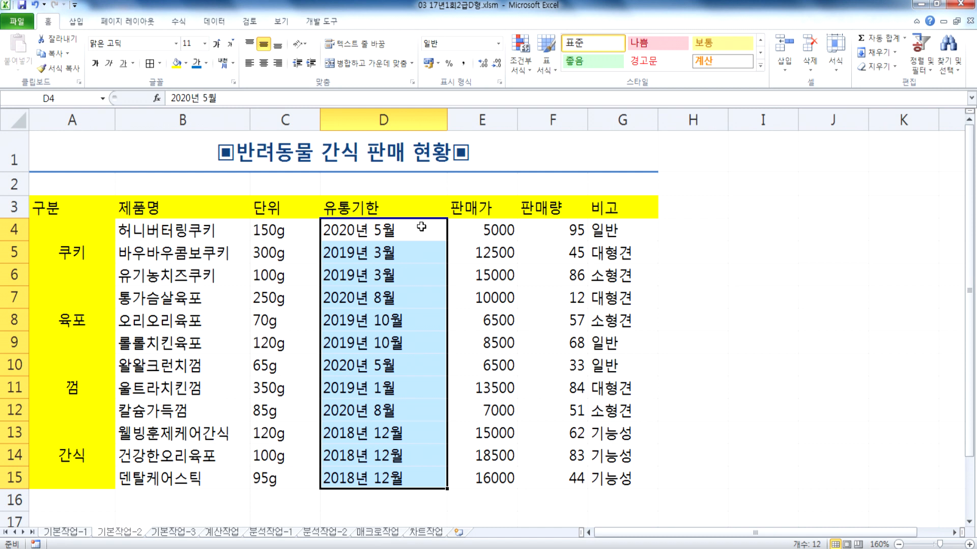
left_click(351, 230)
double_click(384, 230)
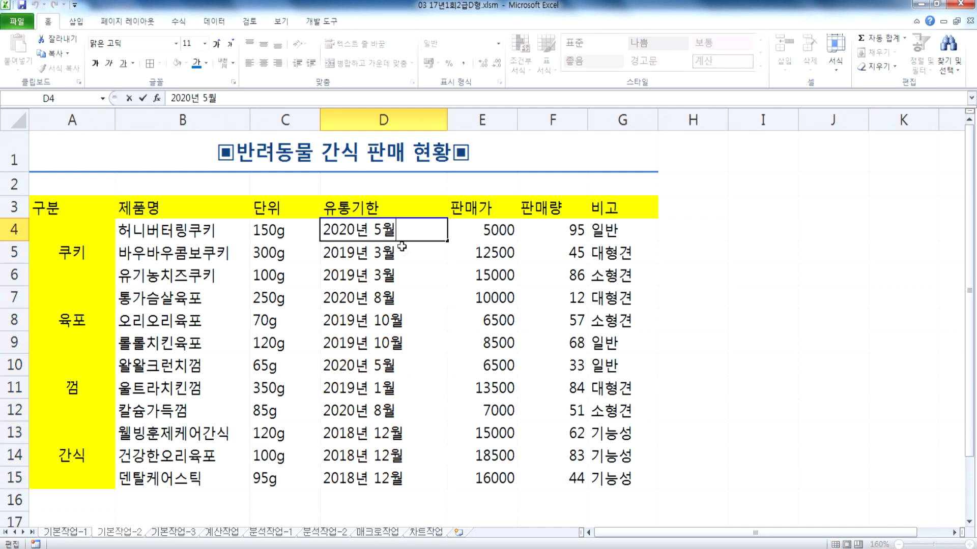
left_click_drag(374, 236, 359, 478)
key("ctrl+1")
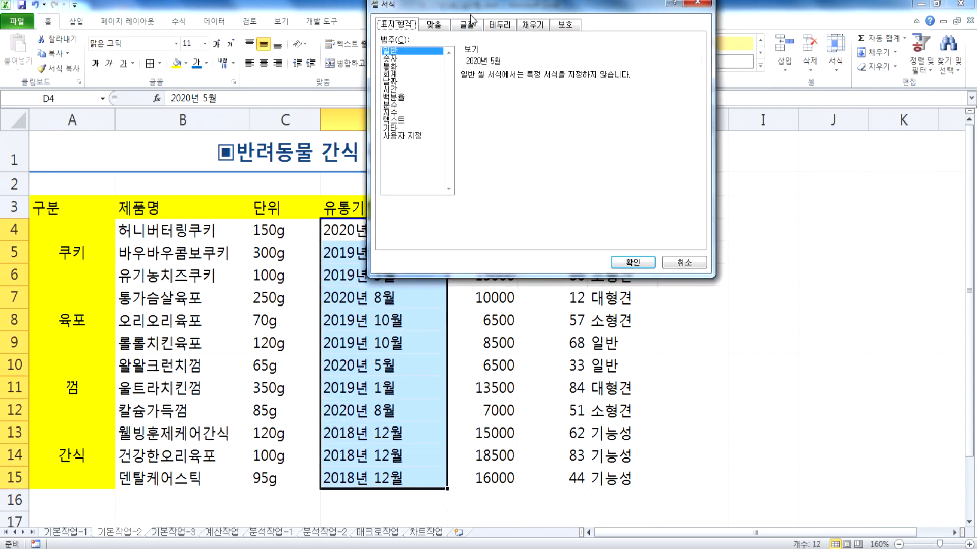
left_click_drag(471, 14, 595, 71)
left_click(524, 192)
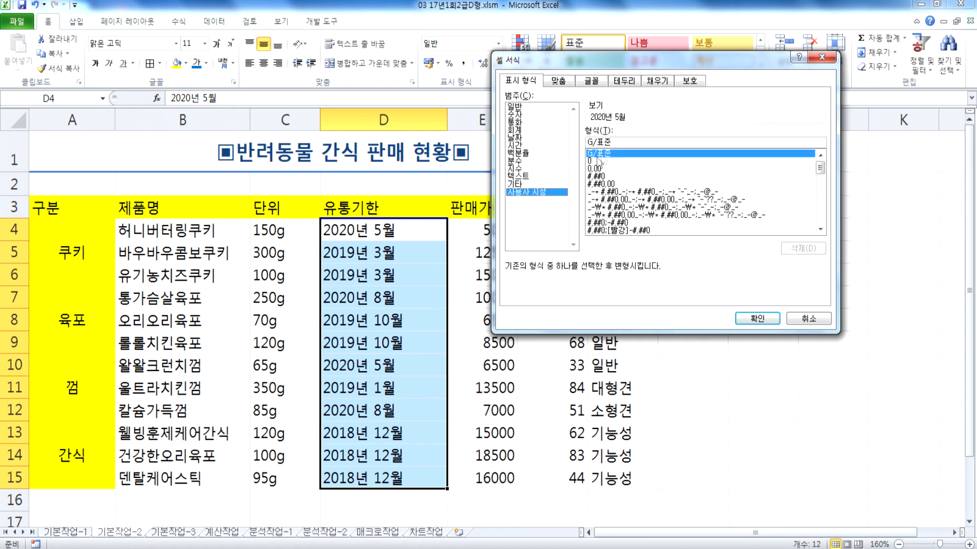
type("@")
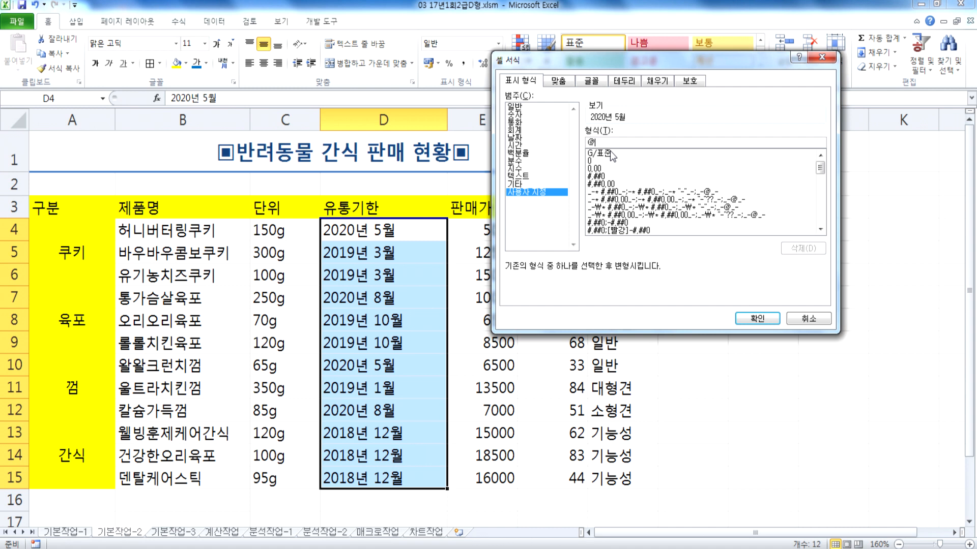
type("까지")
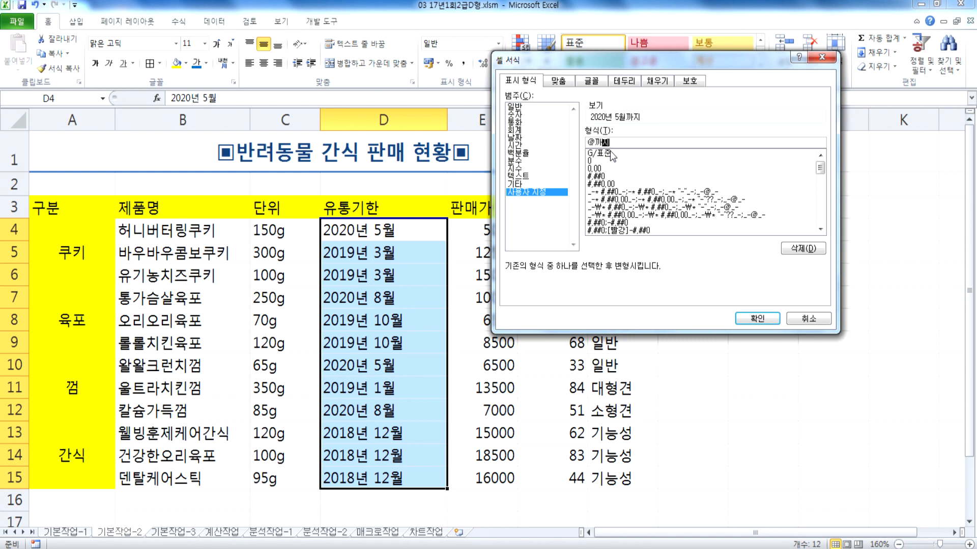
left_click(753, 319)
left_click_drag(596, 142, 576, 148)
left_click(757, 318)
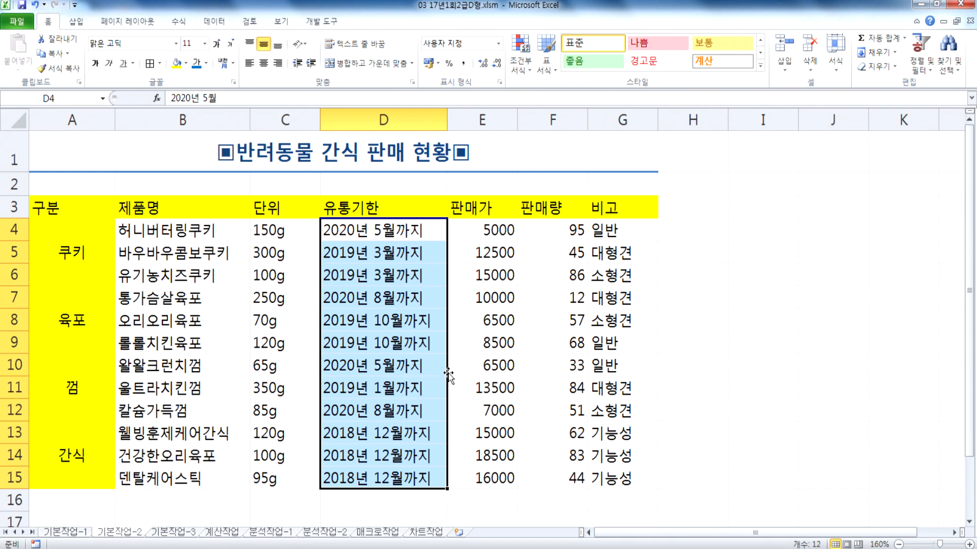
left_click_drag(76, 211, 610, 475)
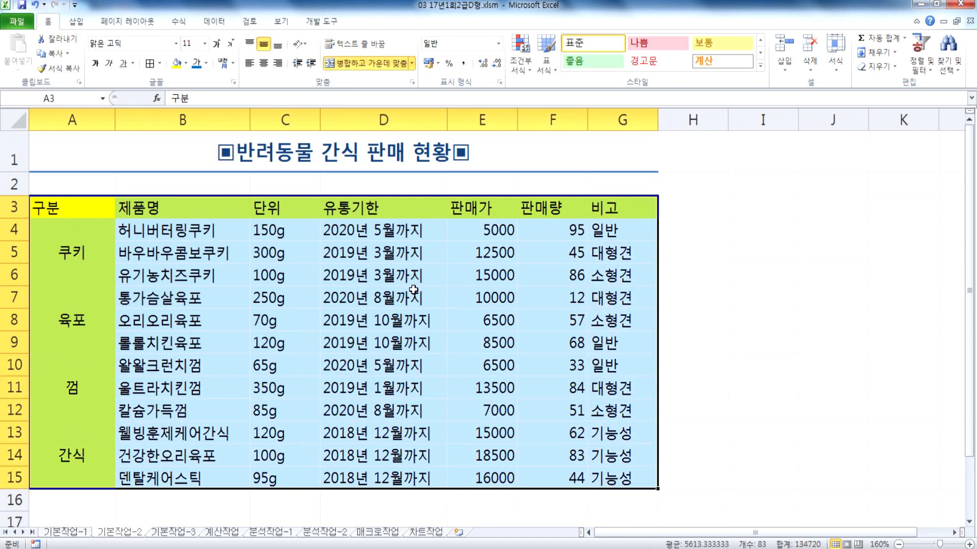
left_click(160, 64)
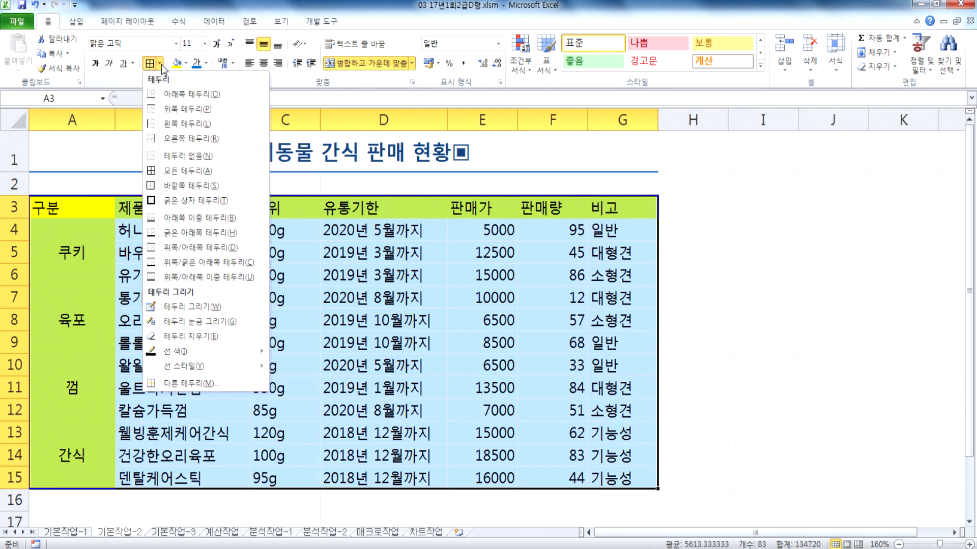
Apply All Borders to A3:G15, then switch to the 기본작업-3 sheet.
left_click(177, 172)
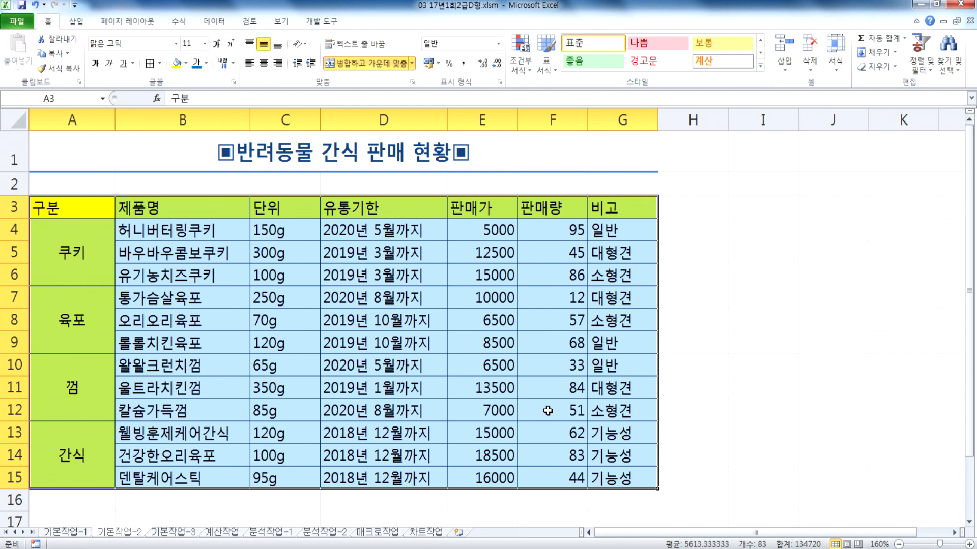
left_click(172, 532)
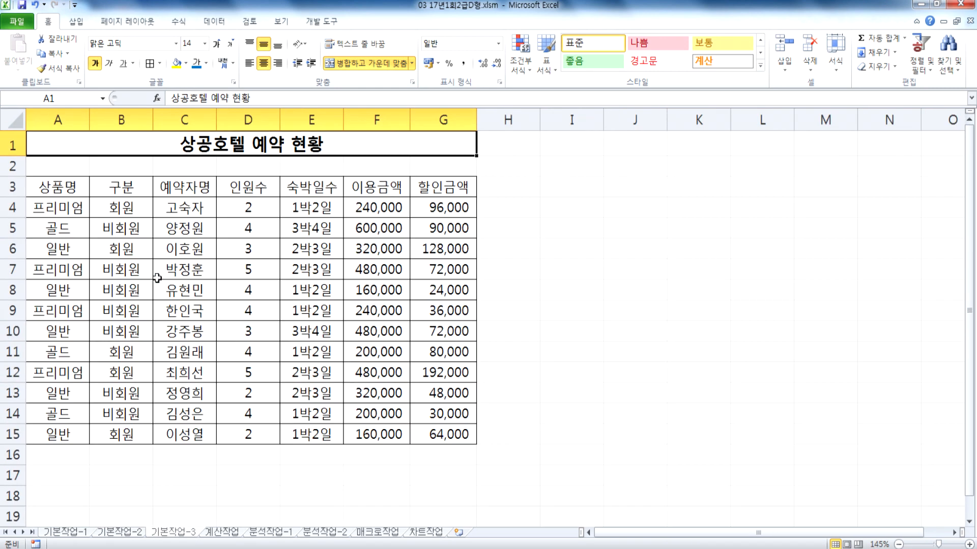
Enter the criterion 구분 with 비회원 beneath it in A18:A19.
scroll(157, 277, "up", 1)
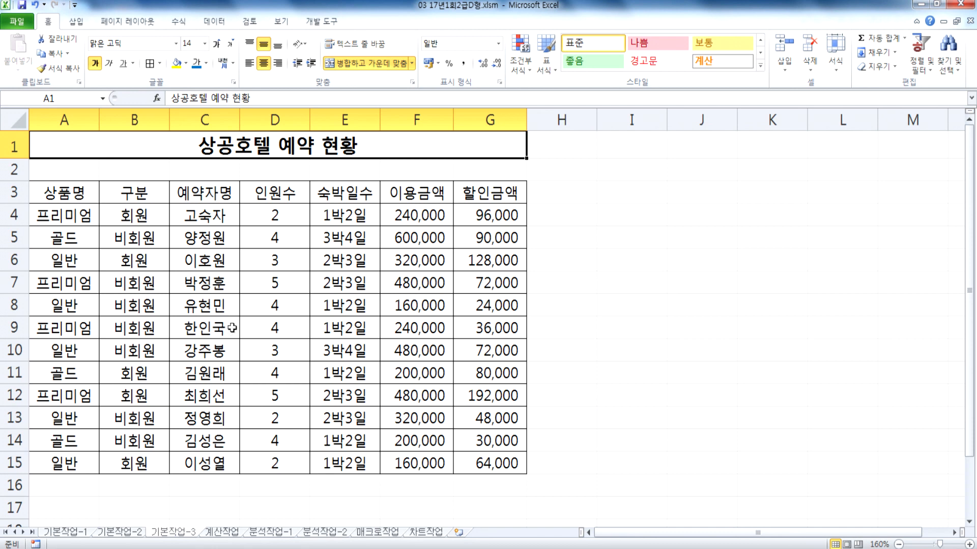
scroll(203, 356, "down", 3)
left_click(54, 326)
left_click_drag(54, 325, 301, 376)
scroll(375, 422, "up", 3)
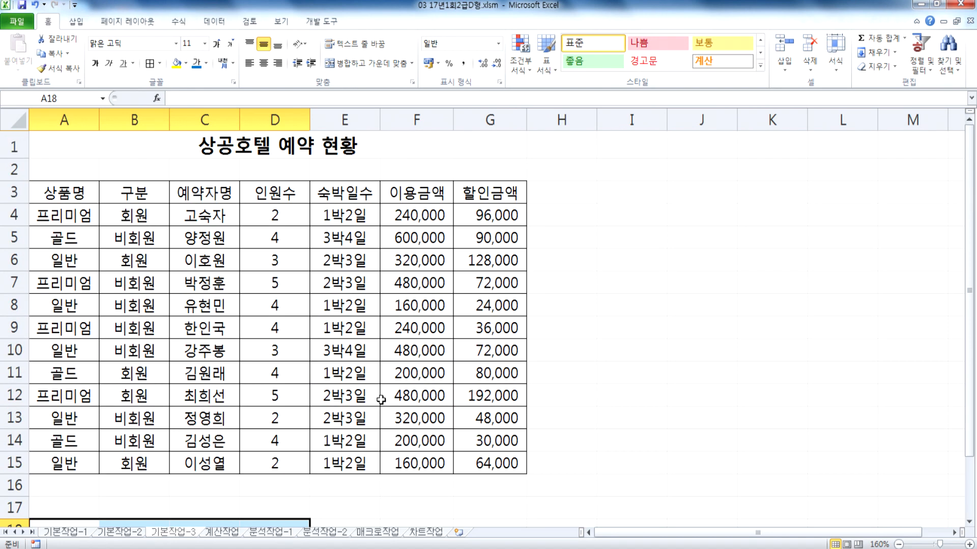
scroll(381, 400, "down", 4)
type("구분")
key("Return")
type("빙호")
key("BackSpace")
key("BackSpace")
type("비회우")
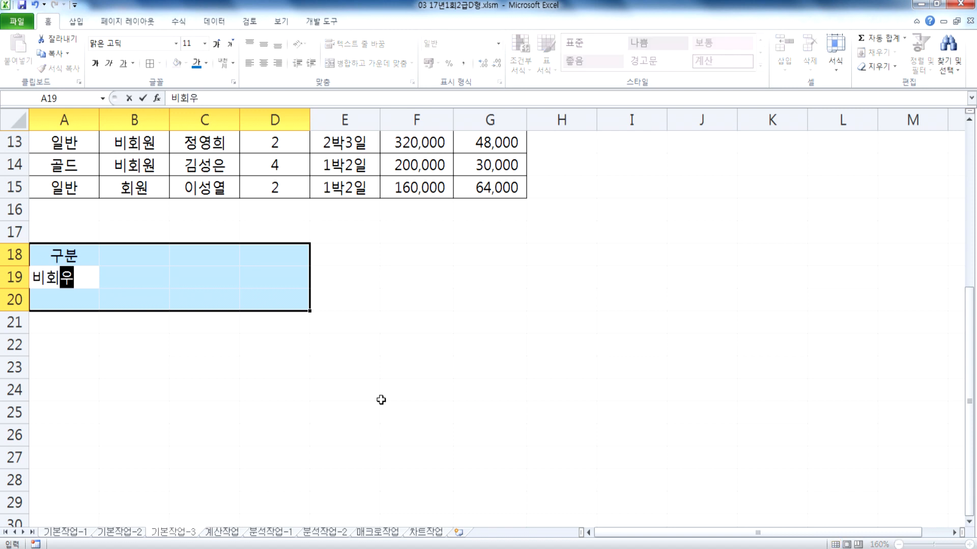
type("원")
key("Return")
key("Return")
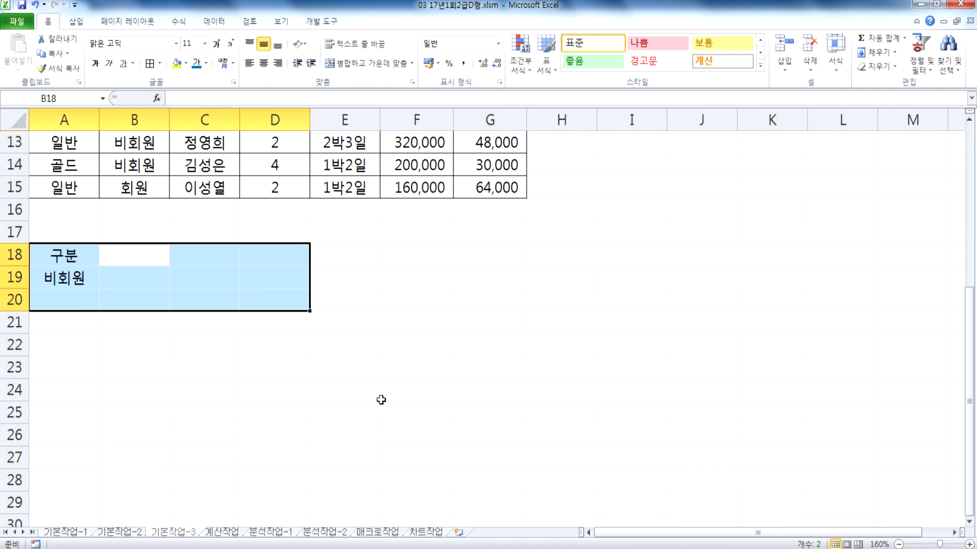
Enter the criterion 할인금액 with <=70000 beneath it in B18:B19.
scroll(333, 244, "up", 4)
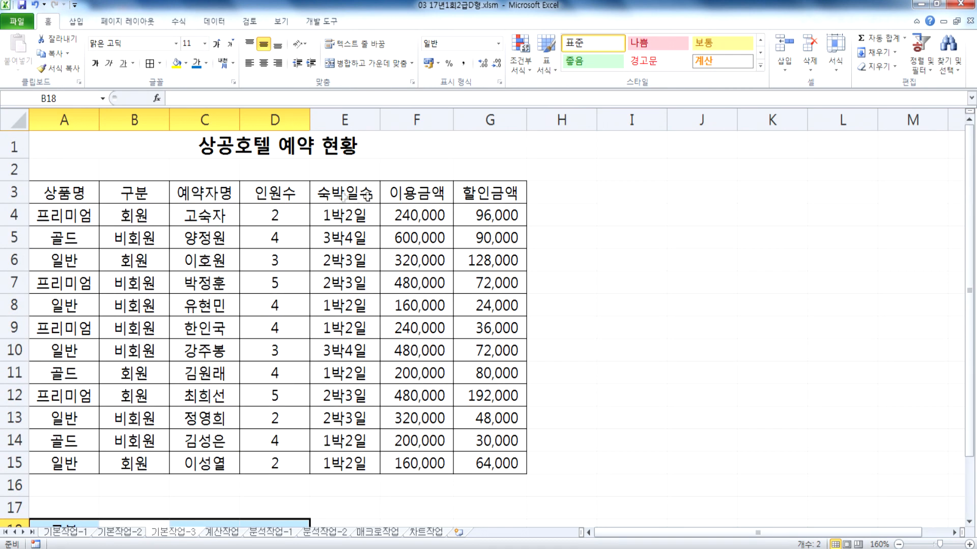
scroll(353, 277, "down", 5)
type("하ㄹ잉금액")
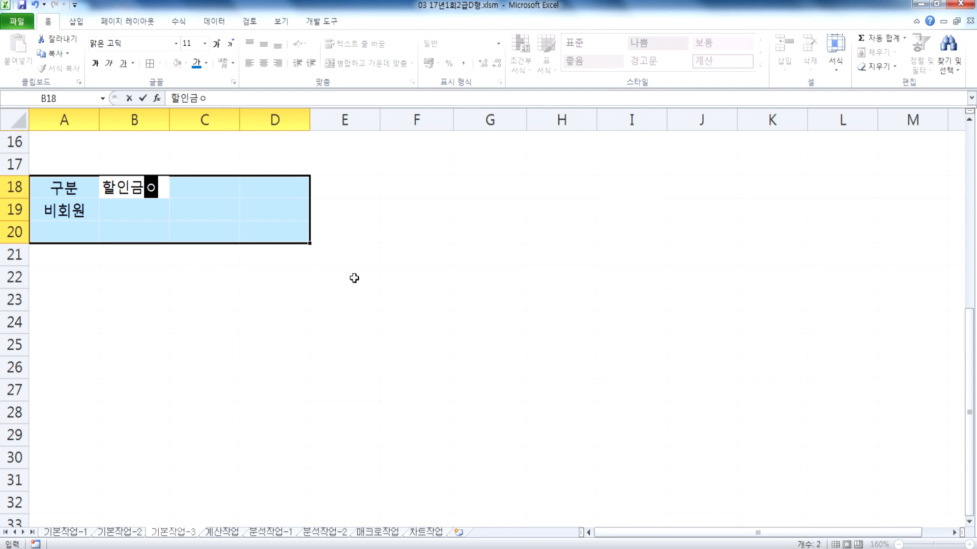
key("Return")
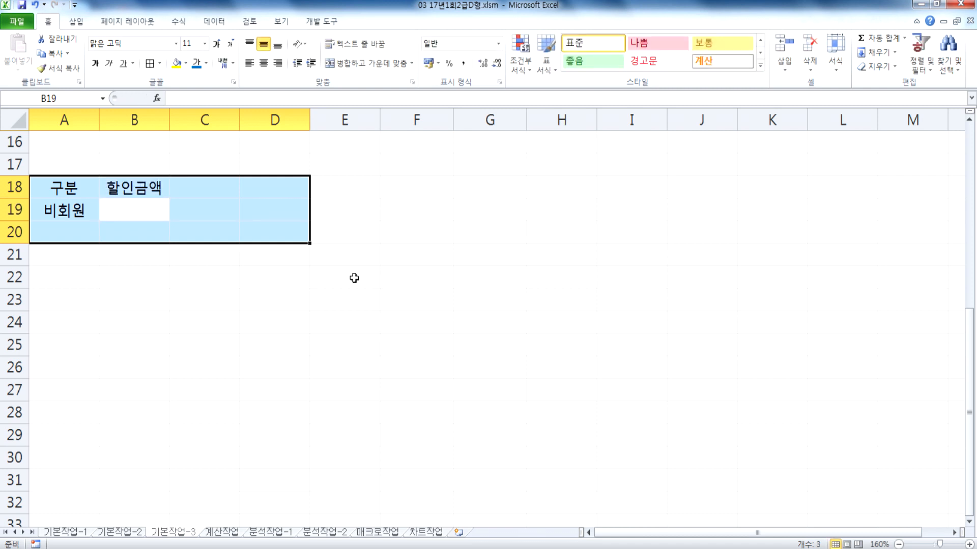
type("<=70000")
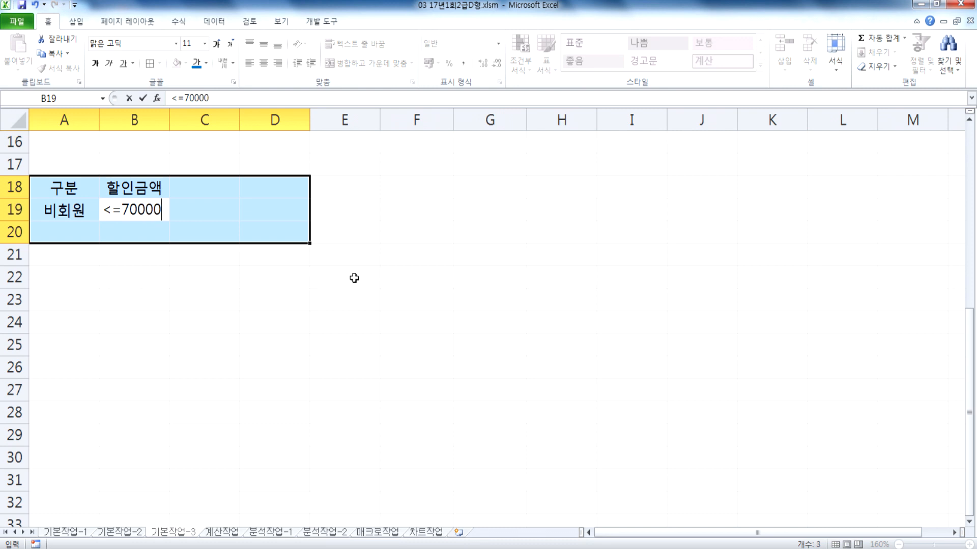
key("Return")
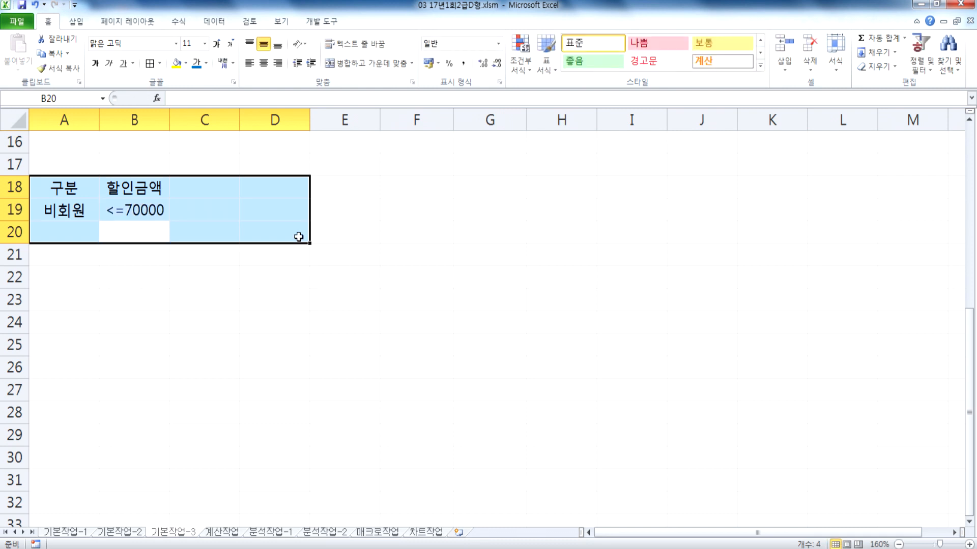
left_click(71, 191)
scroll(235, 181, "up", 3)
scroll(234, 181, "up", 2)
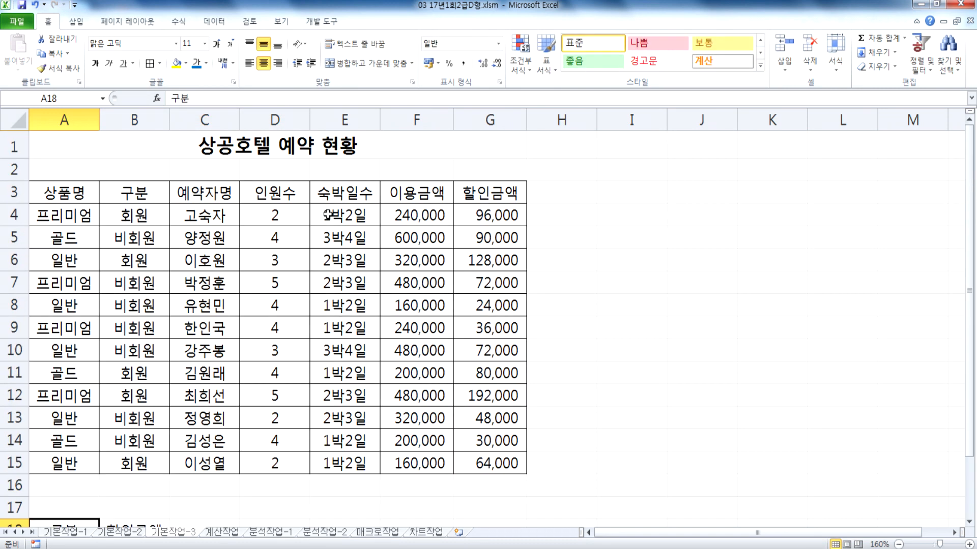
left_click(130, 192)
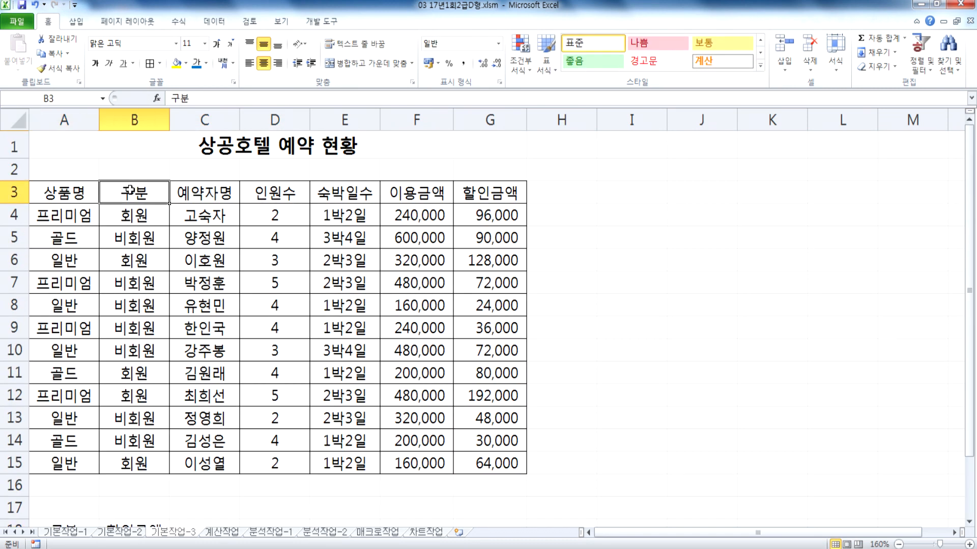
left_click(418, 195, "ctrl")
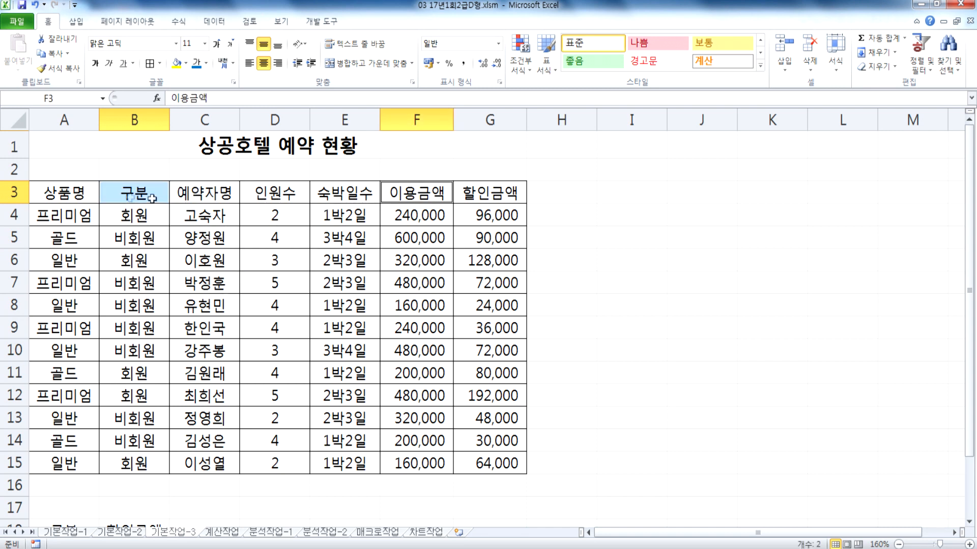
left_click(128, 197)
left_click(491, 193, "ctrl")
key("ctrl+c")
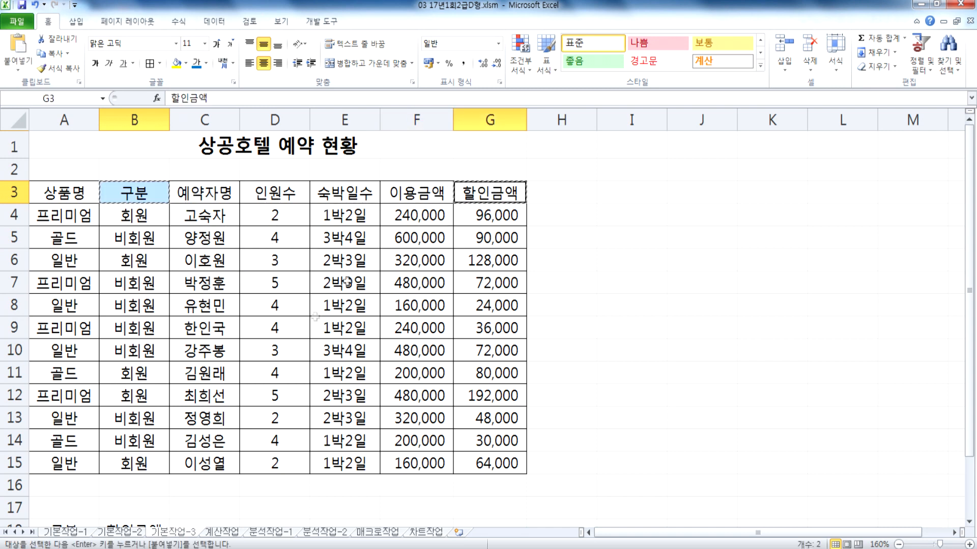
scroll(252, 367, "down", 4)
left_click(264, 258)
key("ctrl+v")
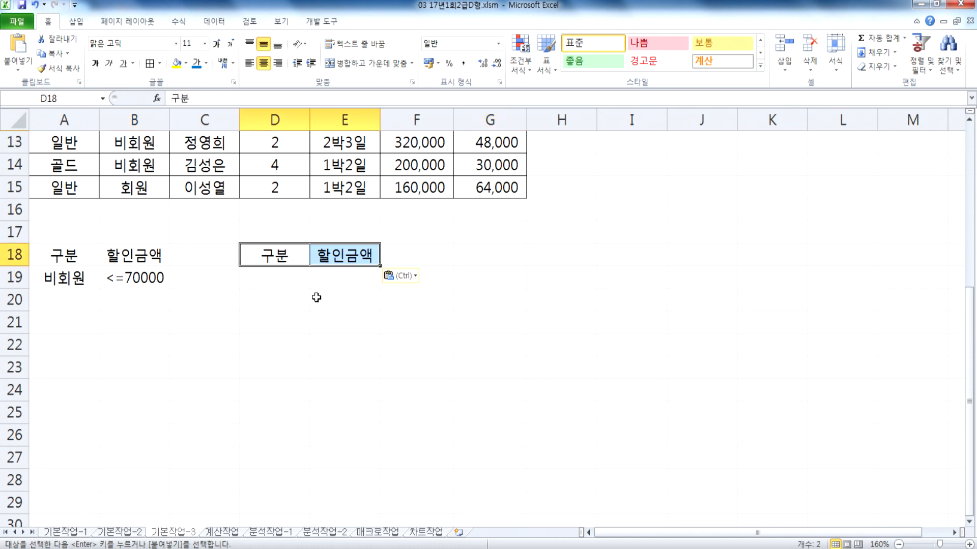
left_click(316, 297)
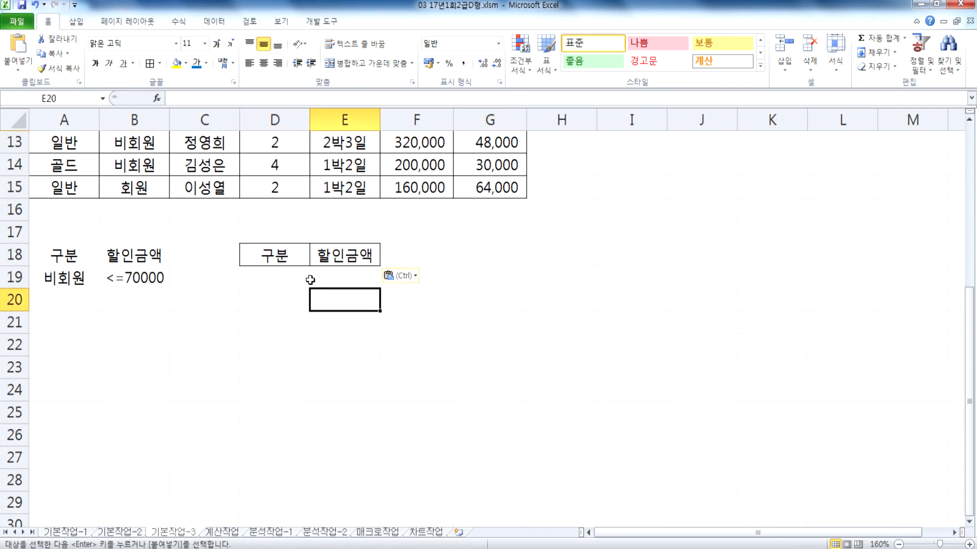
key("ctrl+z")
left_click(70, 255)
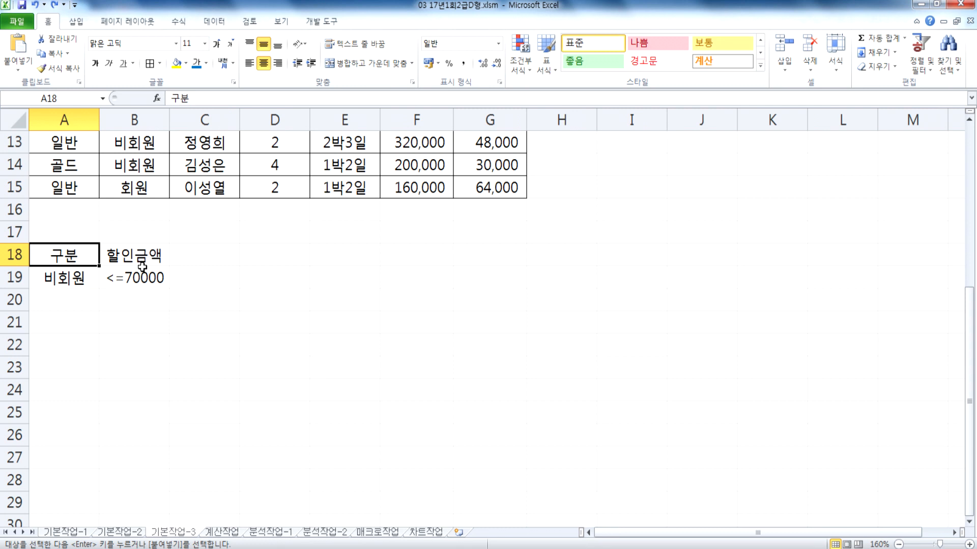
left_click_drag(58, 263, 290, 303)
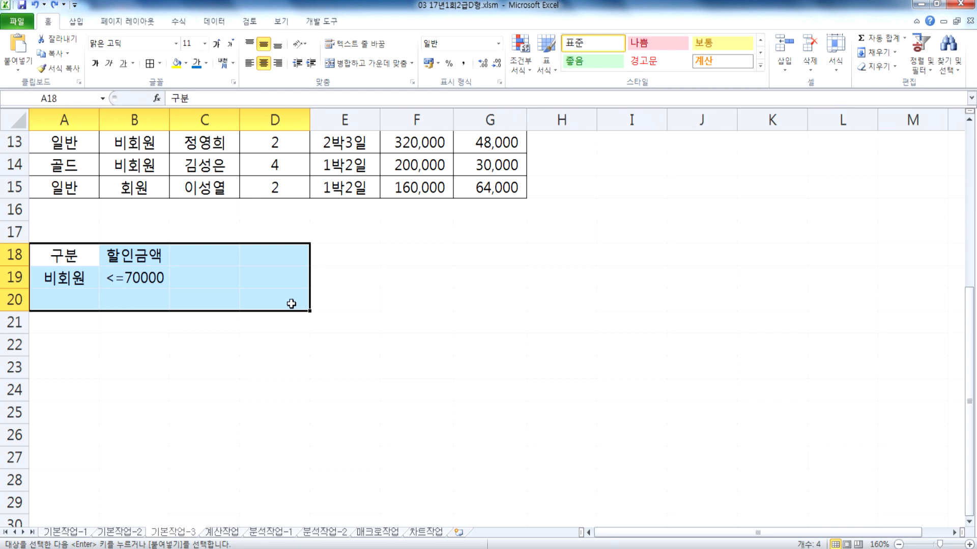
left_click(48, 348)
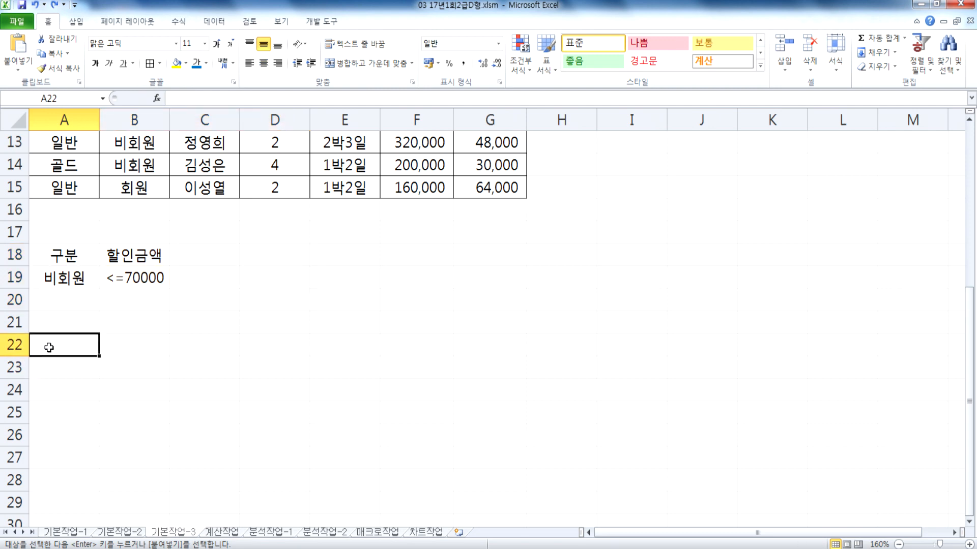
scroll(49, 347, "up", 4)
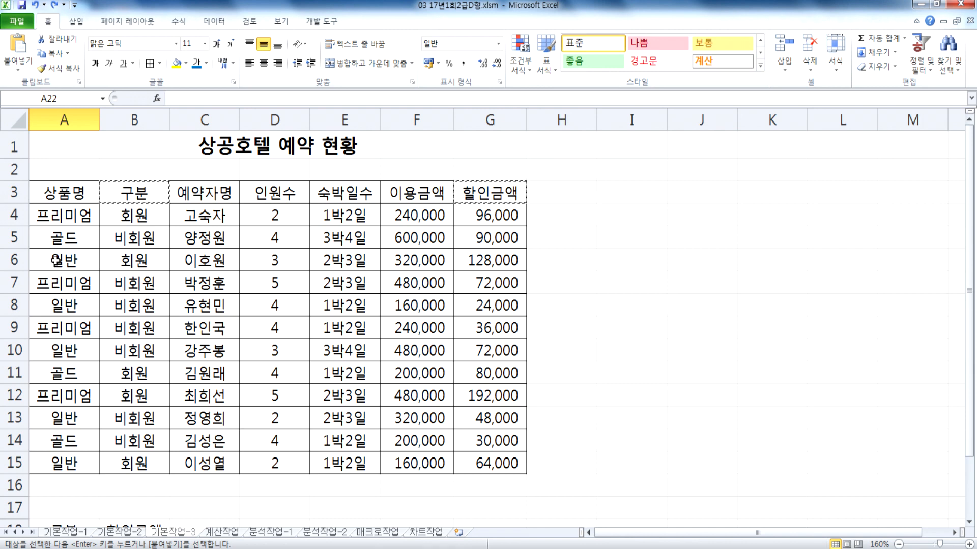
key("Escape")
scroll(111, 256, "down", 2)
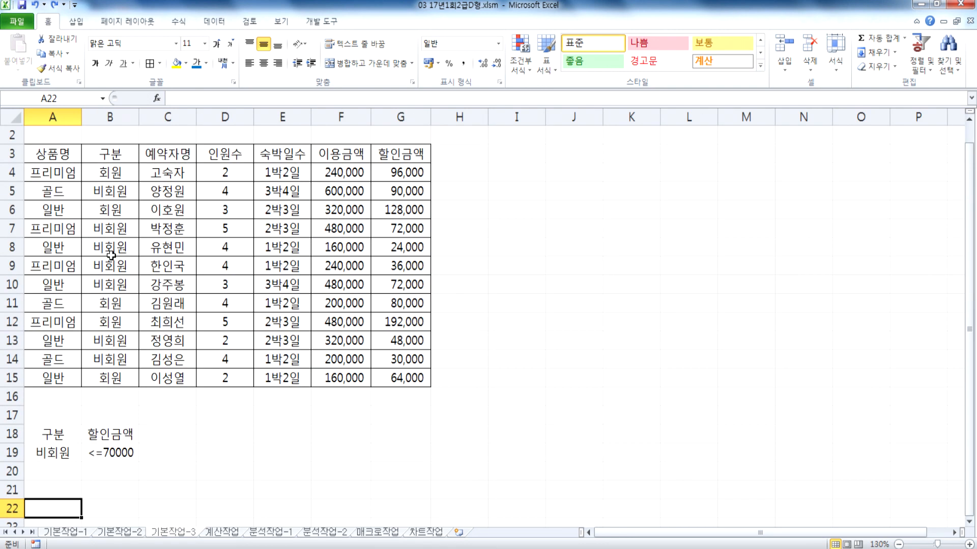
left_click_drag(66, 159, 397, 378)
left_click(180, 231)
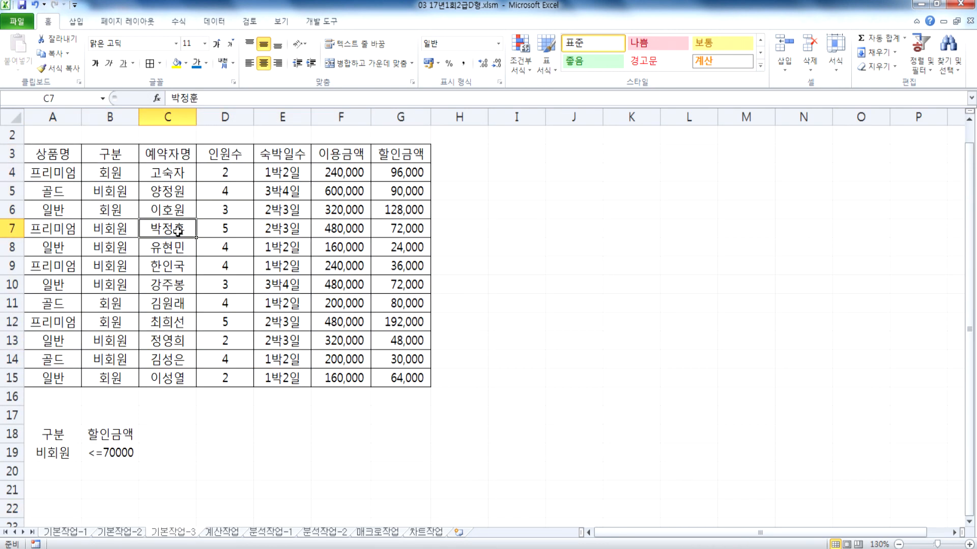
Start an Advanced Filter copying to another location, with criteria range A18:B19.
left_click(214, 21)
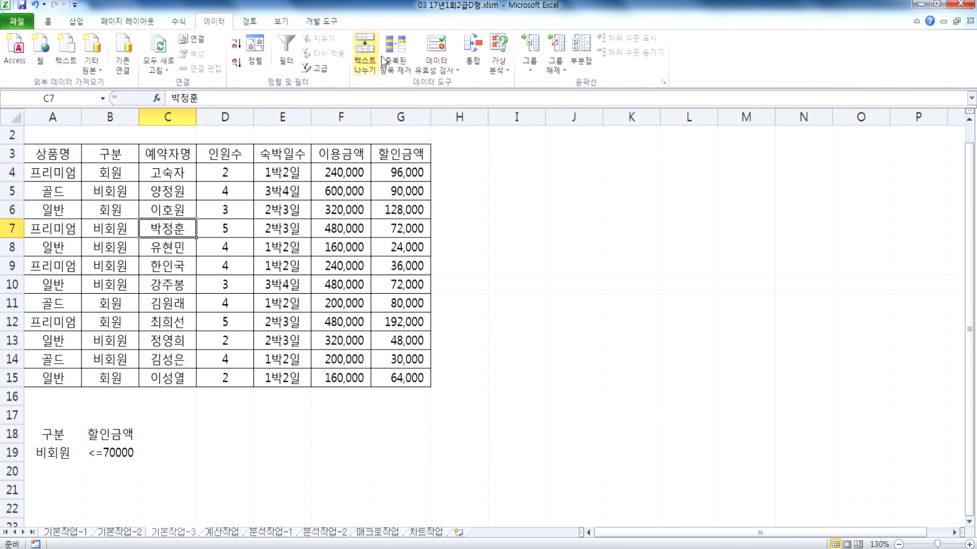
left_click(311, 69)
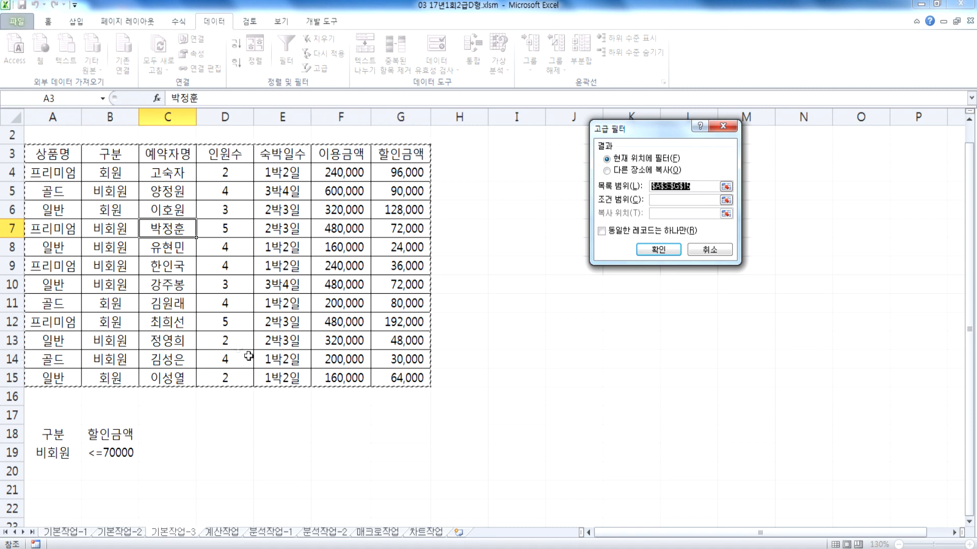
left_click(629, 175)
left_click(663, 200)
scroll(226, 305, "down", 3)
left_click(44, 263)
left_click_drag(45, 264, 102, 283)
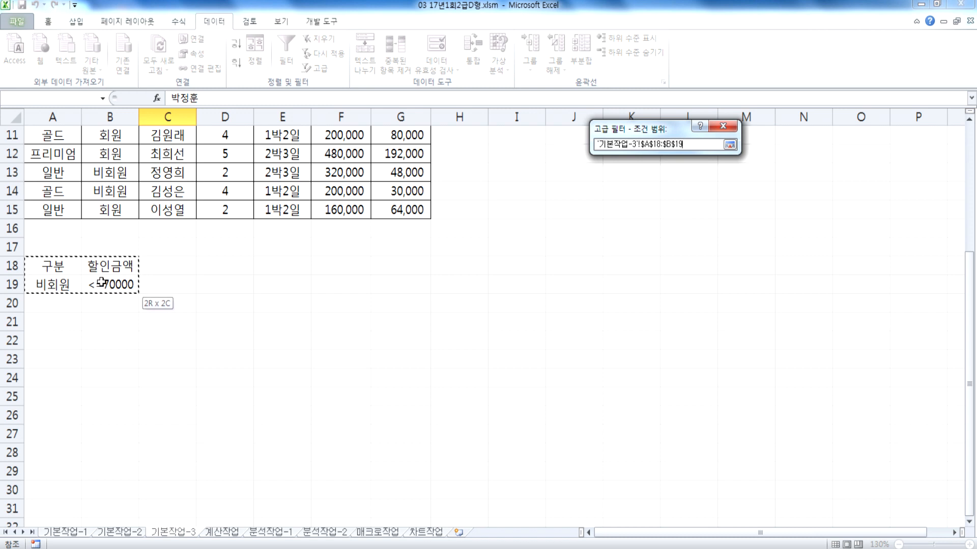
Set A22 as the copy destination and run the filter.
left_click_drag(102, 283, 102, 282)
left_click(660, 215)
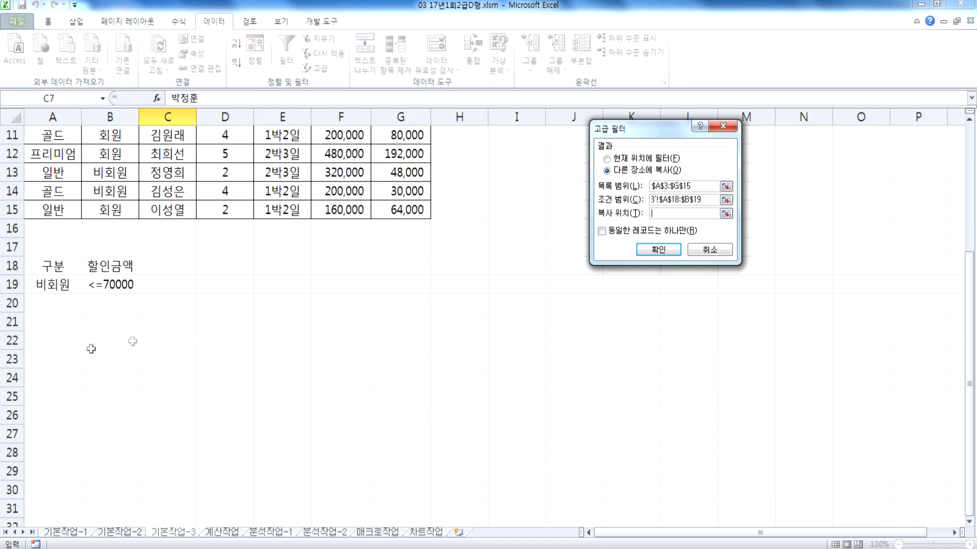
left_click(42, 340)
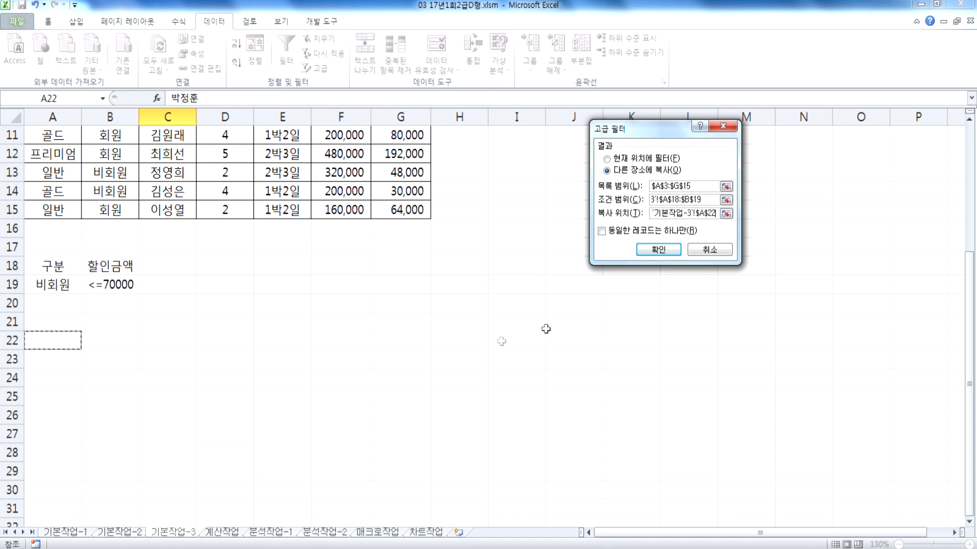
left_click_drag(693, 213, 647, 212)
left_click(652, 213)
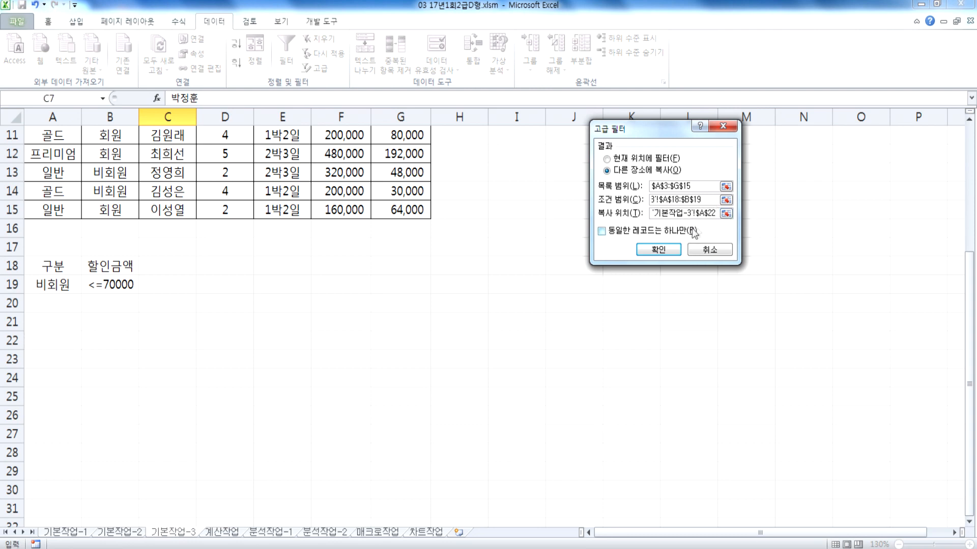
left_click(659, 250)
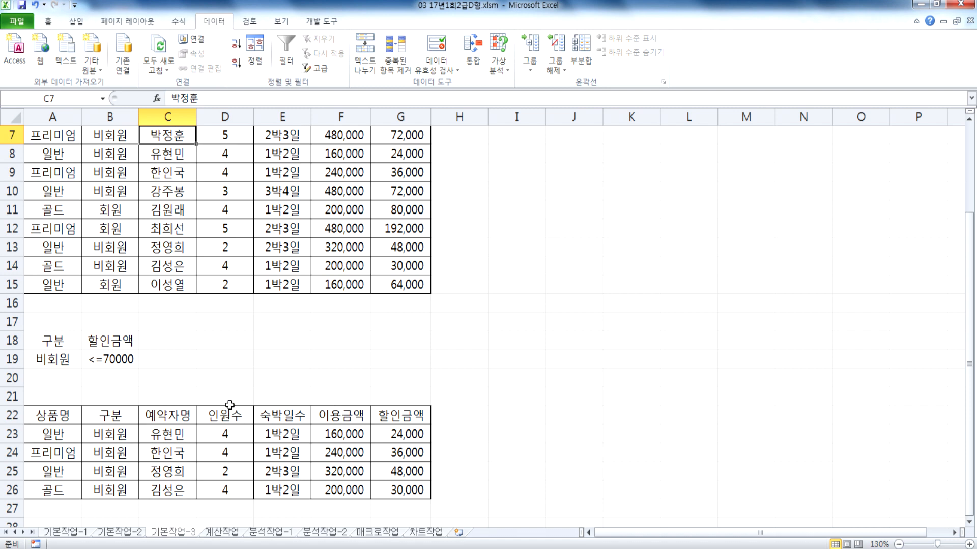
Check the 할인금액 values in column G (G5–G15, e.g. 72,000 and 30,000) against the filter criteria.
scroll(229, 409, "up", 2)
scroll(118, 345, "down", 2)
scroll(418, 476, "up", 2)
left_click(409, 211)
left_click_drag(410, 211, 409, 251)
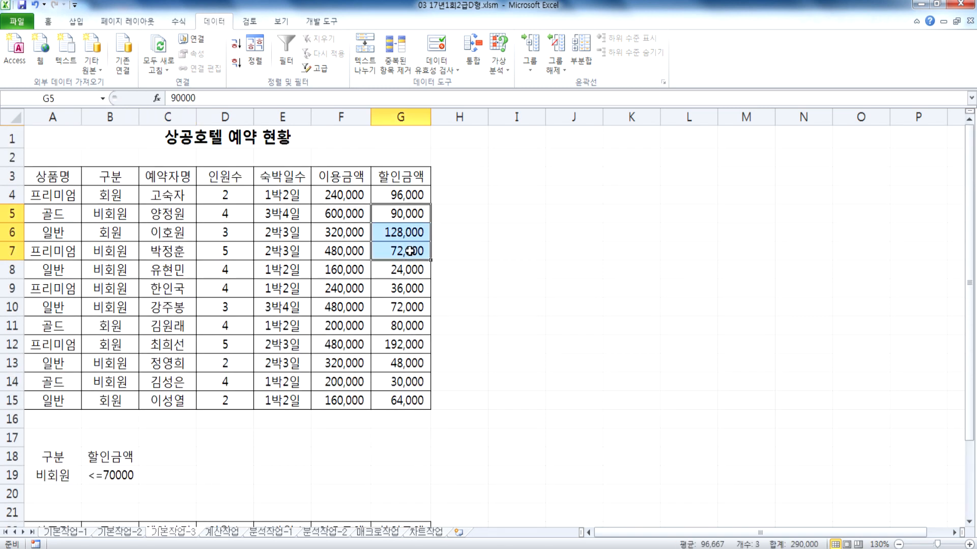
left_click(410, 274)
left_click(407, 287)
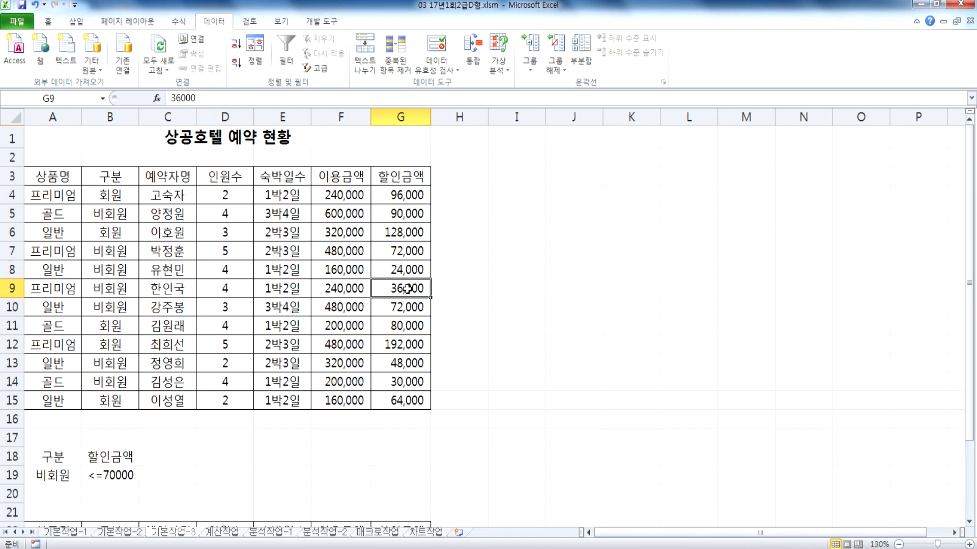
left_click(400, 312)
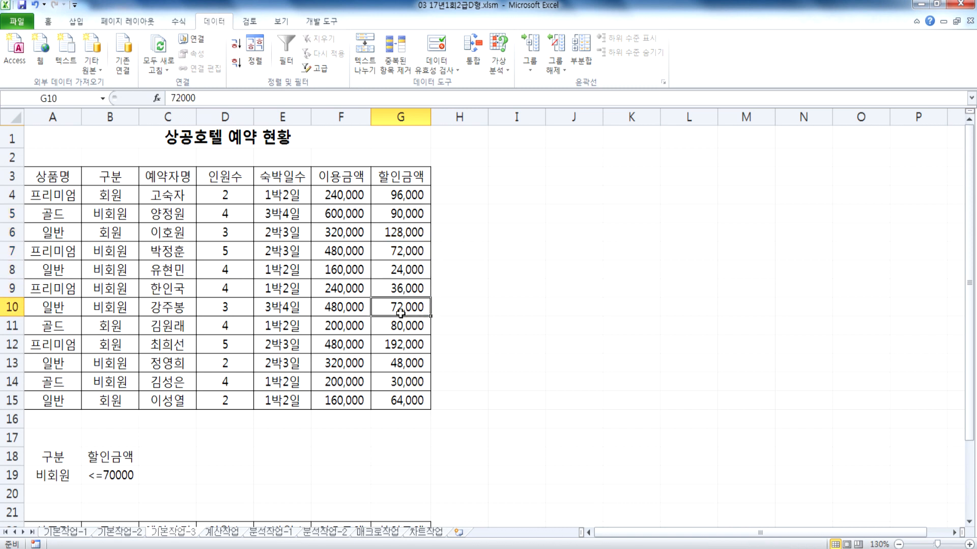
left_click(400, 362)
left_click(402, 395)
left_click(408, 385)
Move to the 계산작업 sheet holding tables 표1–표5.
scroll(408, 410, "down", 3)
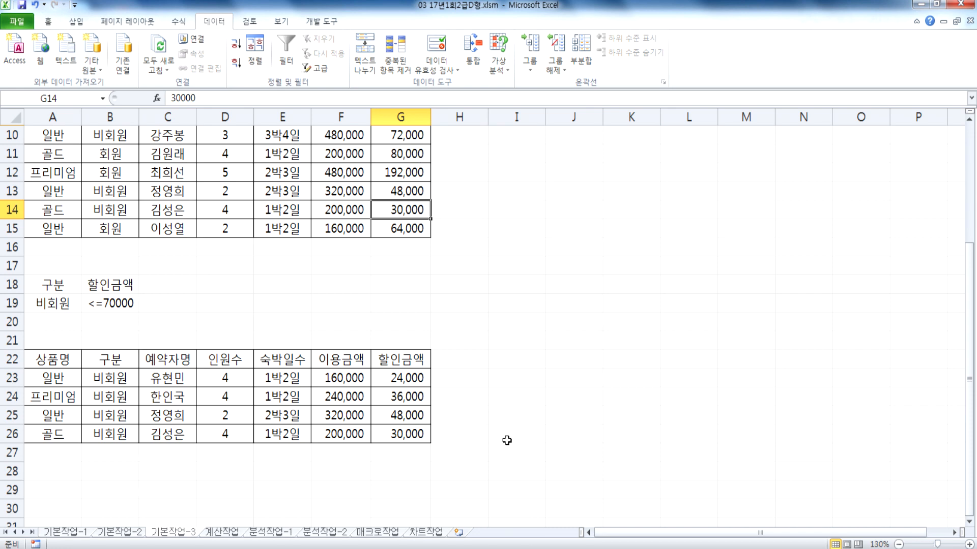
scroll(501, 442, "up", 1)
scroll(498, 444, "up", 2)
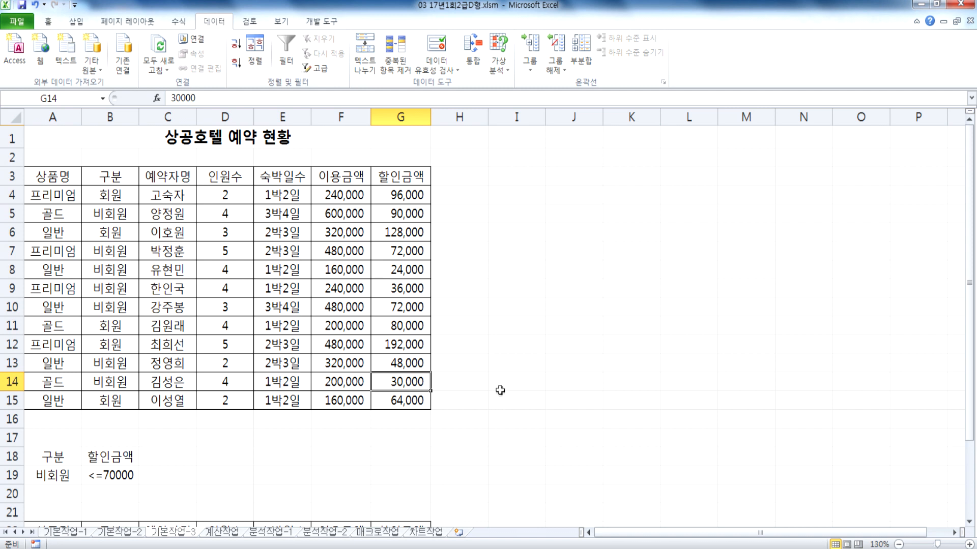
left_click(220, 532)
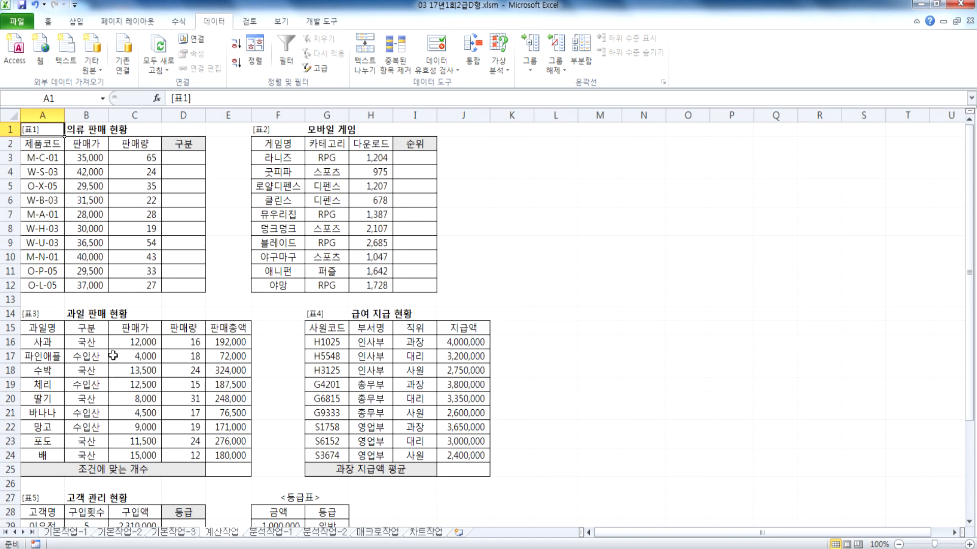
Collapse the ribbon for more cell space and glance at the Notepad problem notes.
double_click(221, 23)
scroll(69, 257, "up", 4)
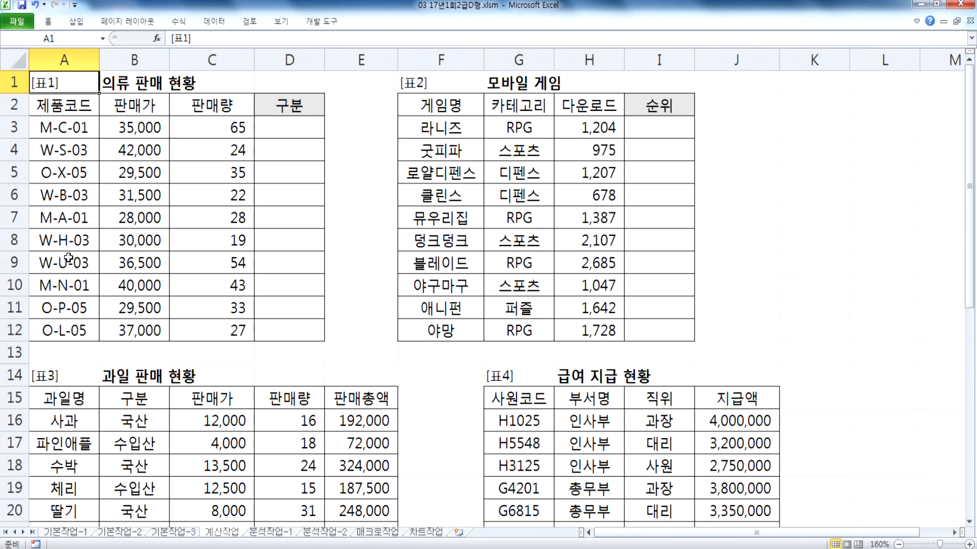
scroll(70, 261, "up", 1)
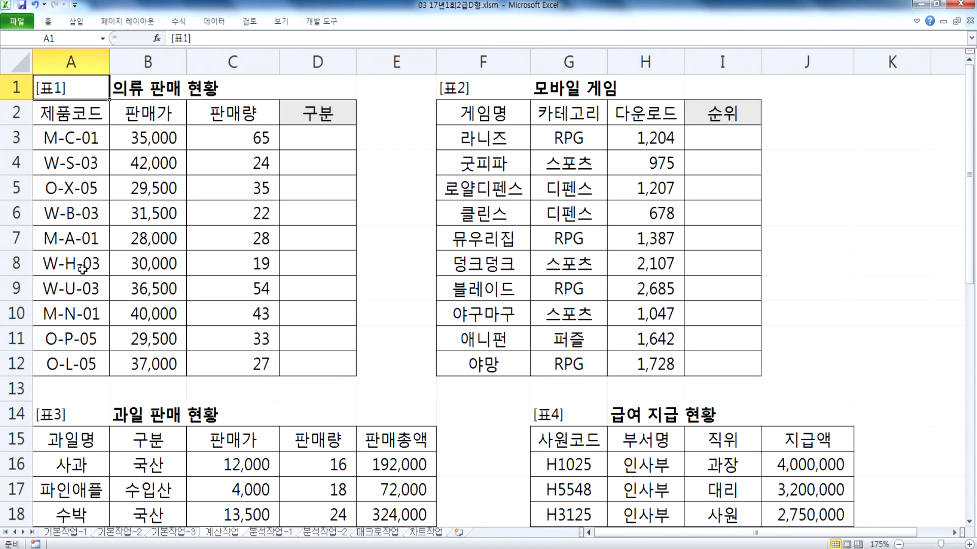
key("alt+Tab")
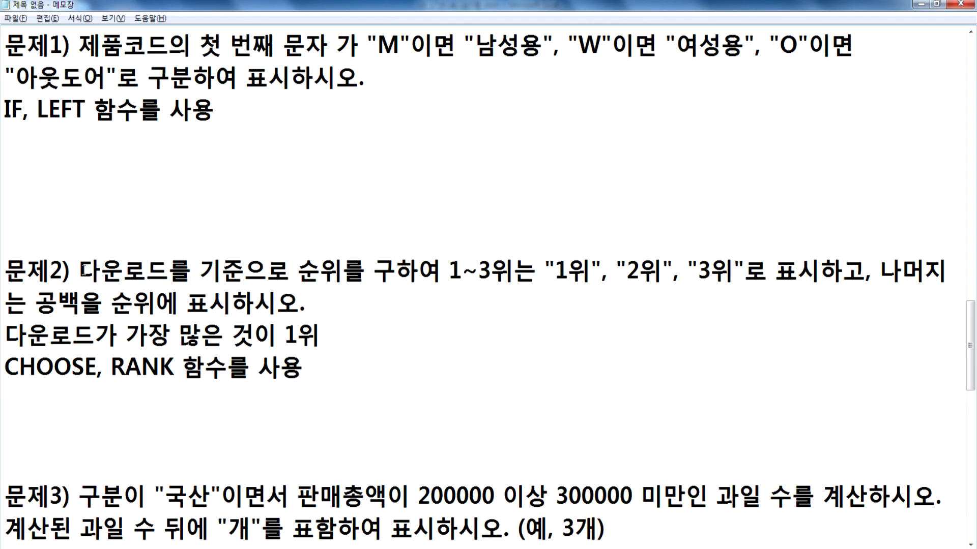
key("alt+Tab")
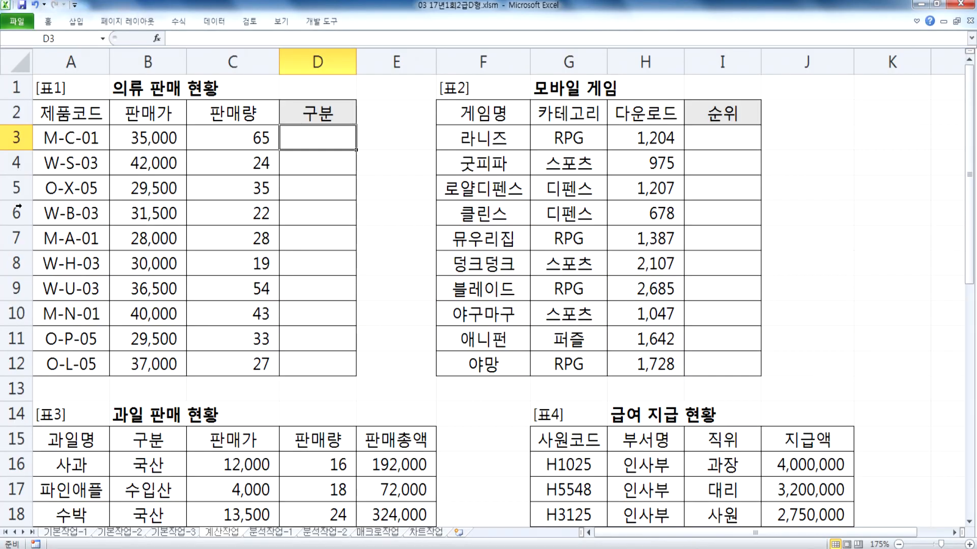
Inspect the first product code in A3, then return to the Notepad notes.
left_click(58, 138)
double_click(59, 138)
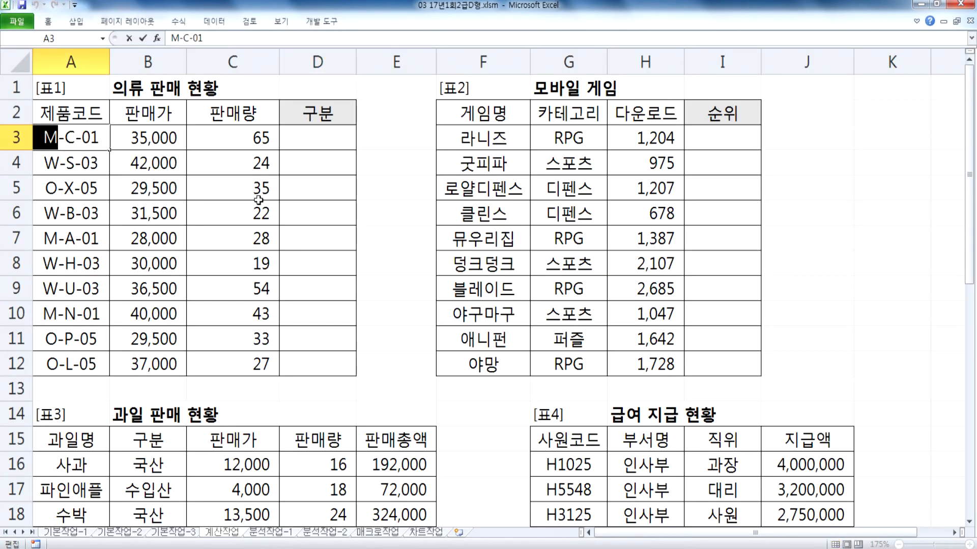
key("alt+Tab")
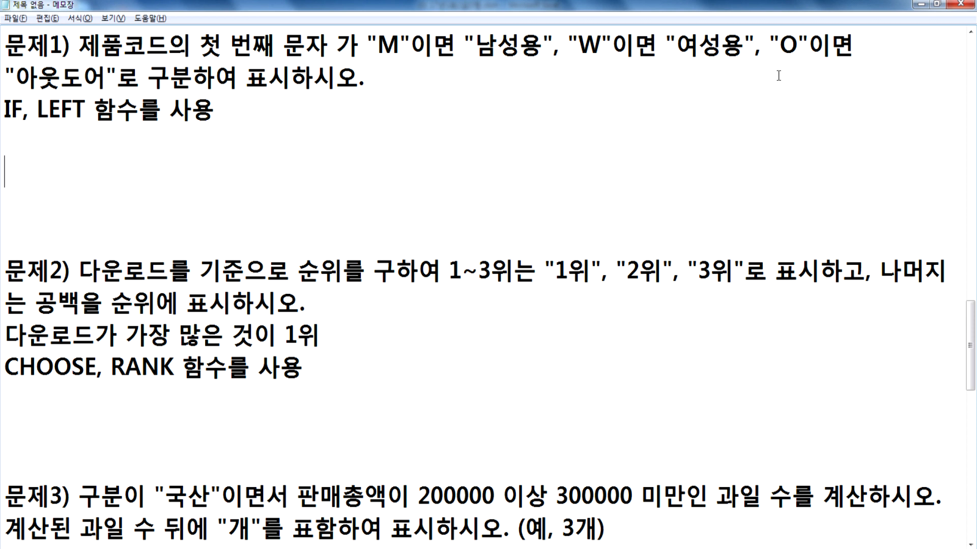
Draft =IF(제품코드의 첫 번째 문자="M under the 문제1 hint, using Korean input.
type("=IF(")
type("WP")
key("BackSpace")
key("BackSpace")
key("Hangul")
type("제푸ㅁ코등")
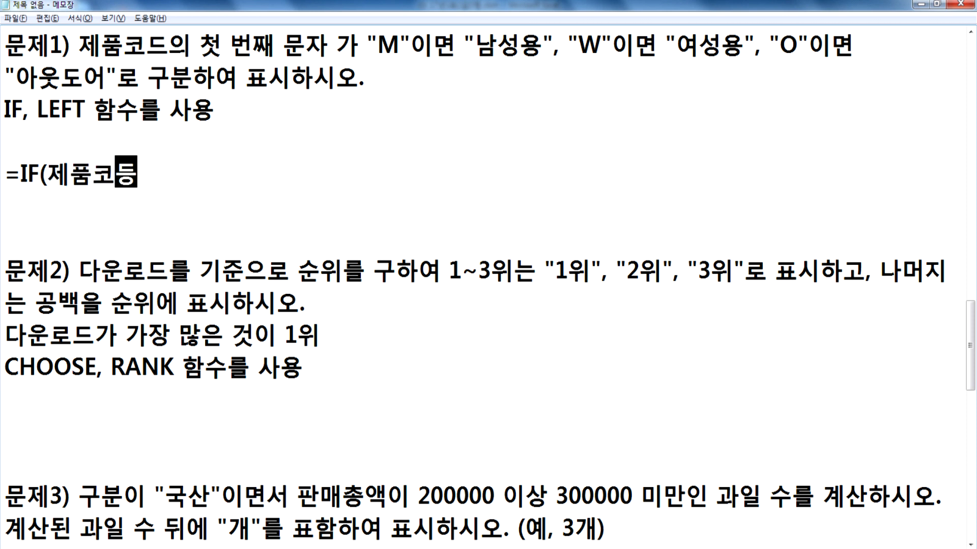
type("의 첫 ㅂ")
type("ㅓㄴ째 문자=")
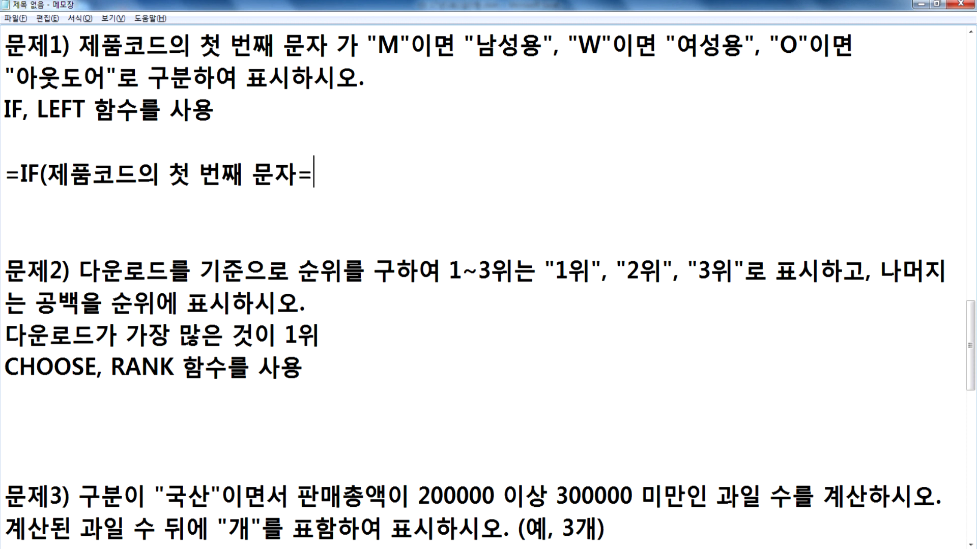
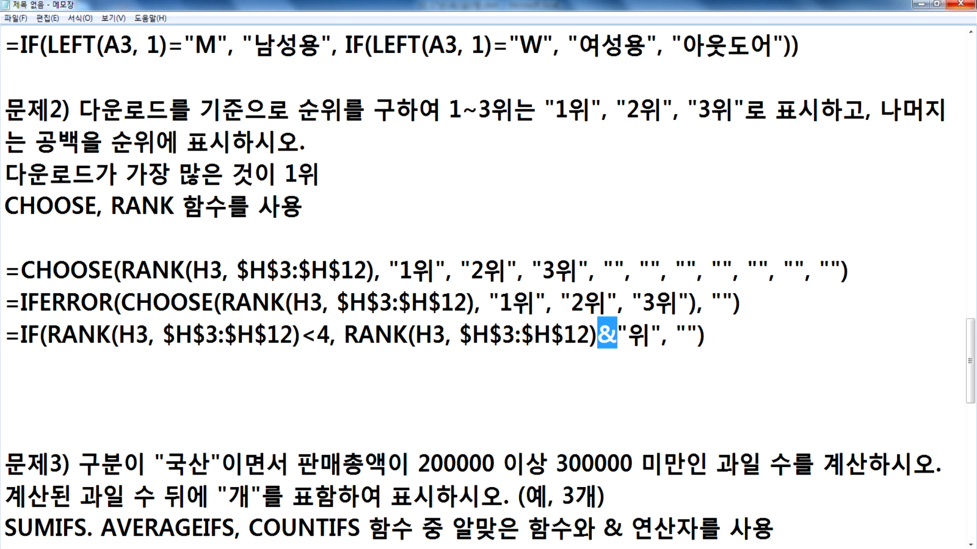
Select the whole =CHOOSE(RANK…) ranking formula line in the Notepad notes.
left_click_drag(874, 265, 11, 272)
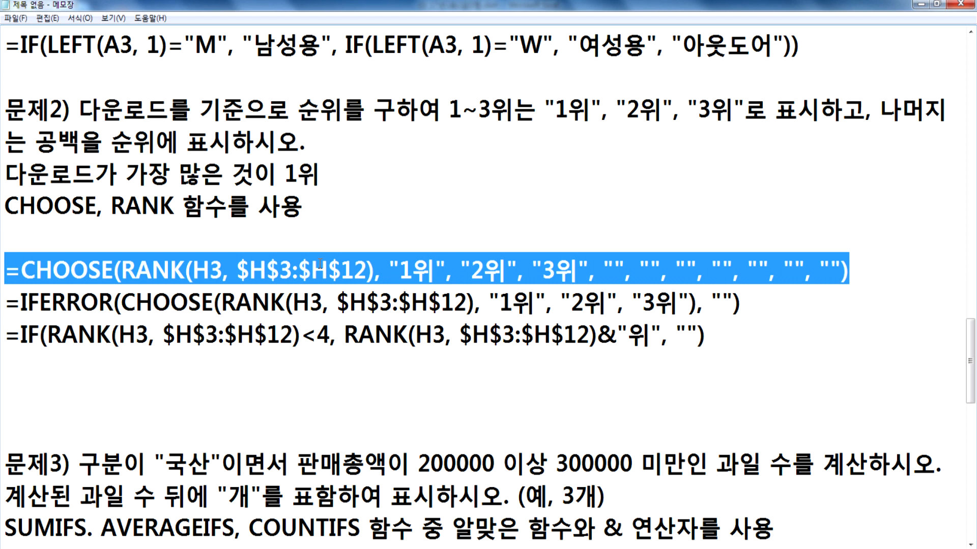
Paste the CHOOSE(RANK…) formula into I3 and fill it down to I12.
key("ctrl+c")
key("alt+Tab")
double_click(725, 137)
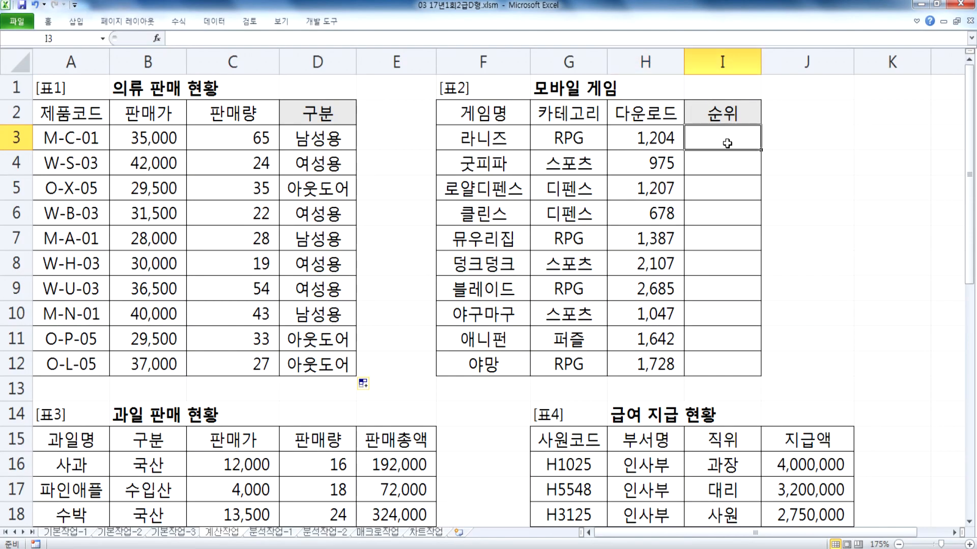
key("ctrl+v")
key("Return")
left_click(738, 134)
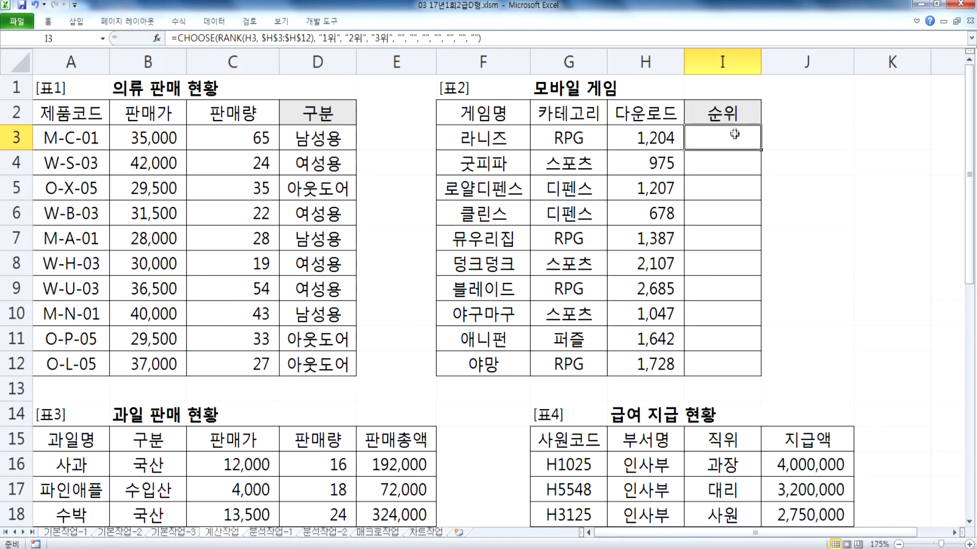
double_click(761, 148)
Copy the IFERROR-wrapped CHOOSE formula into J3 and fill it down to J12.
left_click(807, 133)
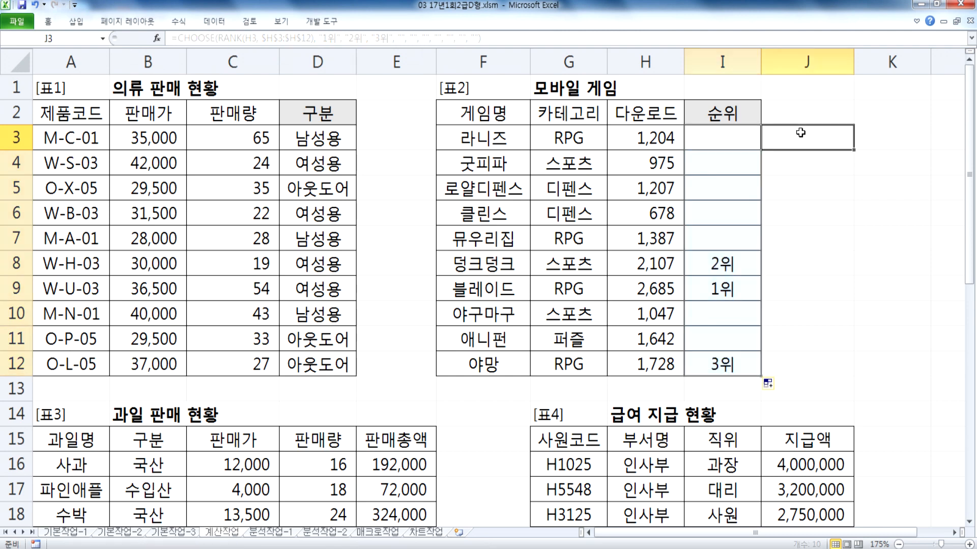
key("alt+Tab")
left_click_drag(755, 300, 6, 270)
key("alt")
left_click_drag(752, 304, 5, 304)
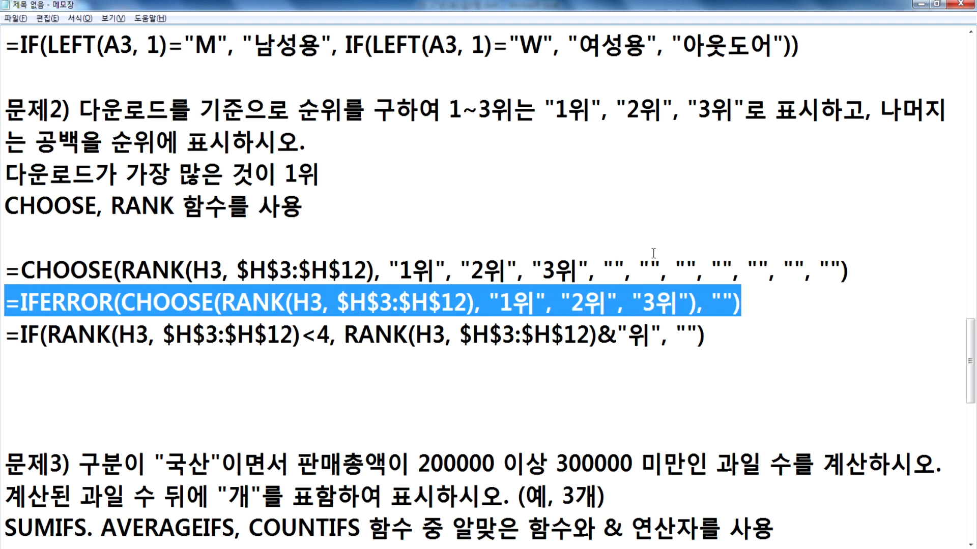
key("ctrl+c")
key("alt+Tab")
double_click(808, 135)
key("ctrl+v")
key("Return")
left_click(850, 147)
left_click_drag(853, 150, 835, 373)
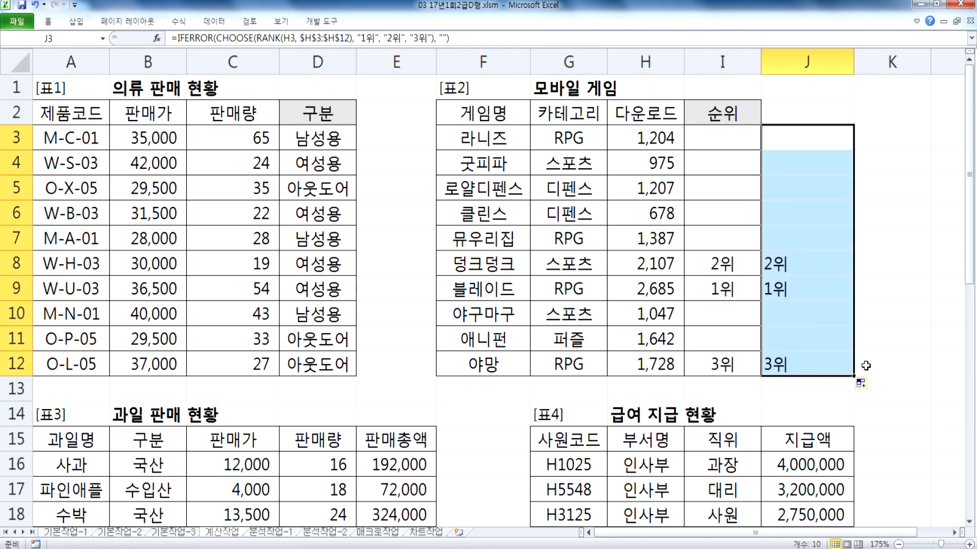
Enter the IF/RANK formula appending "위" in K3, fill it to K12, and recheck J3.
key("alt+Tab")
left_click_drag(719, 336, 7, 348)
key("ctrl+c")
key("alt+Tab")
double_click(896, 138)
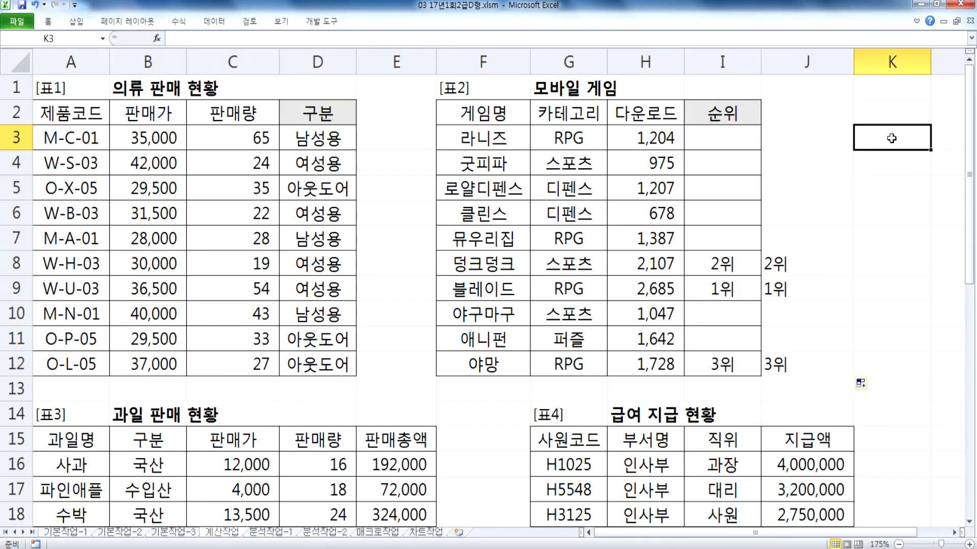
key("ctrl+v")
key("ctrl+Return")
left_click_drag(930, 150, 908, 374)
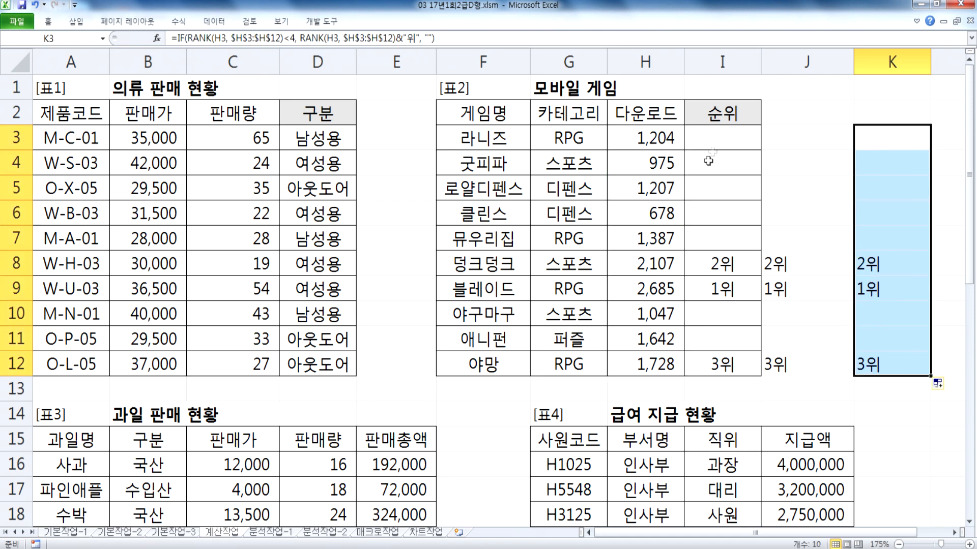
left_click(808, 150)
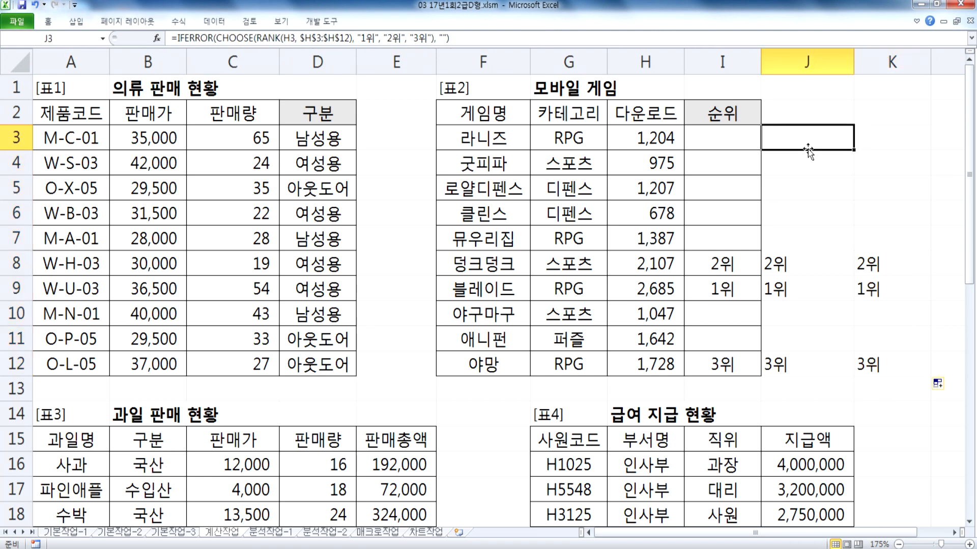
key("alt+Tab")
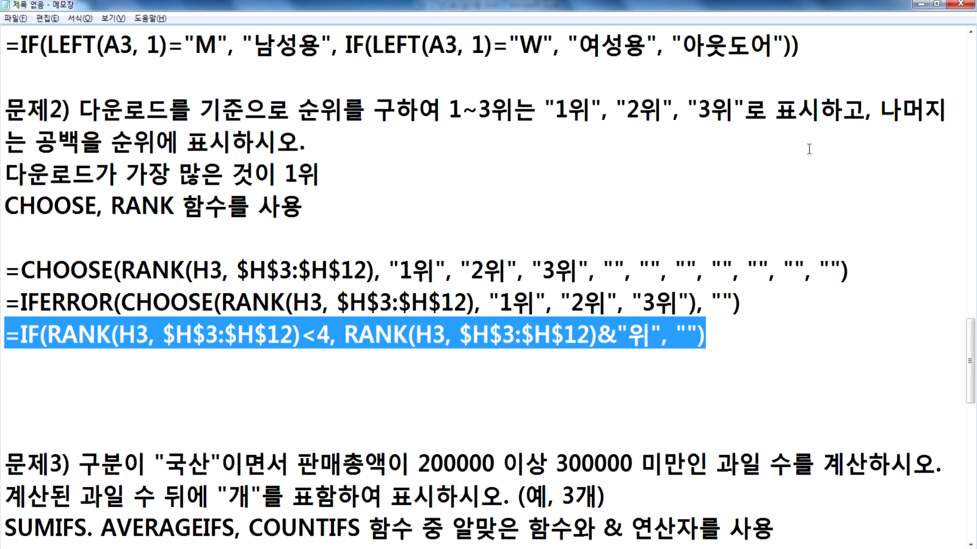
Delete the blank lines above 문제3 and replace the period after SUMIFS with a comma.
key("Down")
key("Delete")
key("Delete")
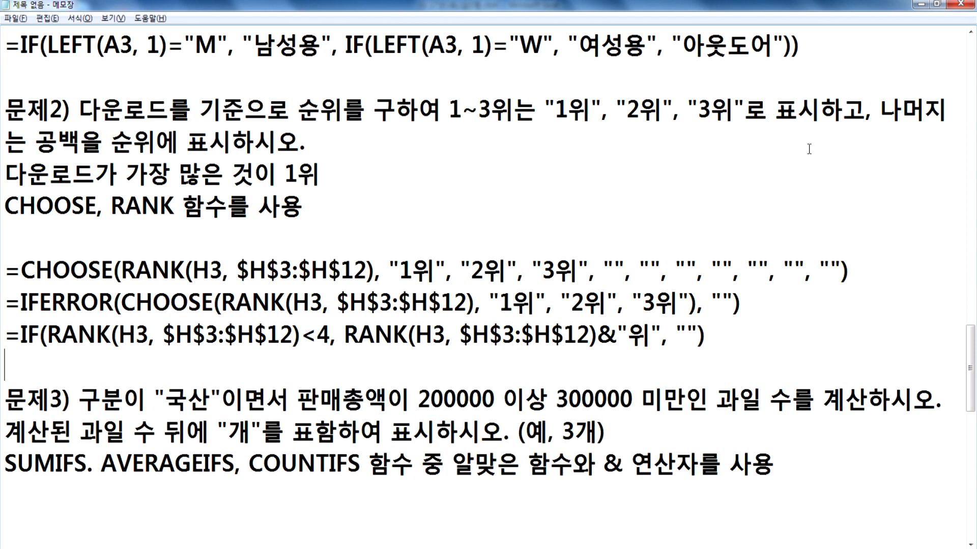
scroll(808, 148, "down", 2)
left_click(147, 302)
double_click(89, 273)
type(",")
left_click(16, 320)
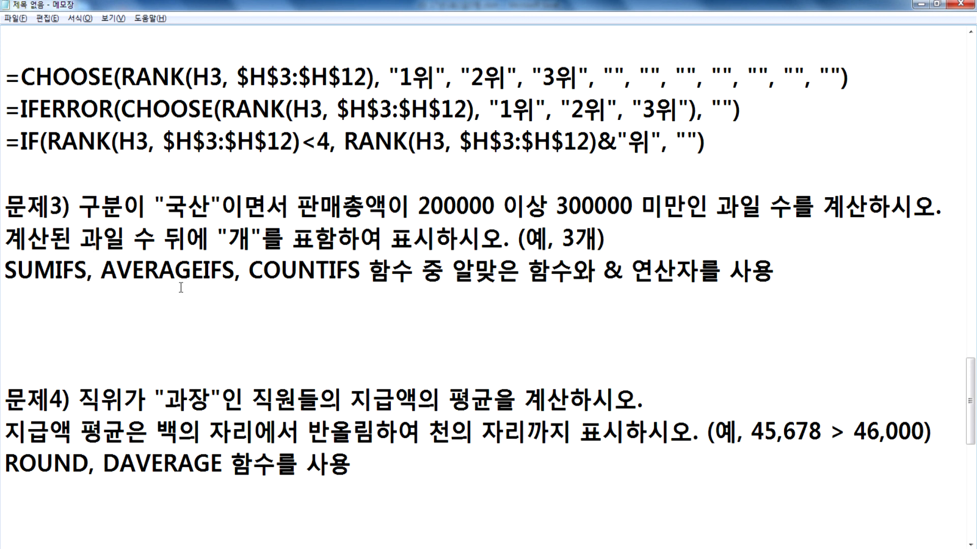
Check the 구분 column and 국산 value in the Excel fruit table, then select COUNTIFS in the notes.
key("alt+Tab")
scroll(395, 226, "down", 4)
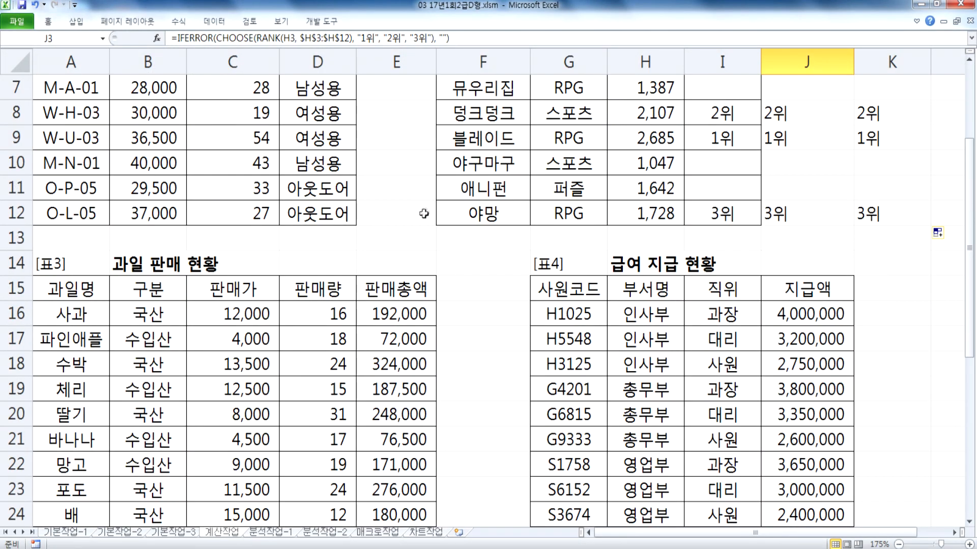
scroll(391, 228, "down", 1)
scroll(336, 234, "up", 1)
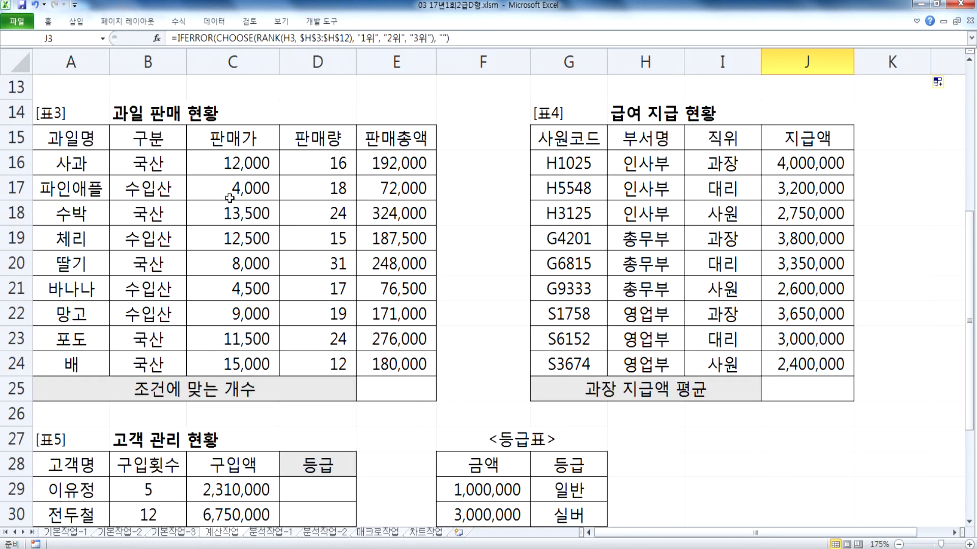
left_click(162, 139)
left_click(162, 162)
key("alt+Tab")
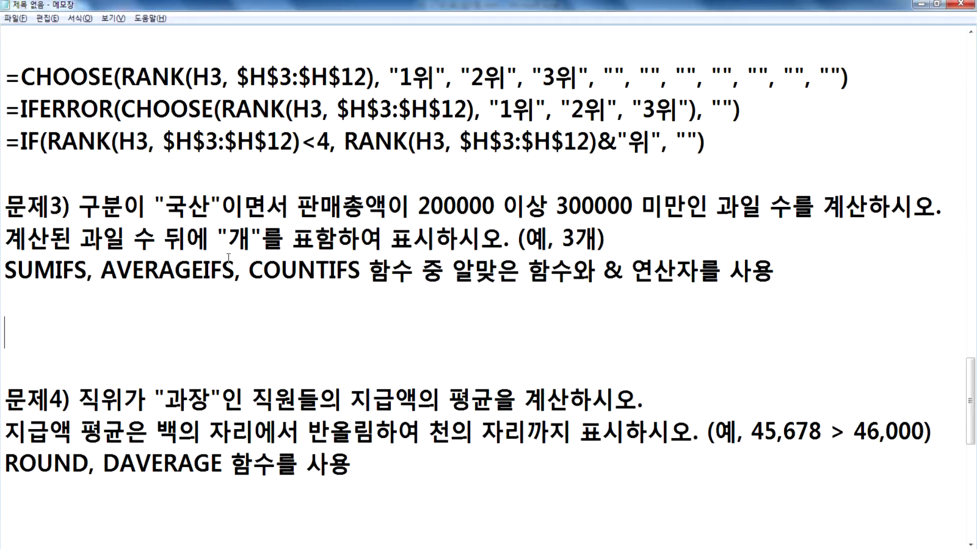
key("alt+Tab")
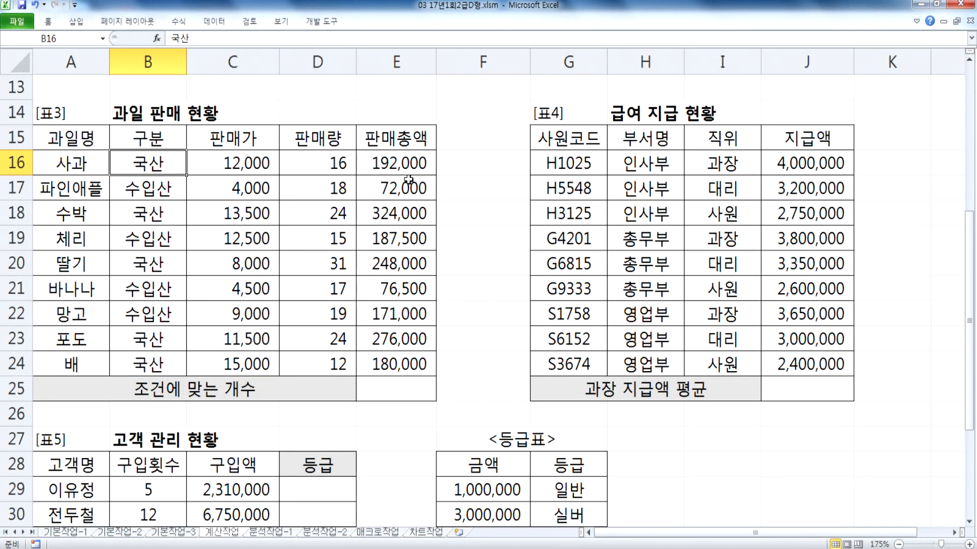
key("alt+Tab")
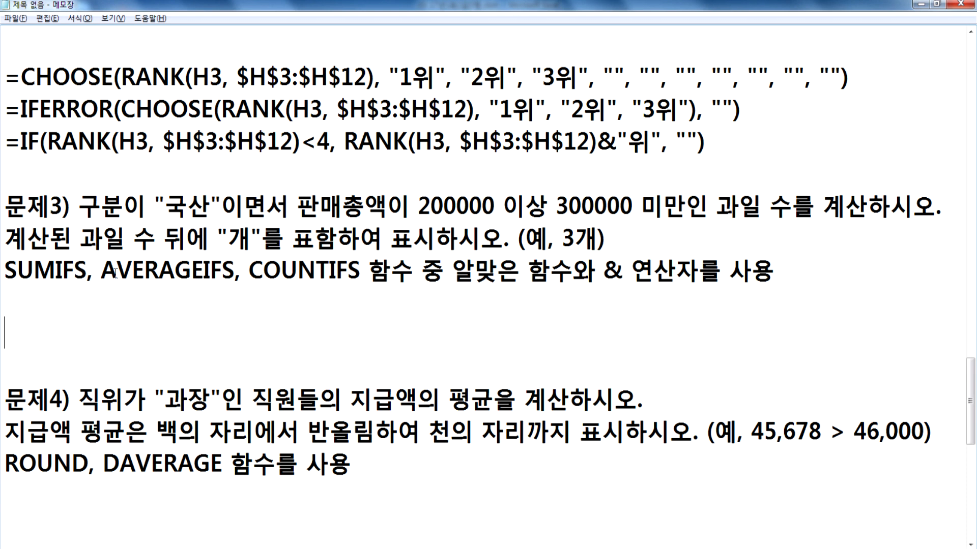
left_click_drag(249, 270, 364, 270)
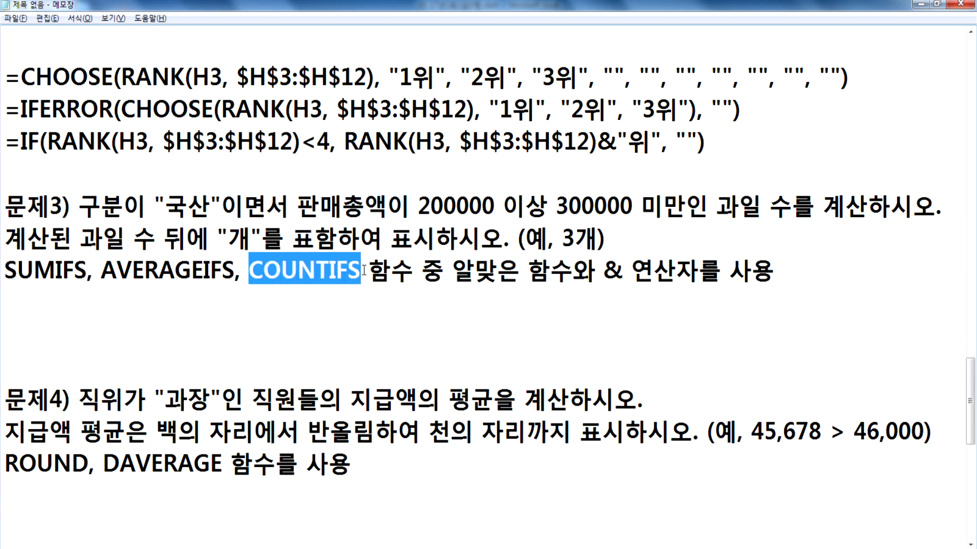
Type the template =COUNTIFS(범위1, 조건1, 범위2, 조건2, ...) on a new line.
left_click(235, 316)
type("=채ㅕㅜㅅ")
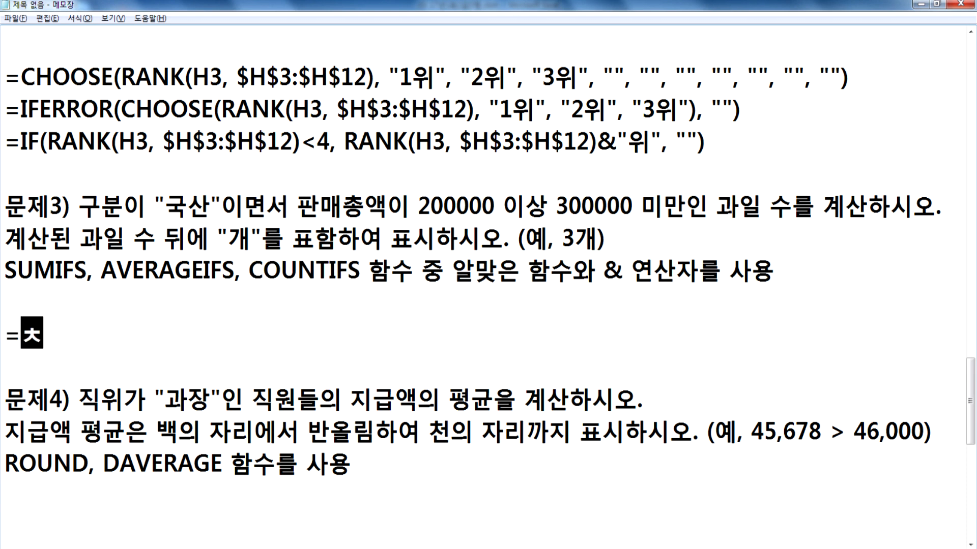
key("BackSpace")
key("BackSpace")
key("BackSpace")
key("BackSpace")
key("Hangul")
type("C")
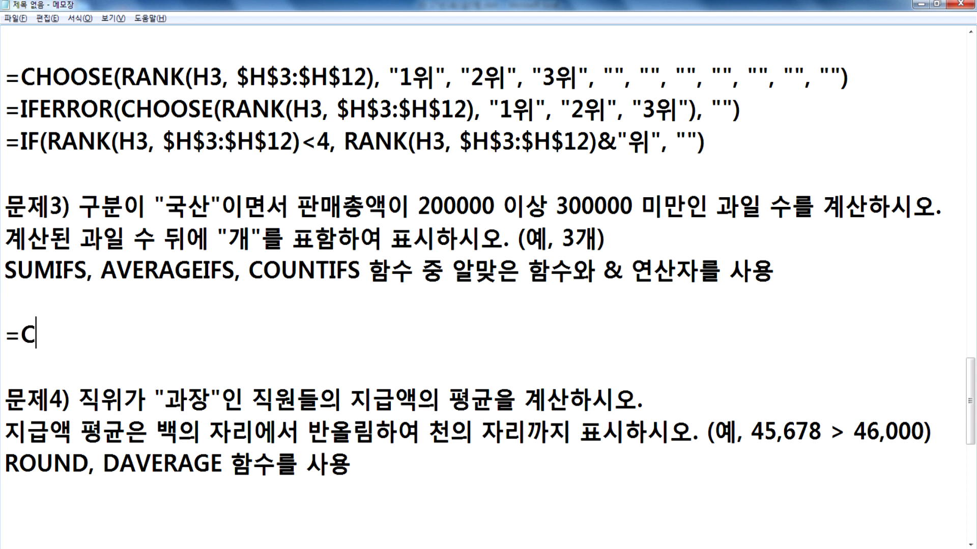
type("OUNTIFS(Q")
key("BackSpace")
key("Hangul")
type("벅ㅇ")
key("BackSpace")
key("BackSpace")
type("범위1,")
type(" 조건1, ㅂ")
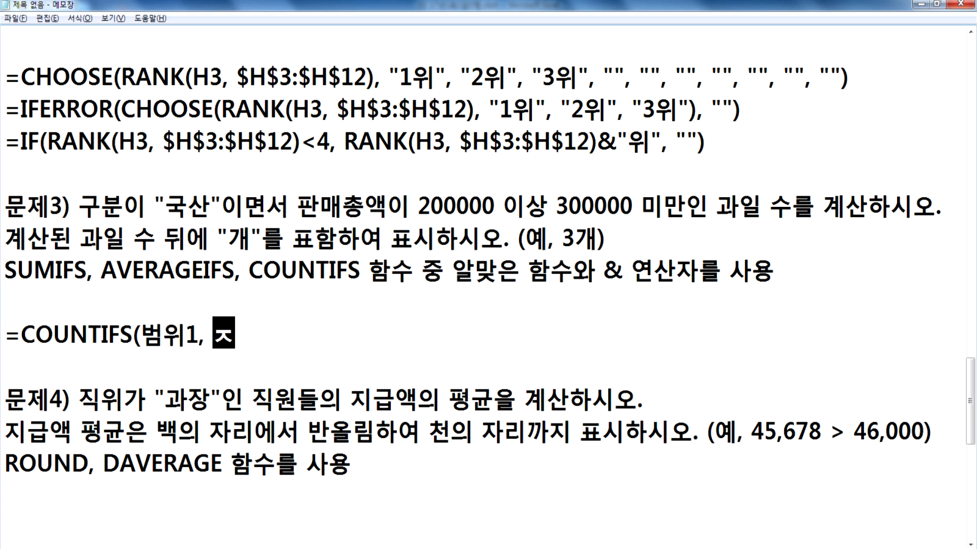
type("범위2, 조건")
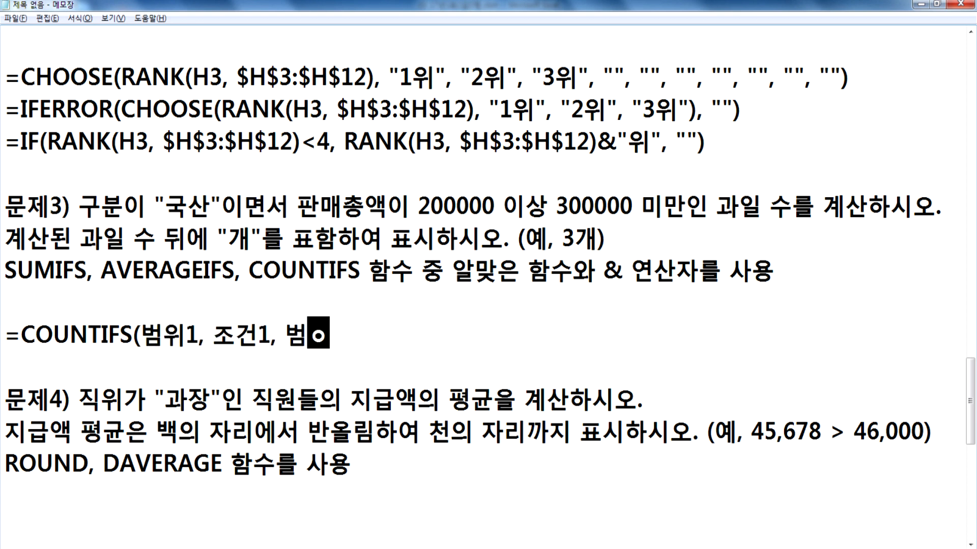
type("2,")
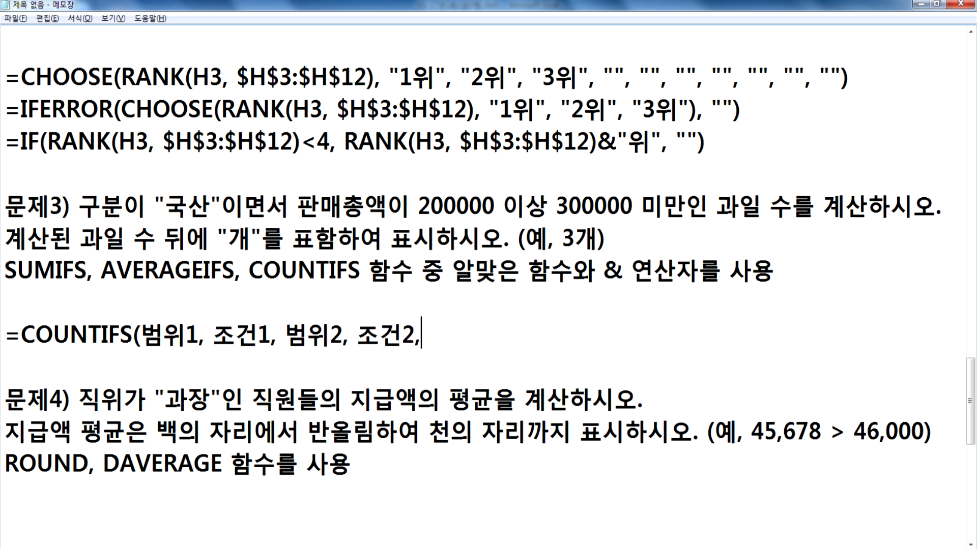
type(" ...)")
key("Return")
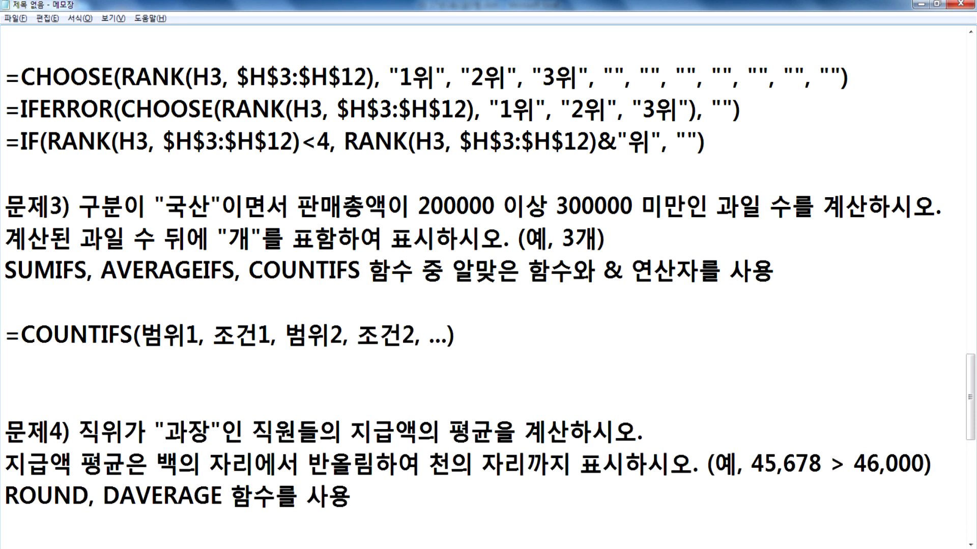
Duplicate the template line and replace 범위1 with 구분 and 조건1 with "국산".
key("Up")
key("shift+Down")
key("ctrl+c")
key("Up")
key("ctrl+v")
key("Right")
key("Right")
key("Right")
key("Right")
key("Right")
key("Right")
key("Right")
key("Right")
key("Right")
key("Right")
key("shift+Right")
key("shift+Right")
key("shift+Right")
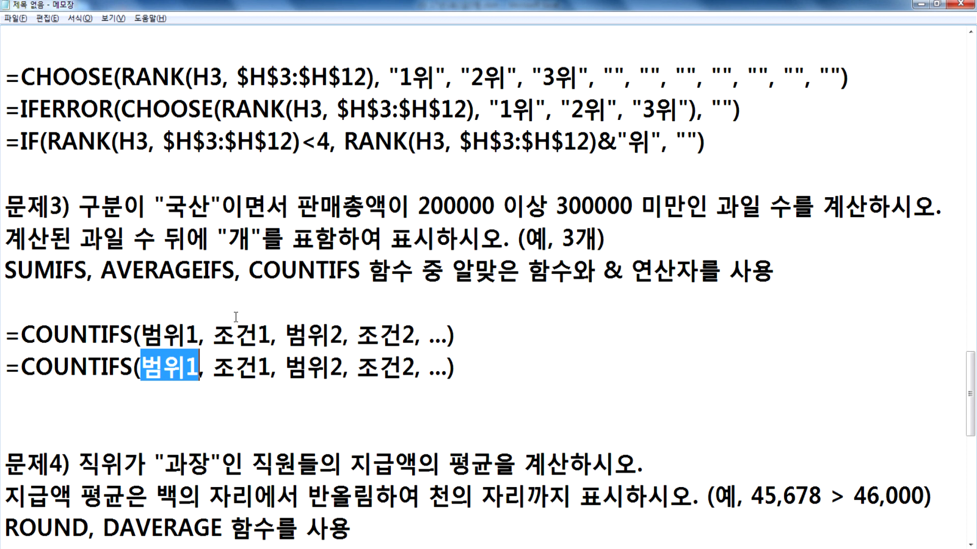
type("RNQNS")
key("BackSpace")
key("BackSpace")
key("BackSpace")
key("BackSpace")
key("BackSpace")
type("구분")
key("Right")
Set the second pair to 판매총액 and the pasted condition 200000 이상 300000 미만.
key("Right")
key("shift+Right")
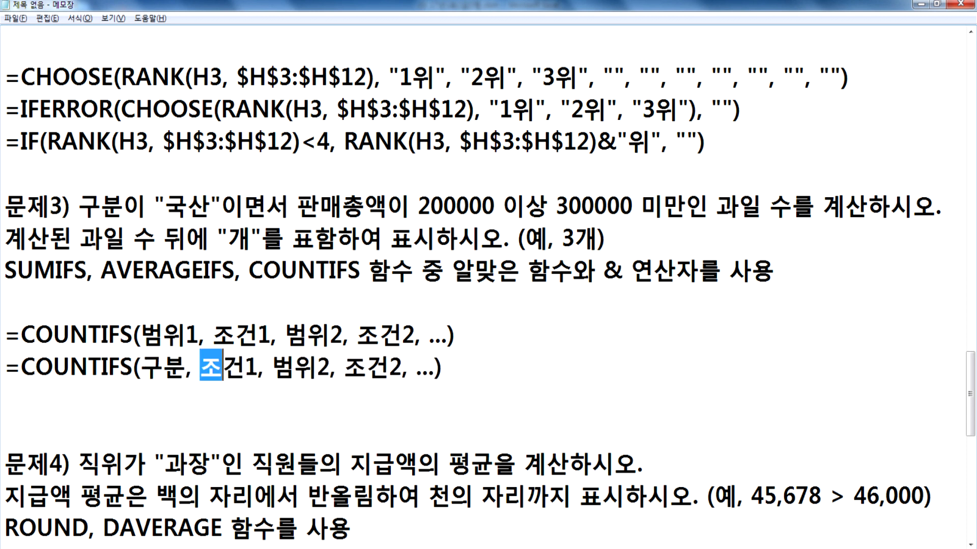
key("shift+Right")
key("shift+Right")
type("\"국사ㄴ\"")
key("Right")
key("Right")
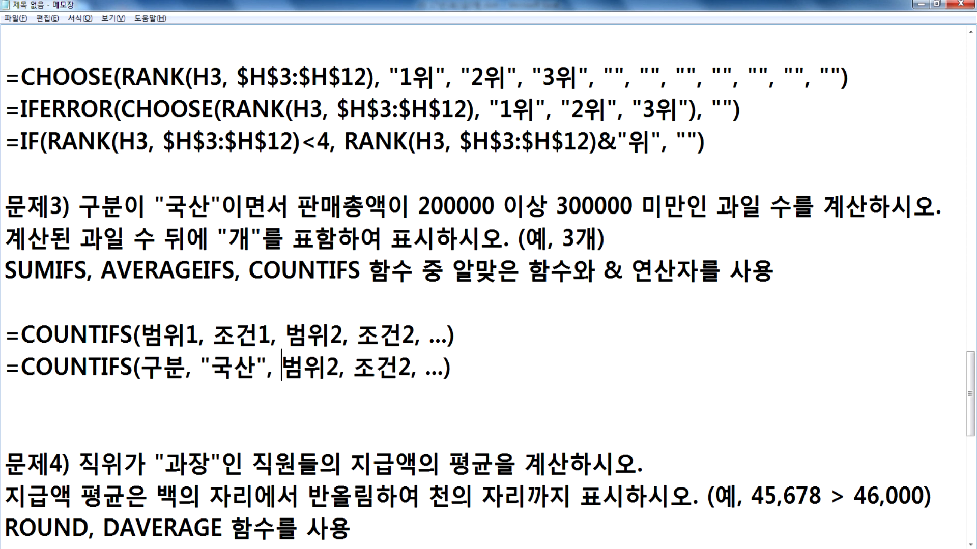
key("shift+Right")
key("shift+Right")
key("shift+Right")
type("판매총액")
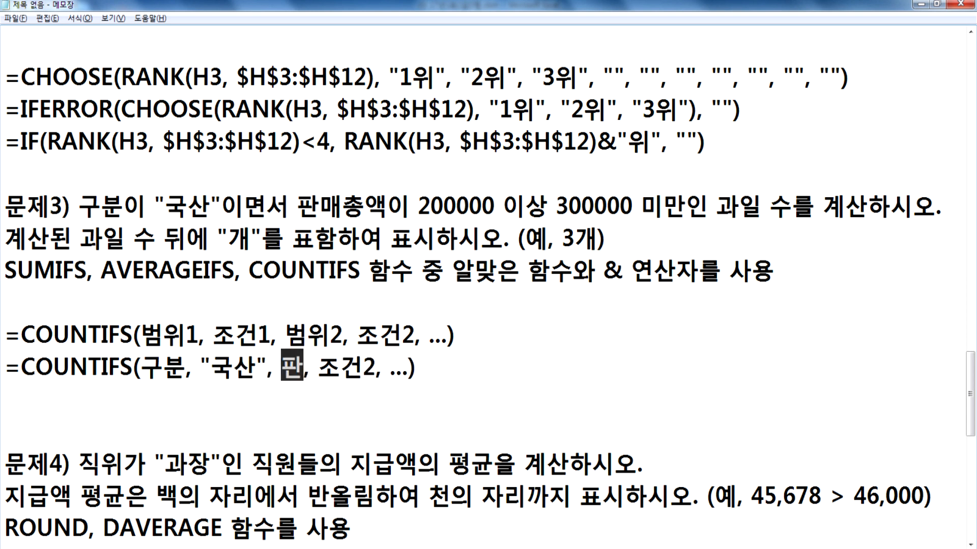
key("Right")
key("Right")
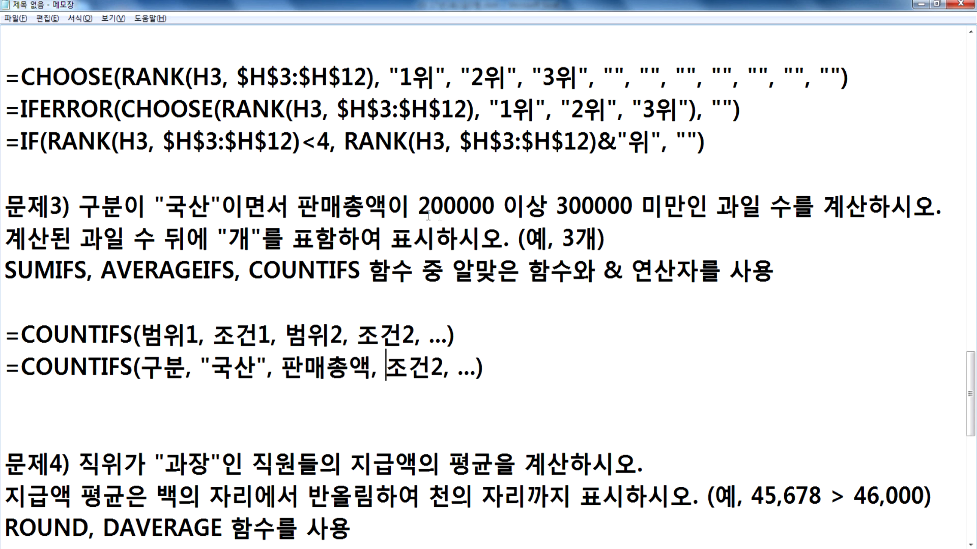
left_click_drag(418, 206, 686, 206)
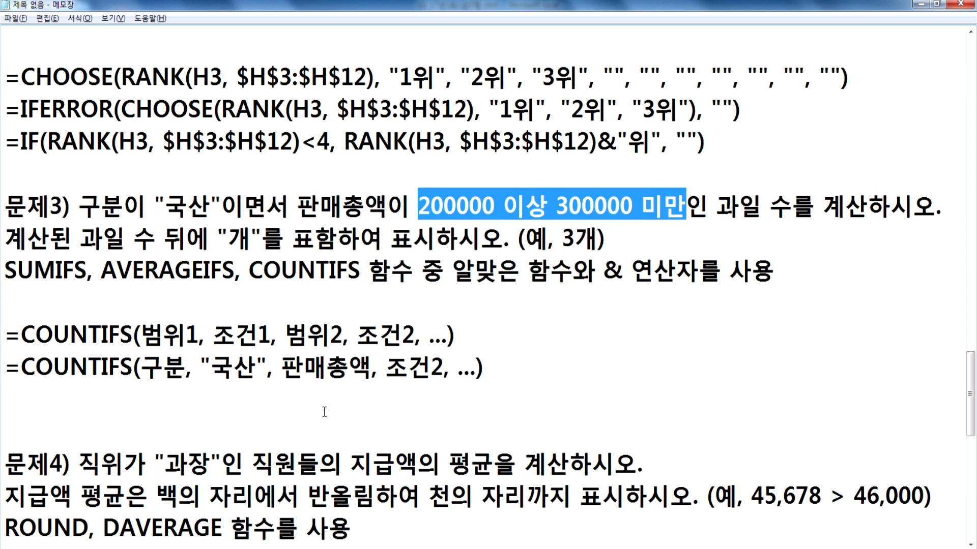
left_click_drag(385, 367, 476, 367)
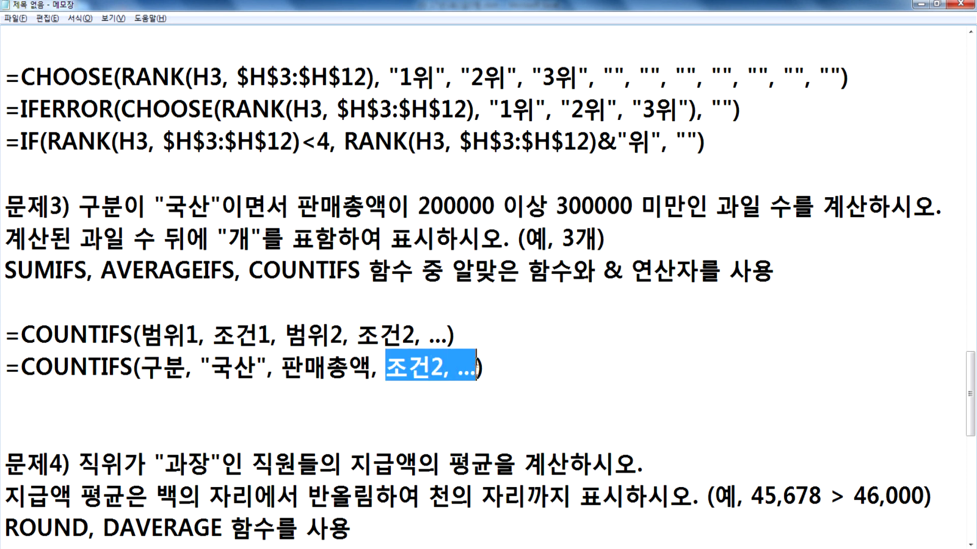
key("ctrl+v")
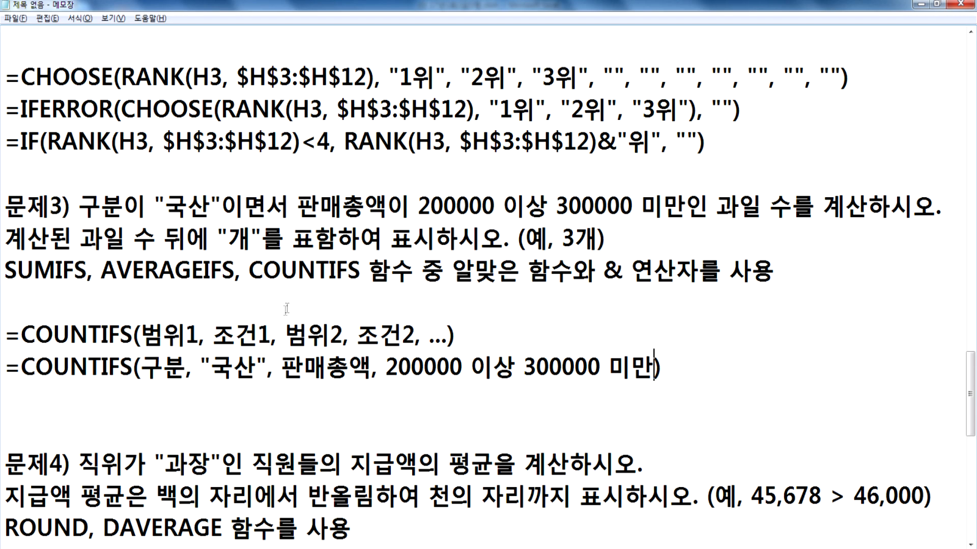
Mark the 국산 rows (사과, 수박, 딸기, 포도, 배) in the Excel fruit table.
key("alt+Tab")
left_click(174, 144)
left_click(158, 160)
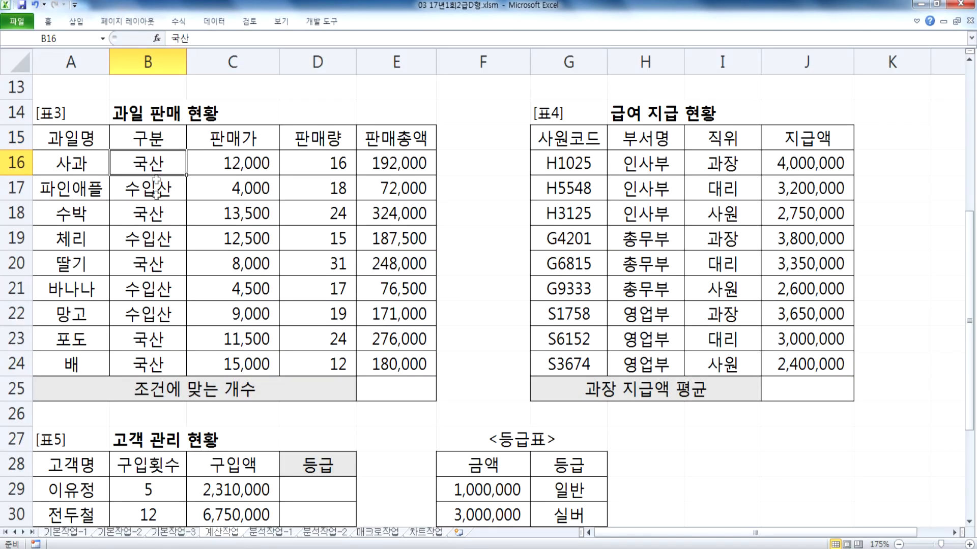
left_click_drag(146, 162, 371, 163)
left_click_drag(161, 209, 397, 214)
left_click_drag(150, 265, 396, 263)
left_click_drag(135, 338, 384, 359)
key("alt+Tab")
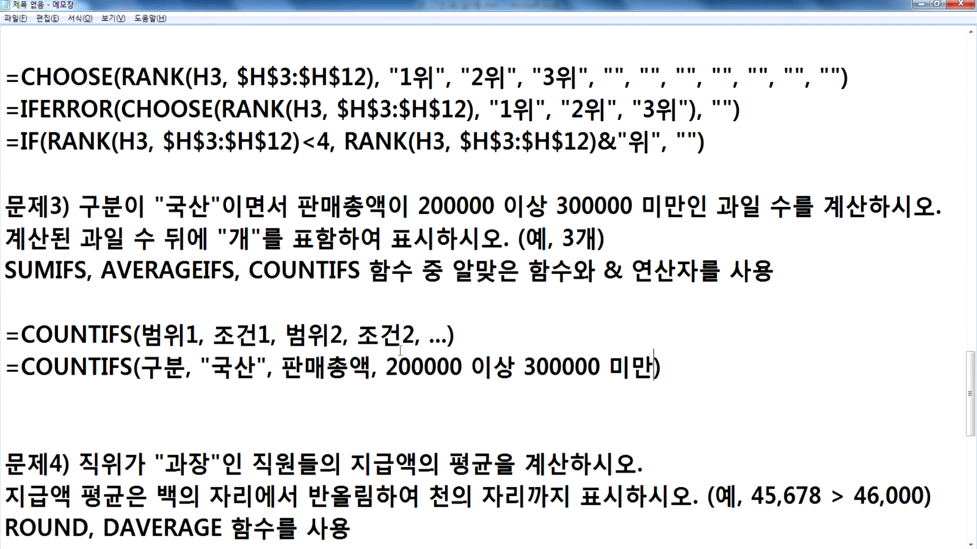
key("alt+Tab")
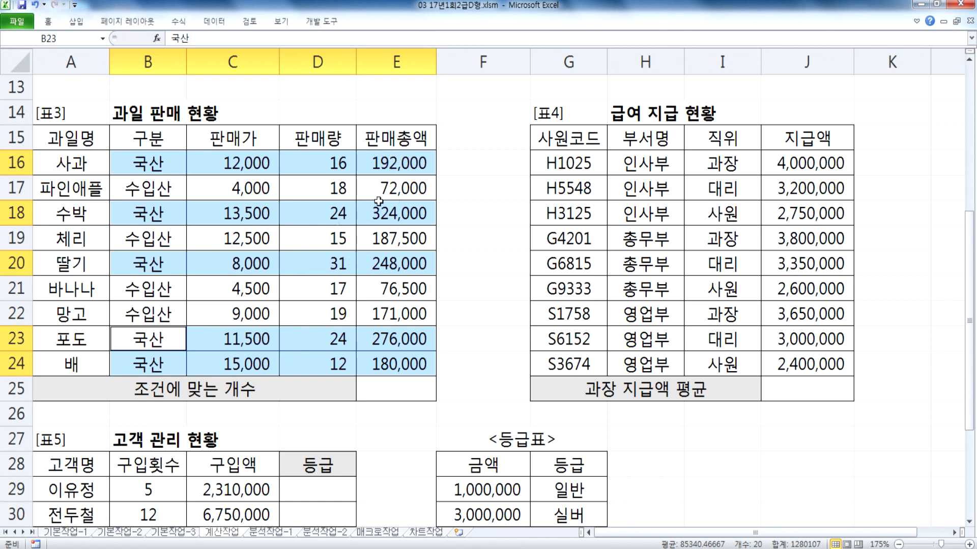
Highlight the 딸기 and 포도 rows as the qualifying 국산 fruits, then go back to Notepad.
left_click_drag(139, 267, 381, 263)
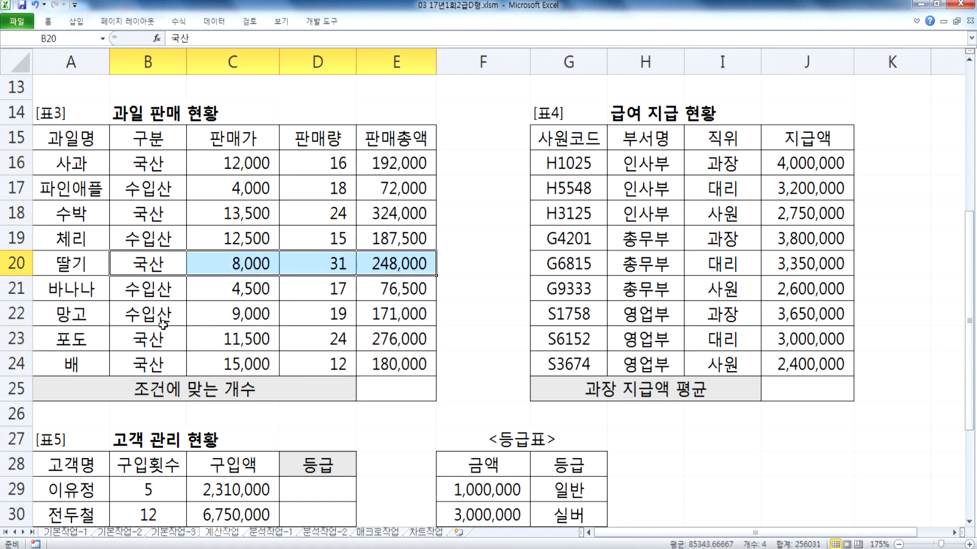
left_click_drag(139, 337, 398, 336, "ctrl")
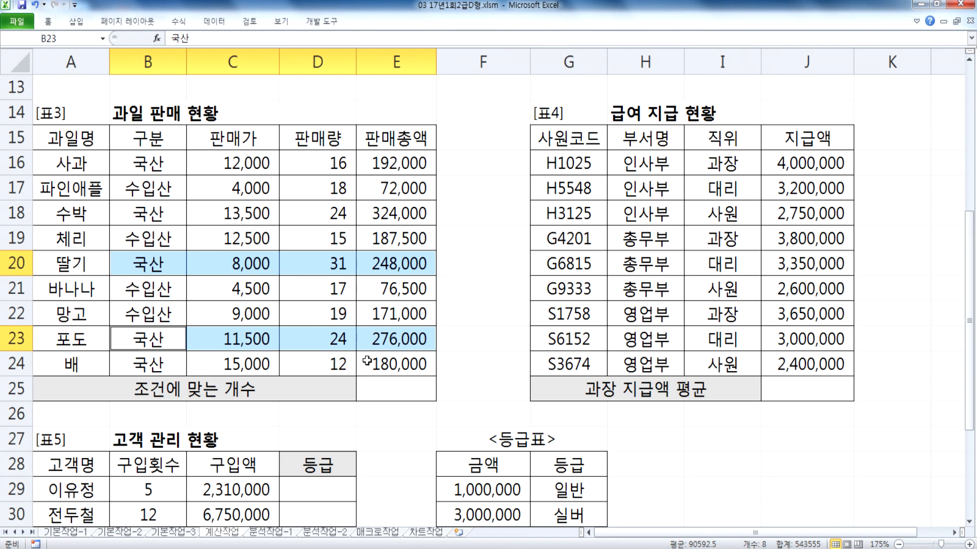
key("alt+Tab")
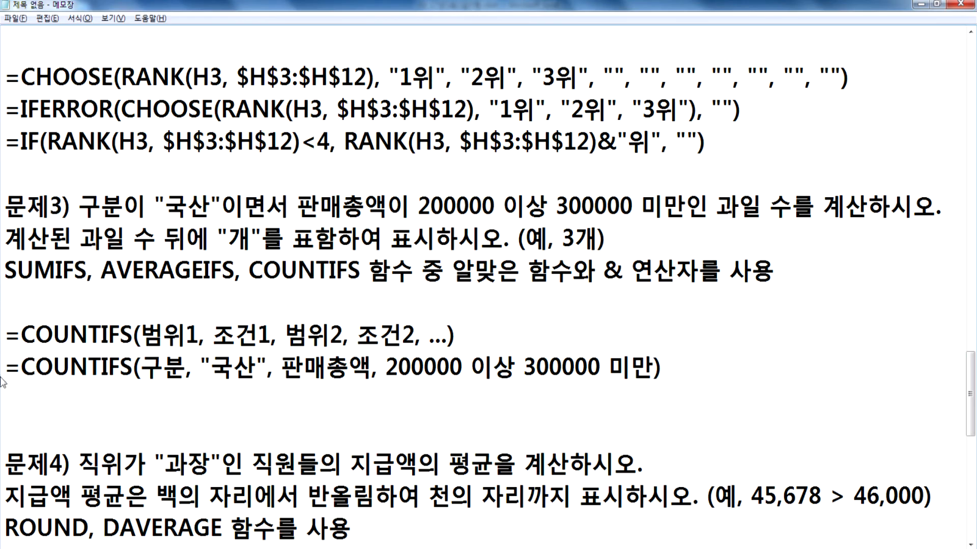
Duplicate the 문제3 draft line and replace 구분 with the range B16:B24.
left_click_drag(7, 366, 93, 392)
key("ctrl+c")
left_click(93, 392)
key("ctrl+v")
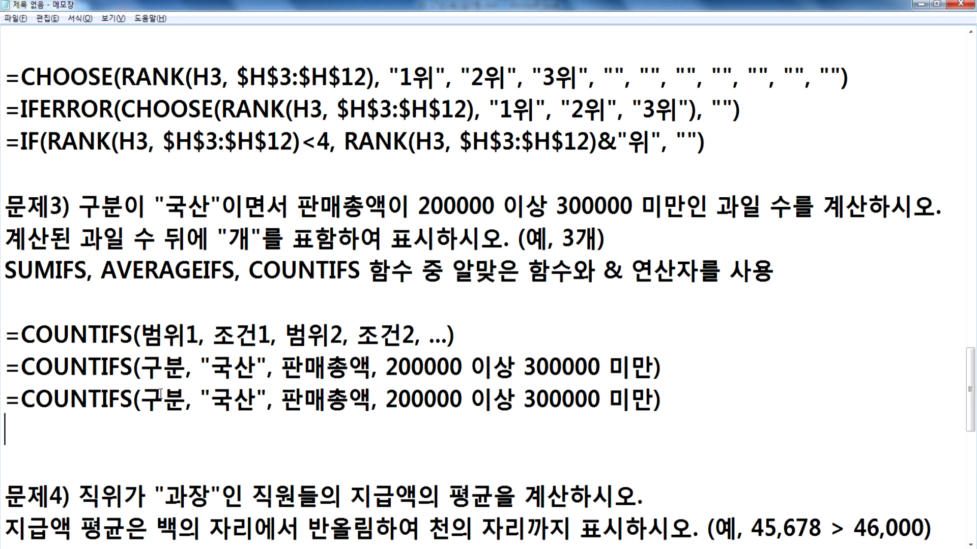
double_click(145, 400)
key("alt+Tab")
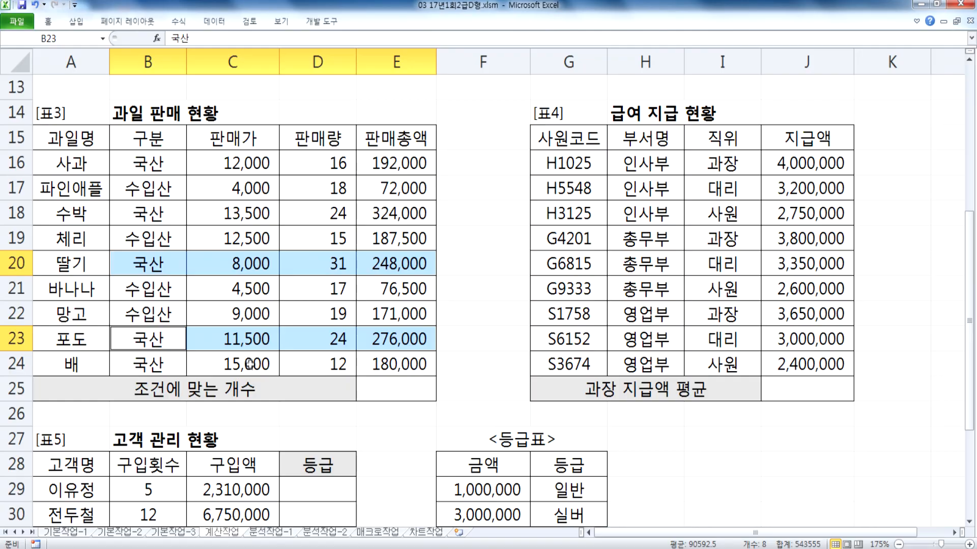
key("alt+Tab")
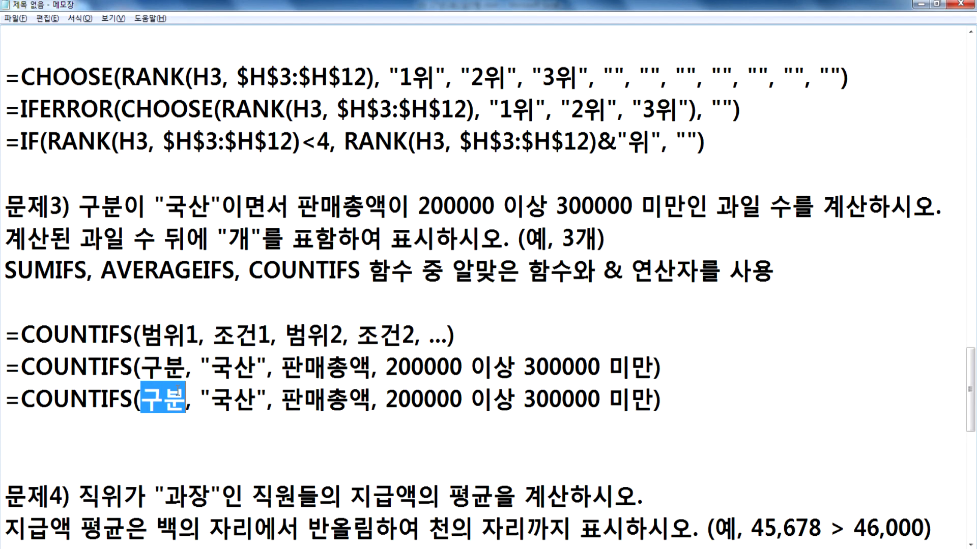
type("B16:B24")
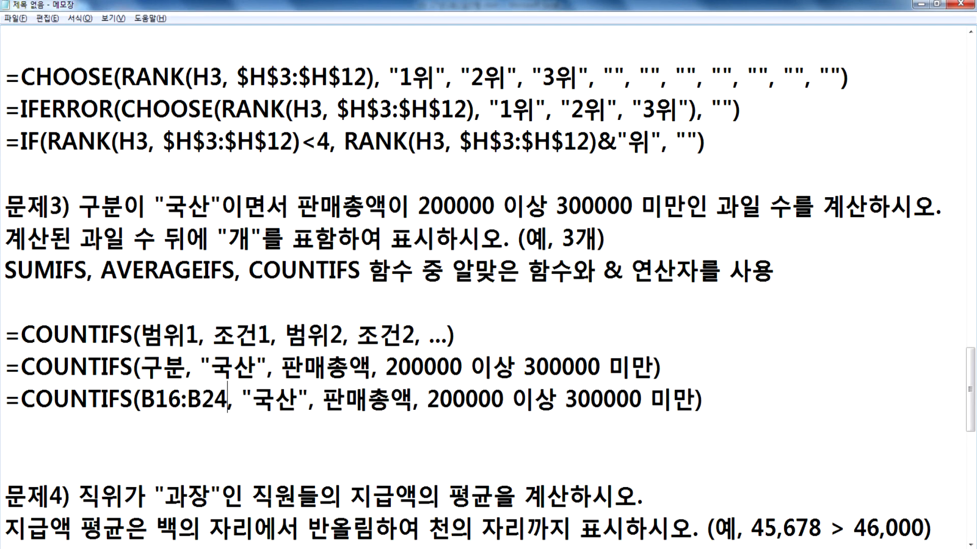
Replace 판매총액 with the range E16:E24 after checking the table's column.
key("alt+Tab")
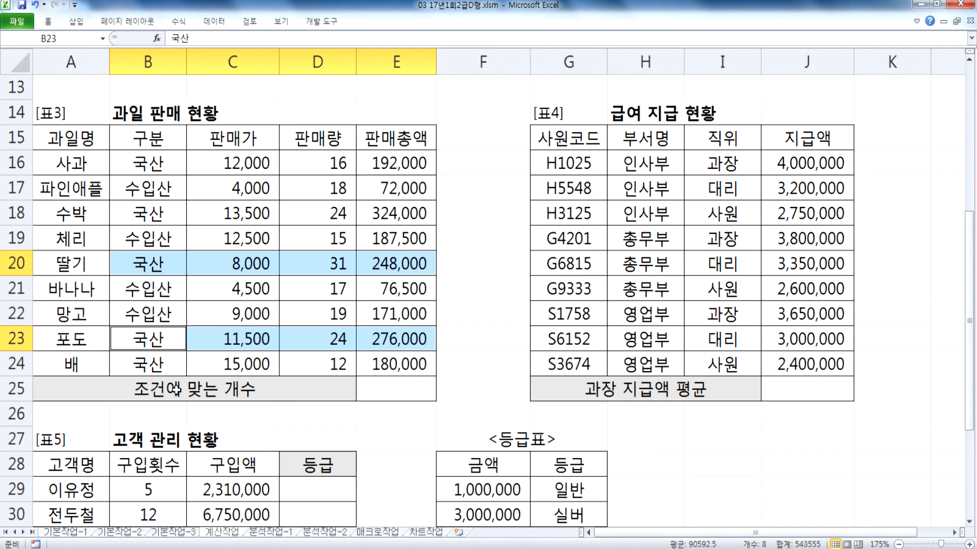
key("alt+Tab")
key("Right")
key("Right")
key("Right")
key("Right")
key("Right")
key("Right")
key("Right")
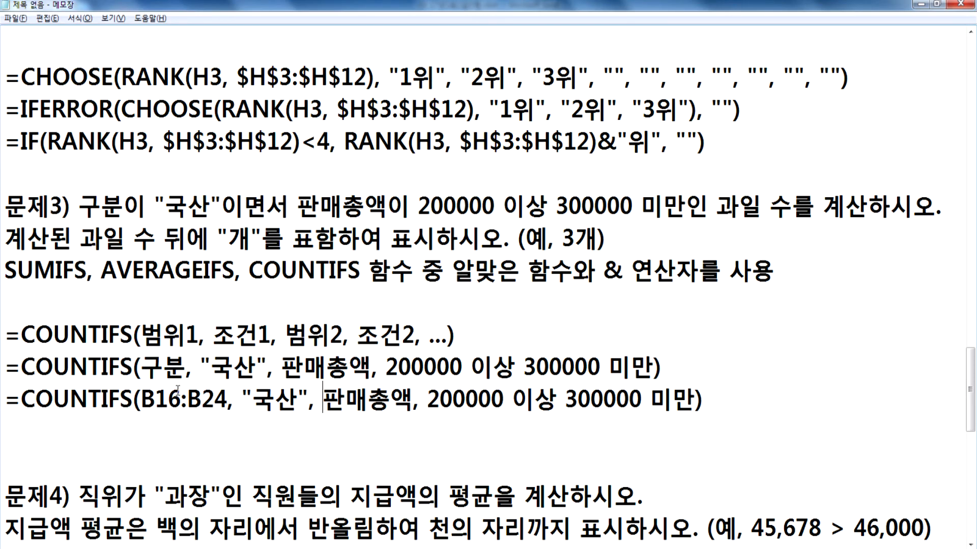
key("shift+Right")
key("shift+Right")
key("shift+Right")
key("shift+Right")
key("alt+Tab")
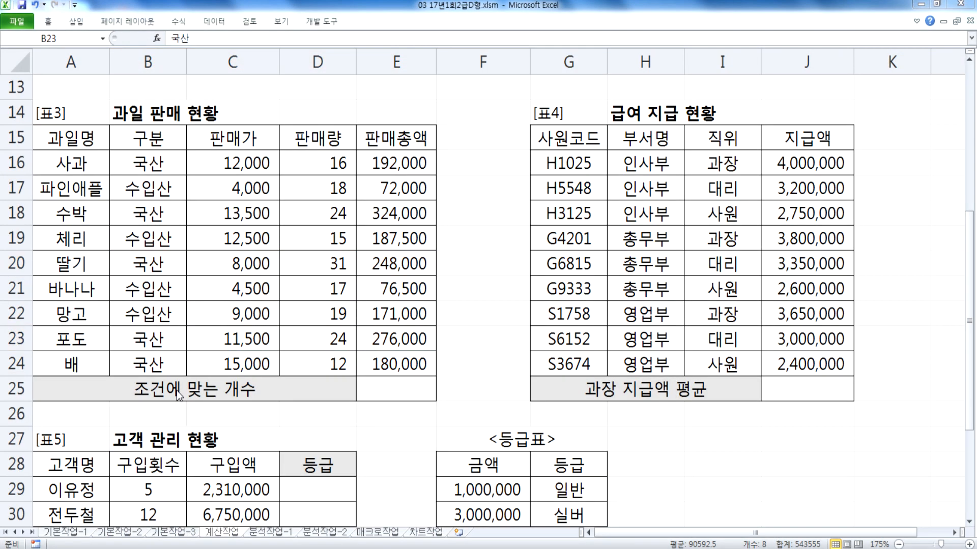
key("alt+Tab")
type("E16")
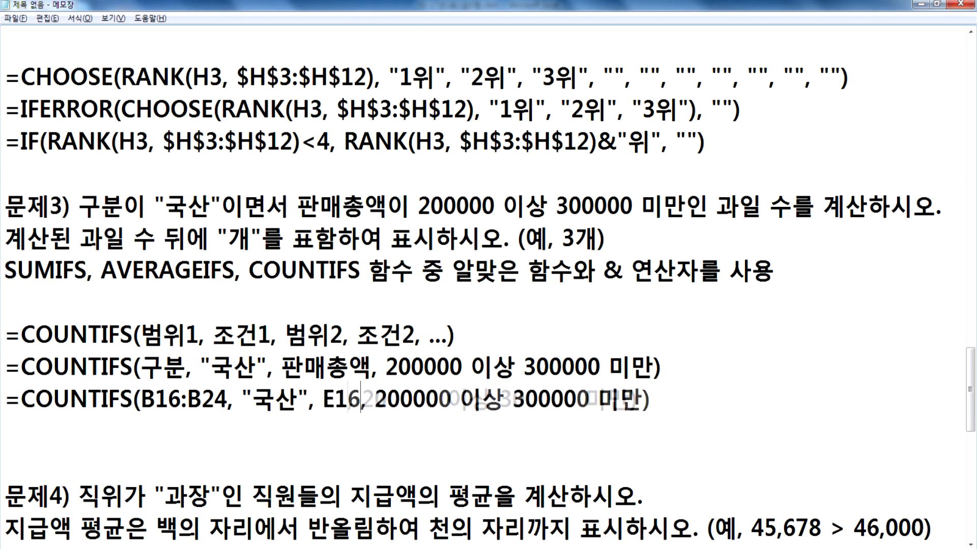
type(":")
type("E24")
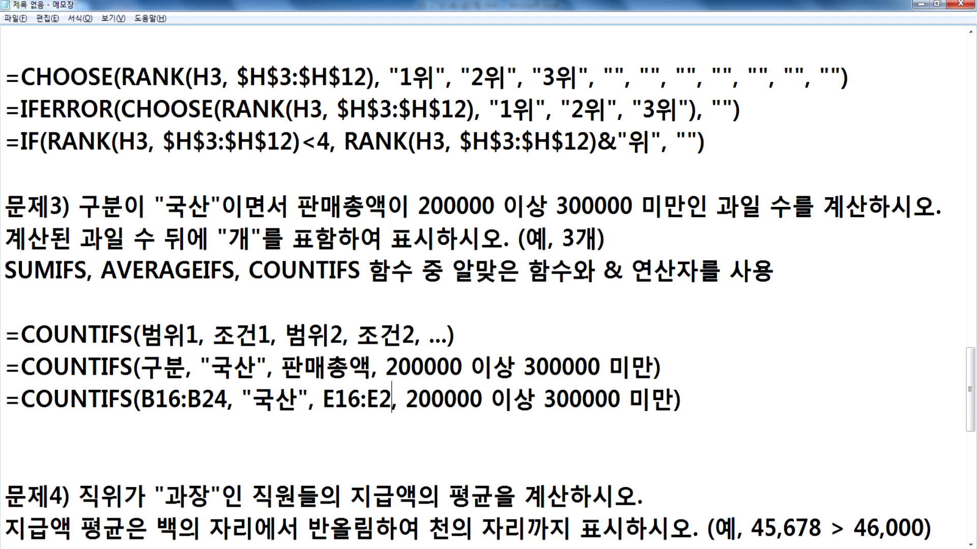
key("Right")
key("Right")
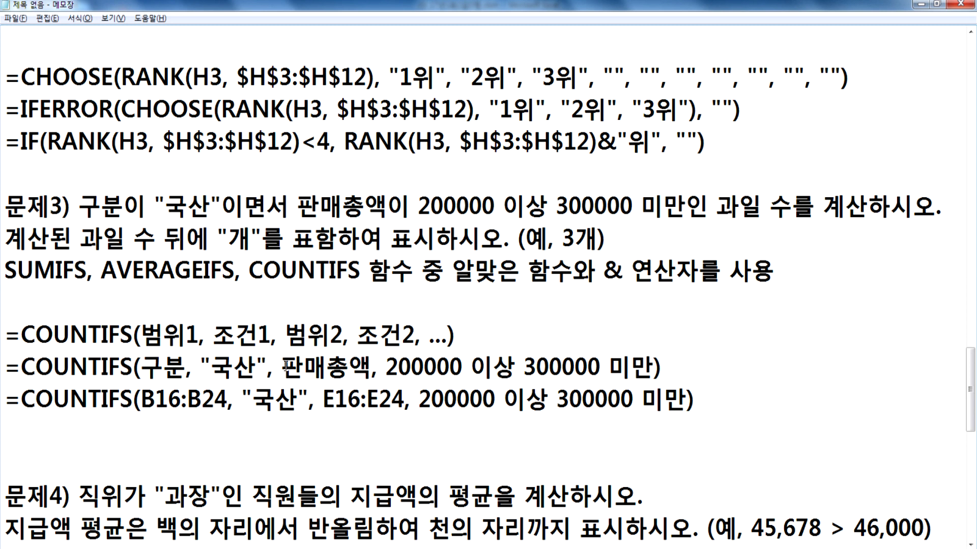
Duplicate the COUNTIFS line and insert ', 판매총액,' after 이상 to split the amount condition.
left_click_drag(3, 371, 3, 396)
key("ctrl+c")
key("ctrl+v")
key("ctrl+v")
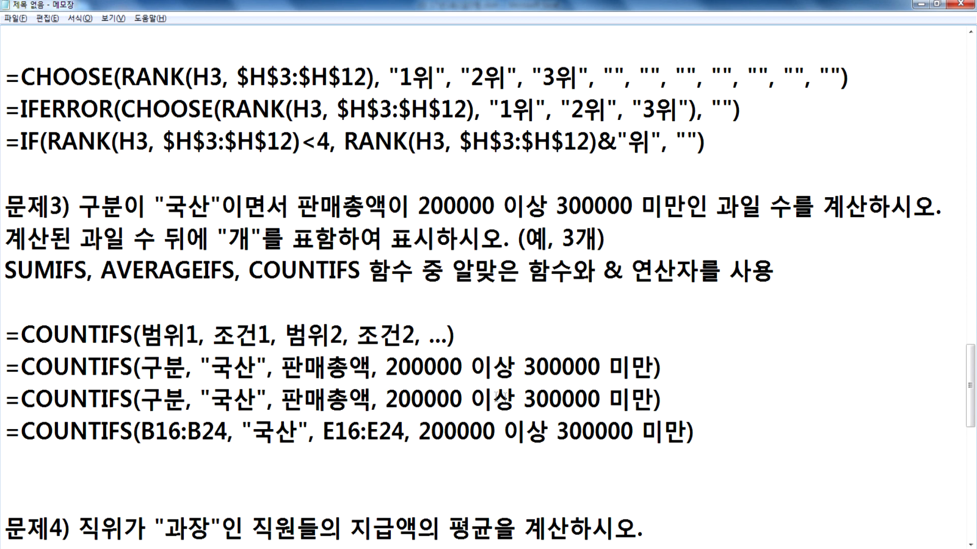
left_click(515, 399)
type(", ")
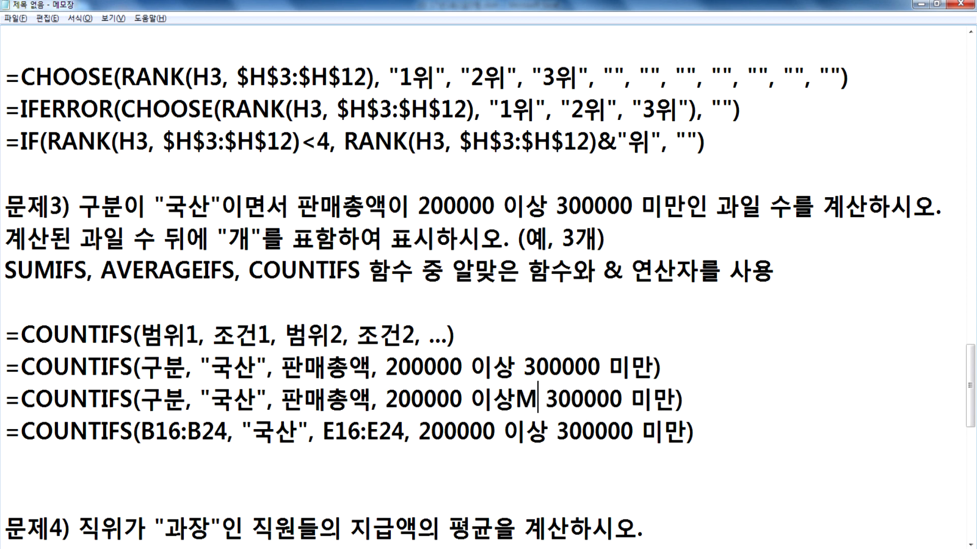
type("판매총액")
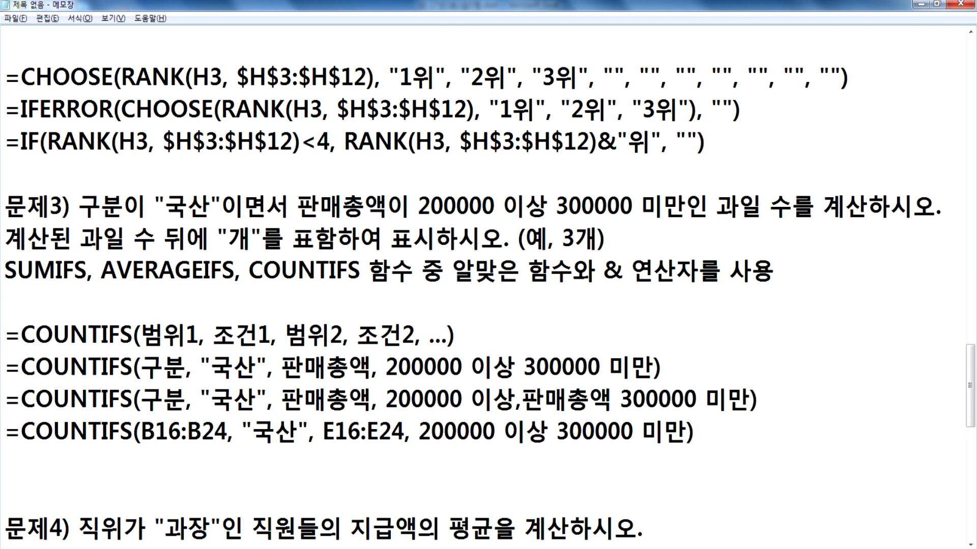
type(",")
key("Left")
key("Left")
key("Left")
key("Left")
key("Left")
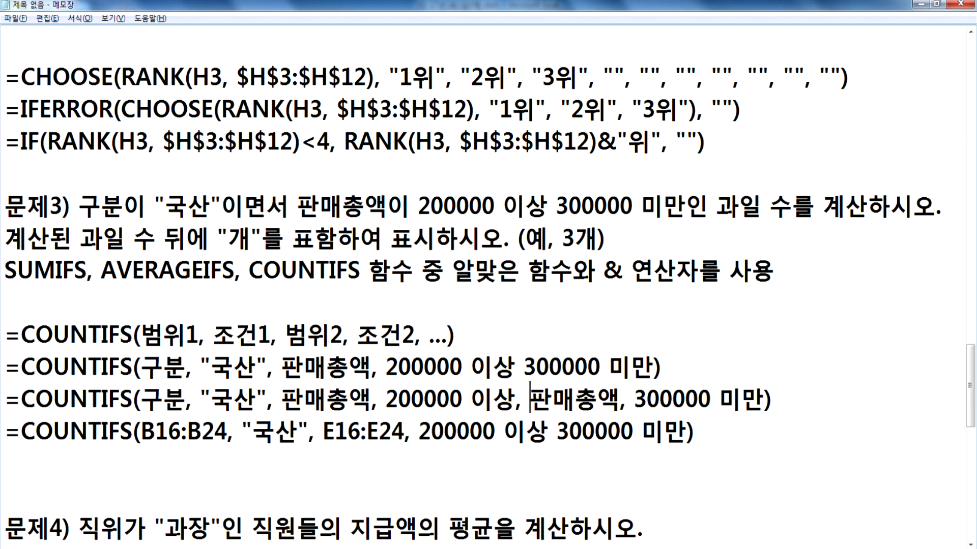
Rewrite the lower bound as ">=200000" followed by a second E16:E24 range.
left_click(420, 432)
type("\">")
key("Right")
key("Right")
key("Right")
key("Right")
key("Right")
key("Right")
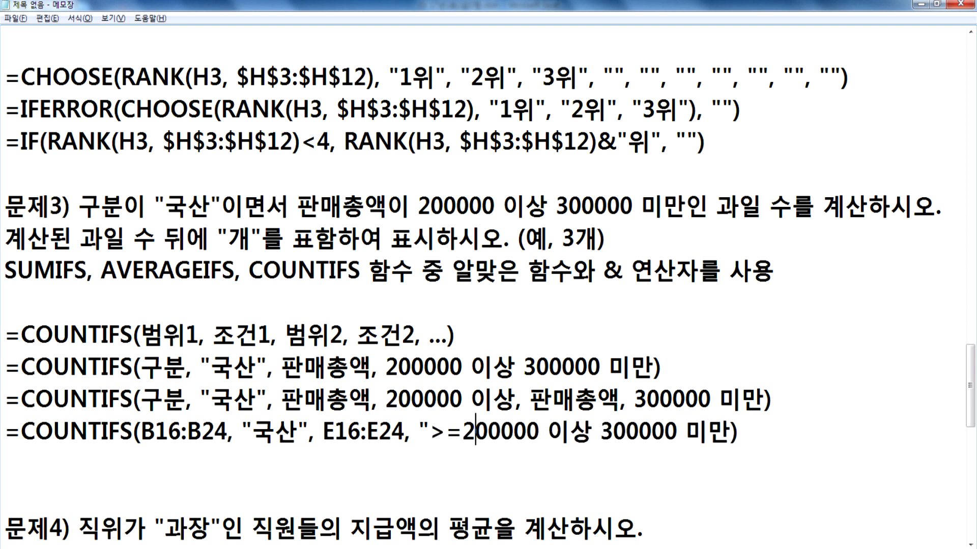
type("\",")
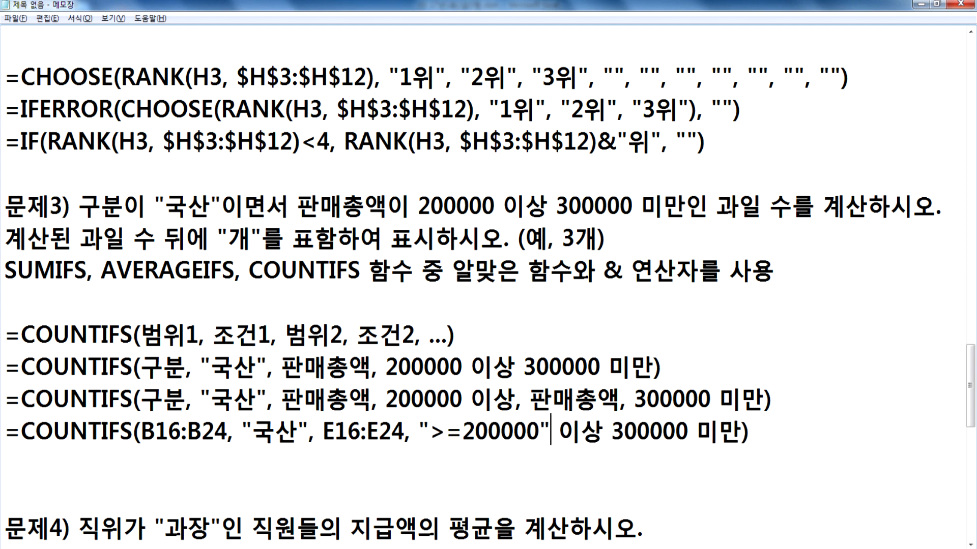
key("Delete")
key("Delete")
type("ㄷ16")
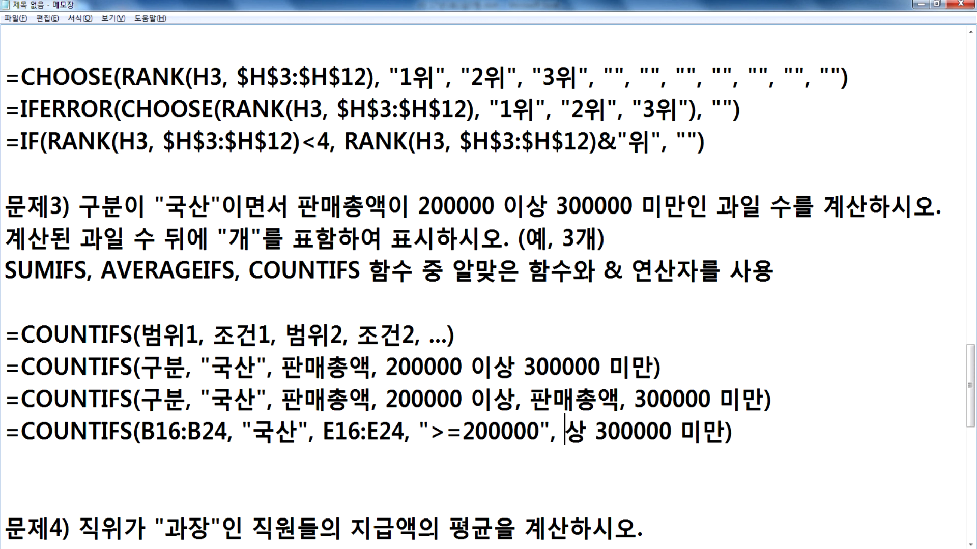
key("BackSpace")
key("BackSpace")
key("BackSpace")
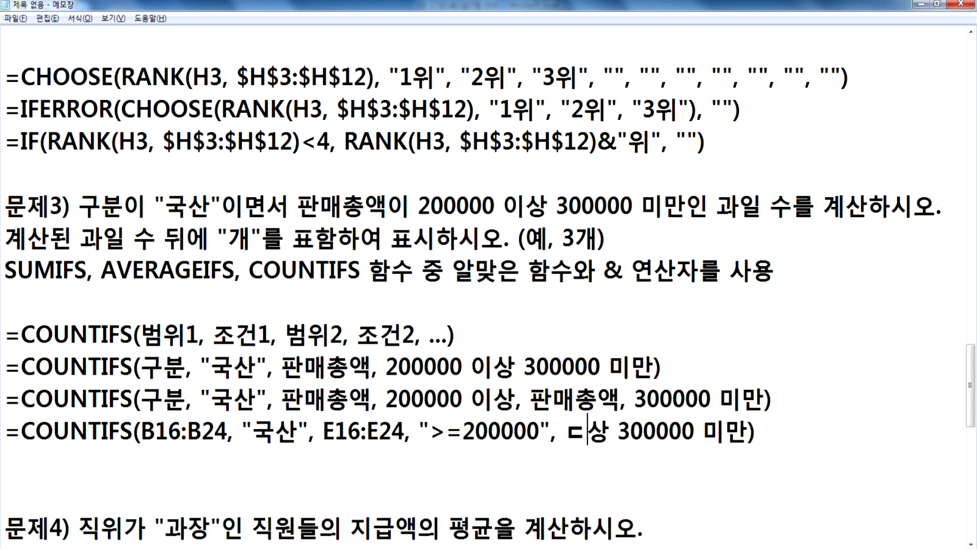
type("E1")
type("6:W")
type("24")
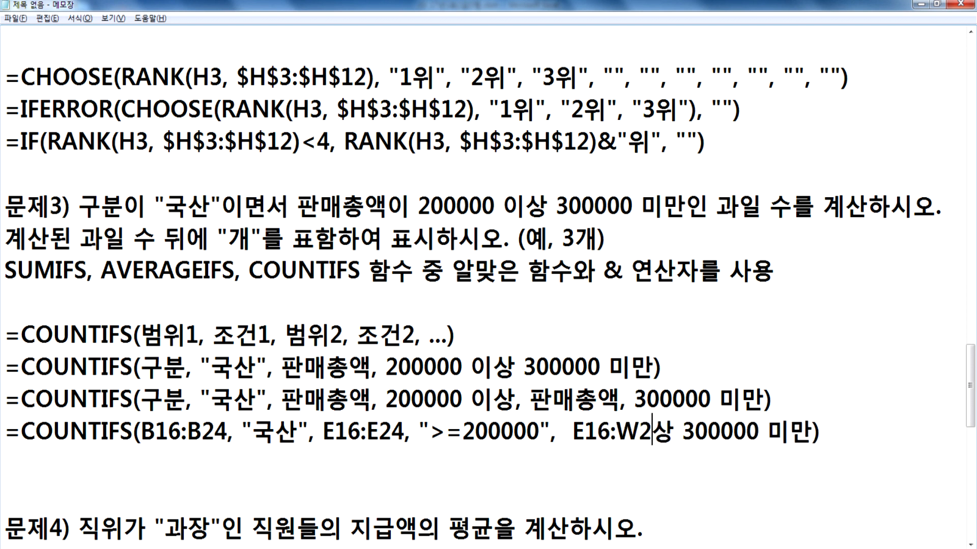
type(",")
key("Left")
key("Left")
key("Left")
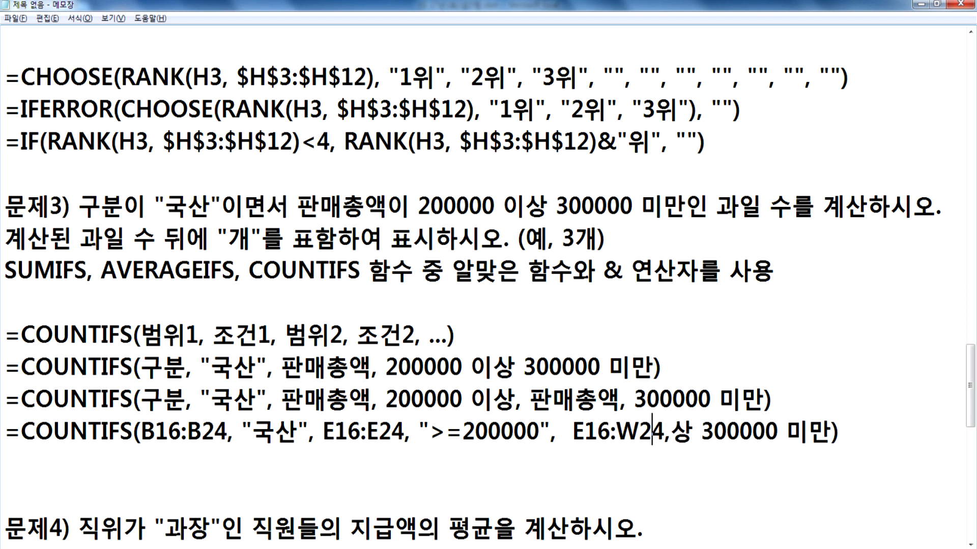
key("BackSpace")
type("E")
key("Right")
key("Right")
key("Right")
key("Delete")
Make the upper bound "<=300000", tidy spacing, and review the B16:B24 and E16:E24 ranges.
type("\"<")
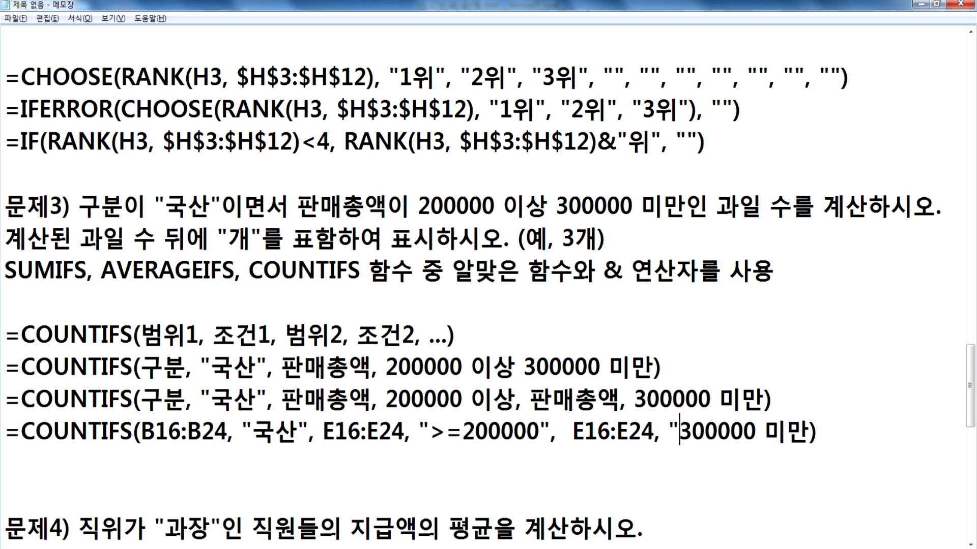
type("=")
key("Right")
key("Right")
key("Right")
key("Right")
key("Right")
key("Right")
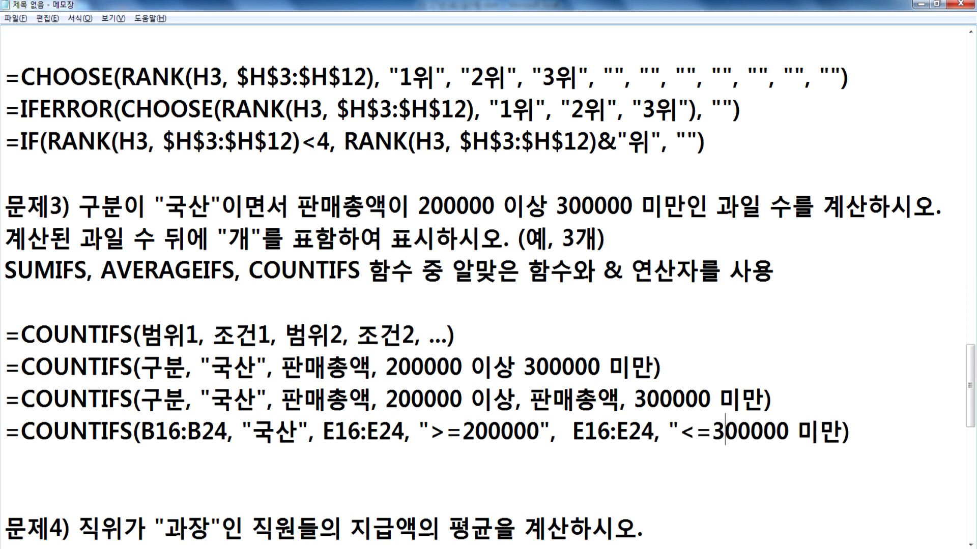
type("\"")
key("Delete")
key("Delete")
key("Delete")
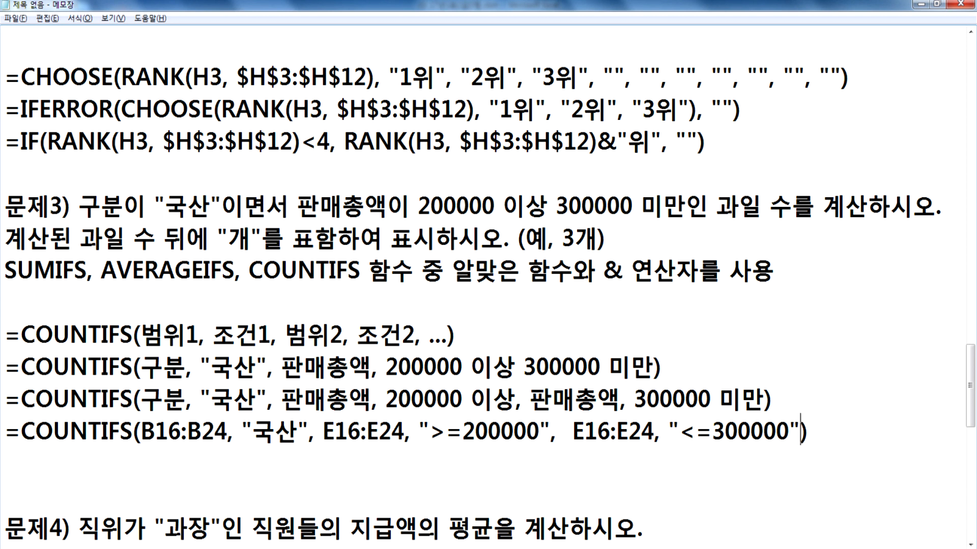
left_click(565, 432)
key("Delete")
left_click_drag(141, 432, 228, 432)
left_click_drag(342, 433, 406, 432)
left_click_drag(577, 432, 634, 432)
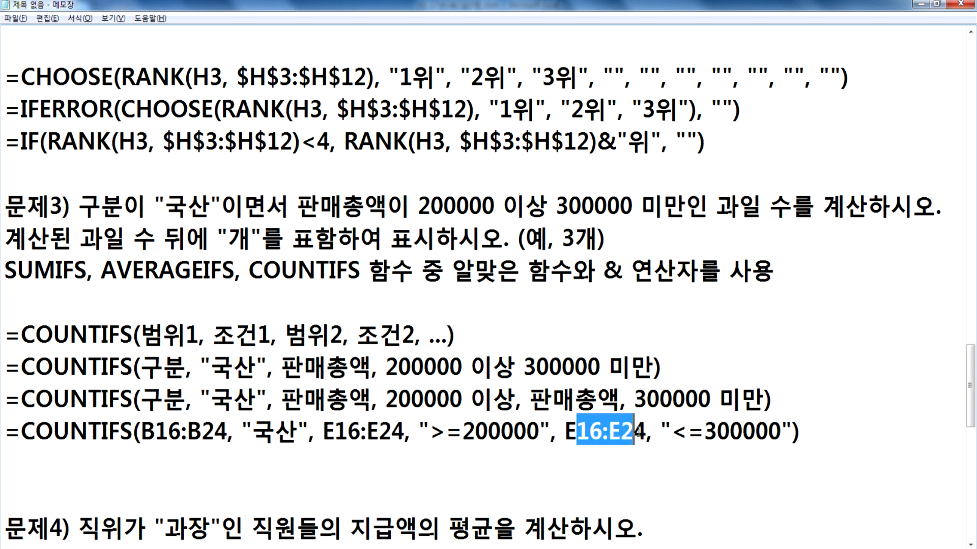
Insert '범위3, 조건3,' before the ellipsis in the COUNTIFS template line, then copy the completed formula line.
left_click(430, 339)
type("머")
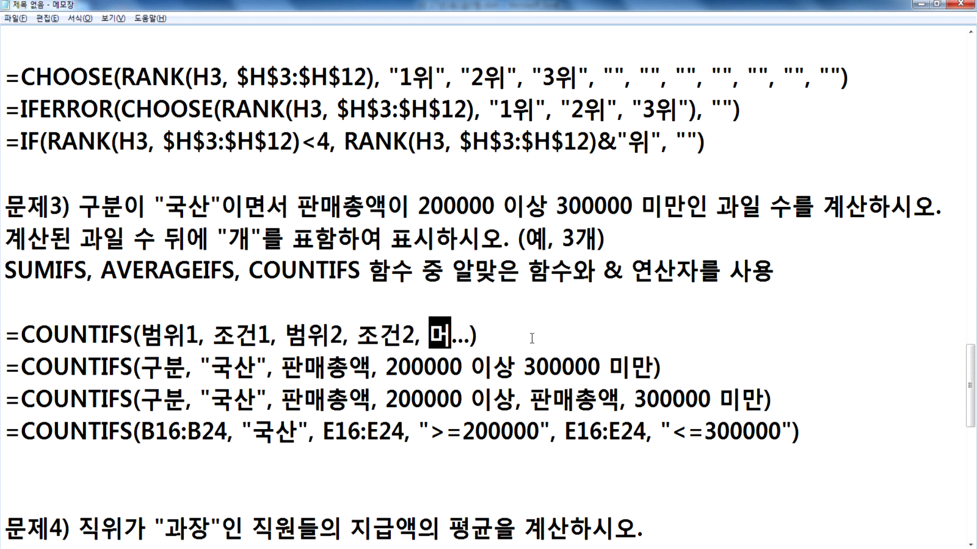
key("BackSpace")
type("ㅂ")
key("BackSpace")
key("BackSpace")
type("범위3, 조건3,")
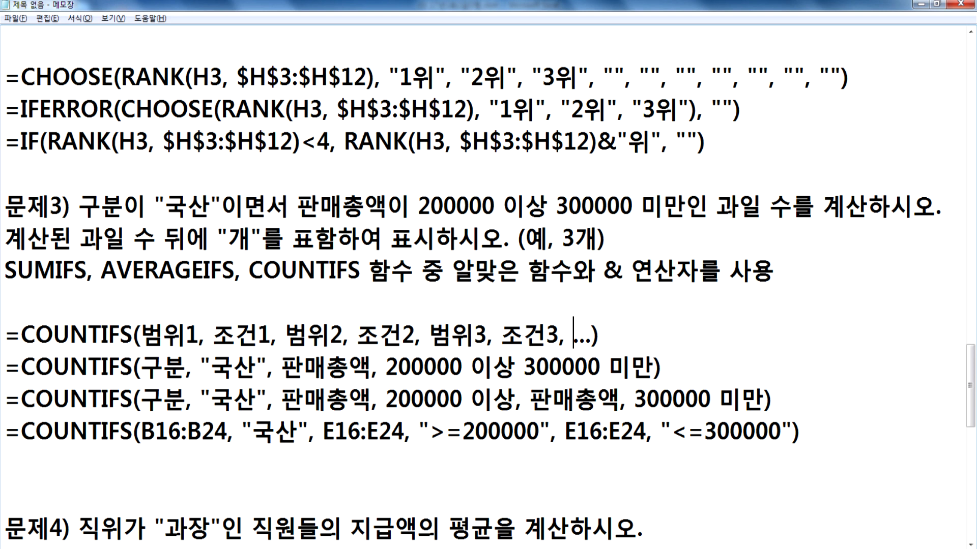
left_click_drag(799, 431, 3, 431)
key("ctrl+c")
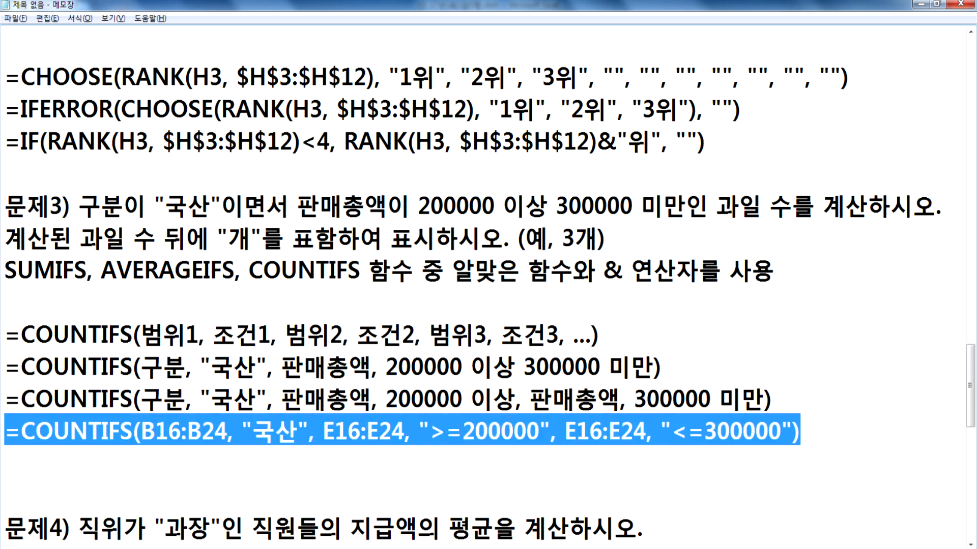
key("alt+Tab")
Paste the COUNTIFS formula into cell E25 and confirm it returns 2.
double_click(407, 396)
key("ctrl+v")
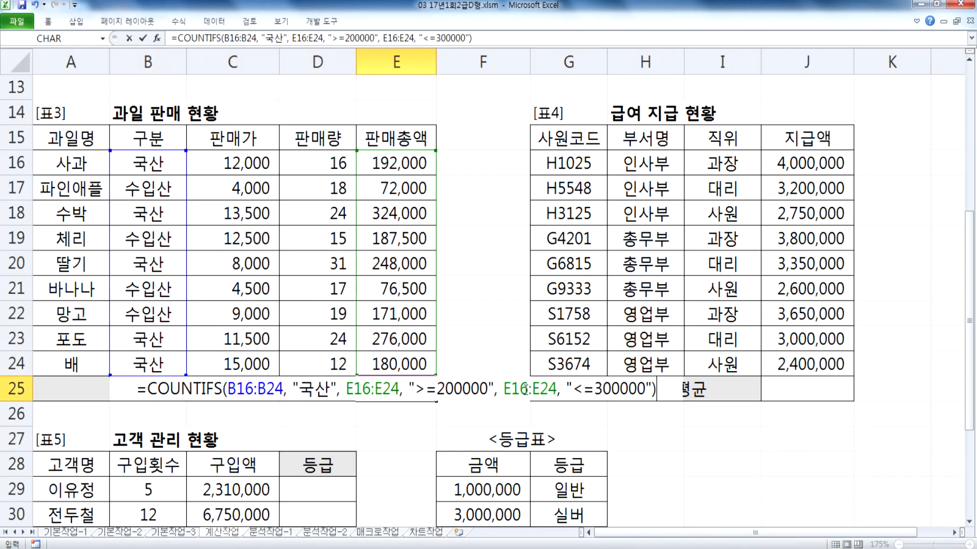
key("Return")
left_click(402, 387)
Back in the Notepad draft, move below the formulas down to the 문제4 ROUND/DAVERAGE task.
key("alt+Tab")
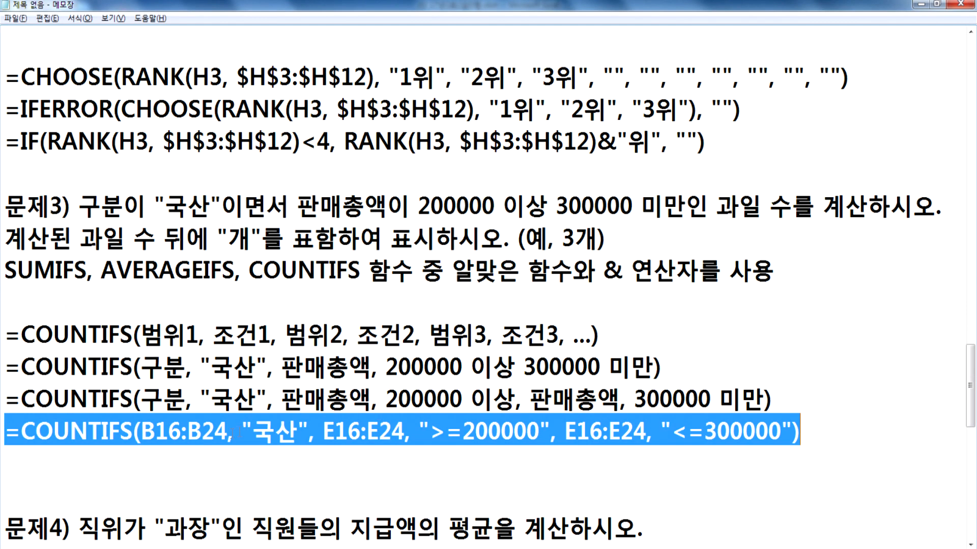
left_click(174, 425)
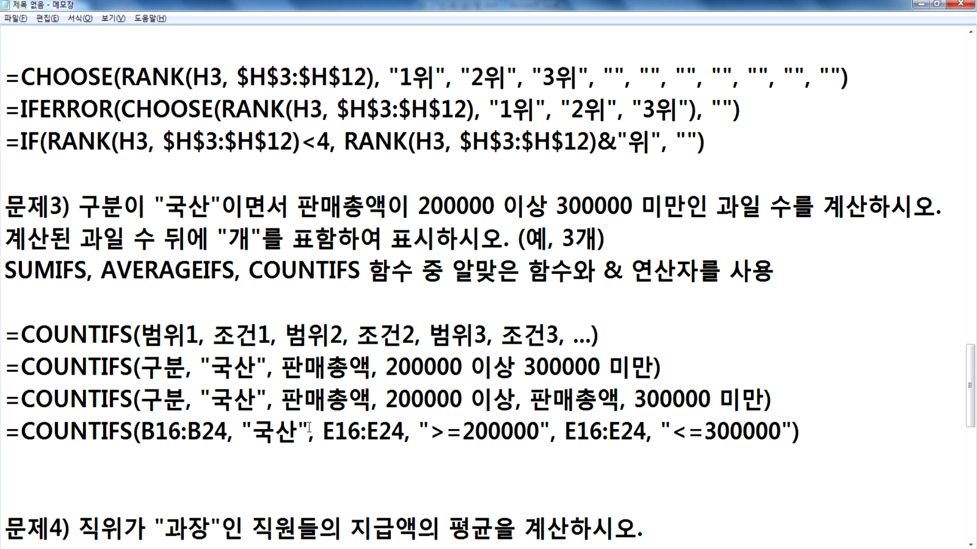
left_click(287, 468)
scroll(294, 460, "down", 1)
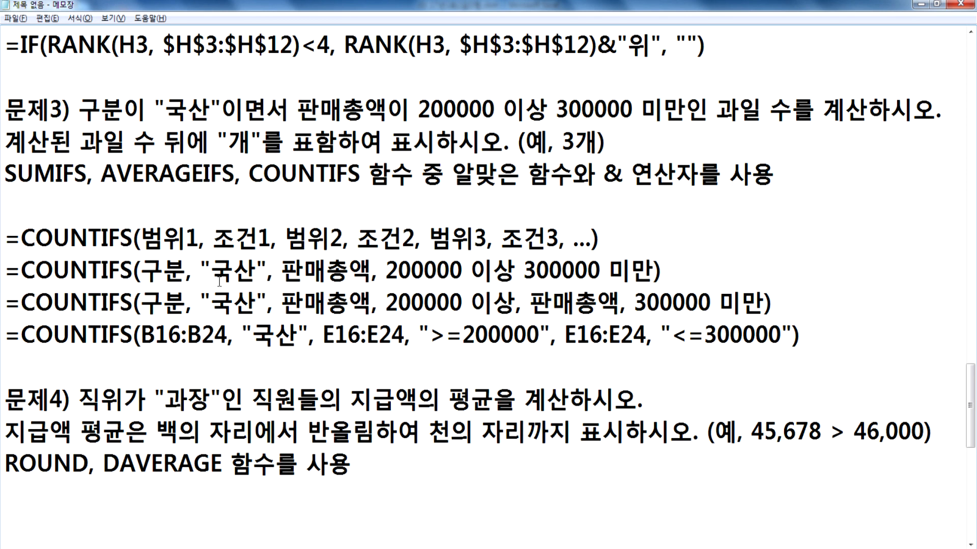
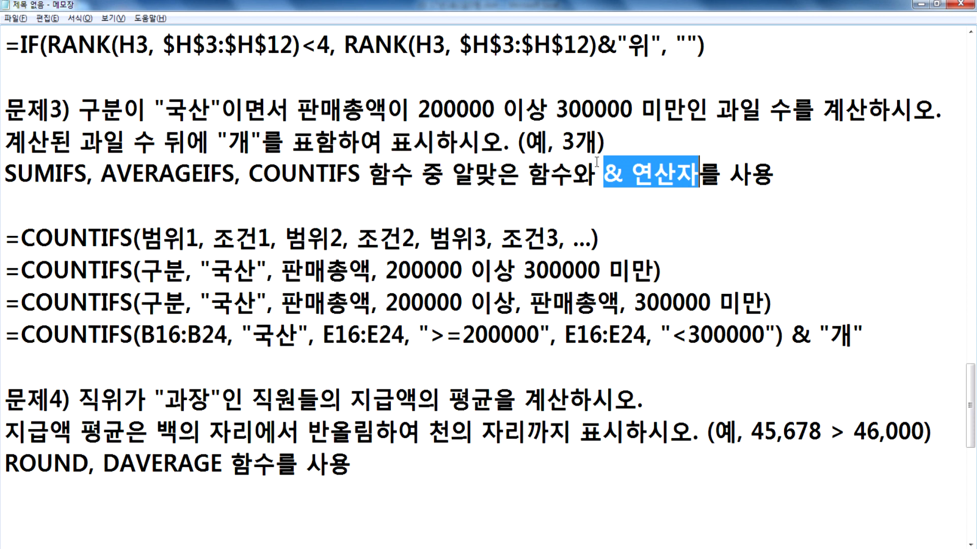
Move below the finished COUNTIFS formula in Notepad and scroll down to problem 4.
left_click(351, 366)
scroll(390, 356, "down", 2)
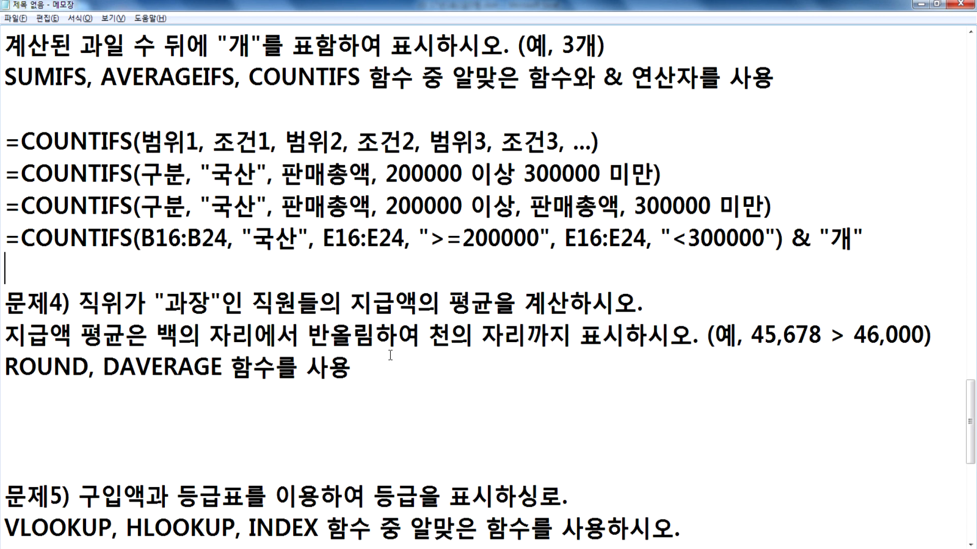
scroll(391, 355, "down", 1)
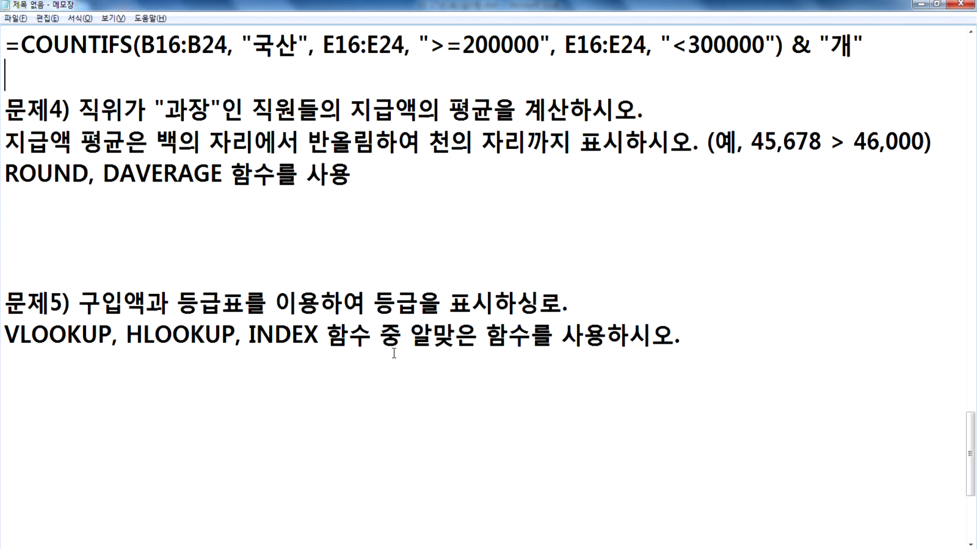
Check the Excel sheet's 과장 criteria cells I15:I16 before writing the problem 4 notes.
left_click(108, 231)
key("alt+Tab")
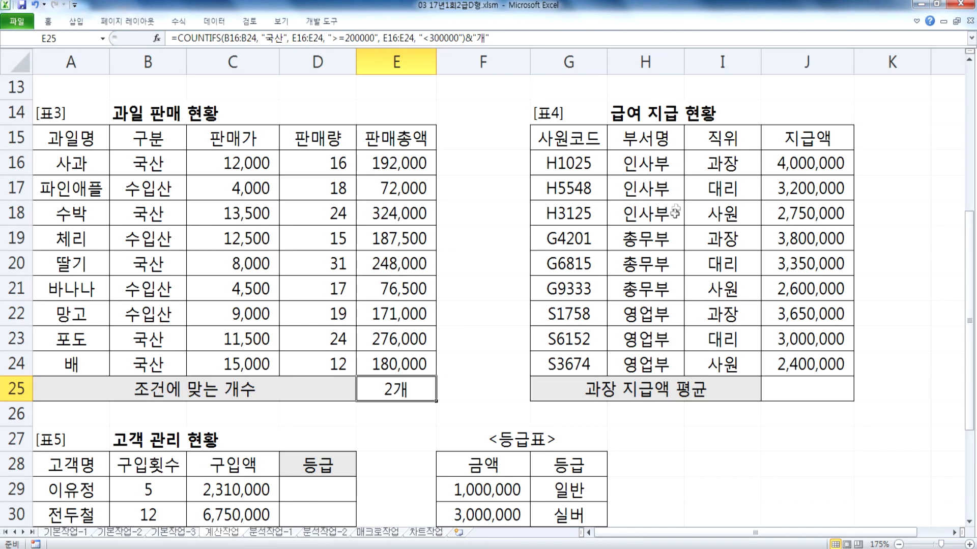
left_click_drag(731, 140, 732, 161)
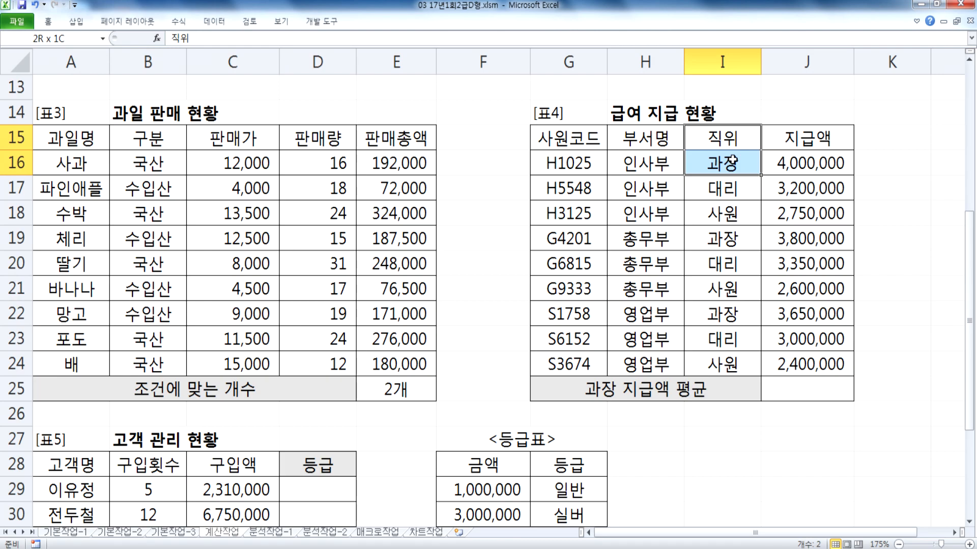
key("alt+Tab")
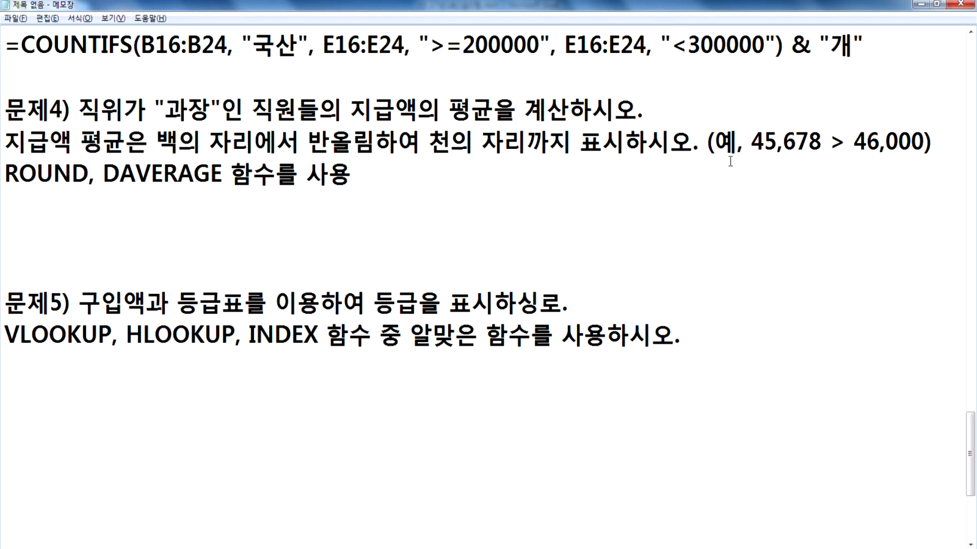
key("alt+Tab")
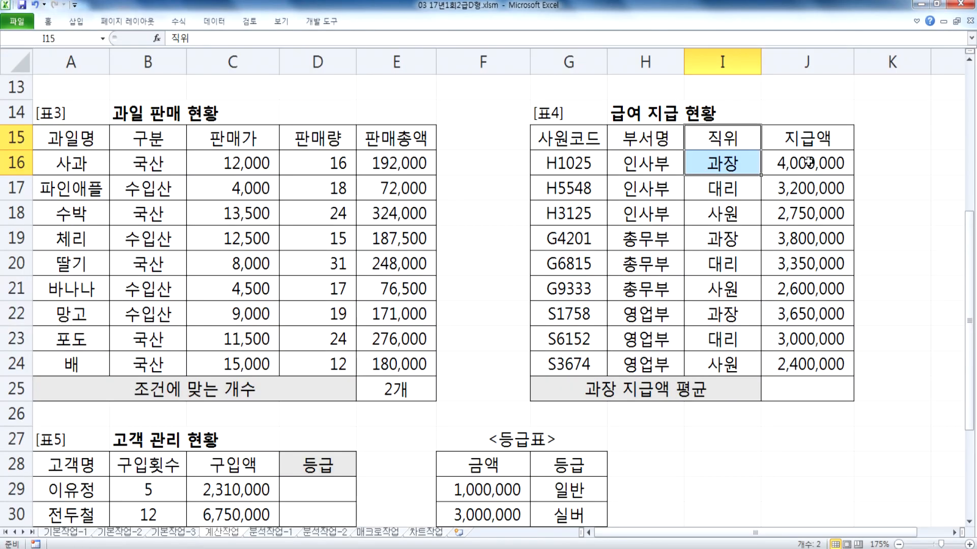
key("alt+Tab")
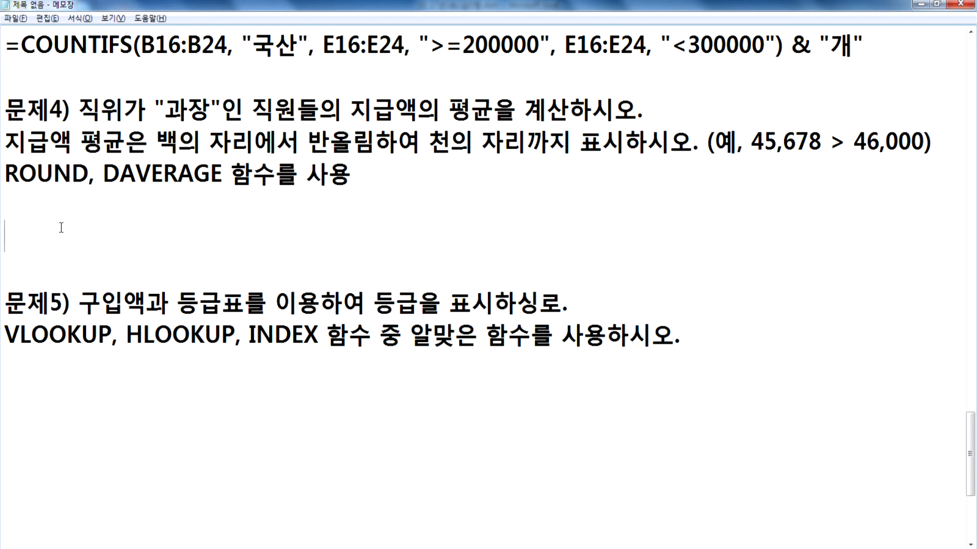
Write the syntax line =ROUND(값, 자리수) under problem 4.
type("=ROUND(값, 자리수)")
key("Return")
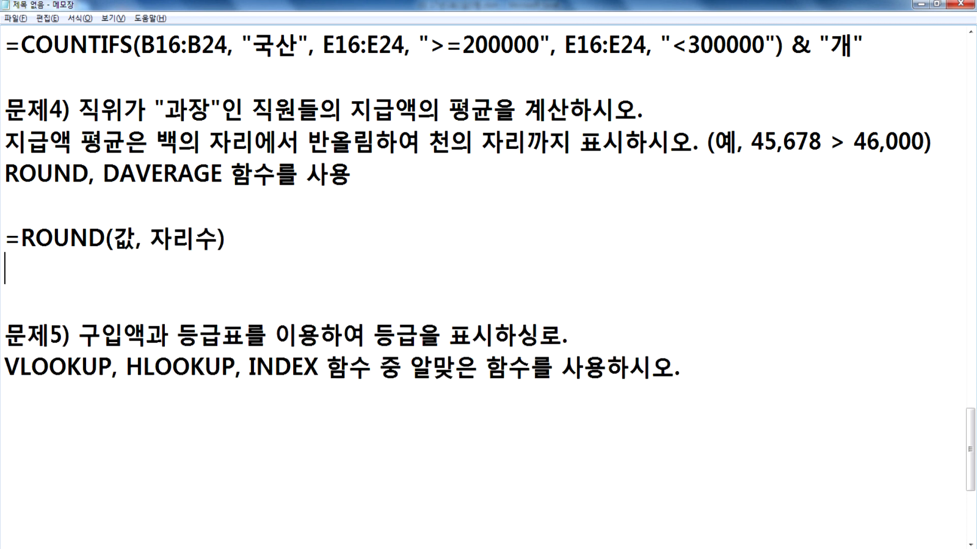
Add the syntax line =DAVERAGE(데이터베이스, 계산할 항목, 조건범위) below it.
type("=DAVEA")
key("BackSpace")
type("R")
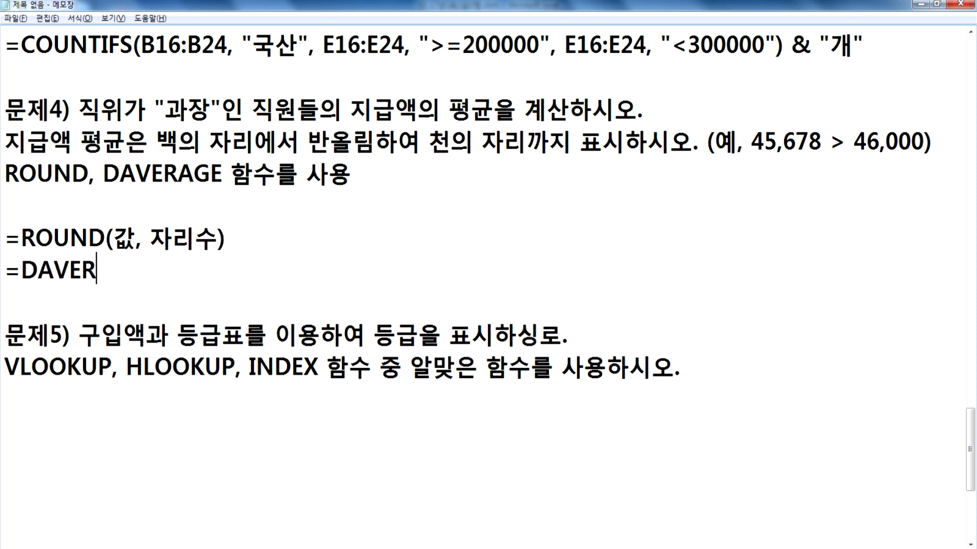
type("AGE(데")
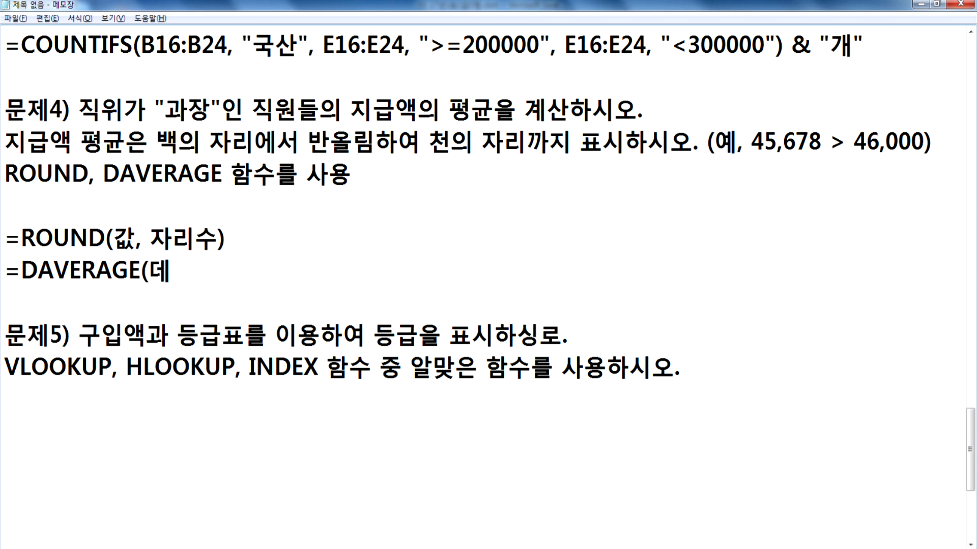
type("이ㅌㅓ베잇")
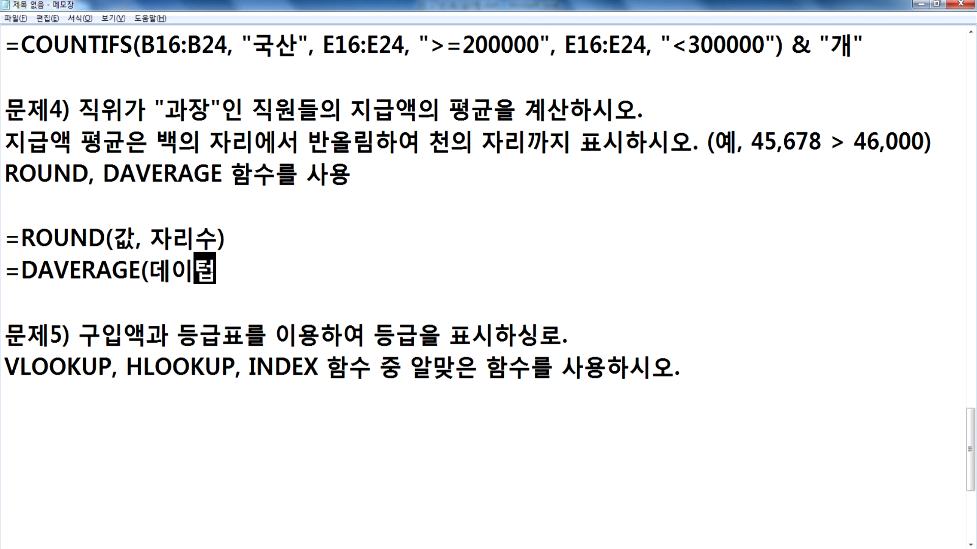
type("ㅡ, 계산")
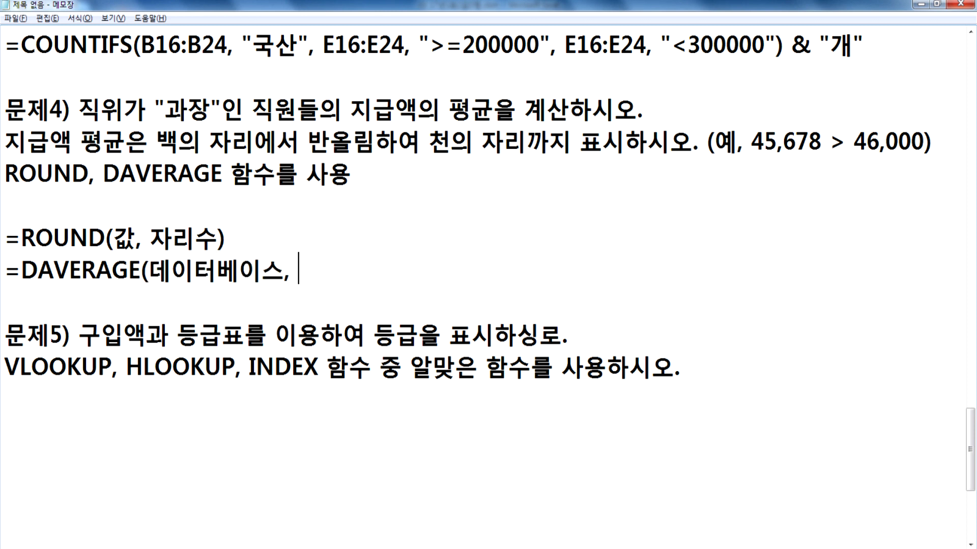
type("할 항목, ")
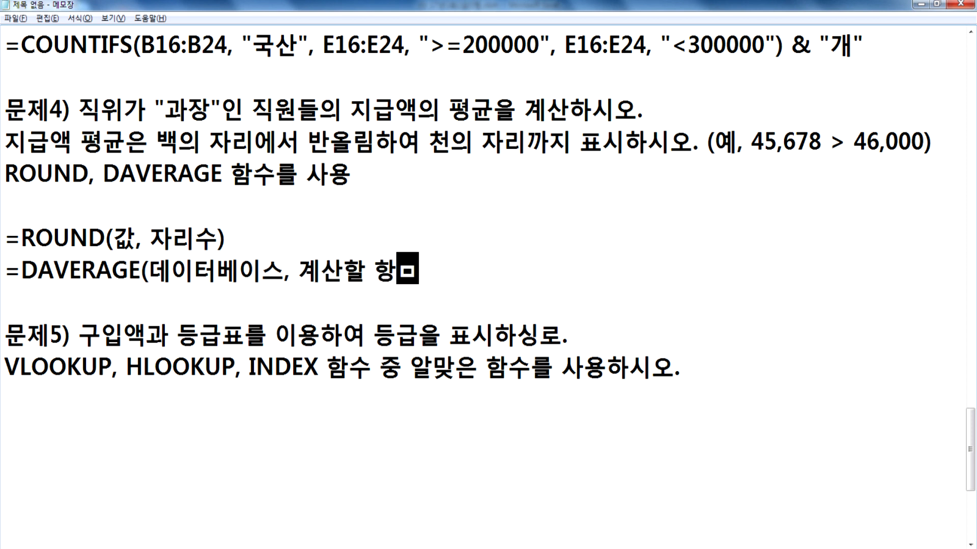
type("조")
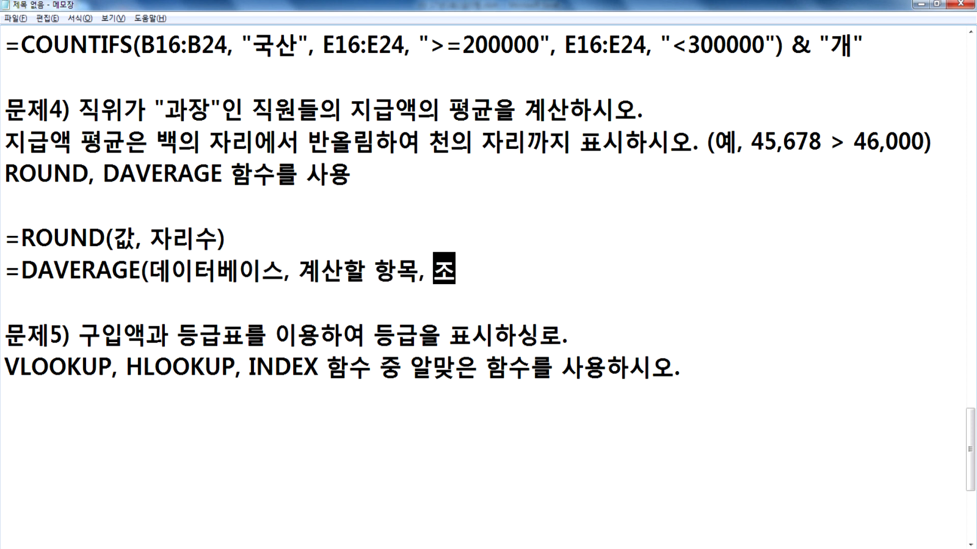
type("건범ㅇㅟ)")
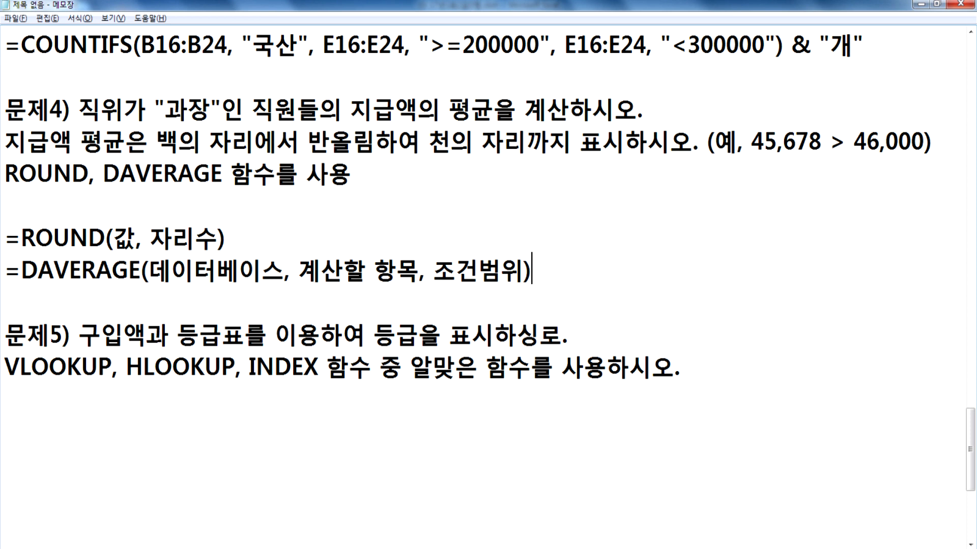
Build a nested =ROUND(DAVERAGE(...), 자리수) line with the DAVERAGE expression replacing 값.
key("Home")
key("Up")
key("shift+Down")
key("ctrl+c")
key("Down")
key("ctrl+v")
key("Up")
key("Up")
key("Right")
key("shift+End")
key("Down")
key("Left")
key("Left")
key("Left")
key("Left")
key("Left")
key("Left")
key("shift+Left")
key("ctrl+v")
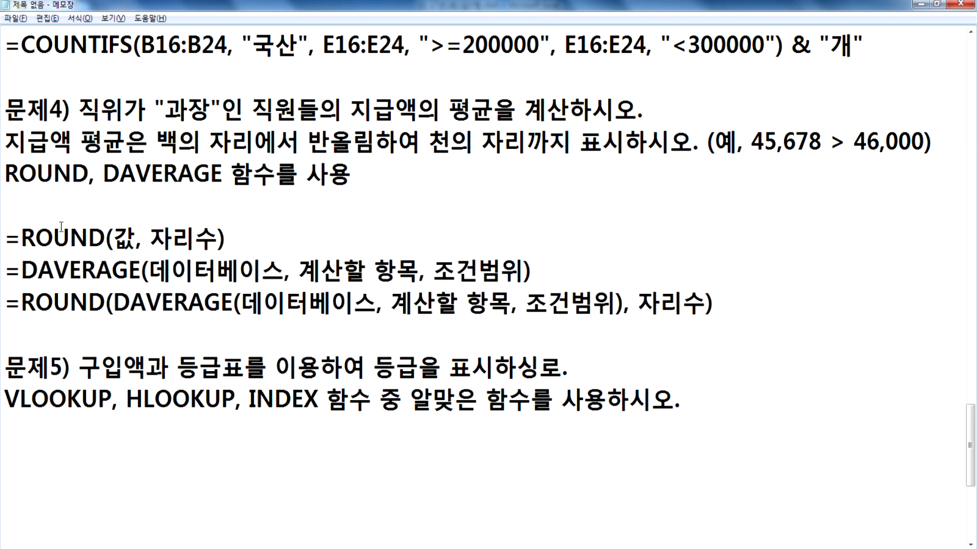
Duplicate the nested formula line and replace 자리수 with -3 in the copy.
key("Home")
key("shift+Down")
key("ctrl+c")
key("Right")
key("ctrl+v")
key("Up")
key("Right")
key("Right")
key("Right")
key("Right")
key("Right")
key("Right")
key("Right")
key("Right")
key("Right")
key("Right")
key("Right")
key("Right")
key("Right")
key("Right")
key("Right")
key("ctrl+Right")
key("End")
key("Left")
key("shift+Left")
key("shift+Left")
key("shift+Left")
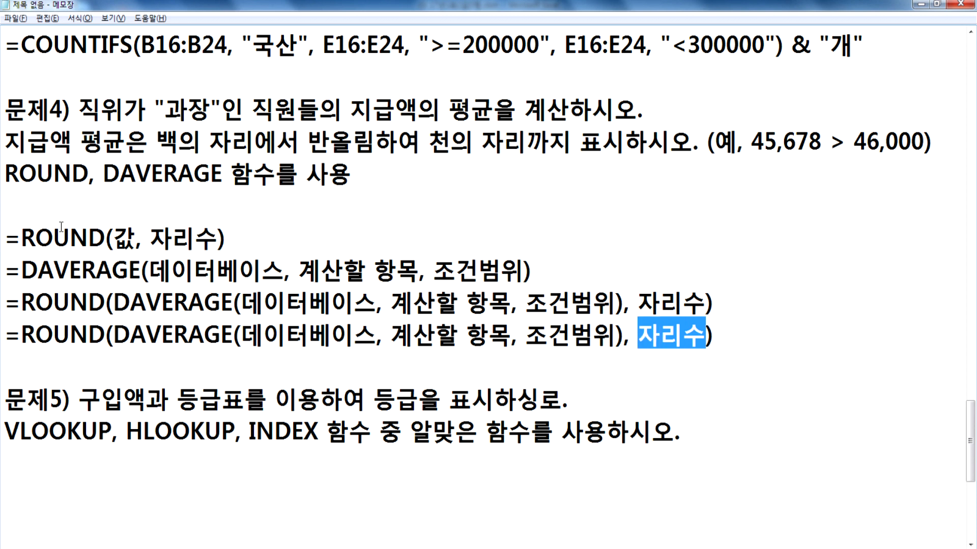
type("-3")
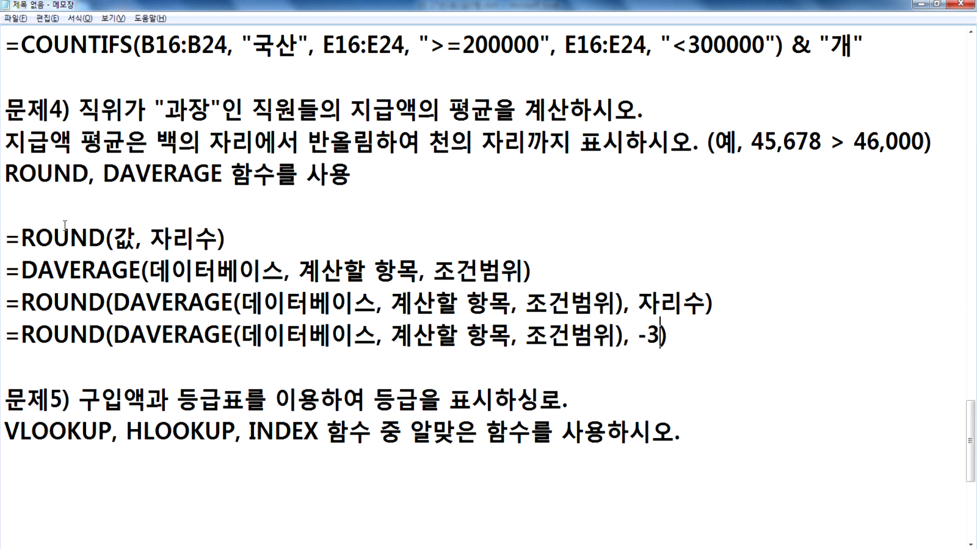
key("alt+Tab")
Replace 데이터베이스 with the salary table range G16:J24.
left_click(573, 161)
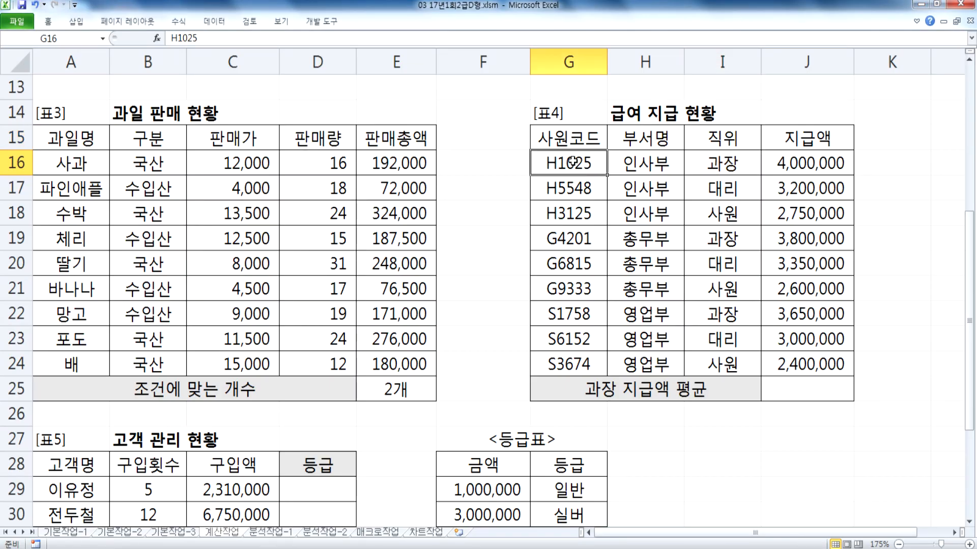
key("alt+Tab")
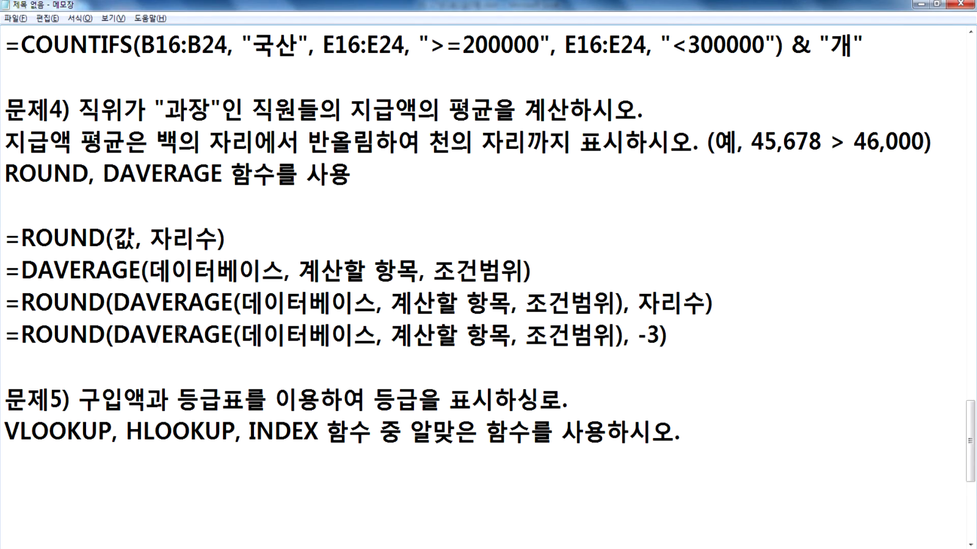
left_click_drag(241, 334, 376, 334)
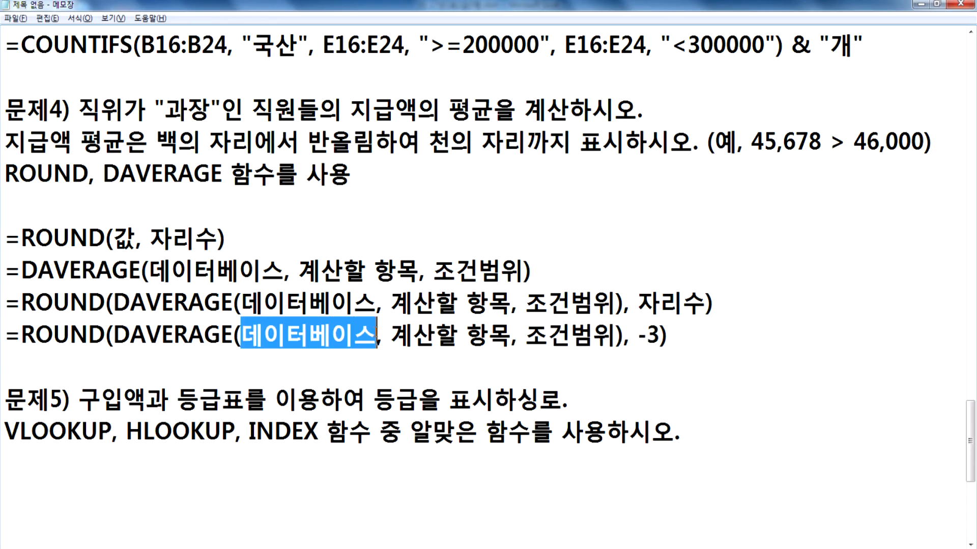
type("G16")
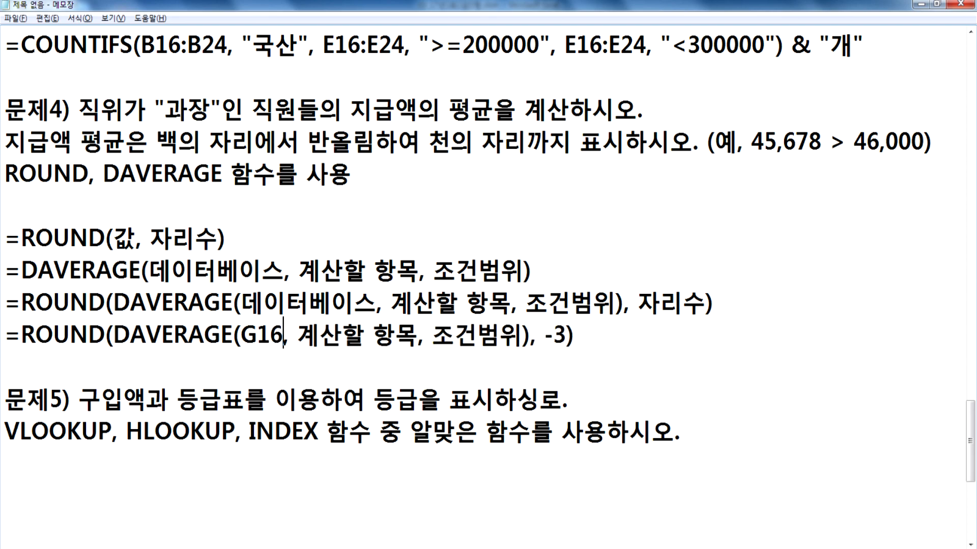
key("alt+Tab")
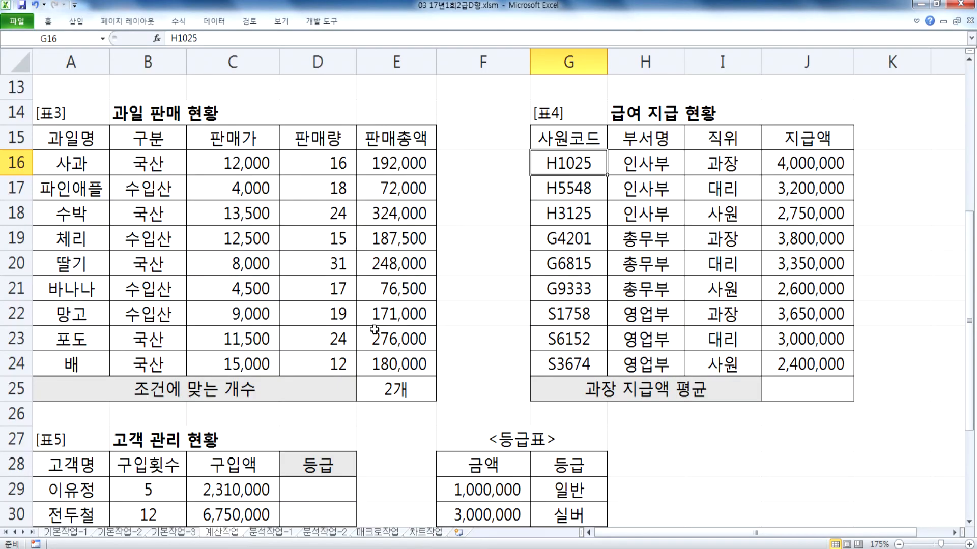
key("alt+Tab")
type(":J24")
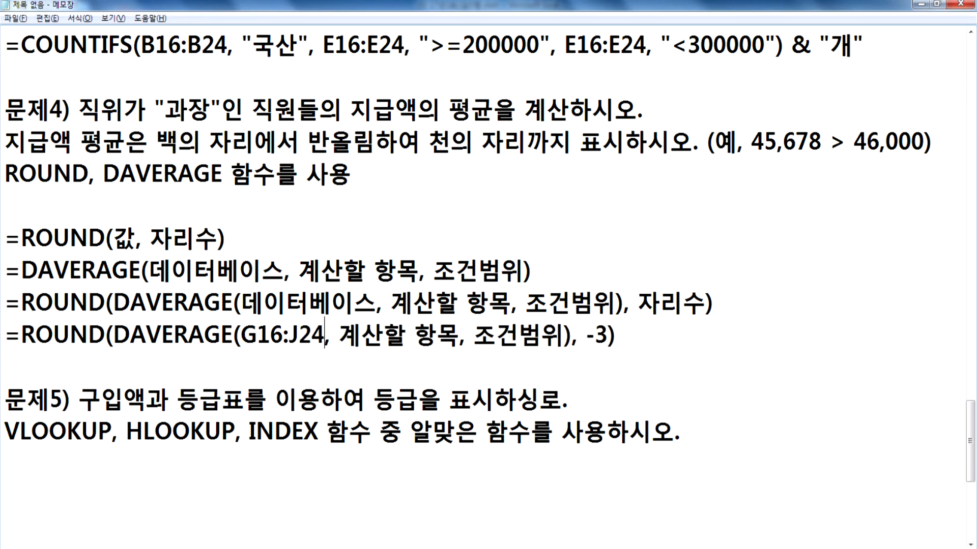
Replace 계산할 항목 with 4, the 지급액 column.
left_click_drag(337, 333, 459, 334)
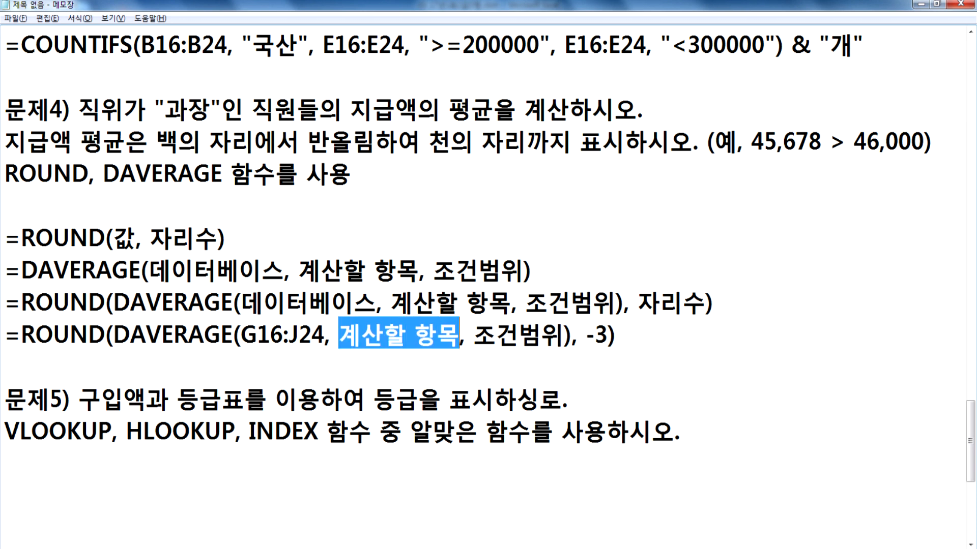
key("alt+Tab")
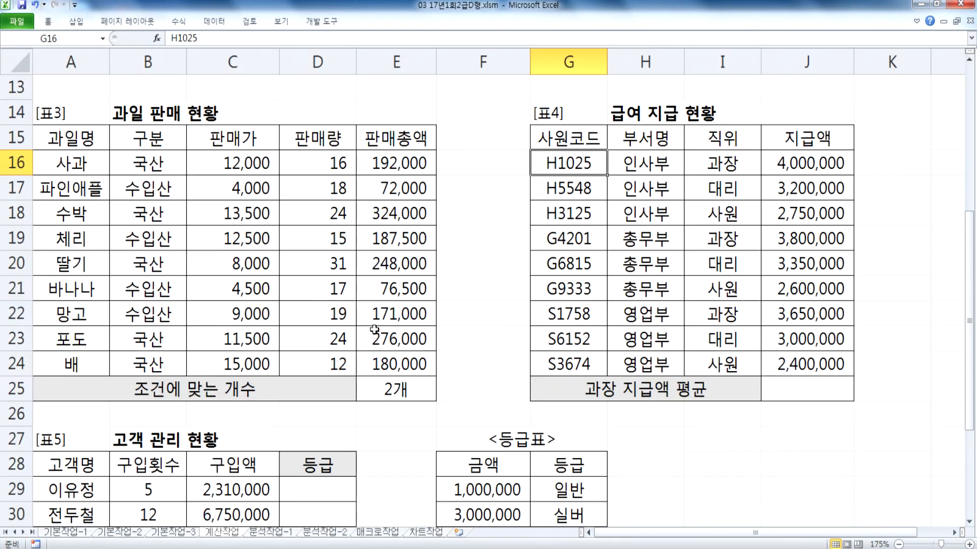
key("alt+Tab")
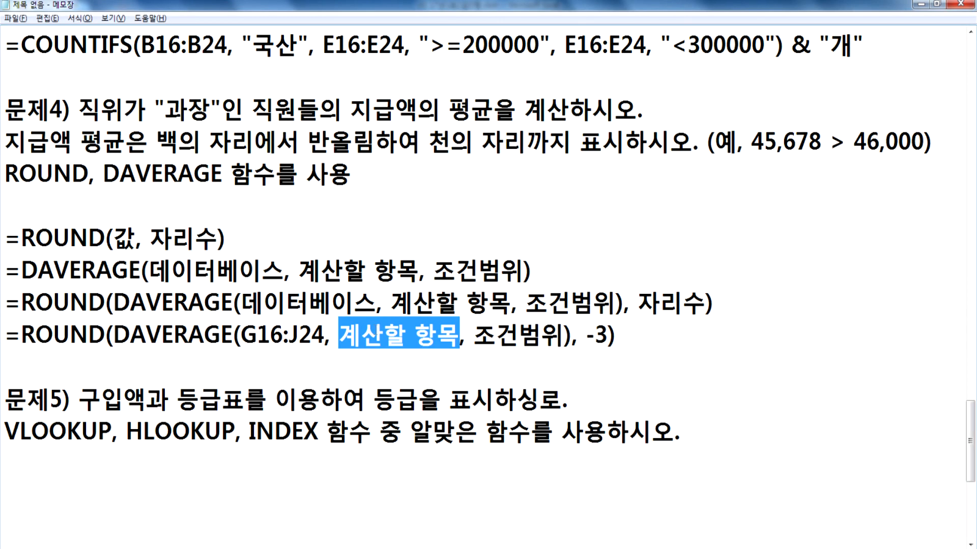
type("4")
Replace 조건범위 with I15:I16 and select the finished formula line.
left_click_drag(365, 333, 455, 333)
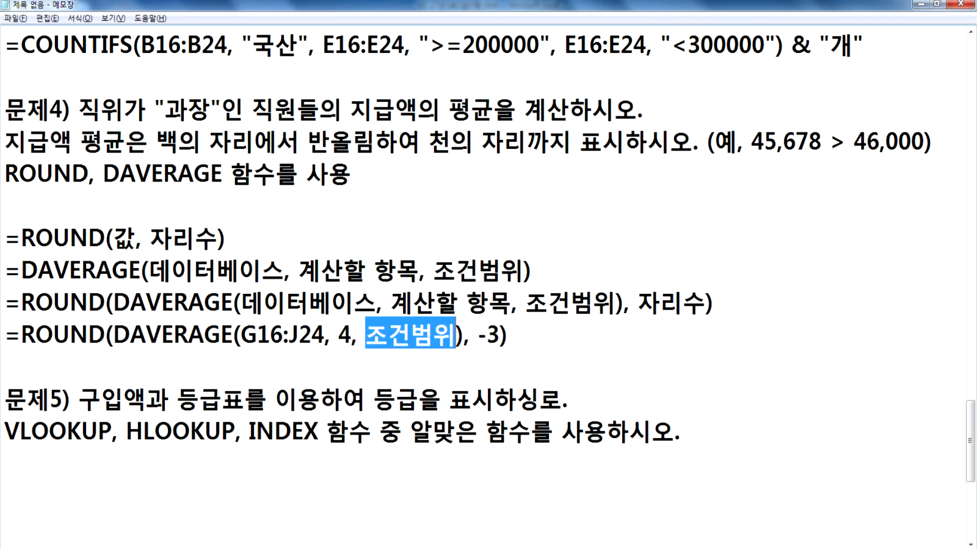
key("alt+Tab")
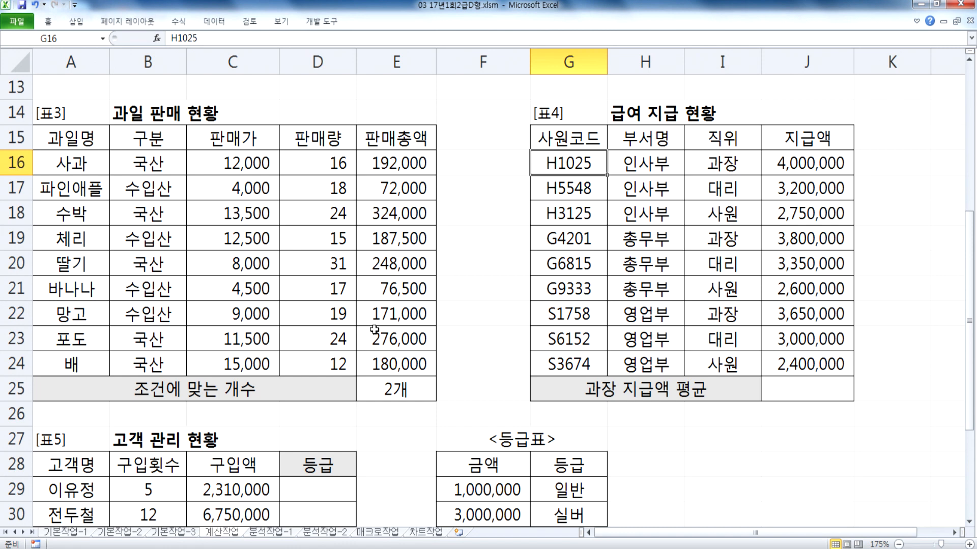
key("alt+Tab")
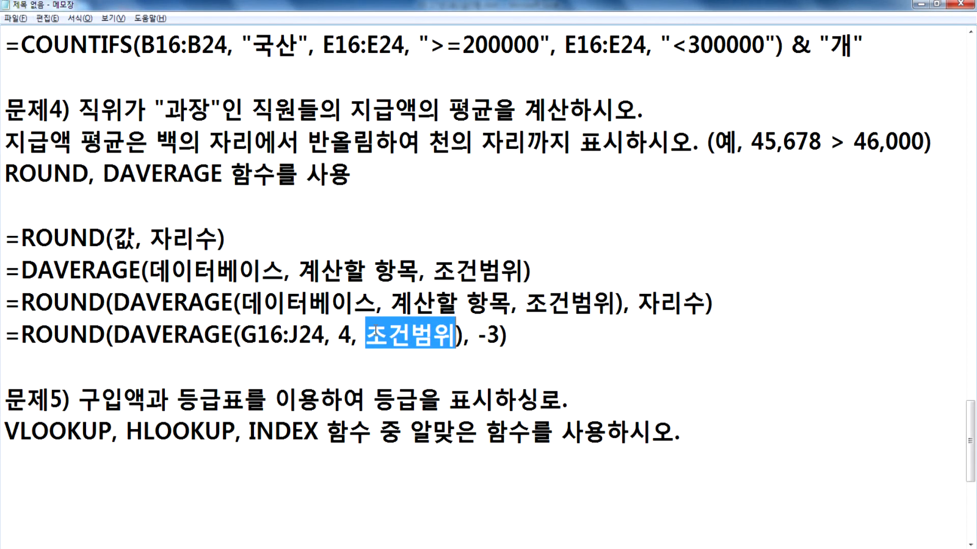
type("I1")
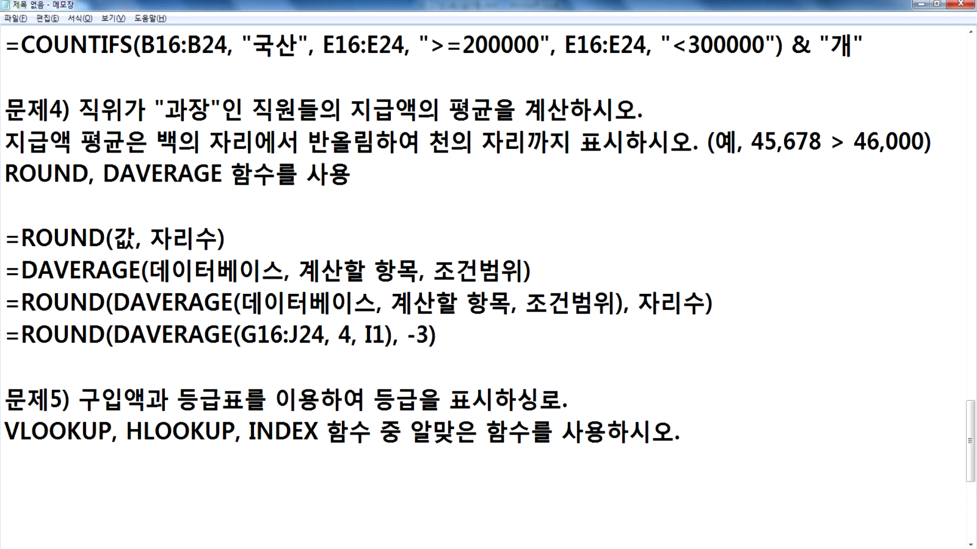
type("5:I16")
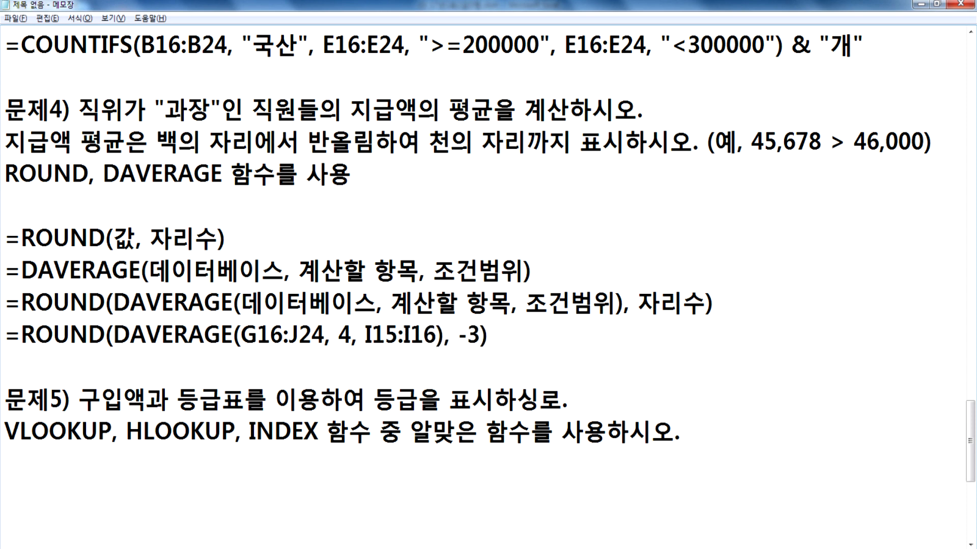
key("alt+Tab")
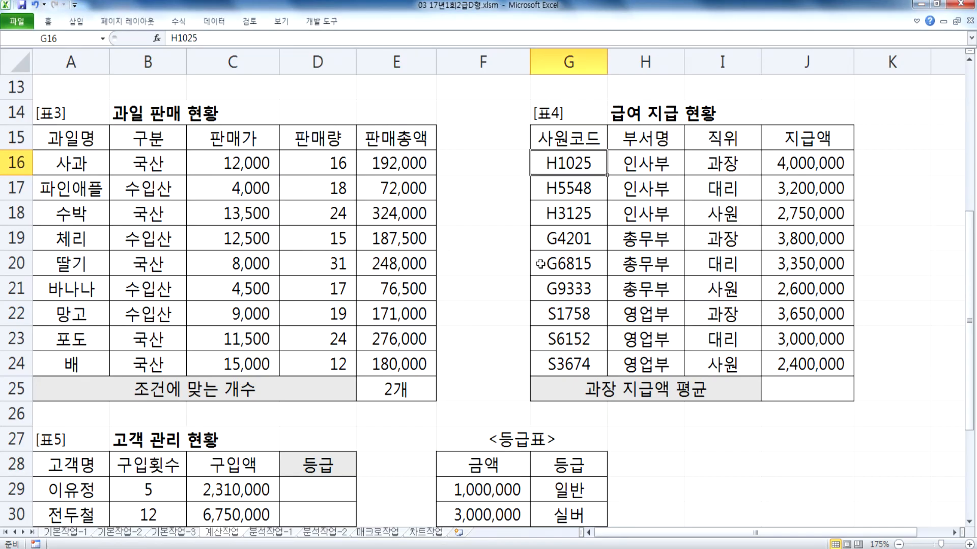
left_click_drag(690, 146, 702, 159)
key("alt+Tab")
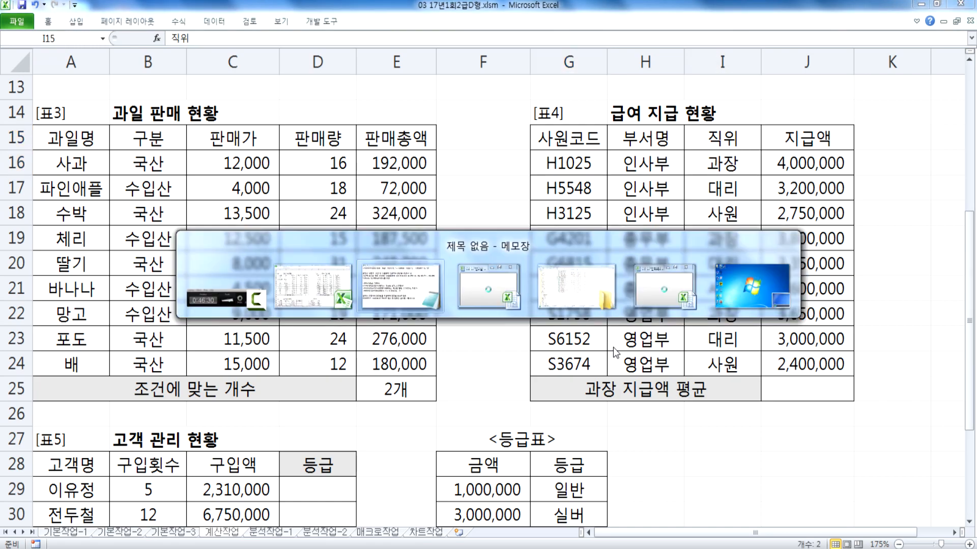
left_click_drag(490, 334, 10, 330)
Paste the ROUND/DAVERAGE formula into cell J25.
key("ctrl+c")
key("alt+Tab")
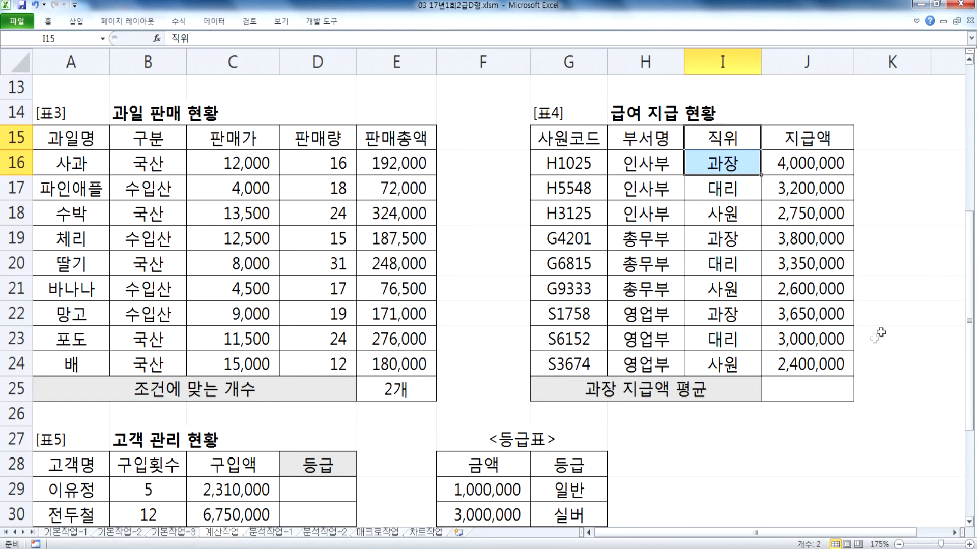
double_click(882, 389)
key("ctrl+v")
key("Return")
left_click(821, 384)
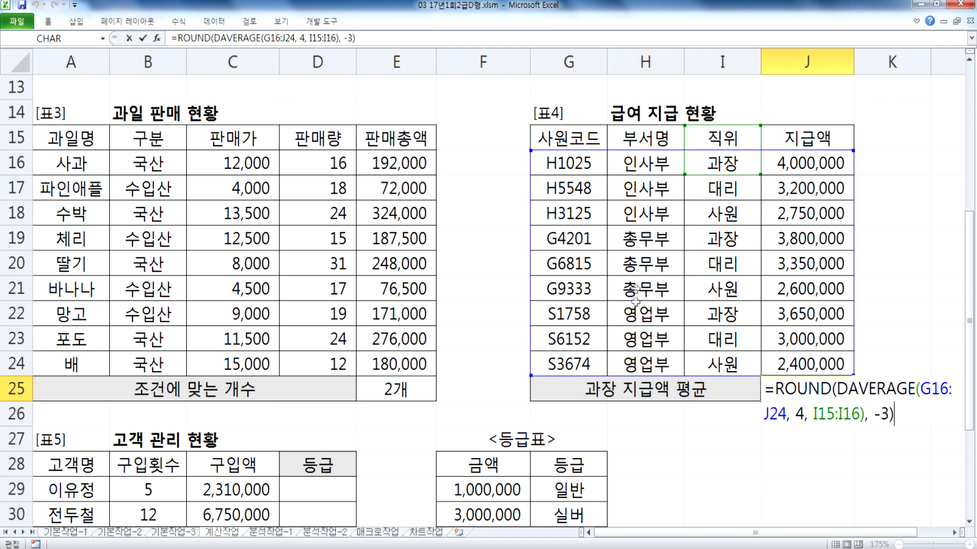
Change the database start from G16 to G15 in J25's formula, giving 3,817,000.
left_click(945, 389)
key("BackSpace")
type("5")
key("Return")
left_click(806, 387)
Update the Notepad formula to use G15 as well.
key("alt+Tab")
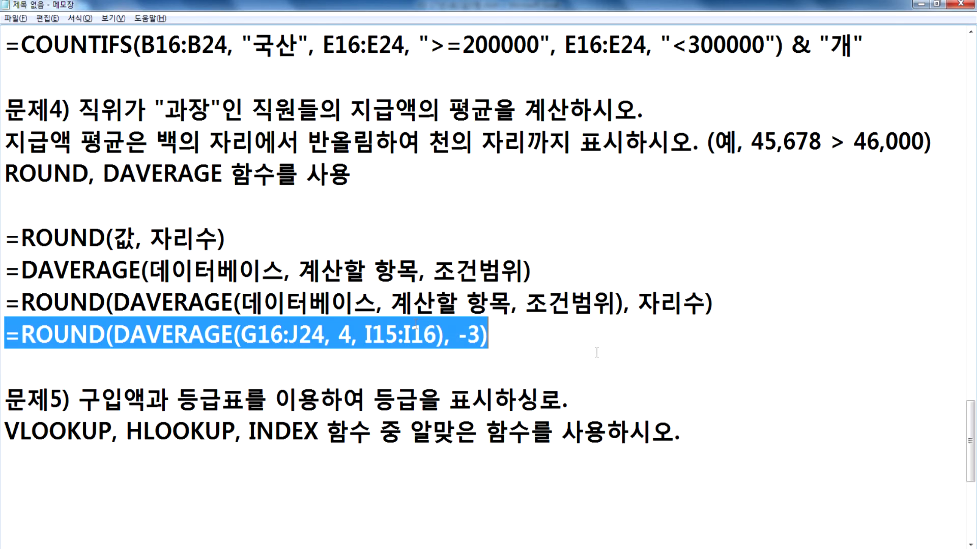
left_click(275, 335)
key("shift+Right")
type("5")
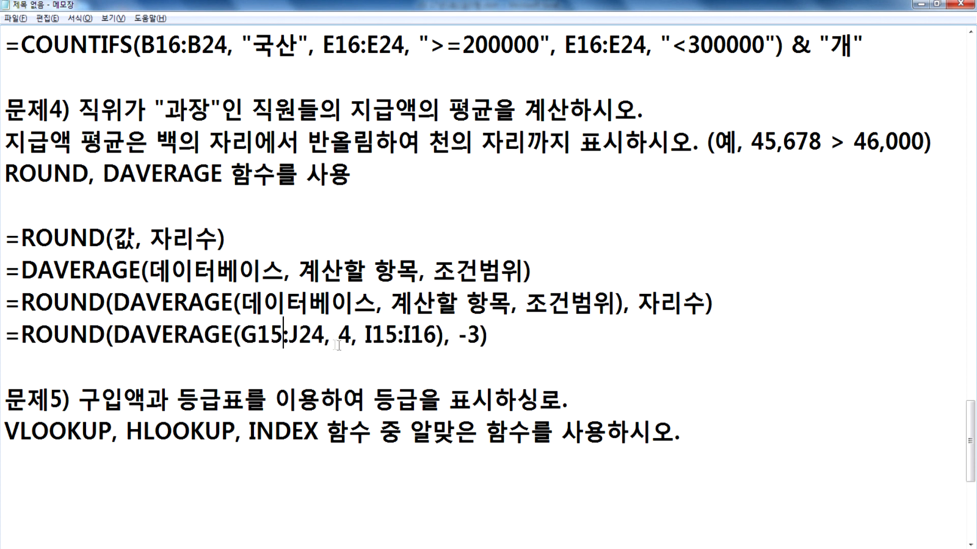
left_click(481, 361)
key("alt+Tab")
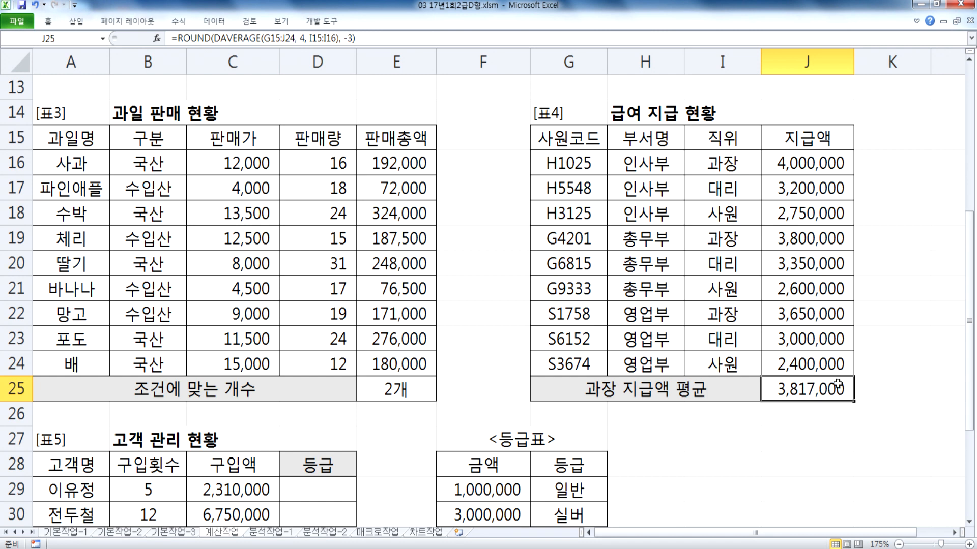
Verify J25 against the three 과장 salaries in column J.
left_click(810, 169)
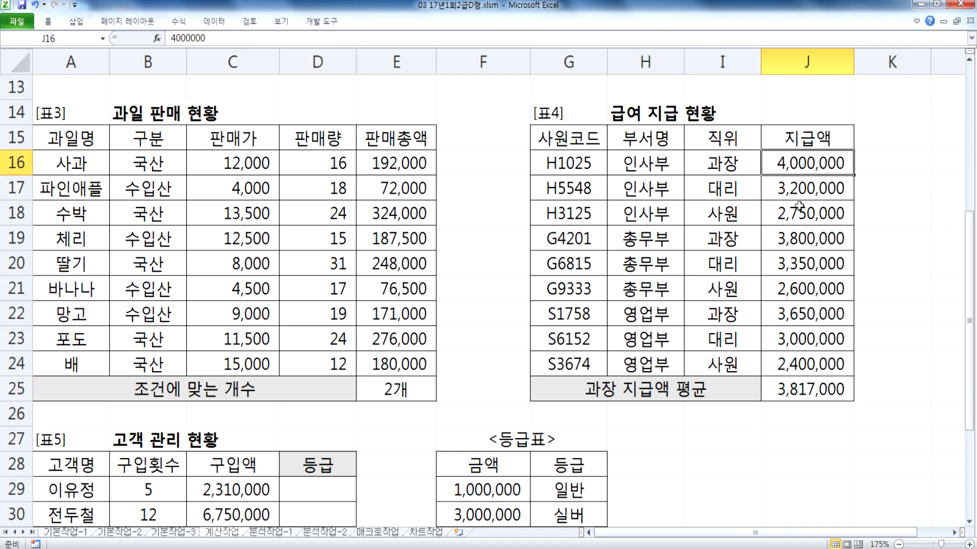
left_click(798, 241, "ctrl")
left_click(788, 320, "ctrl")
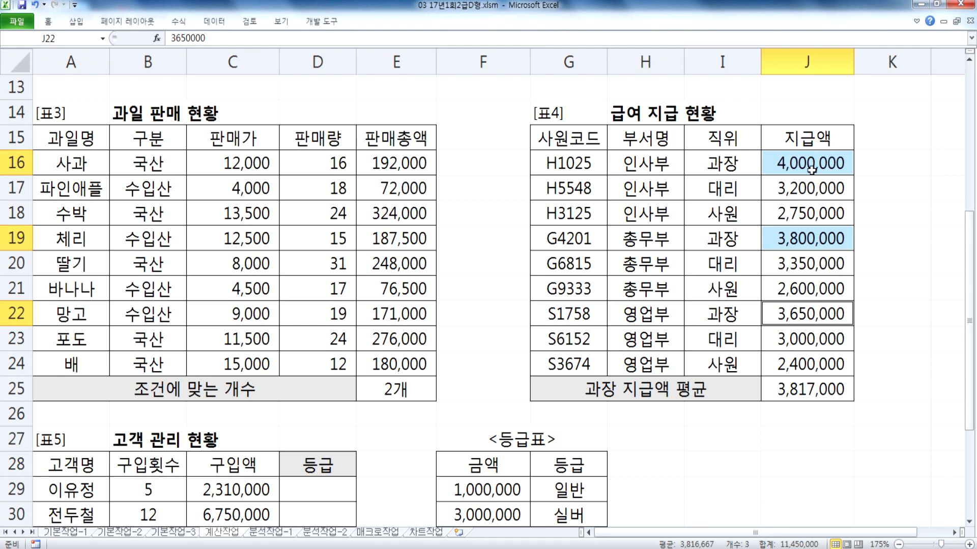
Correct the 문제5) typo 표시하싱로 to 표시하시오 in Notepad.
left_click(817, 390)
key("alt+Tab")
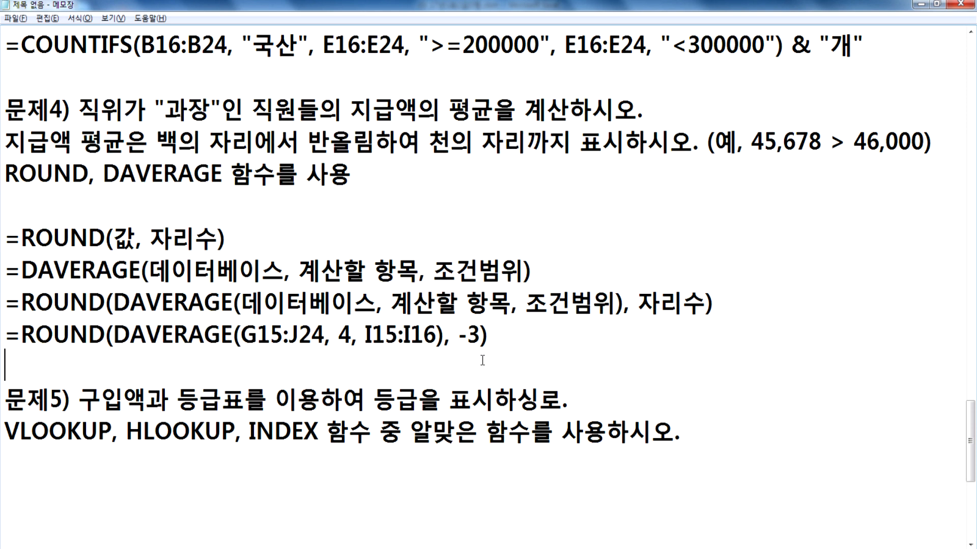
key("Down")
key("Left")
key("Left")
key("Right")
key("Right")
key("Down")
key("Left")
key("Left")
key("Left")
key("Left")
key("Left")
key("Right")
type("TLDH")
key("BackSpace")
key("BackSpace")
key("BackSpace")
key("BackSpace")
type("시오")
key("Delete")
key("Delete")
key("Down")
key("Down")
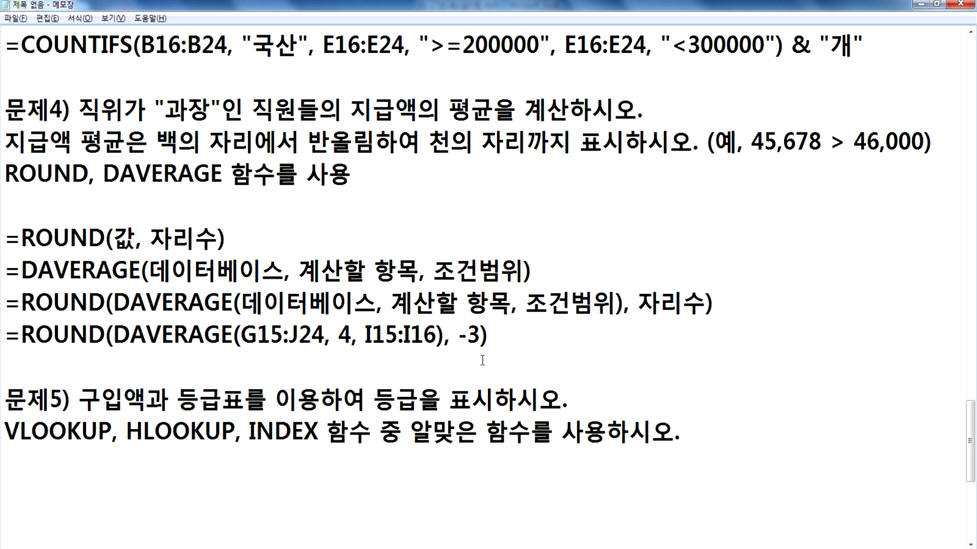
Scroll Excel to the 고객 관리 현황 table and inspect C29's 구입액 and the 등급표.
scroll(482, 360, "down", 2)
key("alt+Tab")
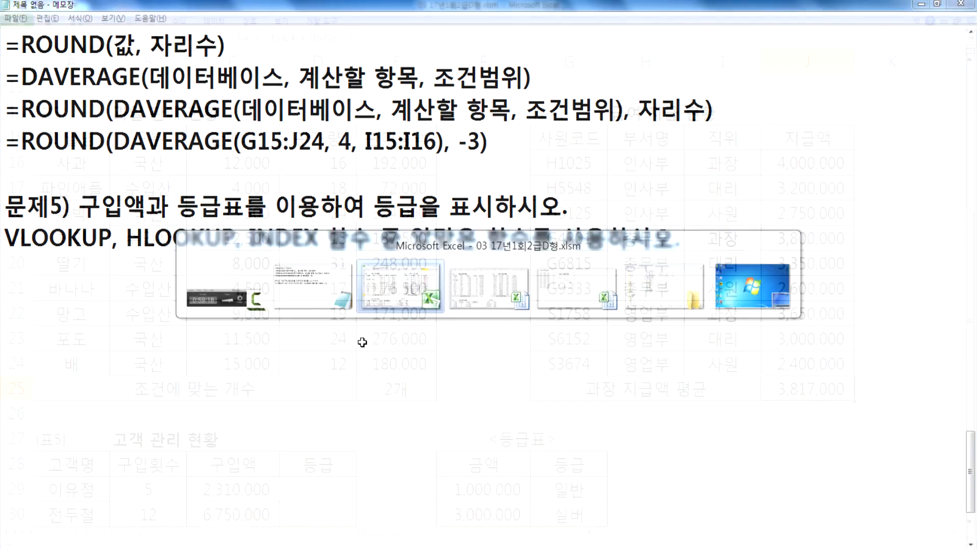
scroll(364, 341, "down", 3)
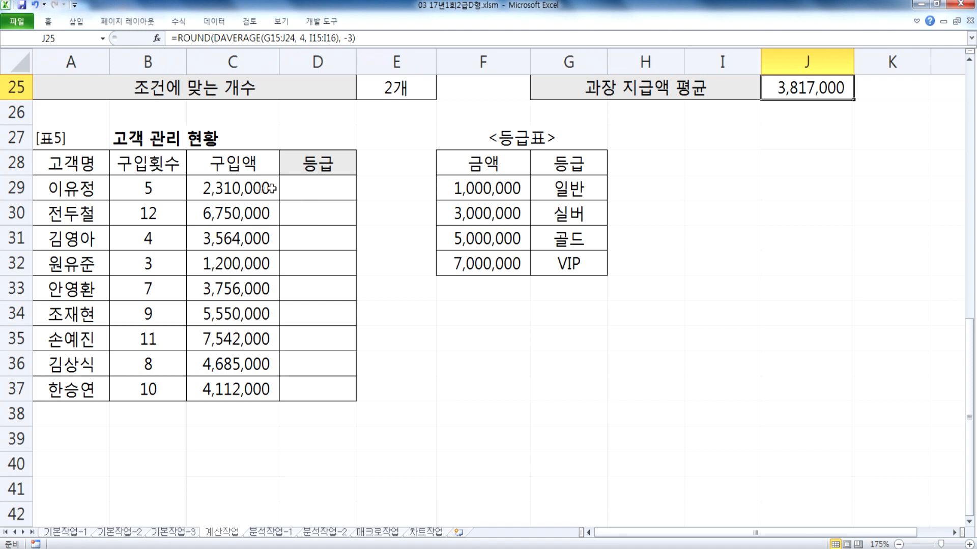
left_click(239, 187)
left_click(576, 194)
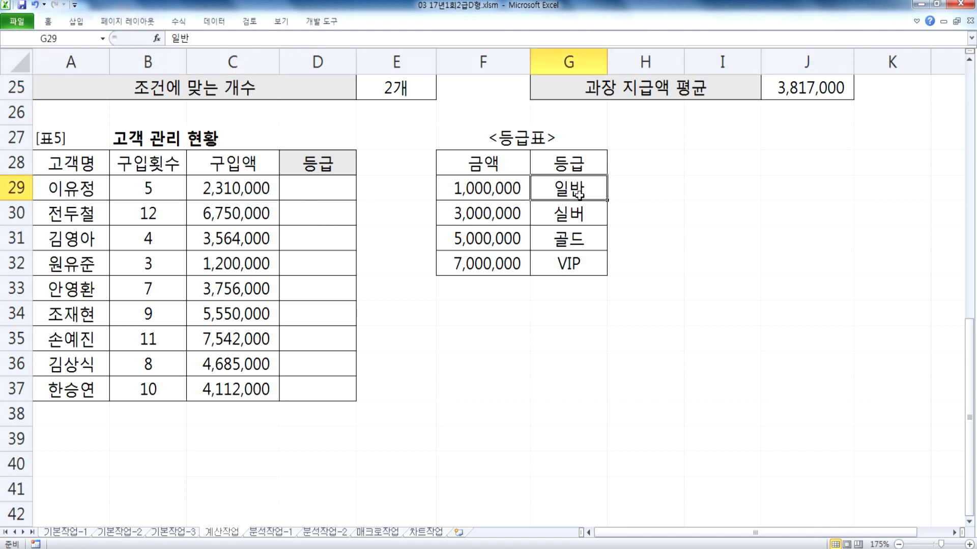
left_click(313, 186)
left_click(227, 191)
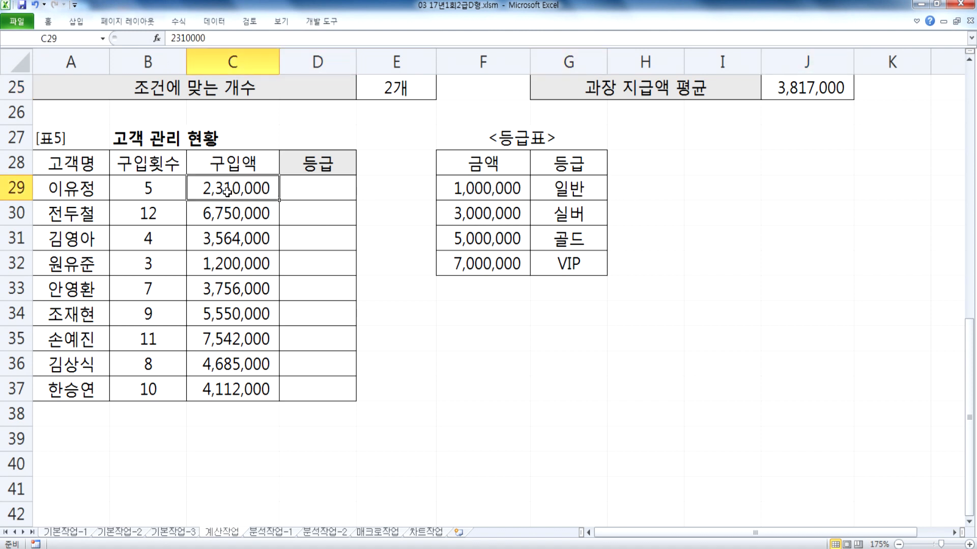
Compare C29's 구입액 with the 1,000,000 and 3,000,000 thresholds, then select D29.
key("alt+Tab")
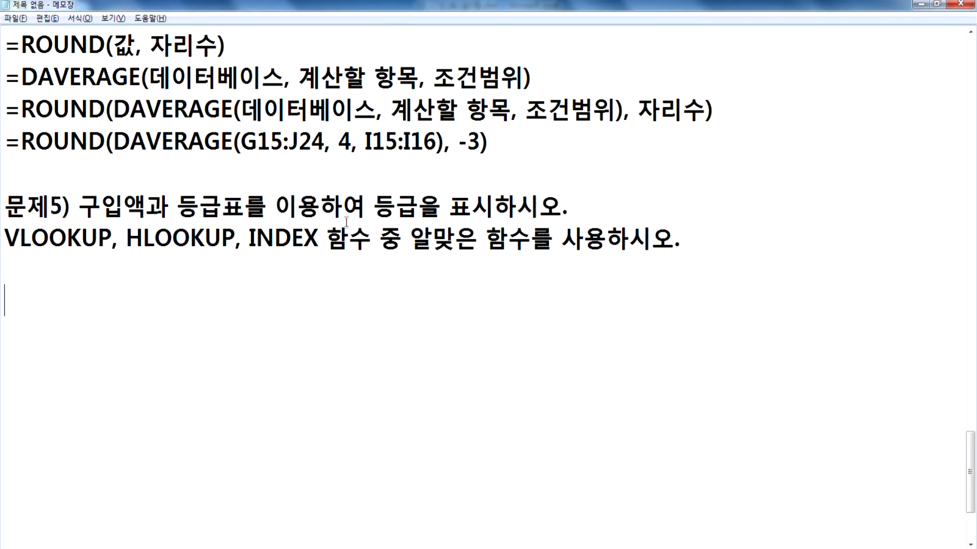
key("alt+Tab")
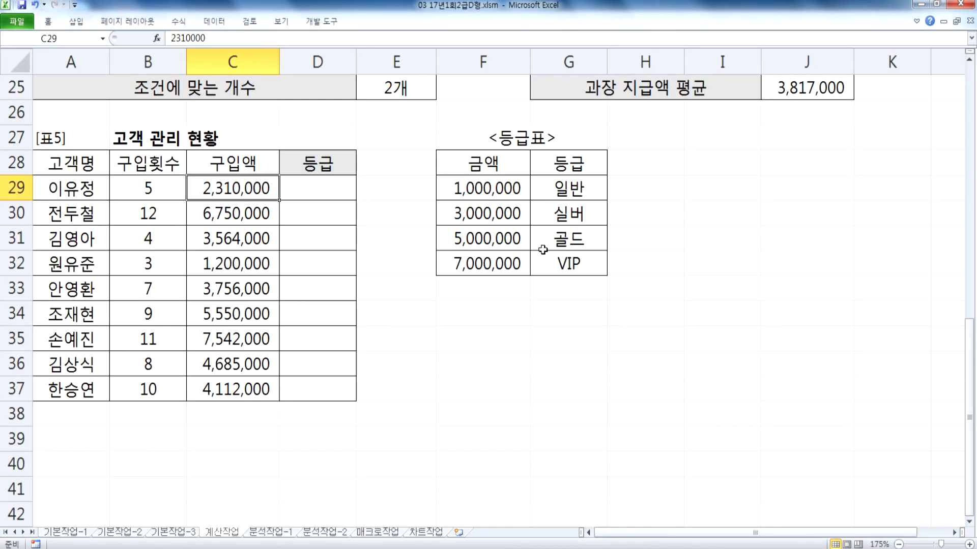
left_click_drag(483, 187, 492, 260)
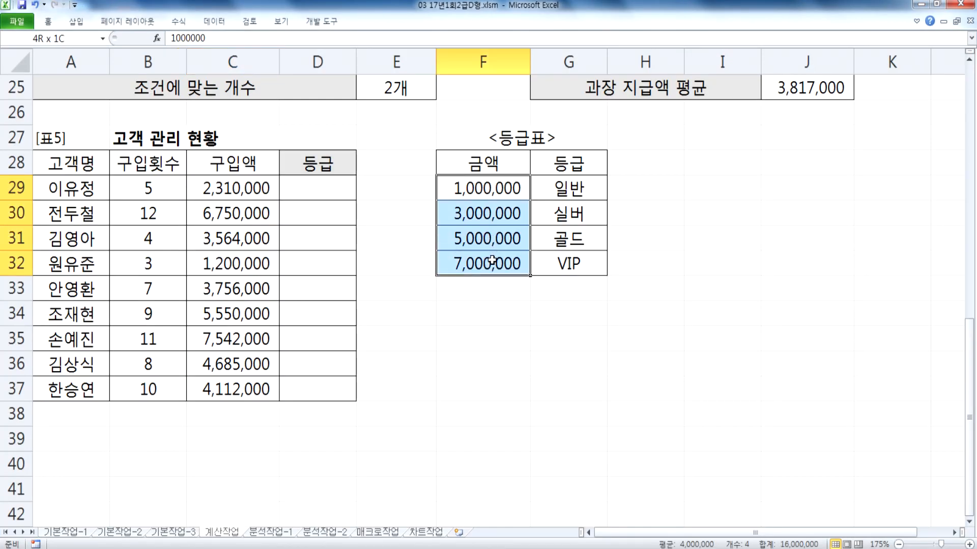
left_click_drag(491, 260, 492, 261)
left_click(217, 181)
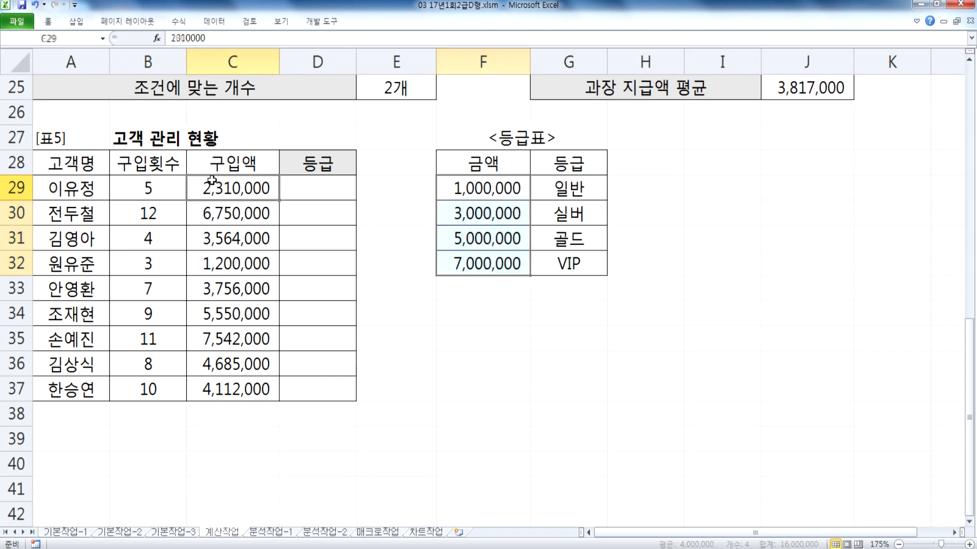
left_click(468, 189)
left_click(474, 208)
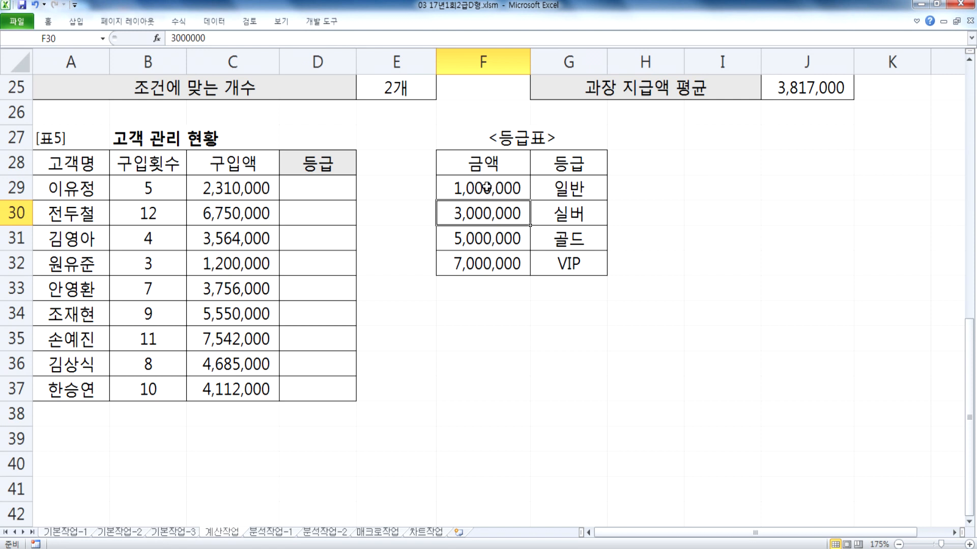
left_click(486, 187)
left_click(334, 191)
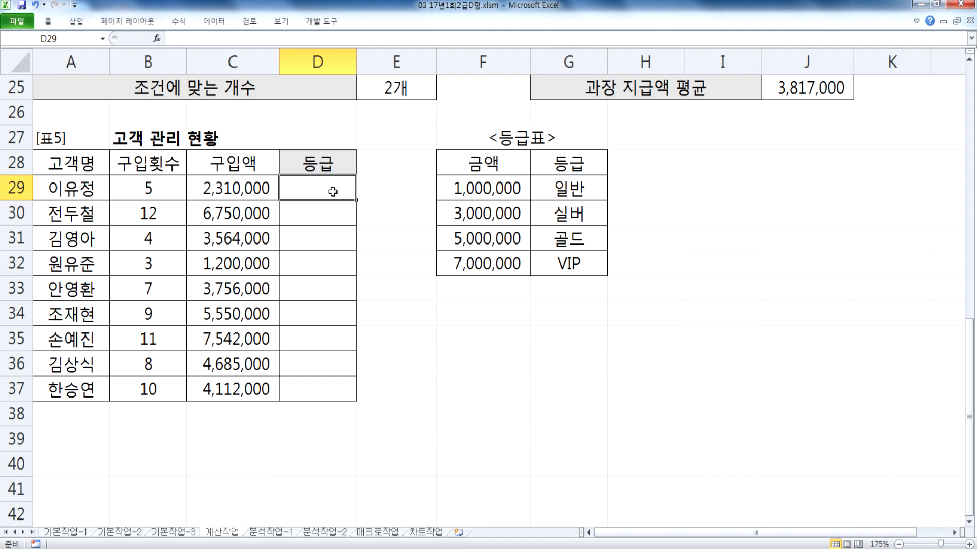
Enter =VLOOKUP(C29,$F$29:$G$32,2,TRUE) in D29.
type("=")
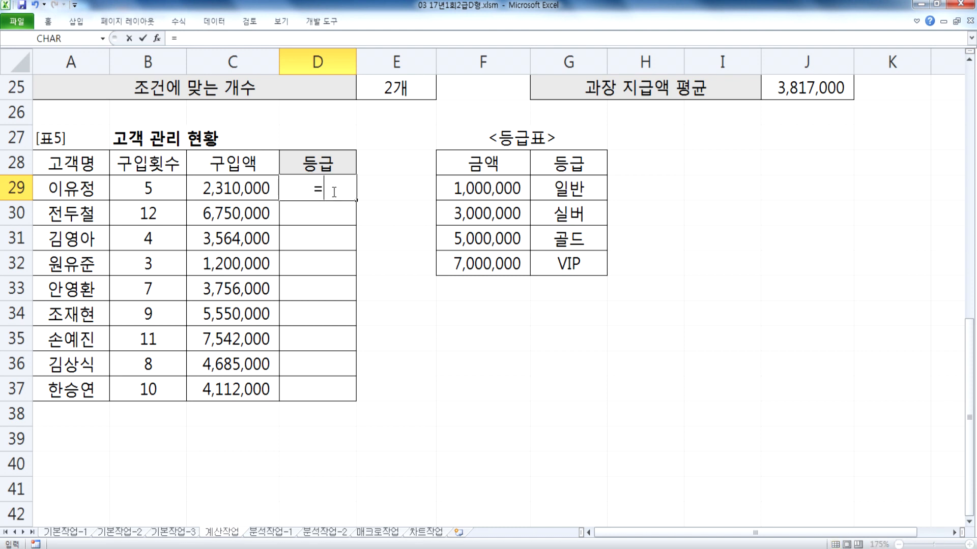
type("ㅍ")
key("BackSpace")
type("VL")
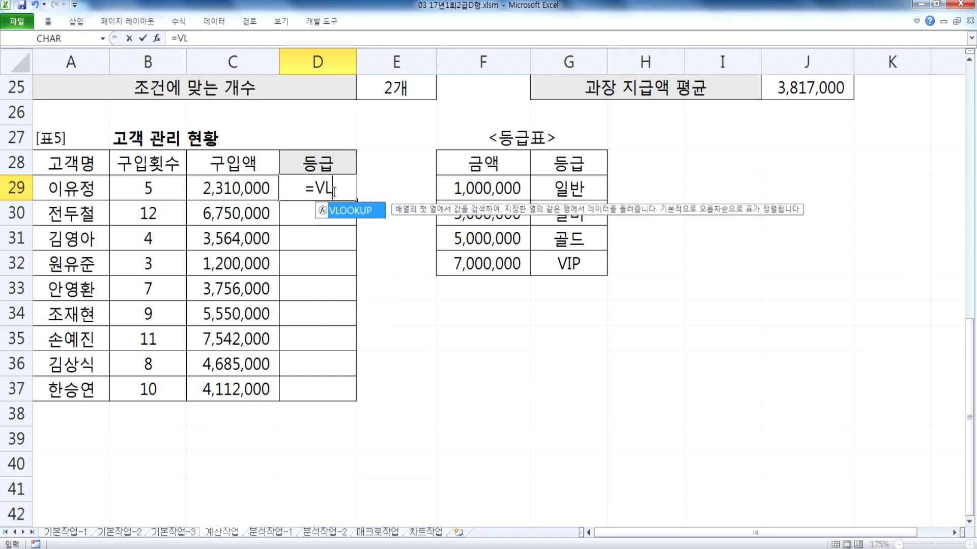
key("Tab")
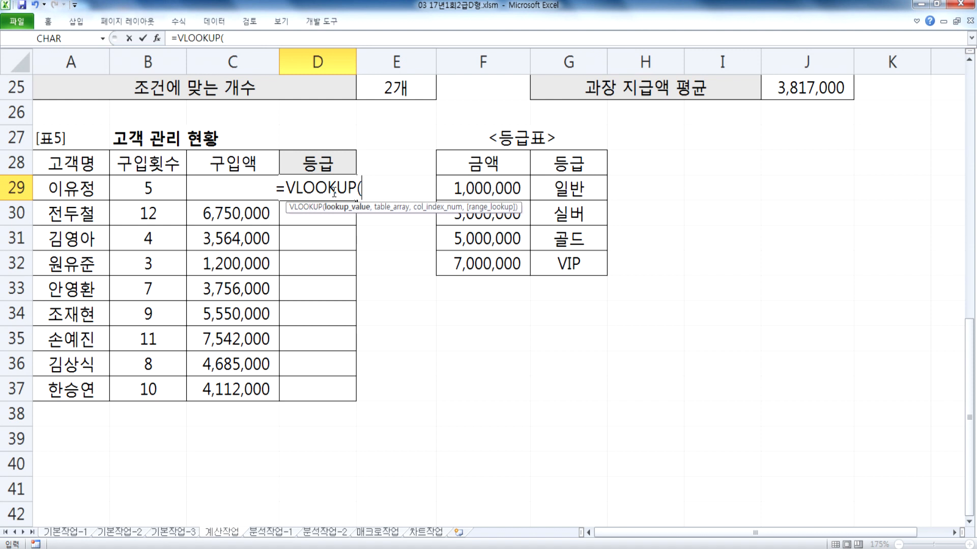
left_click(197, 188)
type(",")
left_click_drag(496, 188, 576, 262)
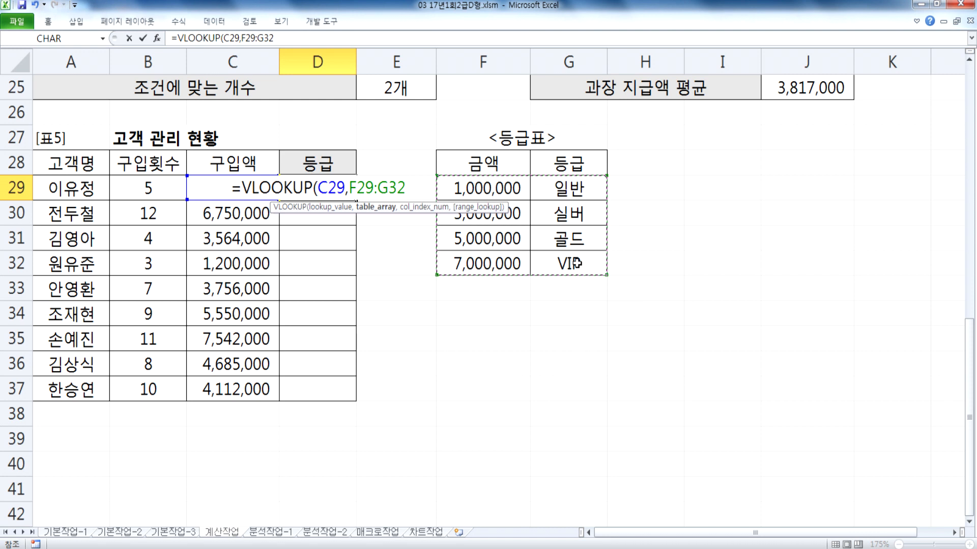
key("F4")
type(",2")
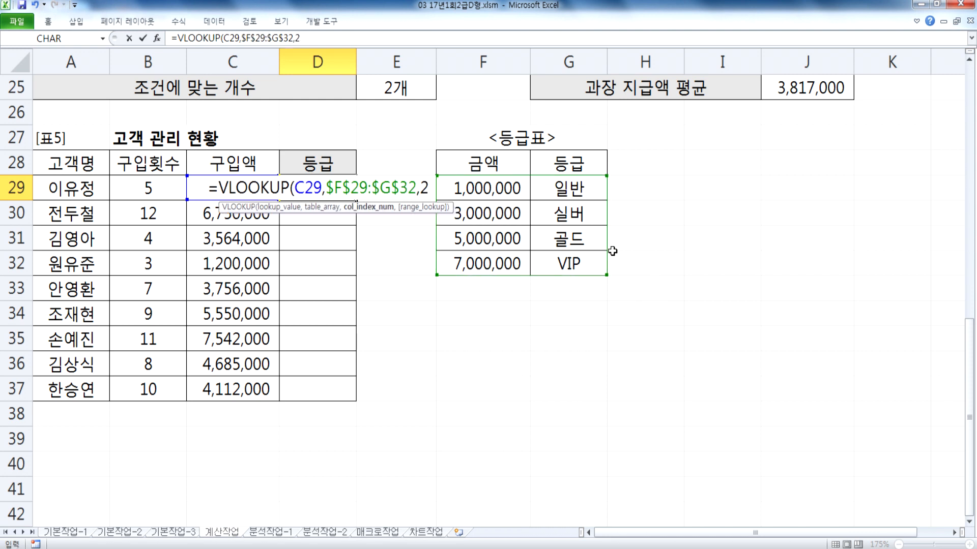
type(",")
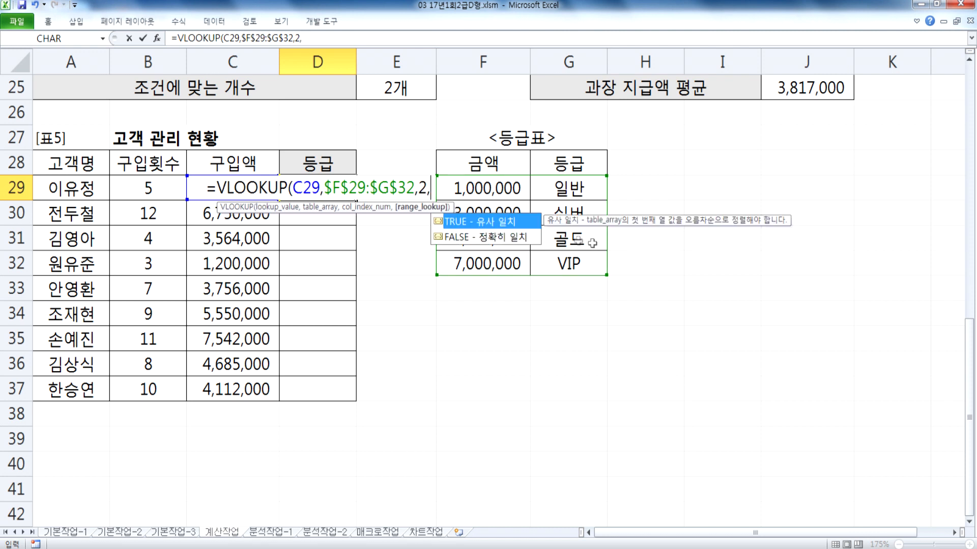
double_click(518, 222)
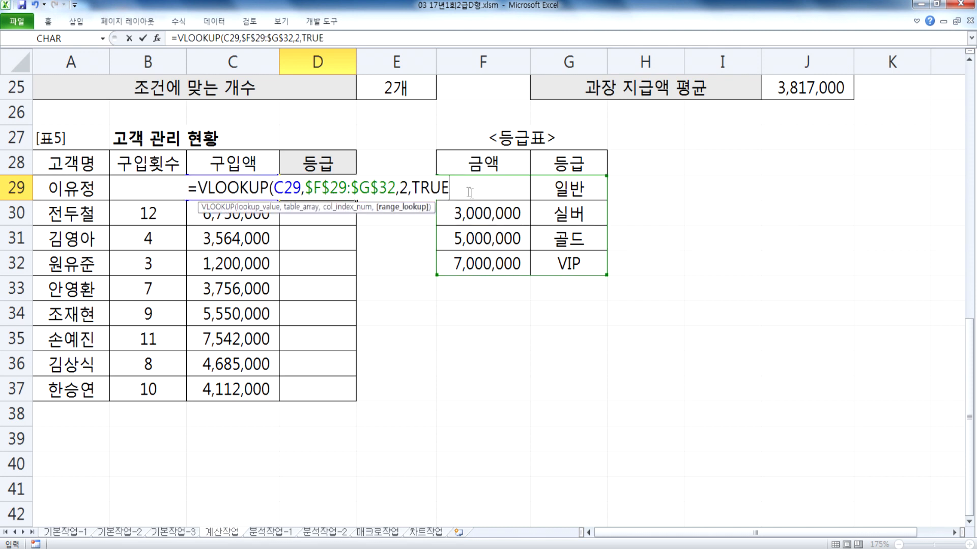
key("Return")
Copy the grade formula down to D37 and review it in the formula bar.
left_click(337, 187)
double_click(356, 200)
left_click(343, 39)
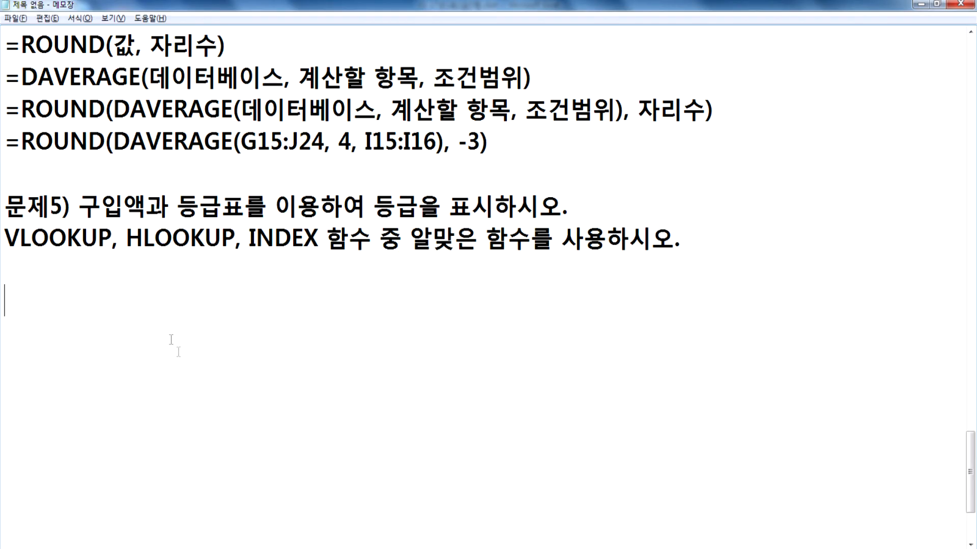
Add a copy of the VLOOKUP formula below the original, without the TRUE argument.
type("=VLOOKUP(C29,$F$29:$G$32,2,TRUE)")
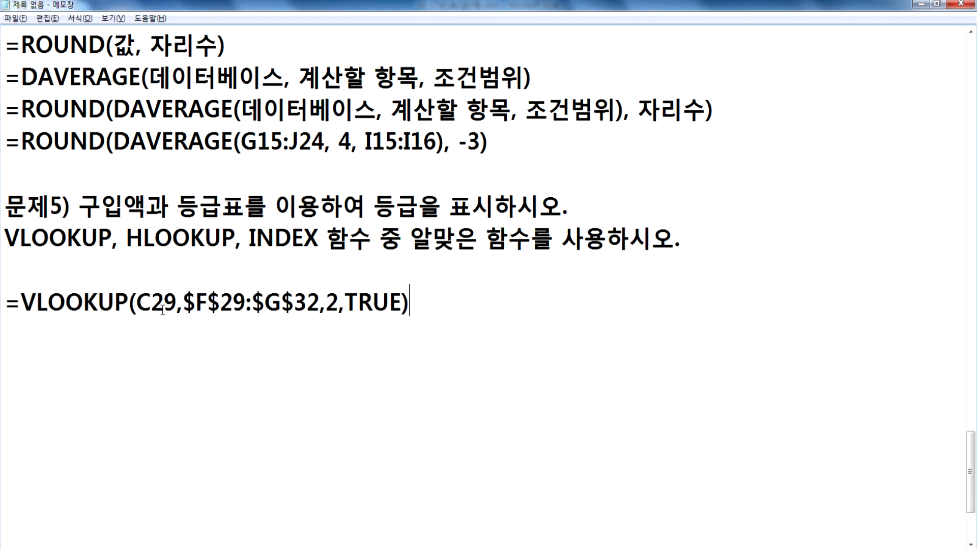
key("Return")
type("=VLOOKUP(C29,$F$29:$G$32,2,TRUE)")
left_click_drag(339, 334, 404, 335)
key("Delete")
Insert spaces after the commas in both VLOOKUP formulas and remove the extra blank lines.
left_click(322, 336)
left_click(325, 304)
left_click(349, 303)
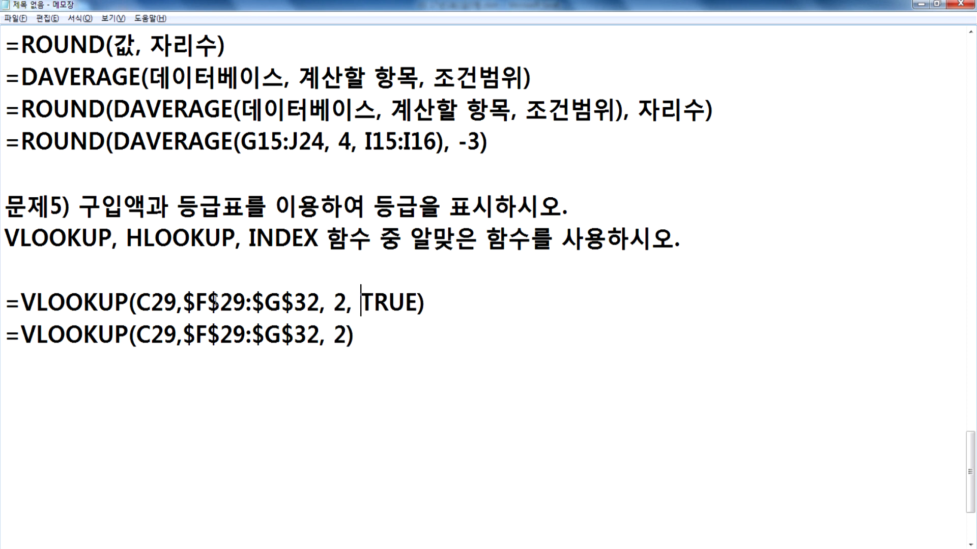
left_click(183, 304)
left_click(183, 335)
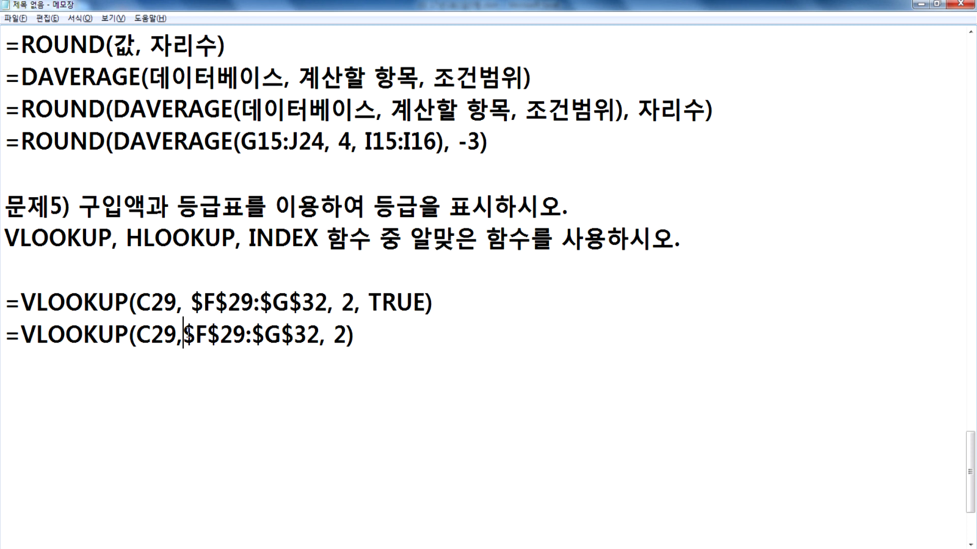
left_click(184, 377)
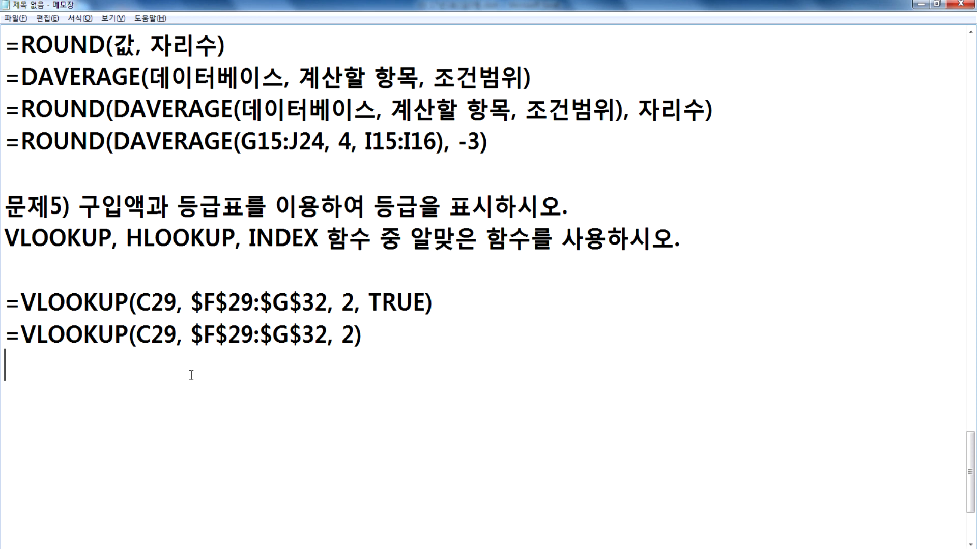
key("Delete")
key("Delete")
key("Delete")
key("Delete")
key("Delete")
key("Delete")
key("Delete")
key("Delete")
key("Delete")
key("Delete")
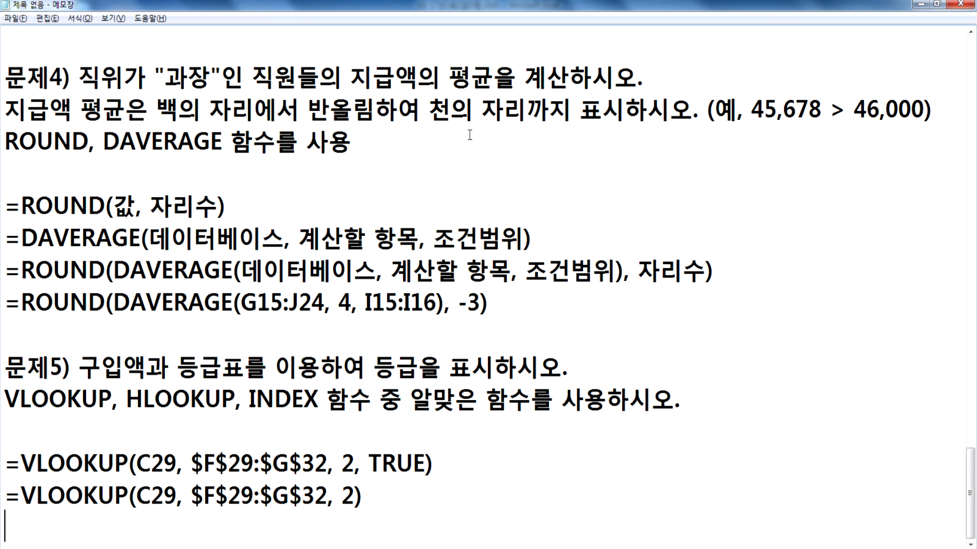
key("alt+Tab")
key("Escape")
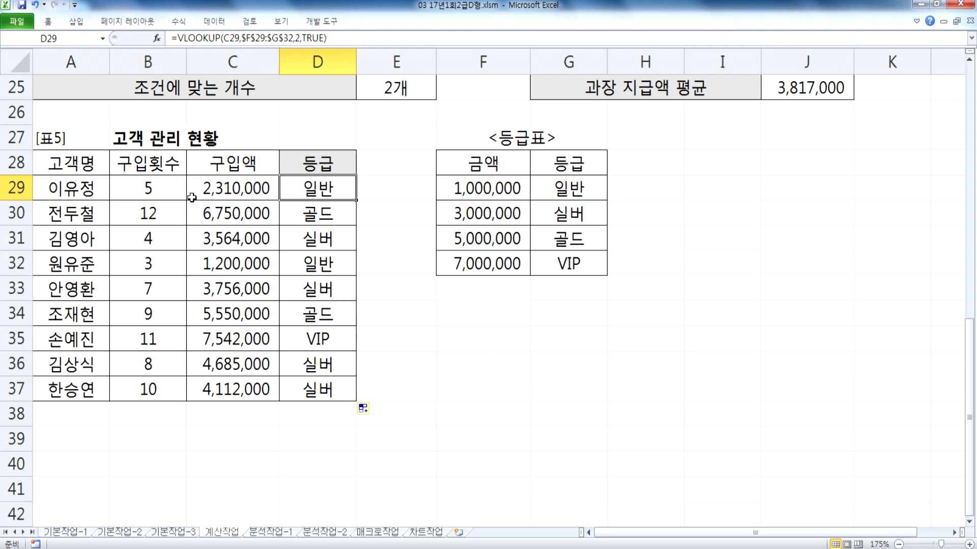
On 분석작업-1, sort the 1학년 중간고사 성적 현황 table ascending by 반 so classes run 1–4.
key("alt+Tab")
key("alt+Tab")
left_click(274, 533)
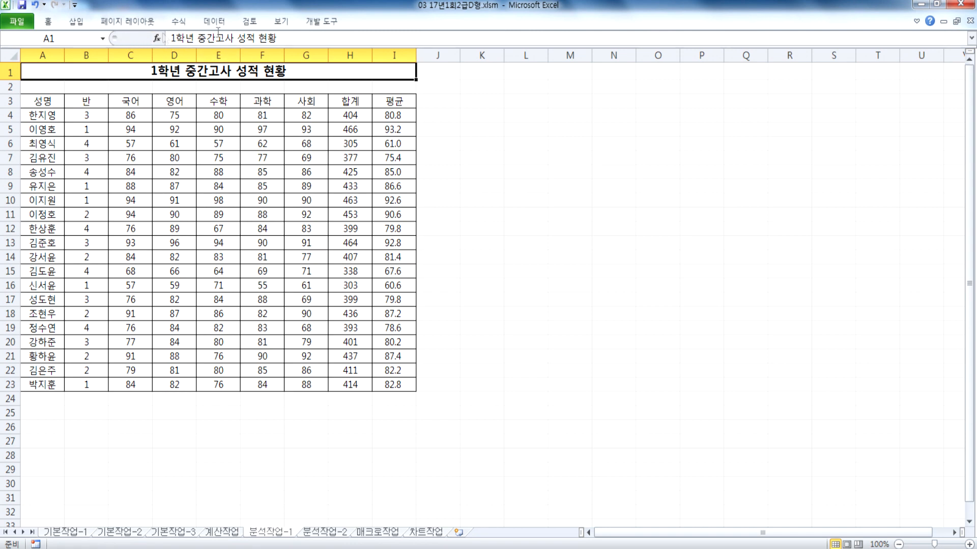
double_click(214, 21)
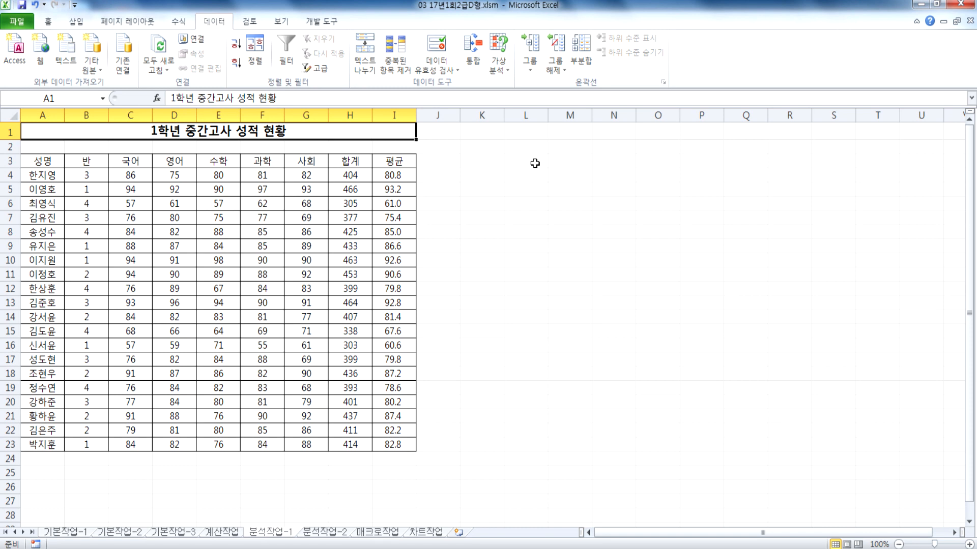
left_click(87, 175)
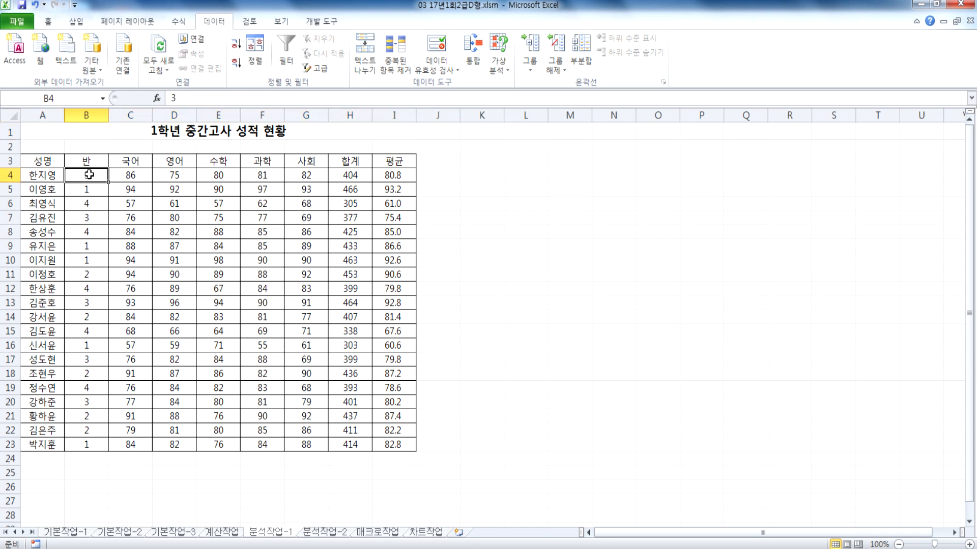
left_click(236, 44)
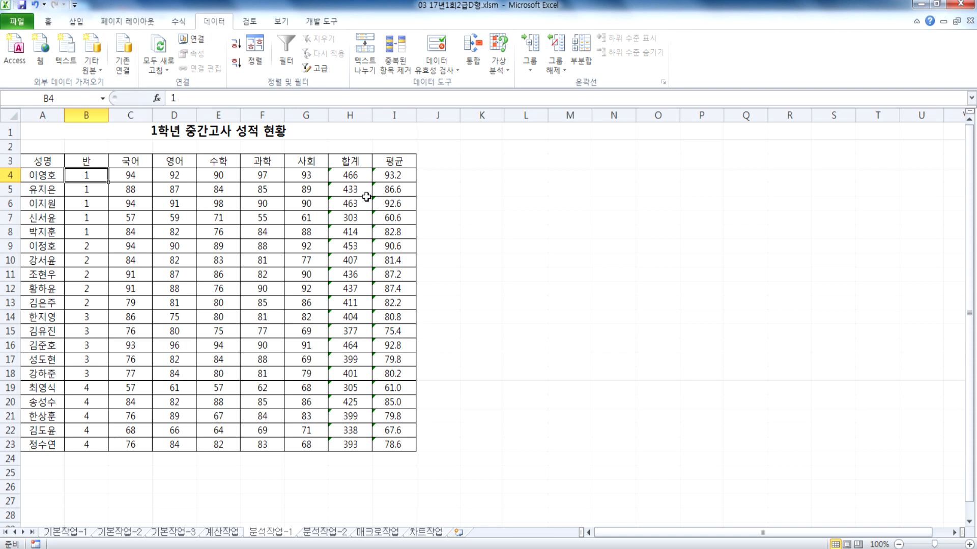
scroll(366, 197, "up", 3)
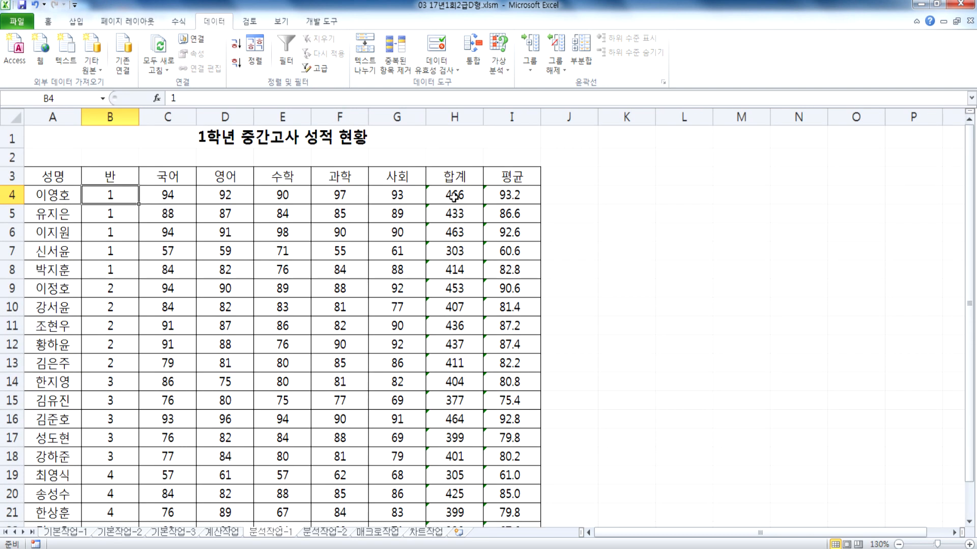
left_click(454, 196)
Check the =SUM(C4:G4) formula in H4 and the AVERAGE formula in I4 without changing them.
key("F2")
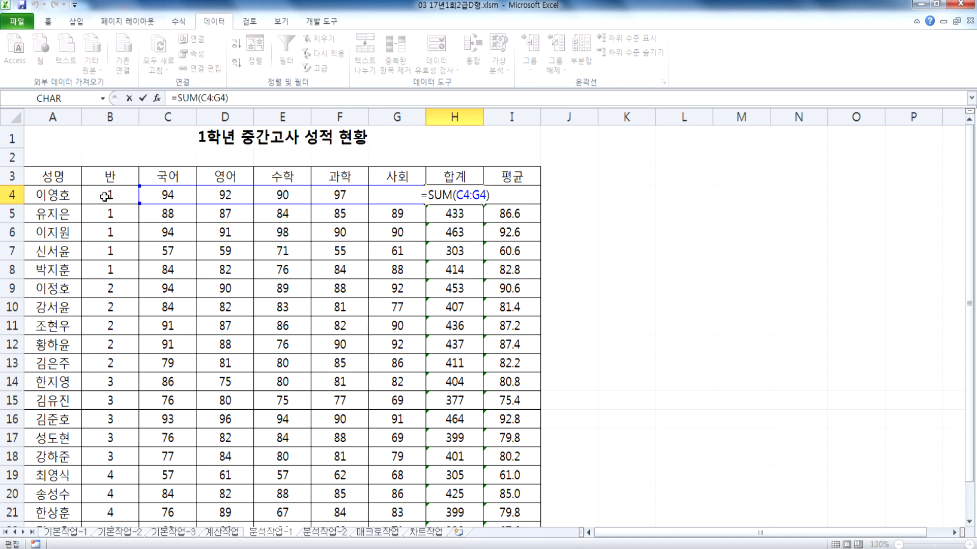
key("Return")
left_click_drag(164, 194, 382, 194)
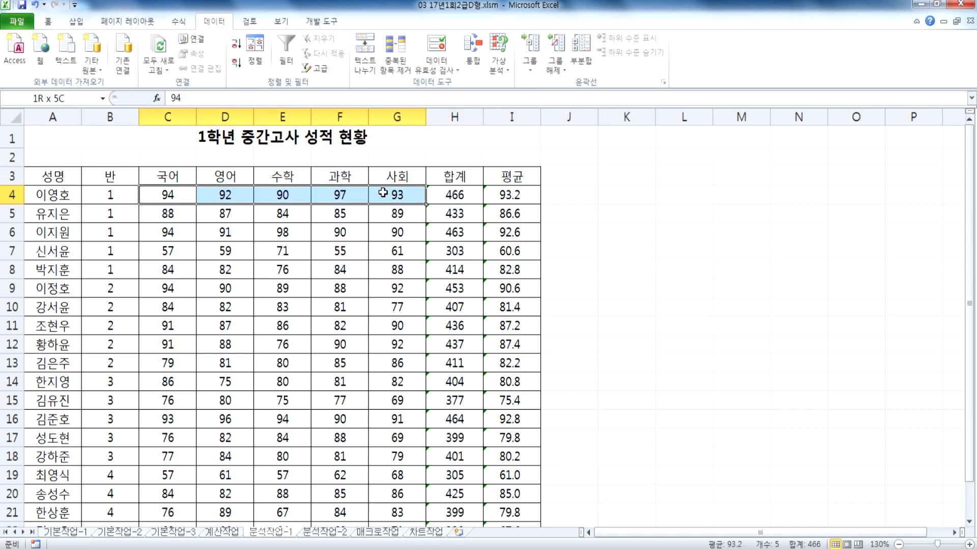
left_click(101, 117)
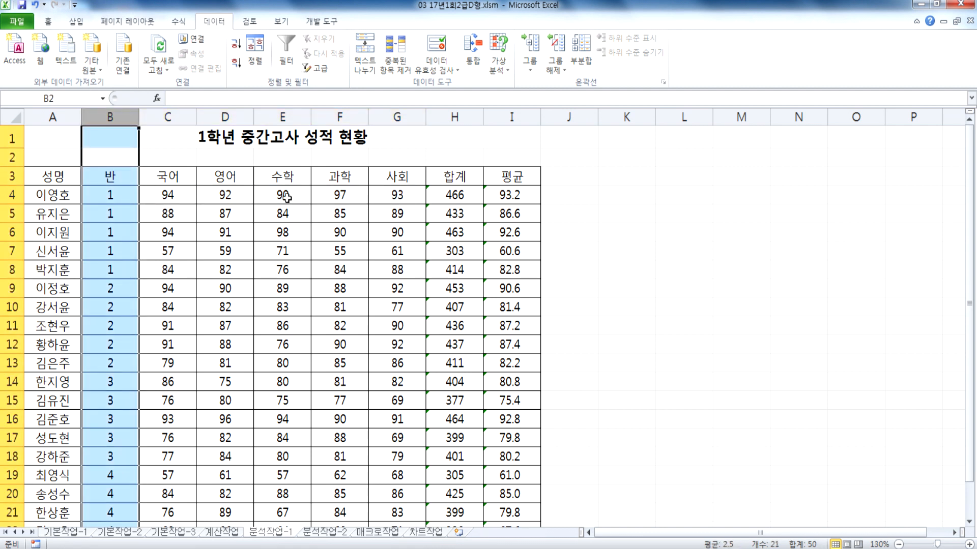
double_click(442, 199)
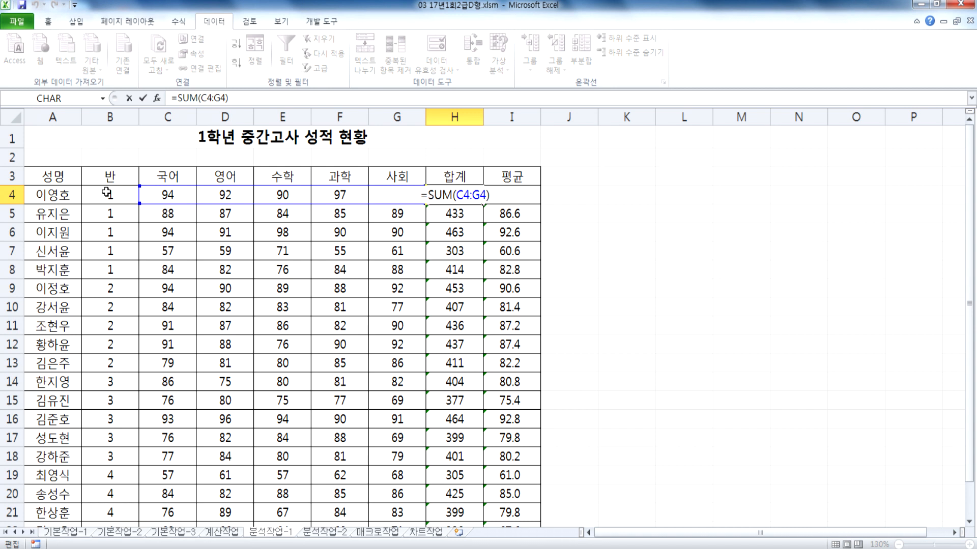
key("Escape")
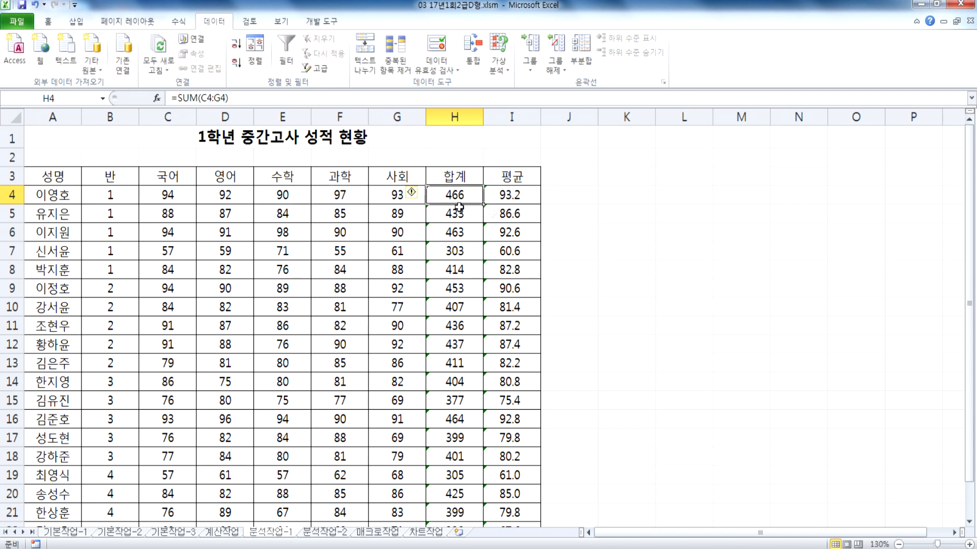
left_click(606, 227)
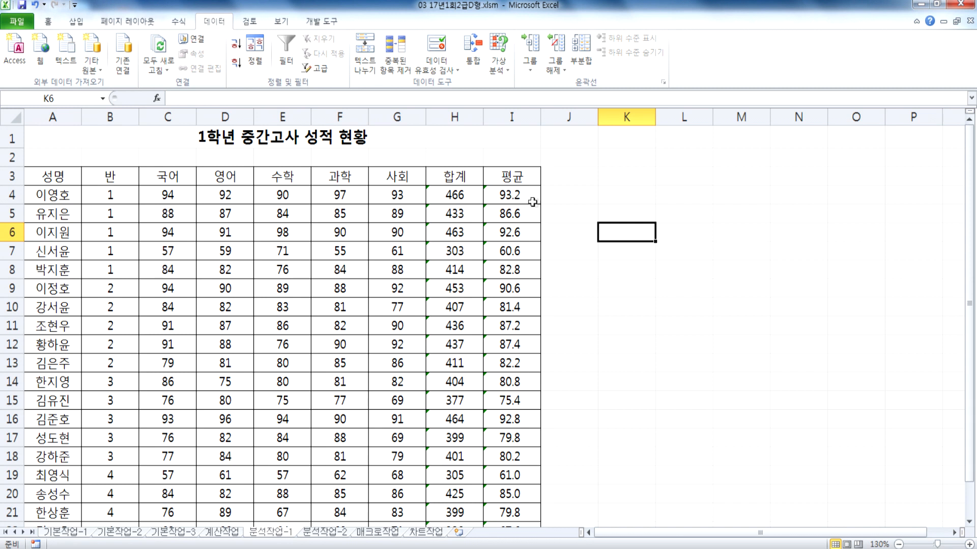
left_click(505, 196)
key("F2")
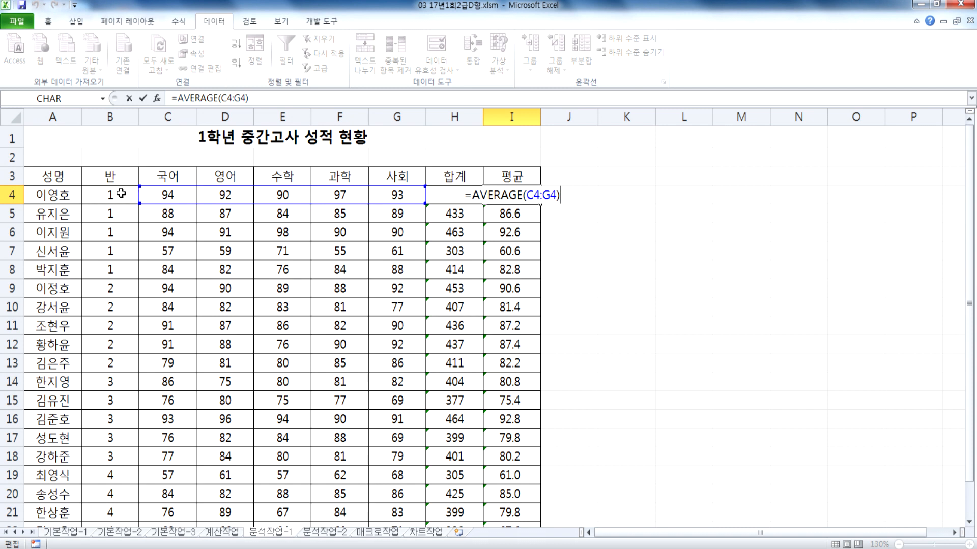
key("Escape")
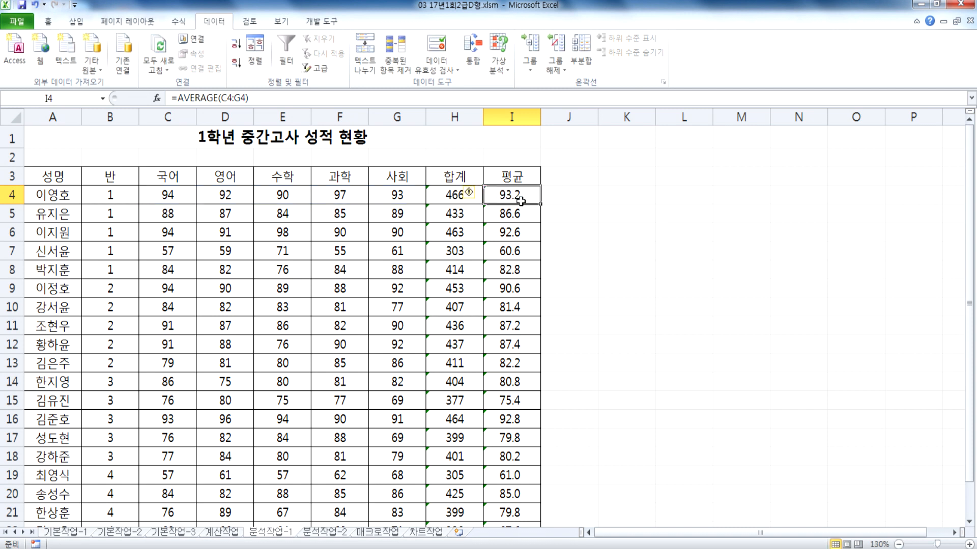
left_click(671, 228)
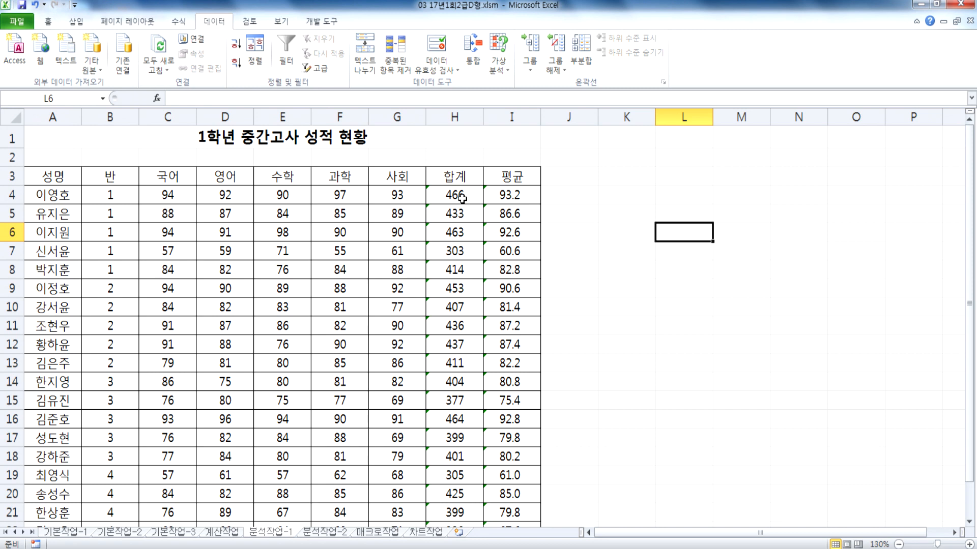
Ignore the error warnings on the 합계 and 평균 cells H4:I23.
left_click_drag(458, 195, 513, 489)
scroll(477, 371, "up", 1)
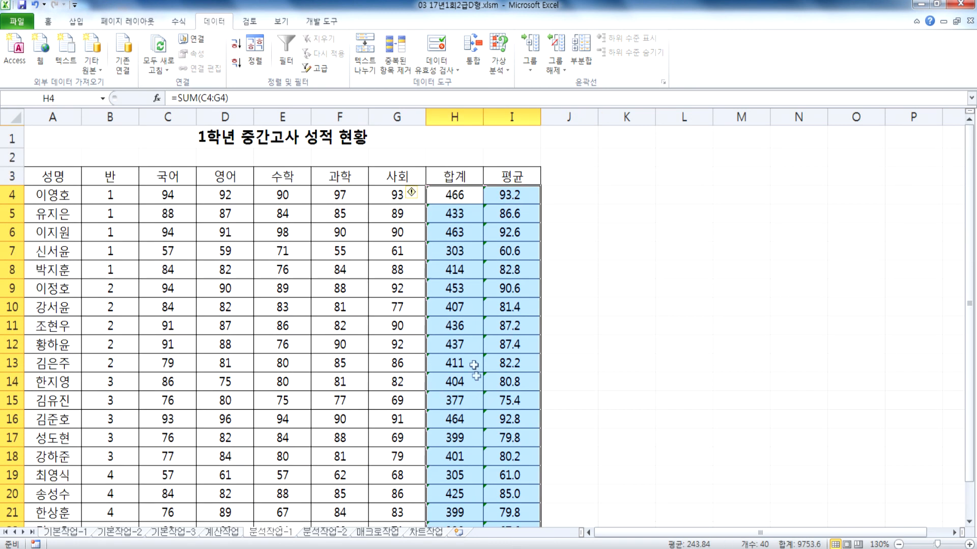
left_click(415, 195)
left_click(442, 257)
left_click(125, 194)
left_click(162, 200)
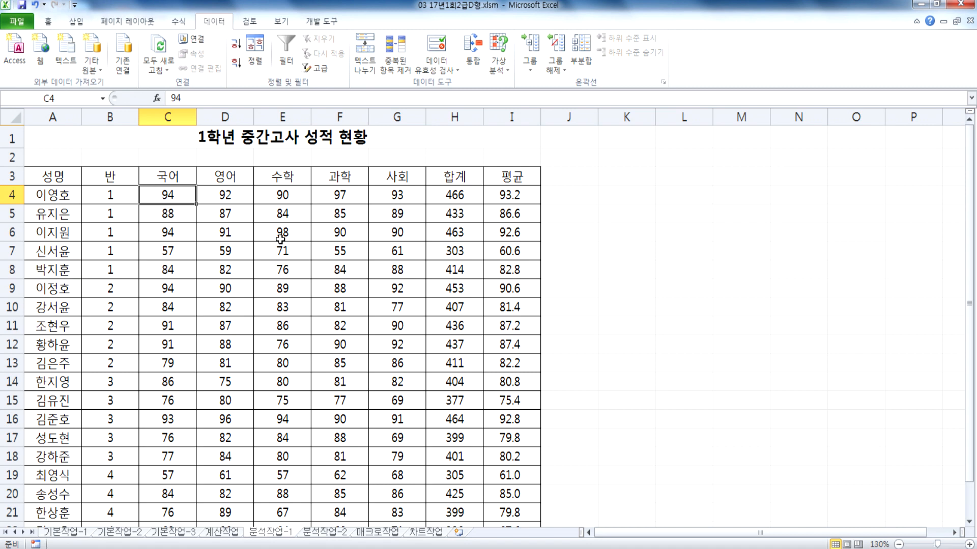
Start a 부분합 grouped by the 반 column.
left_click(579, 54)
left_click_drag(601, 111, 410, 144)
left_click(406, 158)
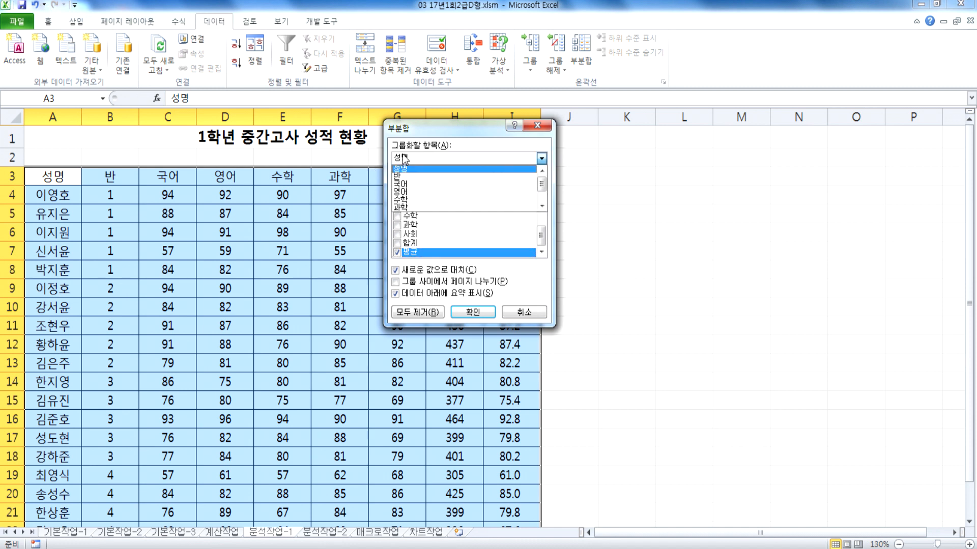
left_click(410, 178)
left_click_drag(441, 127, 505, 122)
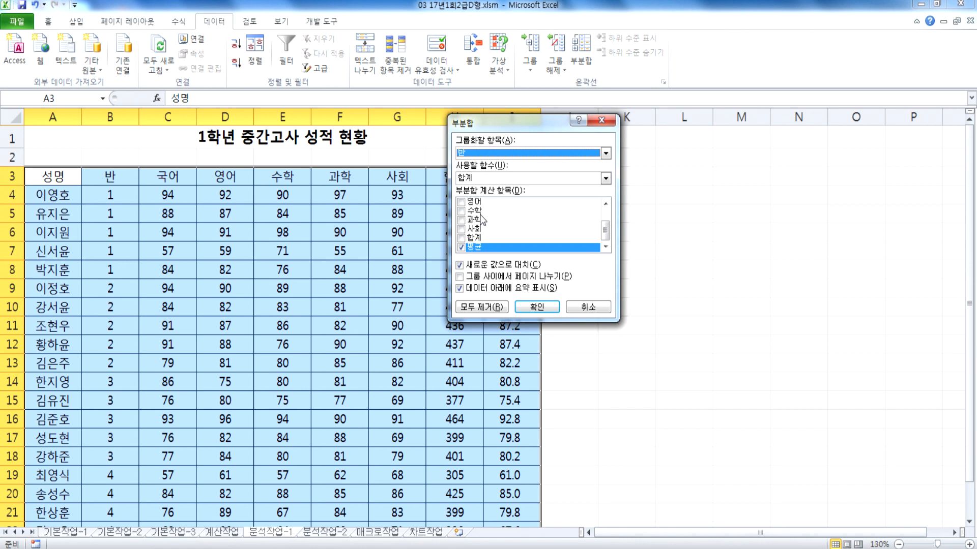
Sum 국어, 영어, 수학, 과학, 사회, 합계 and 평균 in the subtotals and apply them.
left_click(461, 202)
left_click(461, 210)
left_click(460, 219)
left_click(460, 228)
left_click(460, 237)
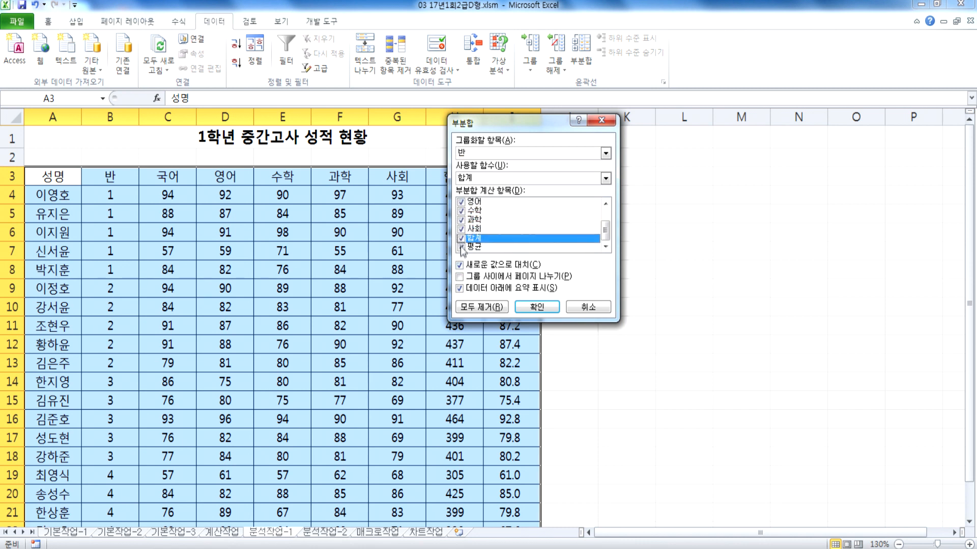
left_click(461, 247)
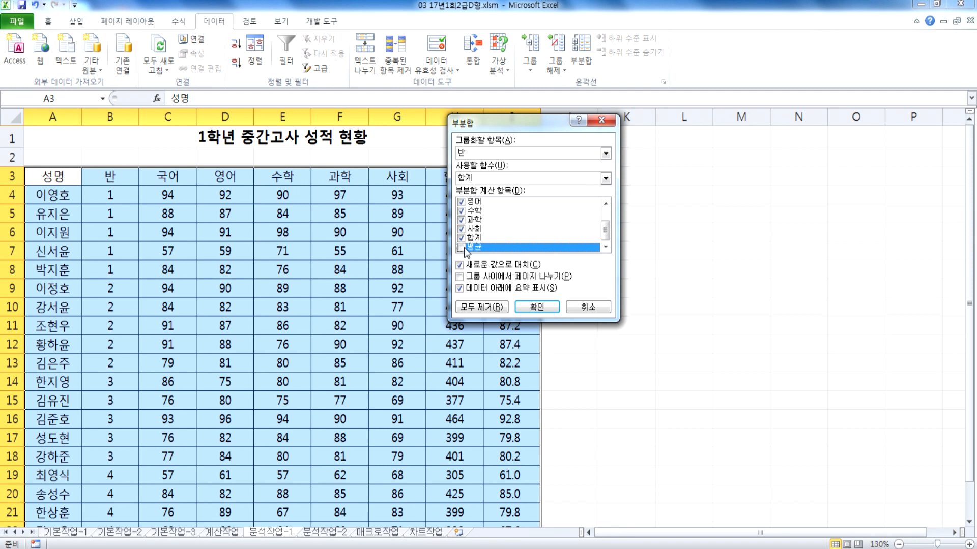
scroll(464, 250, "up", 1)
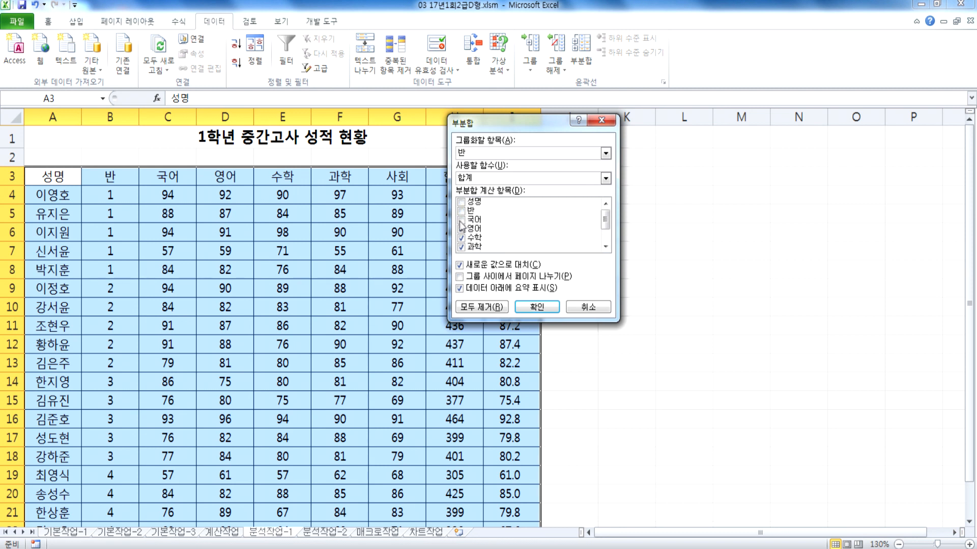
left_click(470, 222)
scroll(491, 240, "down", 1)
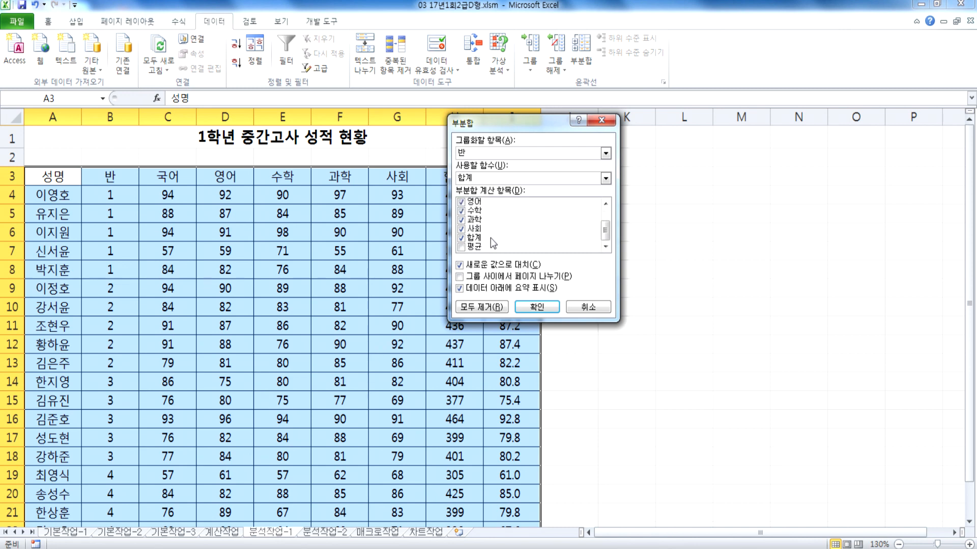
left_click(462, 248)
left_click_drag(487, 127, 106, 213)
left_click_drag(123, 216, 645, 124)
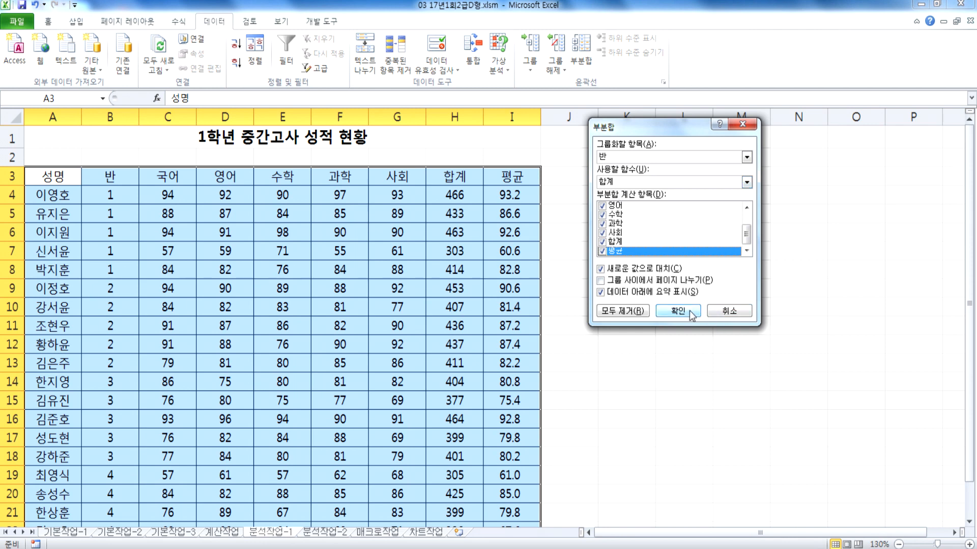
left_click(677, 310)
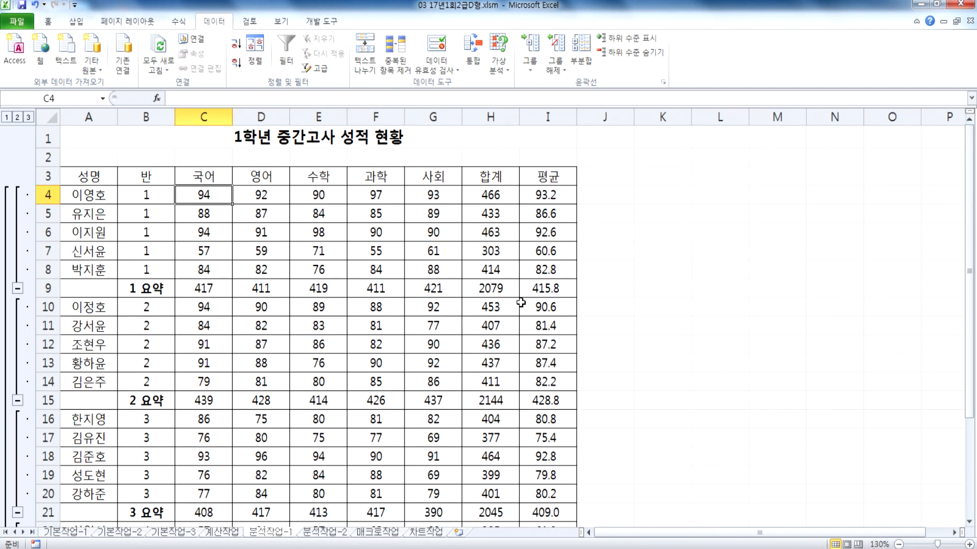
left_click(580, 51)
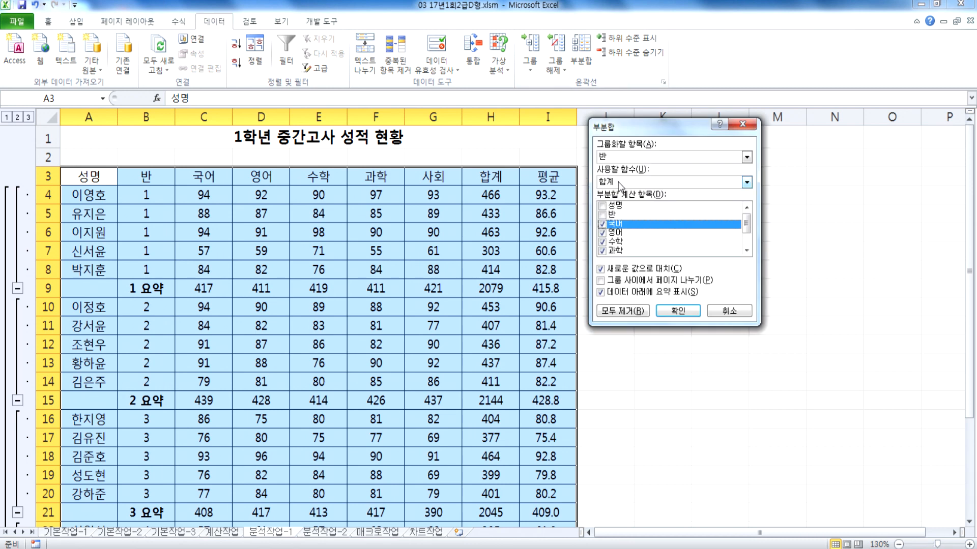
Reapply subtotals with function 합계, Replace current subtotals on, and 합계 and 평균 unchecked.
left_click(617, 182)
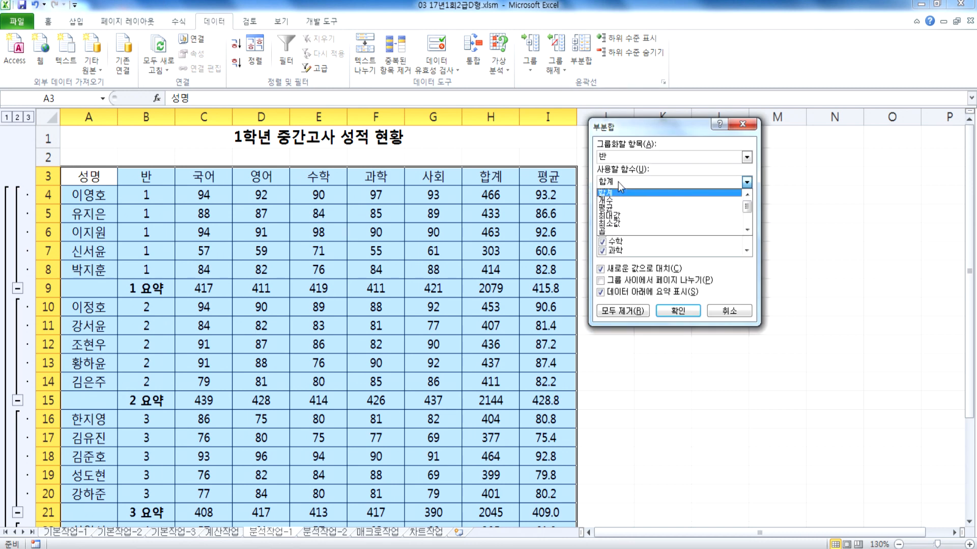
left_click(616, 209)
left_click_drag(620, 130, 619, 109)
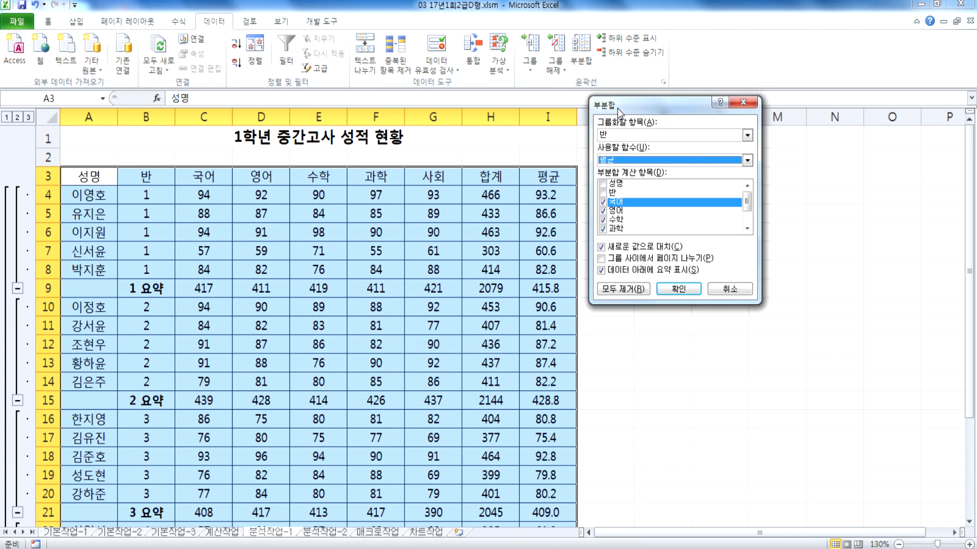
left_click(601, 247)
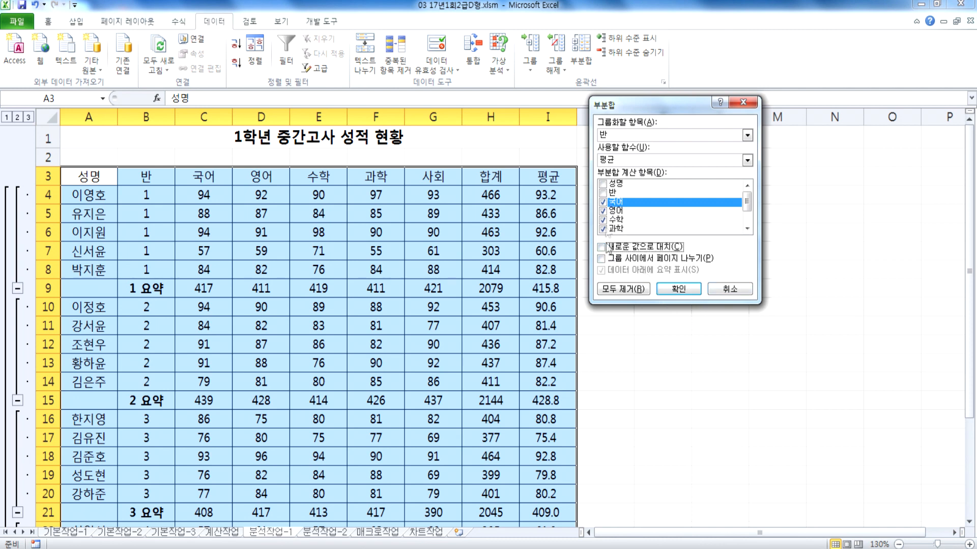
left_click(602, 247)
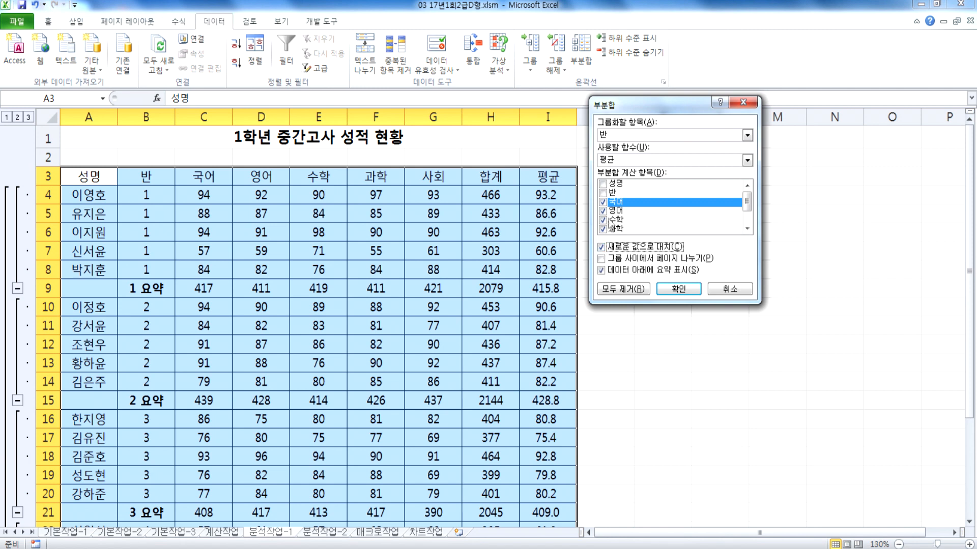
left_click(608, 161)
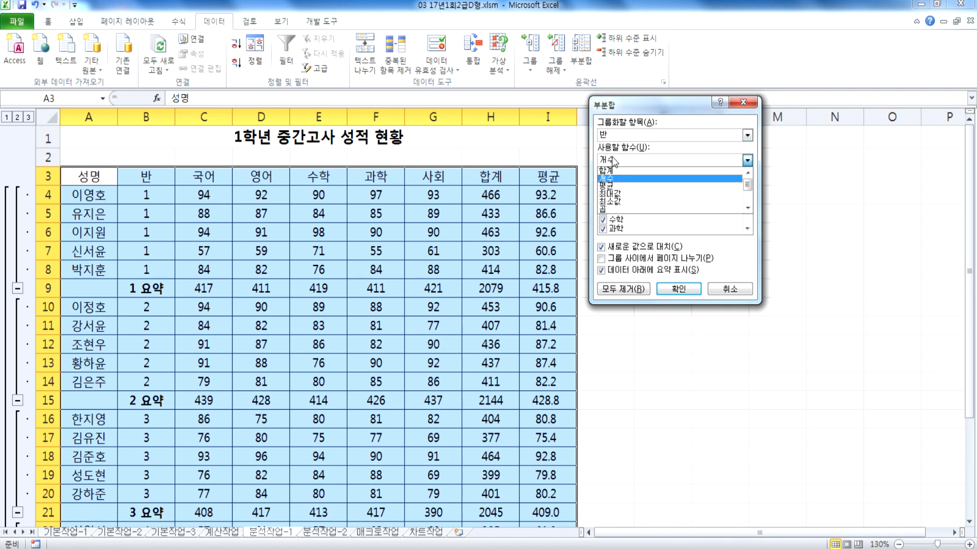
left_click(608, 170)
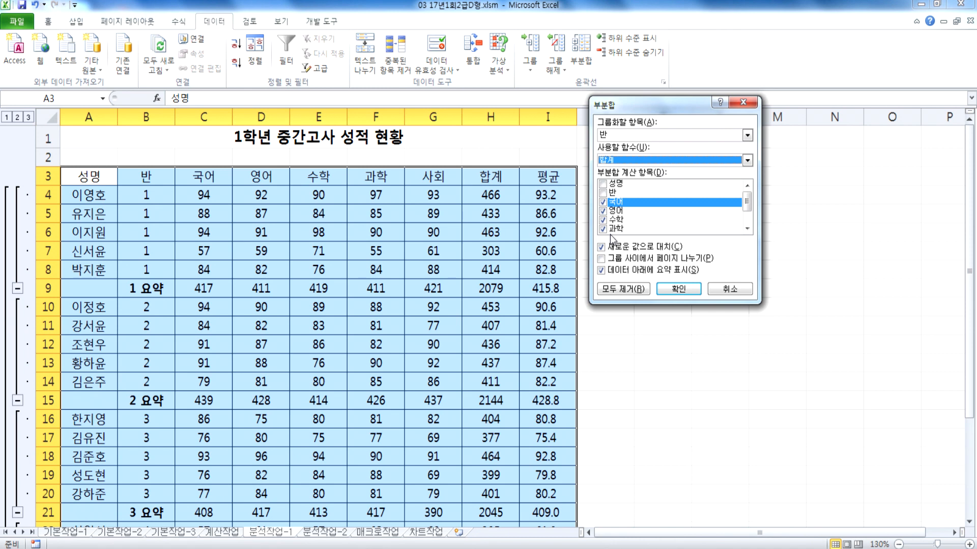
scroll(745, 211, "down", 1)
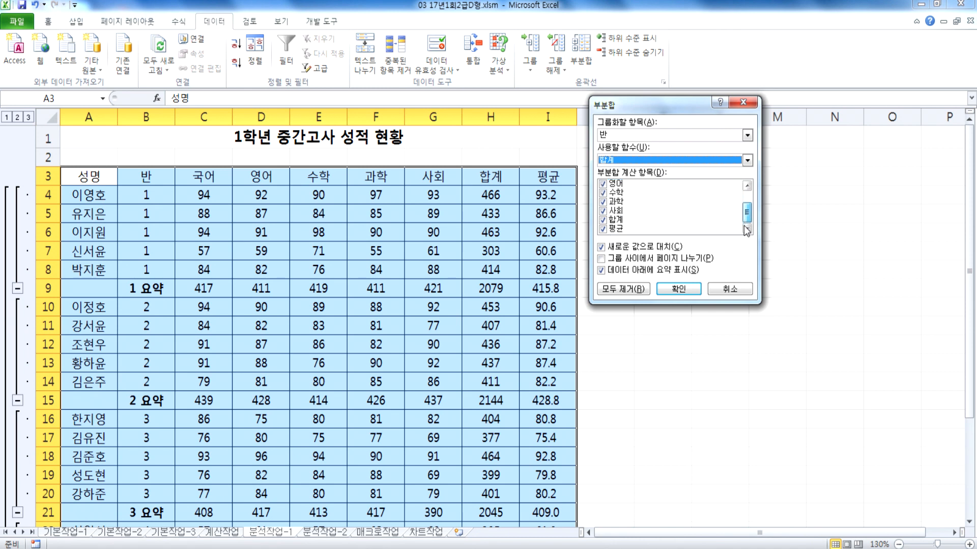
left_click(613, 220)
left_click(614, 229)
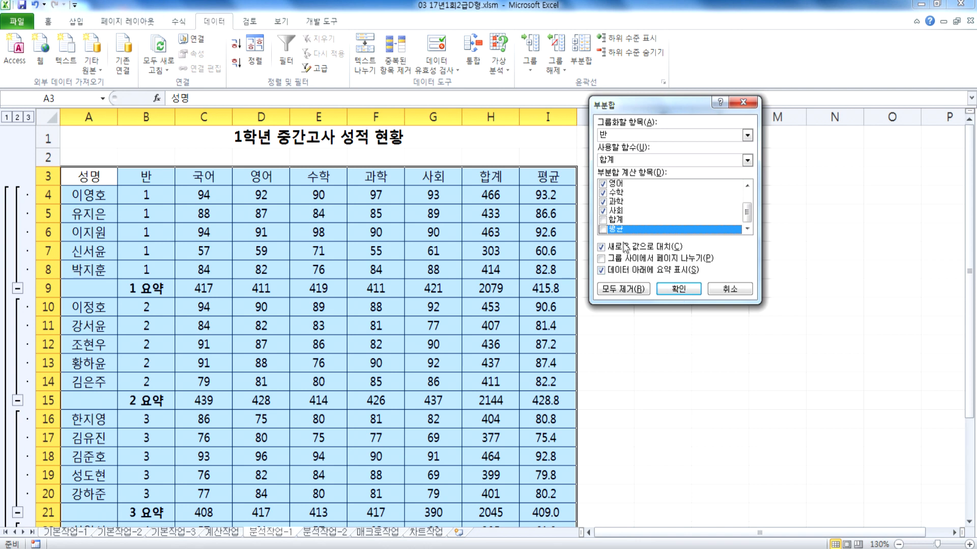
left_click(679, 289)
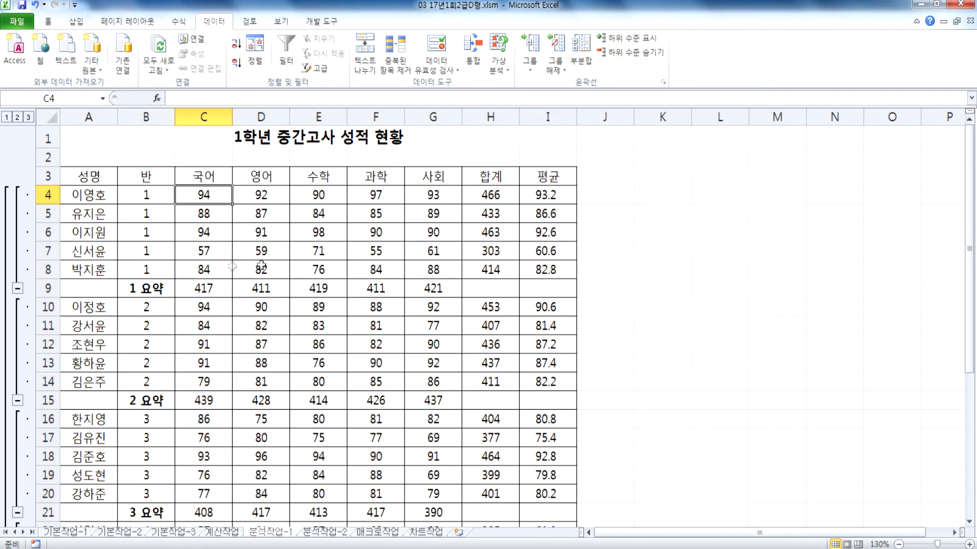
Add a 최대값 subtotal on 평균 only, with Replace current subtotals unchecked.
left_click(578, 51)
left_click(603, 202)
left_click(603, 210)
left_click(602, 219)
left_click(603, 229)
scroll(603, 229, "down", 1)
left_click(604, 211)
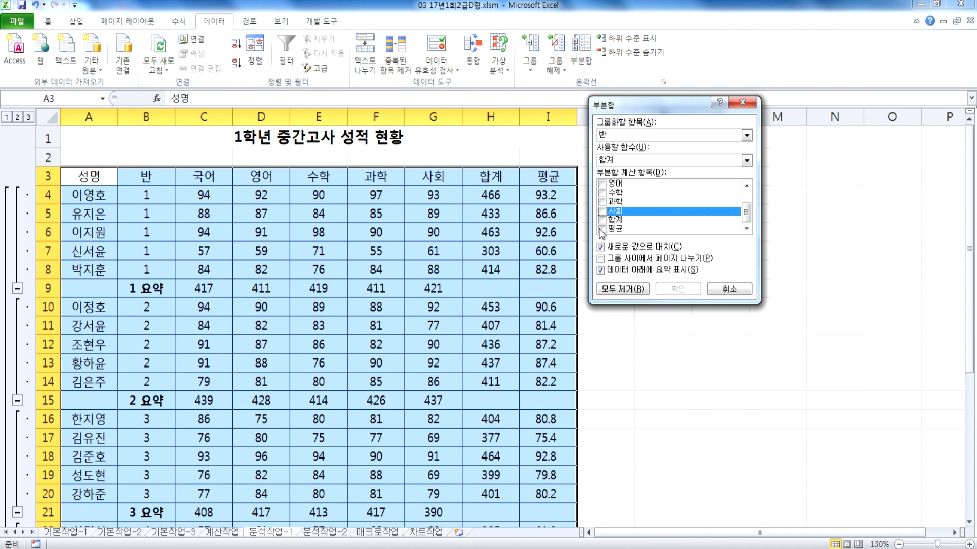
left_click(602, 229)
left_click(607, 161)
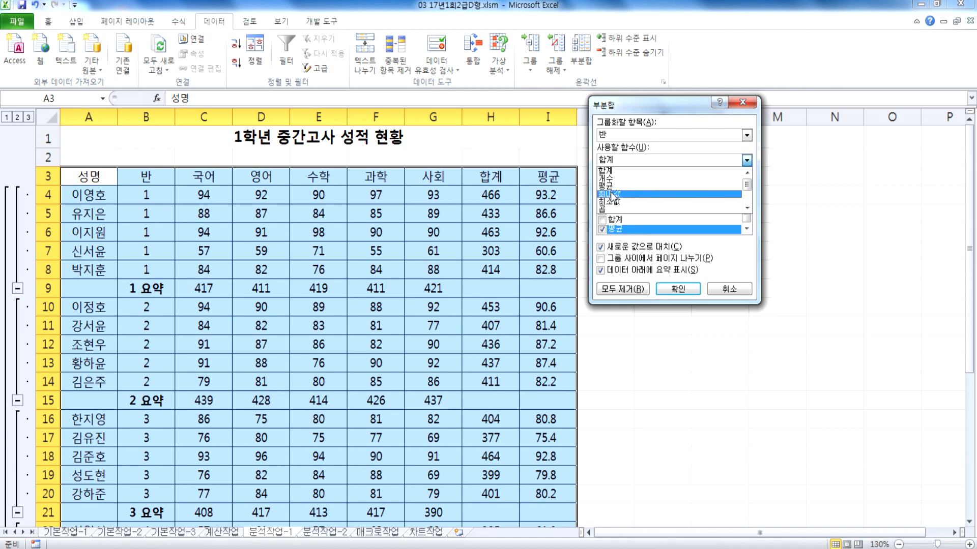
left_click(614, 198)
left_click_drag(629, 109, 640, 101)
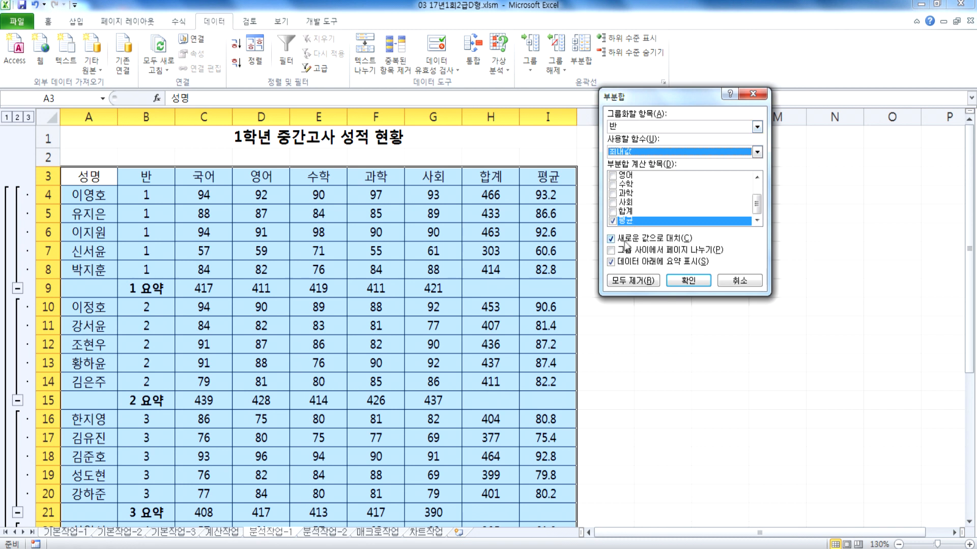
left_click(610, 239)
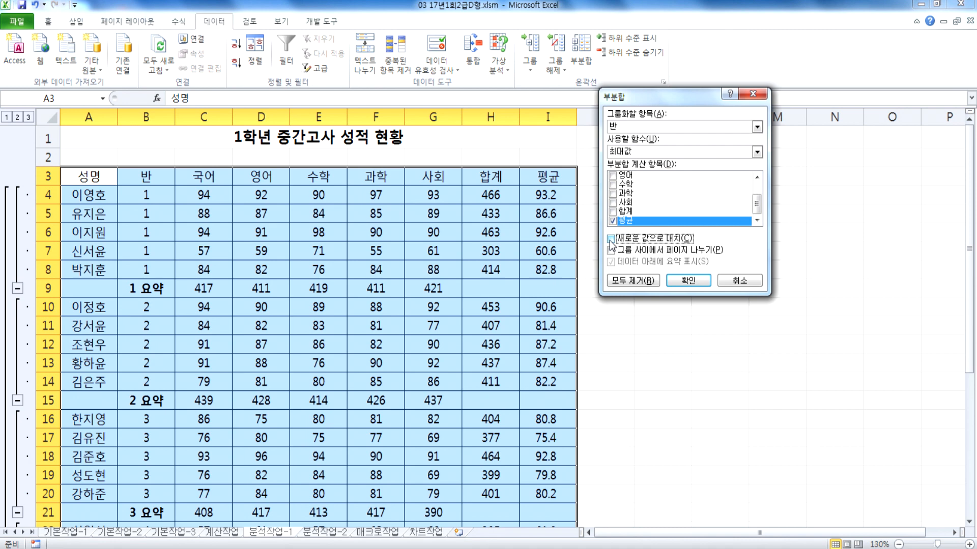
left_click(688, 281)
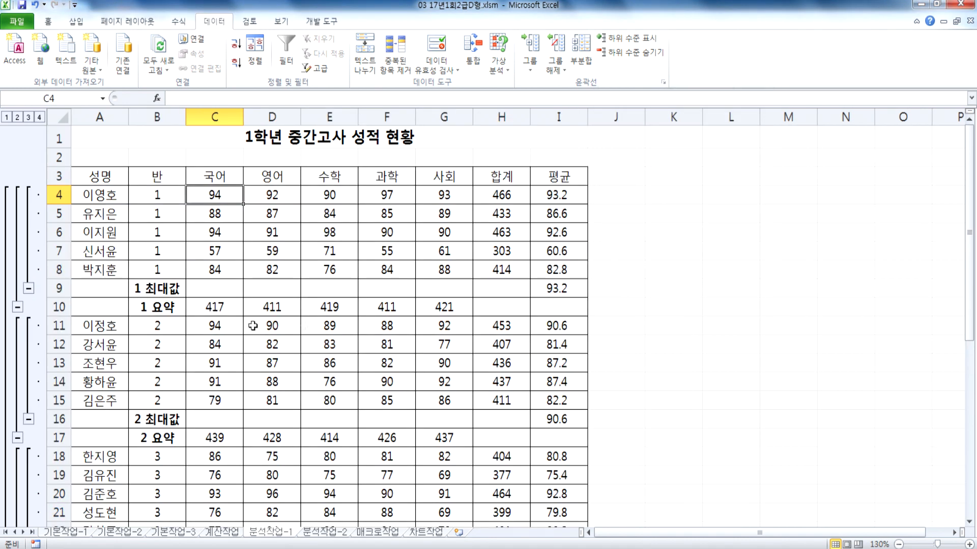
left_click(202, 307)
left_click_drag(224, 307, 444, 307)
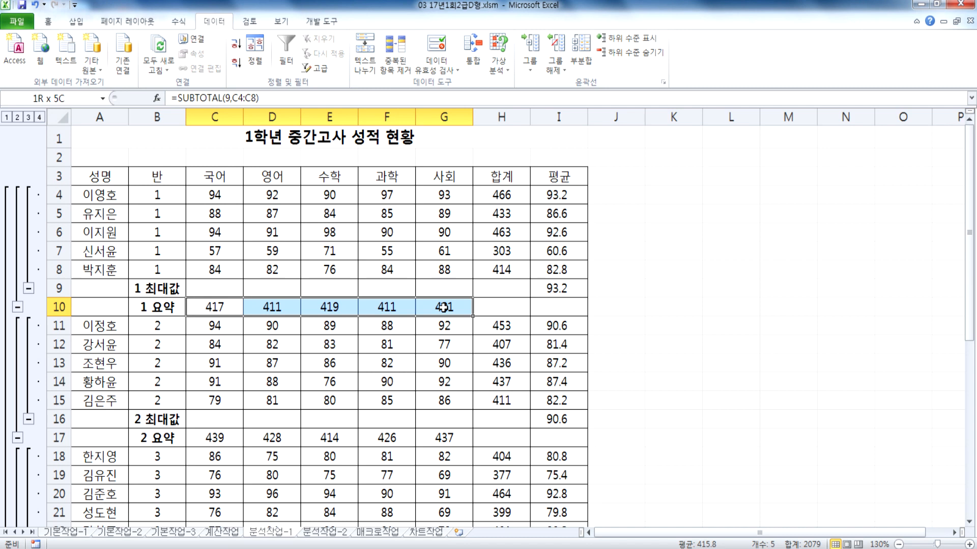
left_click(166, 290)
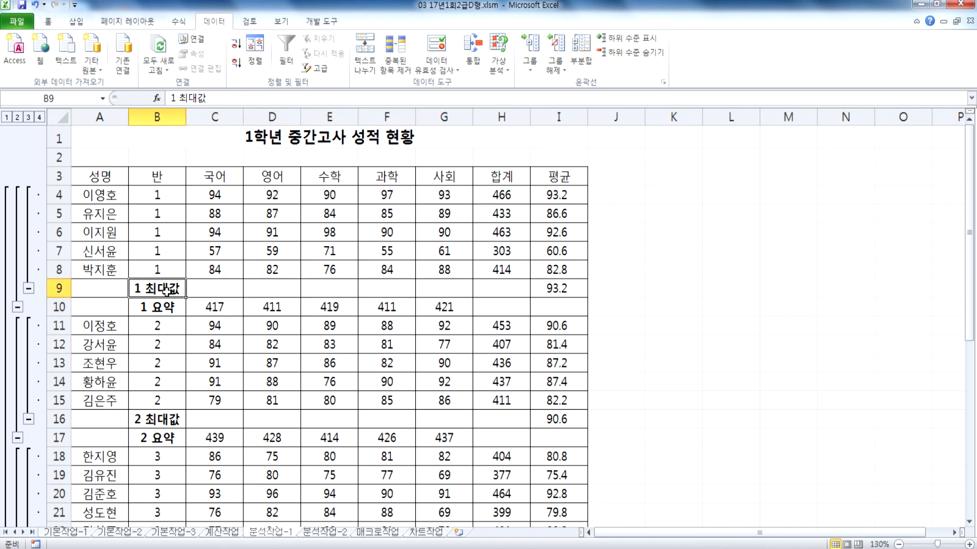
left_click(548, 288)
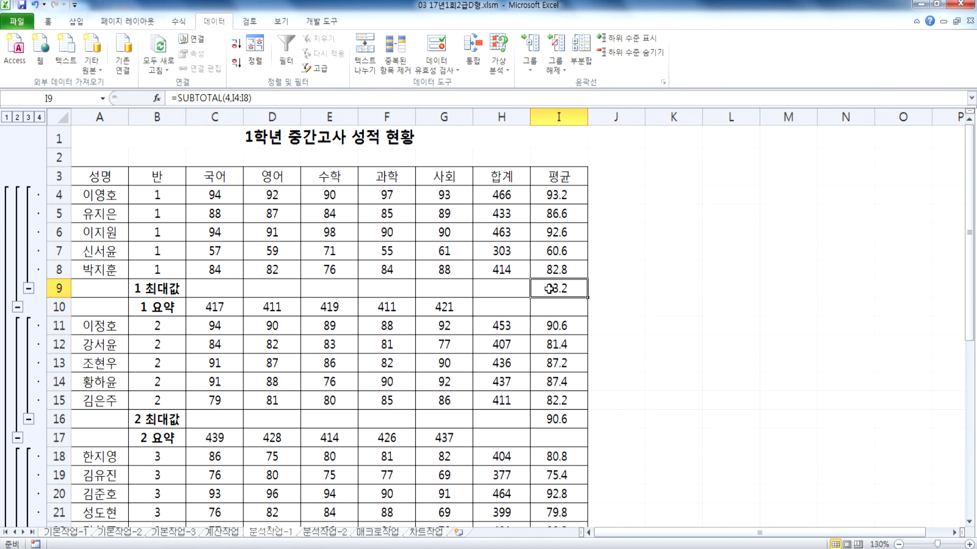
scroll(576, 285, "down", 7)
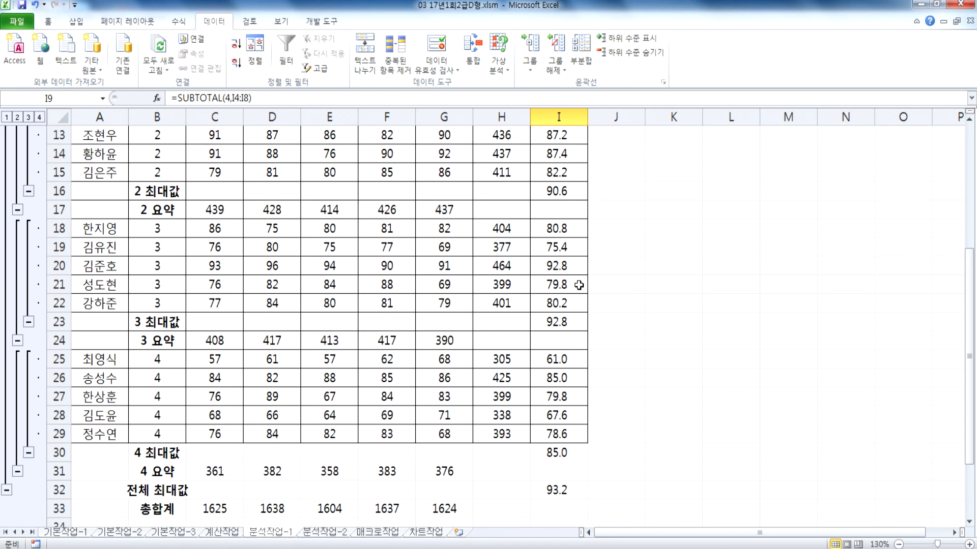
left_click_drag(204, 340, 436, 344)
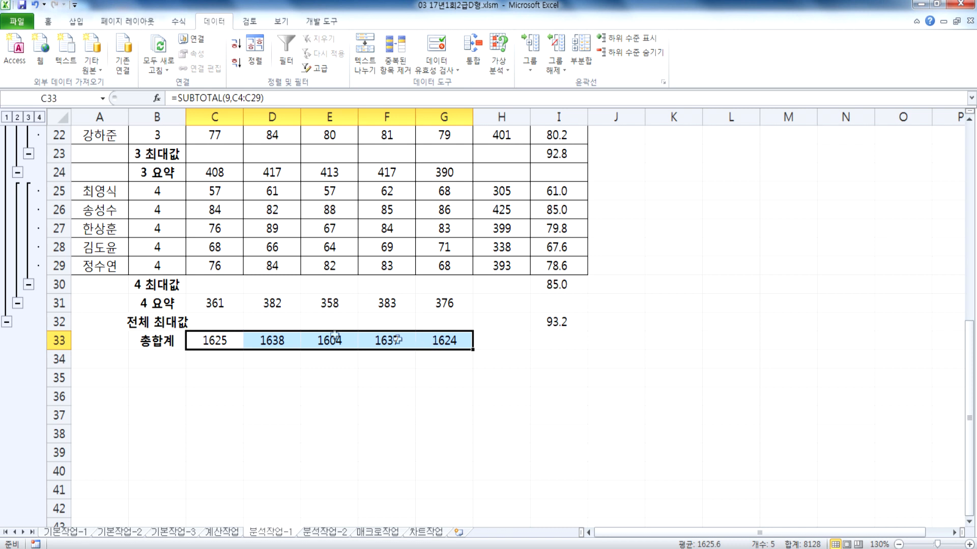
left_click(545, 322)
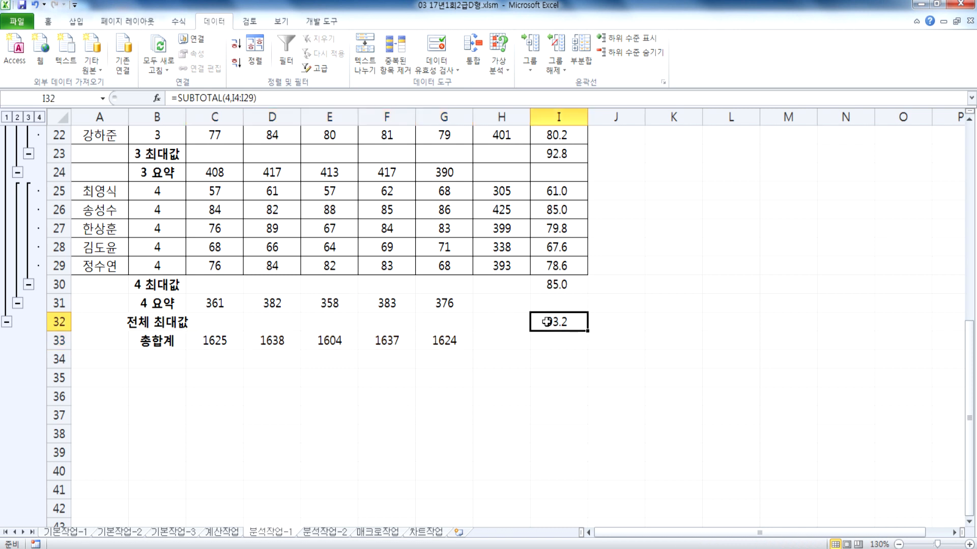
scroll(546, 321, "up", 6)
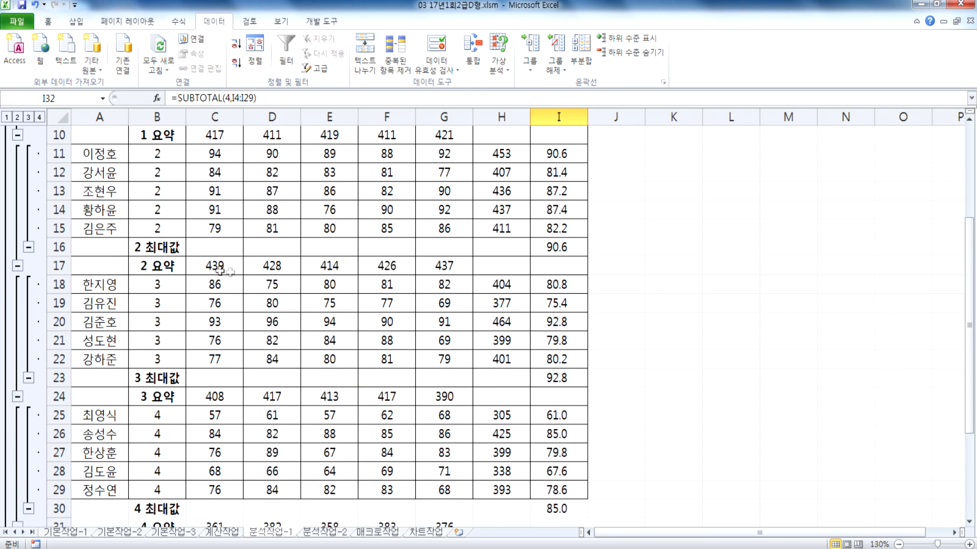
left_click_drag(182, 116, 201, 116)
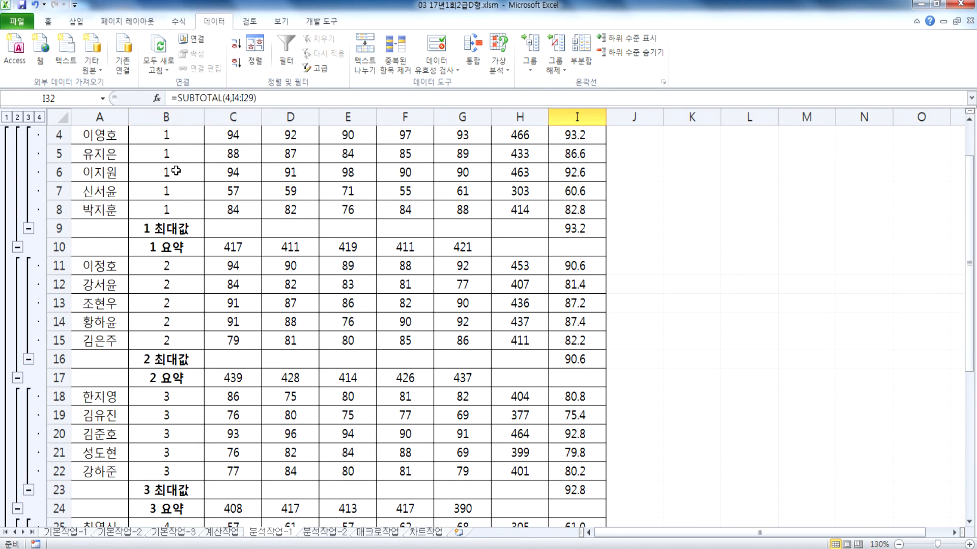
scroll(185, 204, "down", 7)
key("ctrl+z")
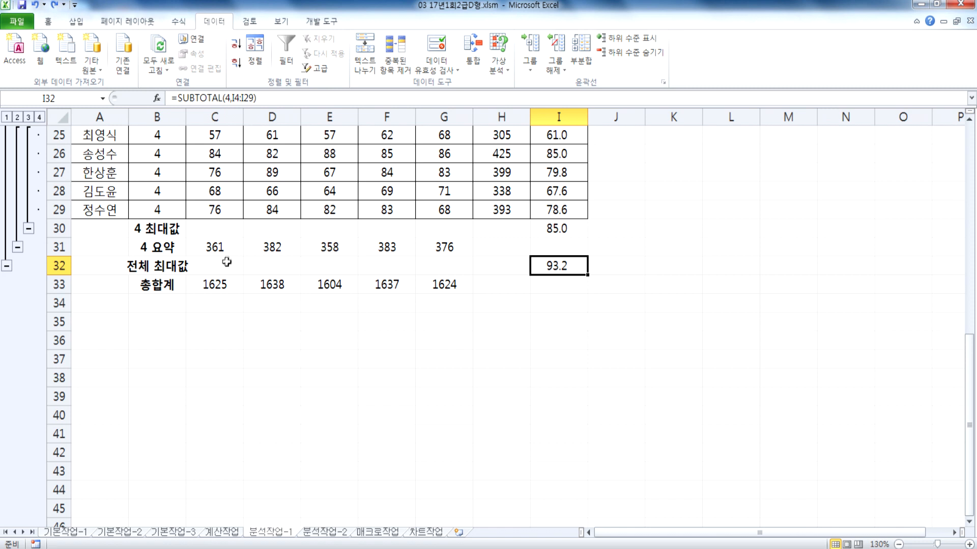
left_click(169, 265)
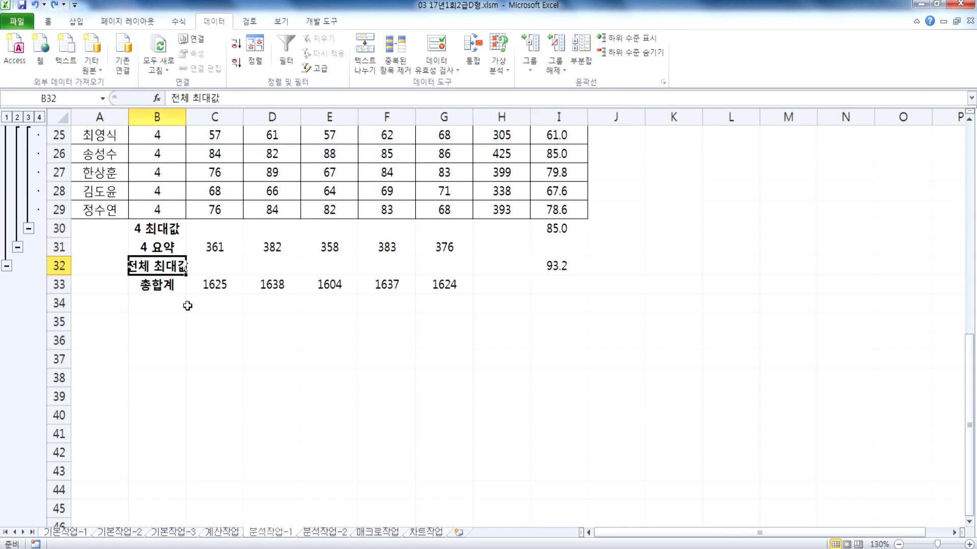
left_click(159, 303)
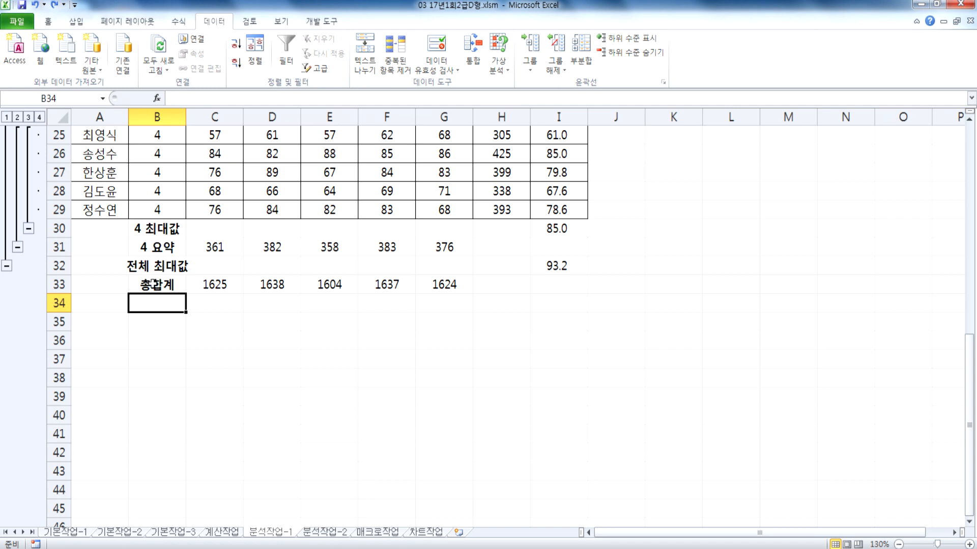
scroll(149, 283, "up", 4)
scroll(146, 280, "up", 4)
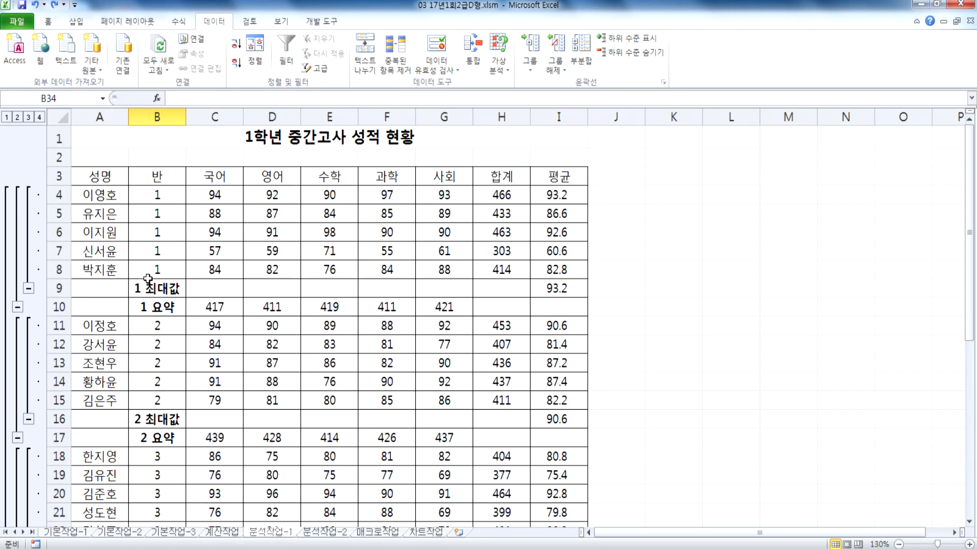
left_click(242, 139)
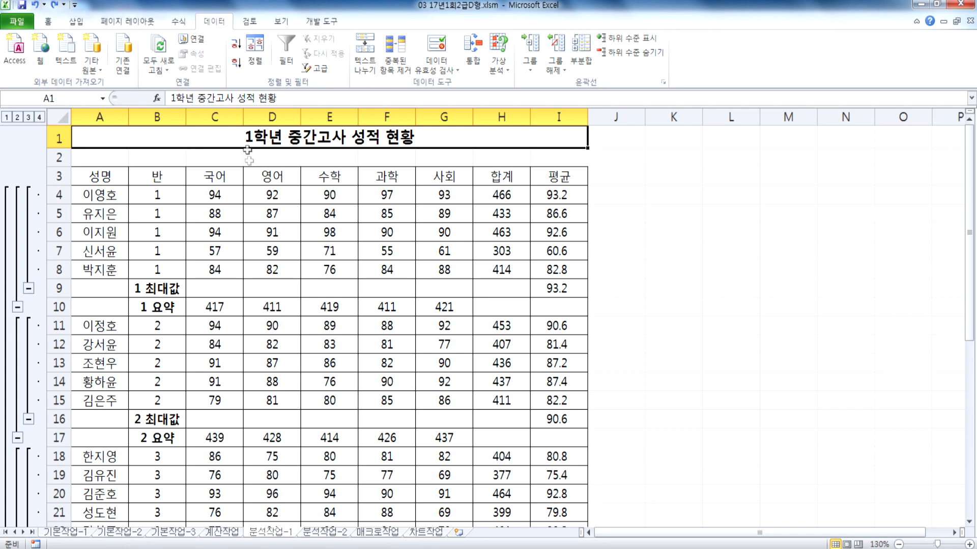
On 분석작업-2, inspect the 영업이익 formula in B8 without changing it.
left_click(324, 532)
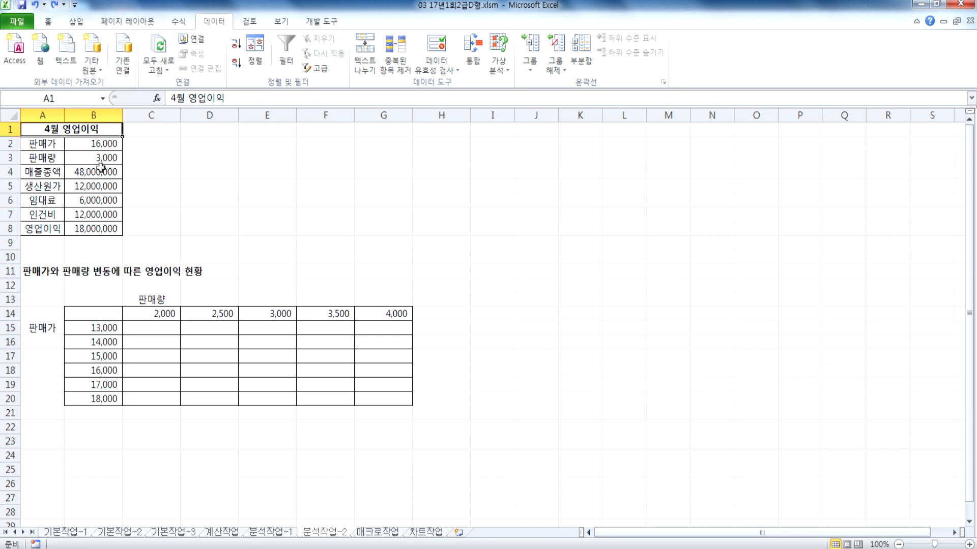
double_click(95, 229)
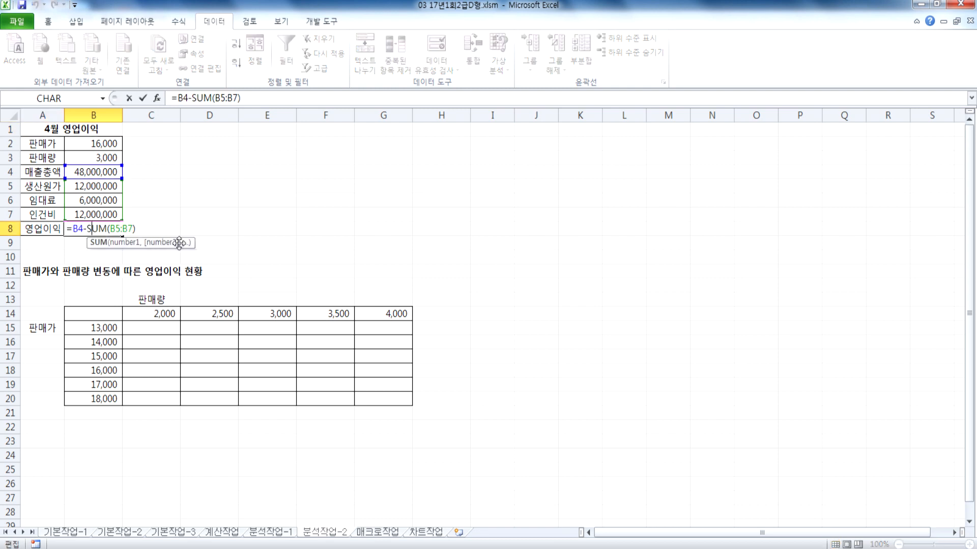
key("Escape")
scroll(109, 246, "up", 3)
scroll(109, 245, "up", 3)
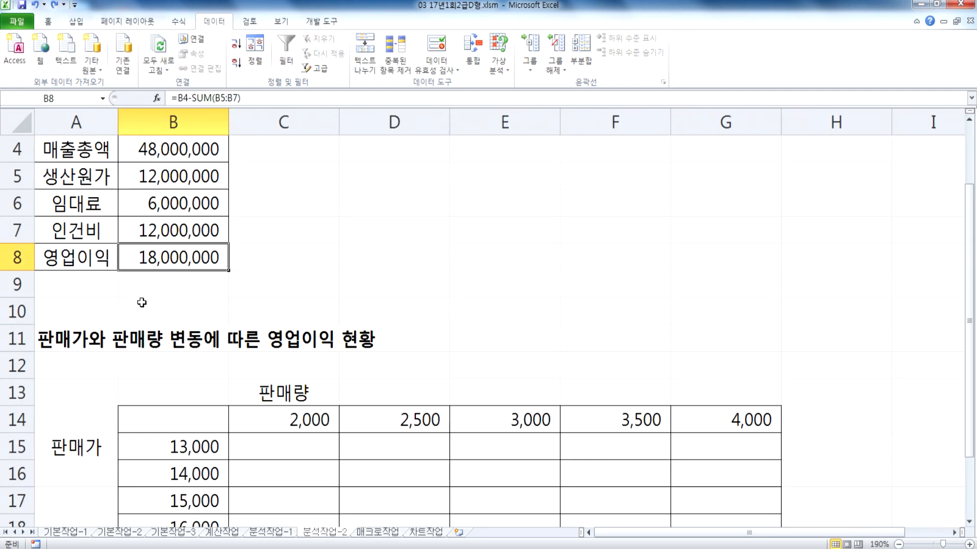
double_click(127, 258)
left_click_drag(127, 258, 250, 258)
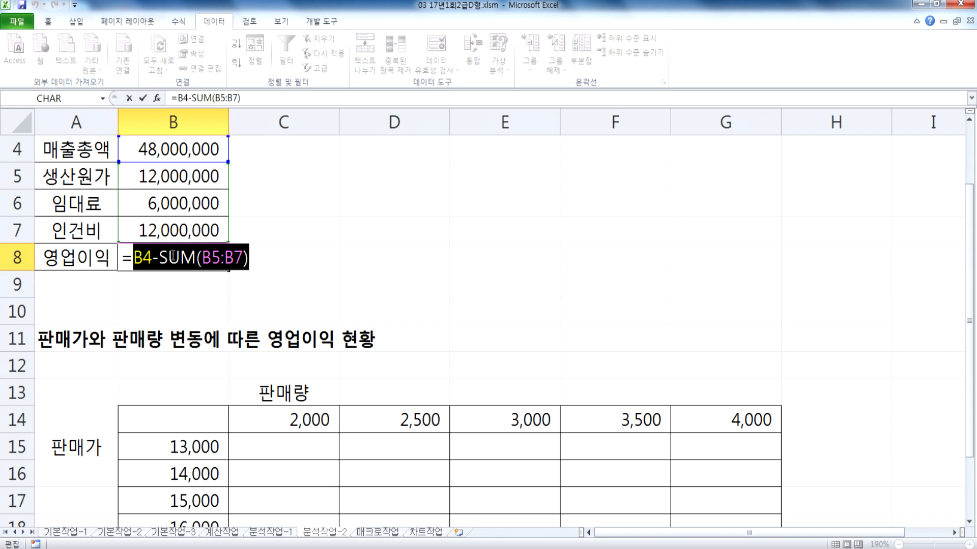
left_click_drag(124, 259, 257, 259)
key("Escape")
Enter =B8 in corner cell B14 so it displays 18,000,000.
left_click(180, 419)
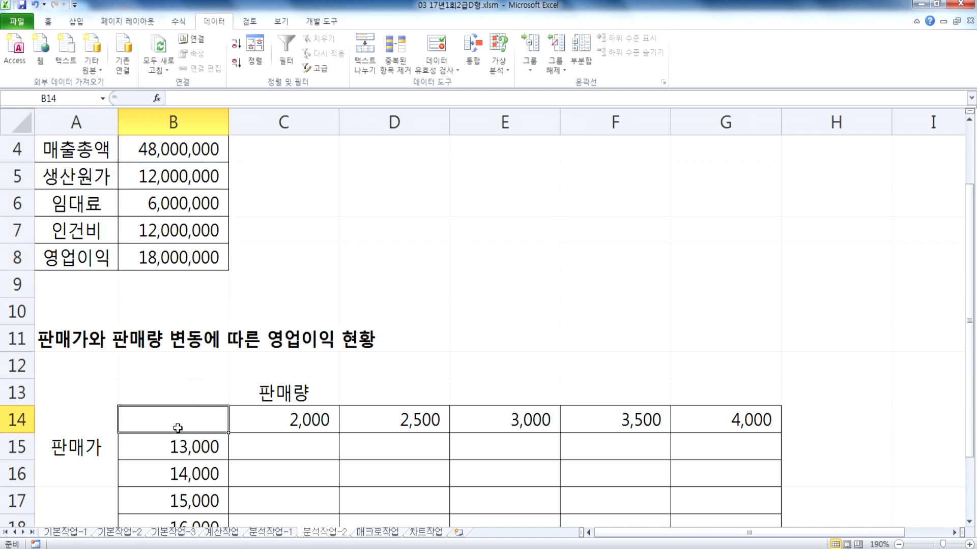
scroll(178, 427, "down", 1)
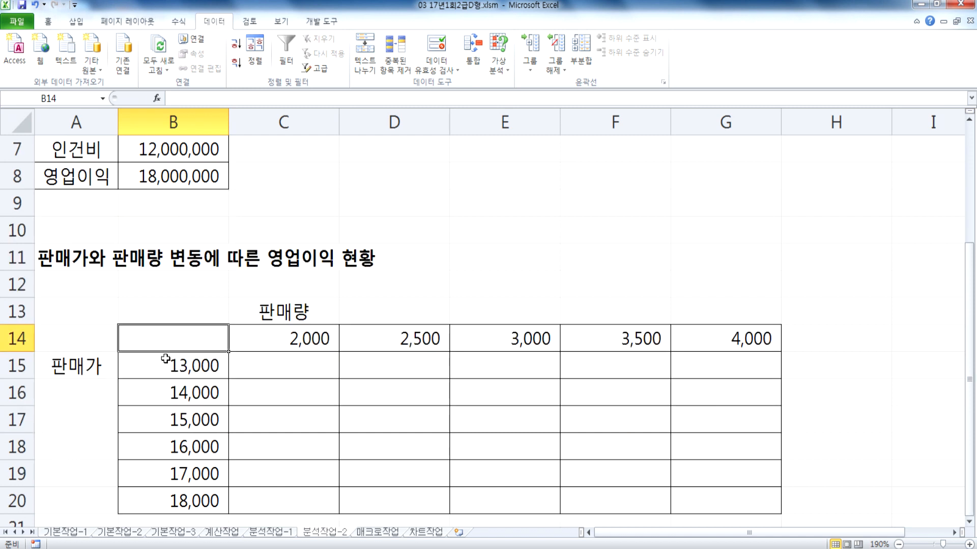
type("=")
left_click(167, 175)
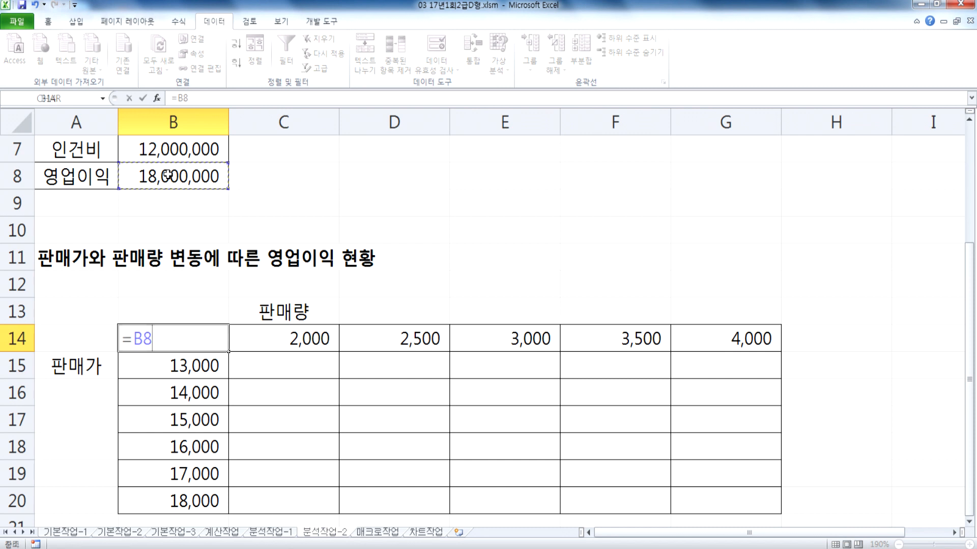
key("Escape")
double_click(152, 178)
left_click_drag(124, 177, 127, 177)
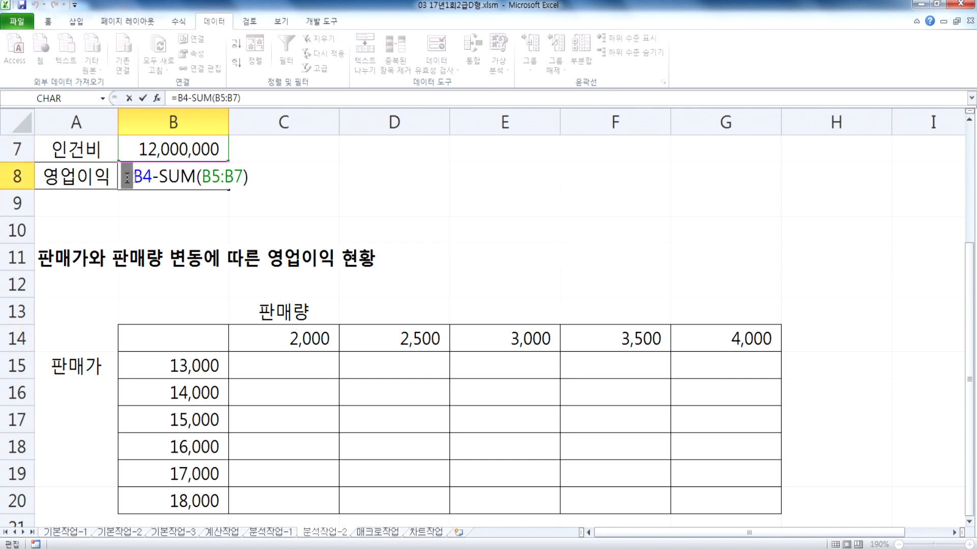
key("Escape")
left_click(152, 344)
type("=")
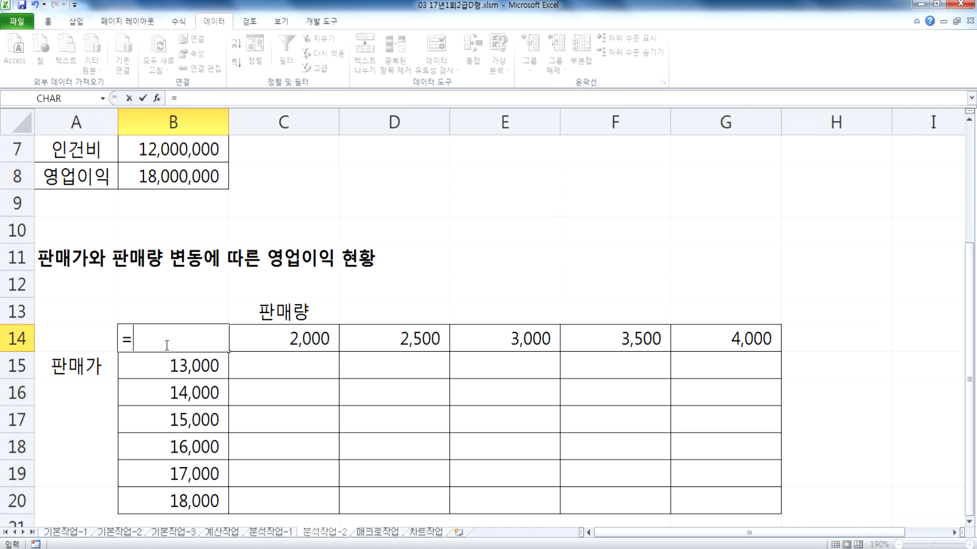
left_click(143, 177)
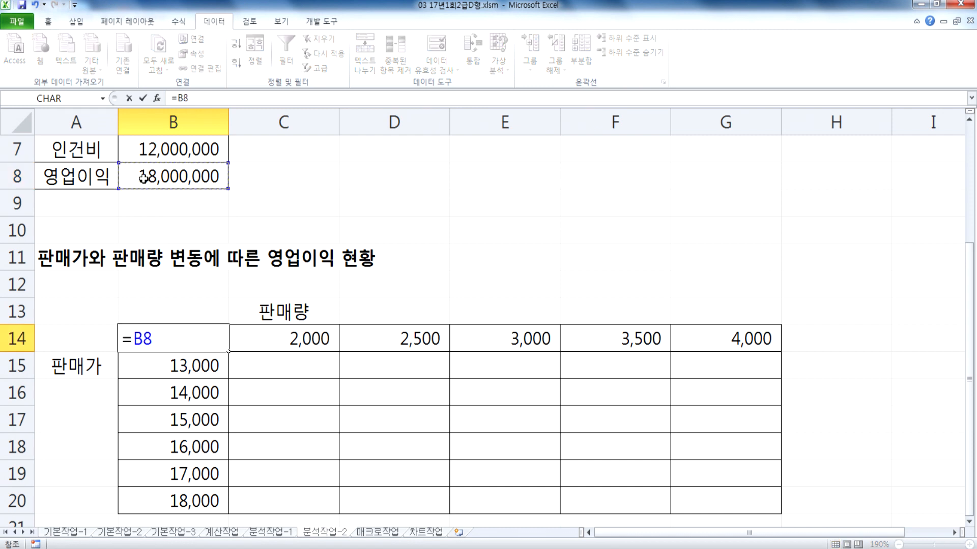
key("Return")
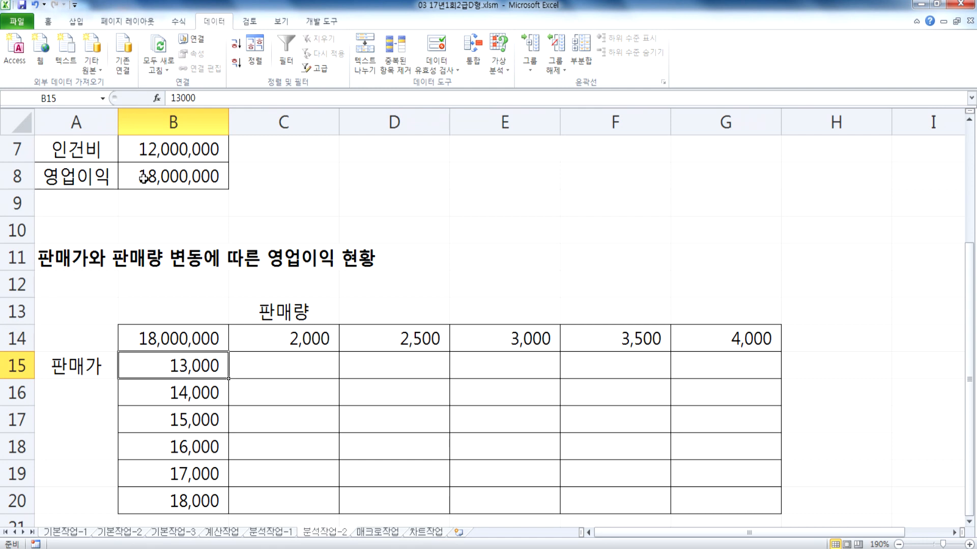
Review the 판매가 (B2), 판매량 (B3) and 영업이익 (B8) cells, then select B14:G20.
scroll(270, 268, "down", 2)
scroll(182, 267, "up", 1)
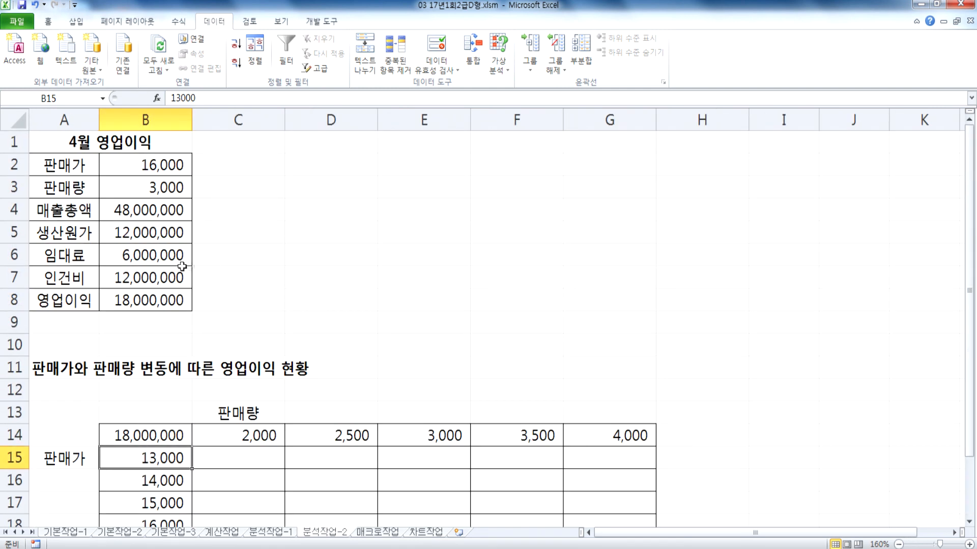
left_click(142, 164)
left_click(141, 186)
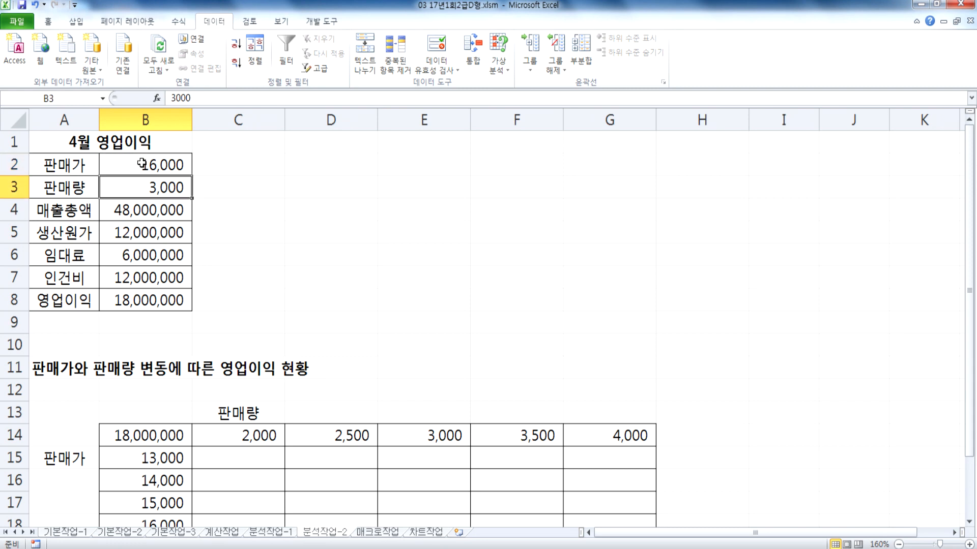
left_click_drag(142, 163, 134, 186)
scroll(334, 440, "down", 2)
left_click_drag(236, 300, 585, 299)
left_click_drag(145, 325, 146, 433)
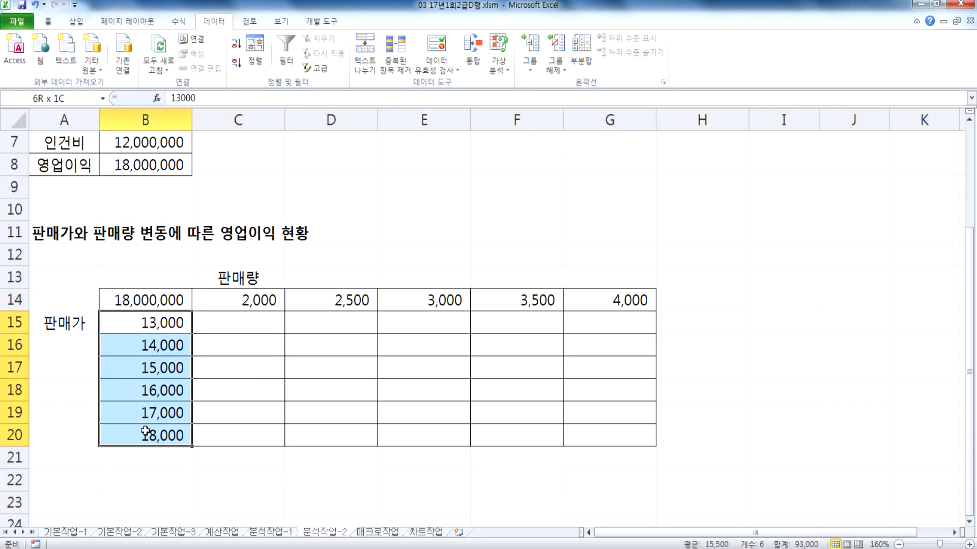
scroll(130, 400, "up", 1)
left_click(129, 234)
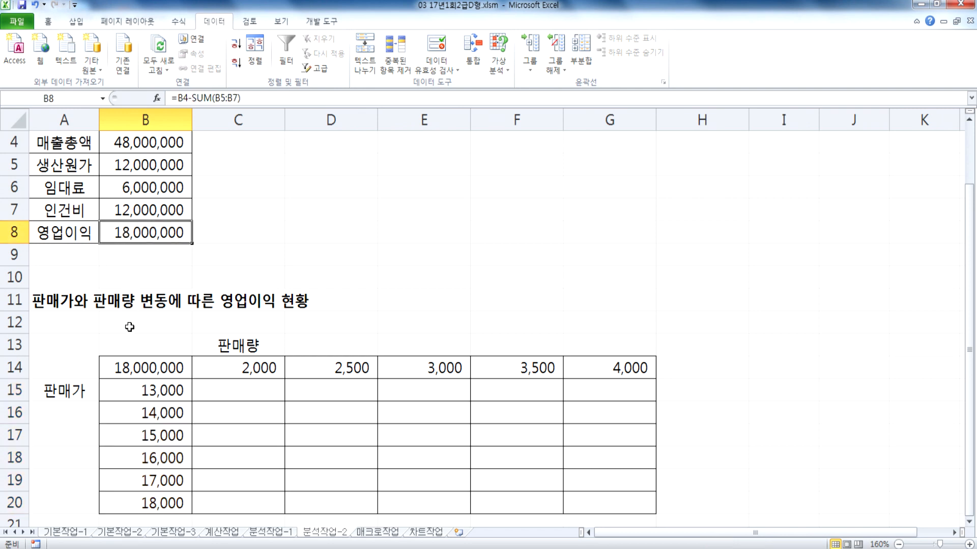
scroll(145, 348, "up", 1)
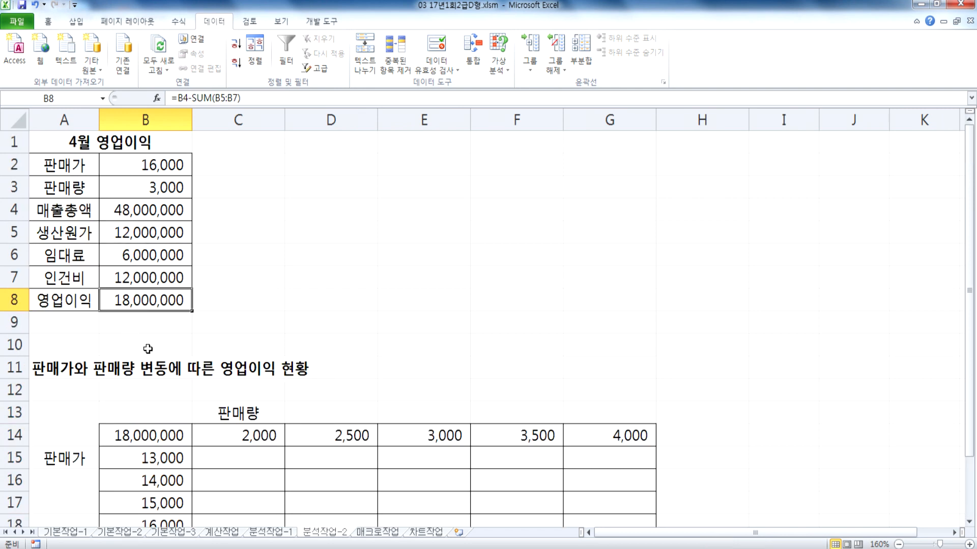
scroll(147, 348, "down", 2)
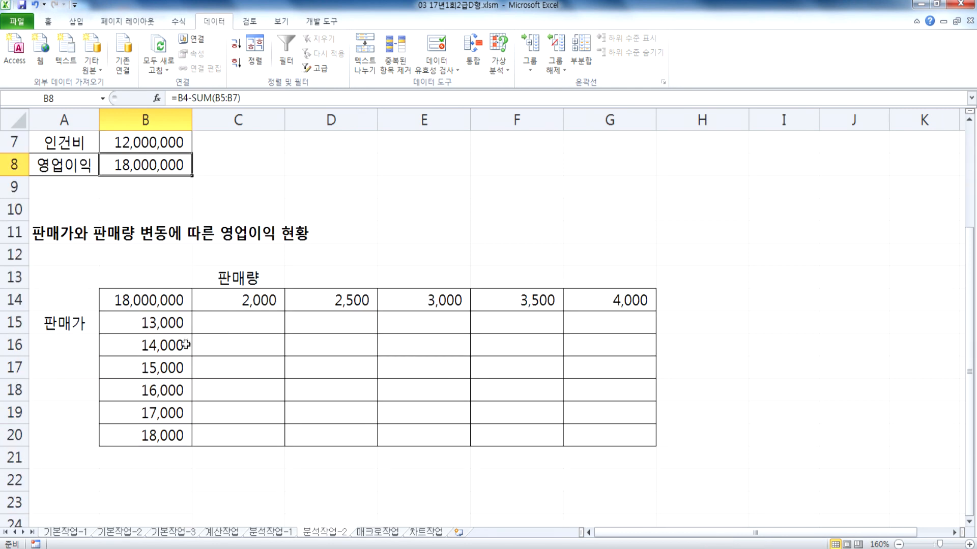
left_click_drag(156, 301, 579, 432)
Create a data table with row input $B$3 (판매량) and column input $B$2 (판매가).
left_click(500, 67)
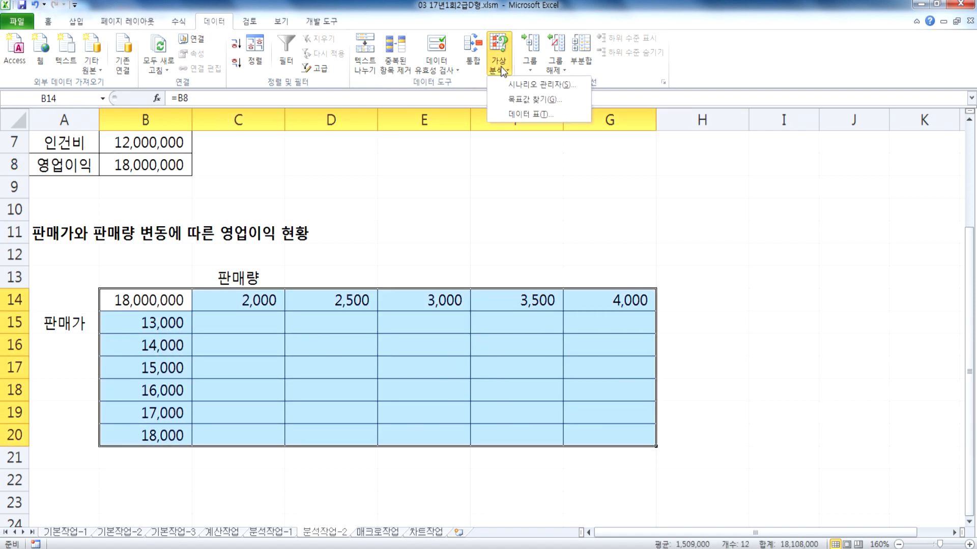
left_click(527, 116)
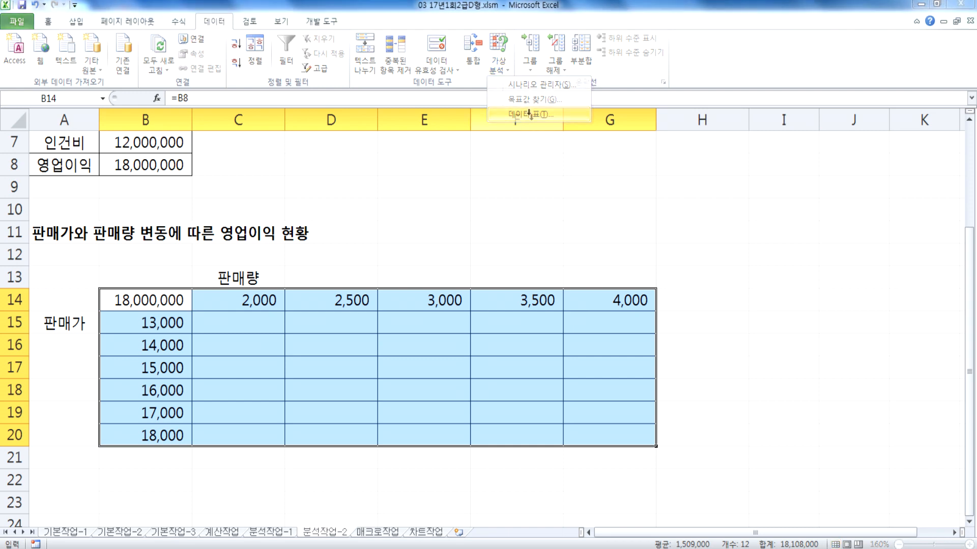
scroll(295, 306, "up", 2)
left_click_drag(670, 165, 540, 146)
scroll(359, 273, "down", 1)
scroll(354, 284, "down", 2)
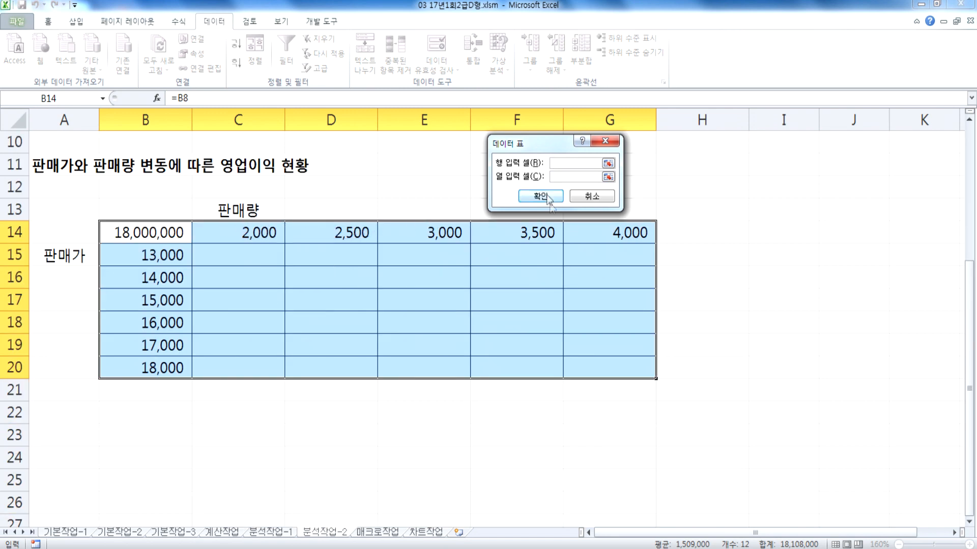
scroll(296, 268, "up", 2)
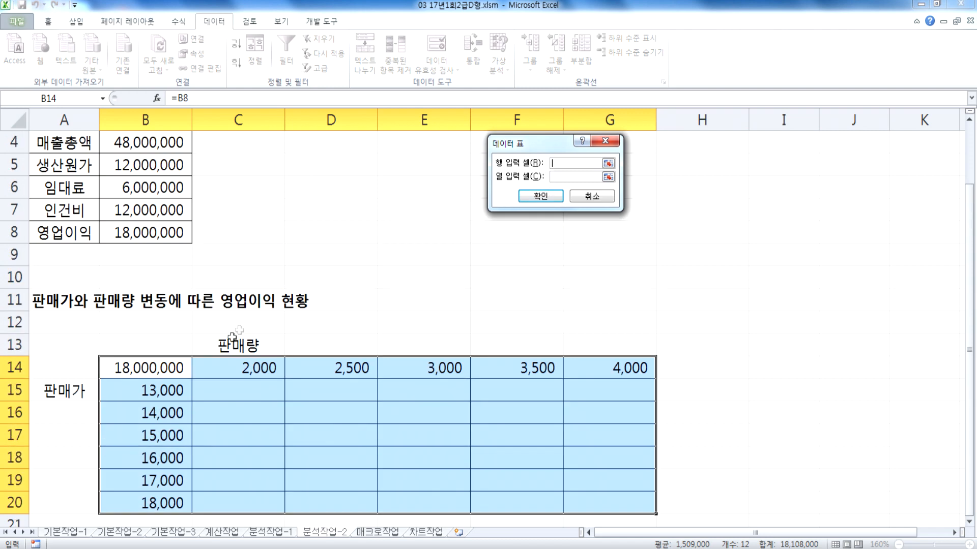
scroll(213, 364, "up", 1)
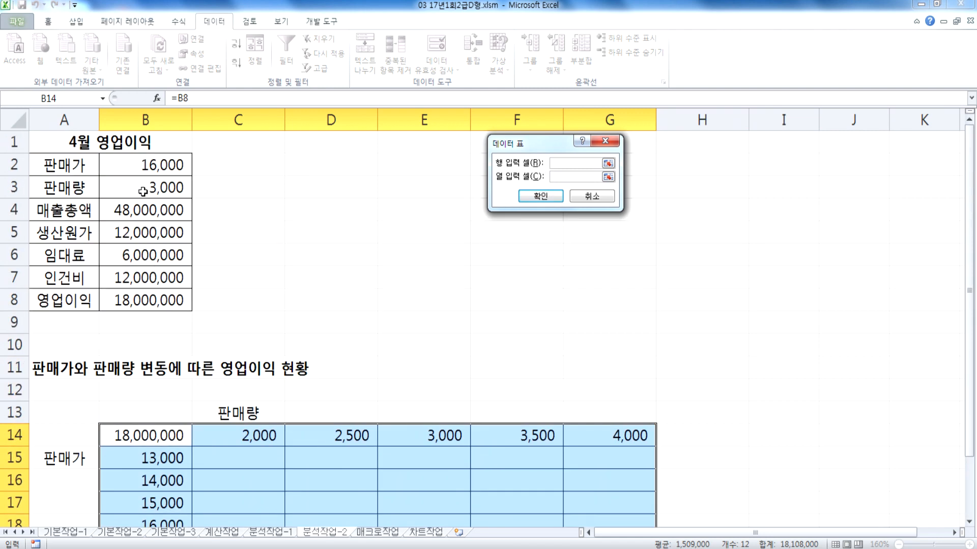
left_click(136, 191)
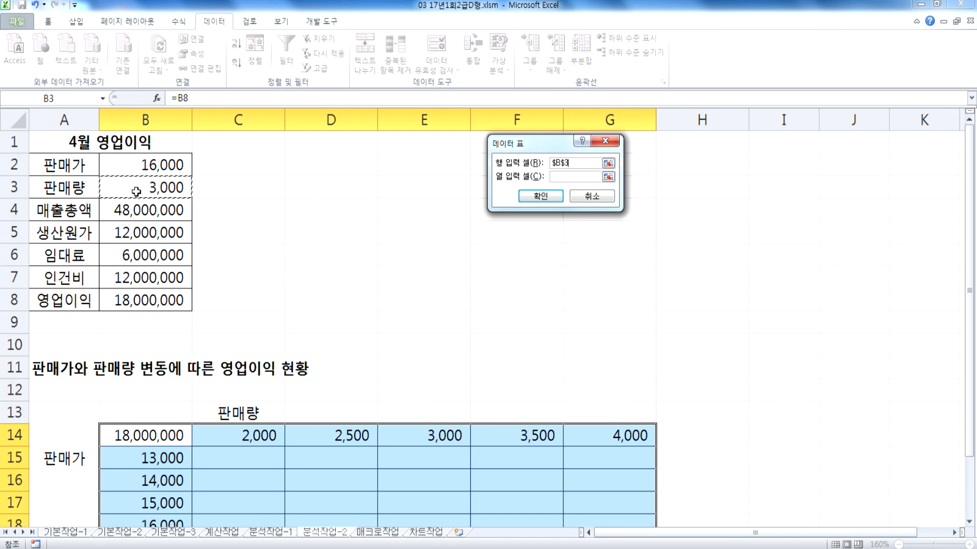
scroll(178, 228, "down", 2)
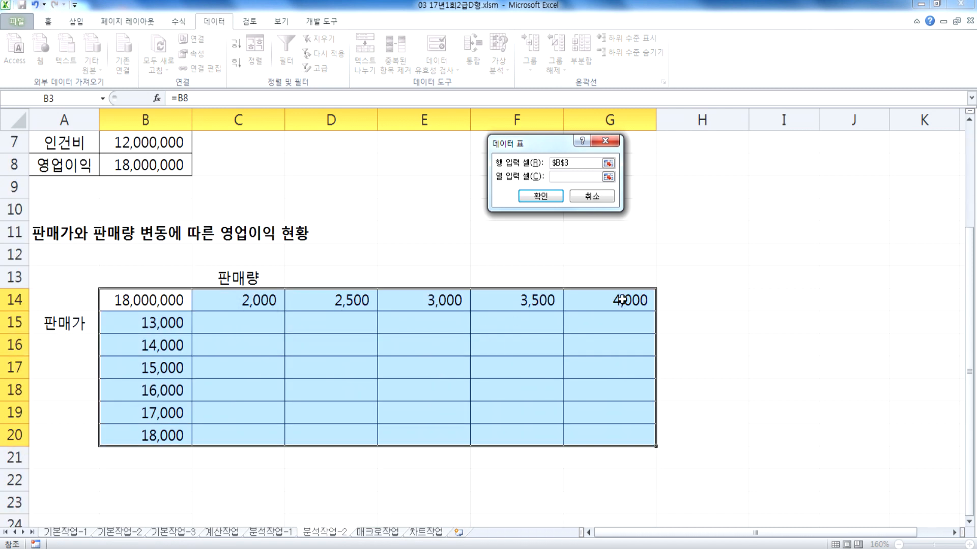
left_click(564, 177)
scroll(133, 381, "up", 2)
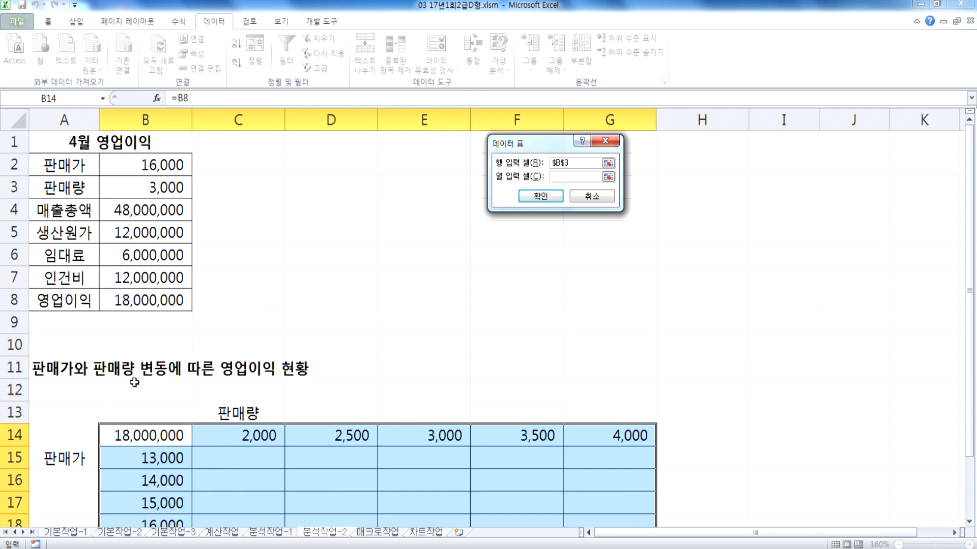
left_click(130, 164)
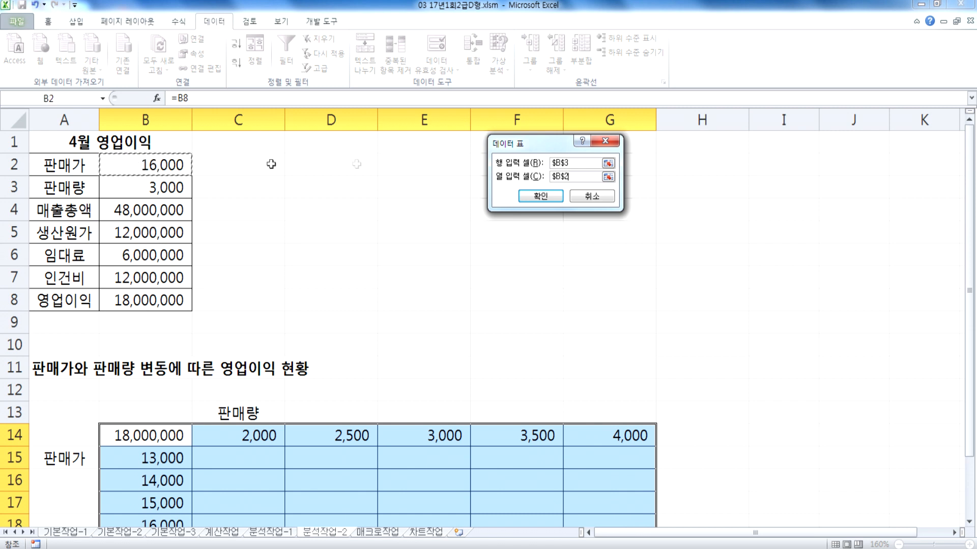
left_click_drag(529, 143, 269, 144)
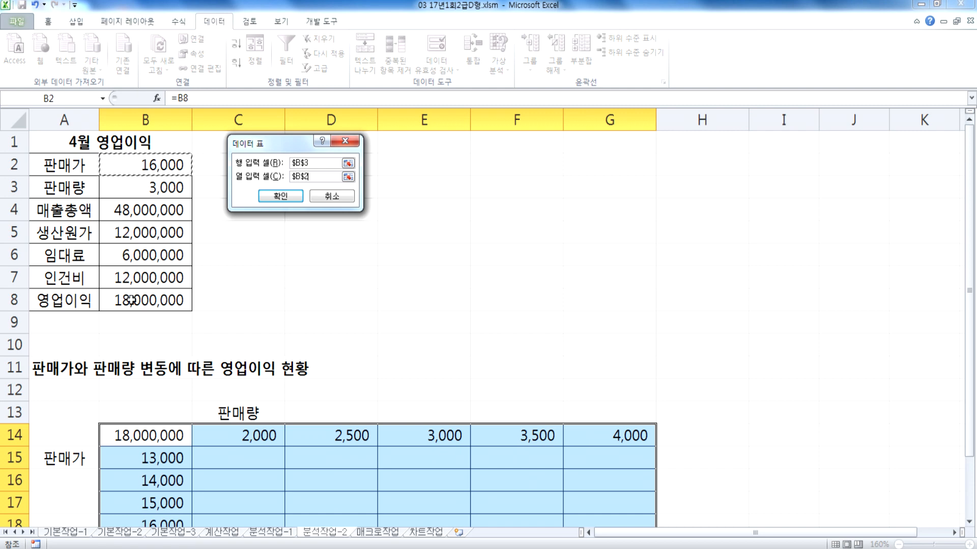
left_click(280, 196)
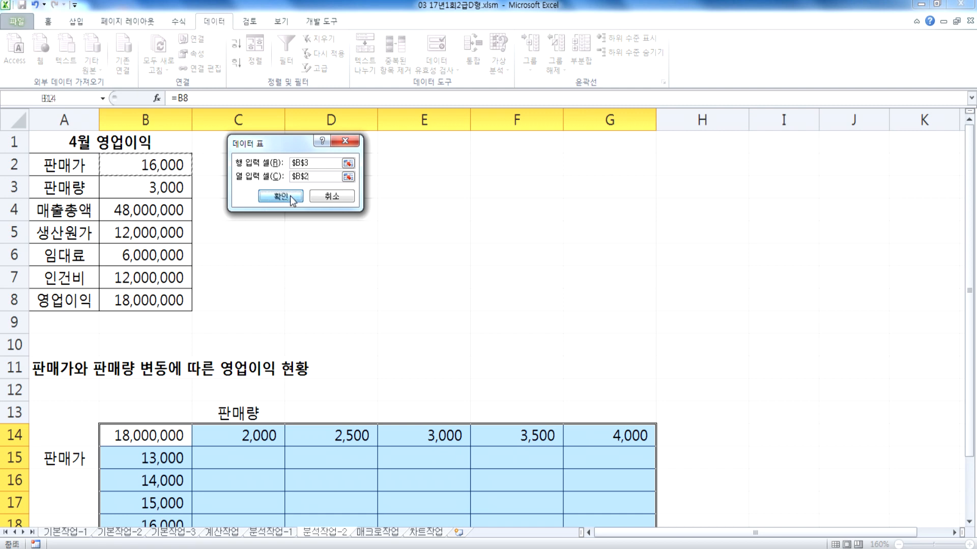
scroll(293, 364, "down", 2)
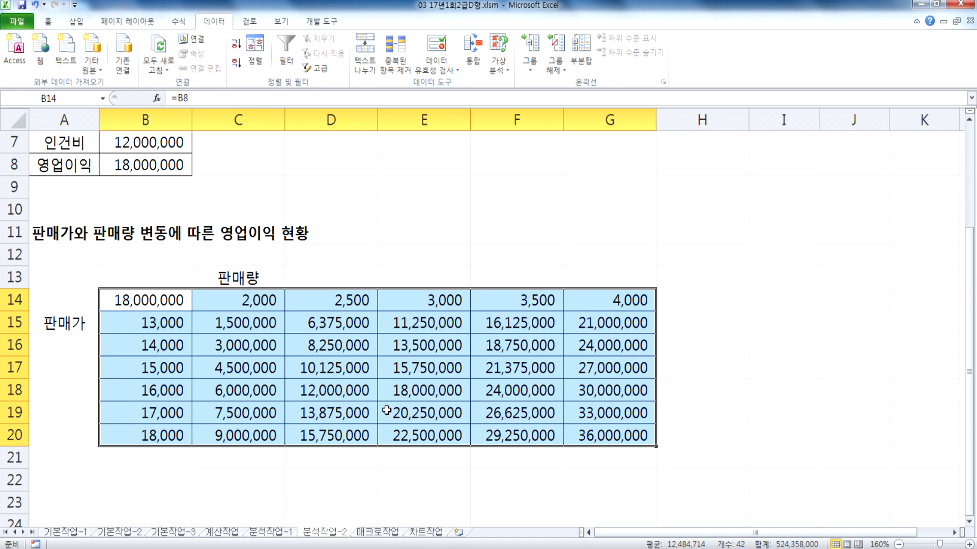
left_click(161, 296)
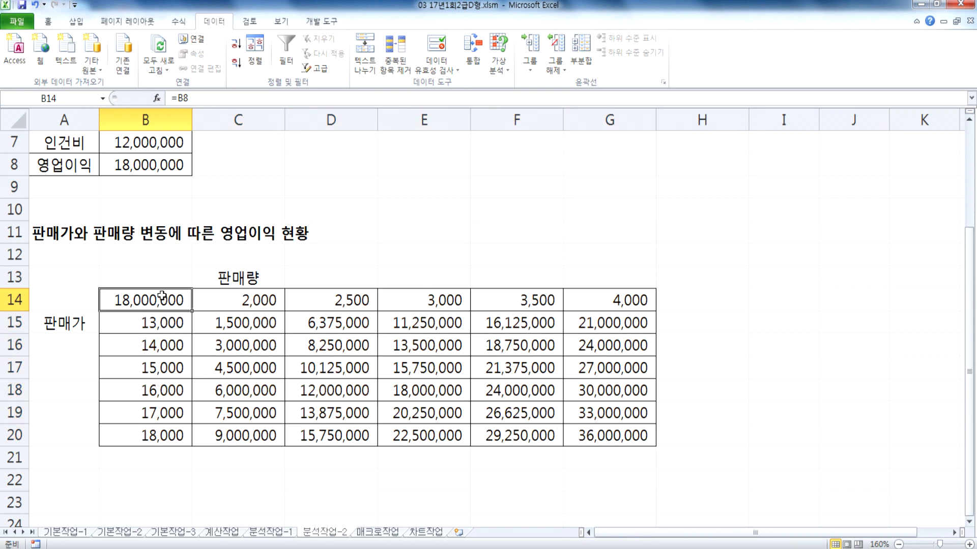
left_click(255, 274)
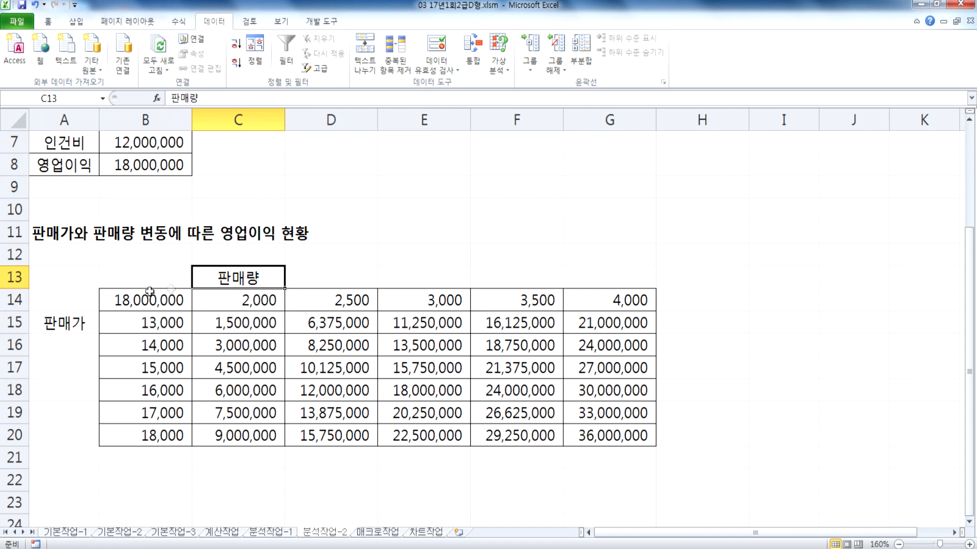
left_click(66, 319)
left_click(206, 289)
scroll(112, 311, "up", 2)
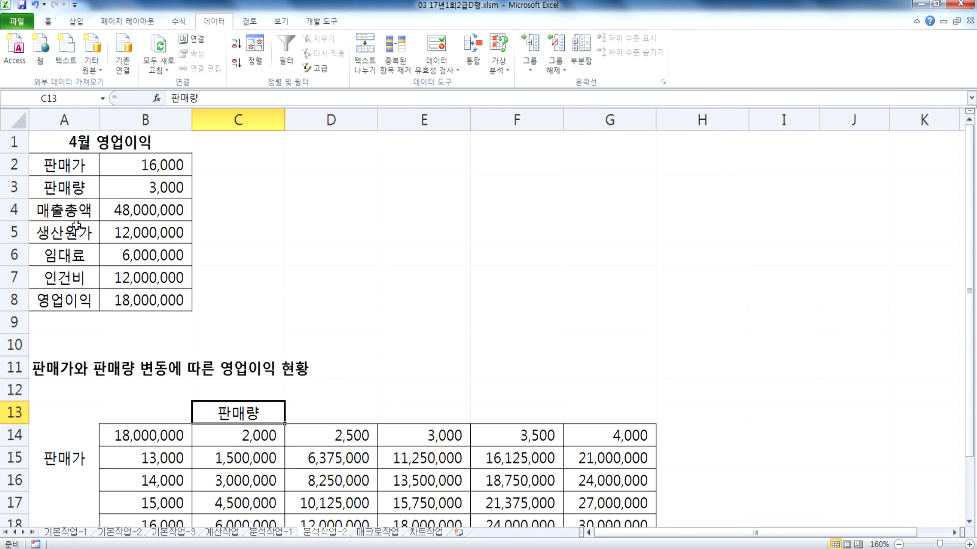
left_click_drag(254, 436, 636, 443)
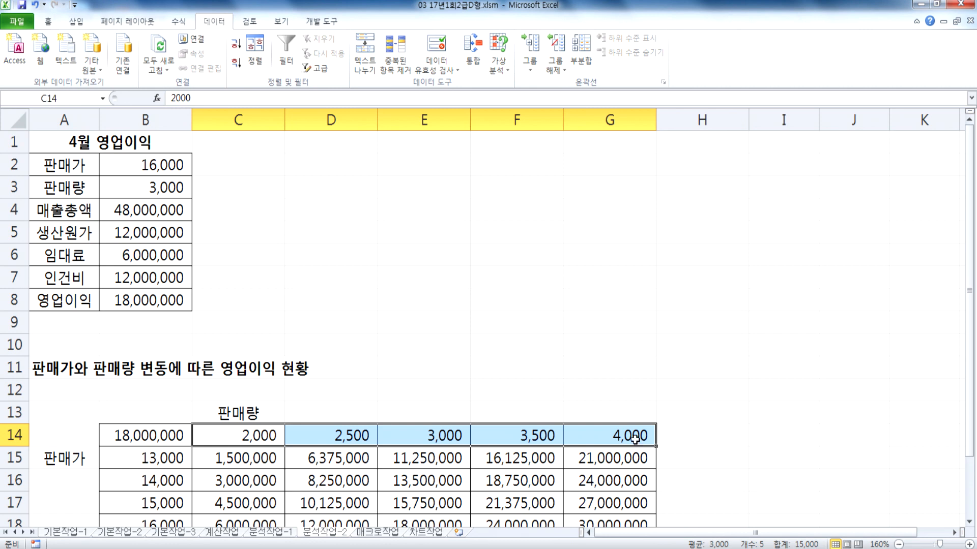
scroll(363, 310, "down", 1)
scroll(246, 370, "up", 1)
left_click(151, 190)
scroll(151, 190, "down", 3)
left_click_drag(136, 250, 130, 353)
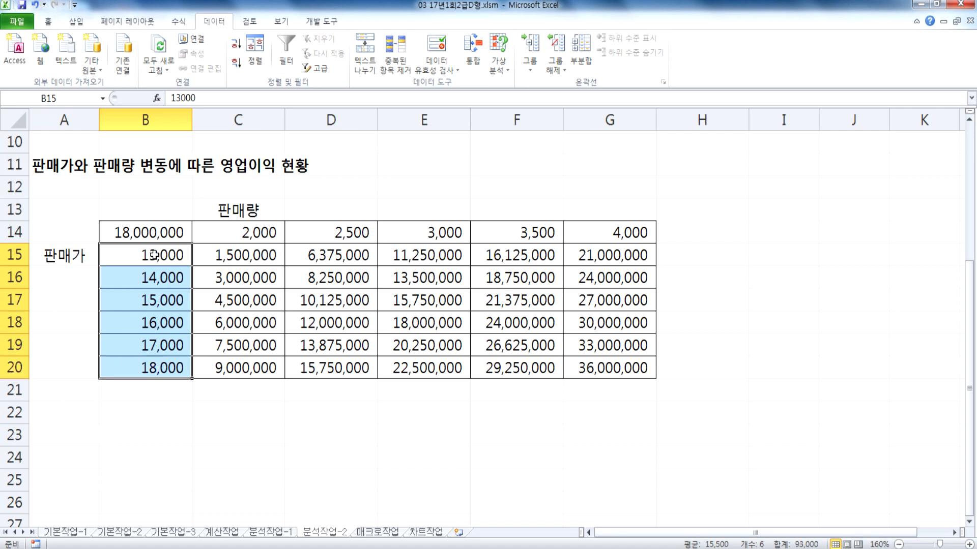
scroll(147, 375, "up", 3)
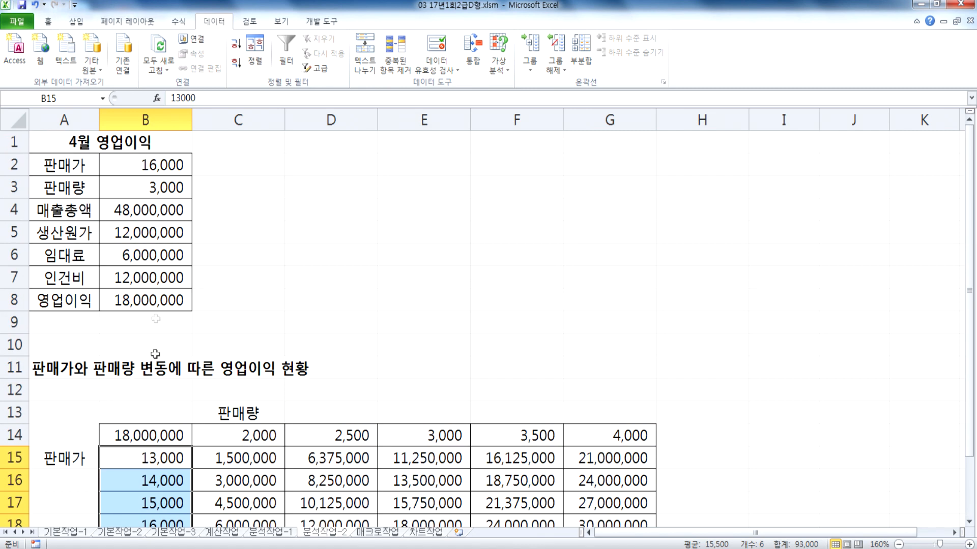
left_click(139, 168)
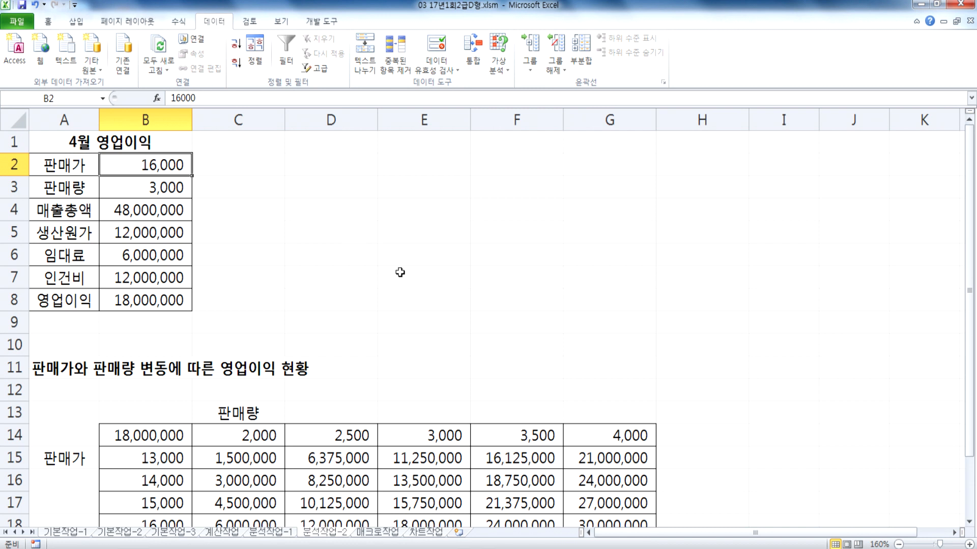
Enter 행 in C3 and 열 in C2.
left_click(235, 190)
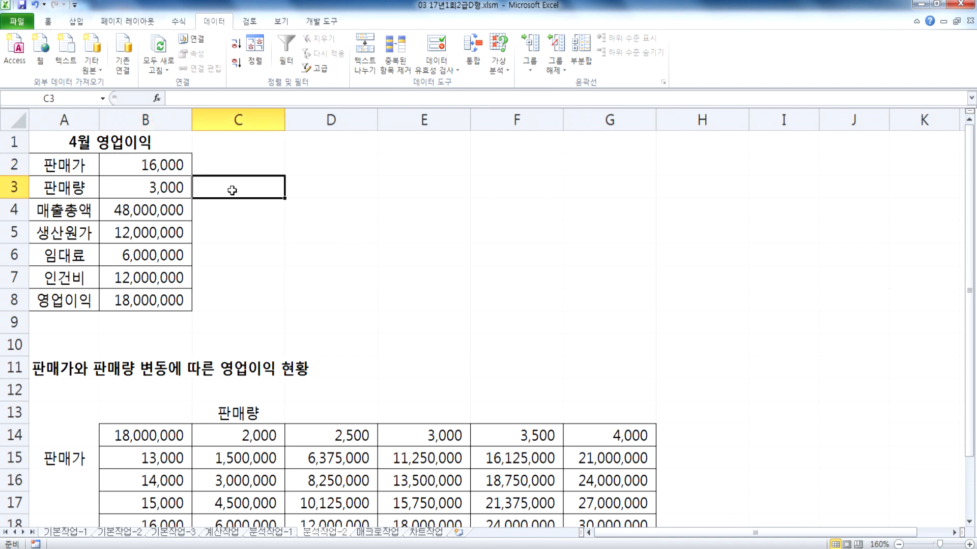
type("GOO")
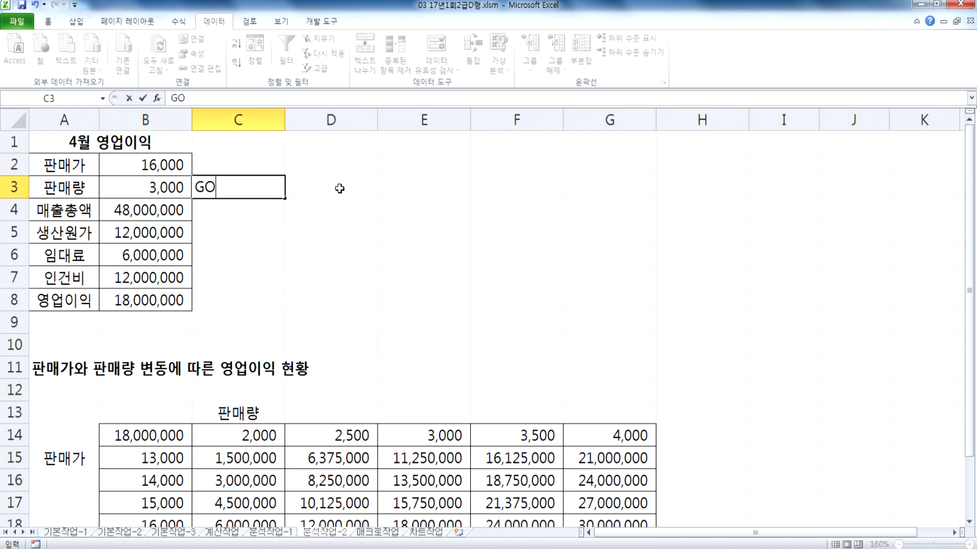
key("Escape")
type("ㅎ행")
key("Up")
type("여")
key("BackSpace")
key("BackSpace")
type("열")
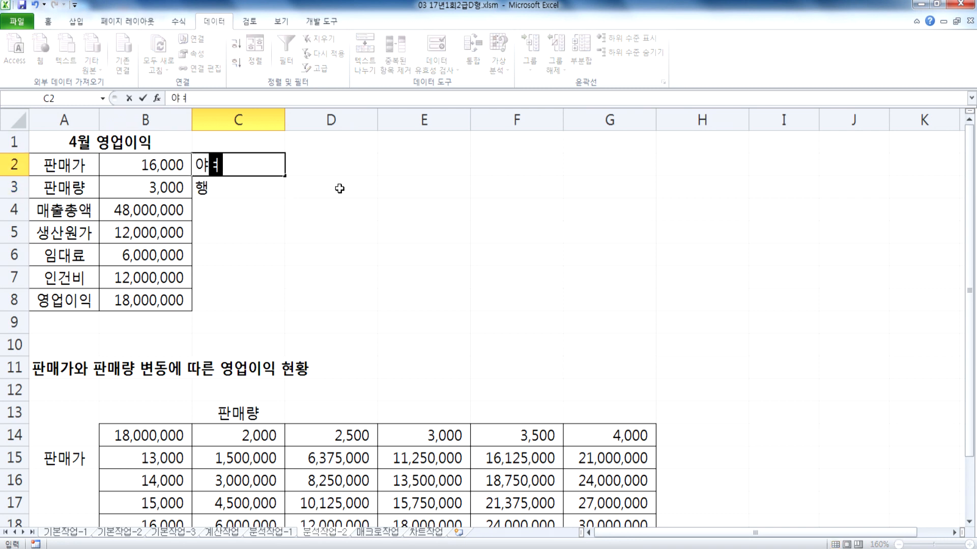
key("Return")
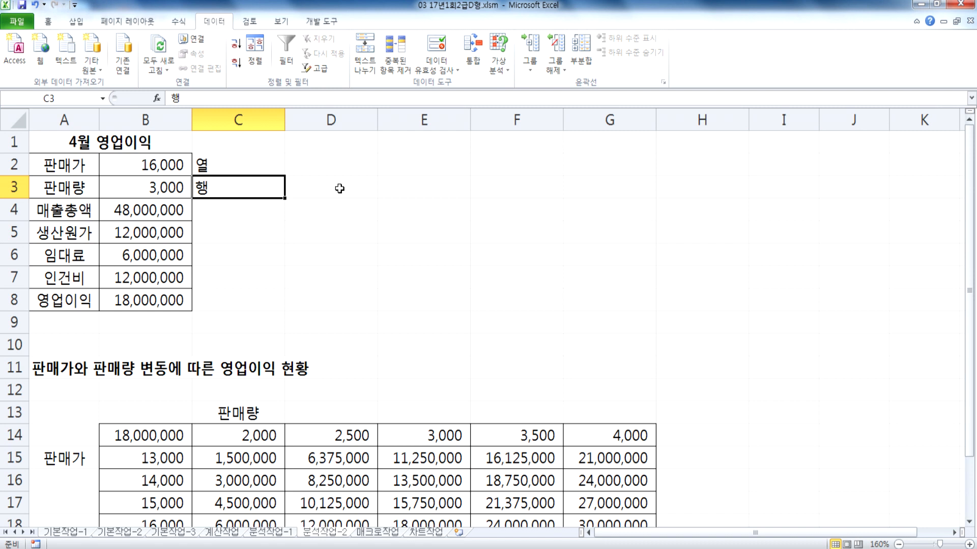
Prefix both notes with '<' so they read '< 행' and '< 열'.
key("F2")
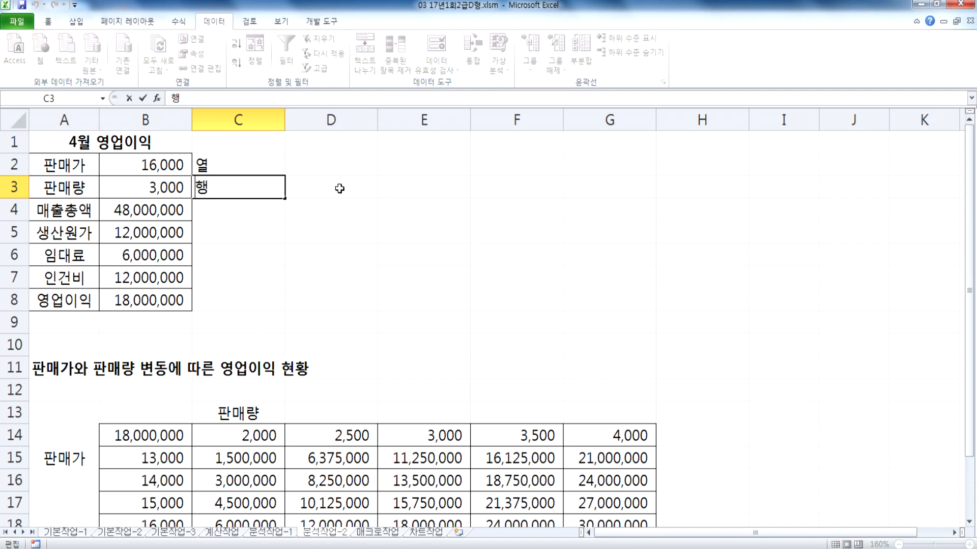
key("Home")
type("<")
key("Return")
key("Up")
key("Up")
type("<")
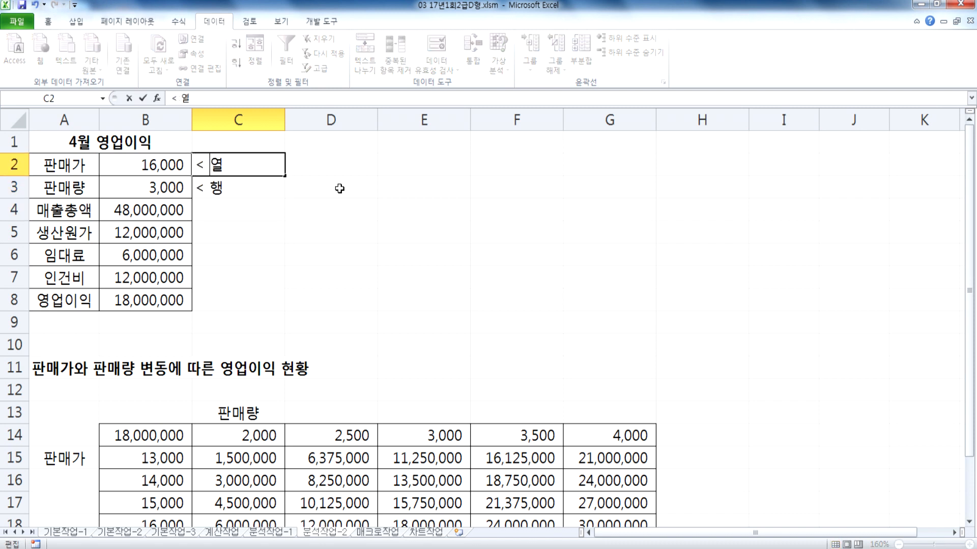
key("Return")
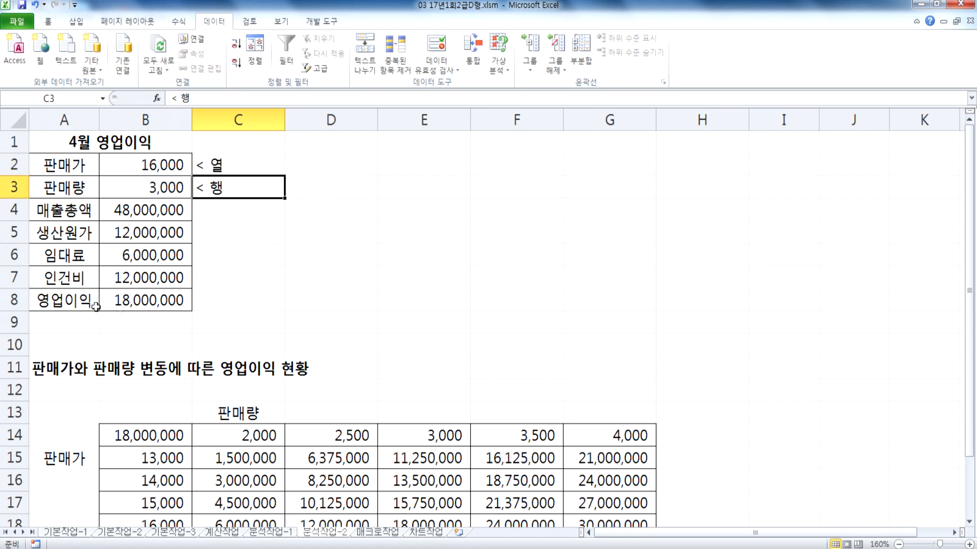
left_click(111, 214)
left_click(116, 232)
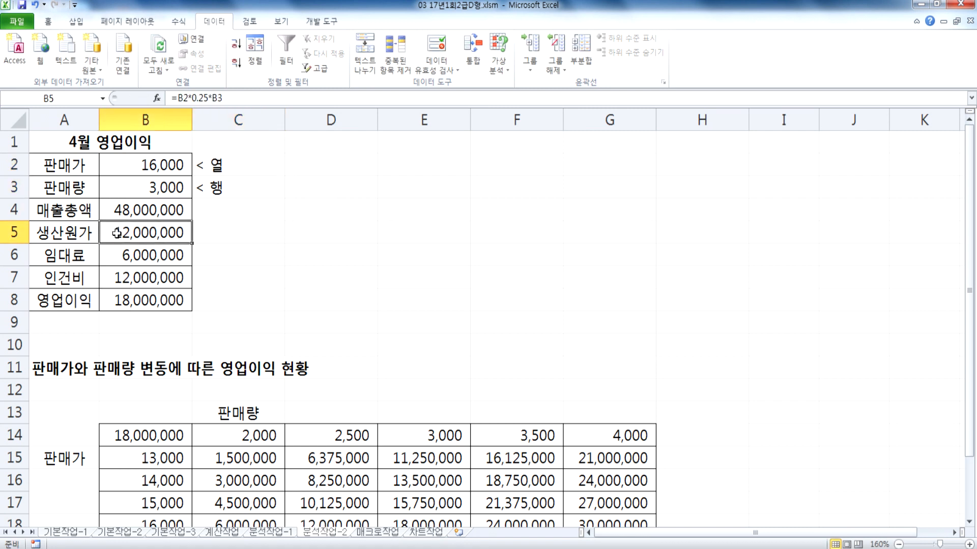
left_click(118, 256)
left_click(118, 277)
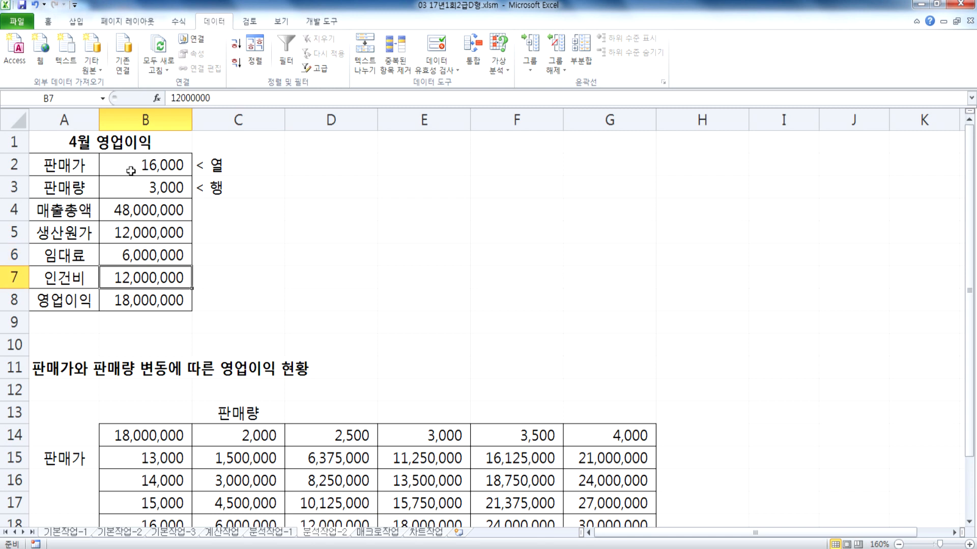
scroll(178, 277, "down", 2)
left_click_drag(222, 300, 598, 300)
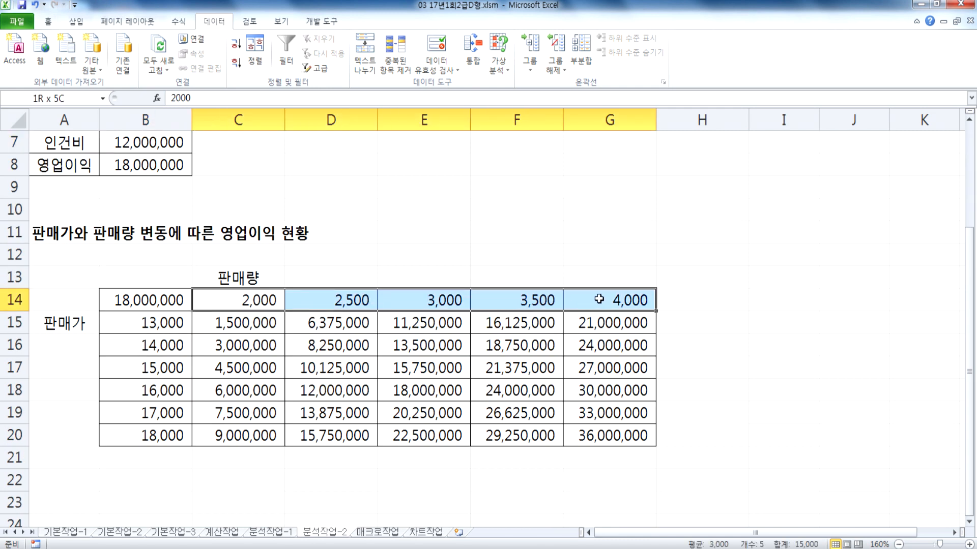
left_click_drag(132, 325, 131, 430)
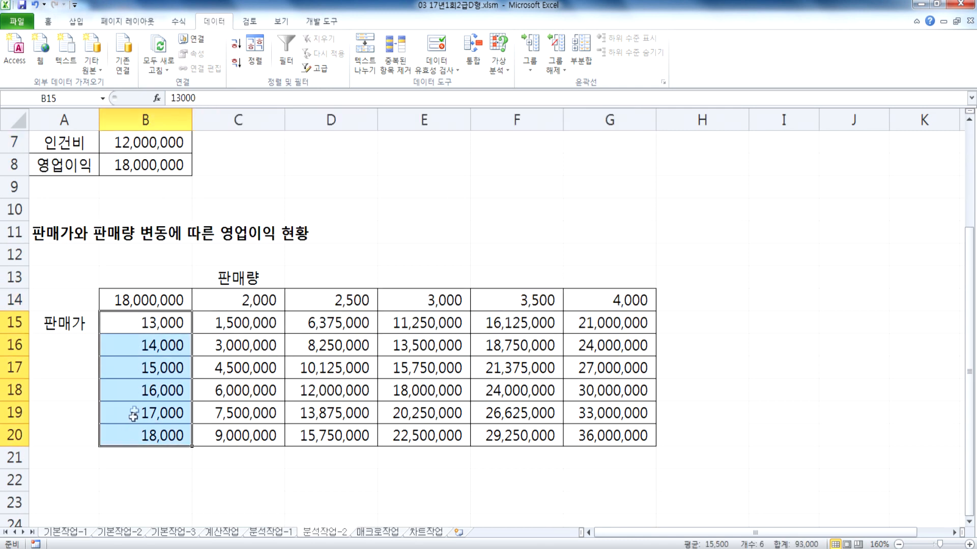
scroll(145, 402, "up", 1)
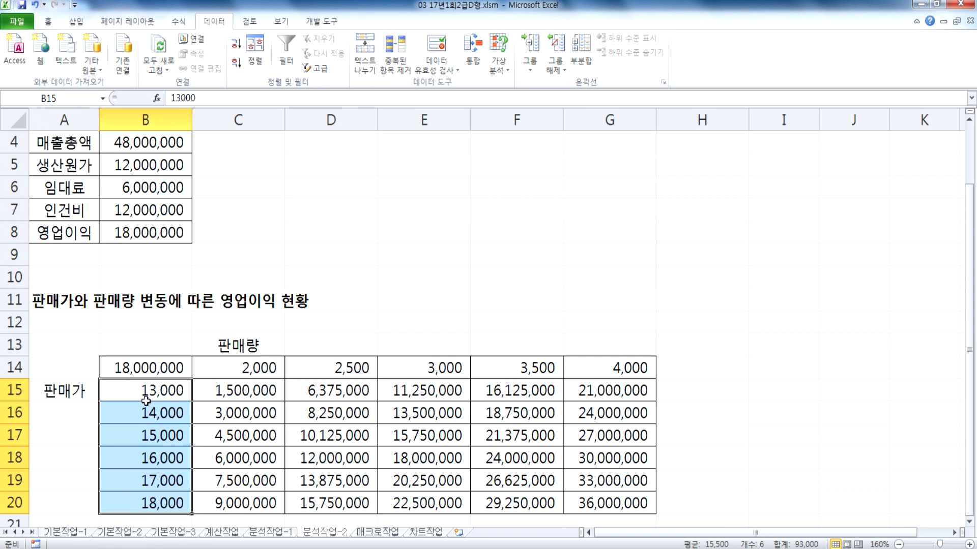
scroll(146, 399, "down", 2)
left_click(113, 233)
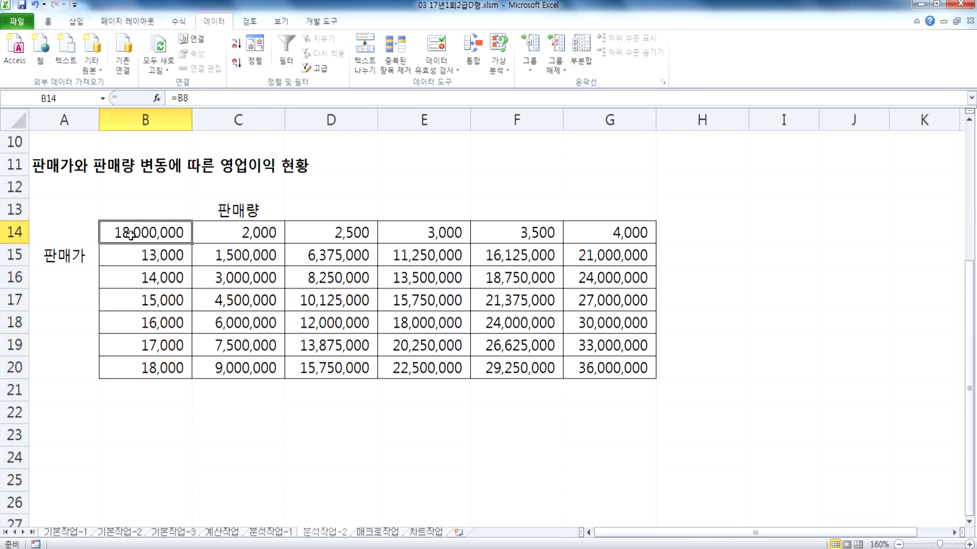
key("Delete")
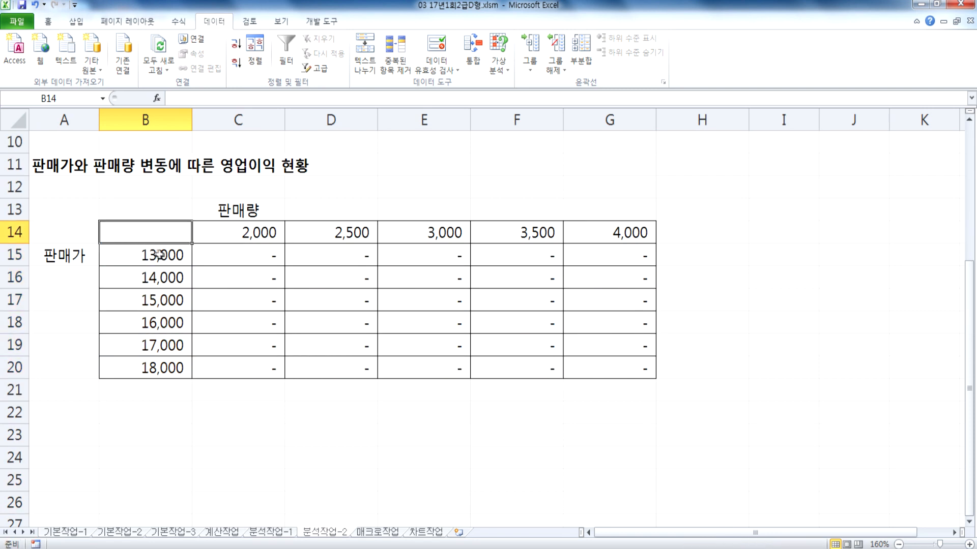
key("ctrl+z")
left_click(238, 255)
double_click(238, 255)
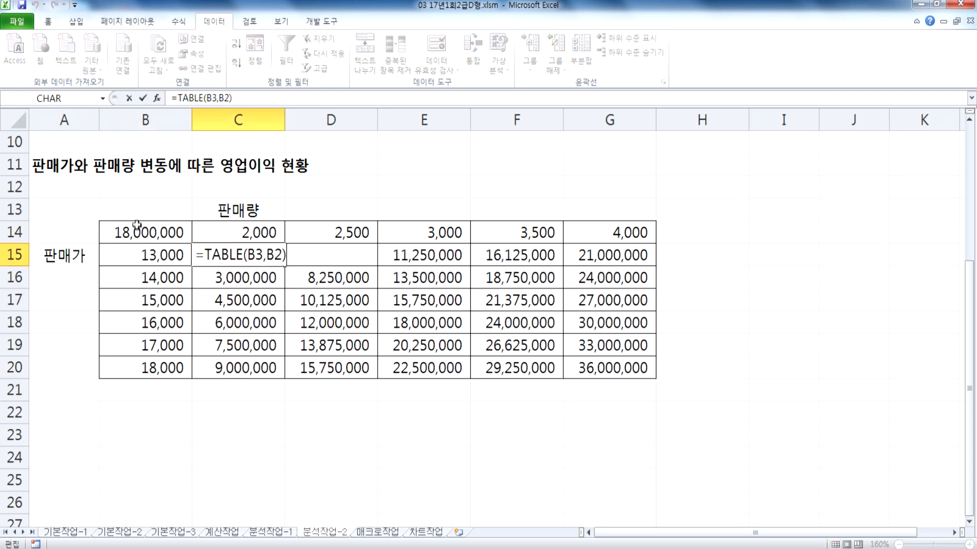
key("Escape")
left_click_drag(160, 234, 584, 361)
left_click_drag(238, 255, 437, 325)
key("Delete")
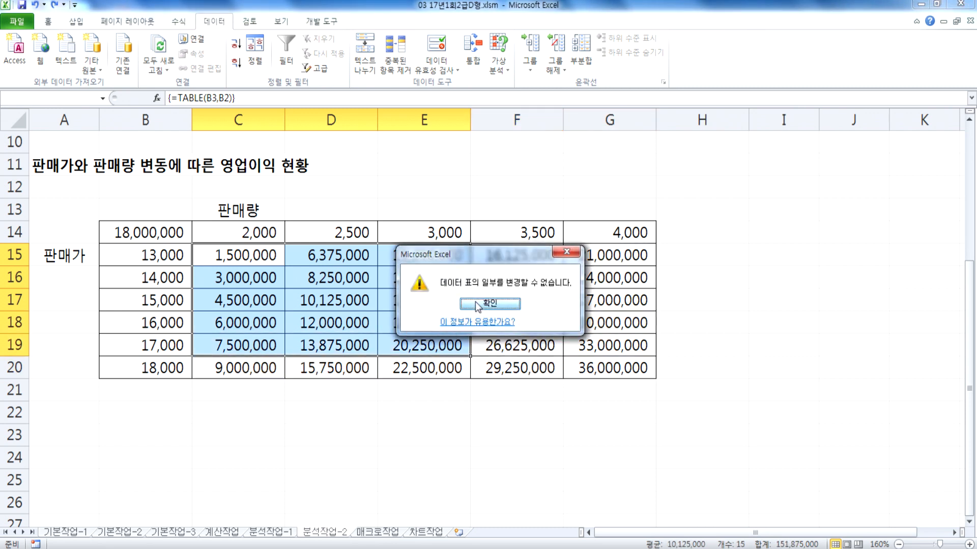
left_click(509, 307)
left_click_drag(246, 256, 585, 374)
key("Delete")
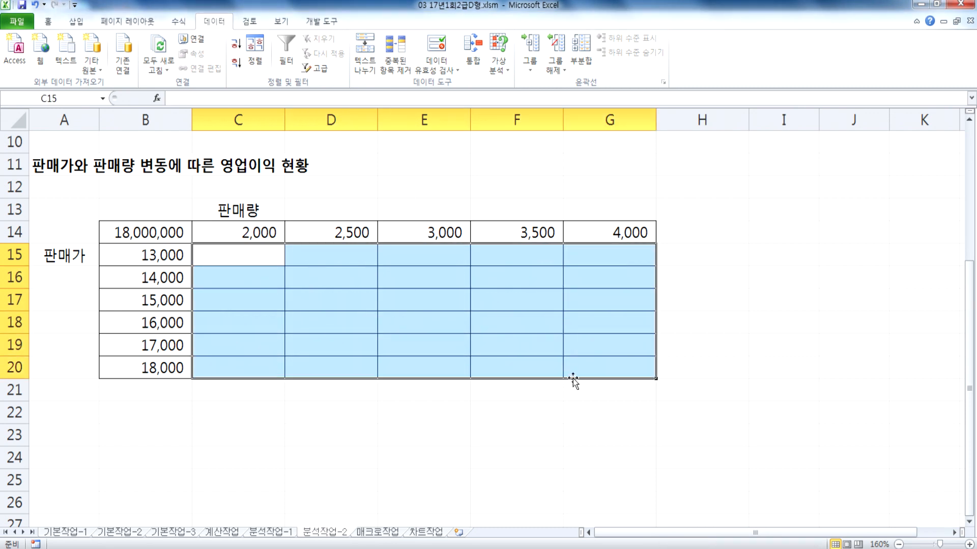
key("ctrl+z")
left_click(264, 276)
left_click_drag(254, 255, 417, 340)
key("Delete")
left_click(515, 291)
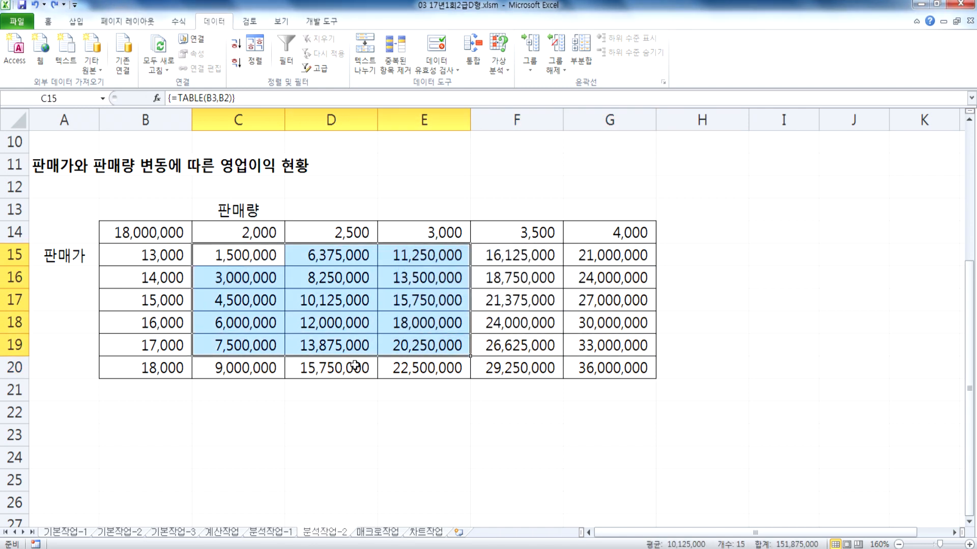
left_click(296, 432)
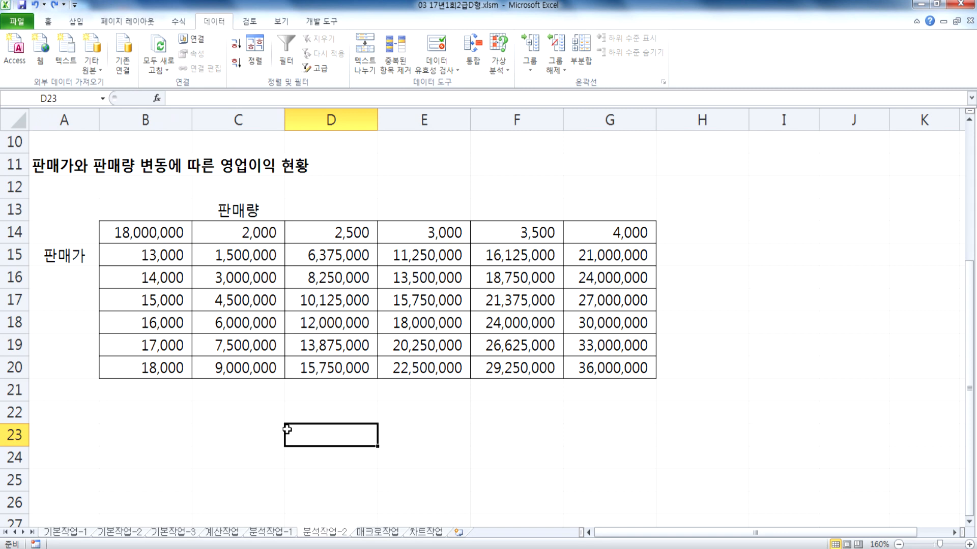
Switch to the 매크로작업 sheet and select cell A1.
left_click(385, 533)
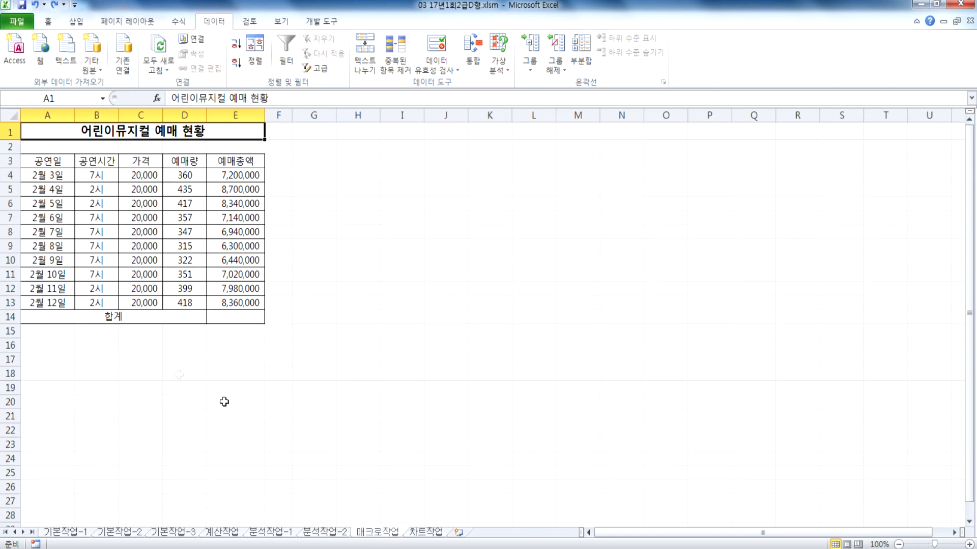
scroll(148, 364, "up", 4, "ctrl")
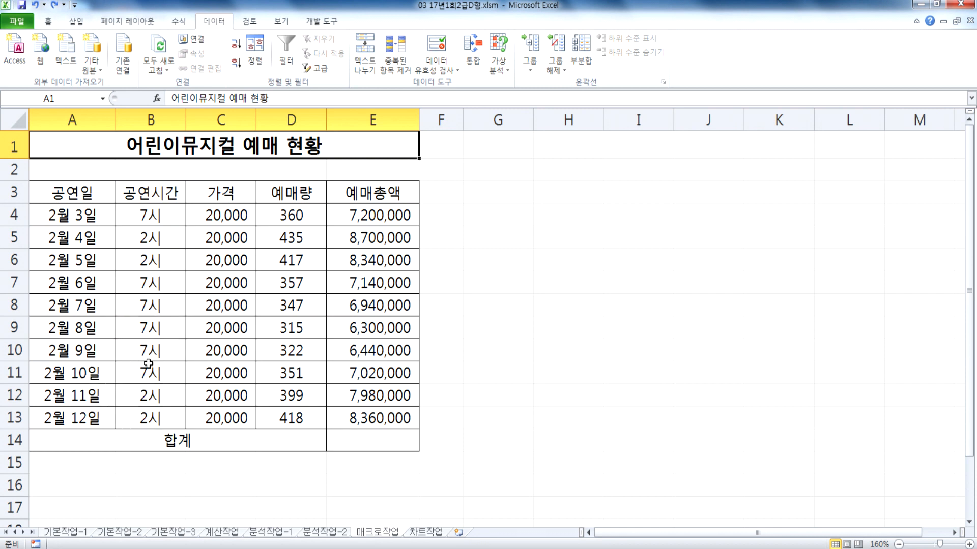
left_click(375, 447)
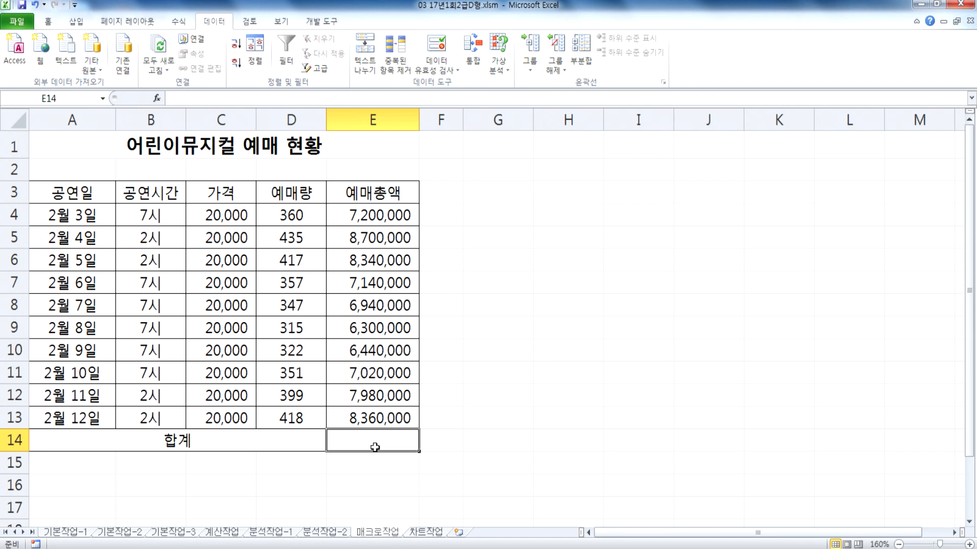
left_click(164, 155)
Start recording a new macro named 합계.
left_click(321, 20)
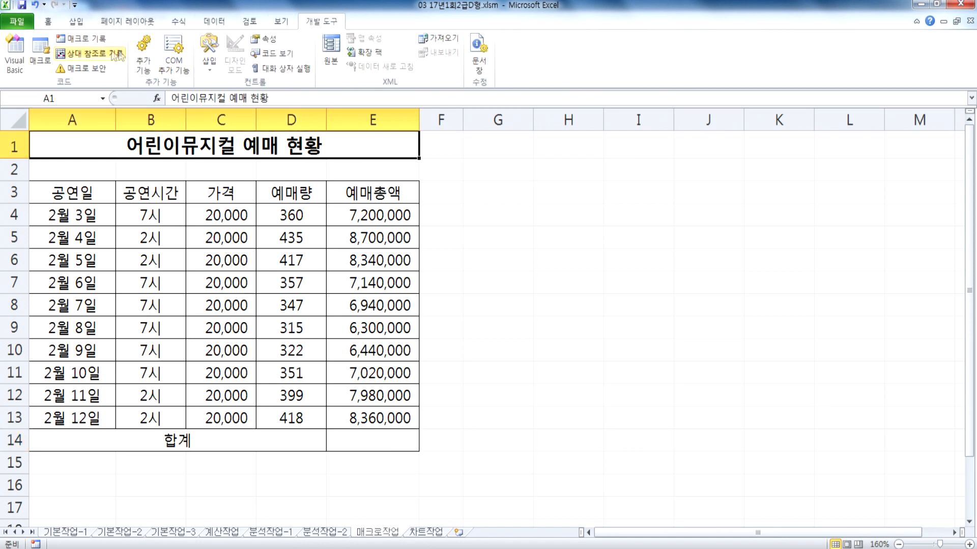
left_click(90, 43)
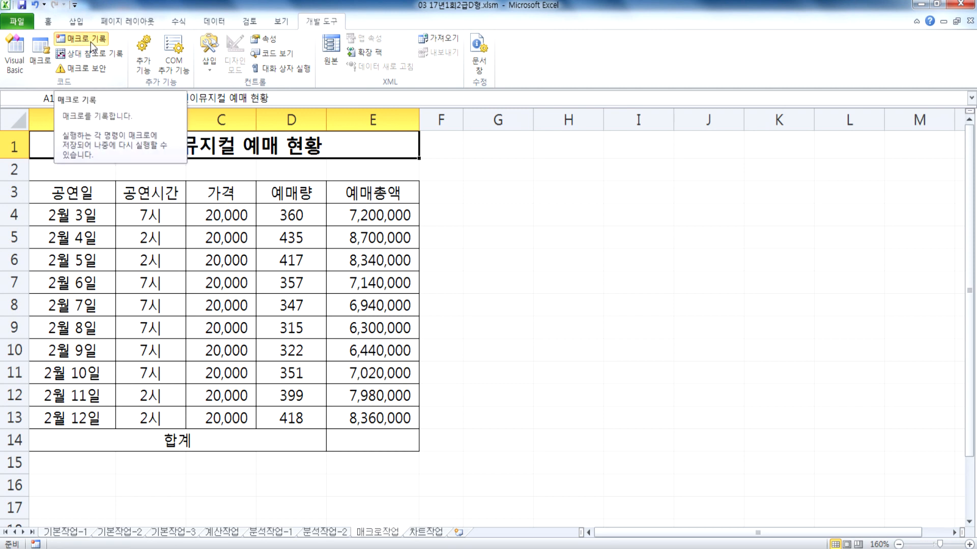
left_click_drag(286, 95, 642, 154)
type("합계")
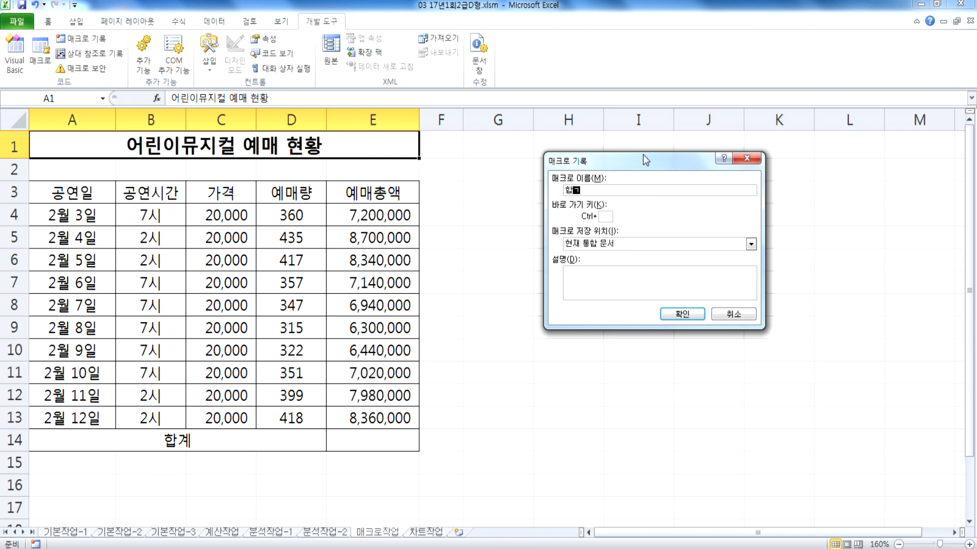
key("Return")
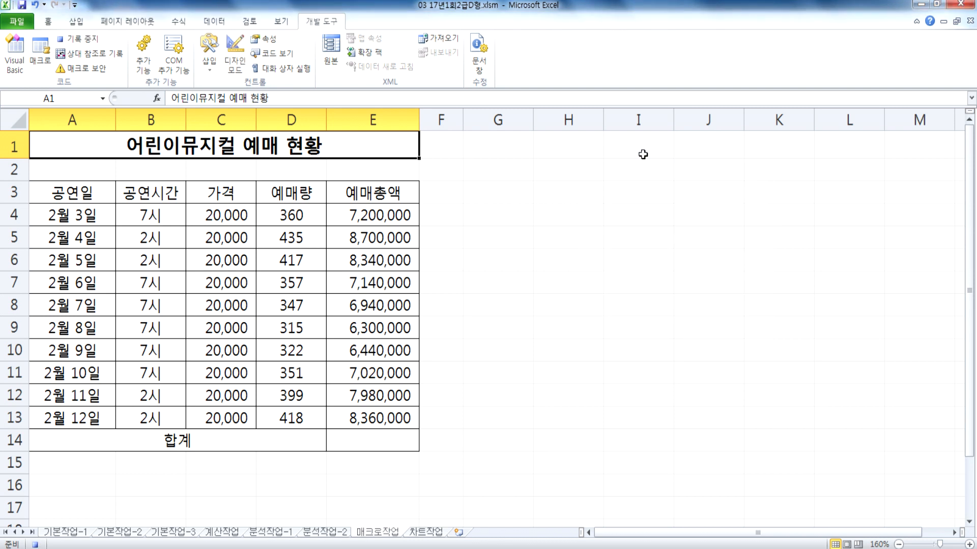
Enter =SUM(E4:E13) in E14 for 74,420,000, stop the 합계 recording, and select G3:H5.
left_click(354, 442)
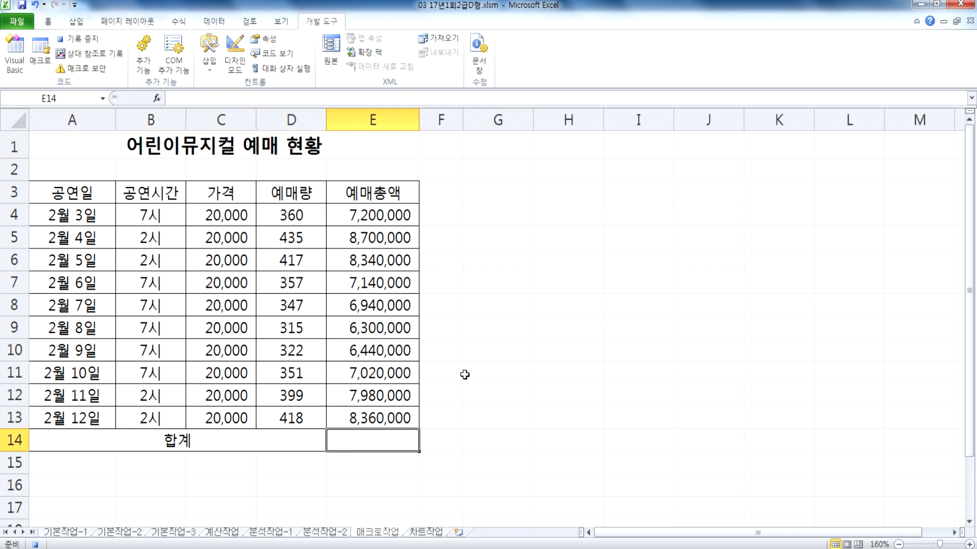
type("=SUM(")
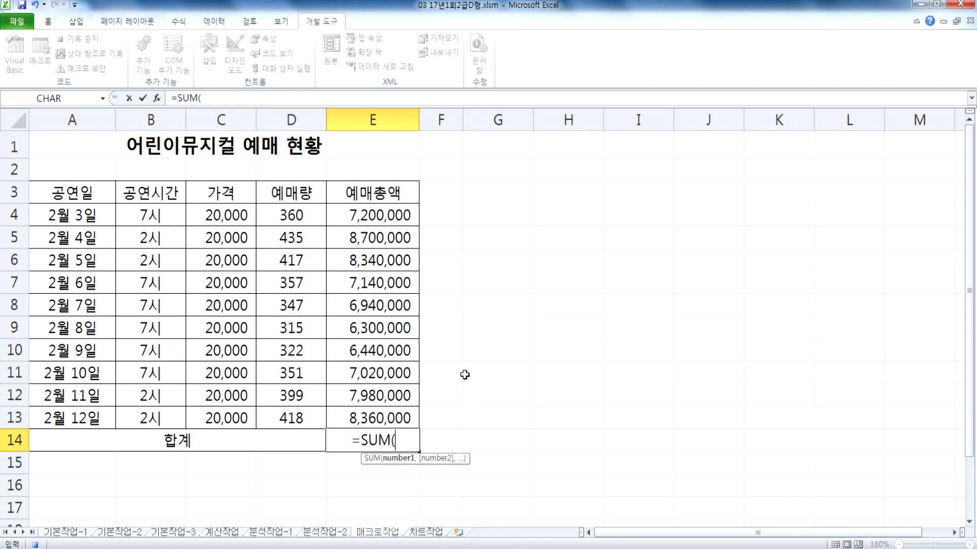
left_click_drag(365, 208, 361, 410)
key("Return")
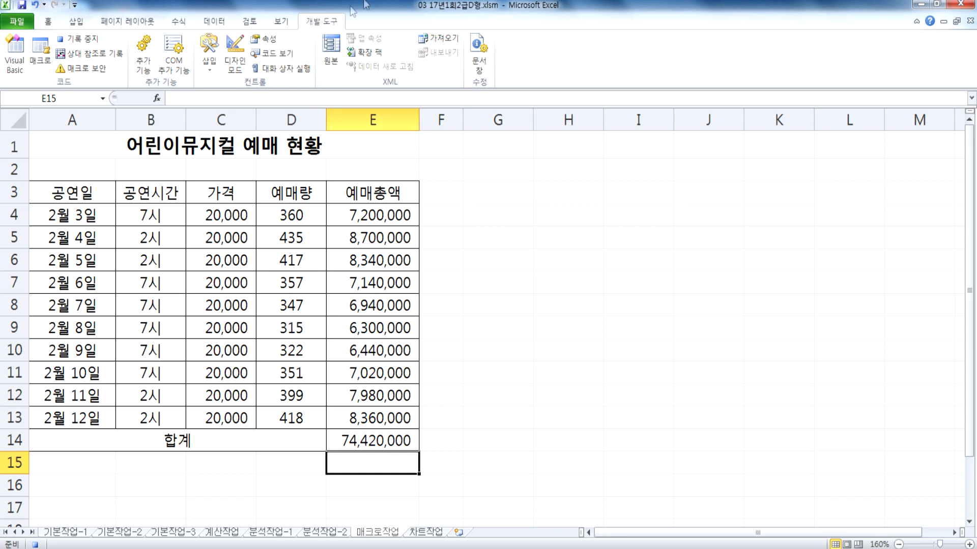
left_click(79, 39)
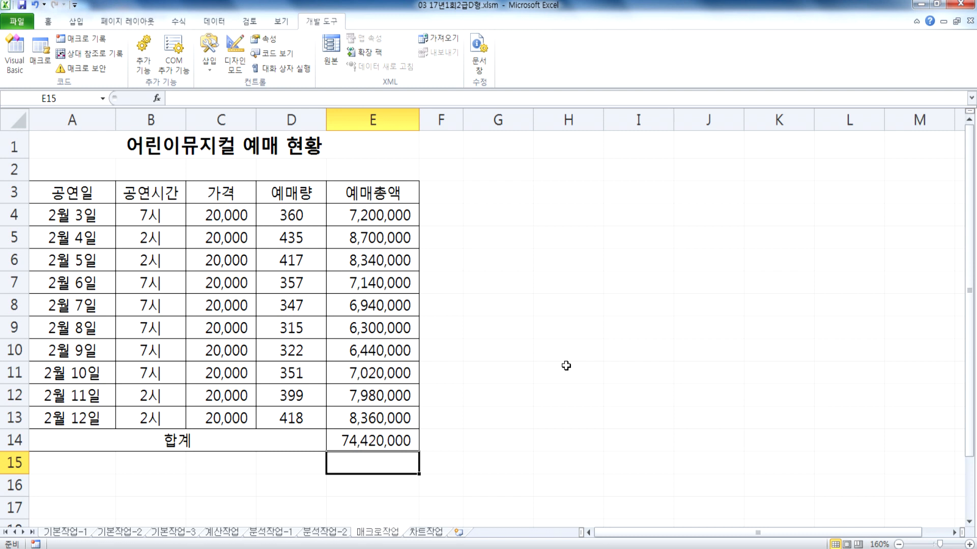
left_click_drag(497, 191, 566, 222)
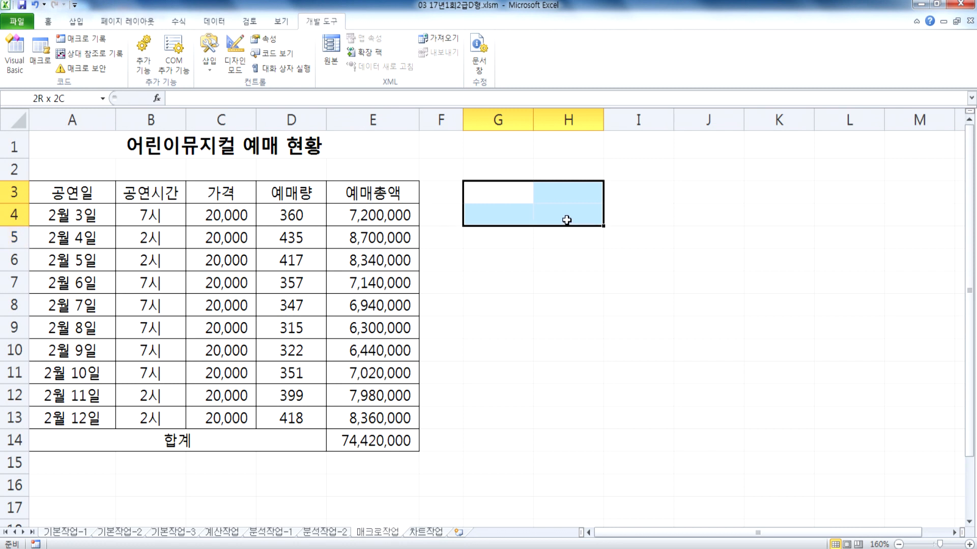
Draw a form button over G3:H4, assign the 합계 macro, and label it 합계.
left_click_drag(566, 220, 567, 220)
left_click(209, 49)
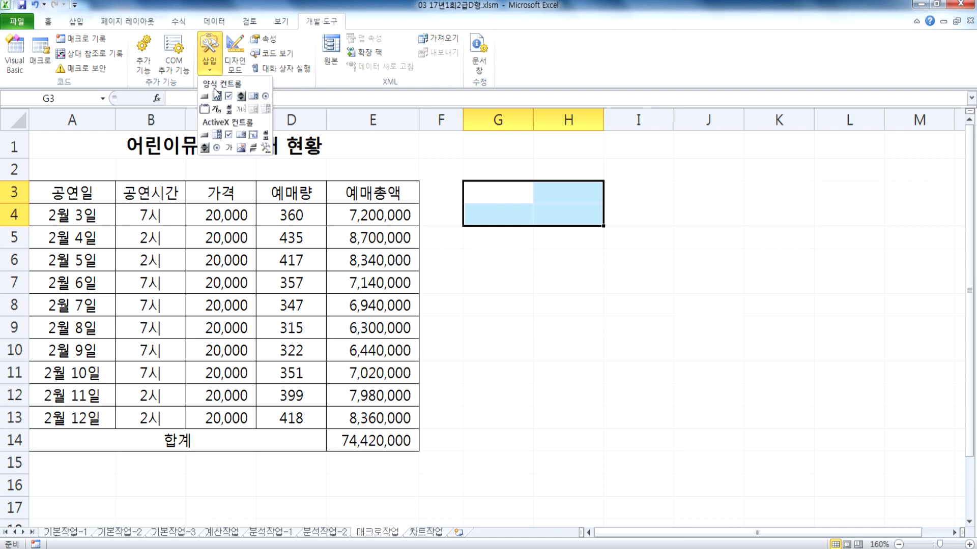
left_click(205, 97)
left_click_drag(463, 182, 586, 227)
left_click(542, 194)
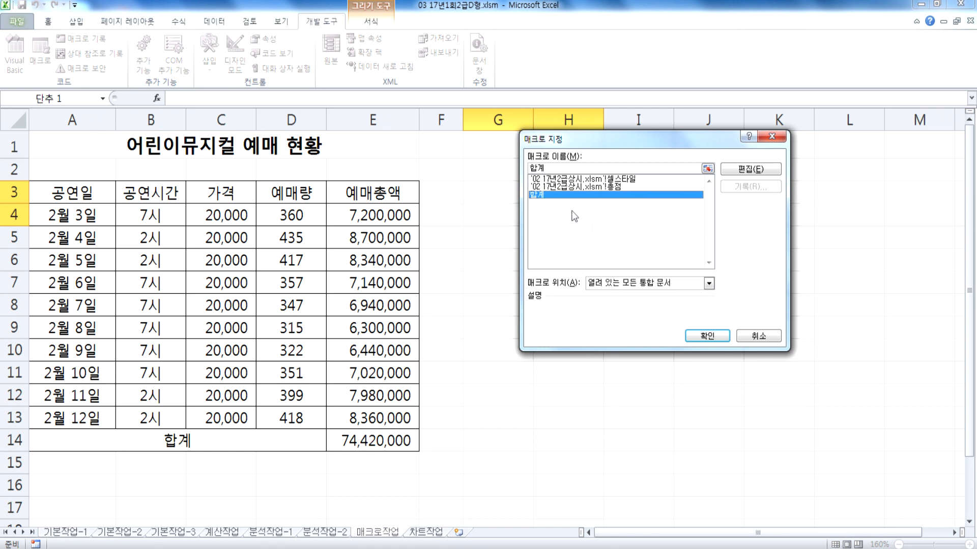
left_click(720, 336)
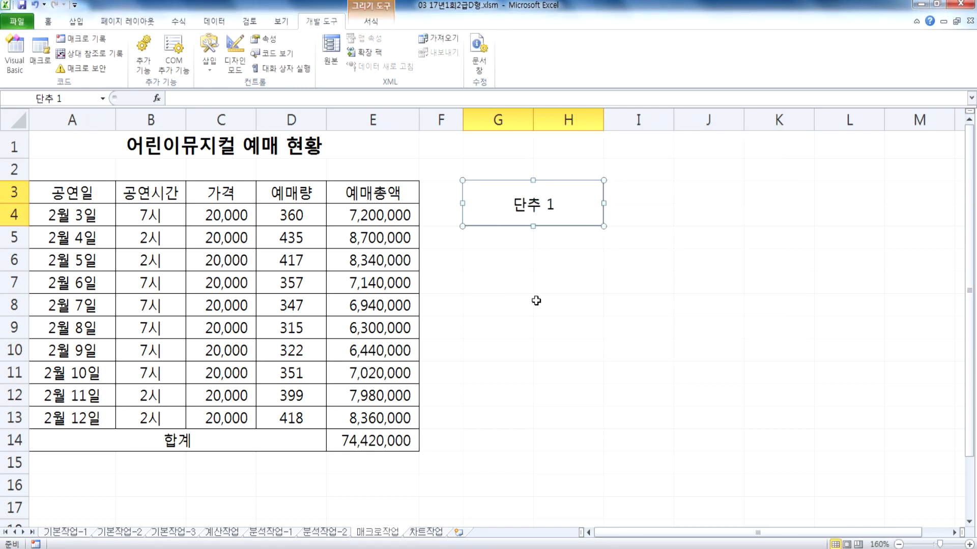
type("GKQRp")
key("ctrl+a")
type("합ㄱ")
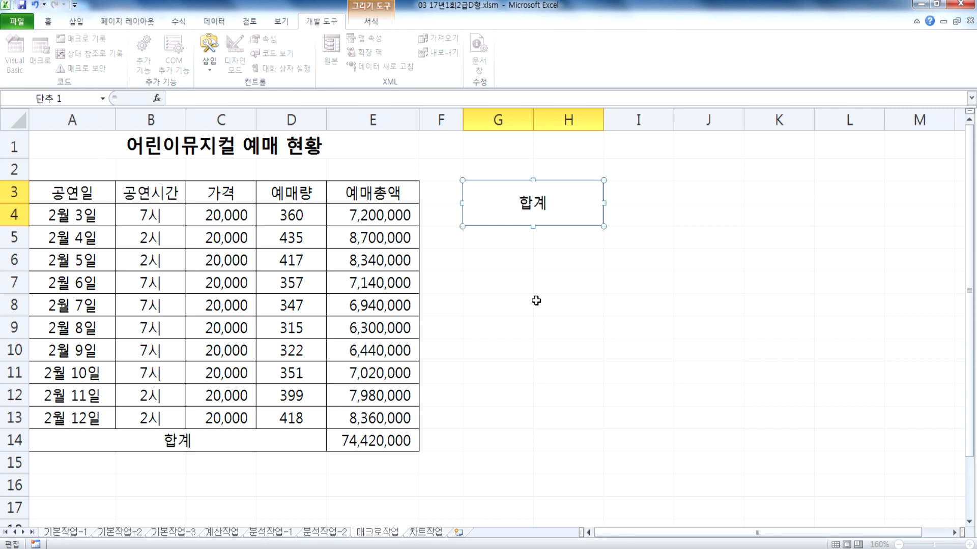
Clear the total from cell E14.
left_click(385, 440)
key("Delete")
left_click_drag(583, 393, 583, 371)
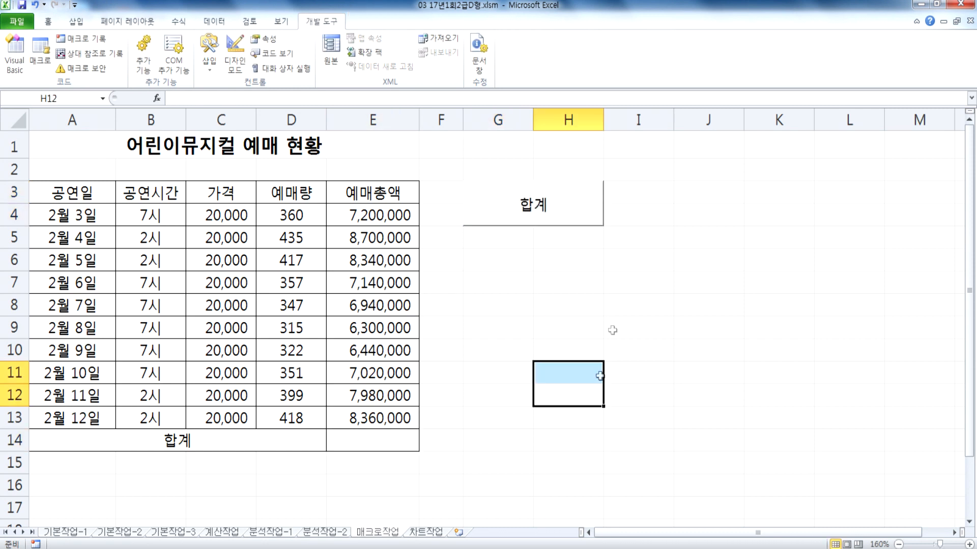
Run the 합계 button so E14 refills with 74,420,000.
left_click(626, 254)
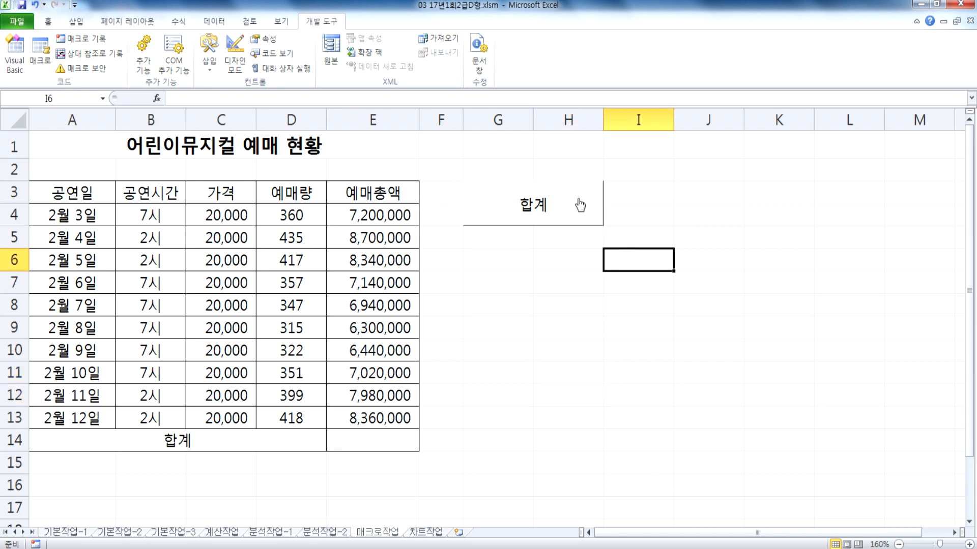
left_click(579, 205)
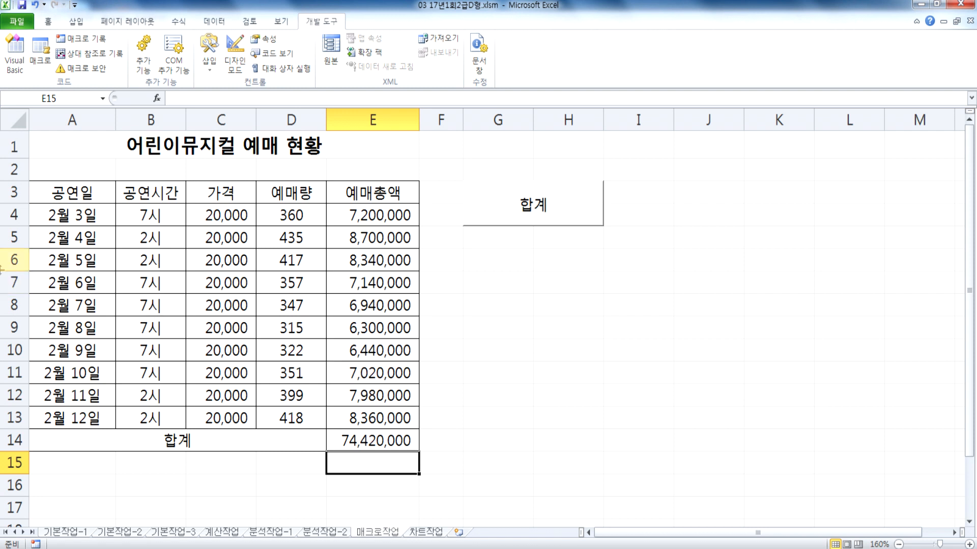
left_click_drag(64, 189, 390, 186)
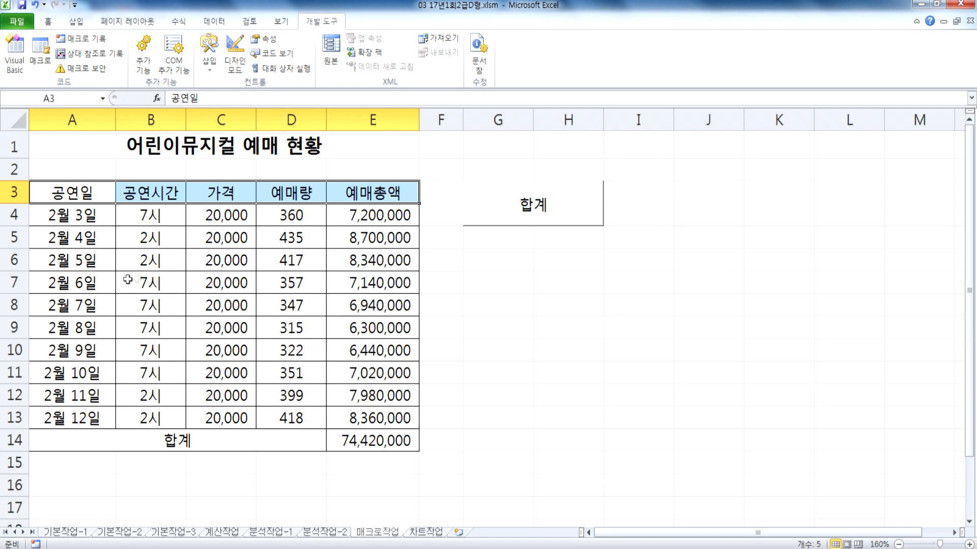
left_click(163, 444, "ctrl")
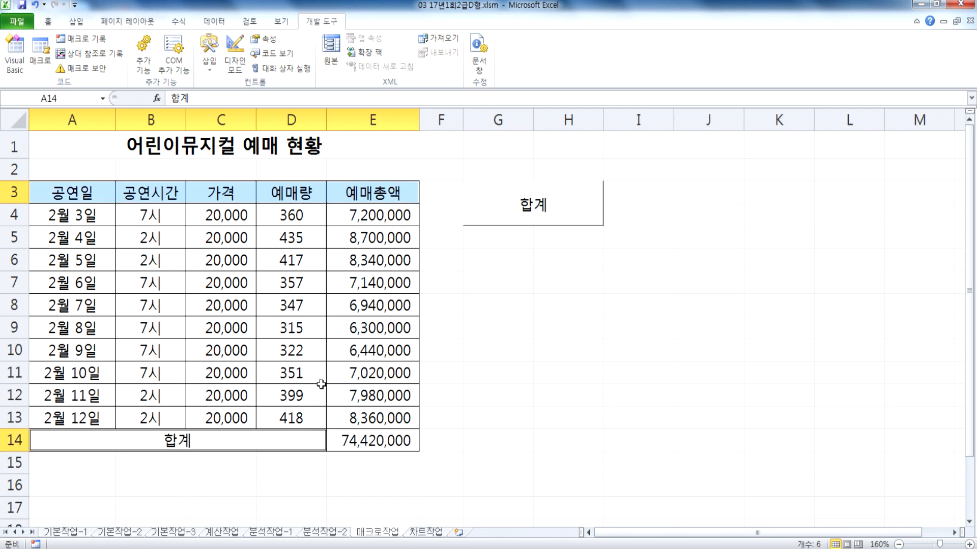
left_click_drag(80, 192, 361, 190)
left_click(114, 445, "ctrl")
left_click(53, 23)
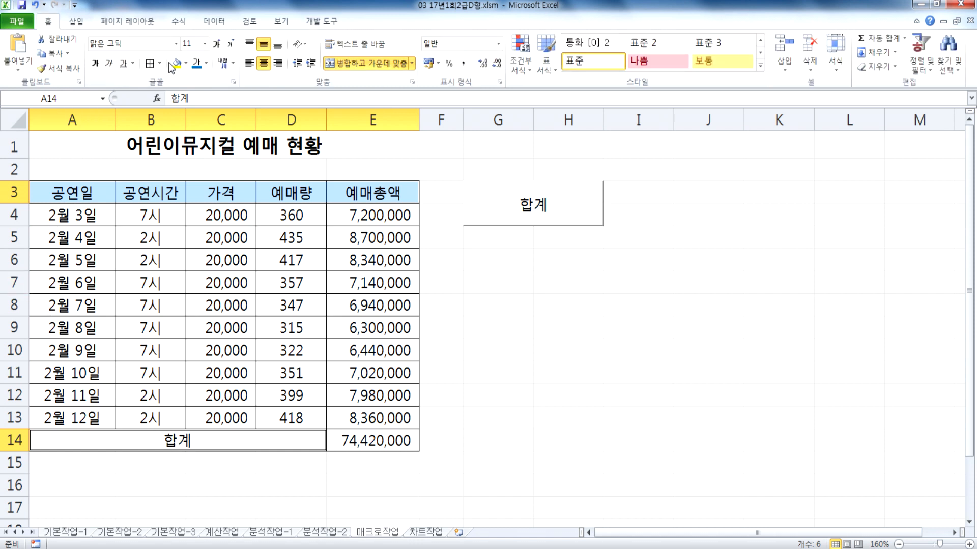
left_click(186, 63)
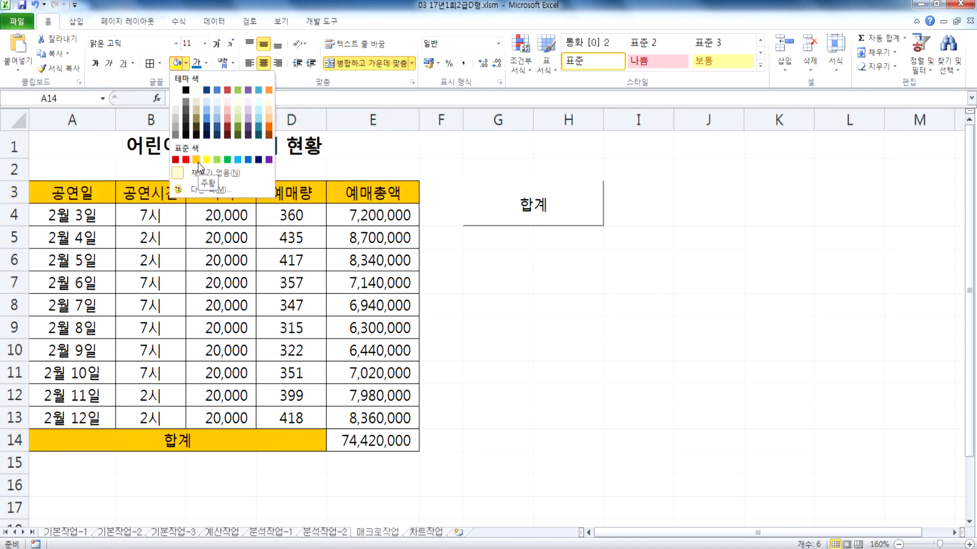
left_click(69, 145)
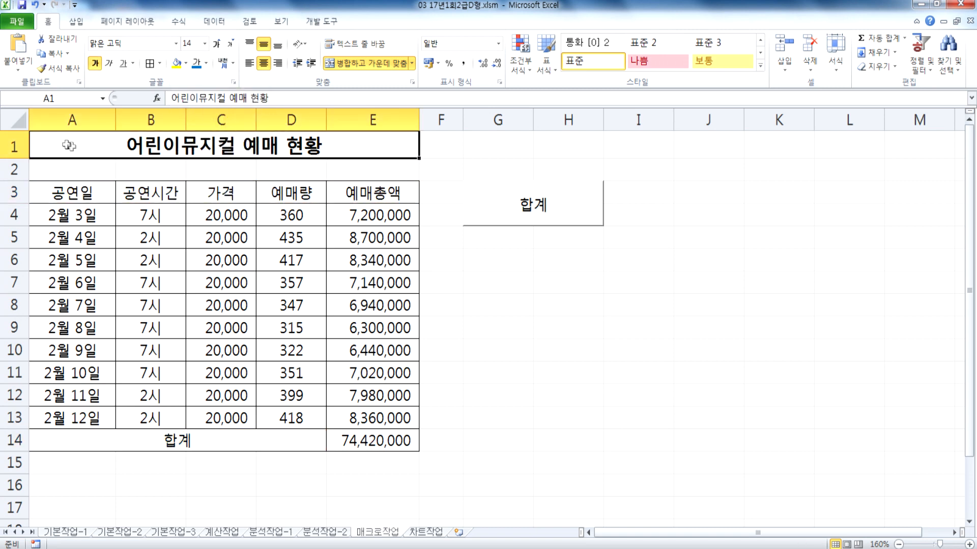
left_click(320, 23)
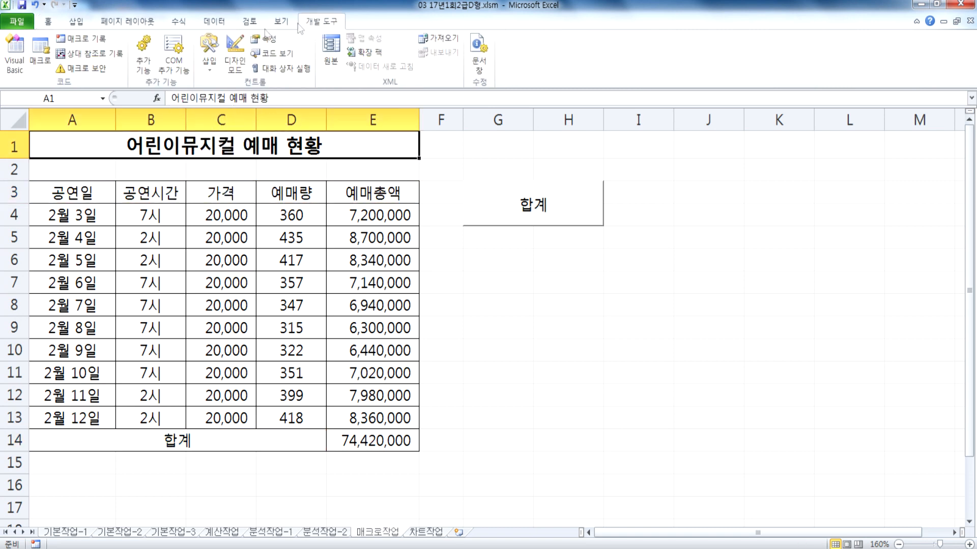
Start recording a new macro named 채우기.
left_click(82, 39)
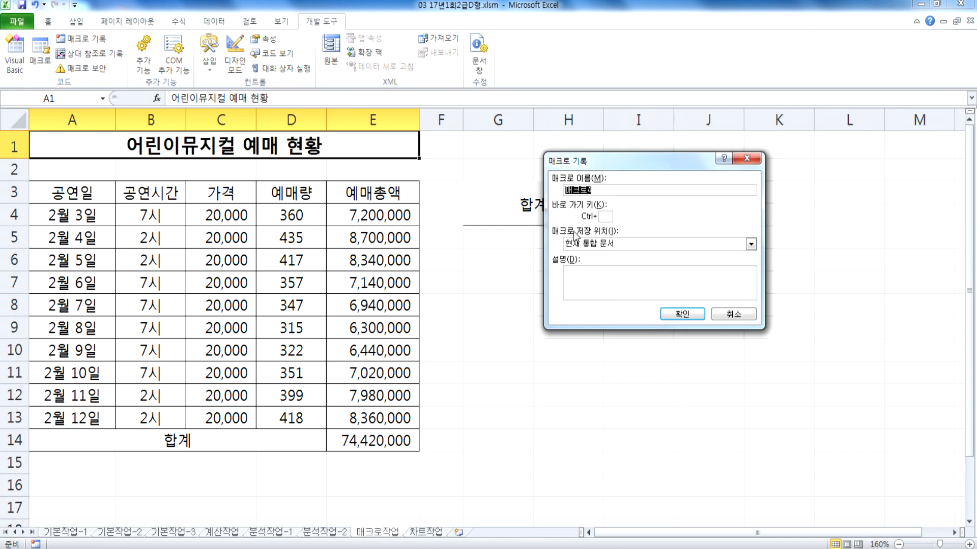
type("채우기셀")
left_click(679, 314)
Fill the header row A3:E3 and the 합계 cell A14 with orange.
left_click_drag(35, 193, 330, 186)
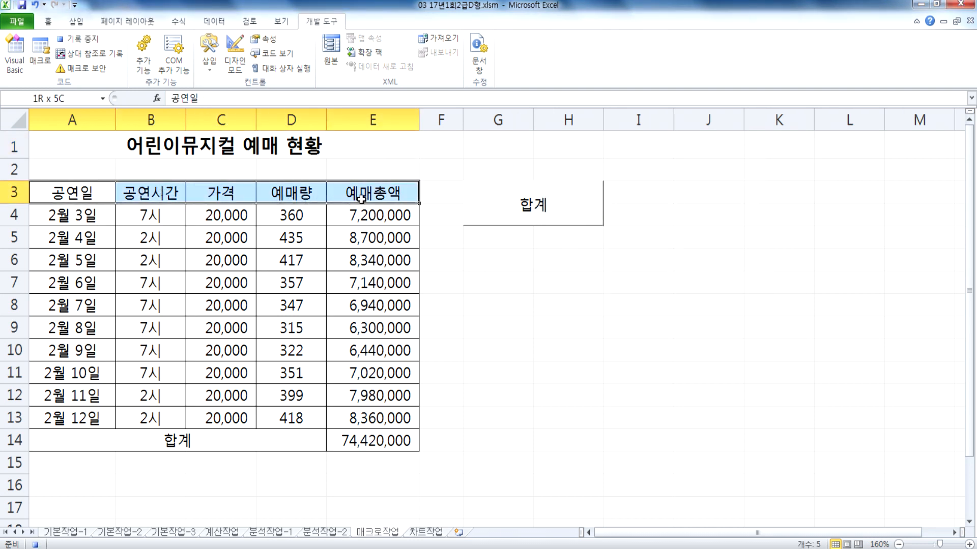
left_click(48, 23)
left_click(186, 63)
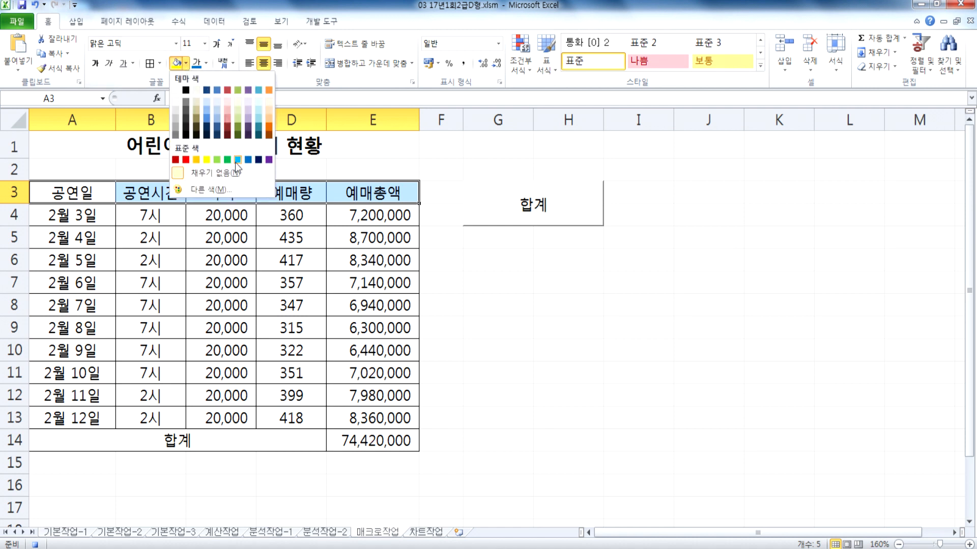
left_click(195, 160)
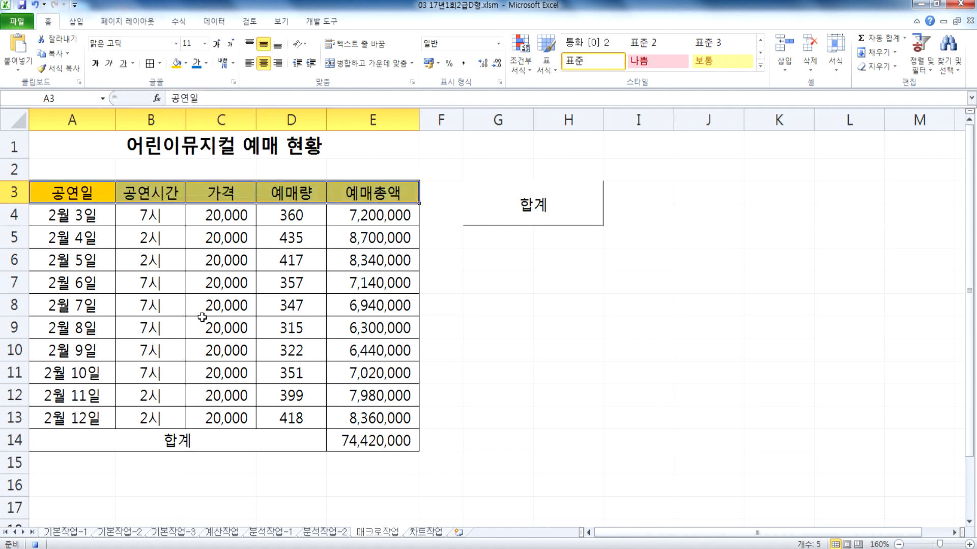
left_click(175, 439)
left_click(186, 63)
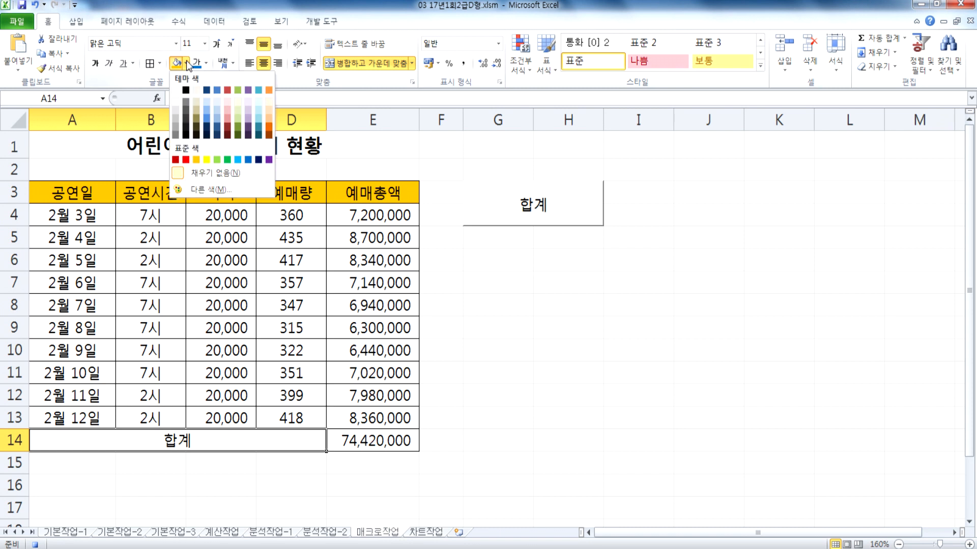
left_click(196, 160)
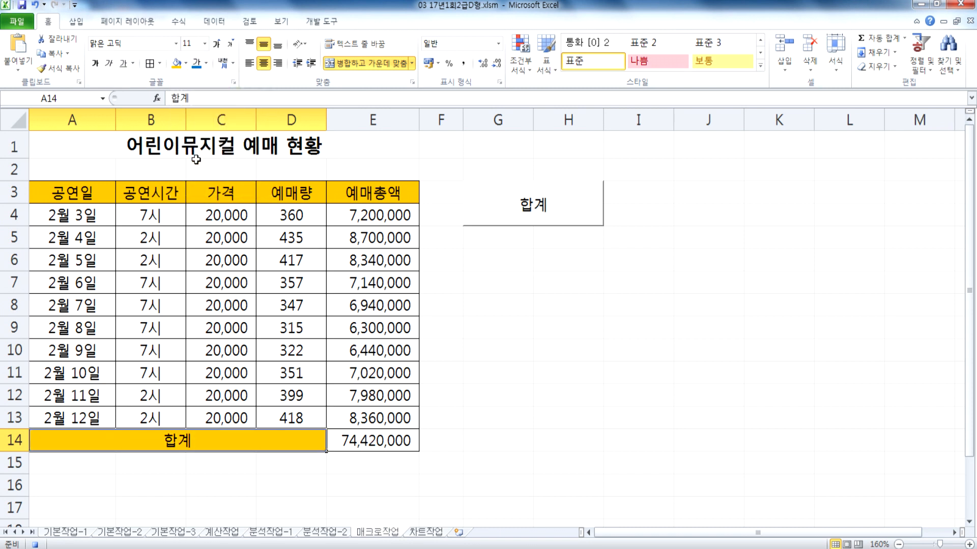
Select A1 and stop recording the fill macro.
left_click(159, 146)
left_click(322, 21)
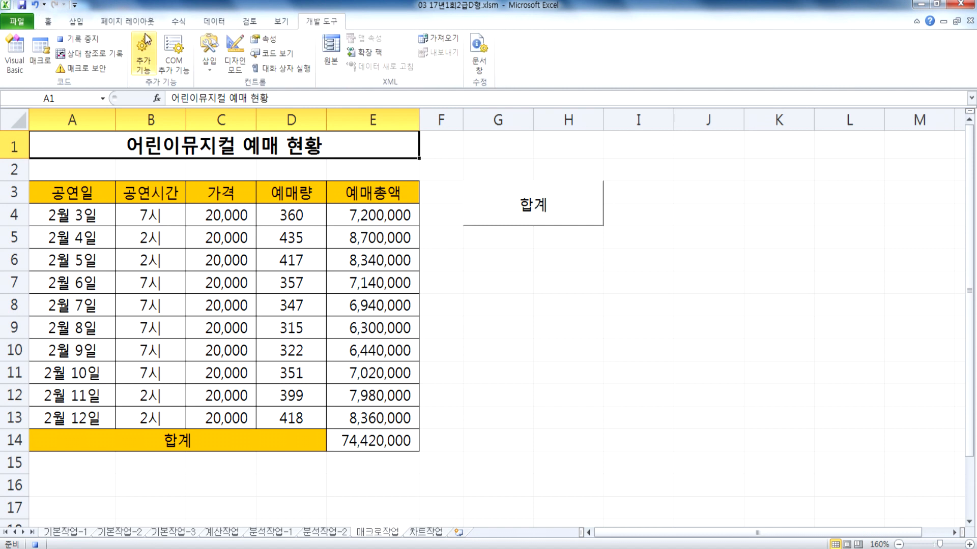
left_click(87, 41)
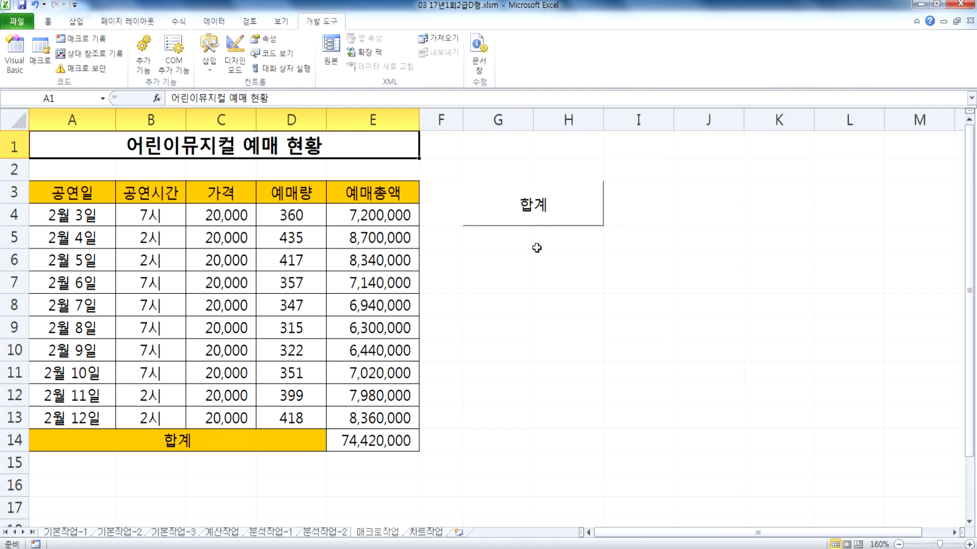
Draw a rounded rectangle over G6:H7 and type its label text.
left_click_drag(475, 259, 566, 288)
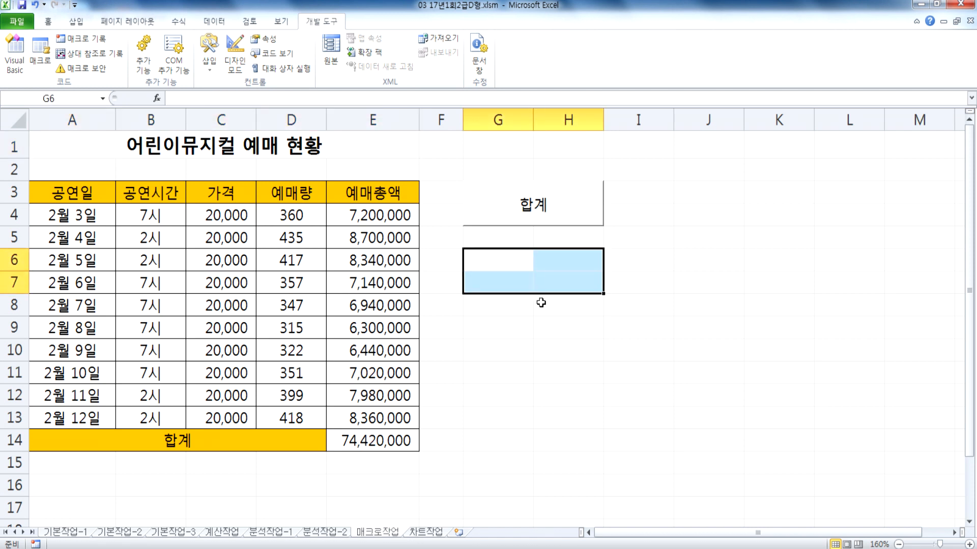
left_click(76, 21)
left_click(127, 50)
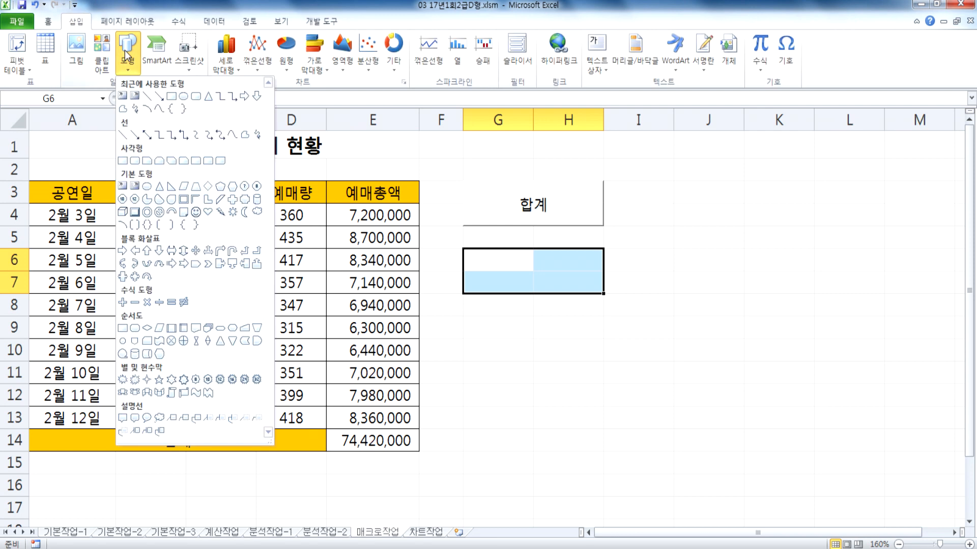
left_click(135, 161)
left_click_drag(464, 249, 571, 298)
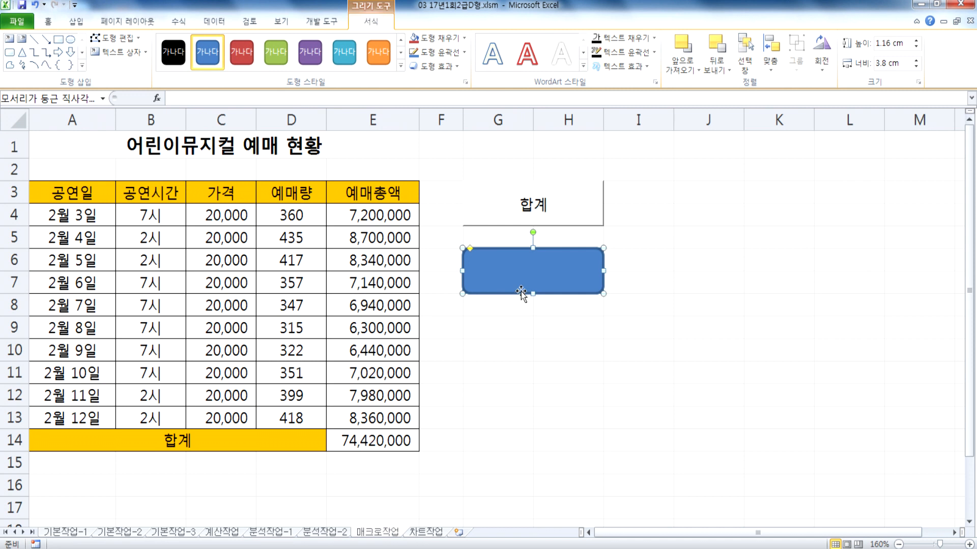
type("체우기색")
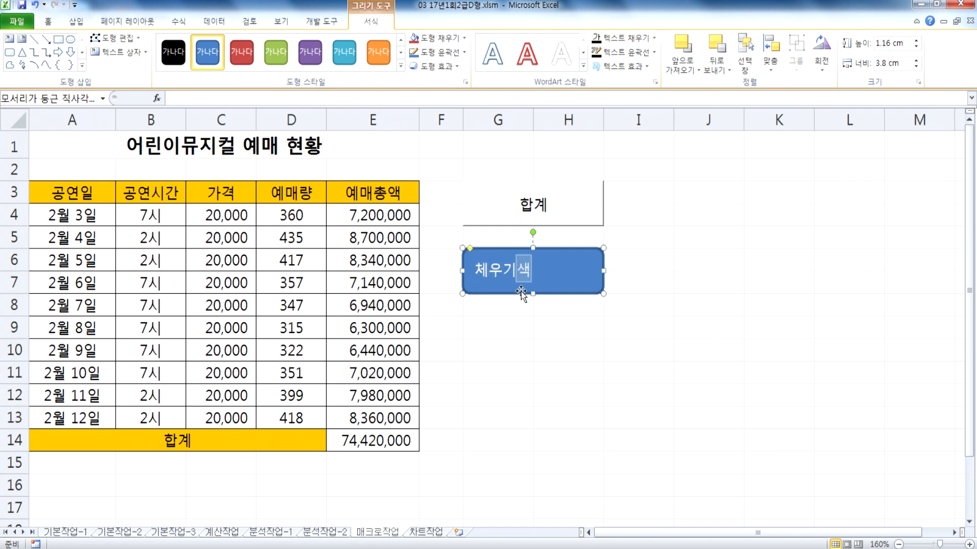
left_click(578, 289)
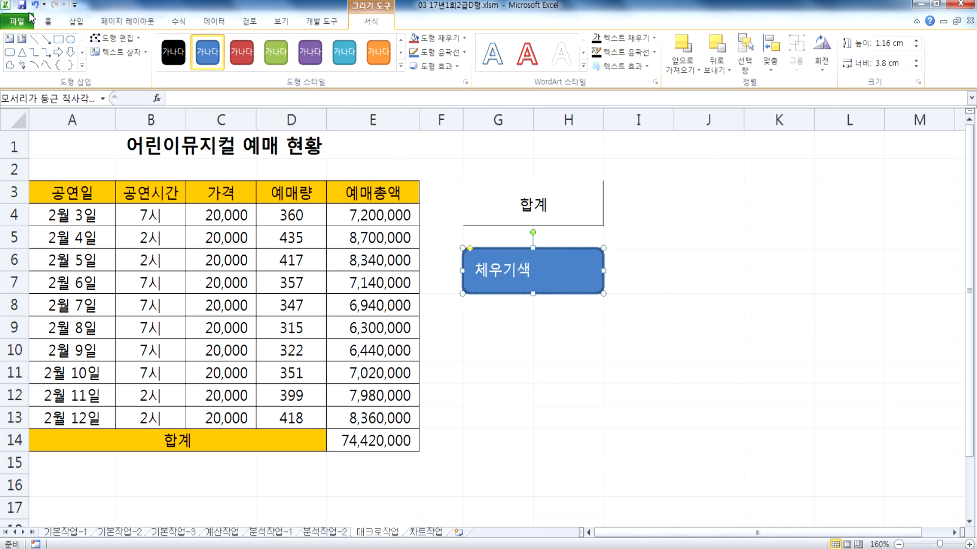
Centre the shape's text and correct the label to 채우기색.
left_click(49, 21)
left_click(264, 44)
left_click(264, 63)
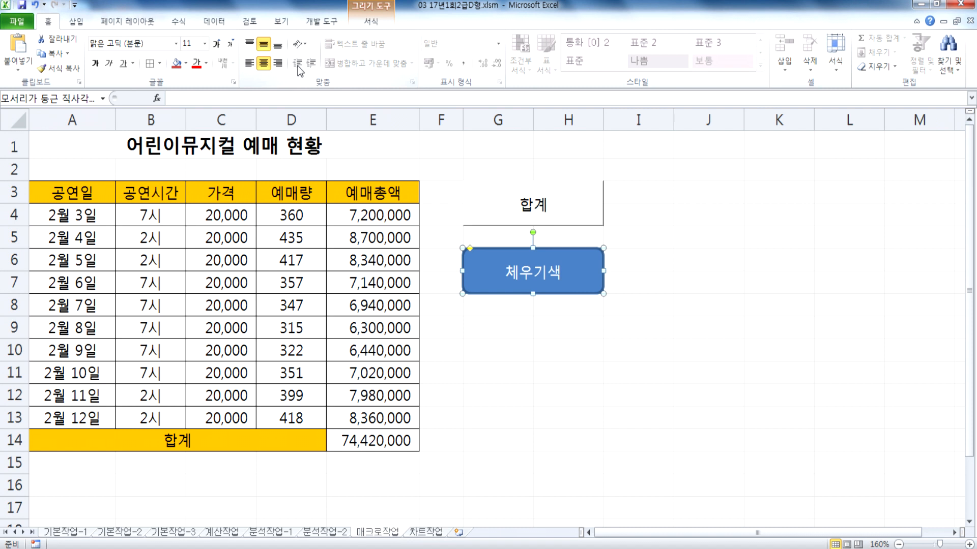
left_click(507, 271)
type("채")
key("Delete")
left_click(611, 392)
Assign the orange-fill macro to the shape, then select A3:E3 and A14.
right_click(581, 260)
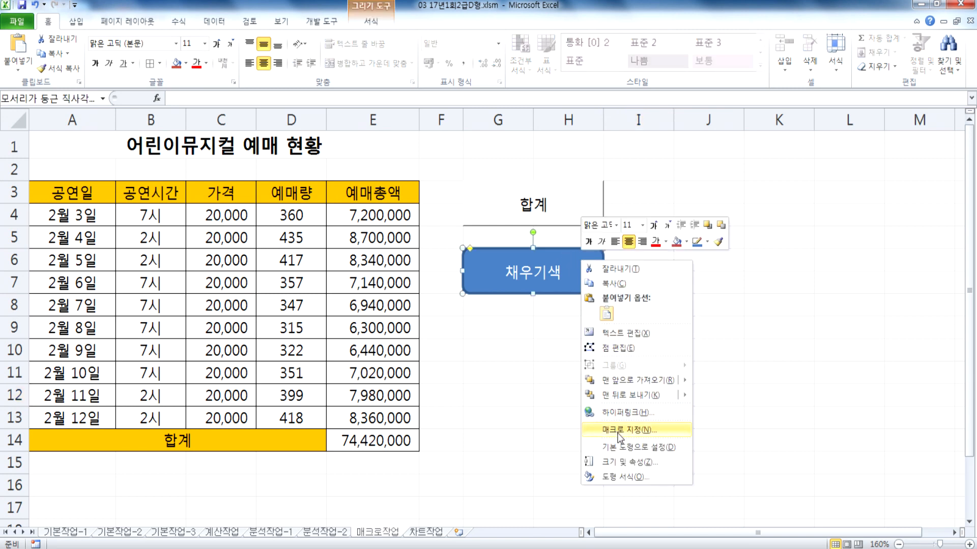
left_click(618, 431)
left_click(518, 372)
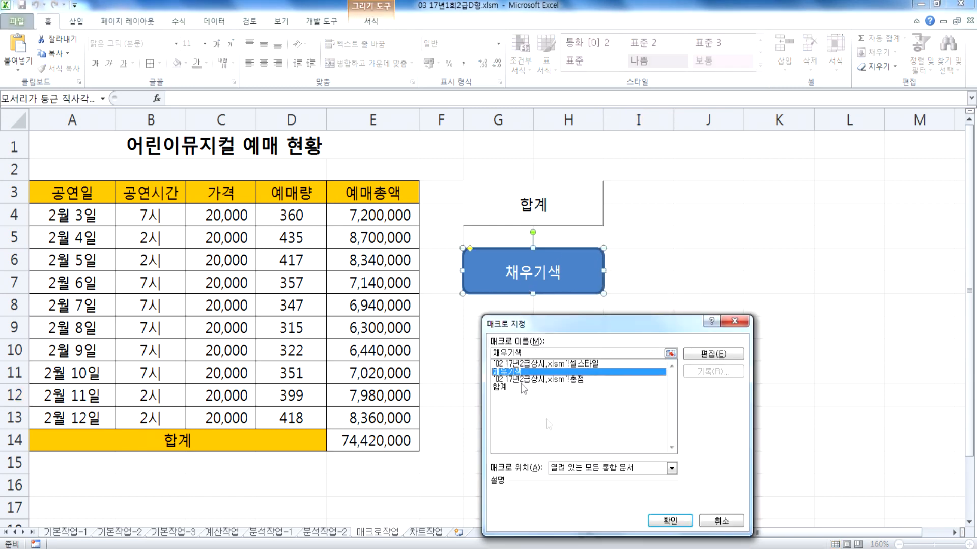
left_click(661, 521)
left_click_drag(69, 194, 356, 193)
left_click(176, 442, "ctrl")
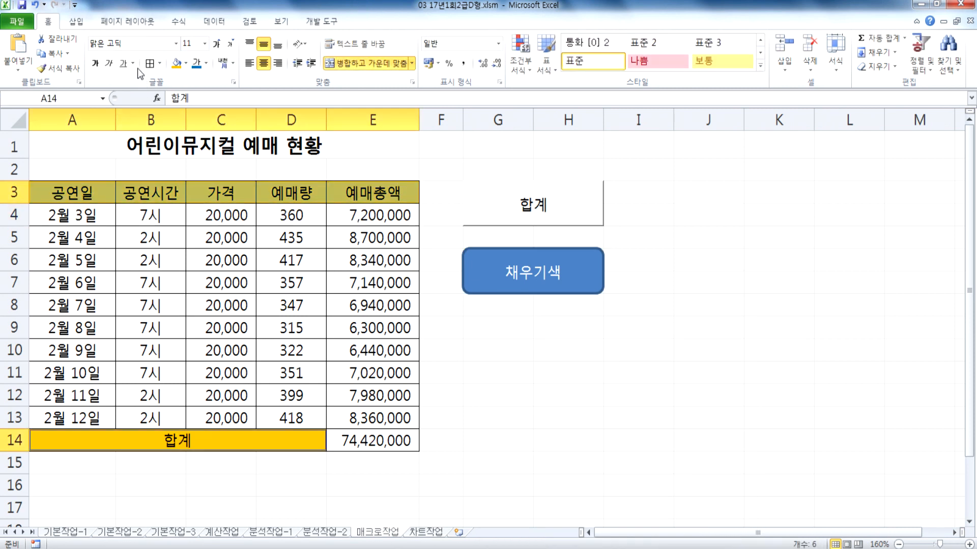
Set the header and total cells to No Fill, then run the 채우기색 button.
left_click(187, 63)
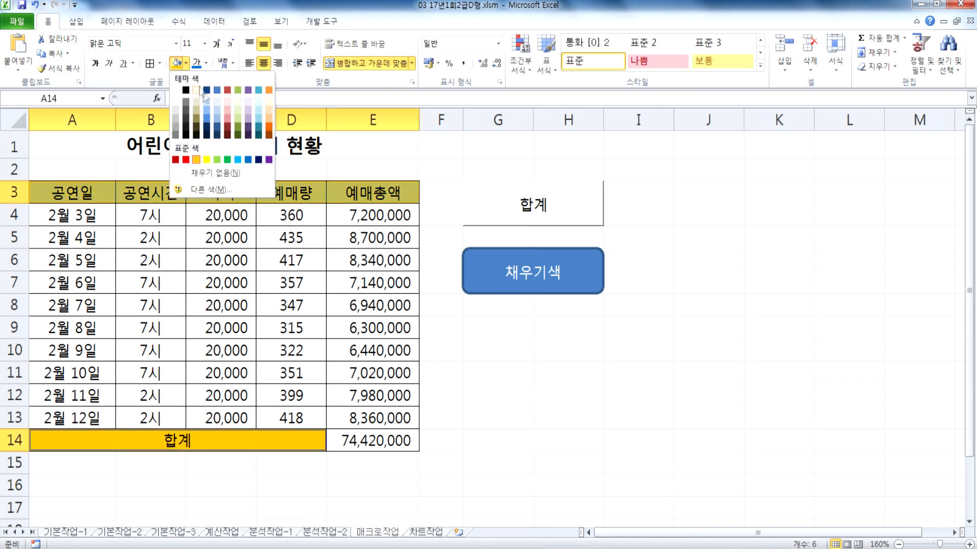
left_click(206, 172)
left_click(635, 437)
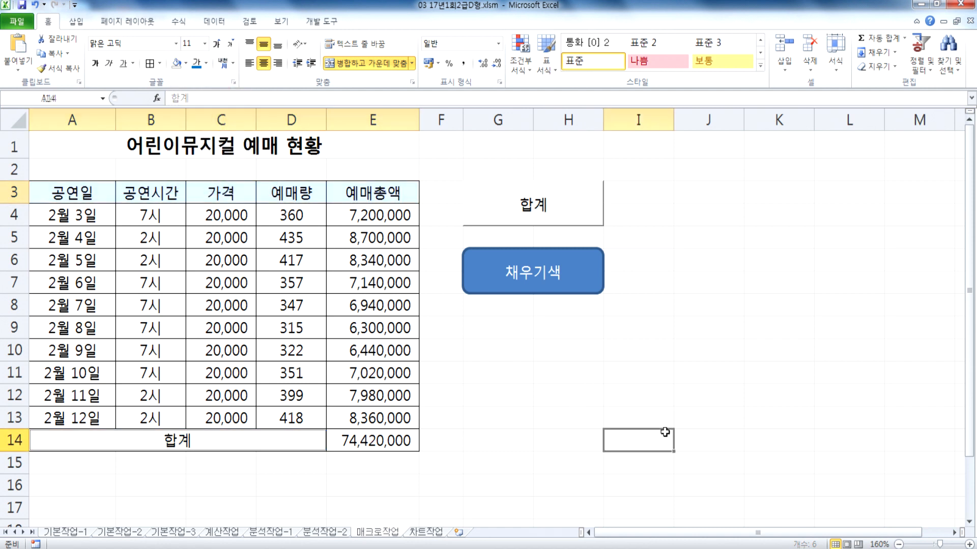
left_click(582, 270)
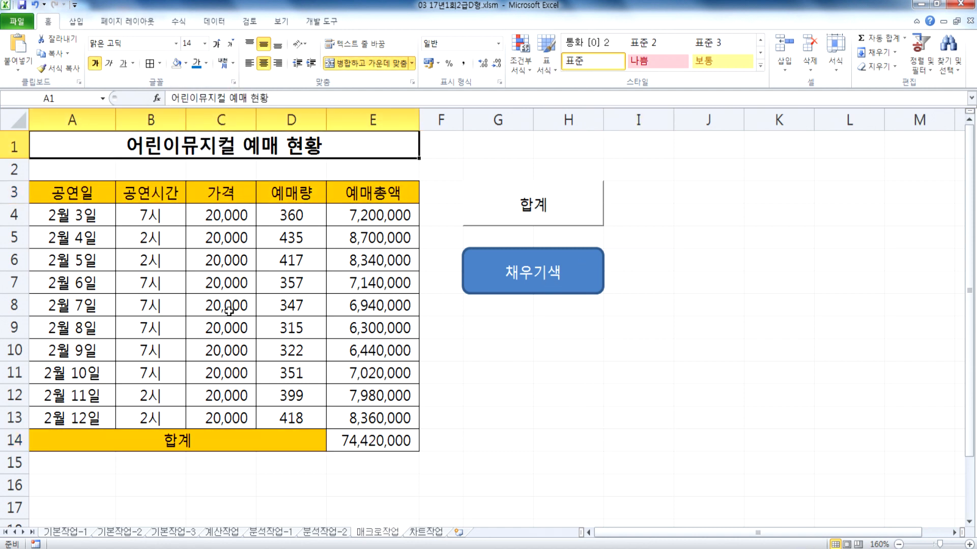
Reselect A3:E3 and A14, clear their fill, and test the 채우기색 button again.
left_click(133, 189)
left_click_drag(80, 202, 391, 197)
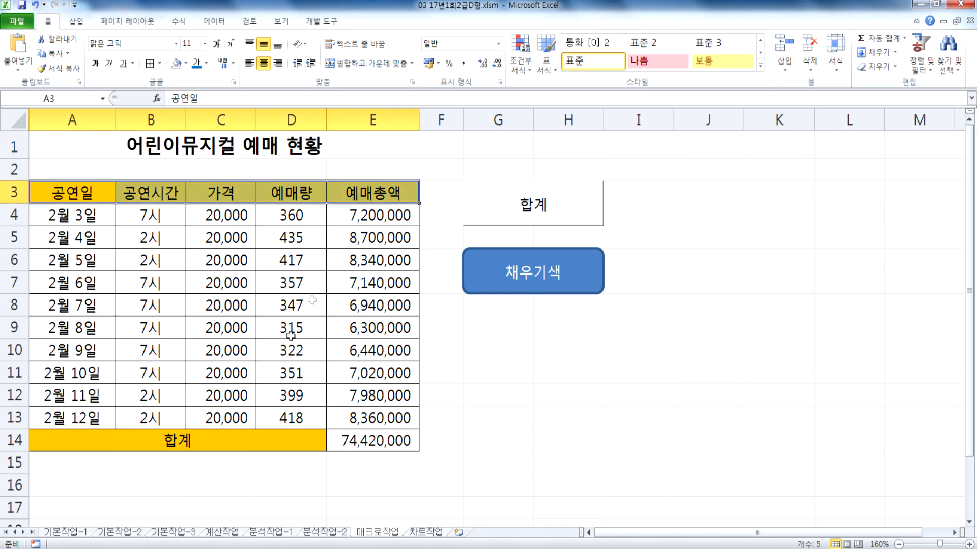
left_click(203, 439, "ctrl")
left_click(177, 62)
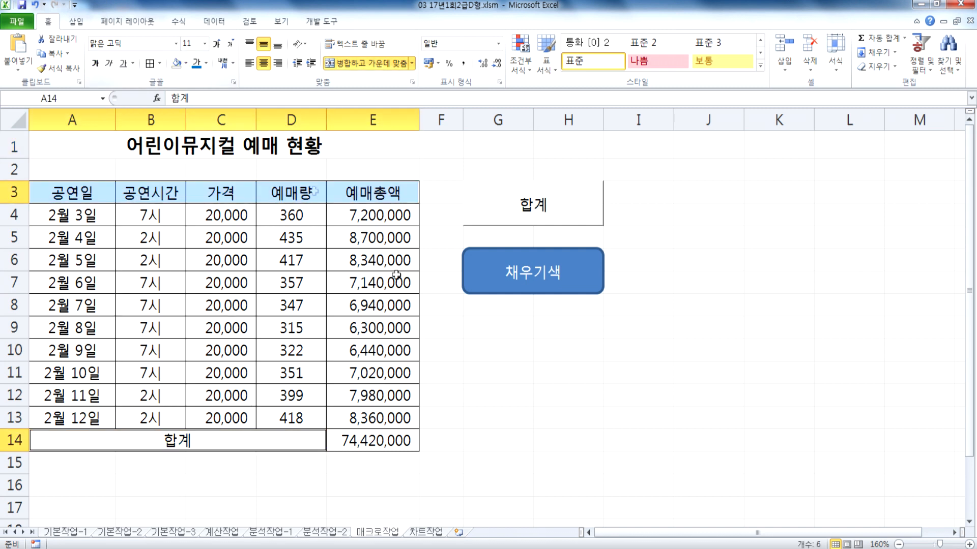
left_click(577, 444)
left_click(574, 275)
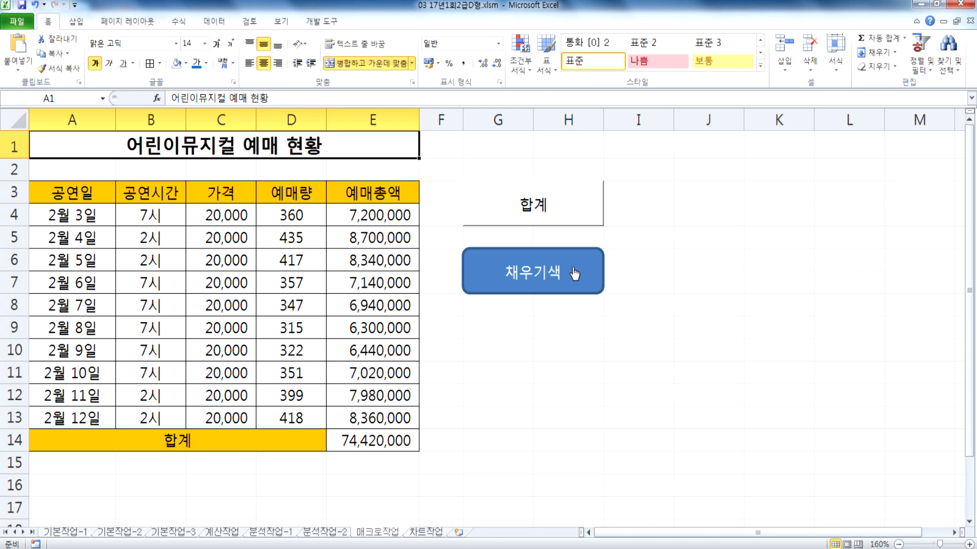
Switch to the 차트작업 sheet with its patient fee column chart.
left_click(682, 191)
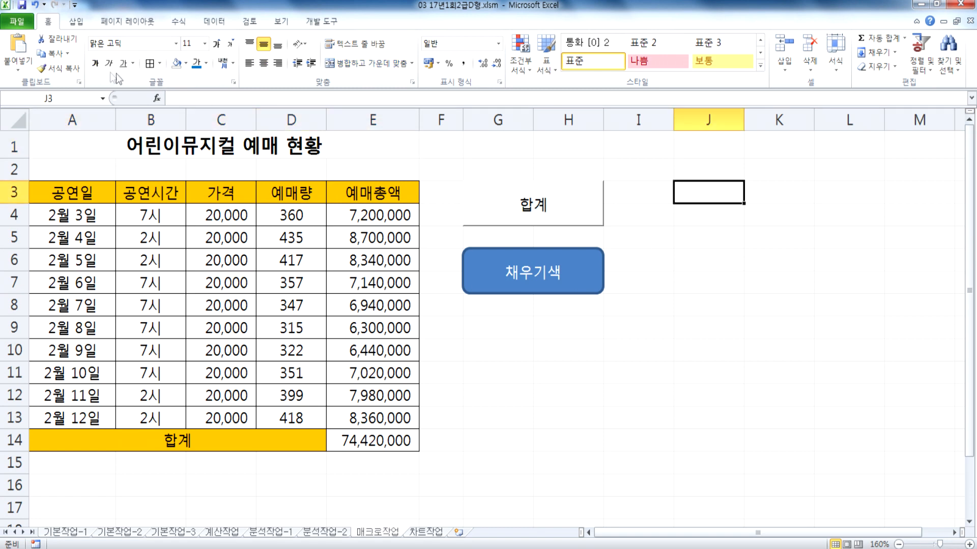
left_click(321, 21)
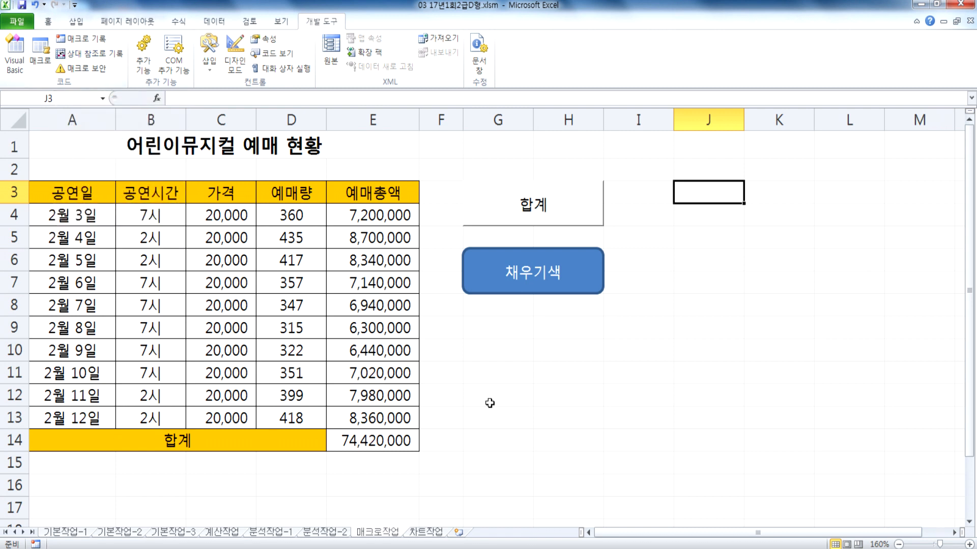
left_click(635, 421)
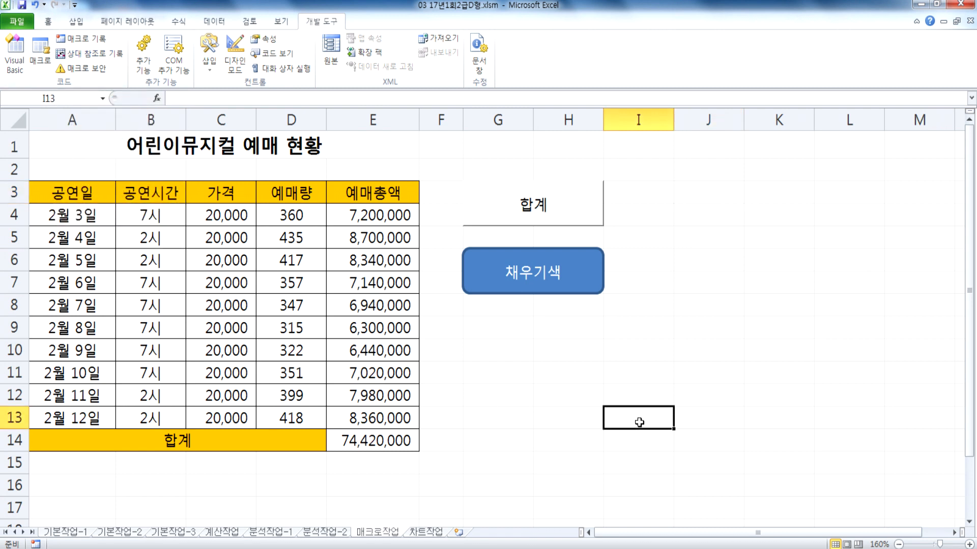
left_click(425, 533)
Trial-delete the 총액 series, undo it, and review the chart's data source unchanged.
scroll(318, 447, "down", 3)
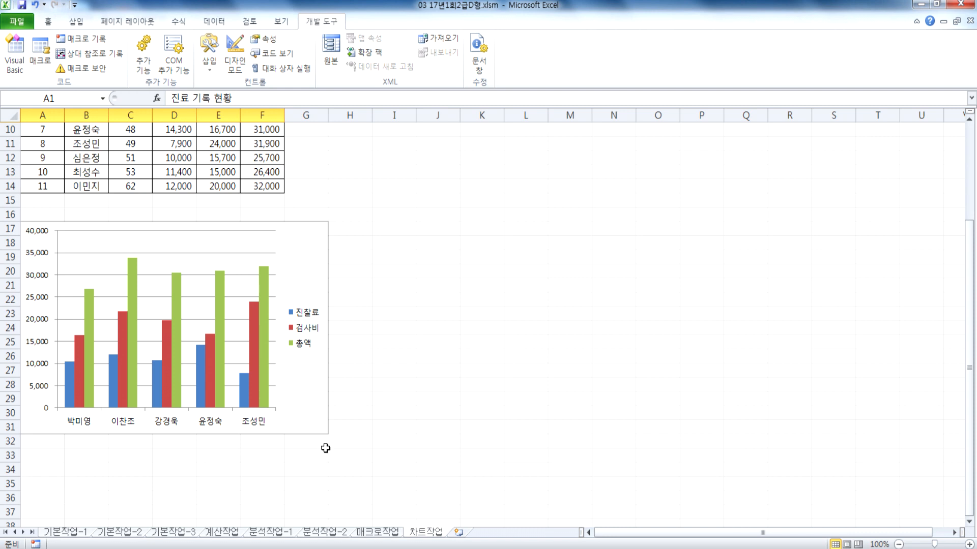
scroll(272, 382, "down", 1)
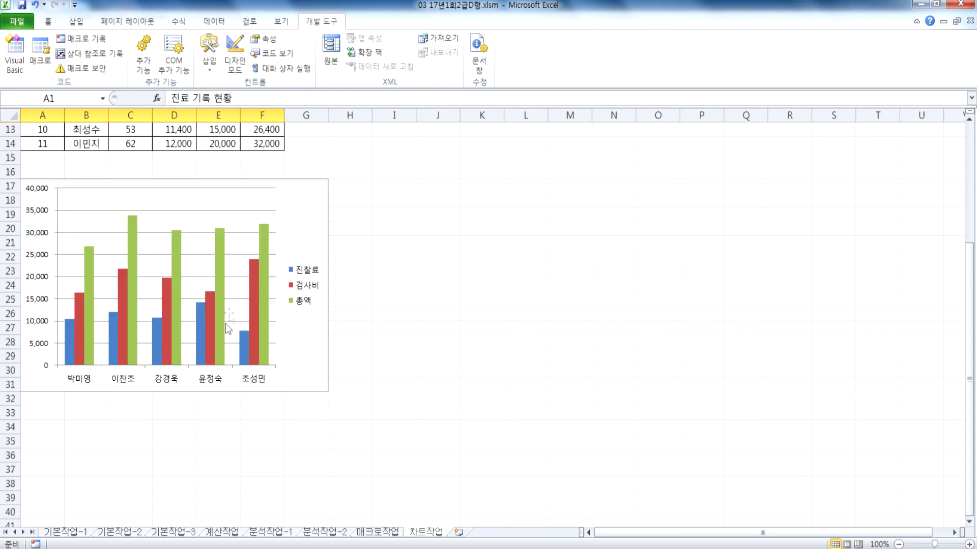
left_click(264, 245)
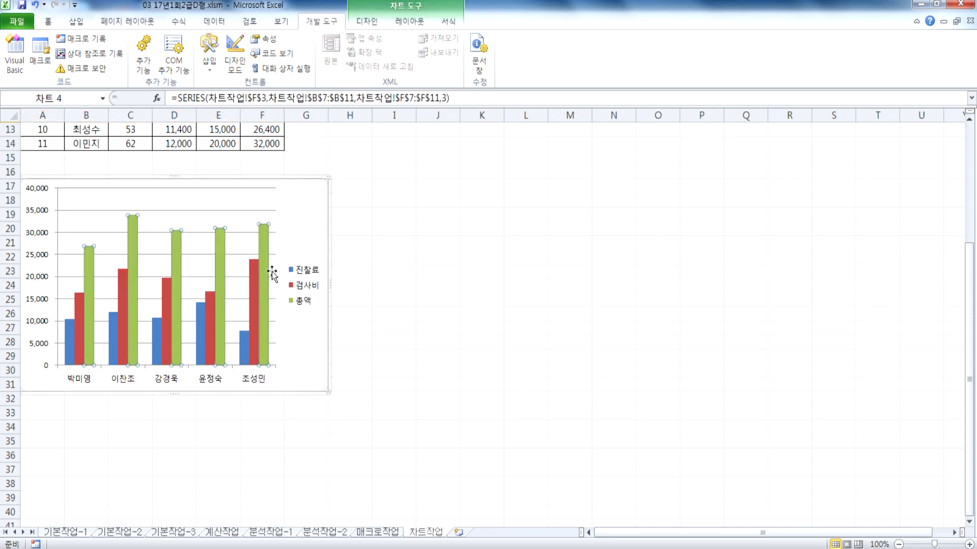
key("Delete")
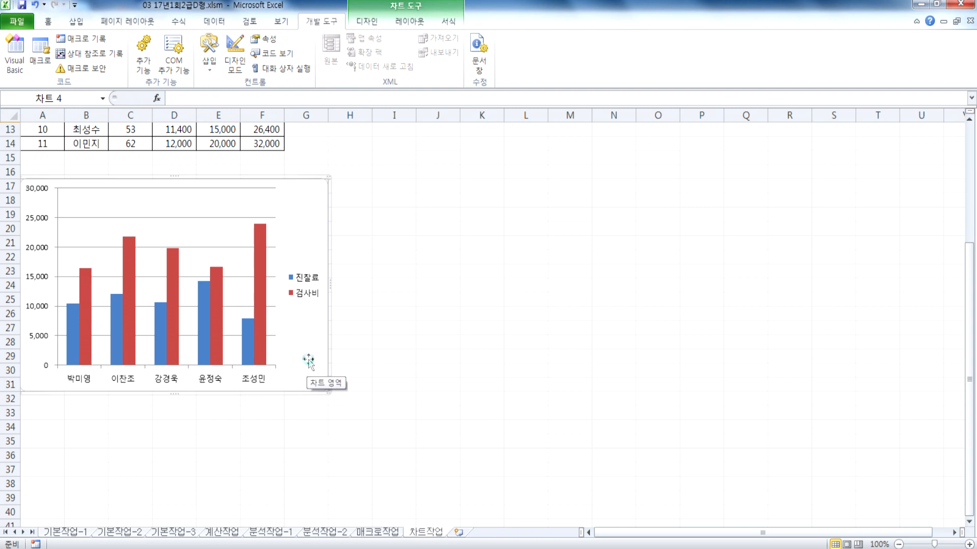
key("ctrl+z")
left_click(307, 224)
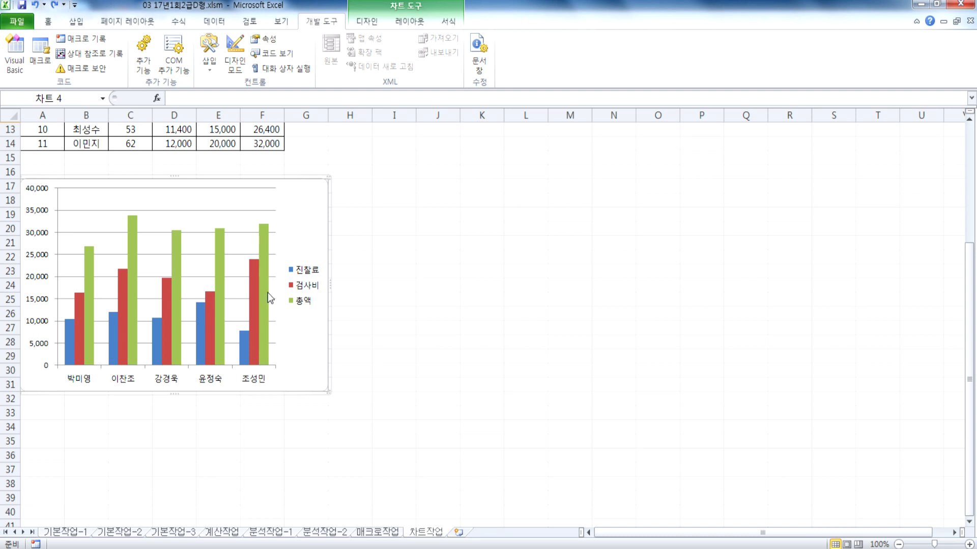
left_click(366, 21)
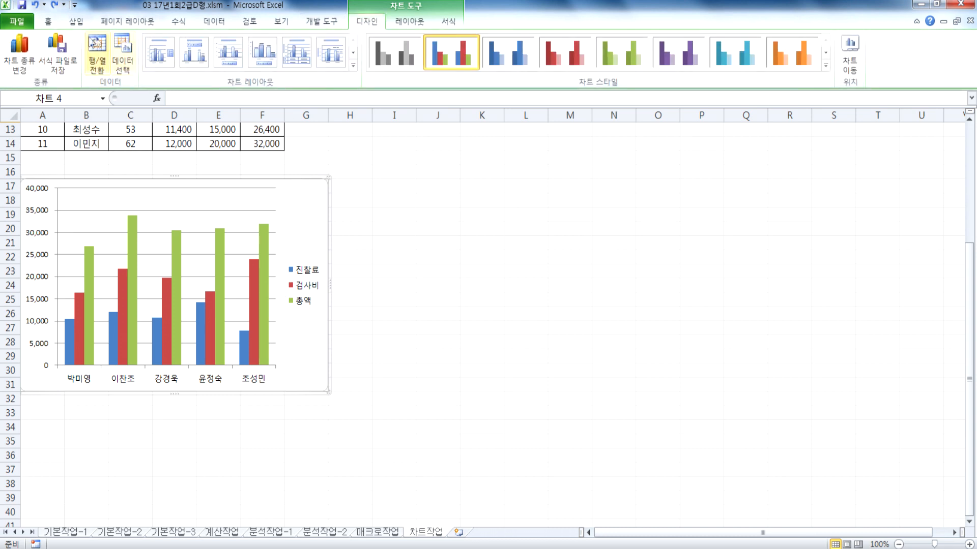
left_click(120, 51)
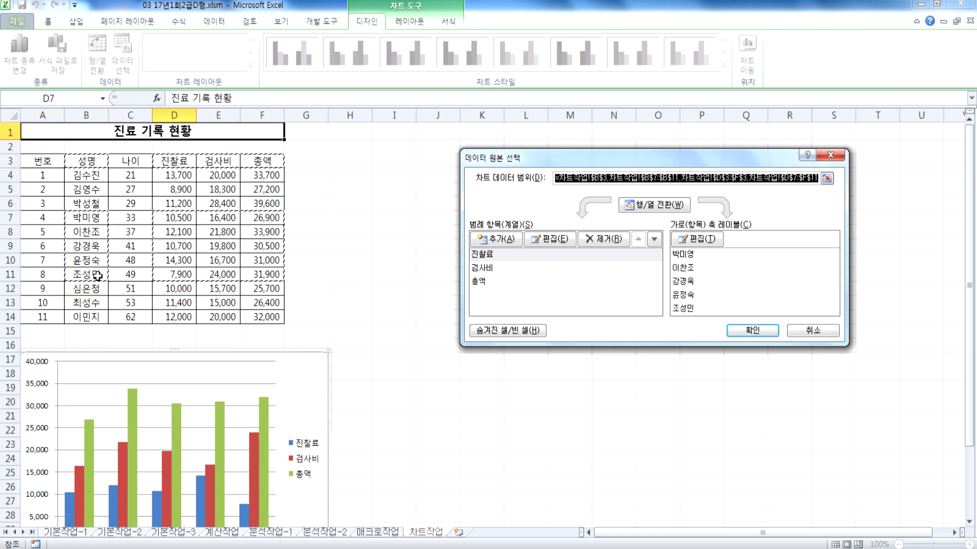
key("Return")
Delete the green 총액 series, leaving only 진찰료 and 검사비 bars.
scroll(305, 397, "down", 2)
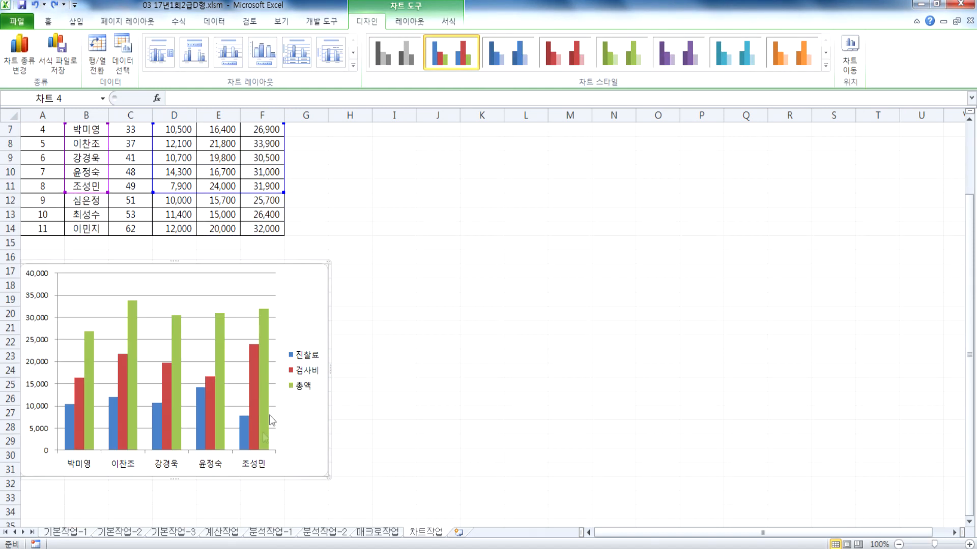
scroll(308, 331, "down", 2)
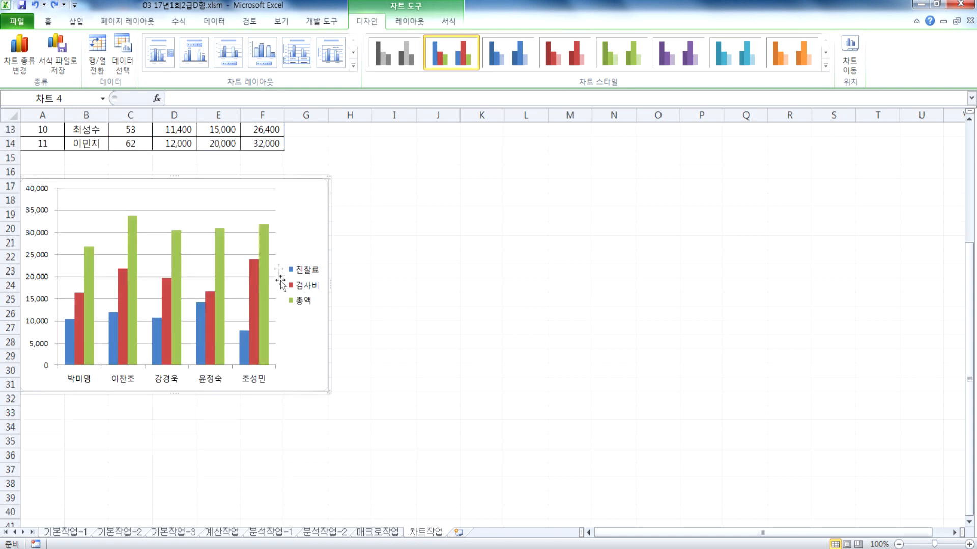
left_click(266, 243)
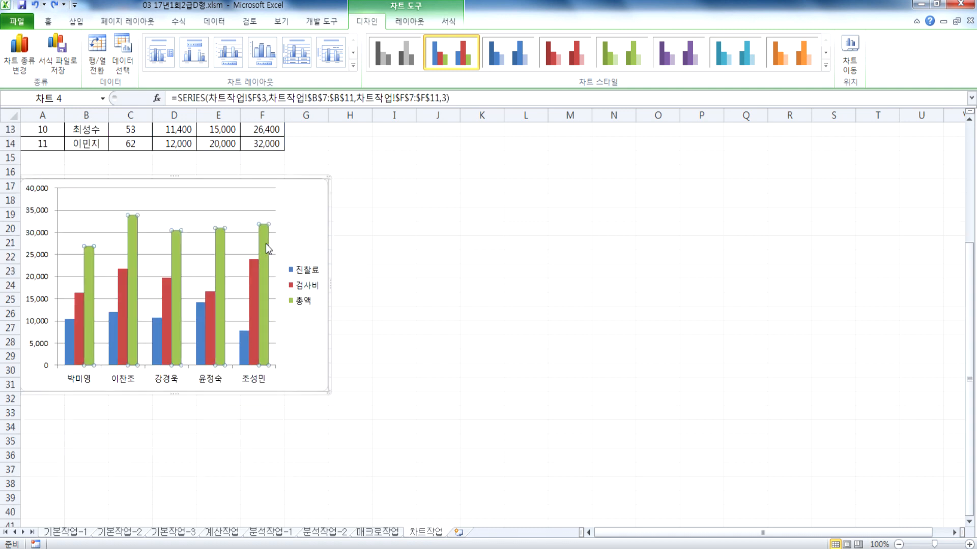
key("Delete")
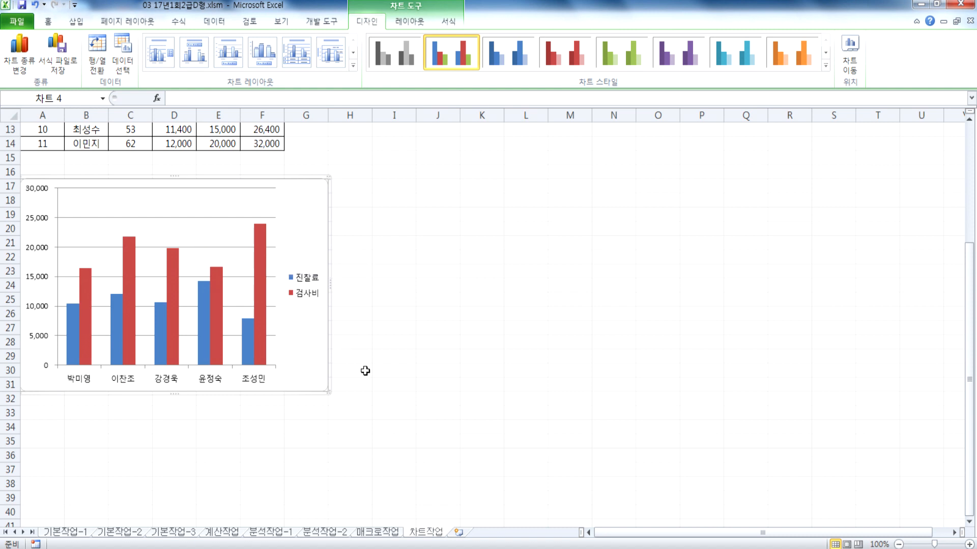
Add a chart title above the chart starting with '30/40대 진료'.
left_click(411, 23)
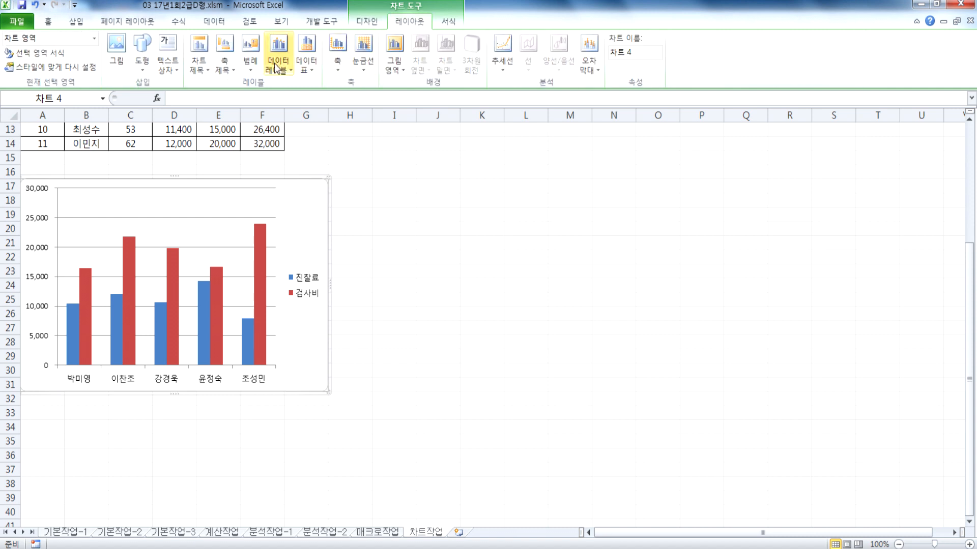
left_click(198, 65)
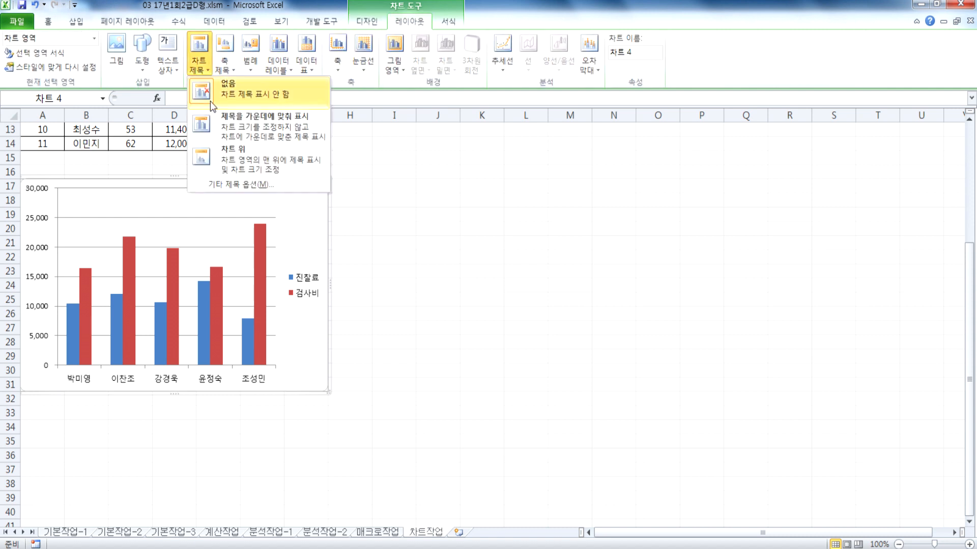
left_click(232, 159)
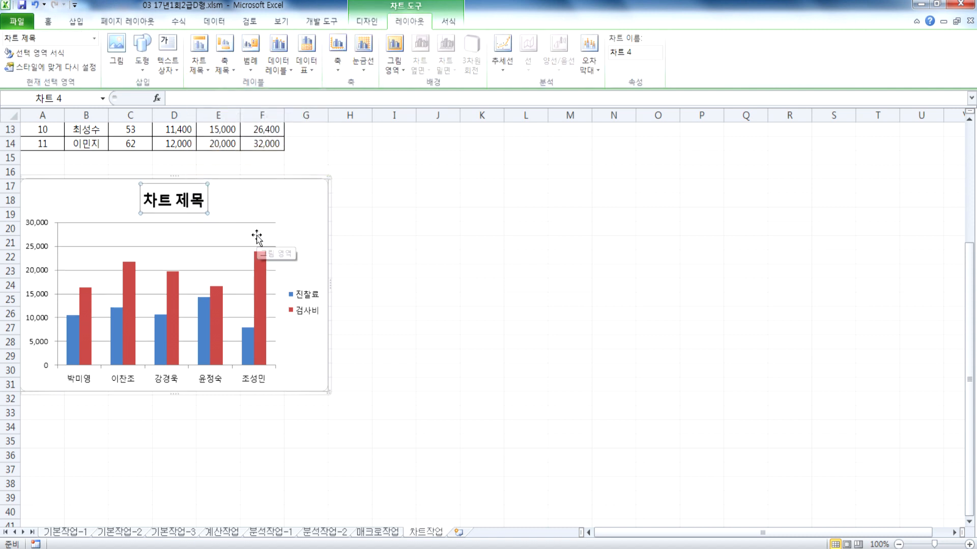
type("30/40ㄷ")
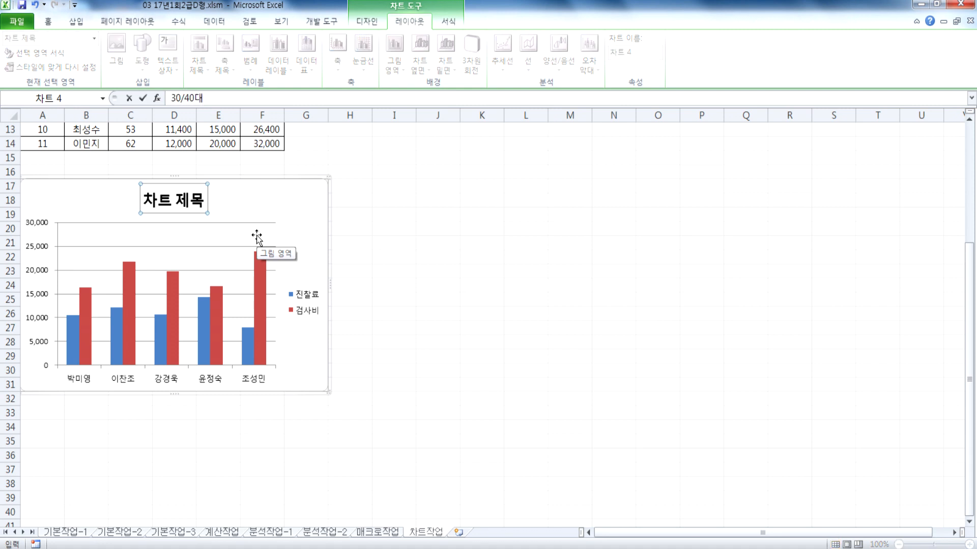
type(" 지")
key("BackSpace")
type("료기옥")
key("Return")
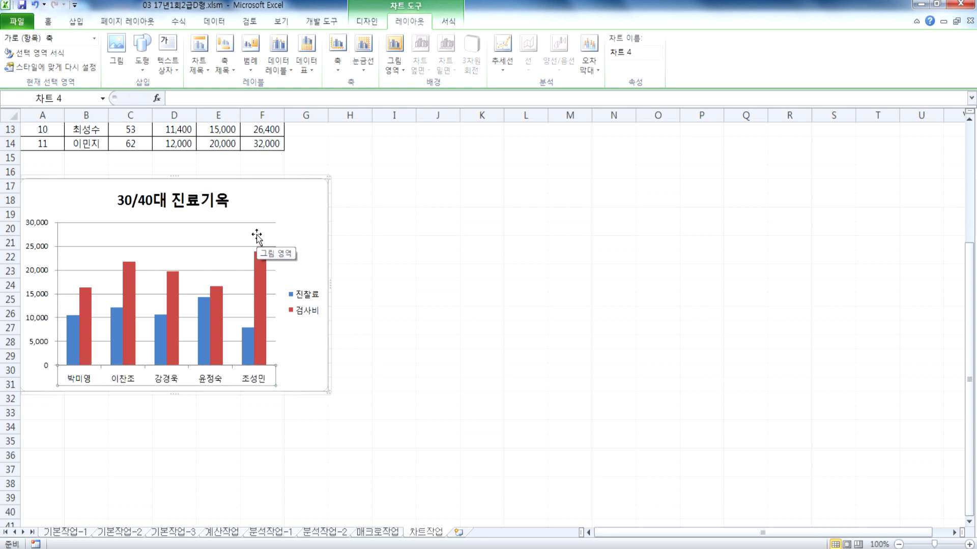
Complete the title as '30/40대 진료 기록 현황' and select it.
left_click(174, 203)
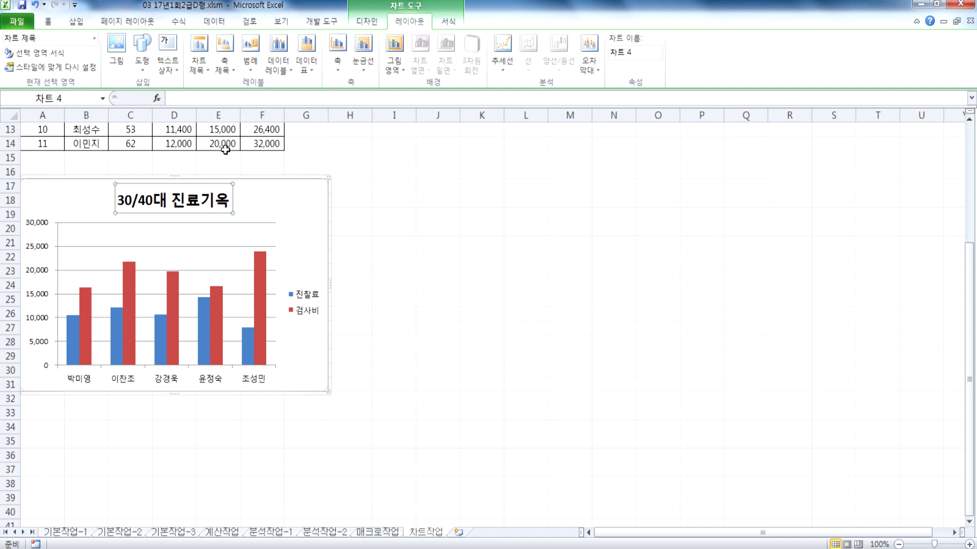
left_click(217, 200)
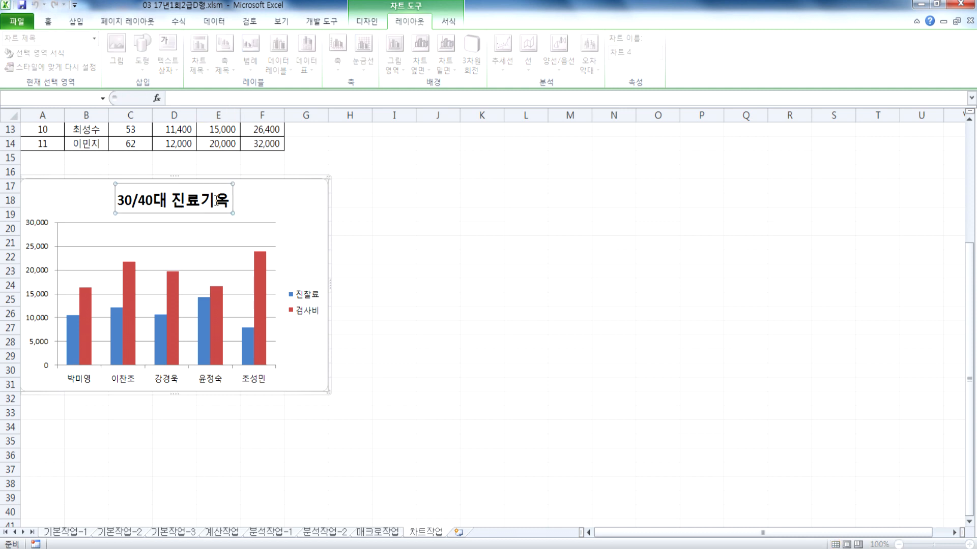
type("록")
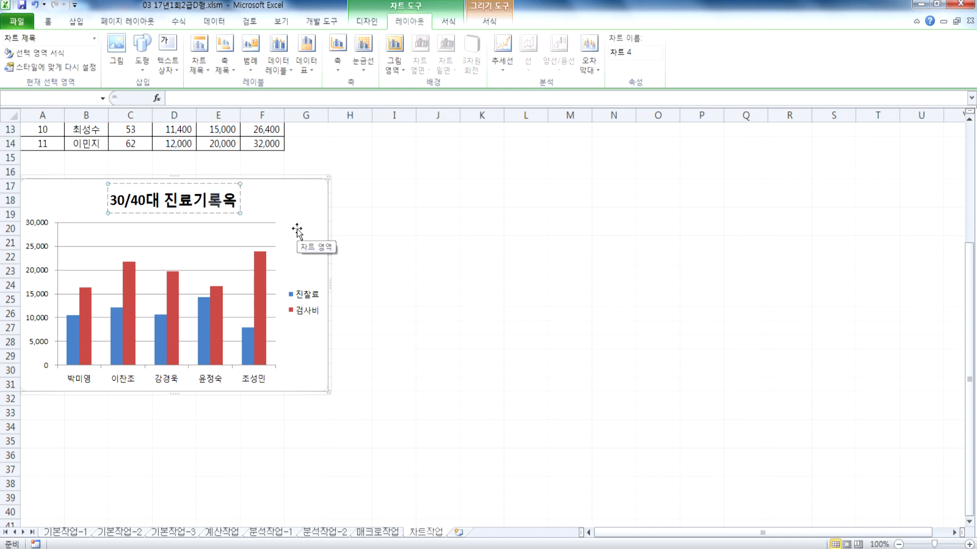
type(" 현황")
key("Delete")
key("Left")
key("Left")
key("Left")
key("Left")
key("Left")
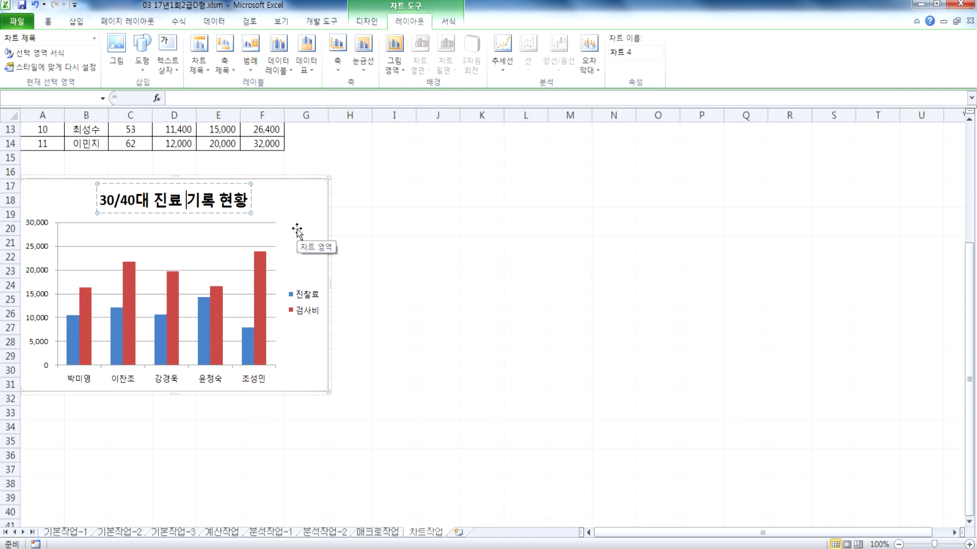
left_click(288, 219)
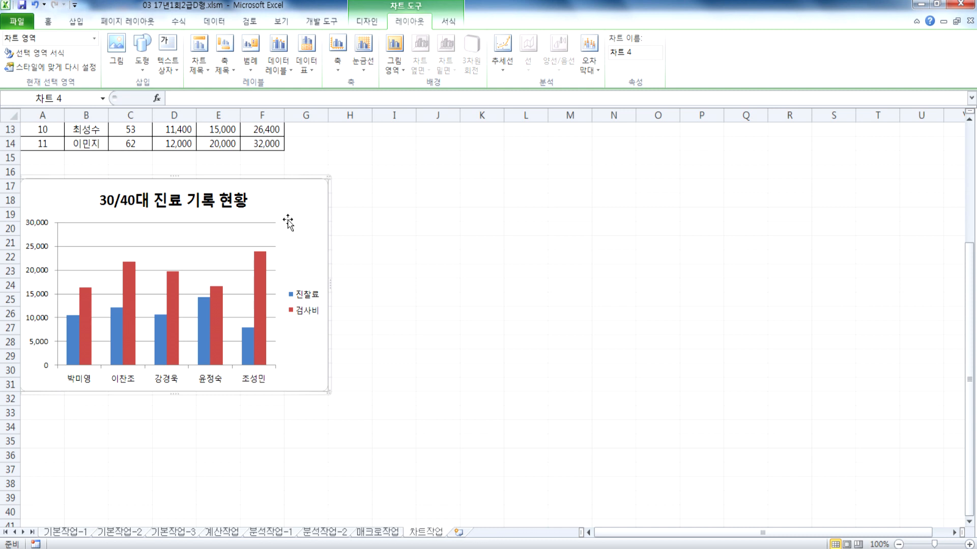
left_click(179, 204)
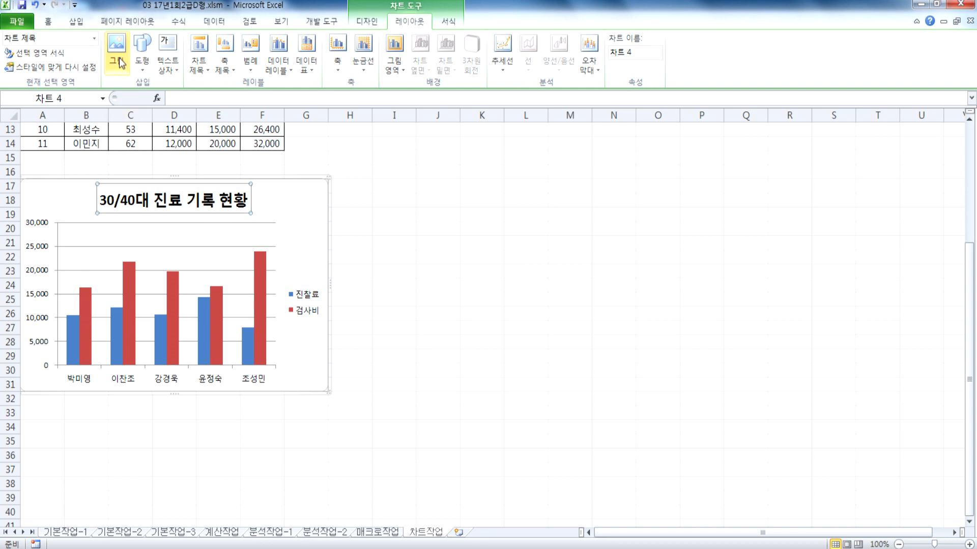
Format the '30/40대 진료 기록 현황' title in 굴림체, size 16, underlined.
left_click(57, 25)
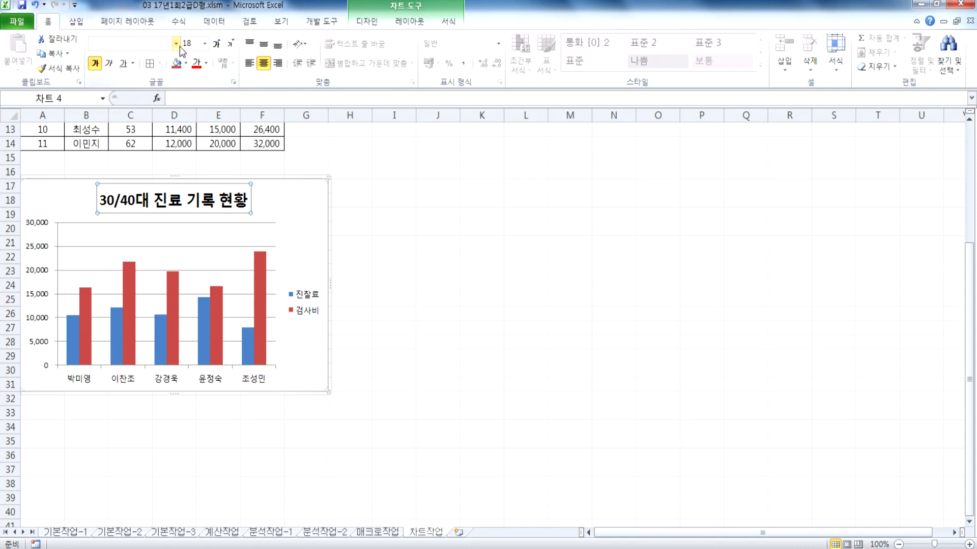
left_click(149, 44)
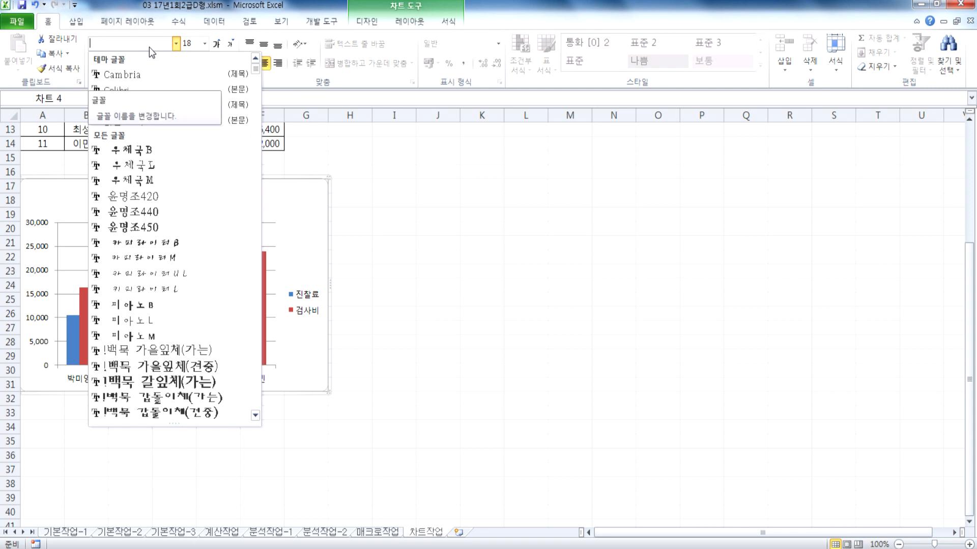
type("ㄱ")
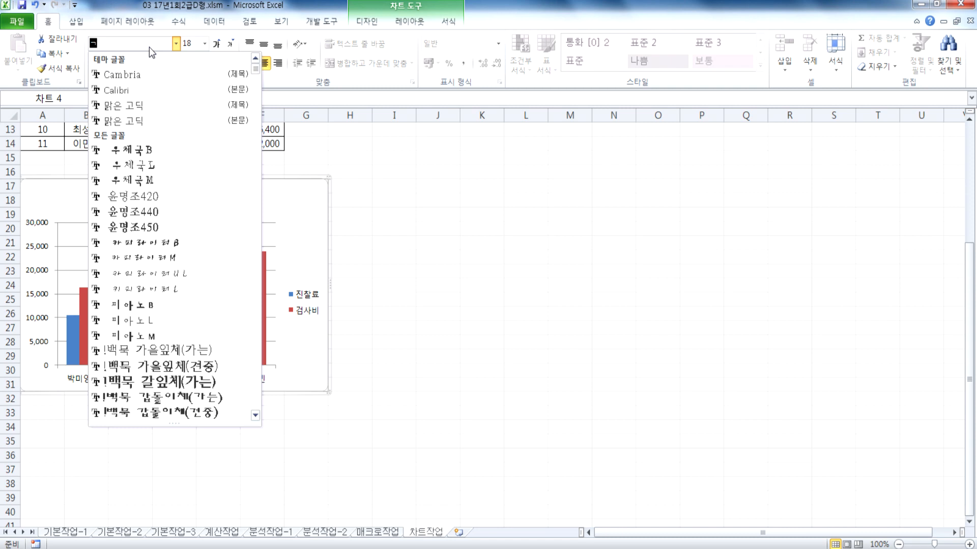
type("굴림체")
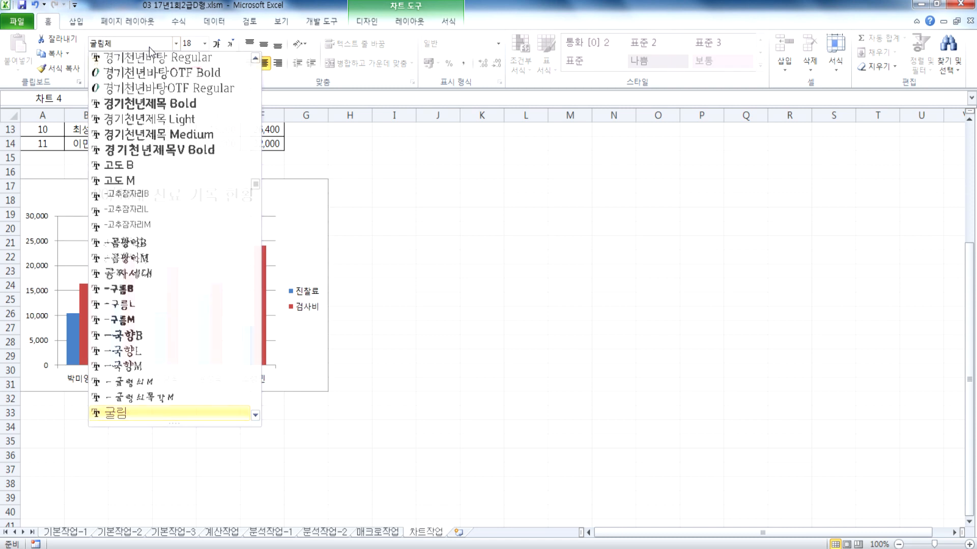
key("Return")
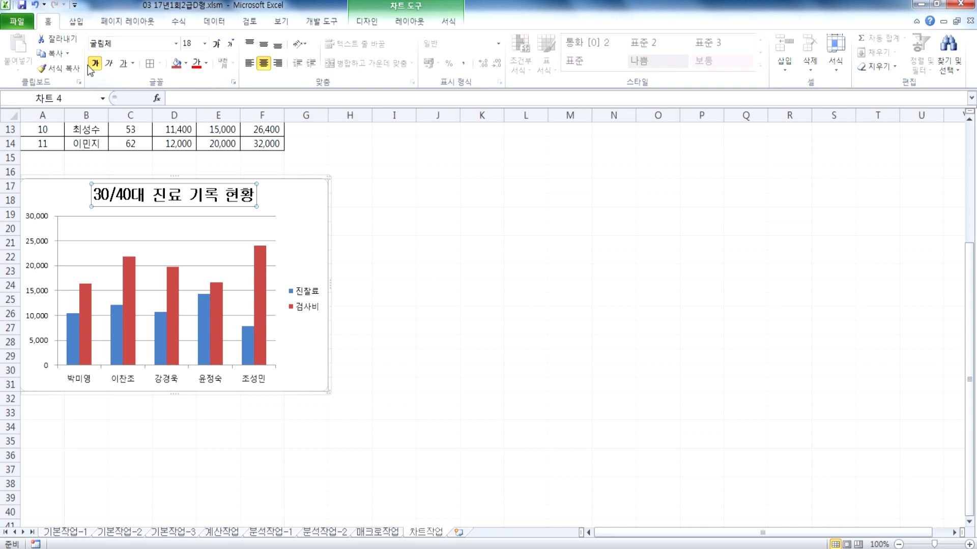
left_click(230, 45)
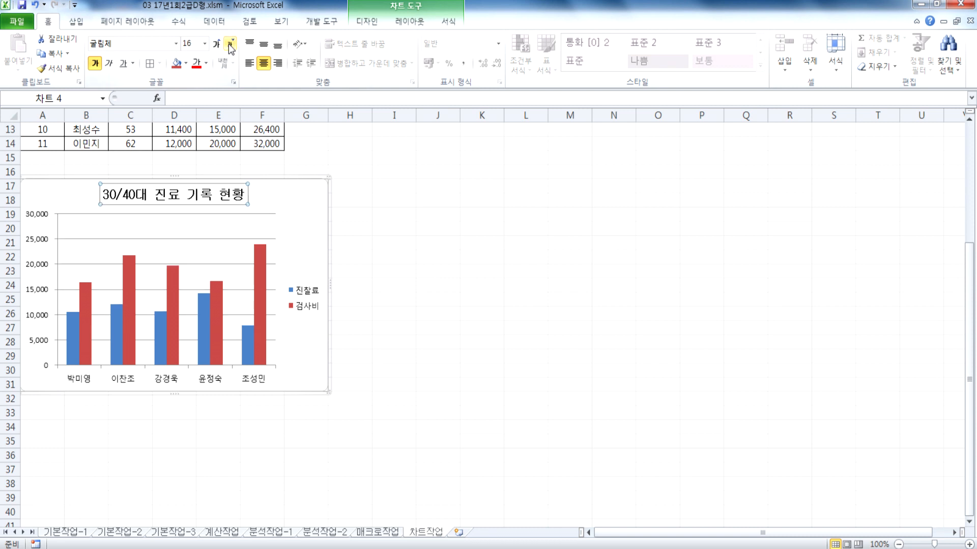
left_click(126, 64)
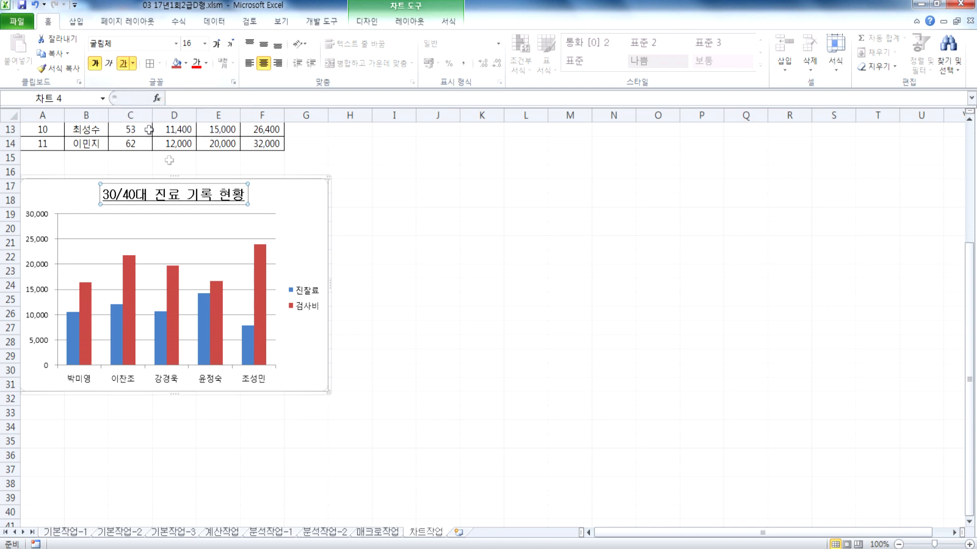
left_click(290, 211)
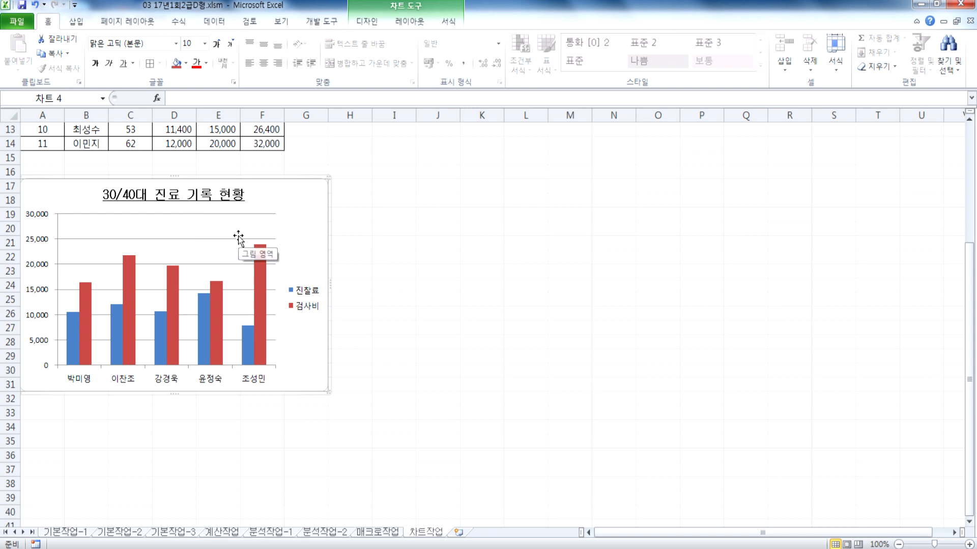
Change the vertical axis maximum from automatic 30000 to a fixed 25000.
double_click(44, 219)
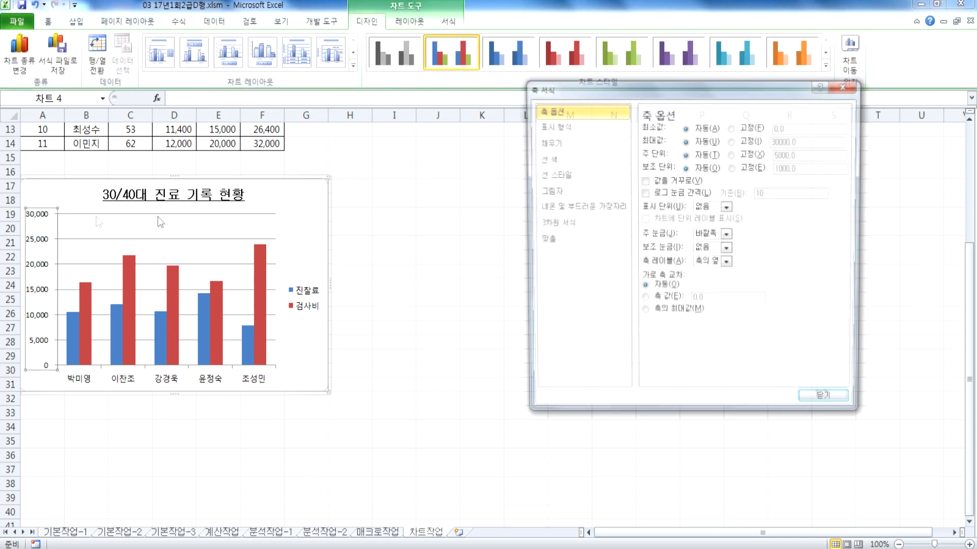
left_click_drag(548, 109, 523, 117)
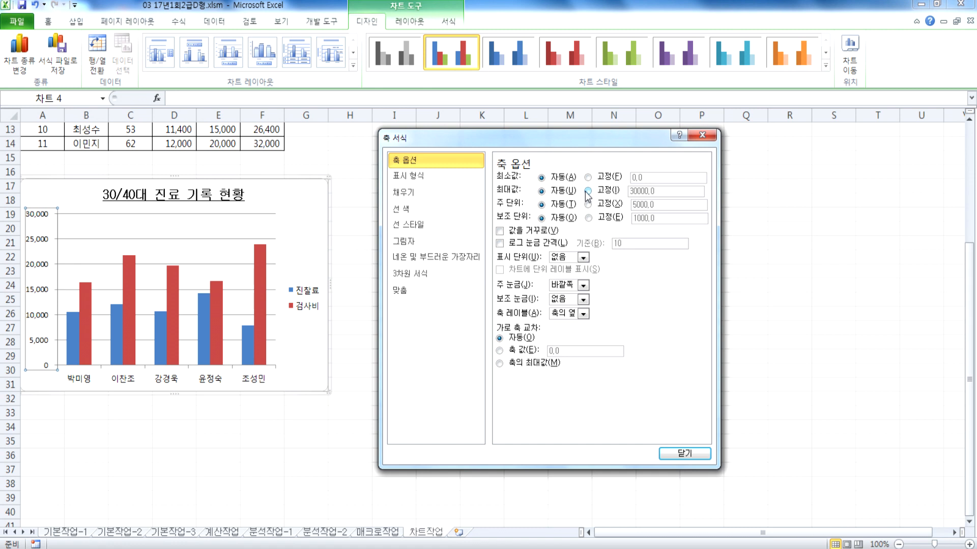
left_click(587, 191)
left_click_drag(666, 191, 588, 191)
type("25000")
key("Return")
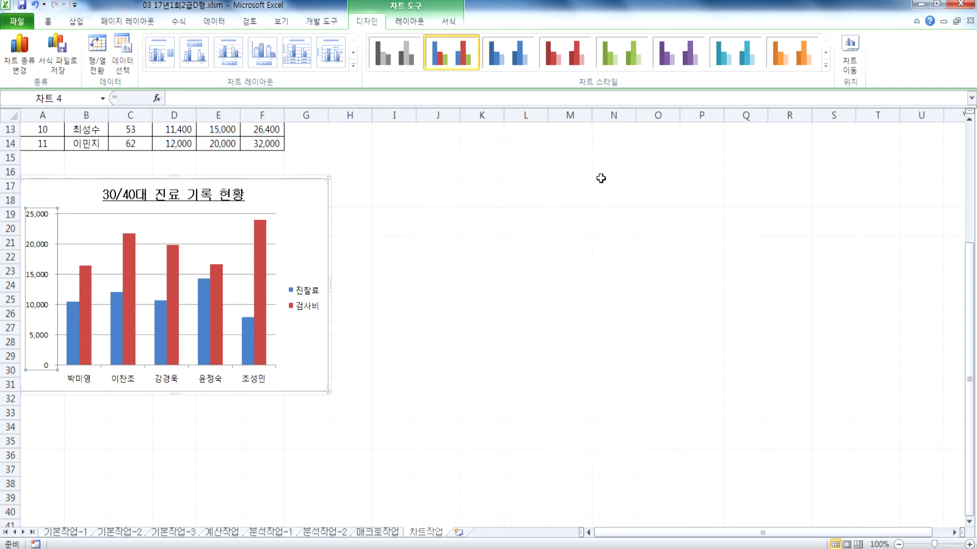
Add a data table under the chart, trying legend keys before settling on none.
left_click(407, 24)
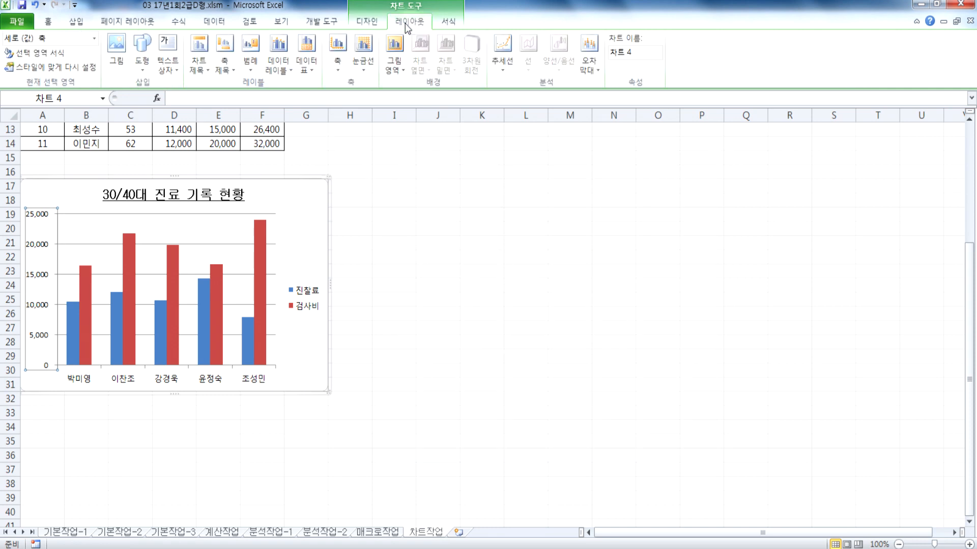
left_click(312, 74)
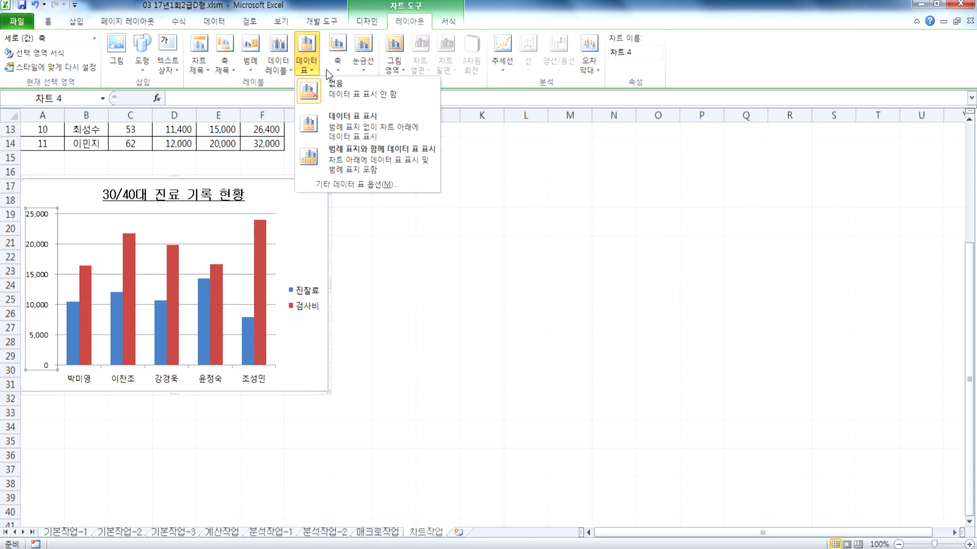
left_click(345, 162)
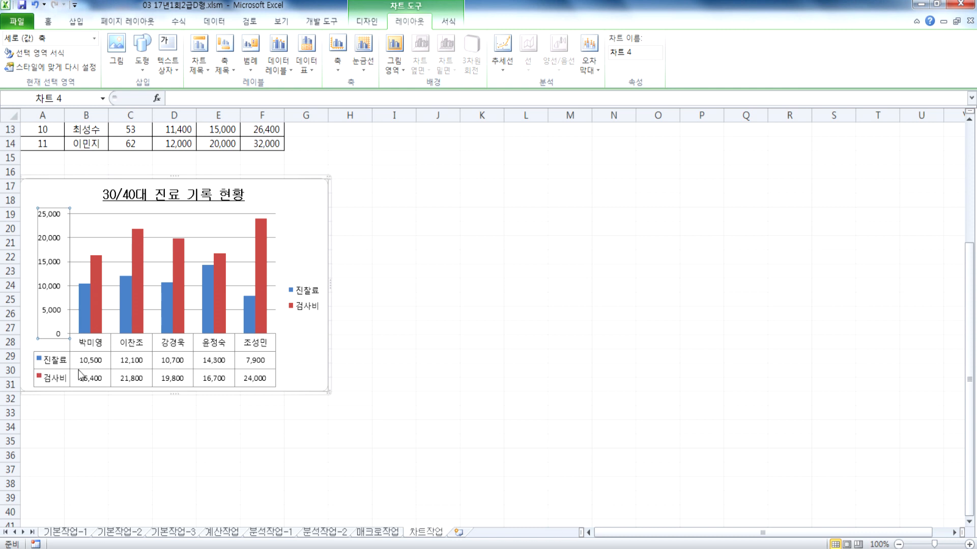
left_click(307, 68)
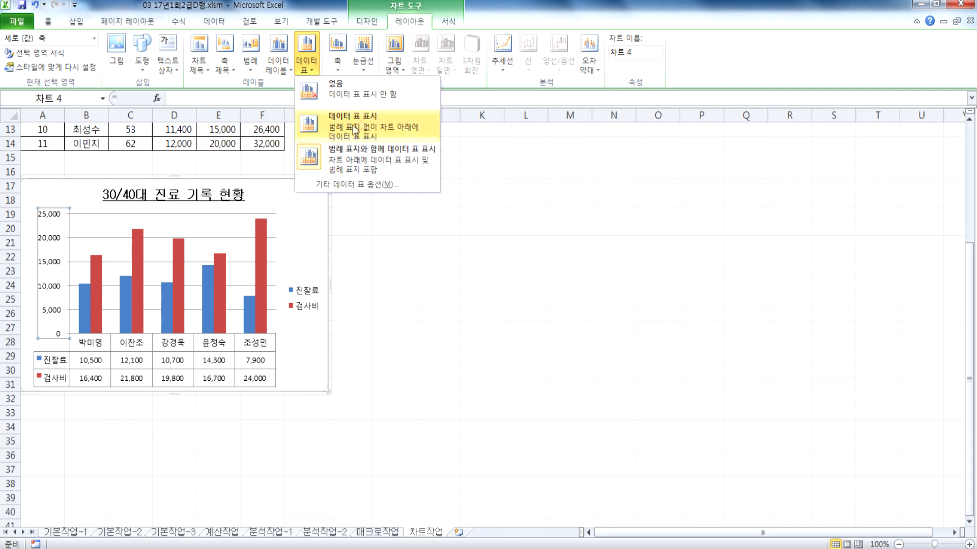
left_click(352, 131)
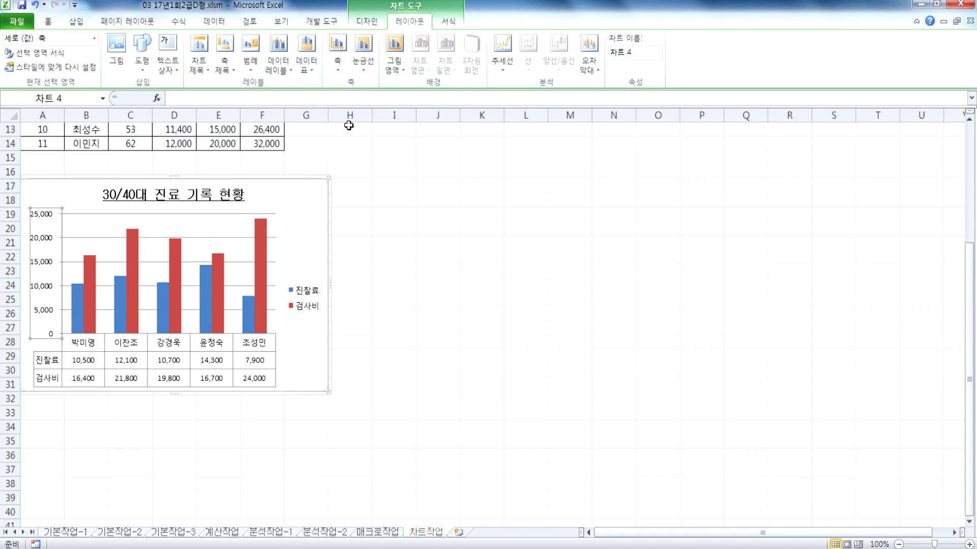
left_click(306, 68)
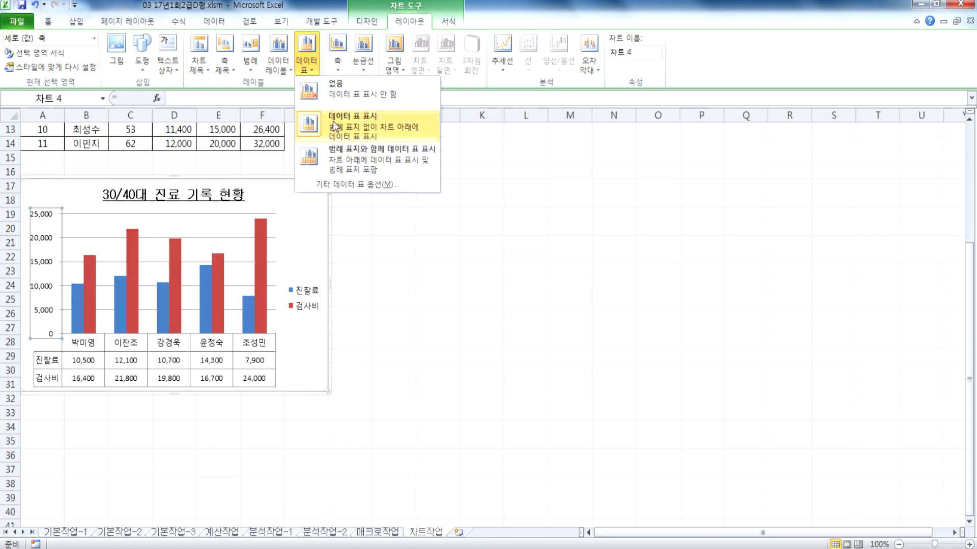
left_click(337, 168)
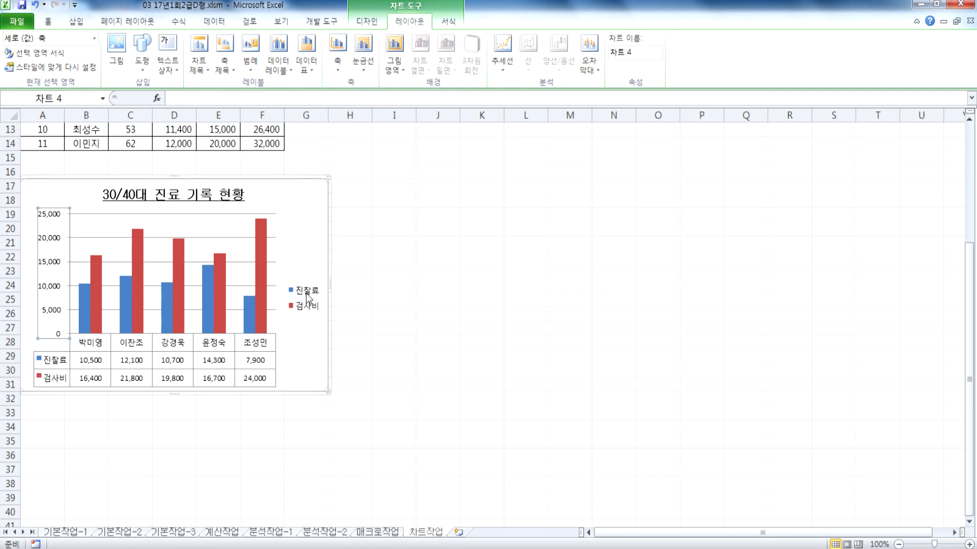
left_click(278, 60)
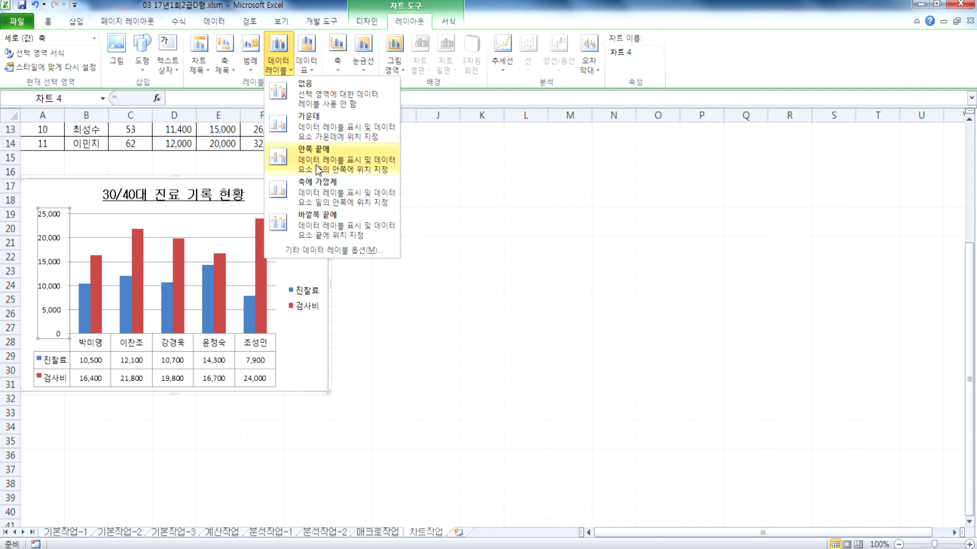
left_click(306, 55)
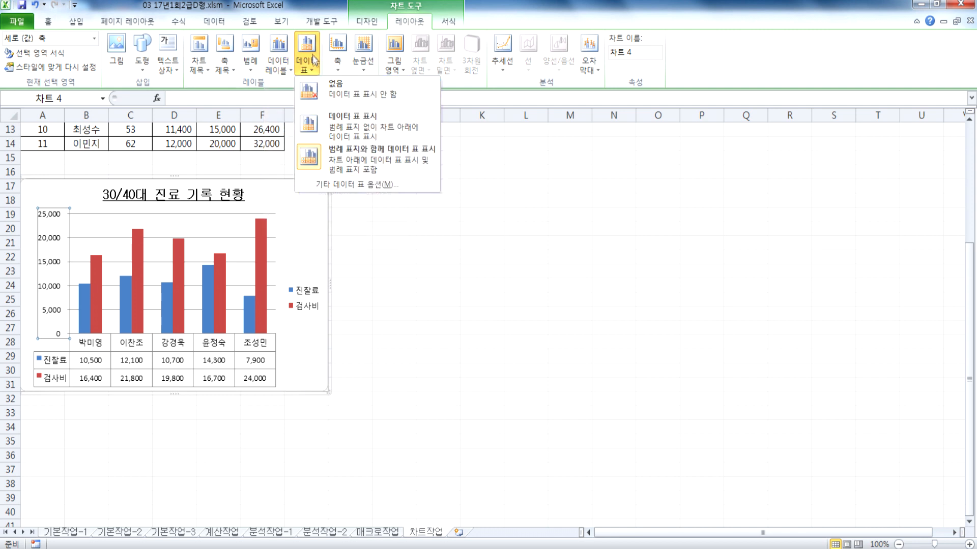
left_click(350, 127)
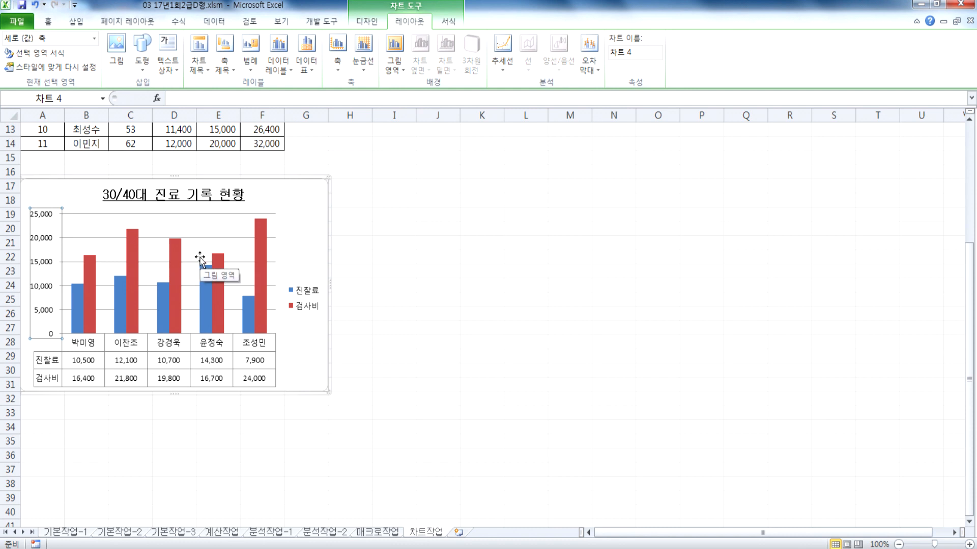
left_click(318, 206)
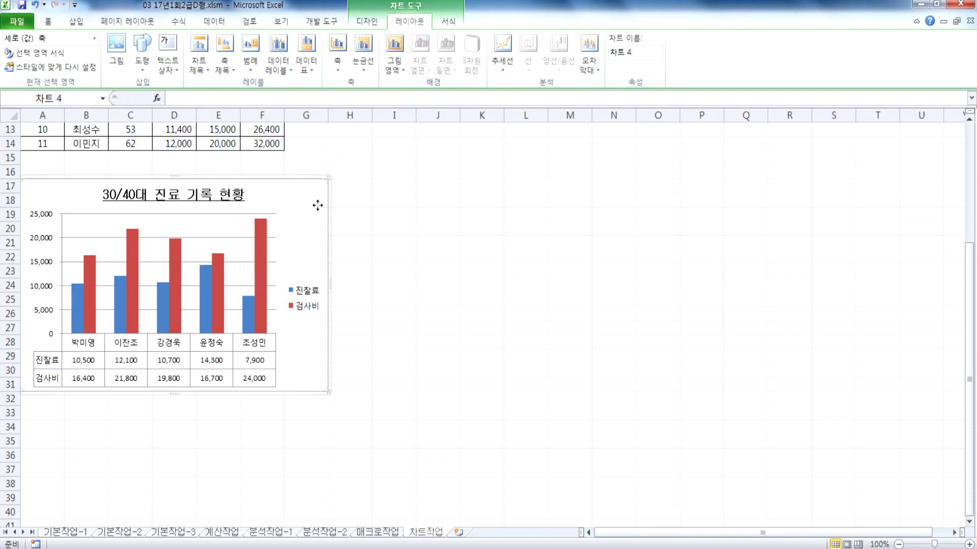
Set the chart area border width to 2 pt with rounded corners.
left_click(413, 214)
double_click(305, 203)
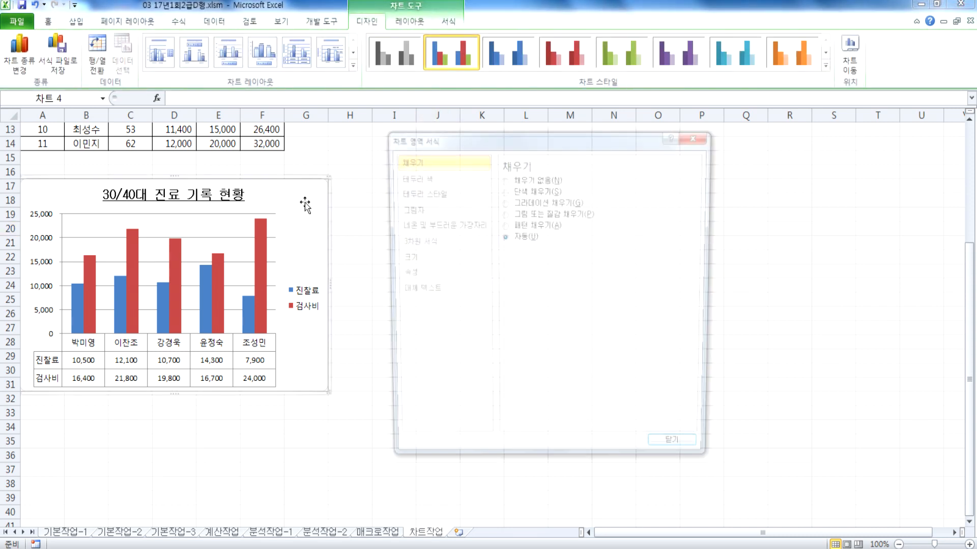
left_click(428, 193)
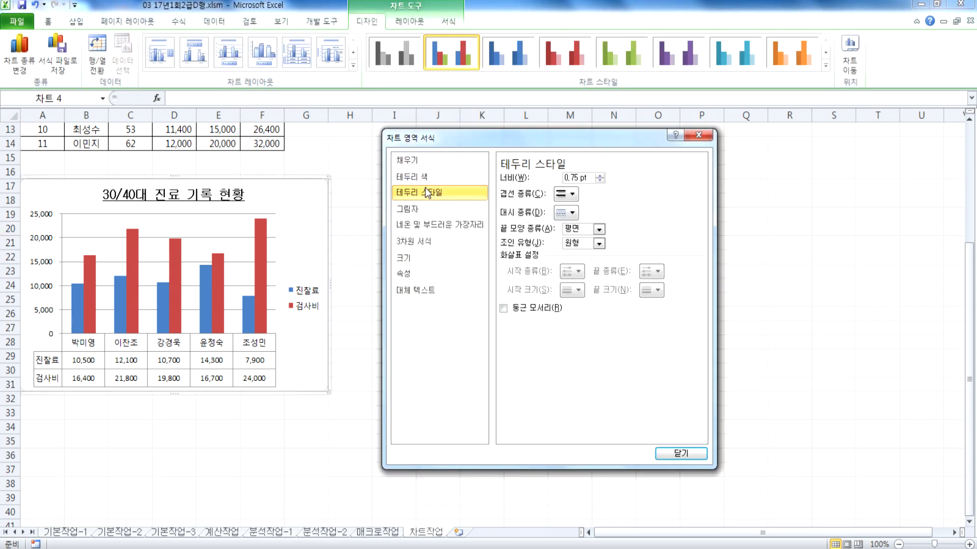
left_click(601, 175)
left_click(601, 175)
left_click(600, 175)
left_click(600, 176)
left_click(600, 176)
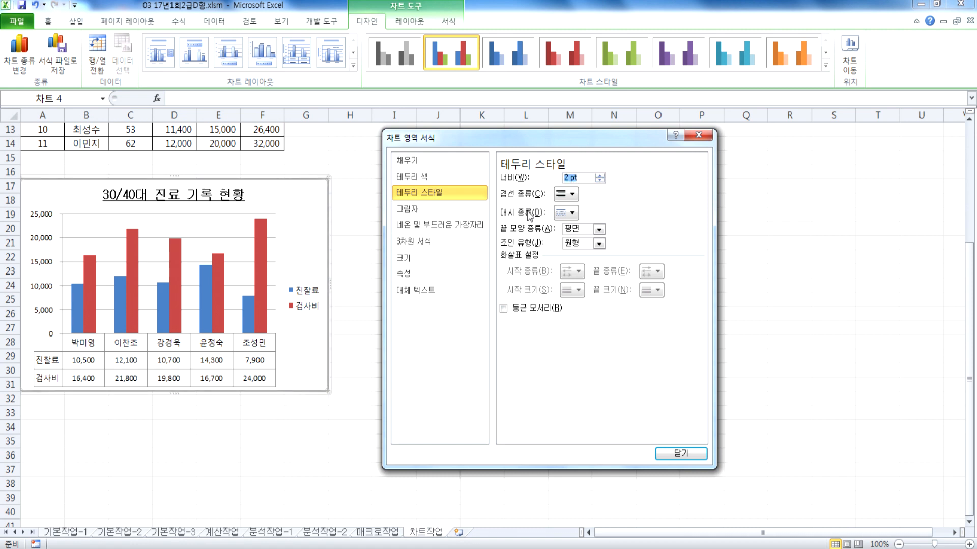
left_click(503, 309)
left_click(681, 453)
left_click(468, 304)
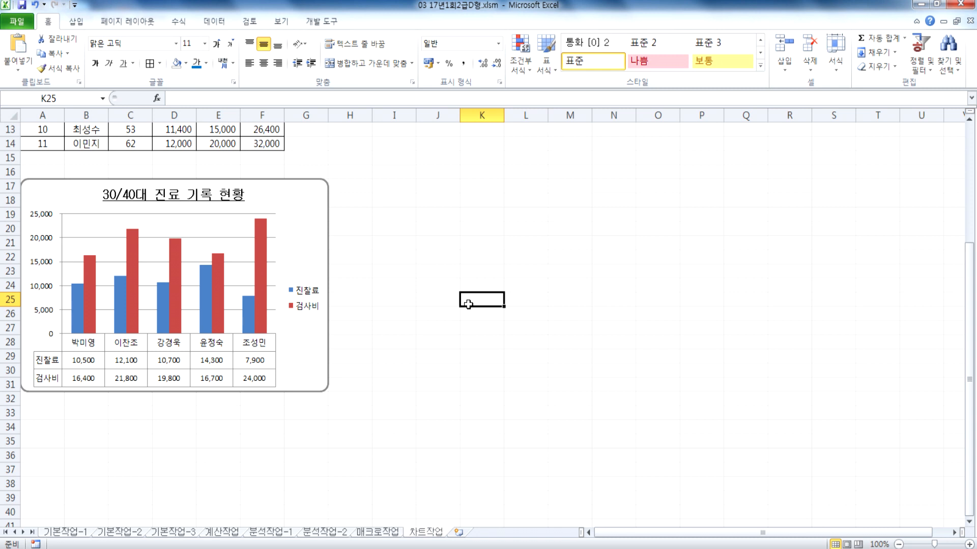